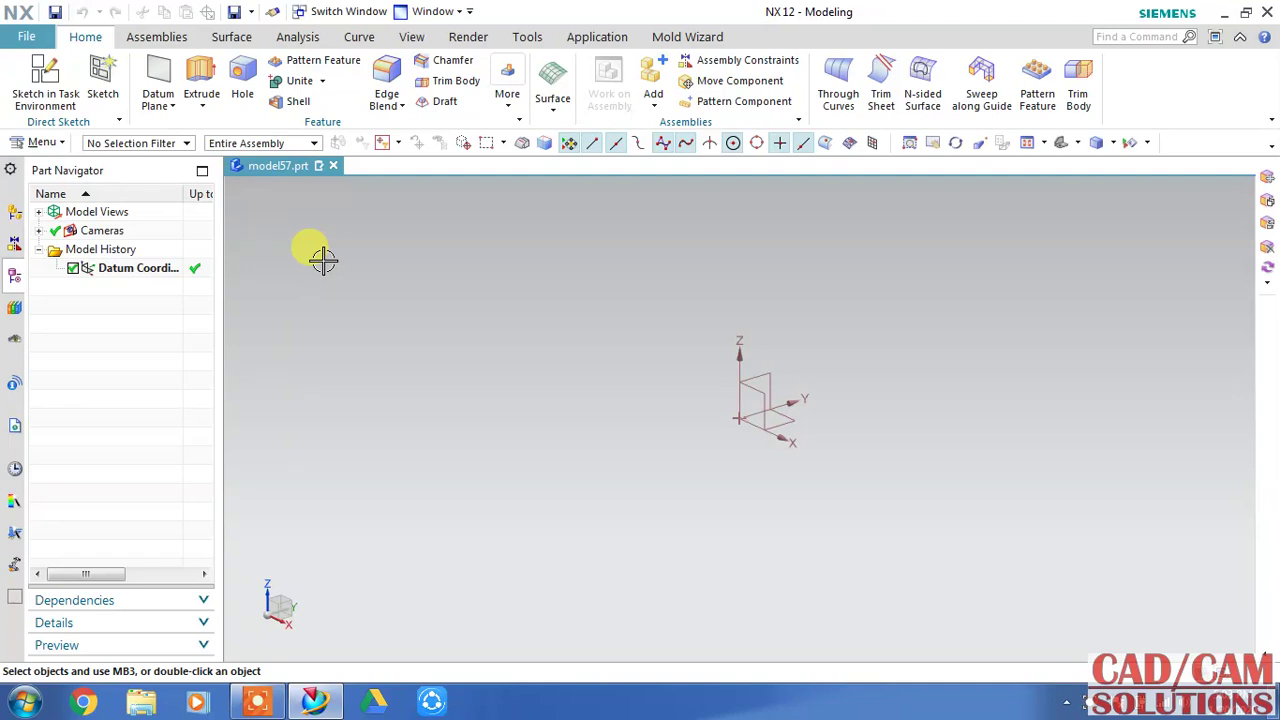
# Create a sketch on the datum XY plane, with the Y-axis as its orientation reference.
pyautogui.click(45, 82)
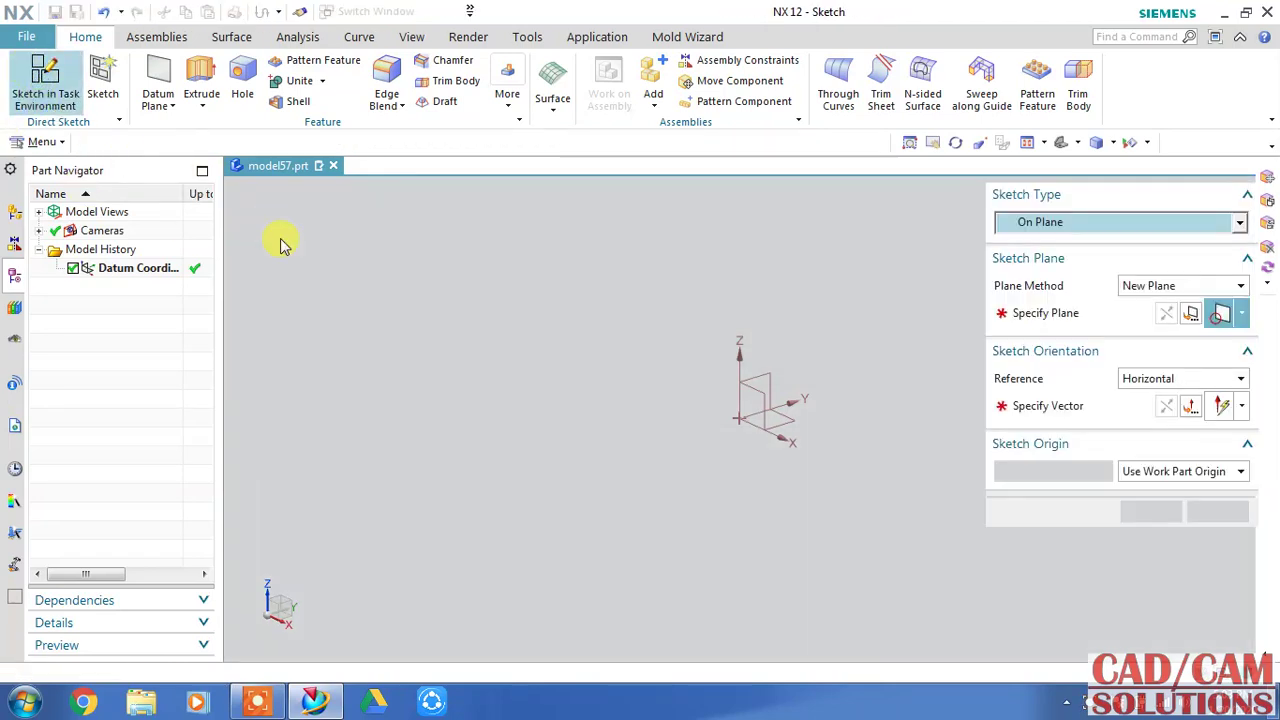
pyautogui.click(805, 425)
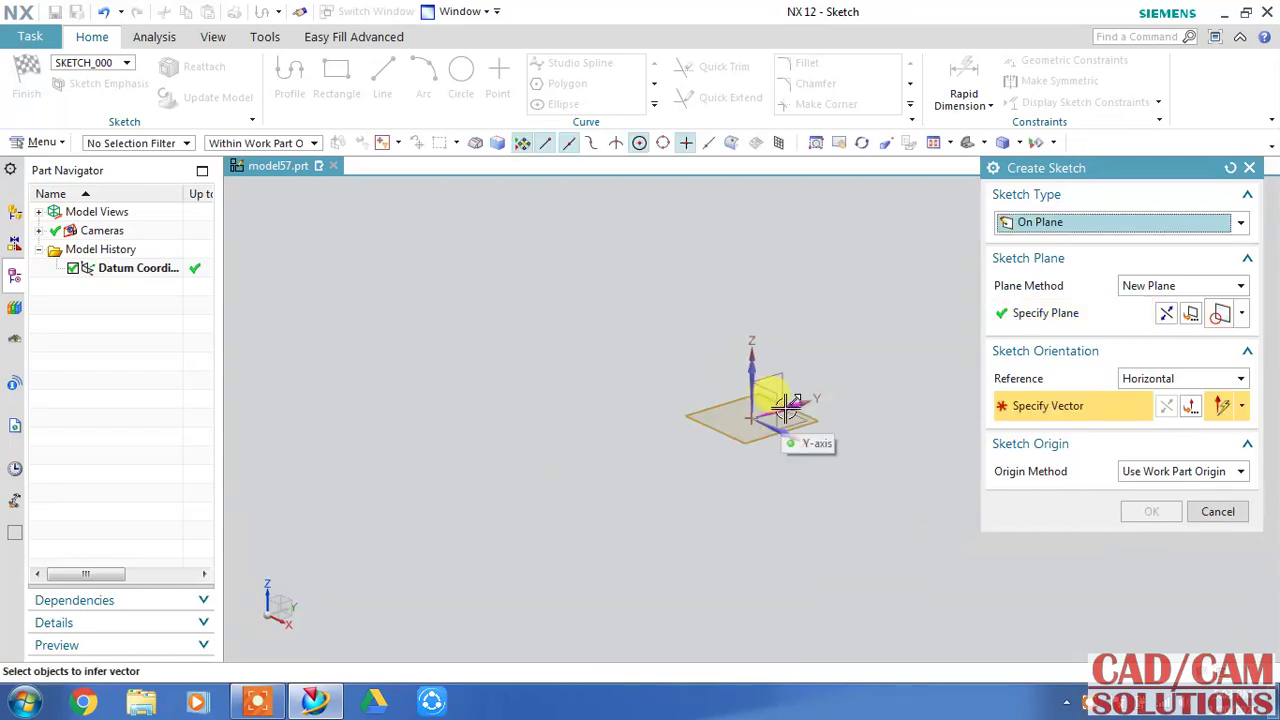
pyautogui.click(786, 409)
pyautogui.click(1151, 511)
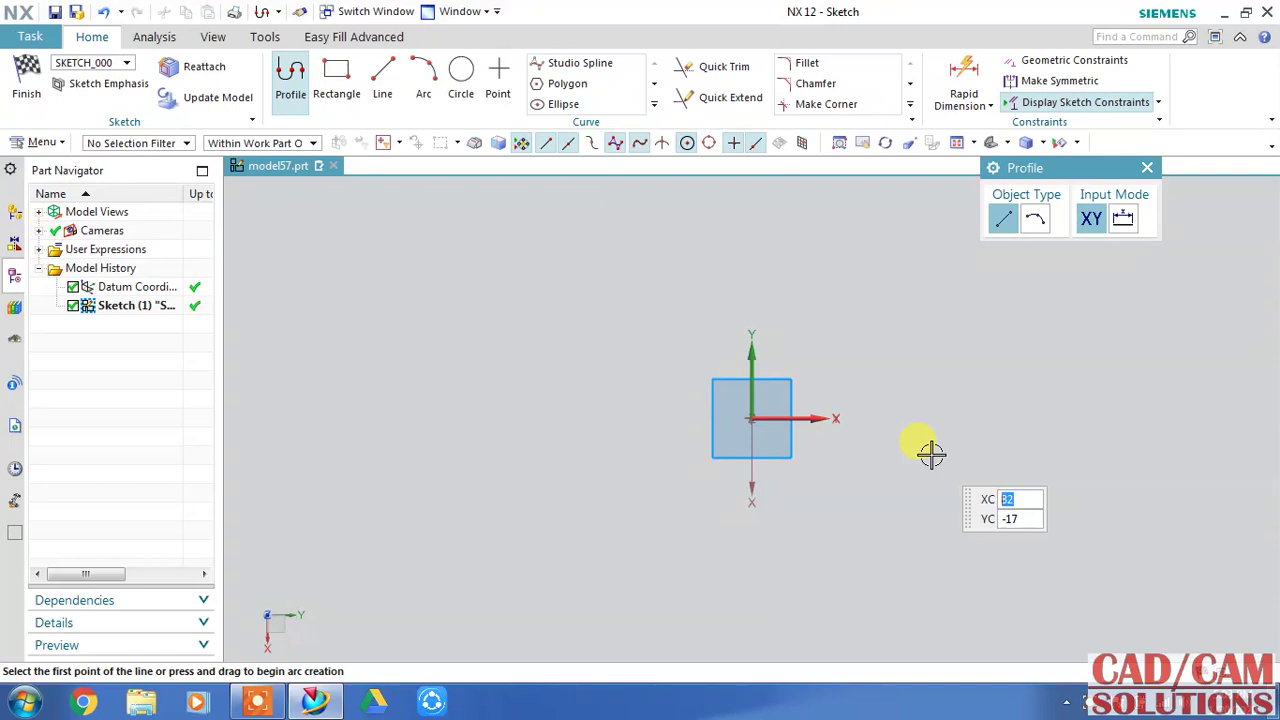
# Draw a centre-method rectangle centred on the sketch origin.
pyautogui.click(336, 78)
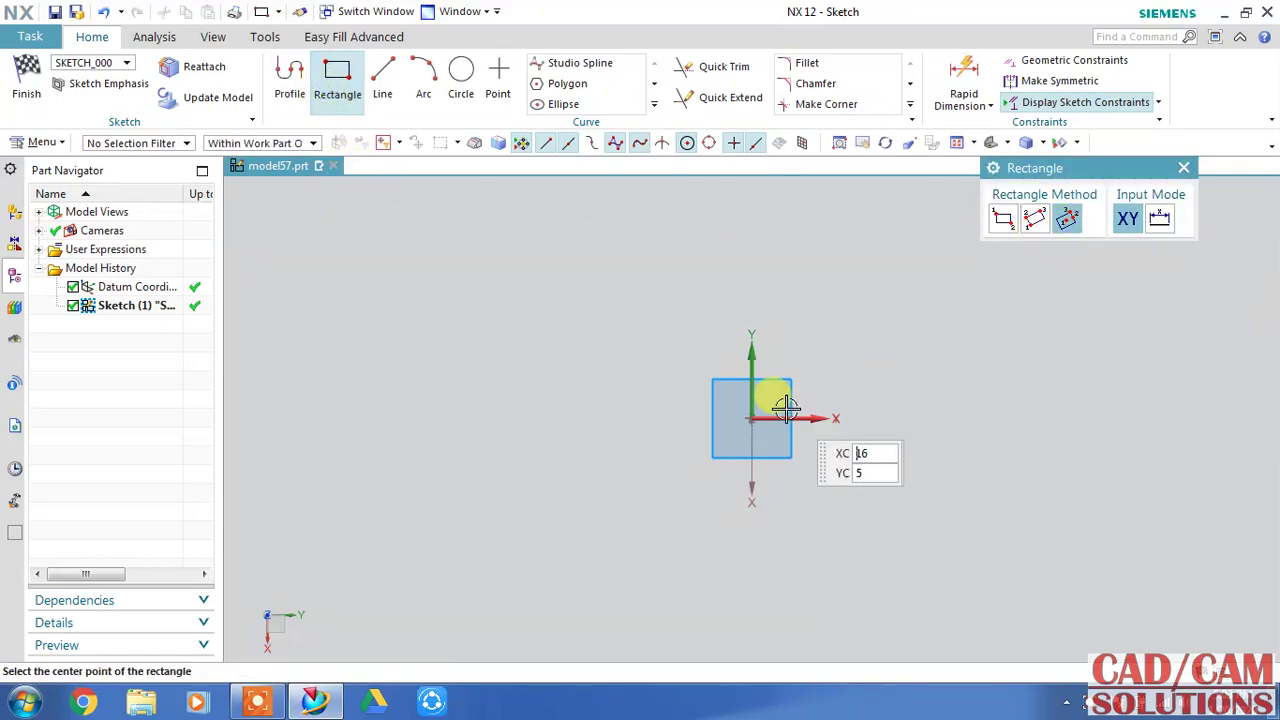
pyautogui.click(752, 418)
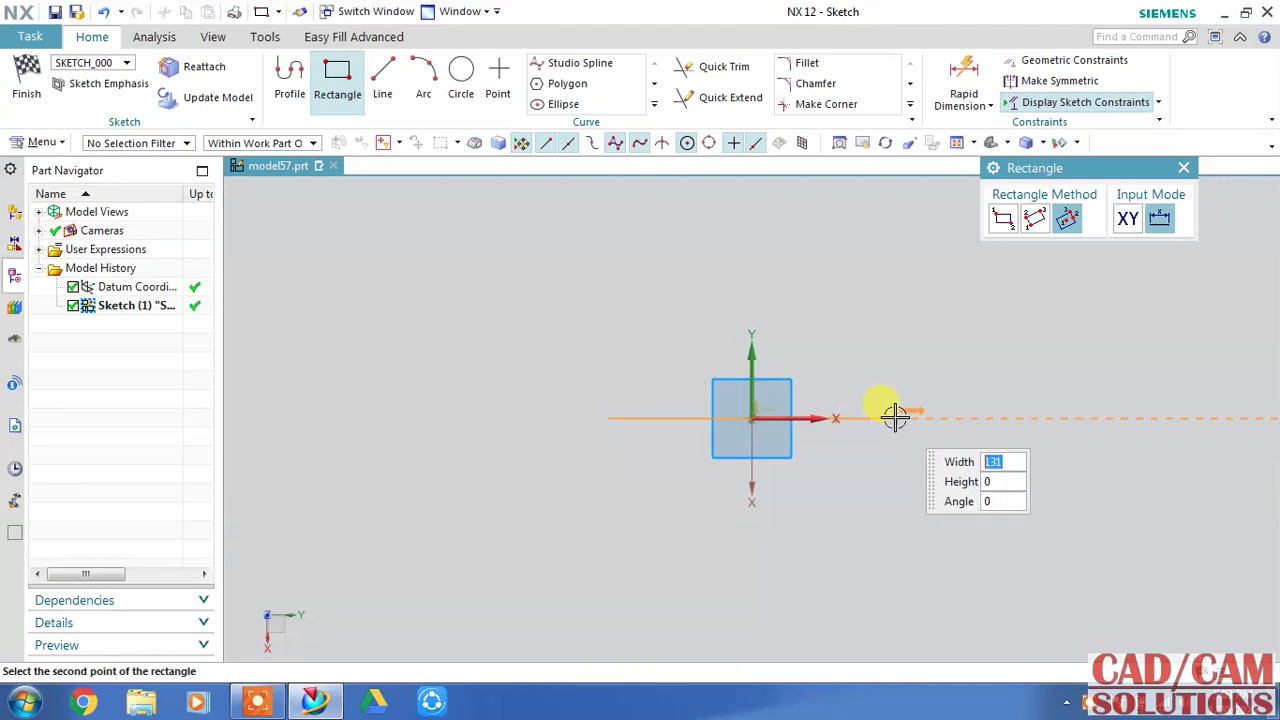
pyautogui.click(967, 418)
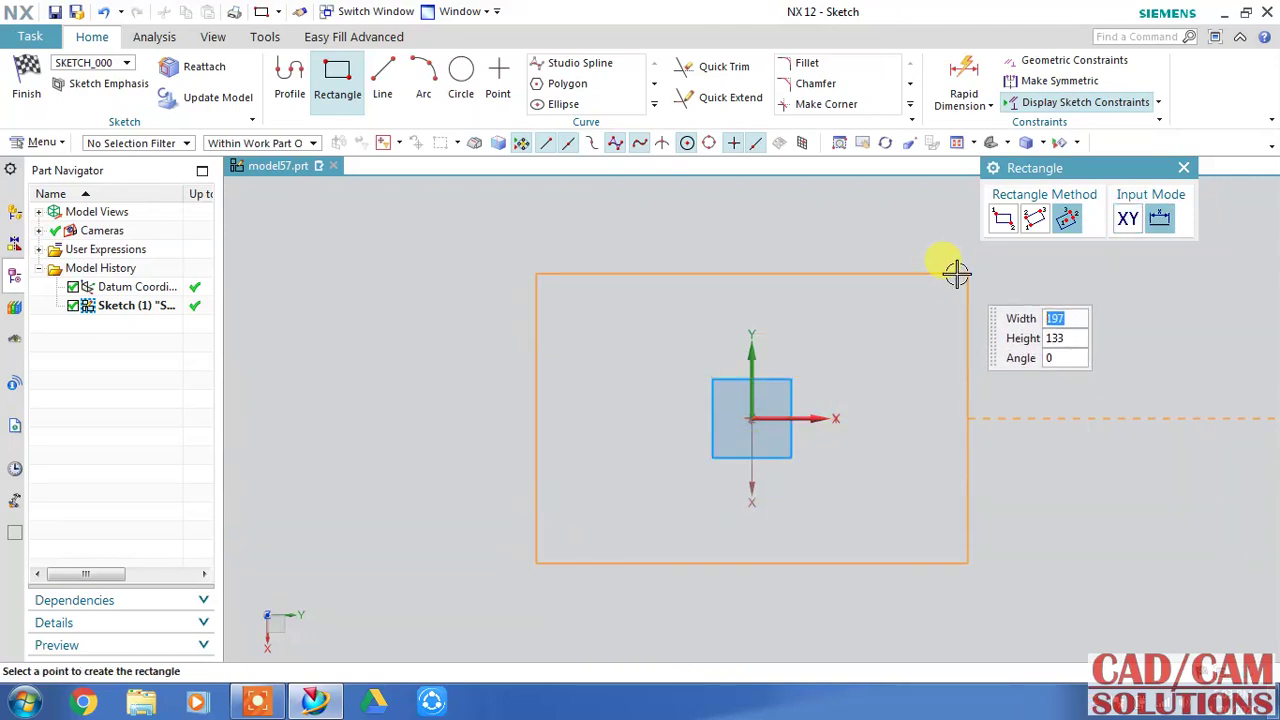
pyautogui.click(957, 273)
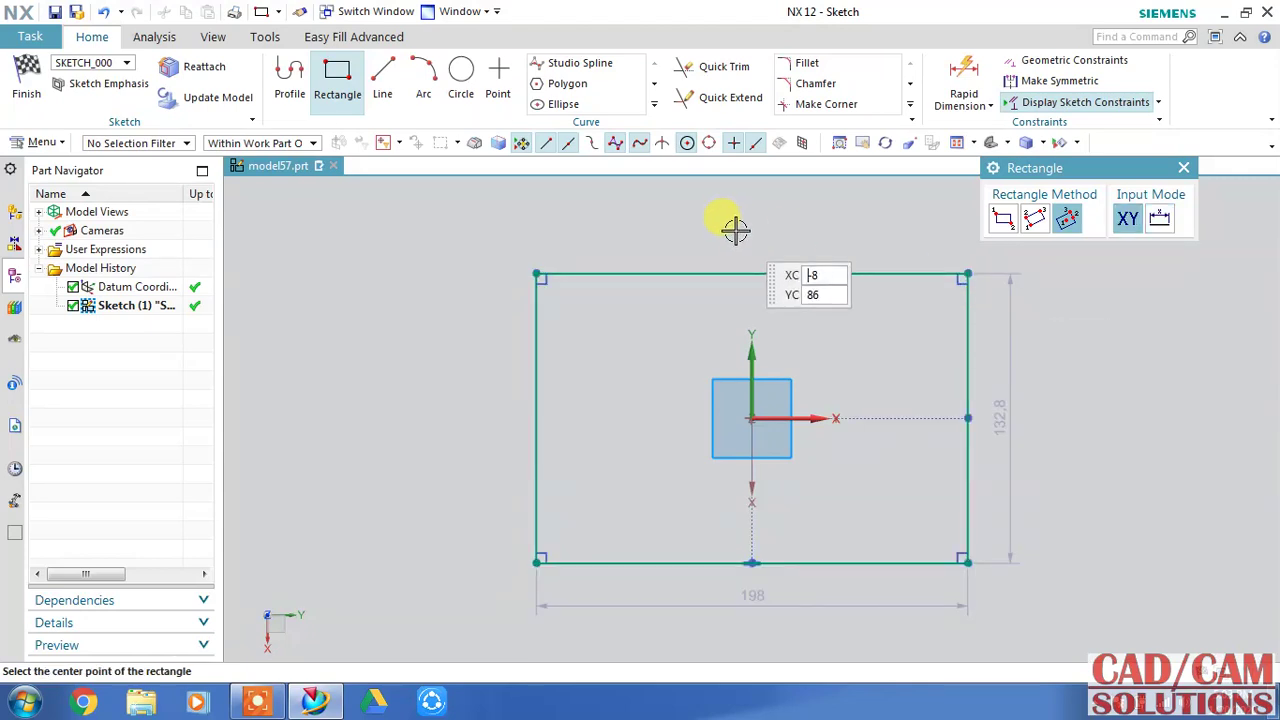
pyautogui.press('Escape')
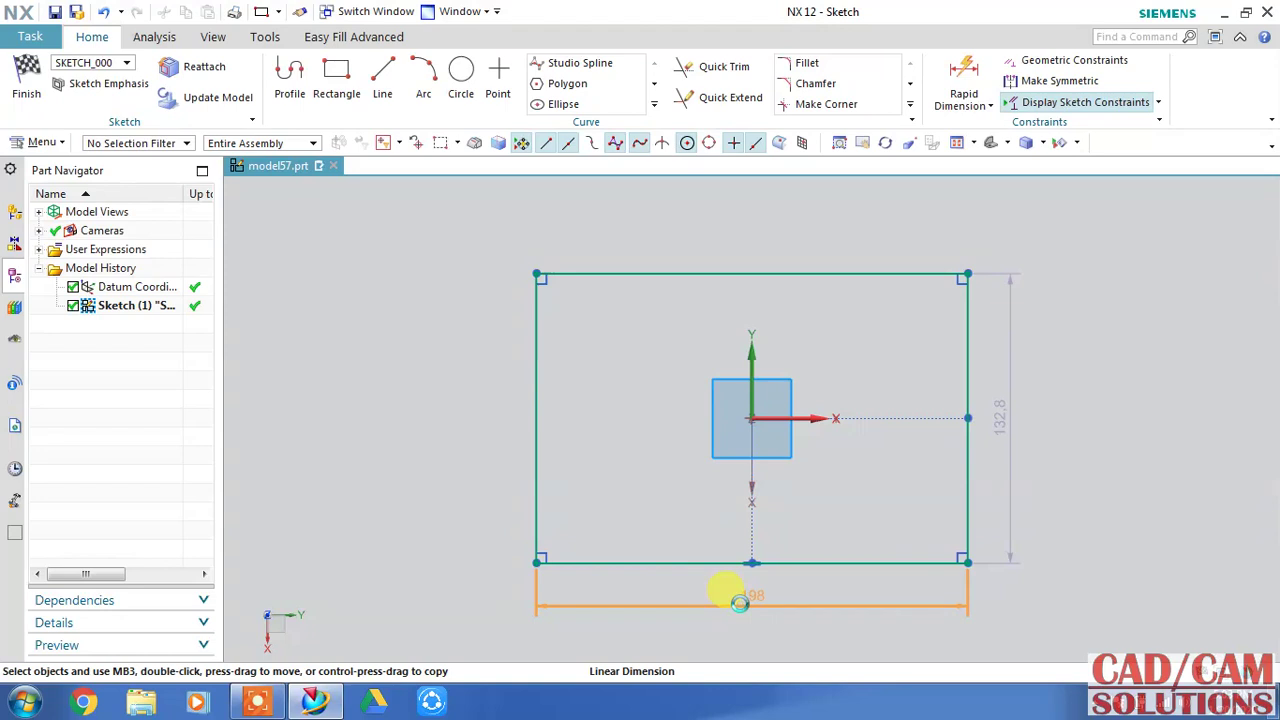
# Set the rectangle's width dimension to 180 and its height to 130.
pyautogui.doubleClick(739, 603)
pyautogui.write('180')
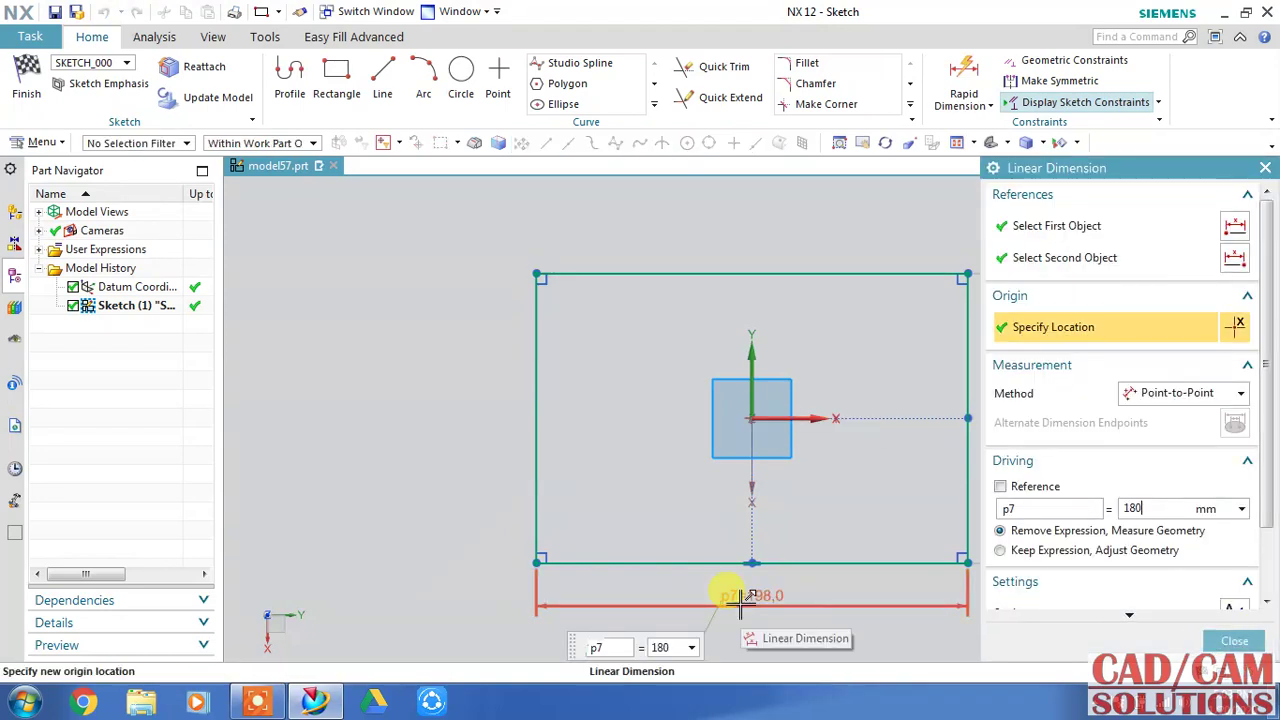
pyautogui.press('Return')
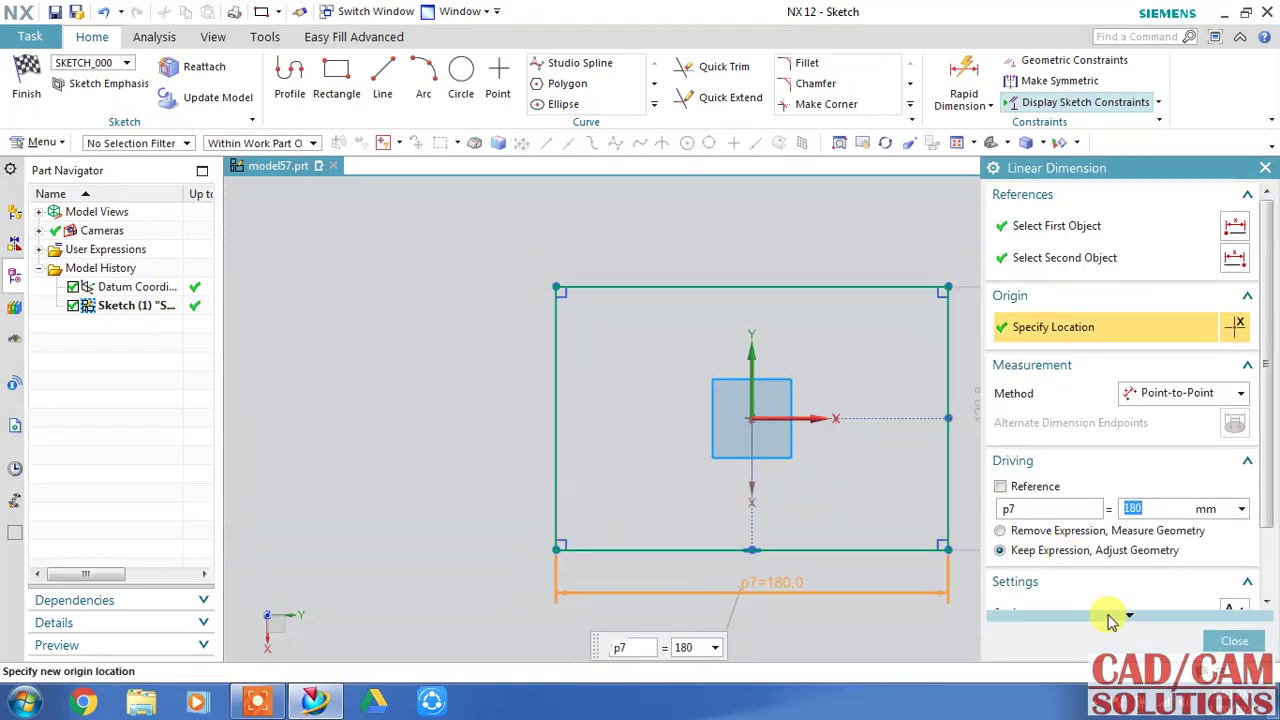
pyautogui.click(1236, 641)
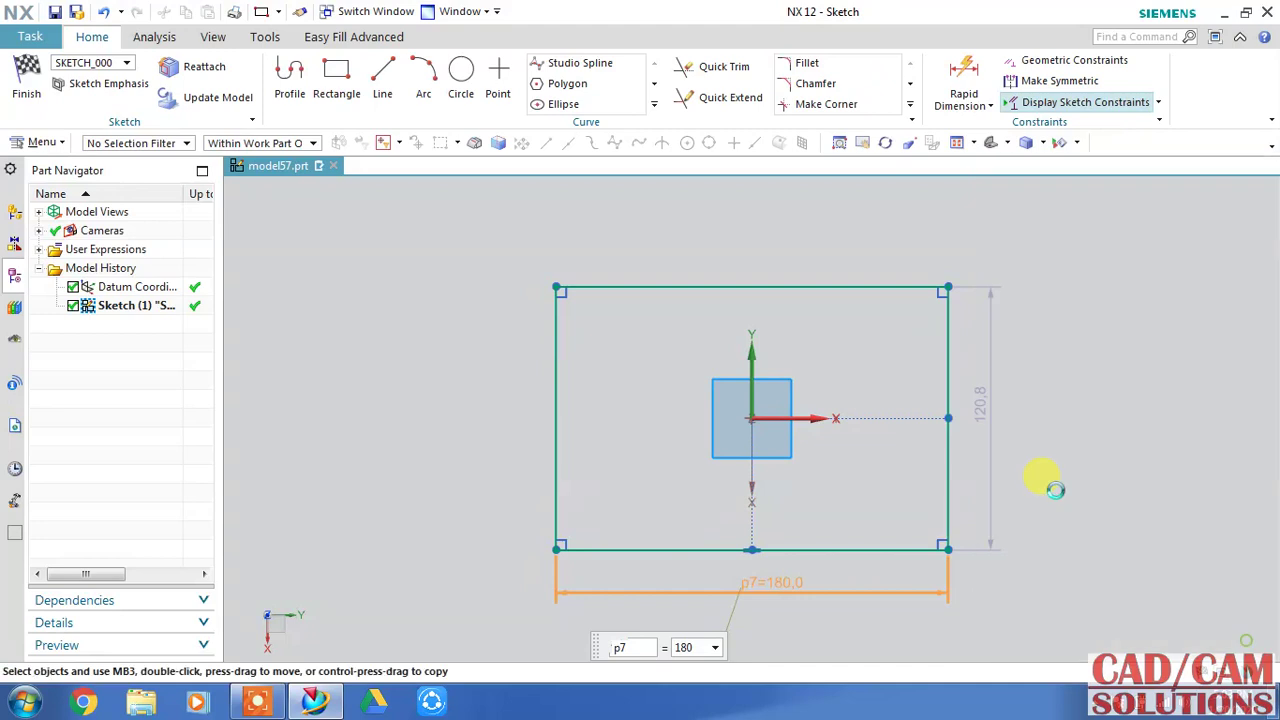
pyautogui.doubleClick(1020, 418)
pyautogui.write('130')
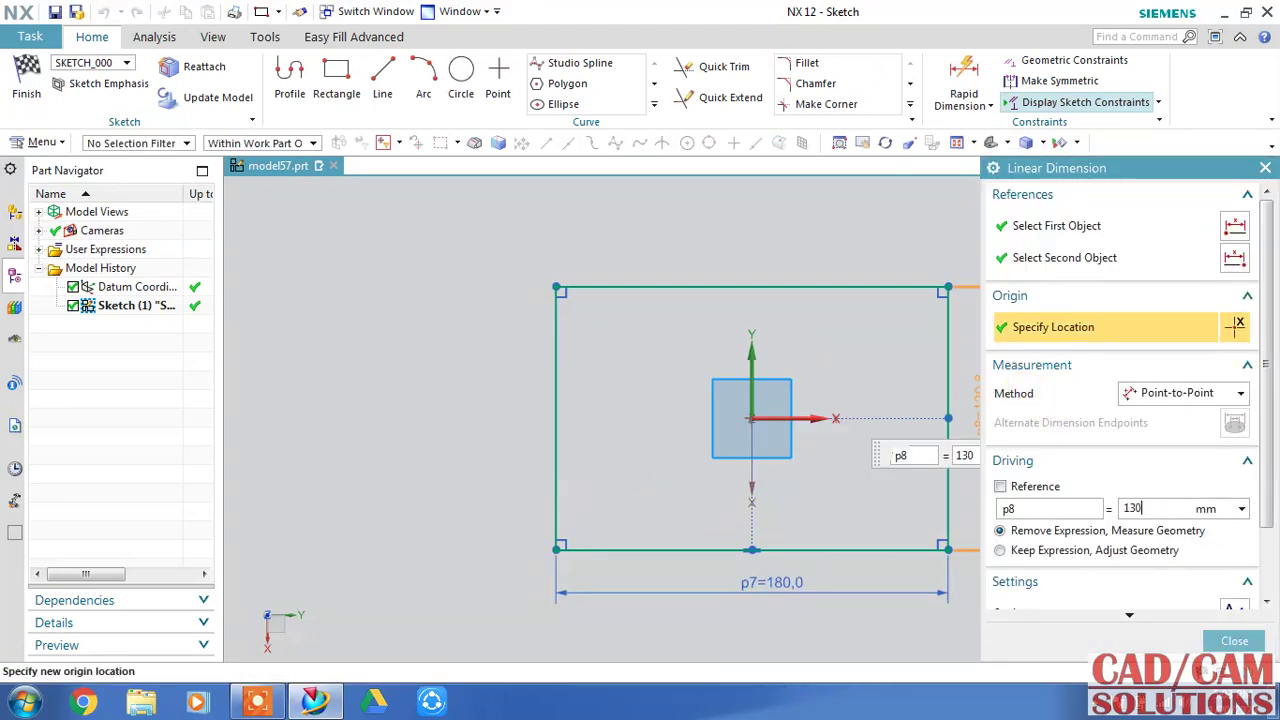
pyautogui.press('Return')
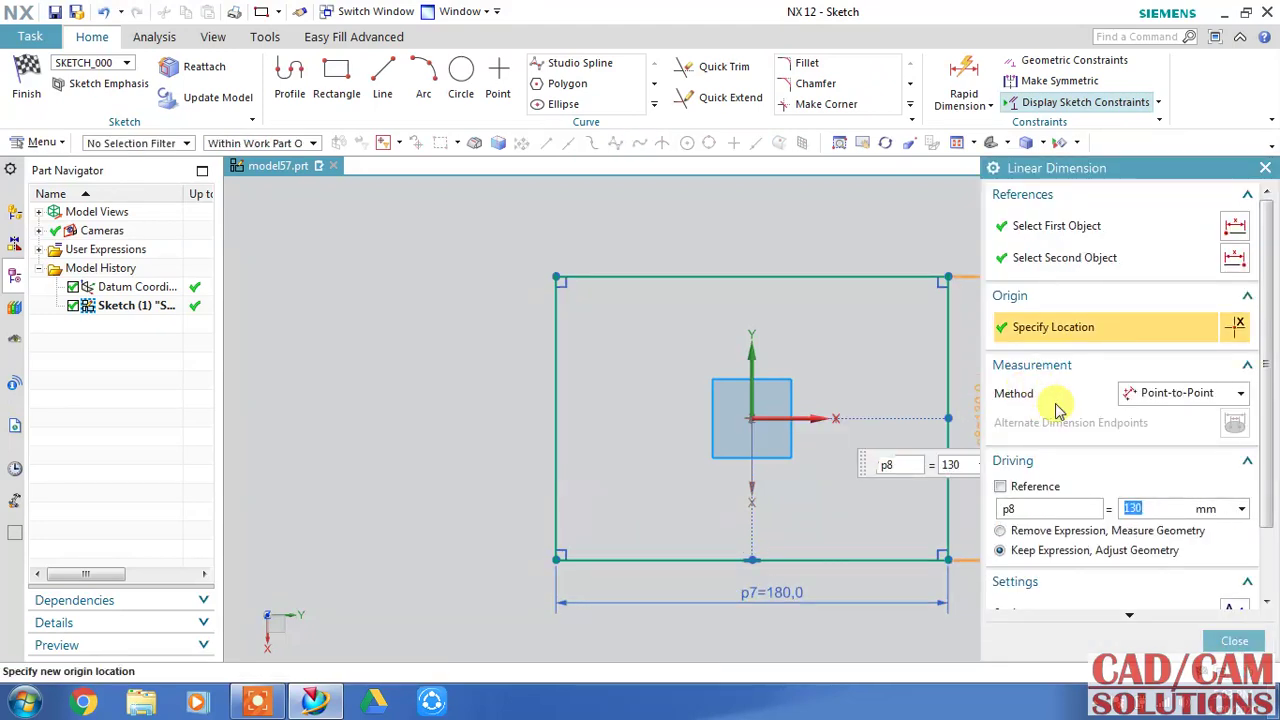
pyautogui.click(1234, 641)
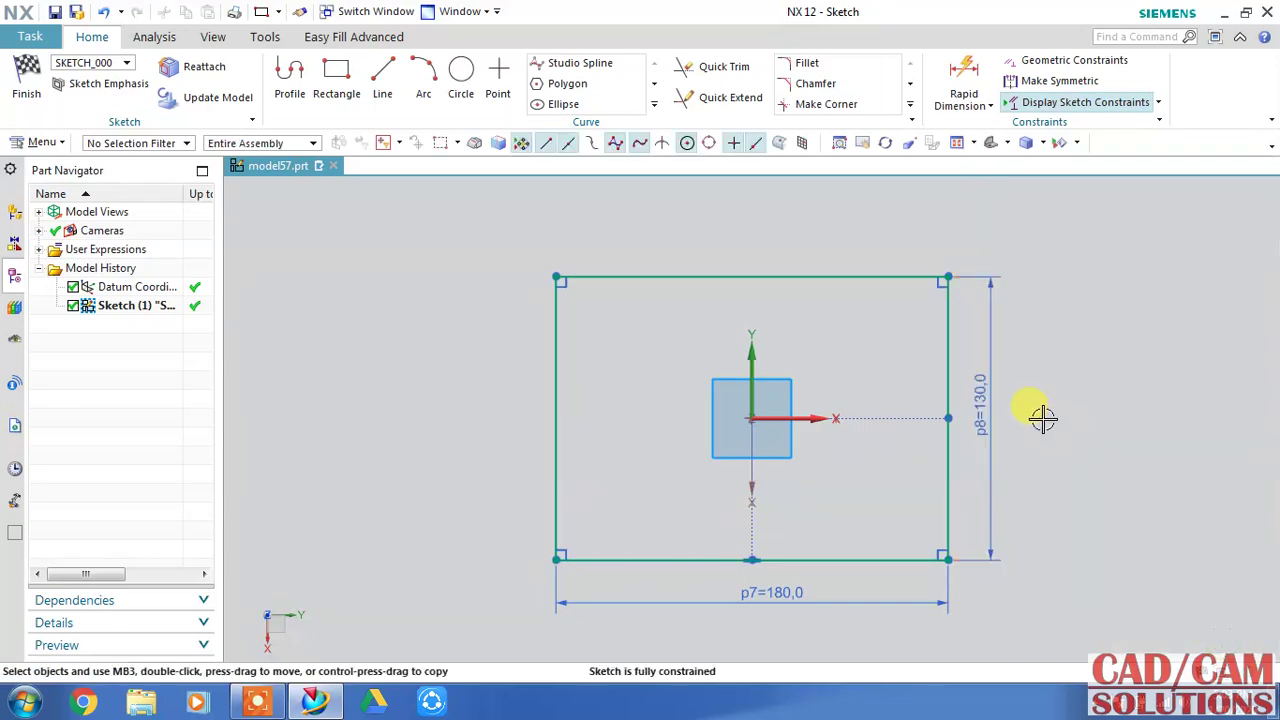
# Fillet the top-right, bottom-right, top-left and bottom-left outer corners with radius 25.
pyautogui.keyDown('shift'); pyautogui.moveTo(972, 363); pyautogui.dragTo(845, 382, button='middle'); pyautogui.keyUp('shift')
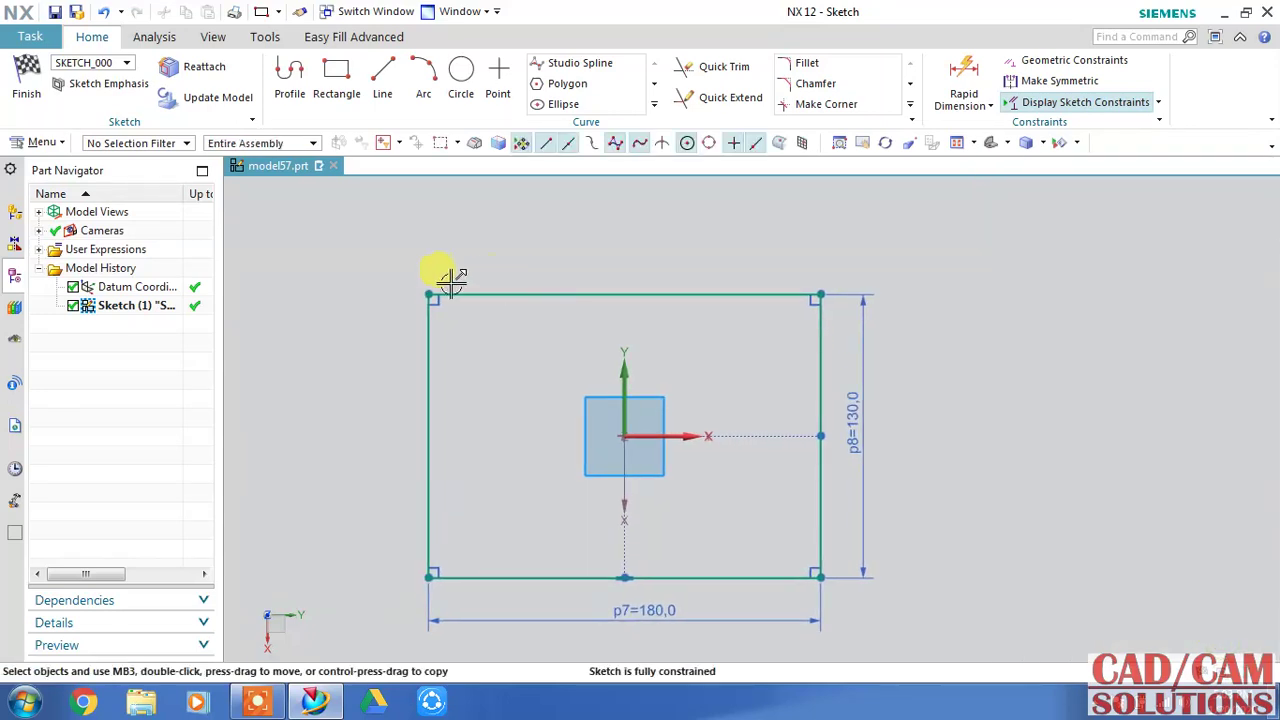
pyautogui.click(800, 64)
pyautogui.click(822, 292)
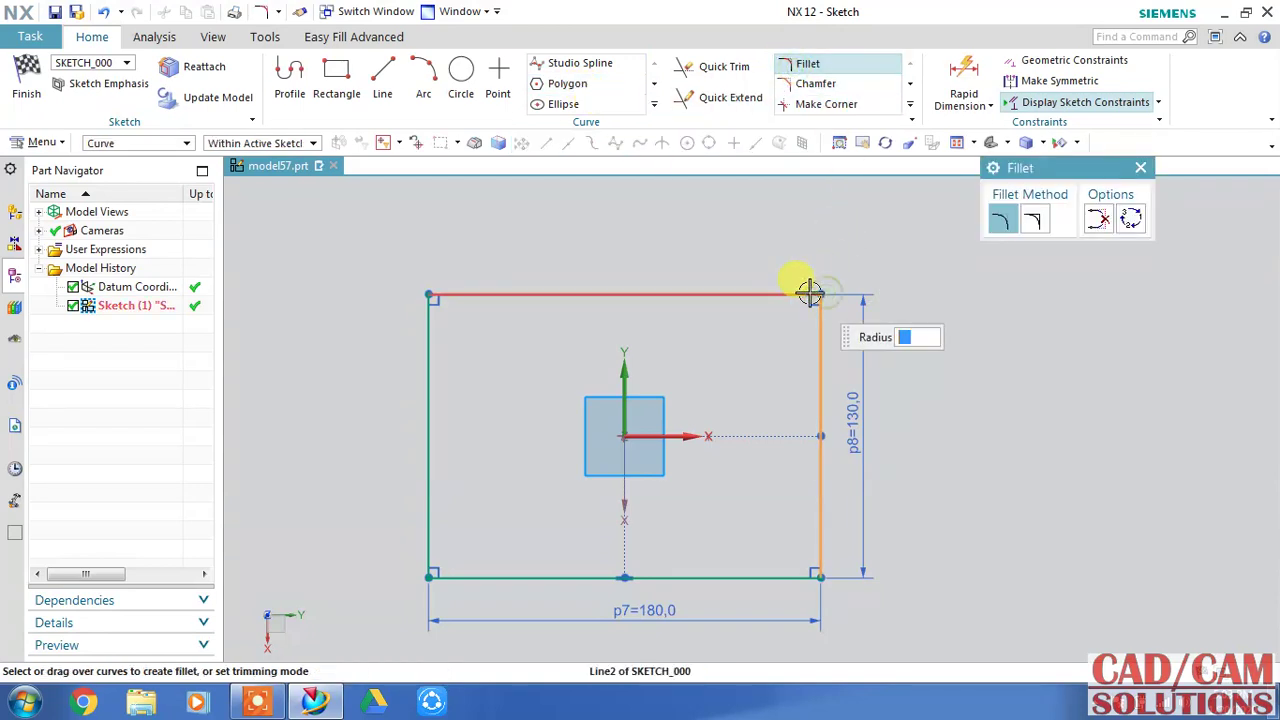
pyautogui.click(810, 293)
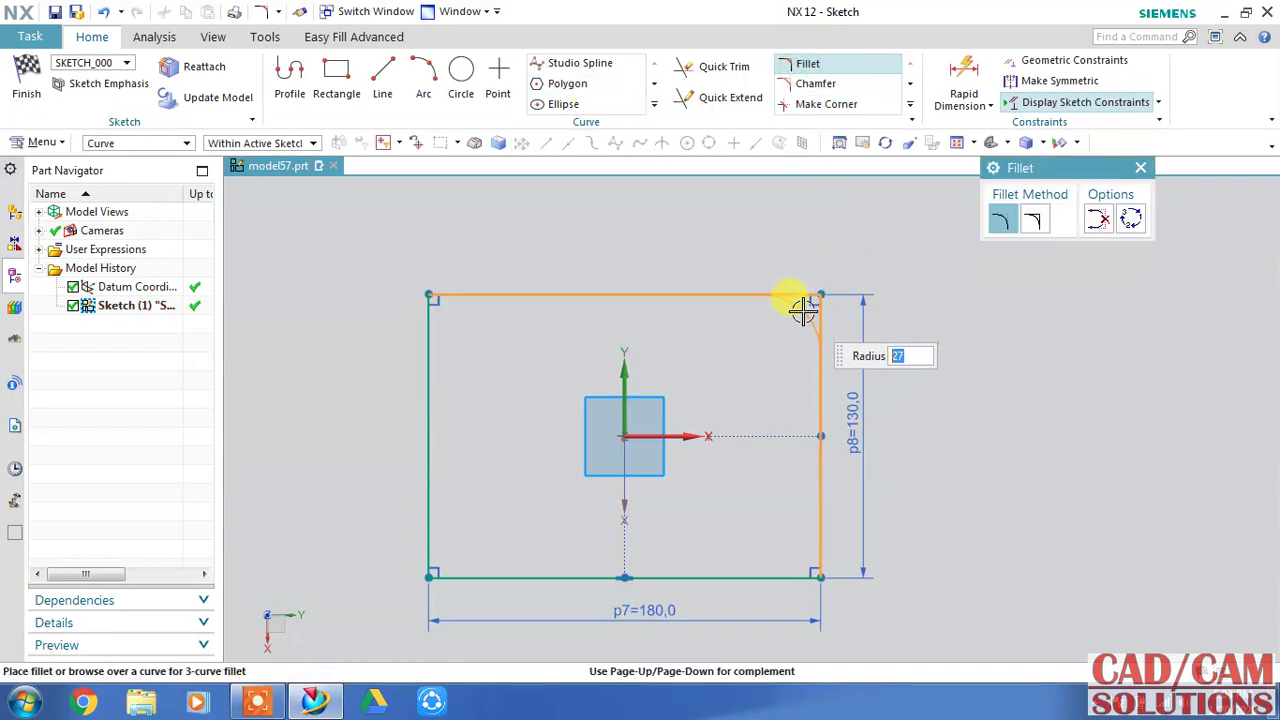
pyautogui.write('29')
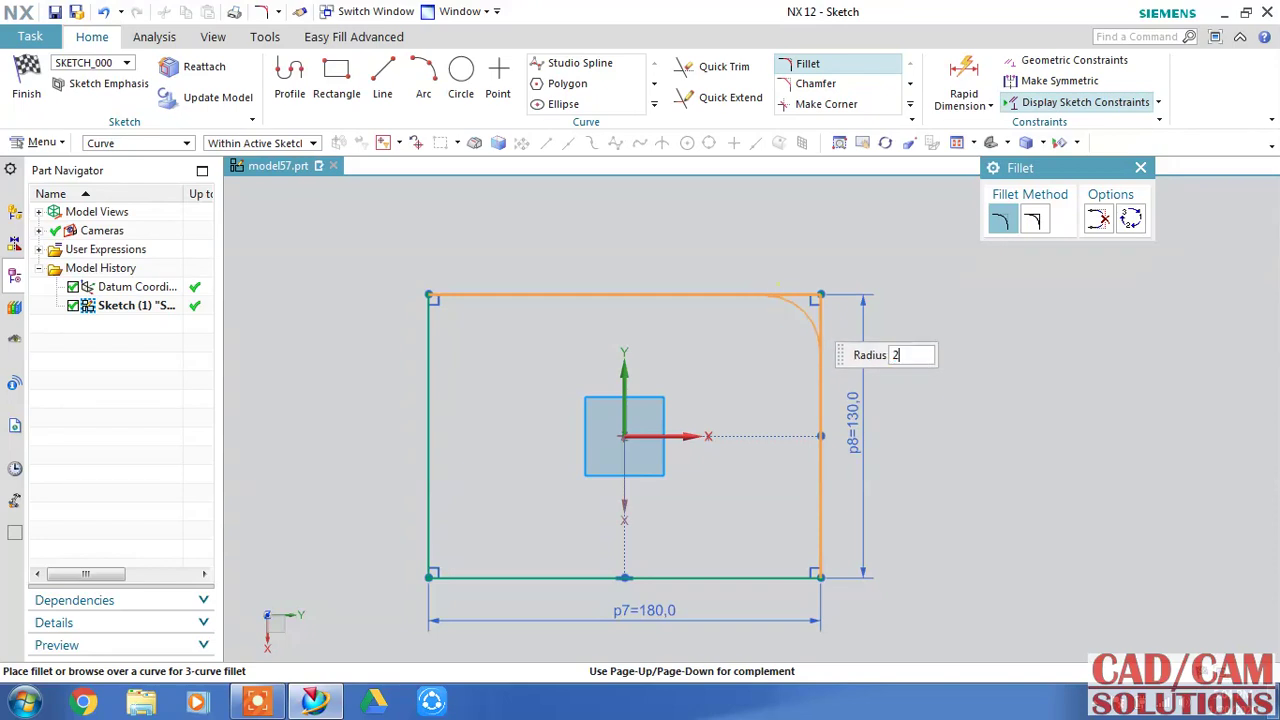
pyautogui.click(799, 302)
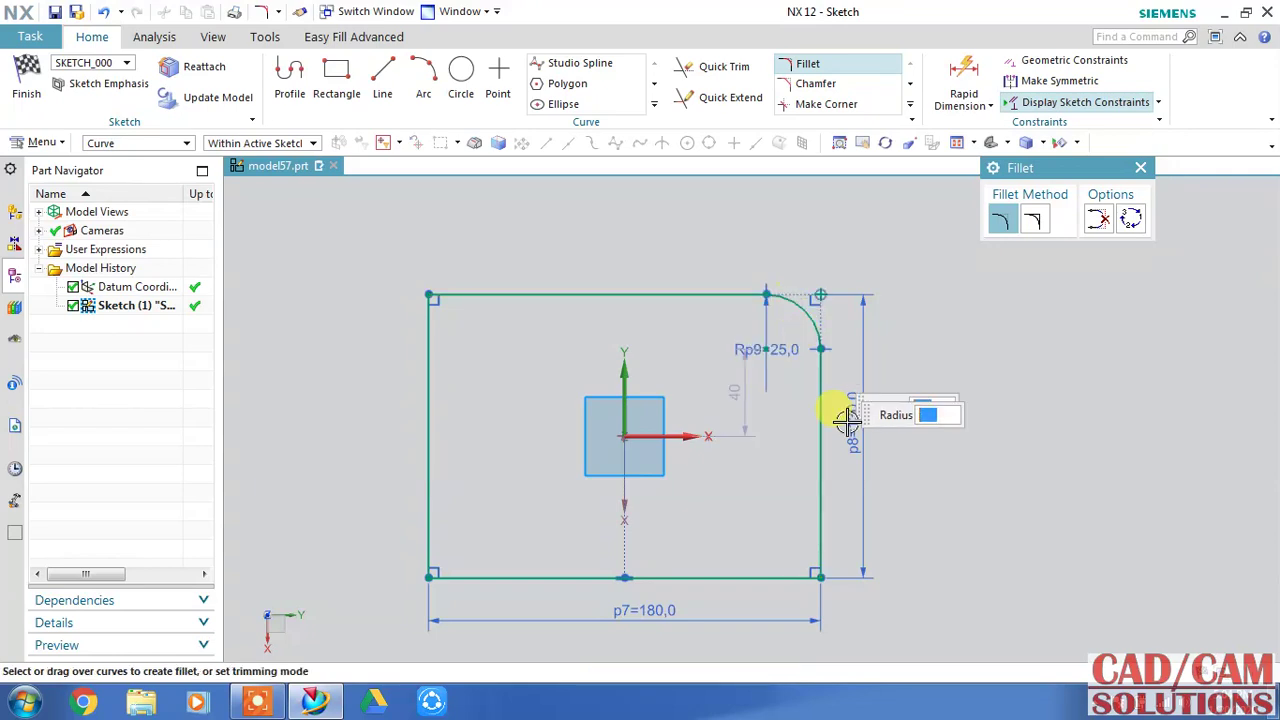
pyautogui.click(810, 548)
pyautogui.write('25')
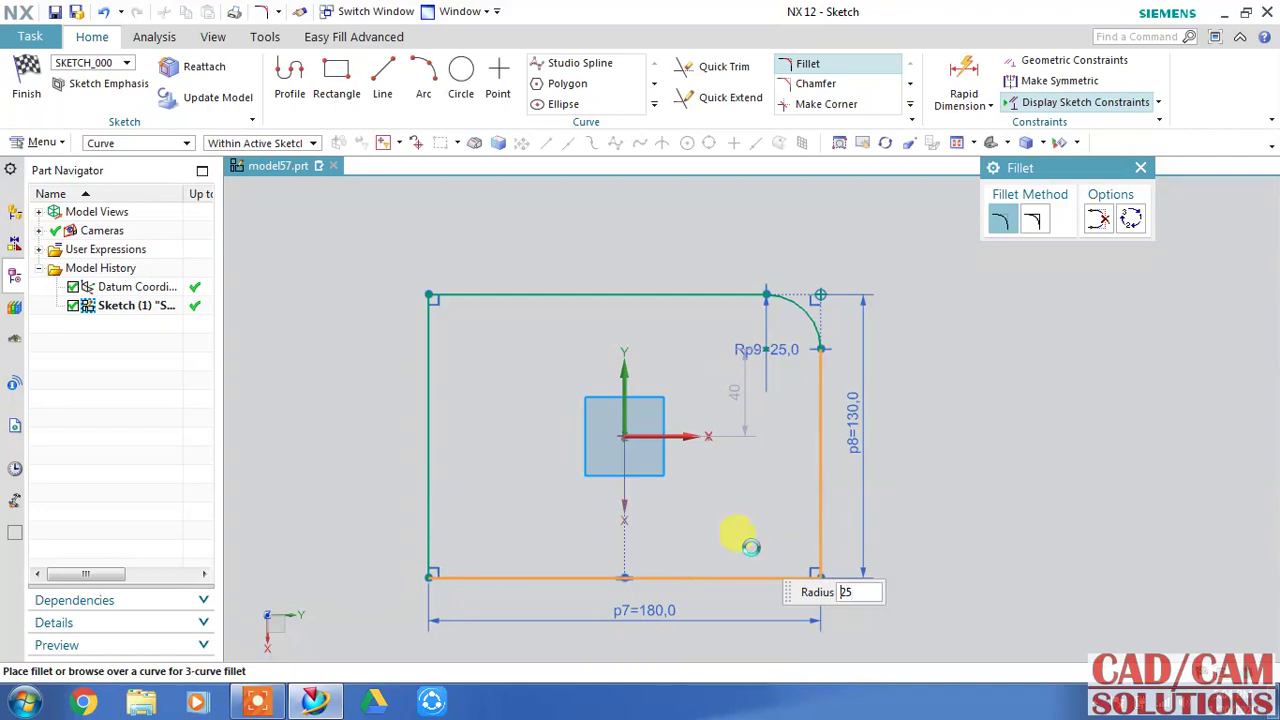
pyautogui.click(742, 540)
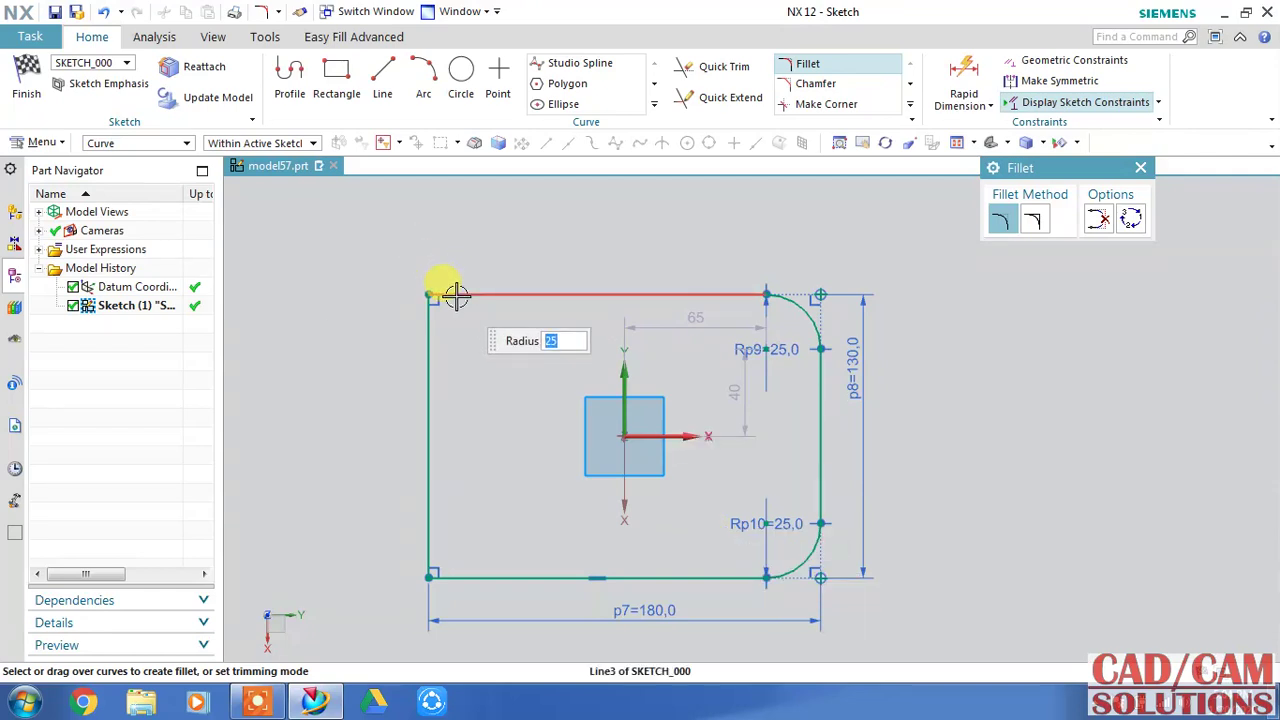
pyautogui.click(432, 321)
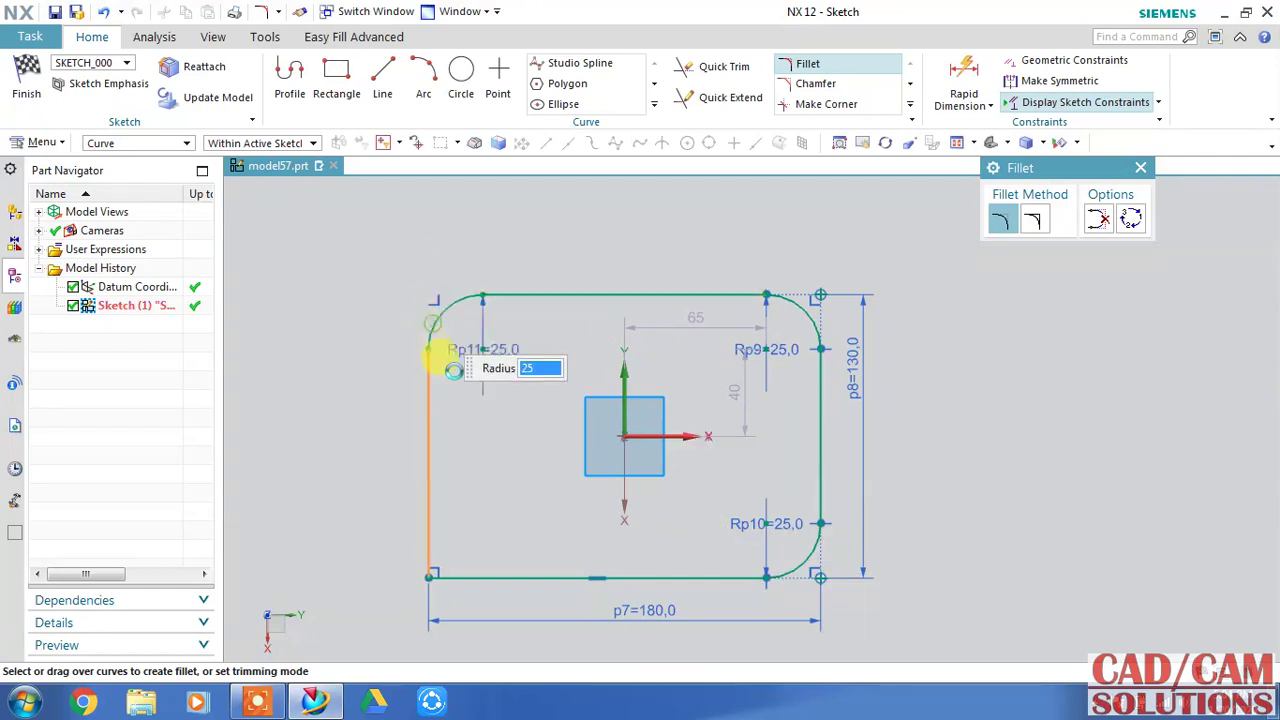
pyautogui.click(469, 554)
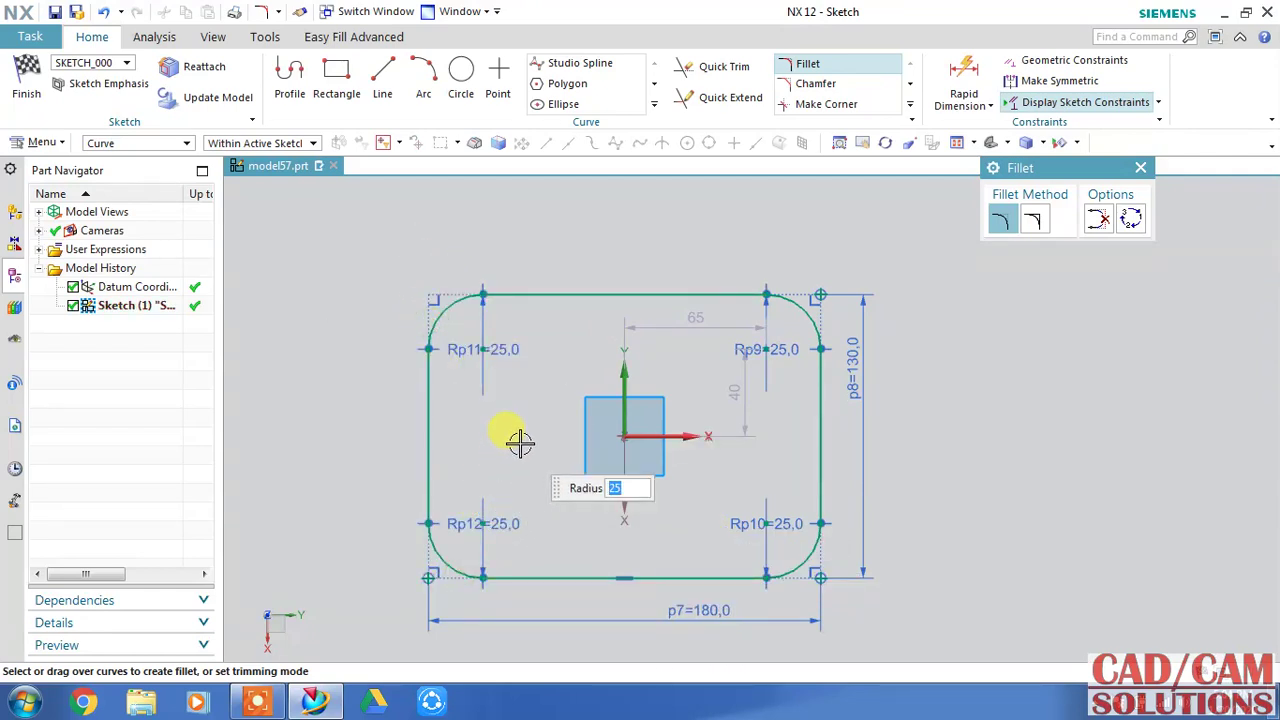
pyautogui.press('Escape')
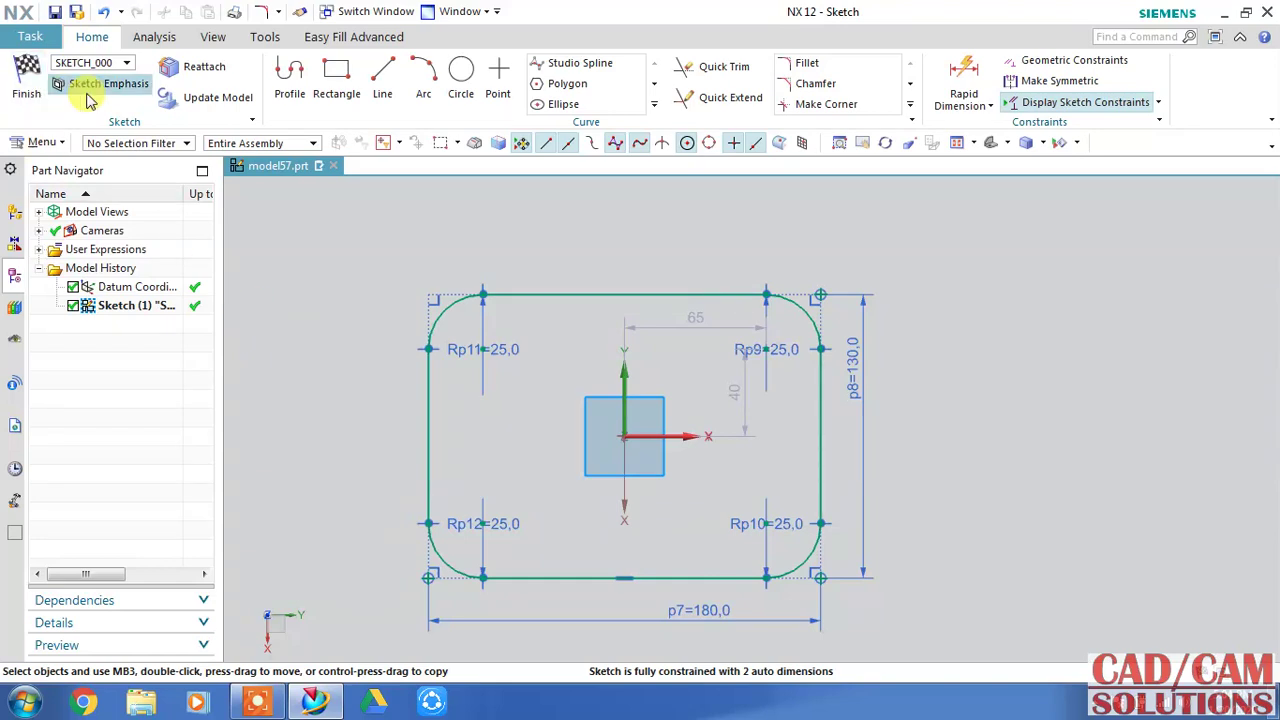
# Draw a centre-method rectangle about 52 wide, left of the origin, inside the outline.
pyautogui.click(337, 78)
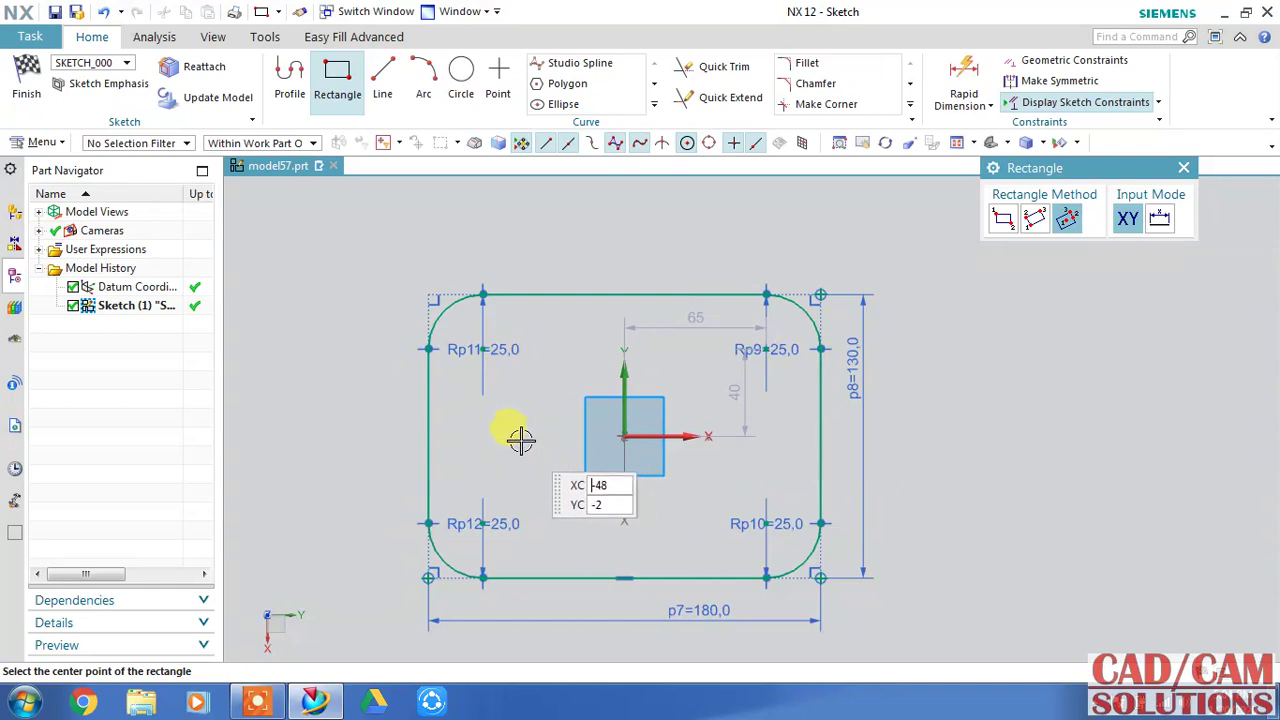
pyautogui.click(464, 437)
pyautogui.click(578, 437)
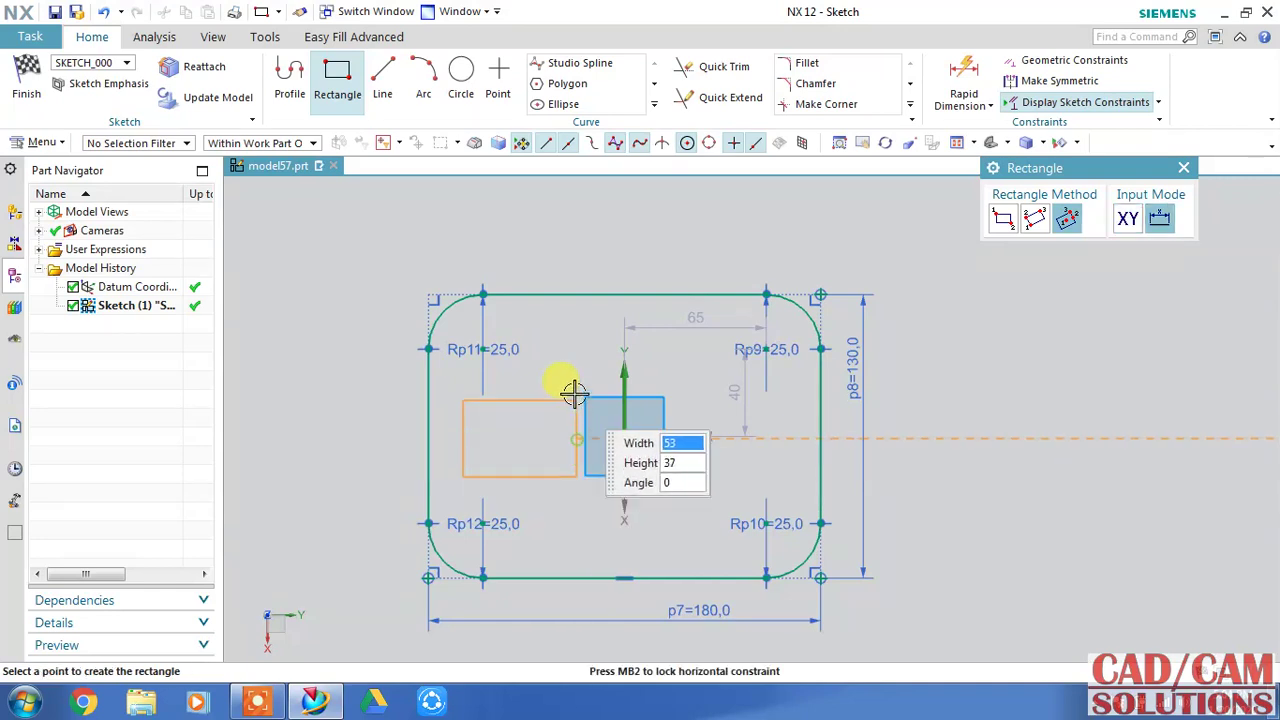
pyautogui.click(585, 323)
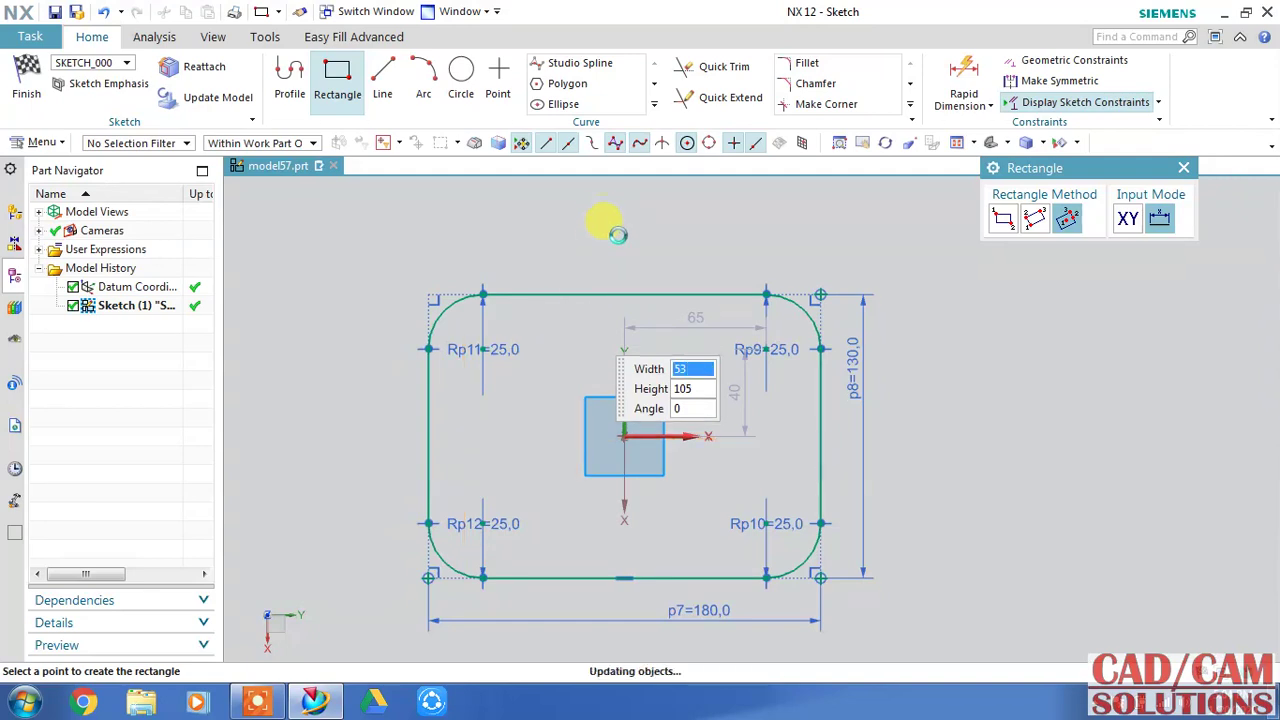
pyautogui.press('Escape')
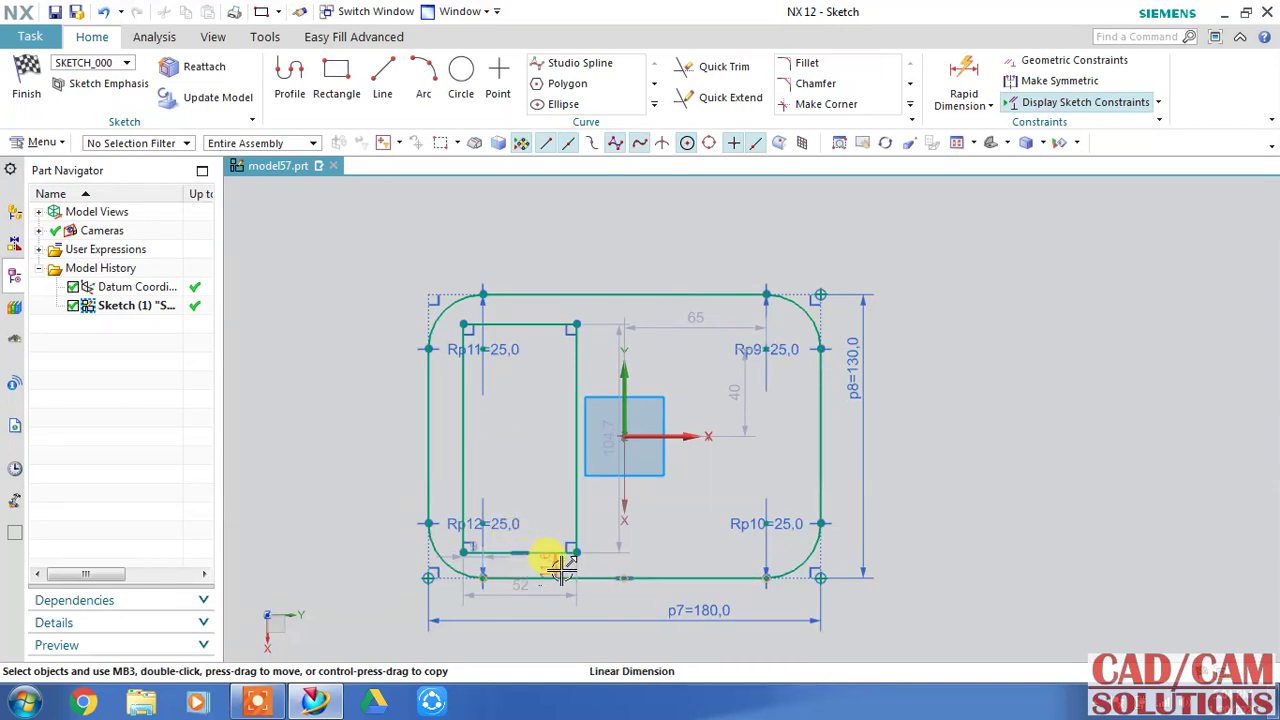
# Change the inner rectangle's dimensions to 70 wide and 100 tall.
pyautogui.doubleClick(543, 594)
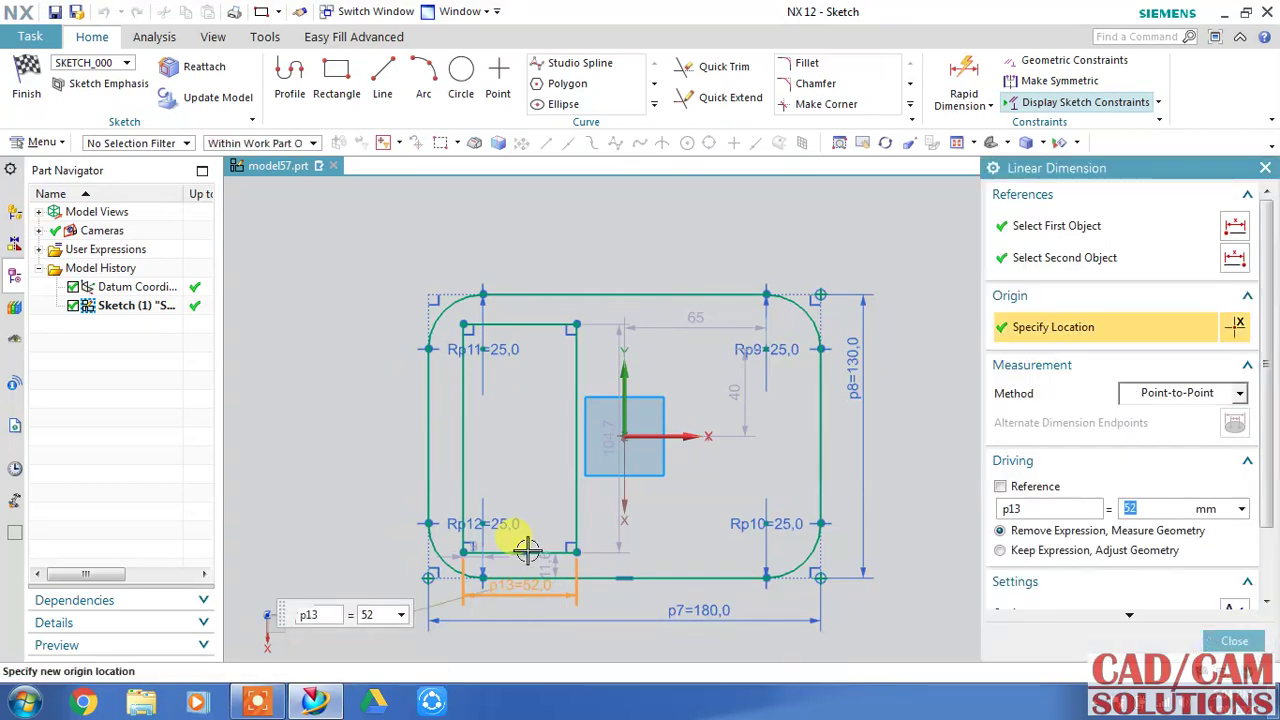
pyautogui.write('70')
pyautogui.press('Return')
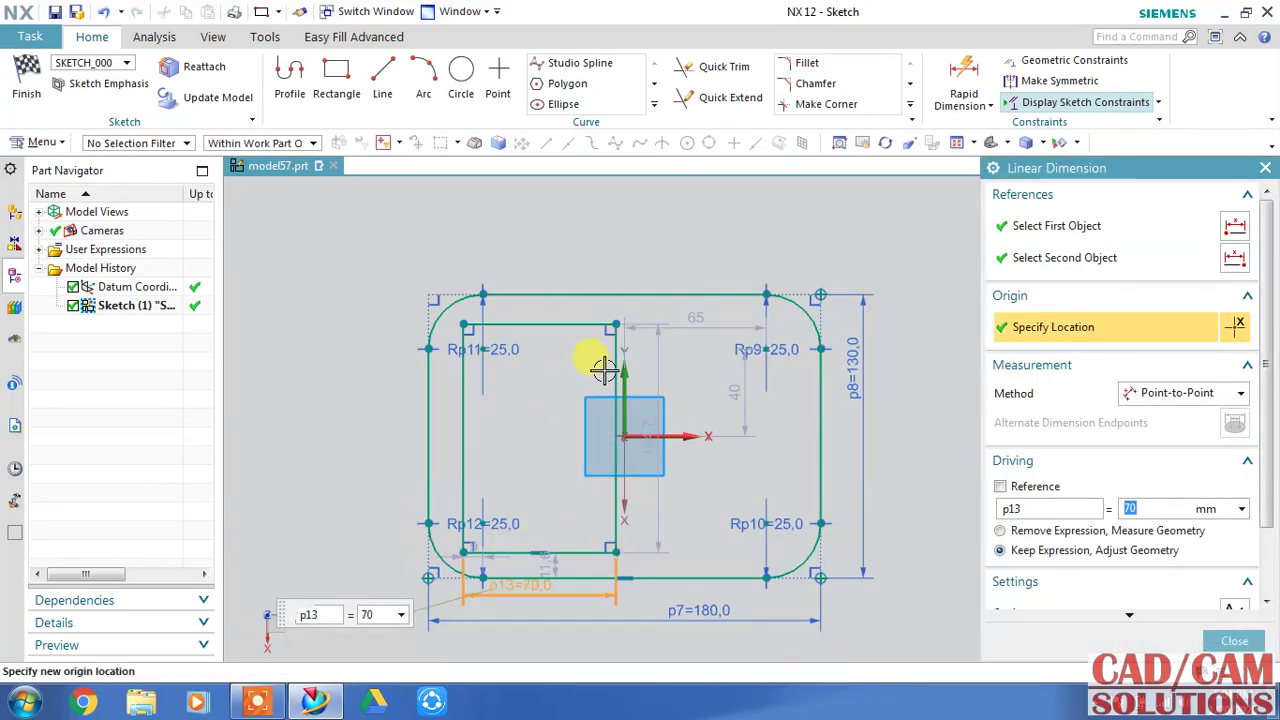
pyautogui.click(662, 378)
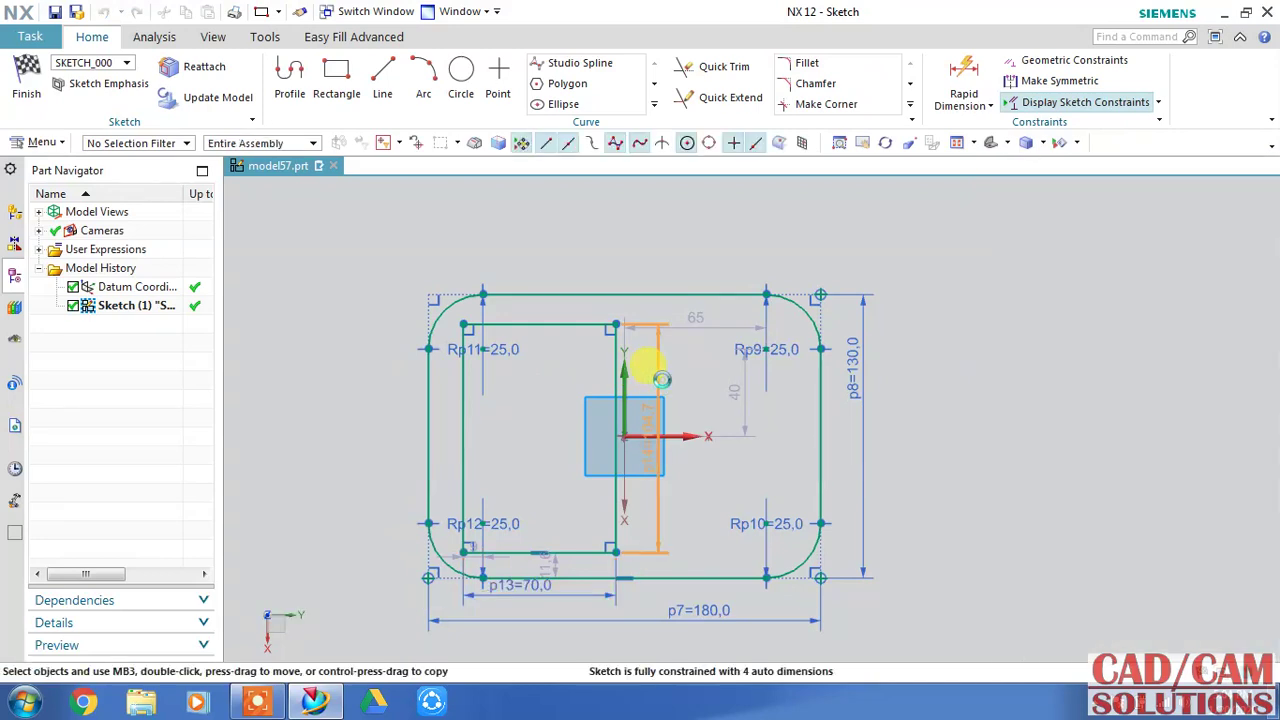
pyautogui.doubleClick(662, 376)
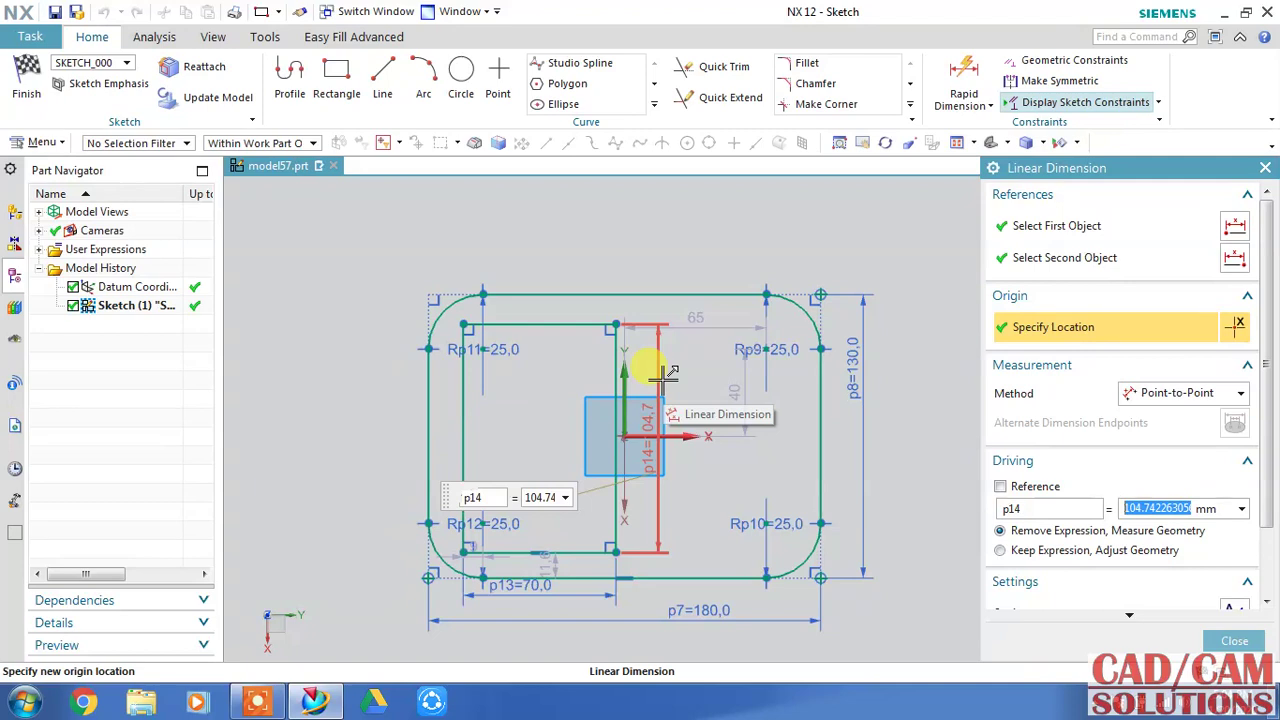
pyautogui.write('100')
pyautogui.click(650, 365)
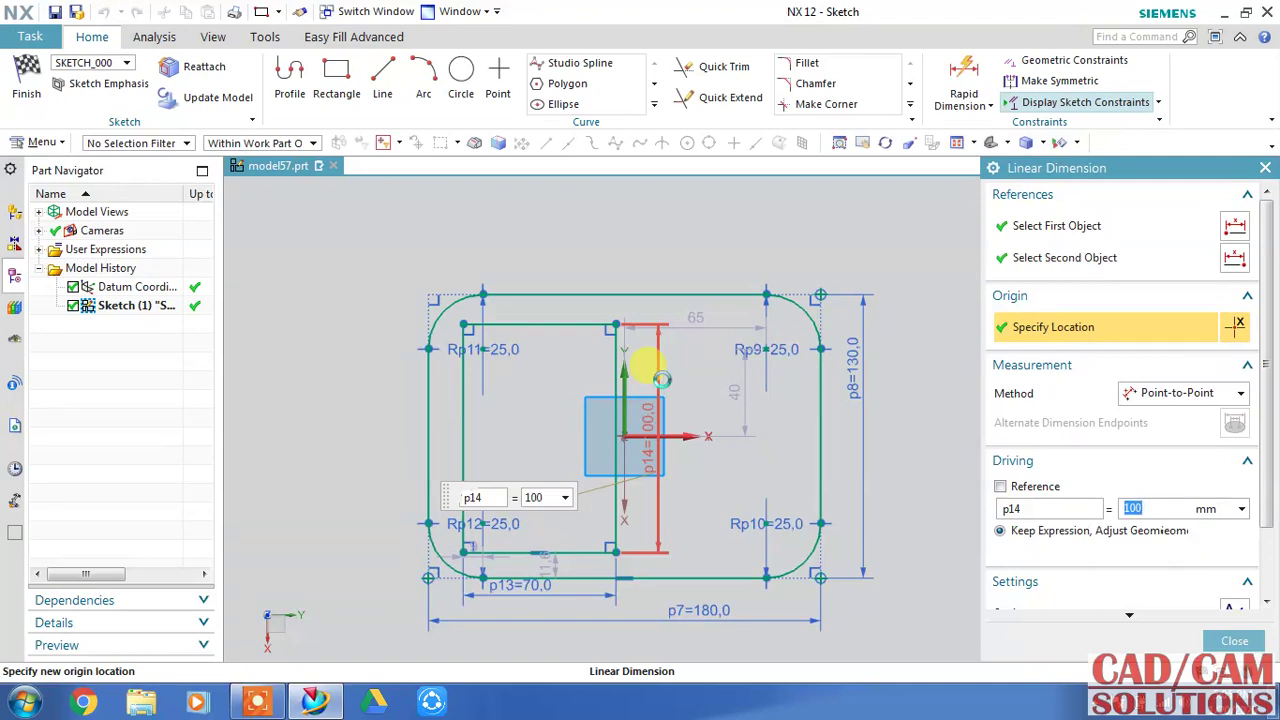
pyautogui.middleClick(899, 390)
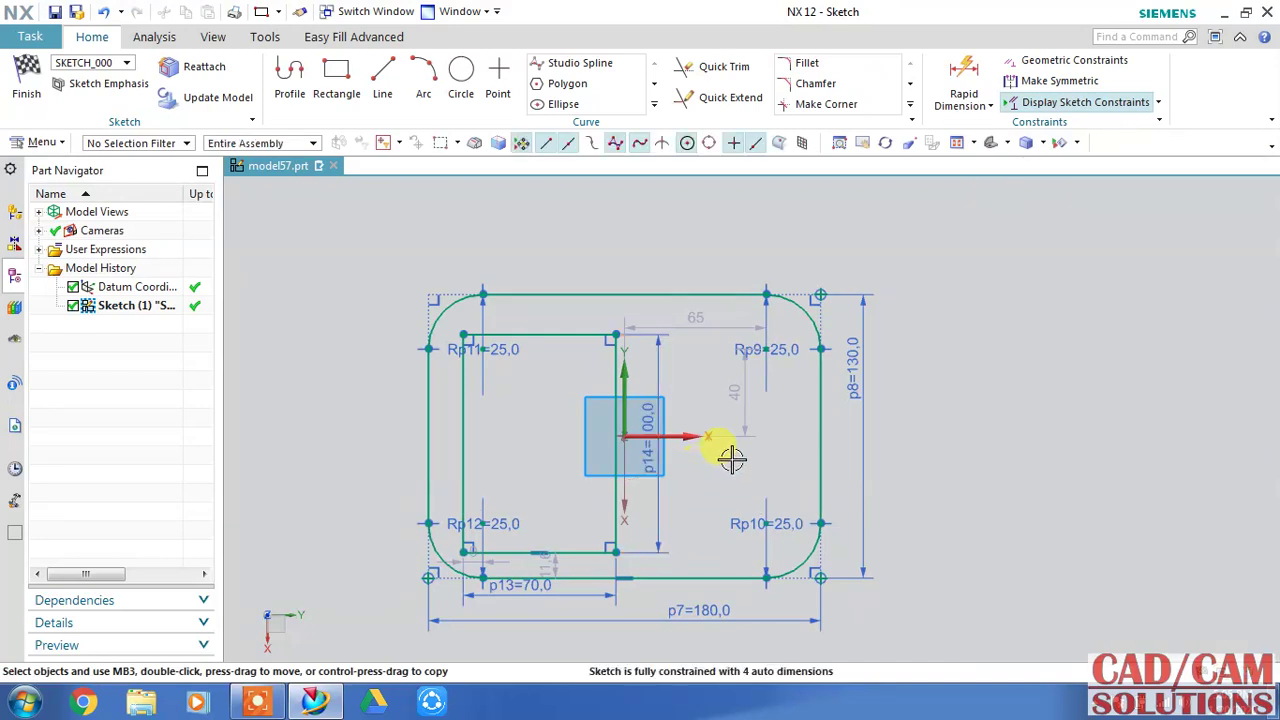
# Constrain the inner rectangle's right-side midpoint onto the horizontal sketch axis.
pyautogui.click(615, 445)
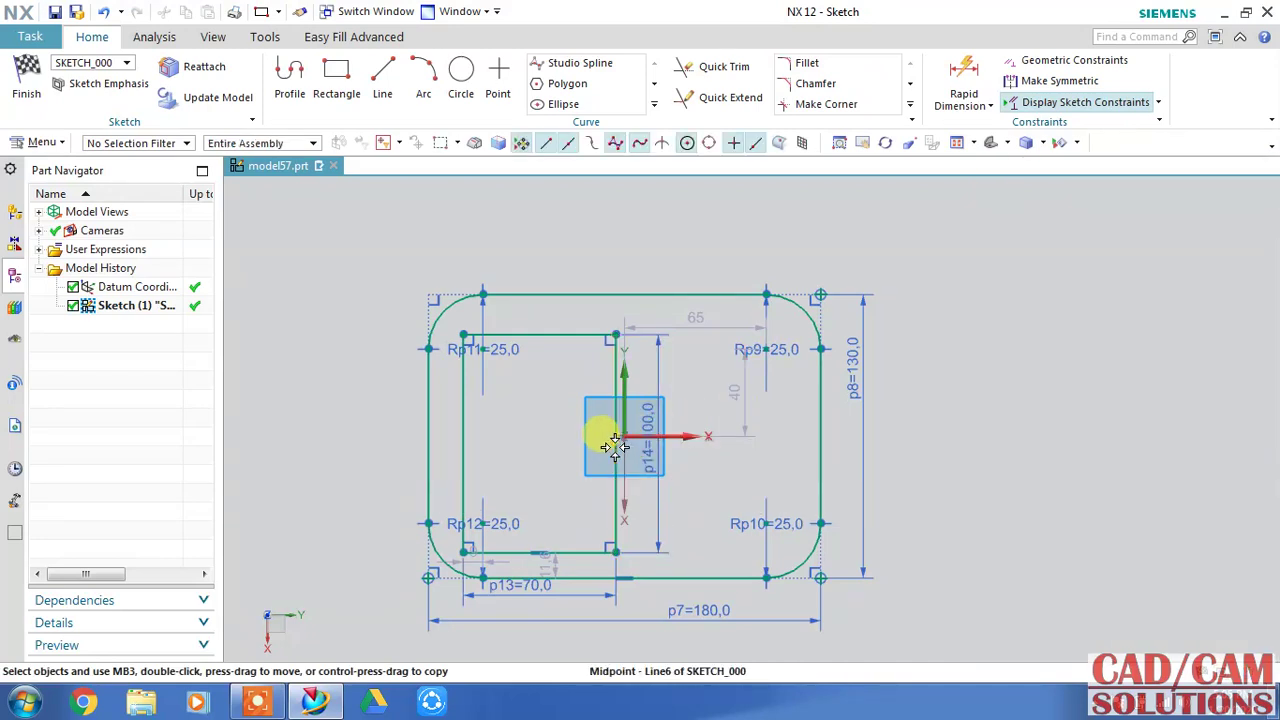
pyautogui.click(697, 438)
pyautogui.click(727, 404)
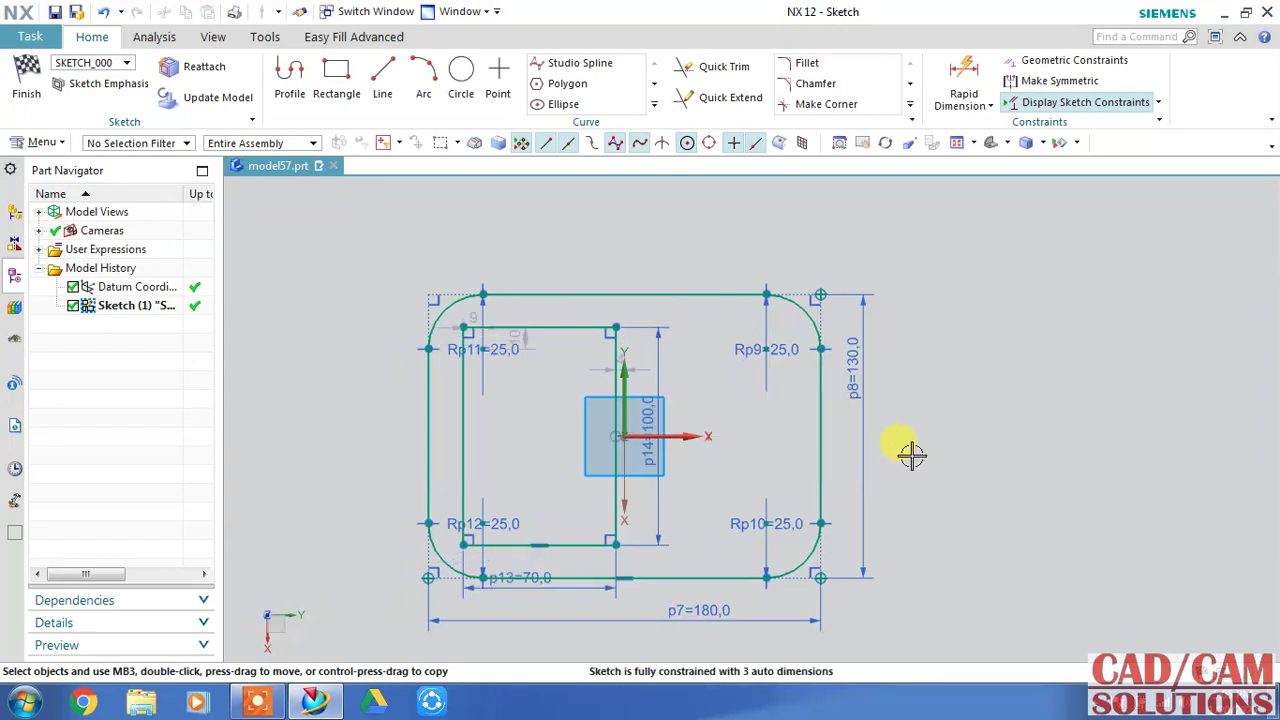
# Fillet the inner rectangle's top-right, top-left, bottom-left and bottom-right corners at radius 25.
pyautogui.click(807, 63)
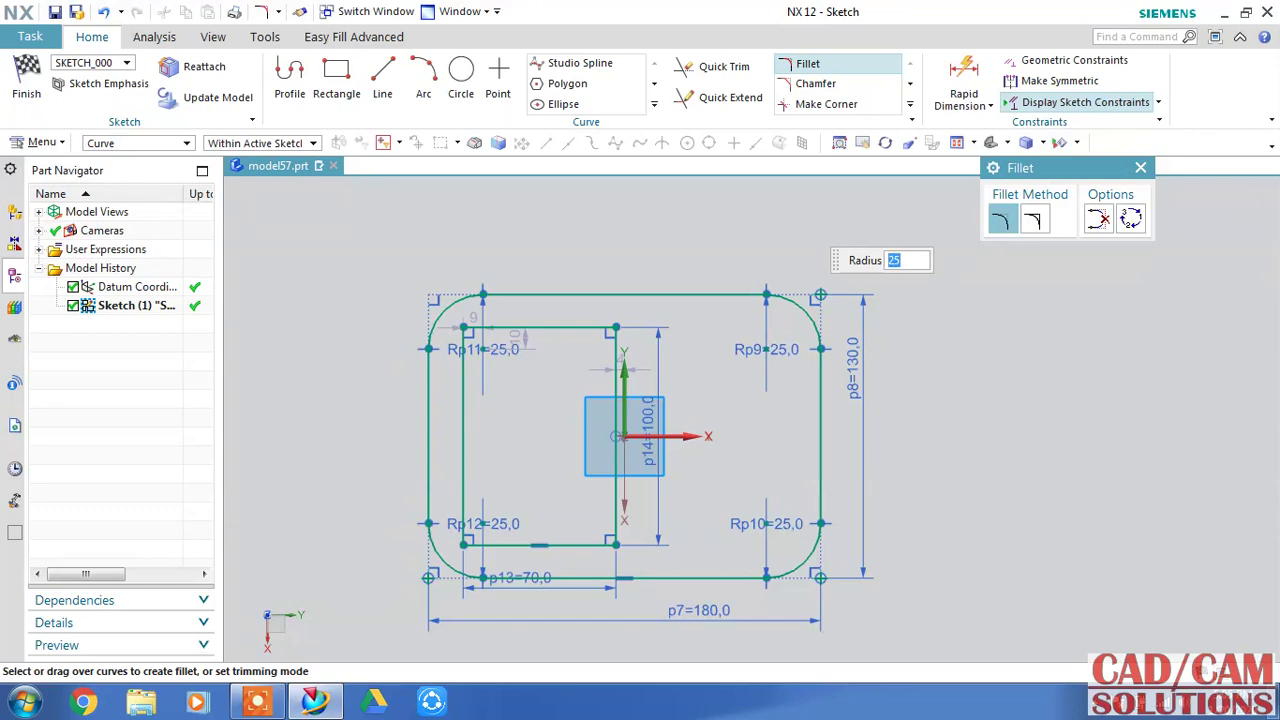
pyautogui.click(603, 322)
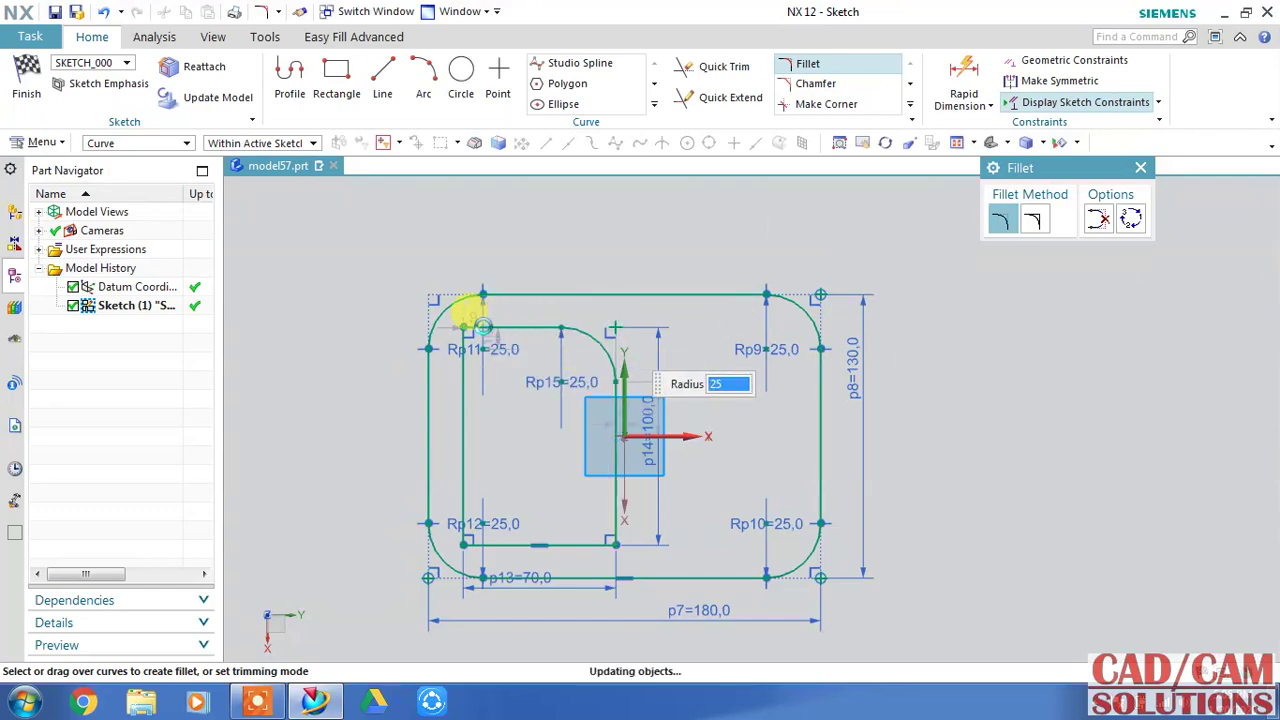
pyautogui.click(460, 324)
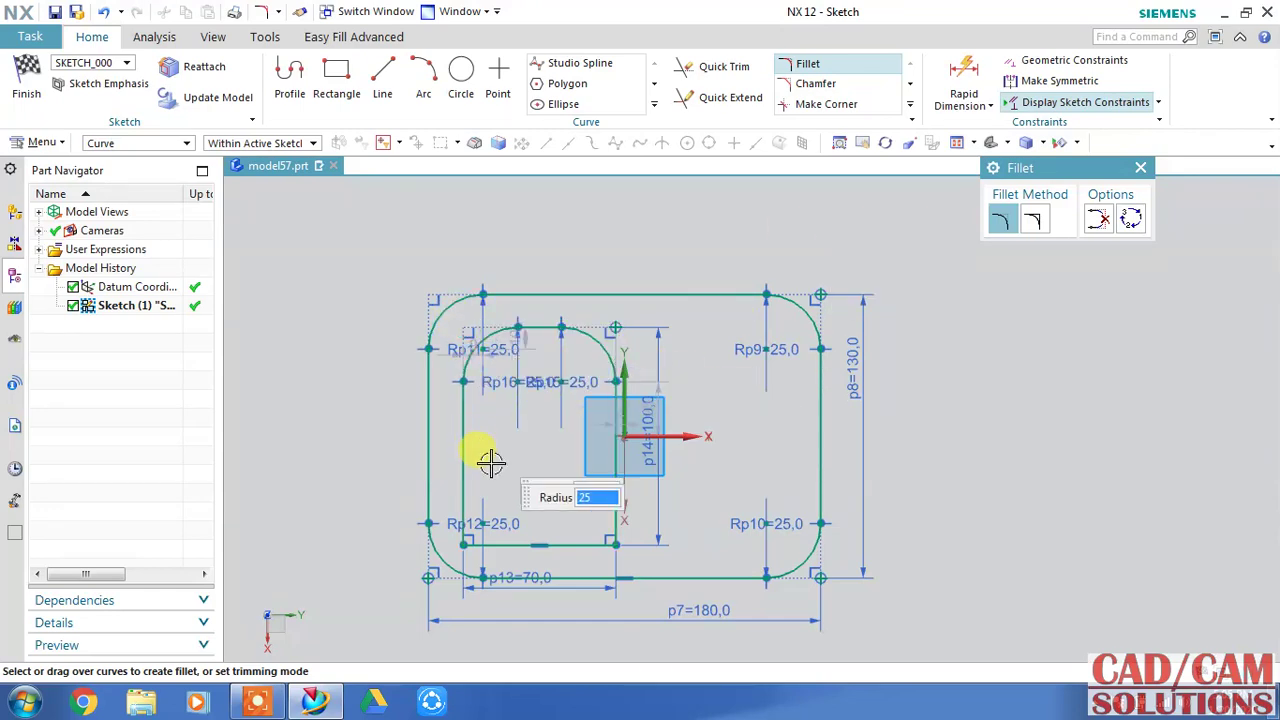
pyautogui.click(460, 534)
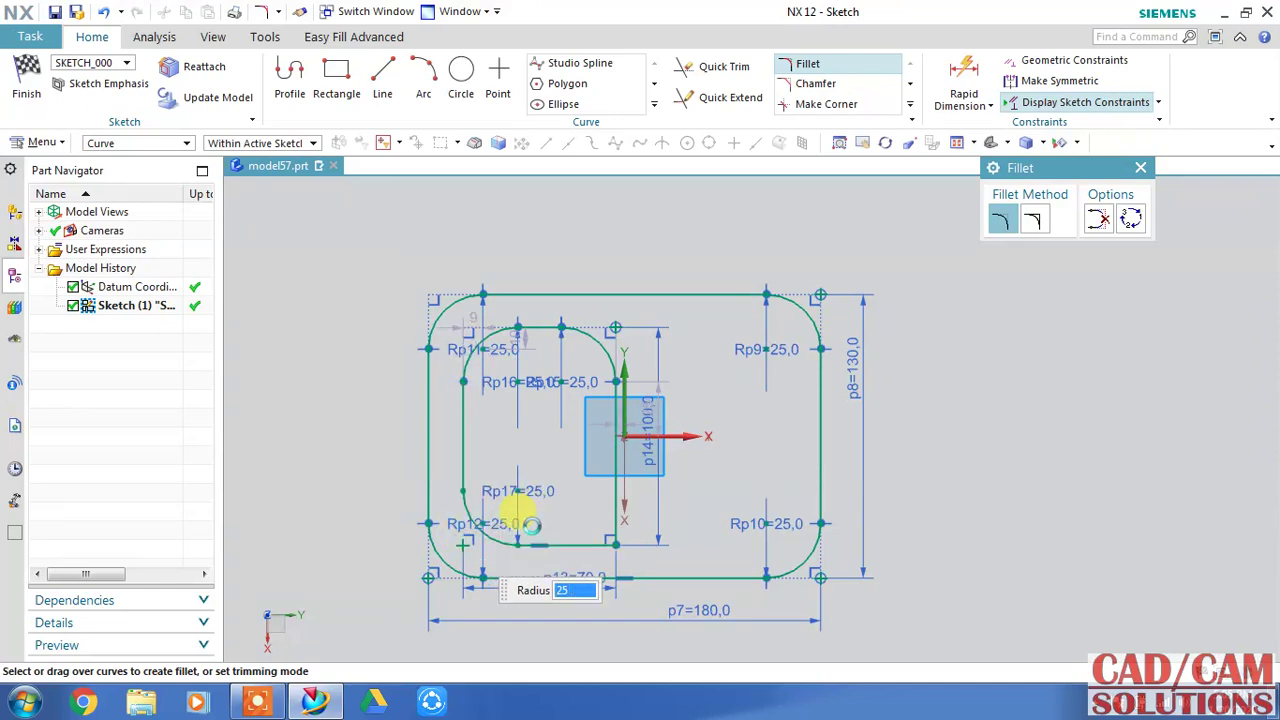
pyautogui.click(600, 533)
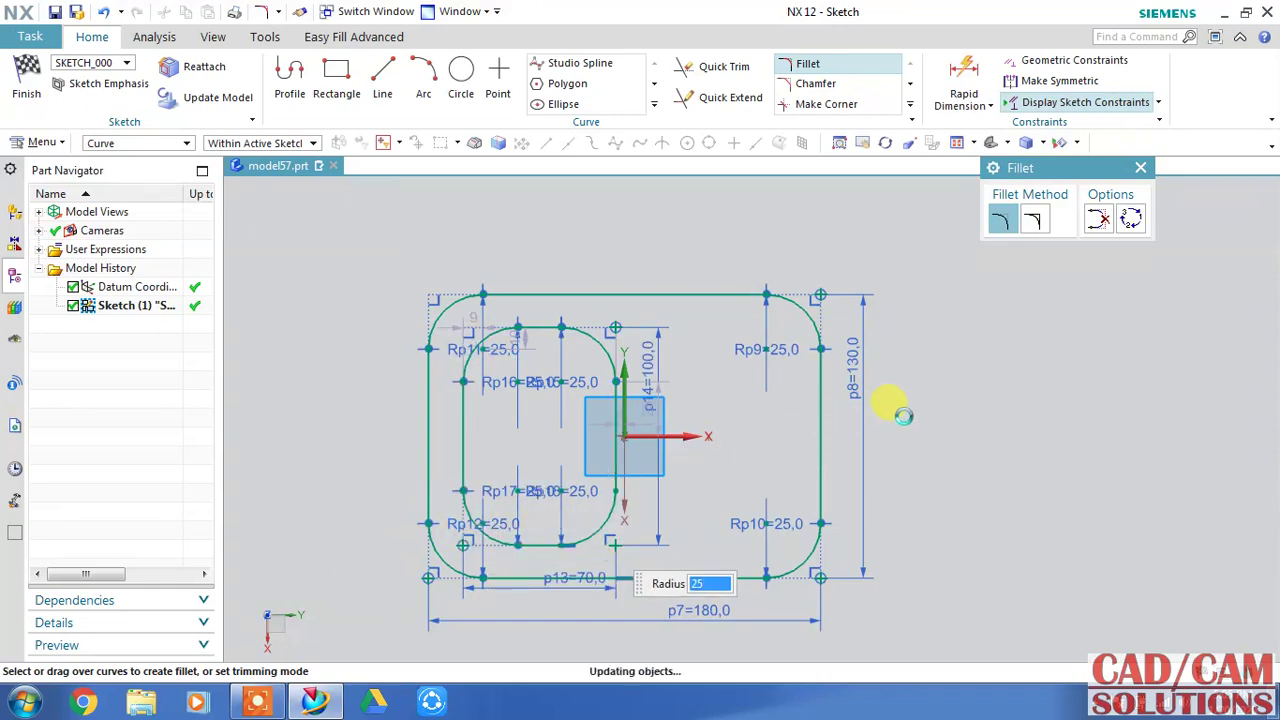
pyautogui.middleClick(963, 377)
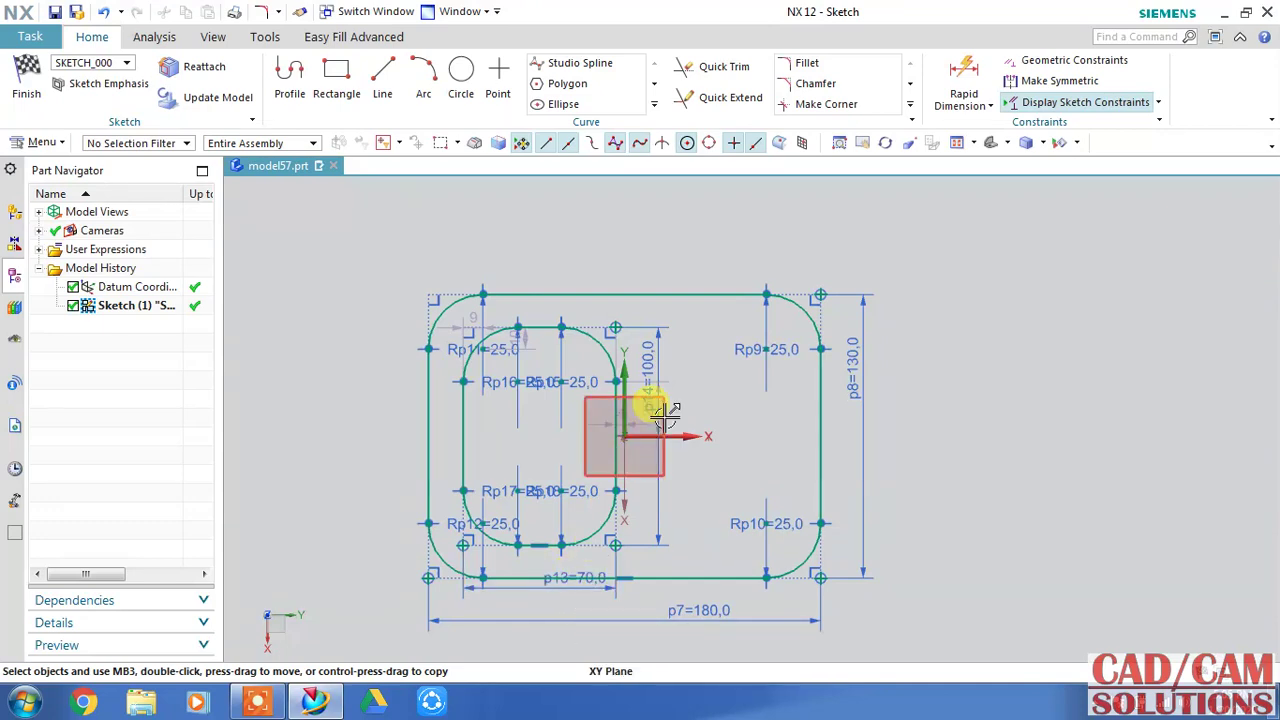
# Change the inner profile's height dimension from 100 to 120.
pyautogui.doubleClick(650, 358)
pyautogui.write('120')
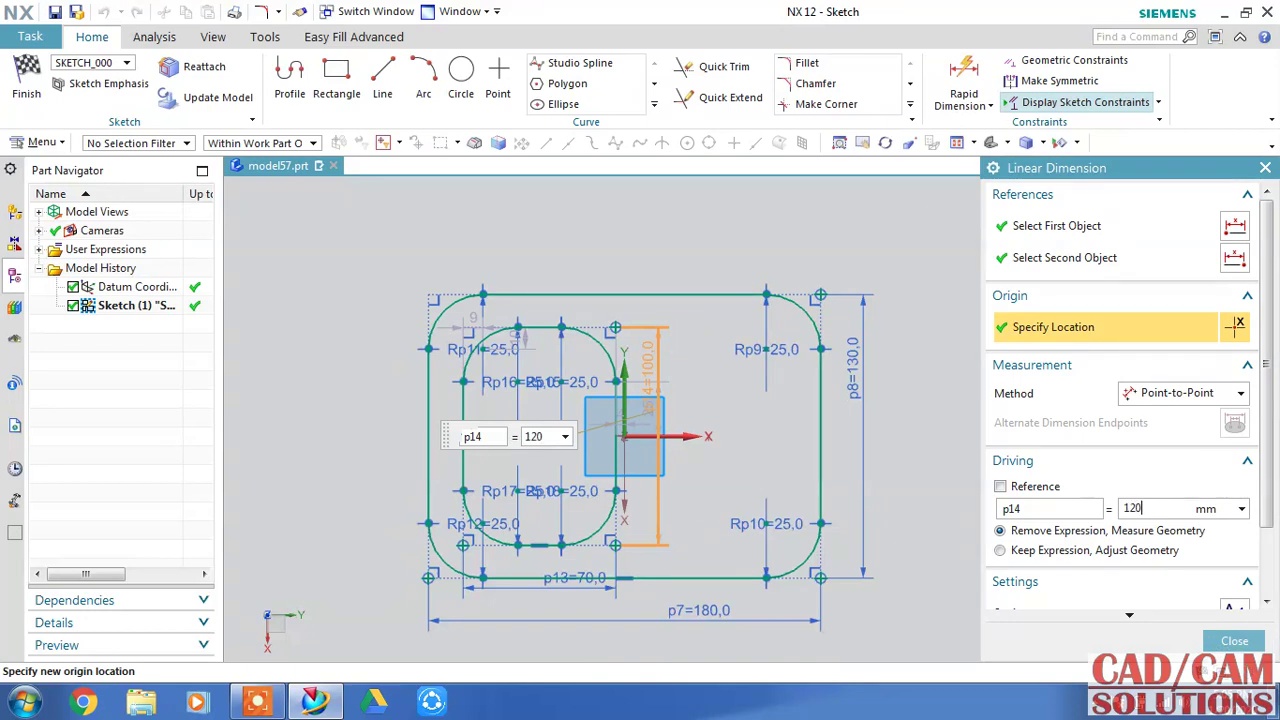
pyautogui.click(701, 354)
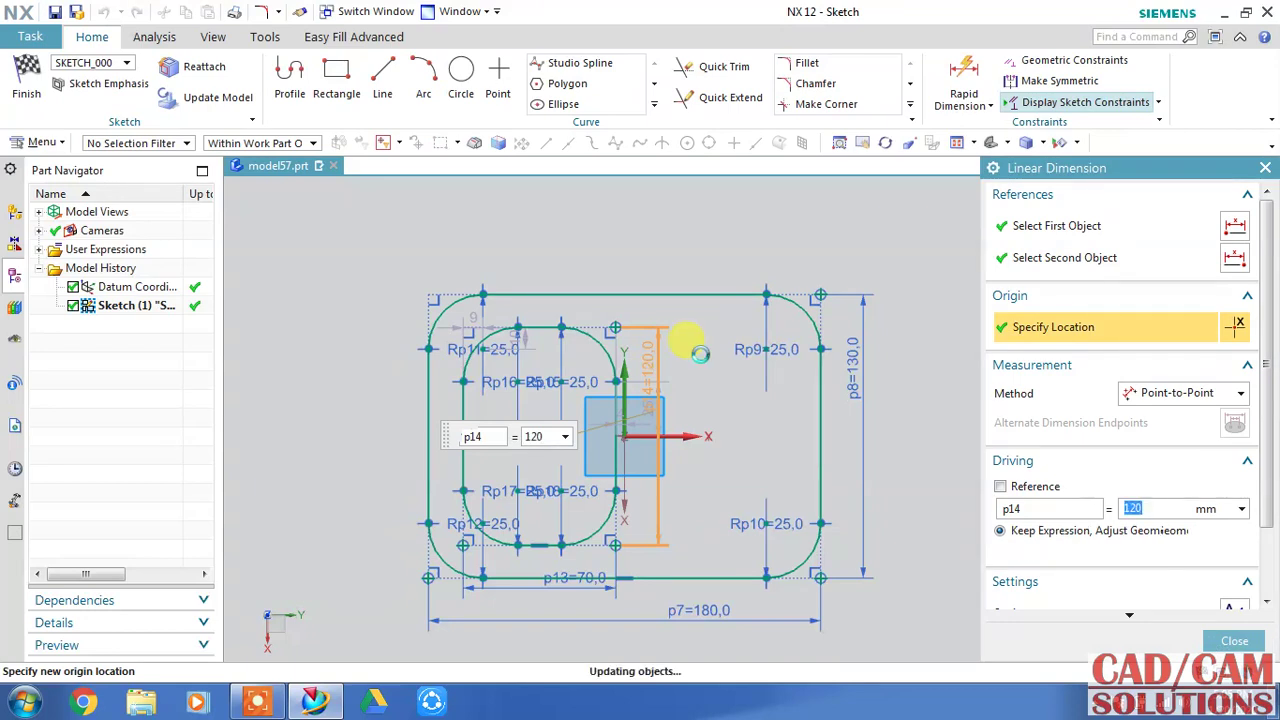
pyautogui.middleClick(912, 370)
# Constrain the right-side midpoints of both inner and outer profiles onto the horizontal axis.
pyautogui.click(615, 456)
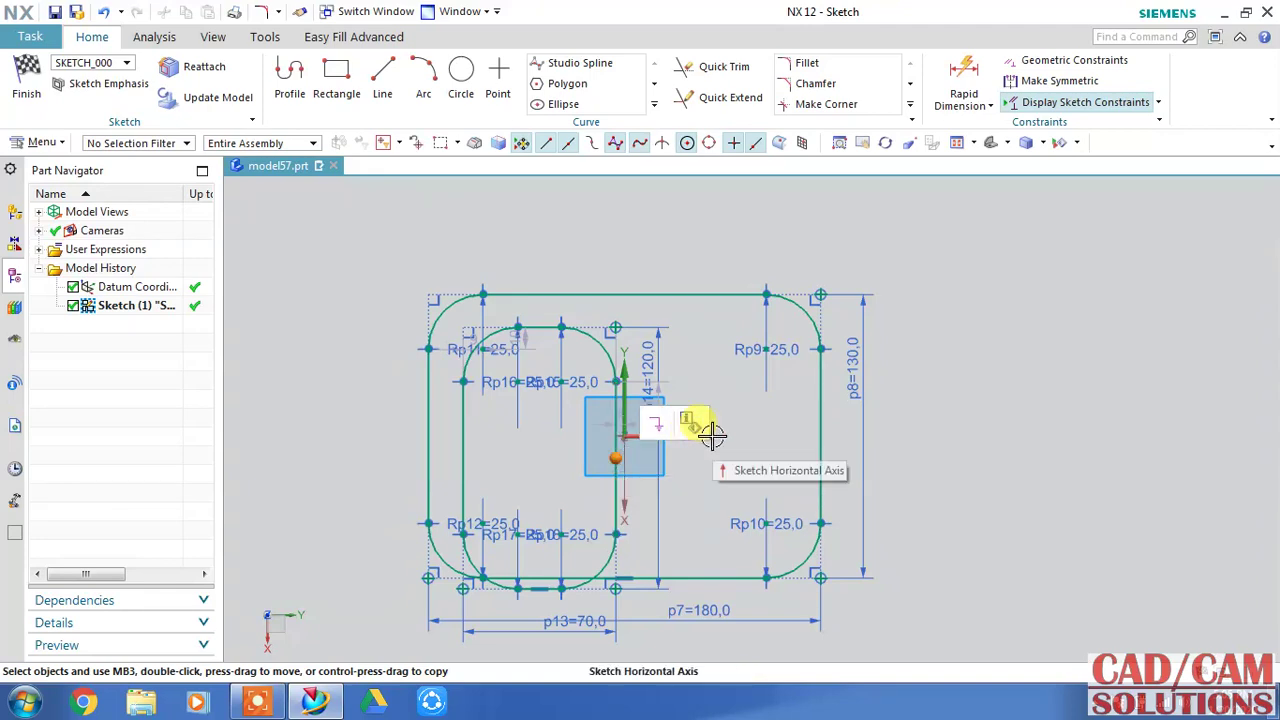
pyautogui.click(711, 433)
pyautogui.click(797, 446)
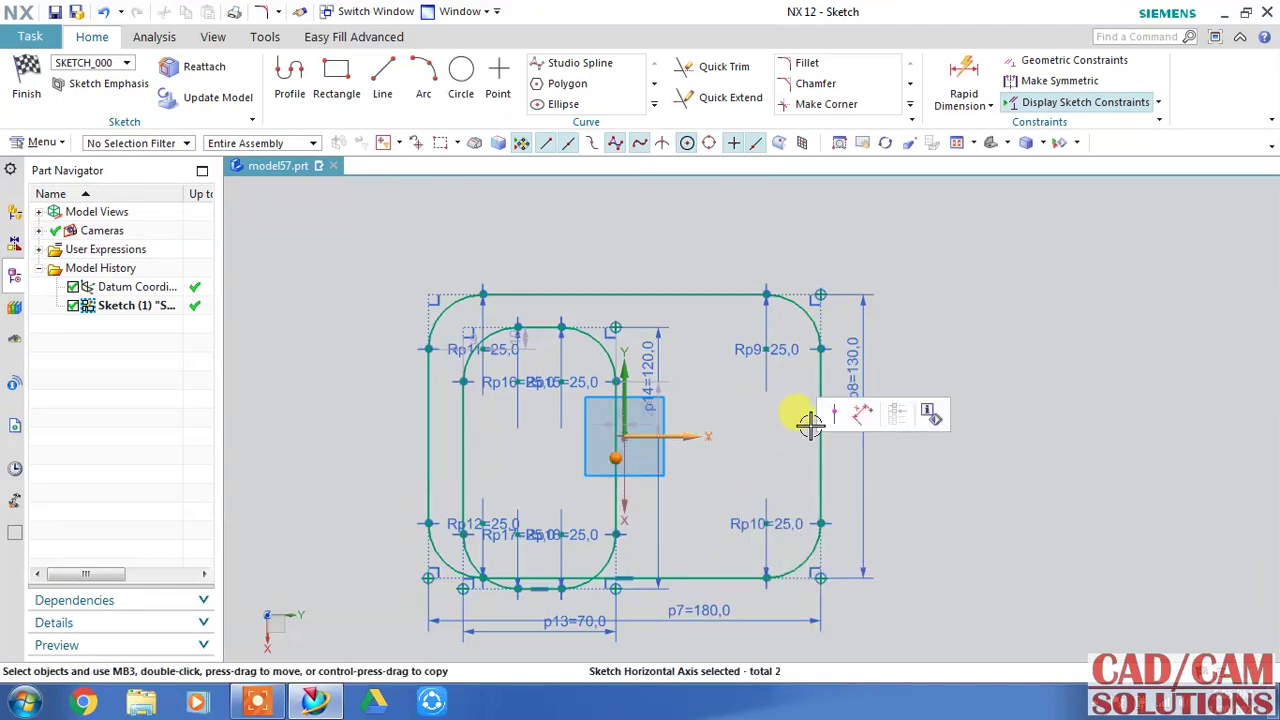
pyautogui.click(834, 414)
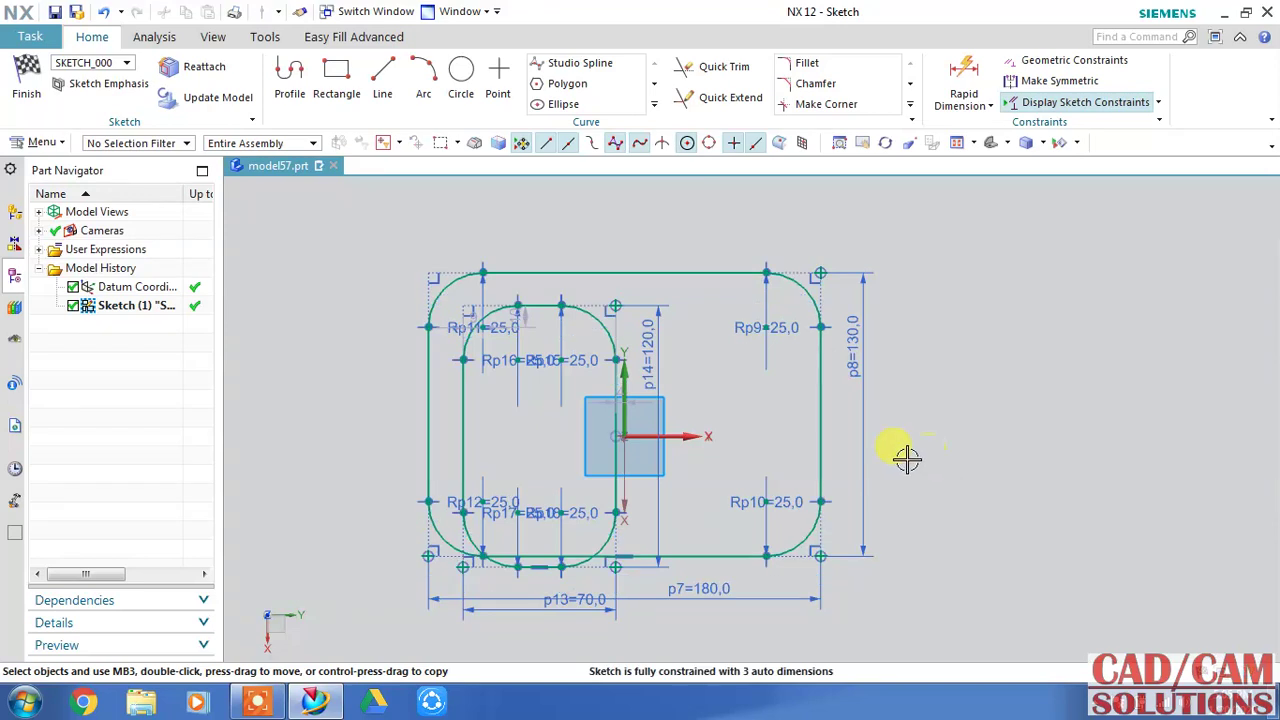
pyautogui.click(820, 414)
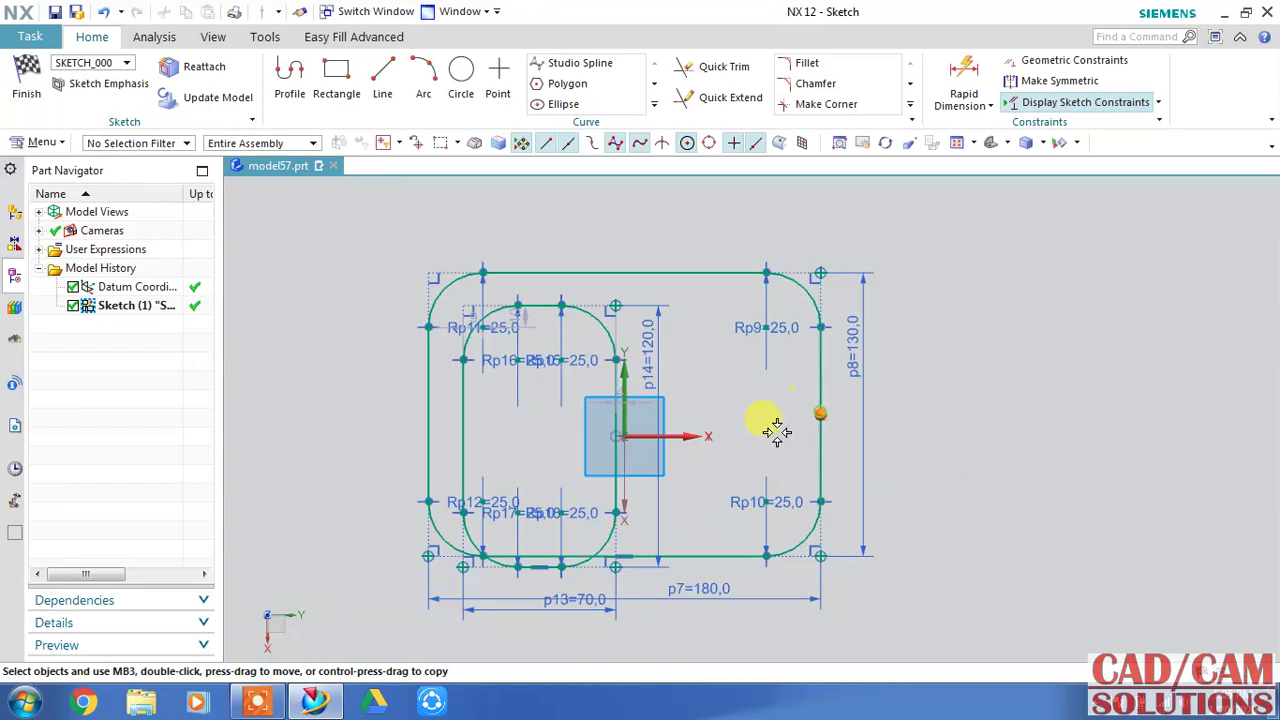
pyautogui.click(690, 436)
pyautogui.click(730, 404)
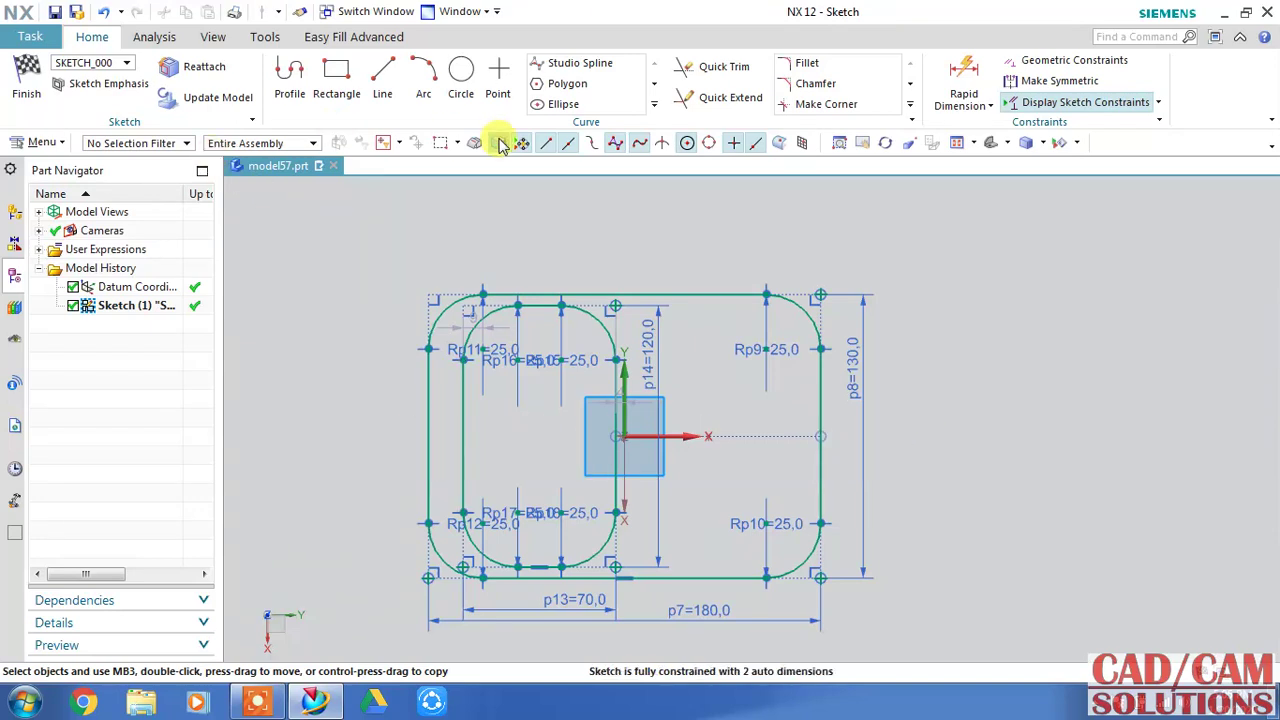
# Dimension the gap between the inner and outer profiles' left sides as 6.
pyautogui.click(960, 80)
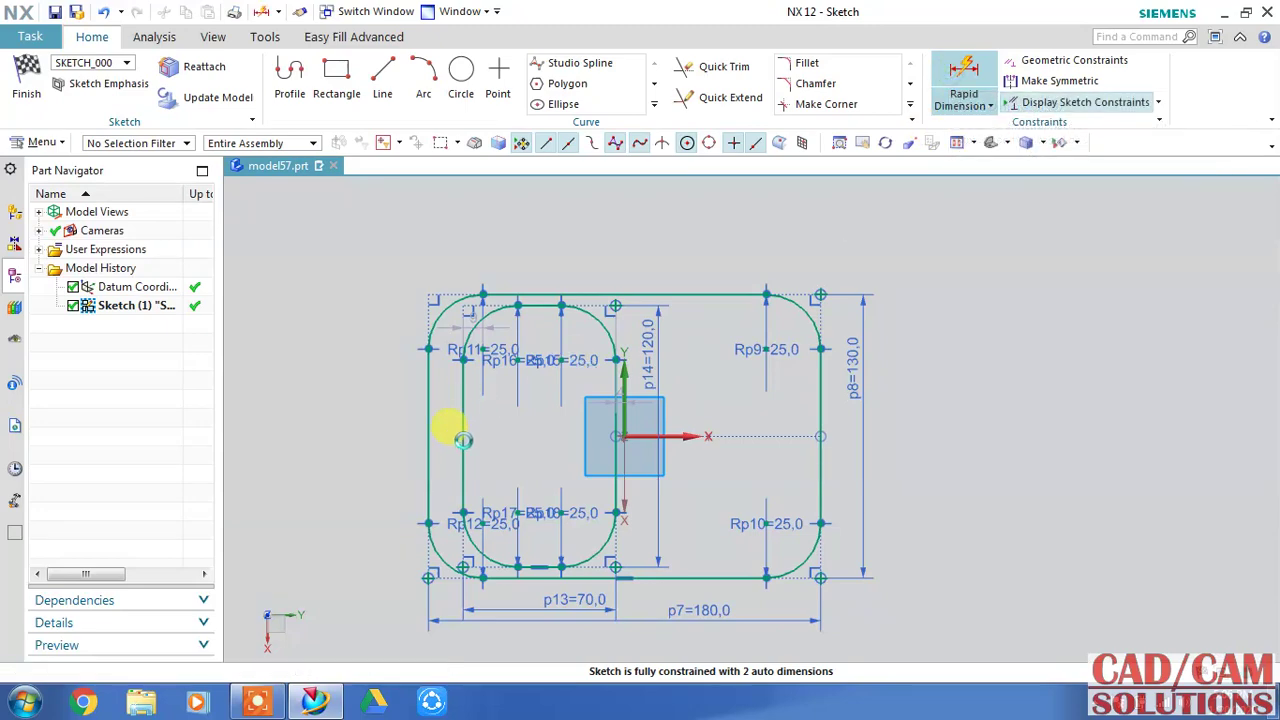
pyautogui.click(440, 437)
pyautogui.click(425, 430)
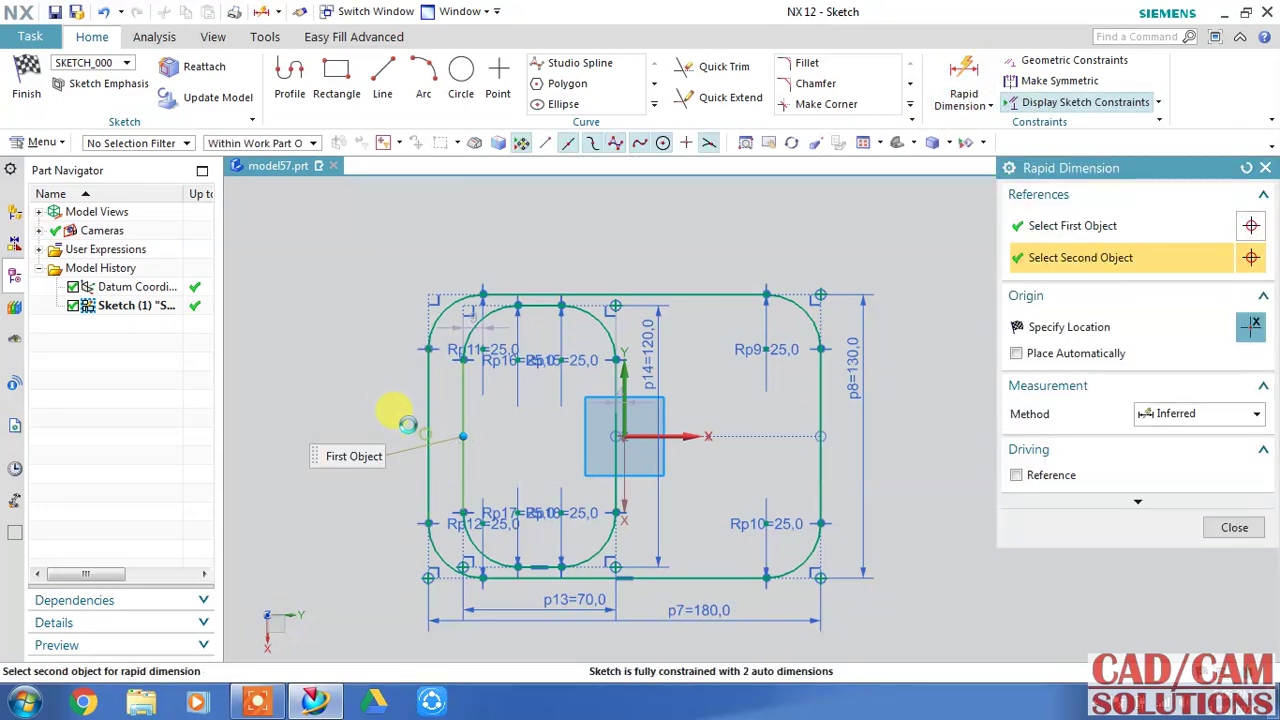
pyautogui.click(378, 425)
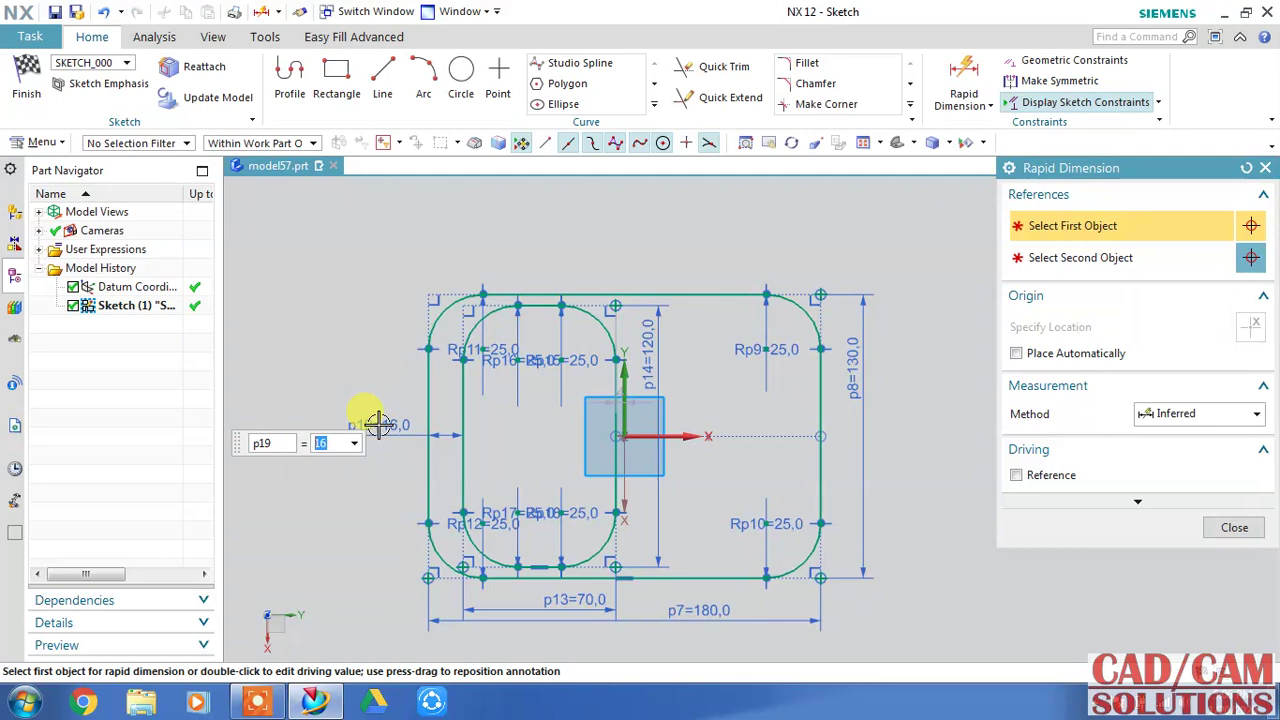
pyautogui.write('6')
pyautogui.press('Return')
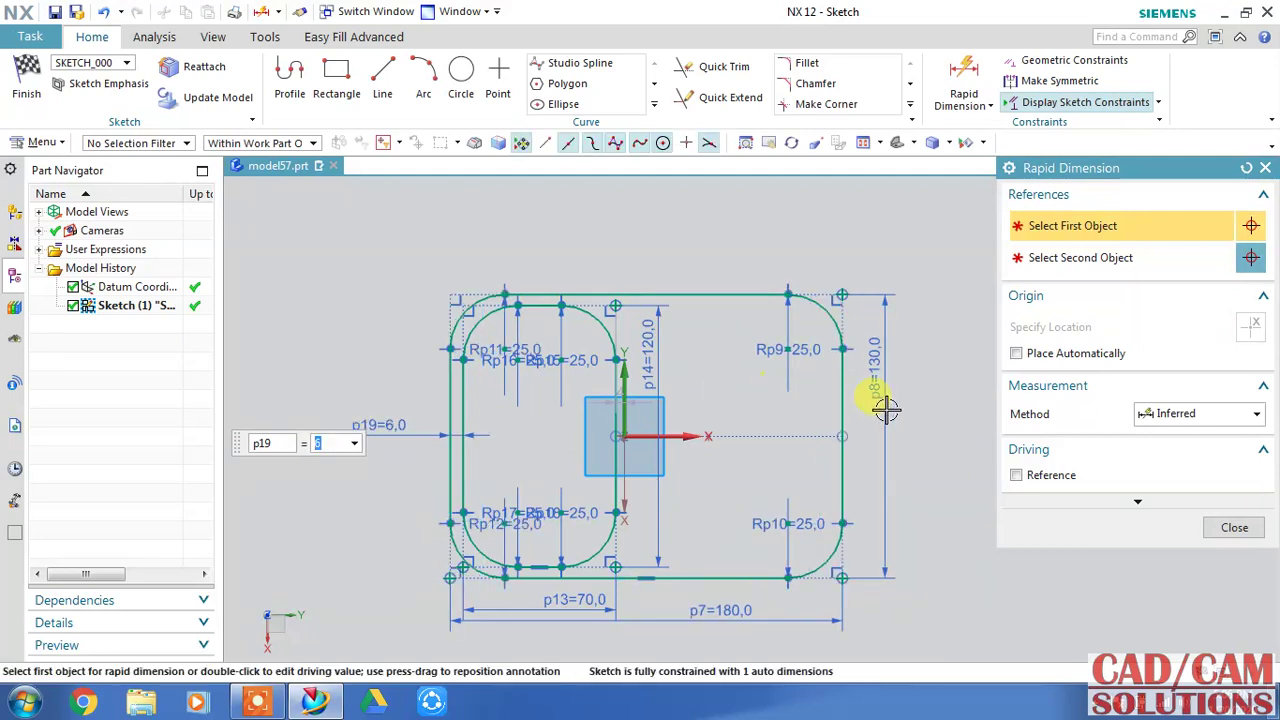
pyautogui.click(845, 505)
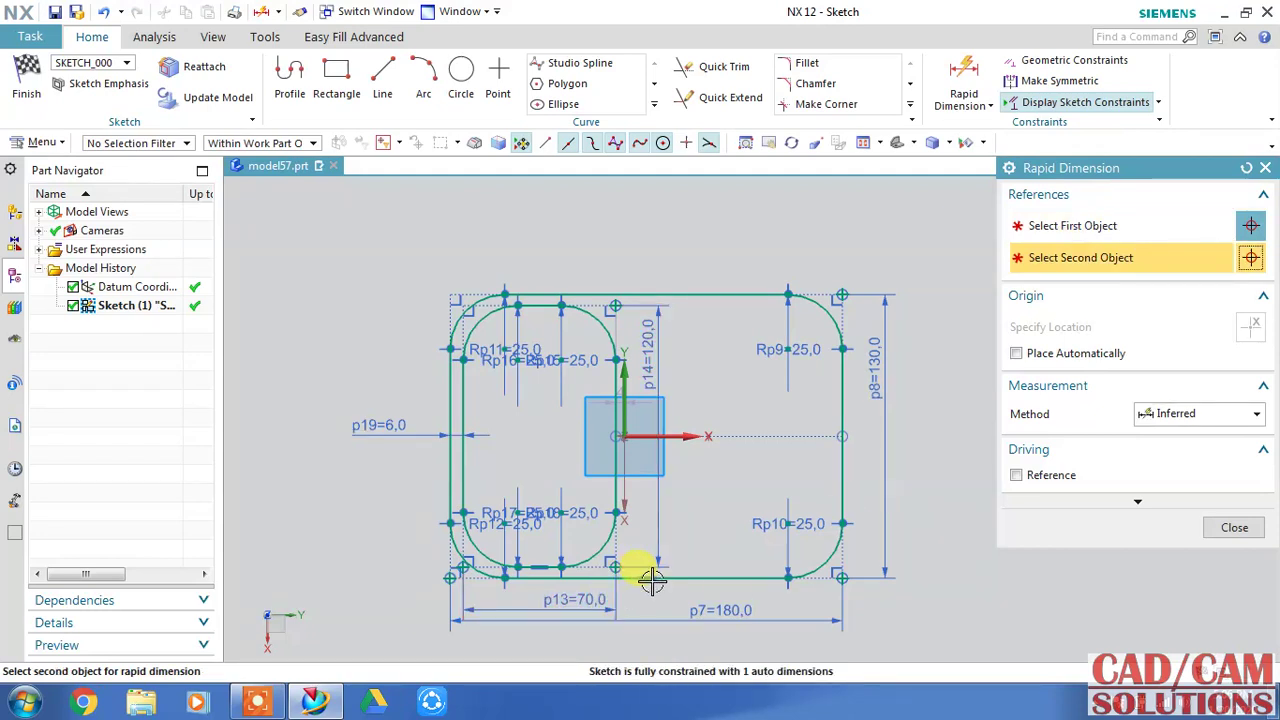
pyautogui.click(1231, 527)
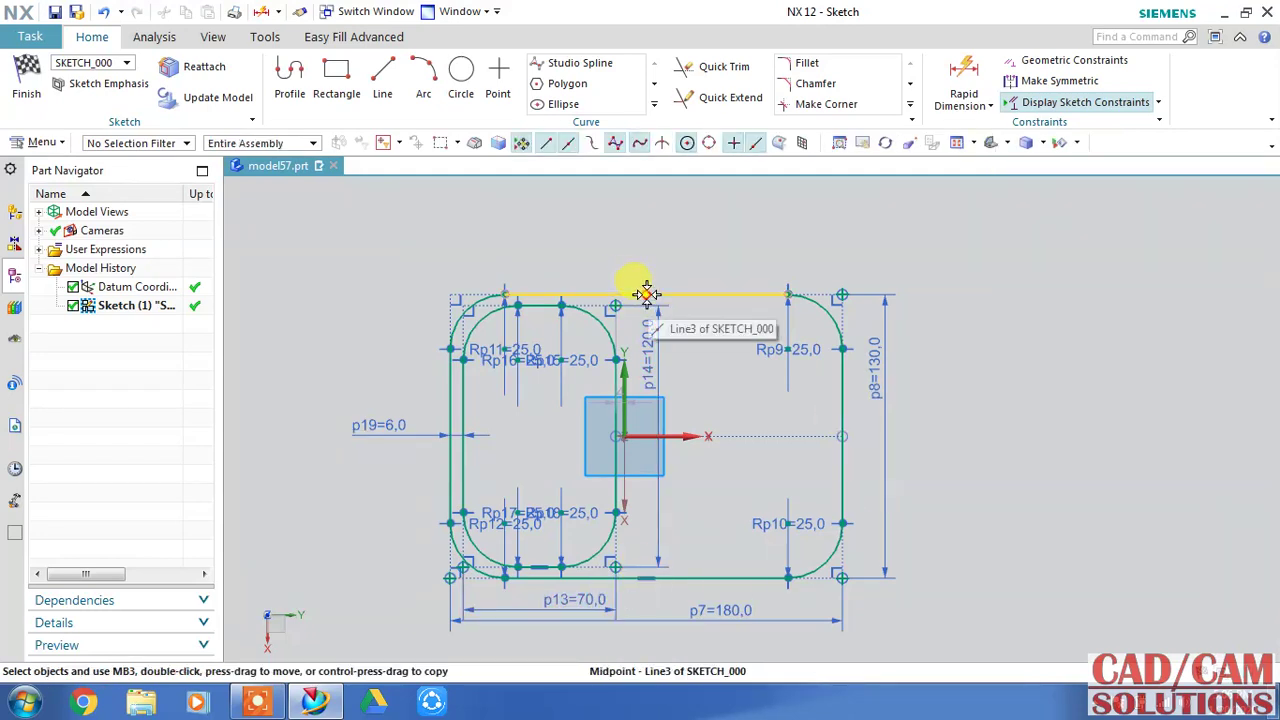
# Centre the outer profile on the vertical axis, then select the eight left pocket curves.
pyautogui.click(622, 362)
pyautogui.click(665, 342)
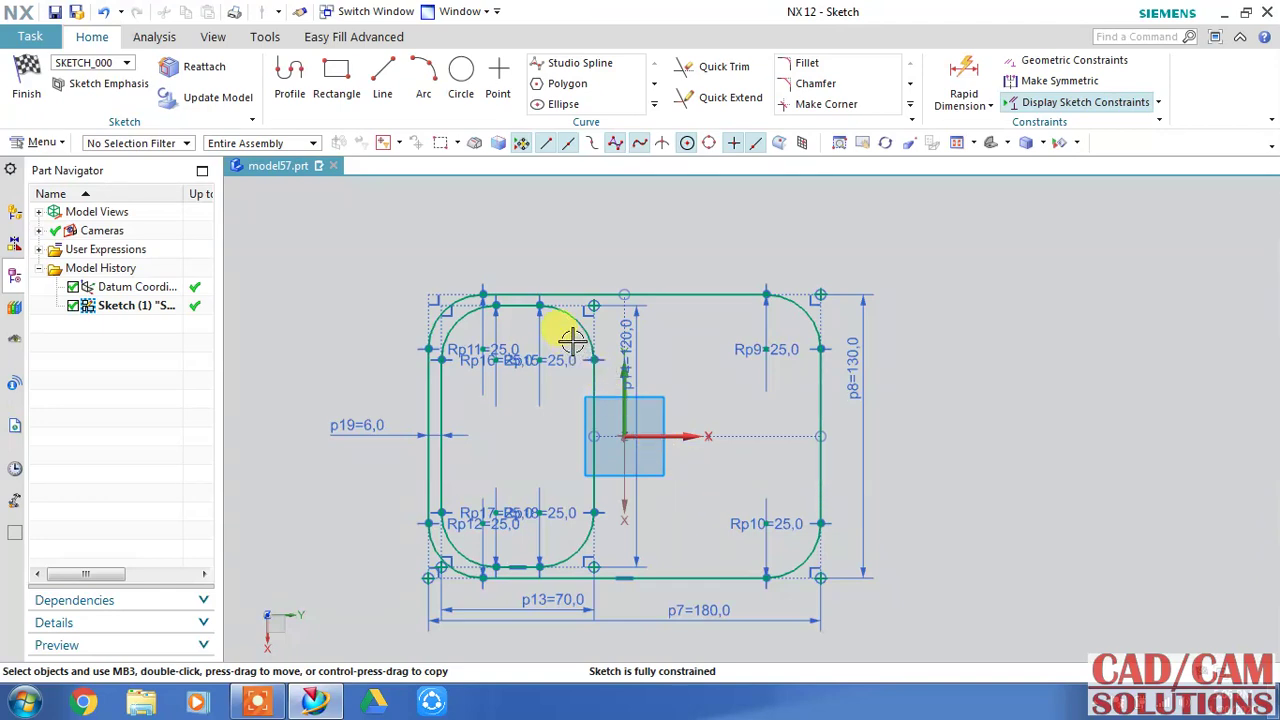
pyautogui.click(467, 323)
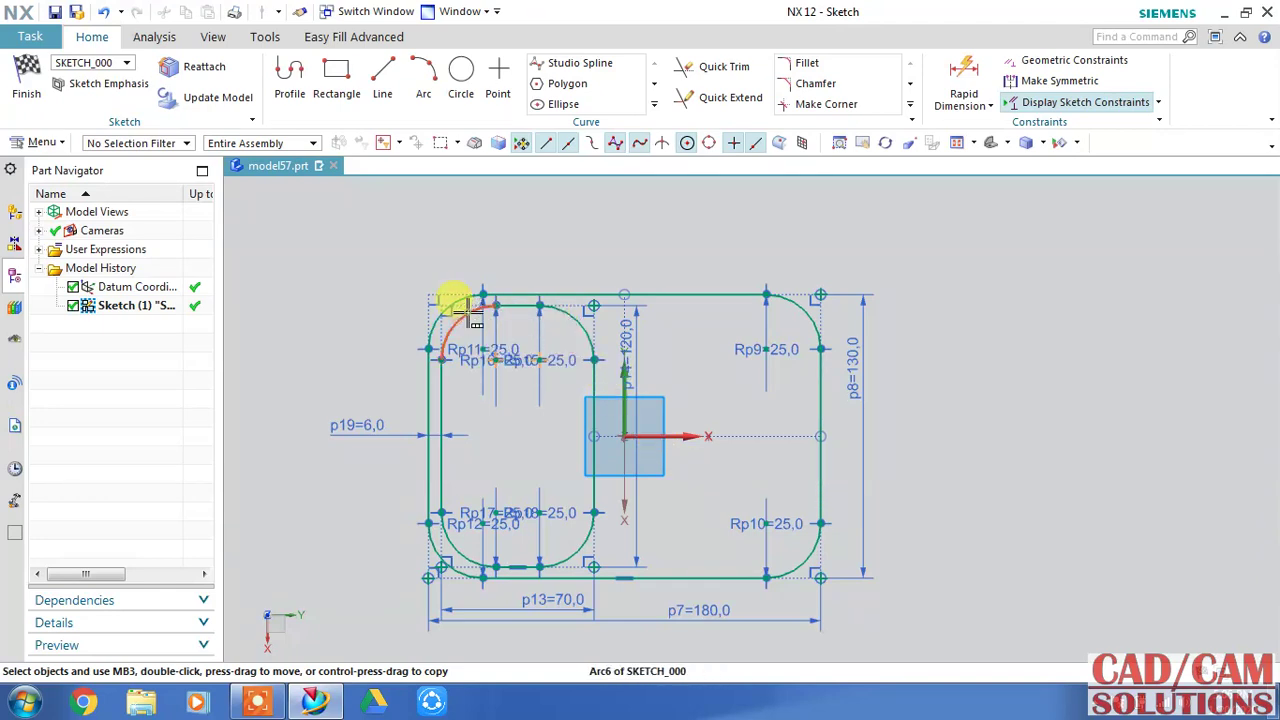
pyautogui.click(462, 306)
pyautogui.click(558, 322)
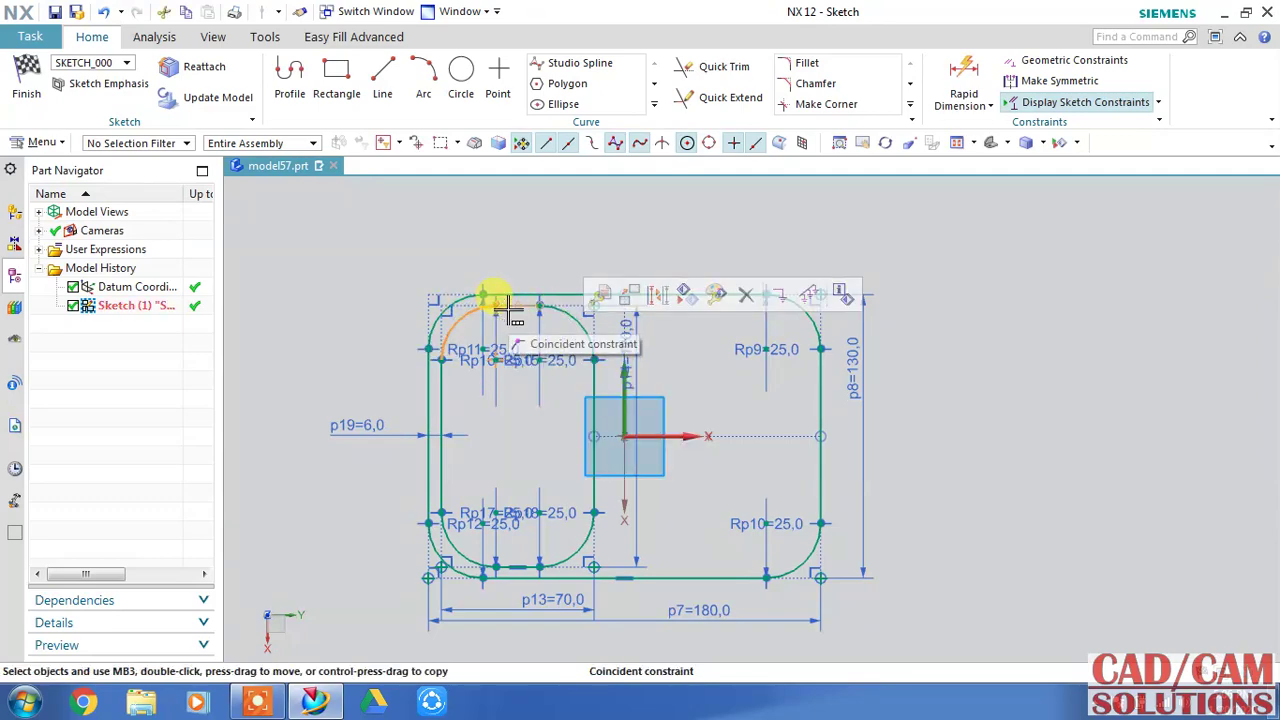
pyautogui.scroll(1, 512, 305)
pyautogui.scroll(1, 508, 296)
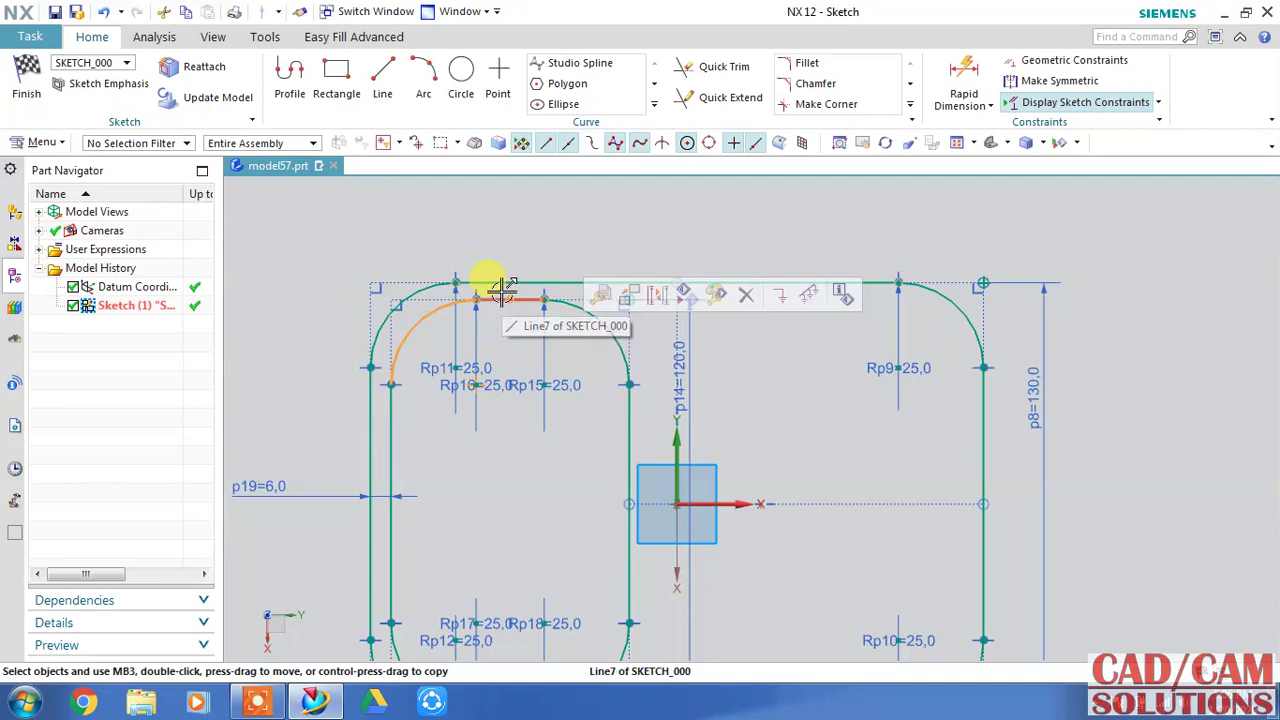
pyautogui.click(574, 303)
pyautogui.click(615, 330)
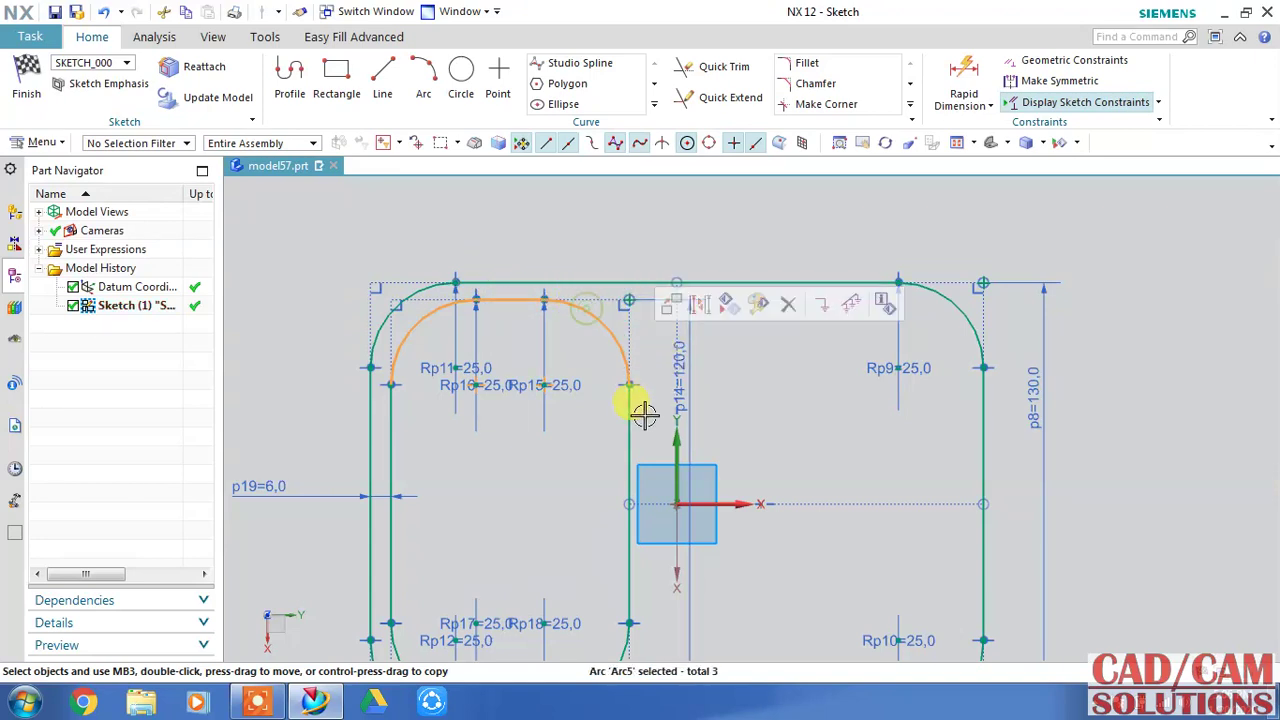
pyautogui.click(629, 414)
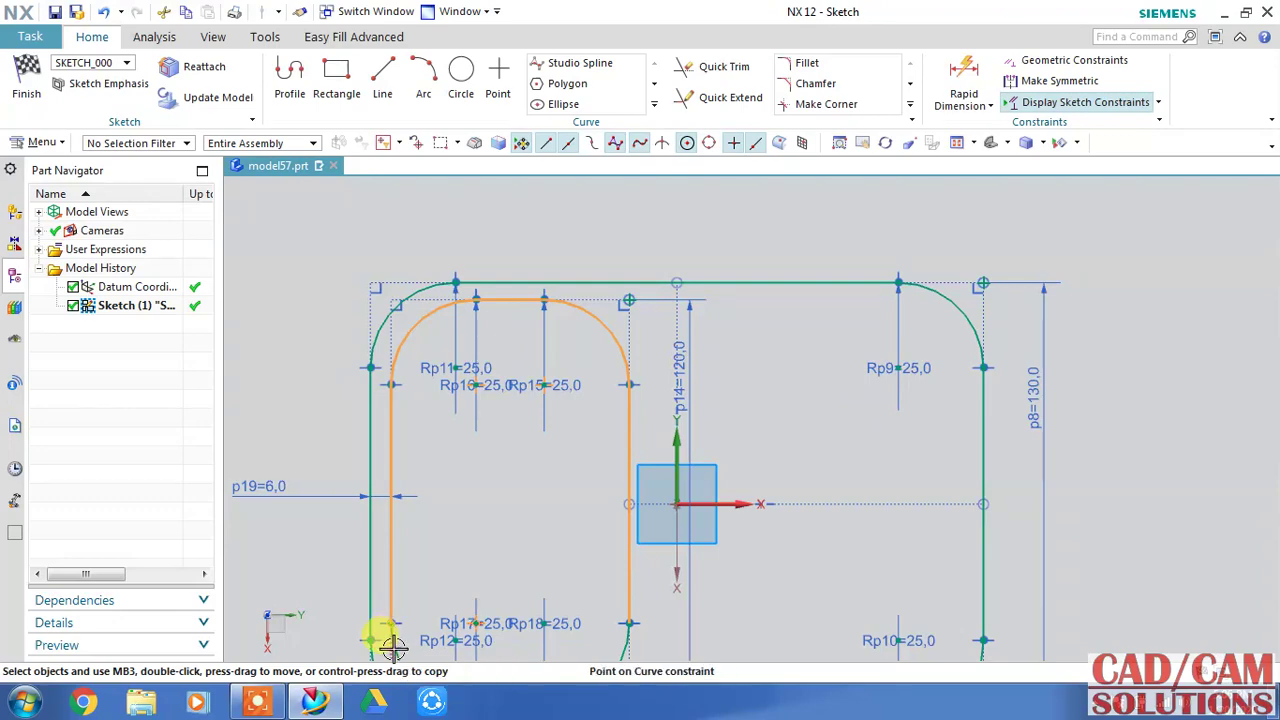
pyautogui.scroll(-2, 500, 531)
pyautogui.scroll(-2, 505, 528)
pyautogui.scroll(3, 496, 632)
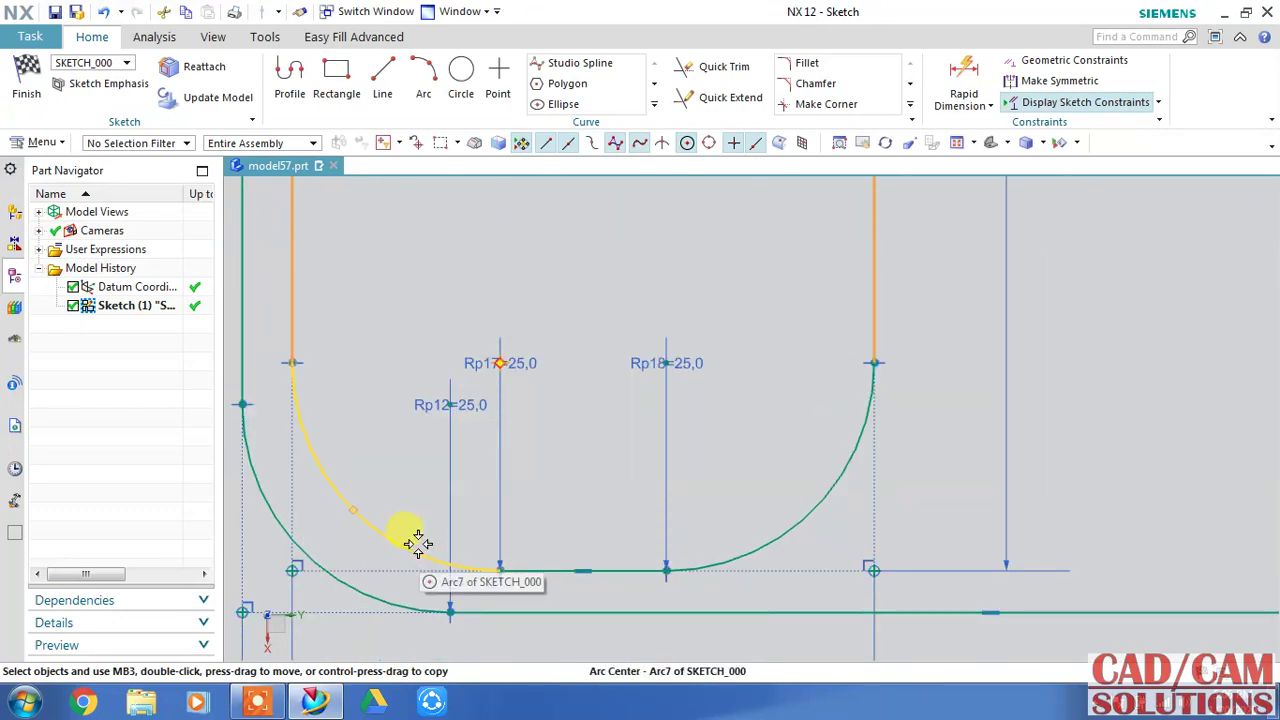
pyautogui.click(418, 543)
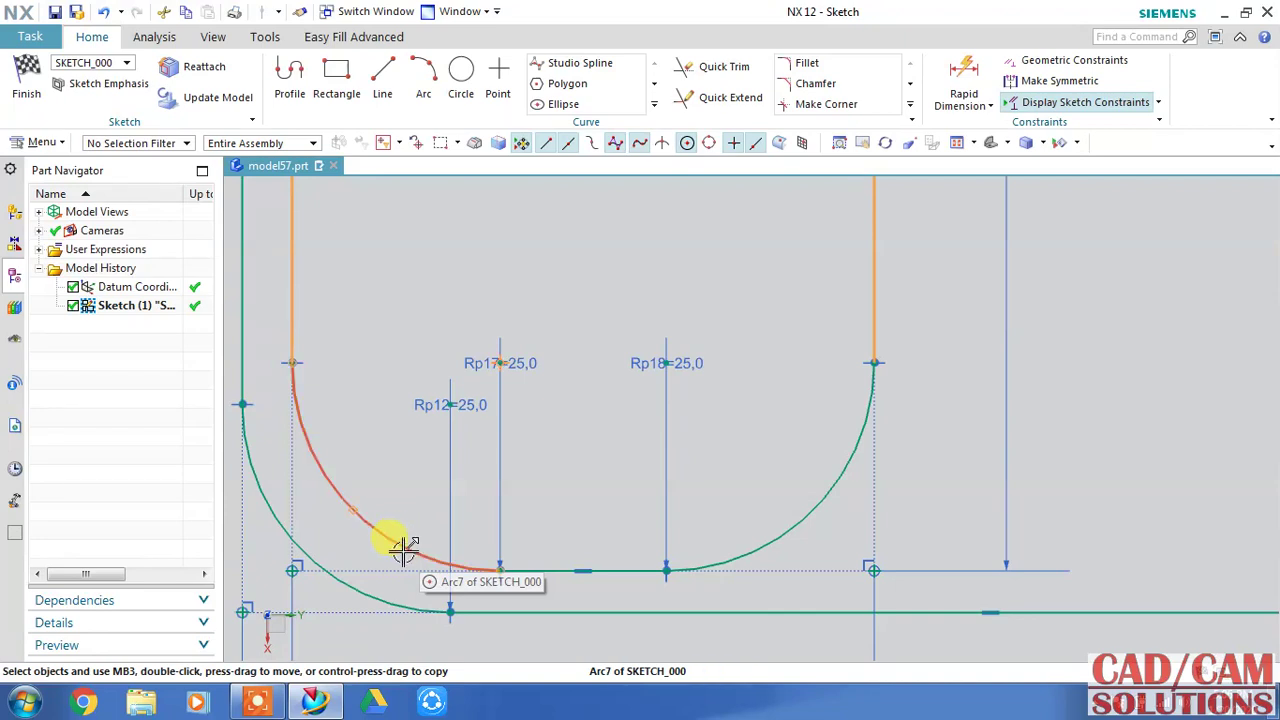
pyautogui.click(530, 576)
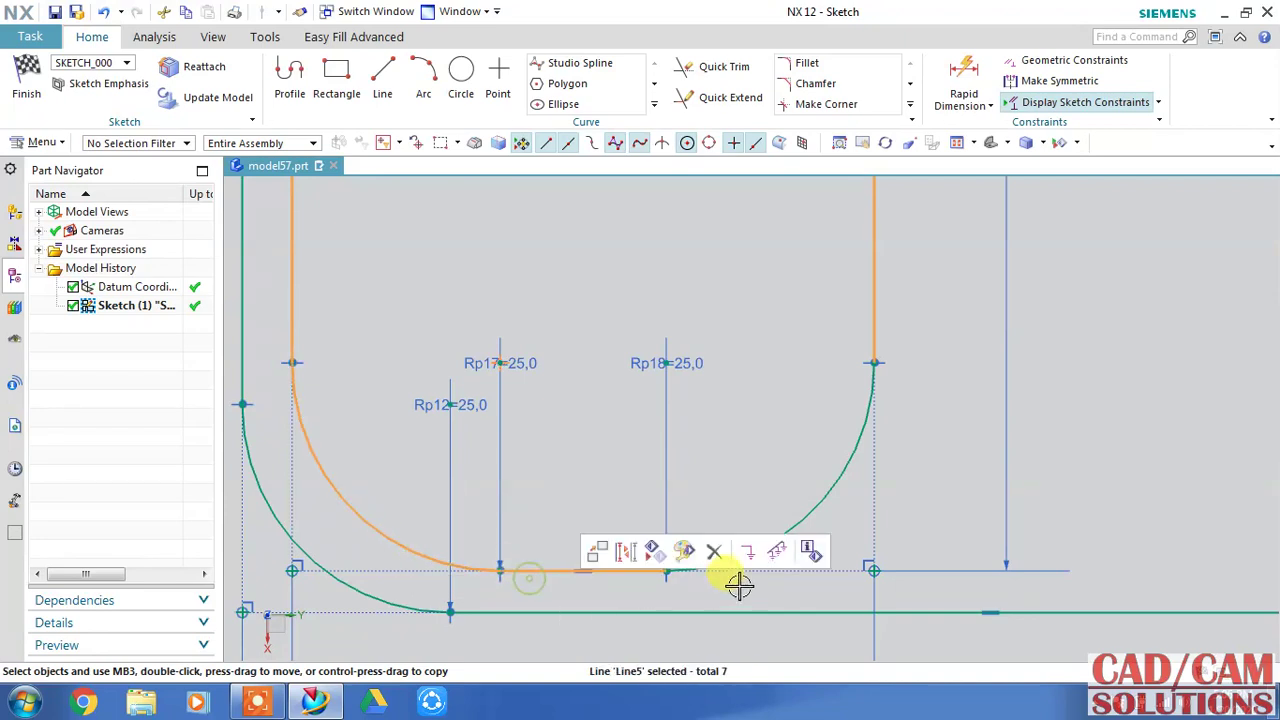
pyautogui.click(806, 521)
pyautogui.scroll(2, 743, 463)
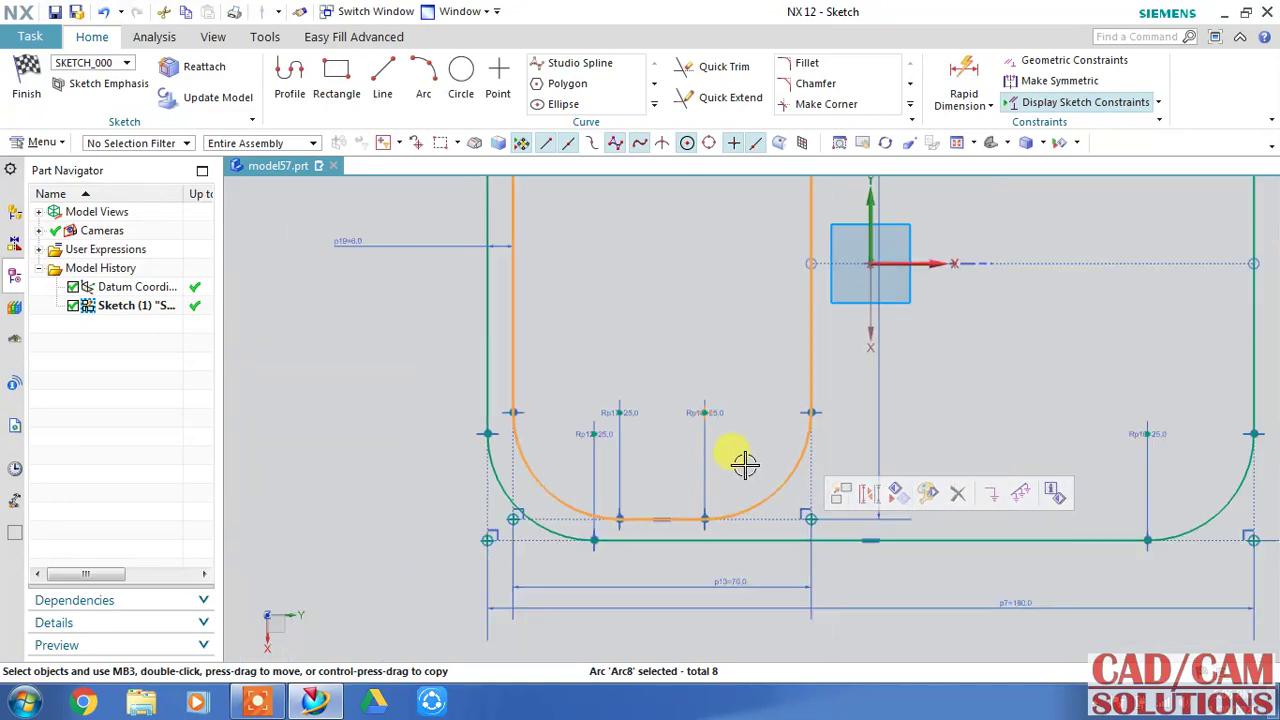
pyautogui.scroll(2, 737, 449)
# Mirror the selected pocket curves across the vertical sketch axis with Mirror Curve.
pyautogui.click(655, 108)
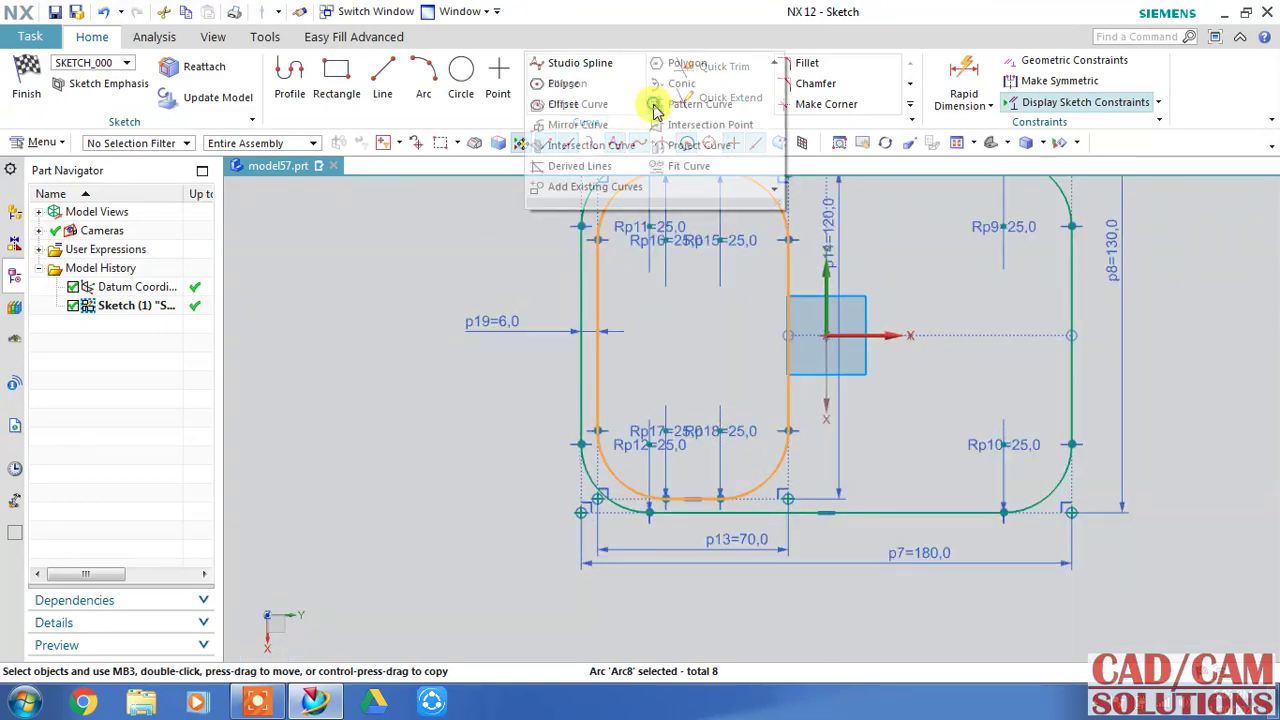
pyautogui.click(575, 123)
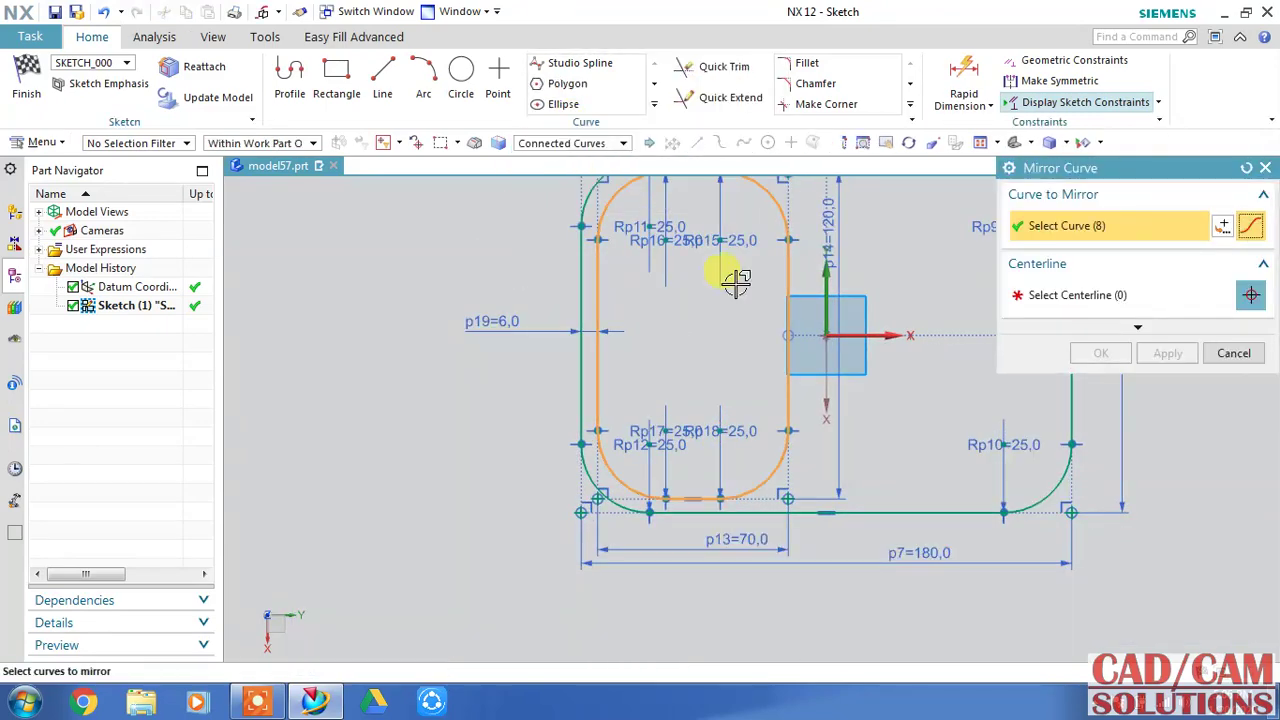
pyautogui.click(1046, 295)
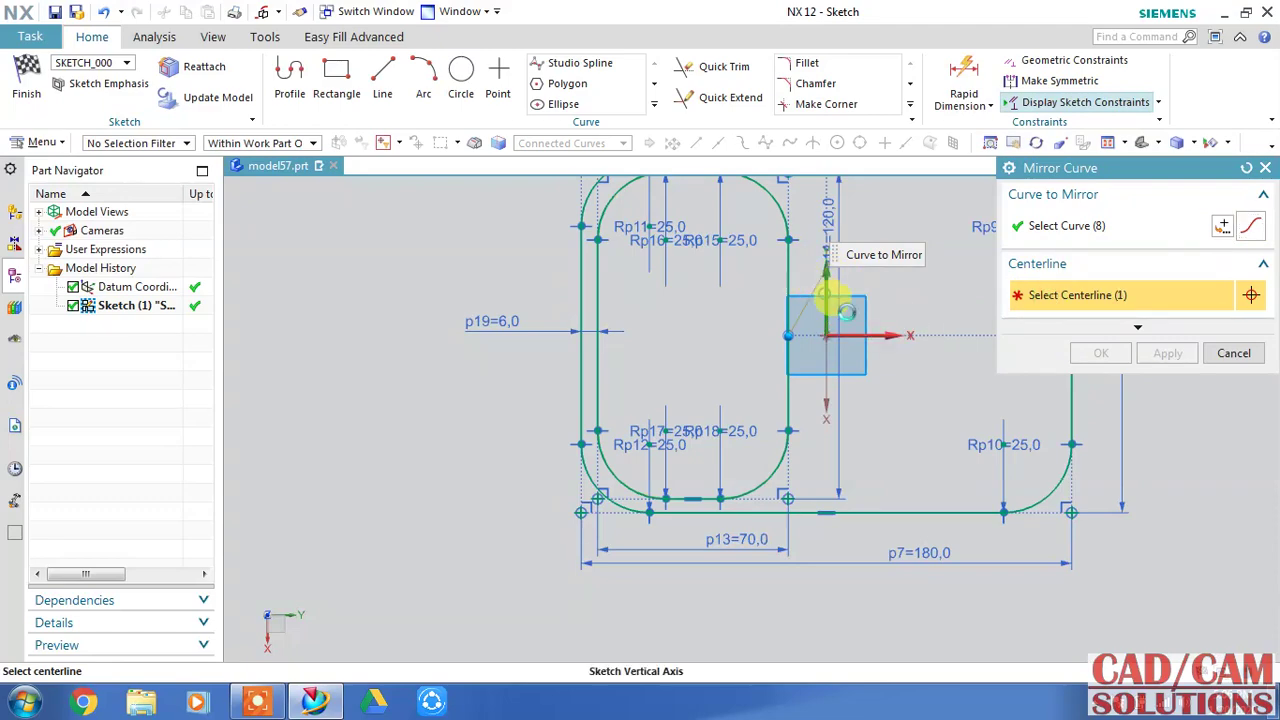
pyautogui.click(822, 291)
pyautogui.click(1104, 354)
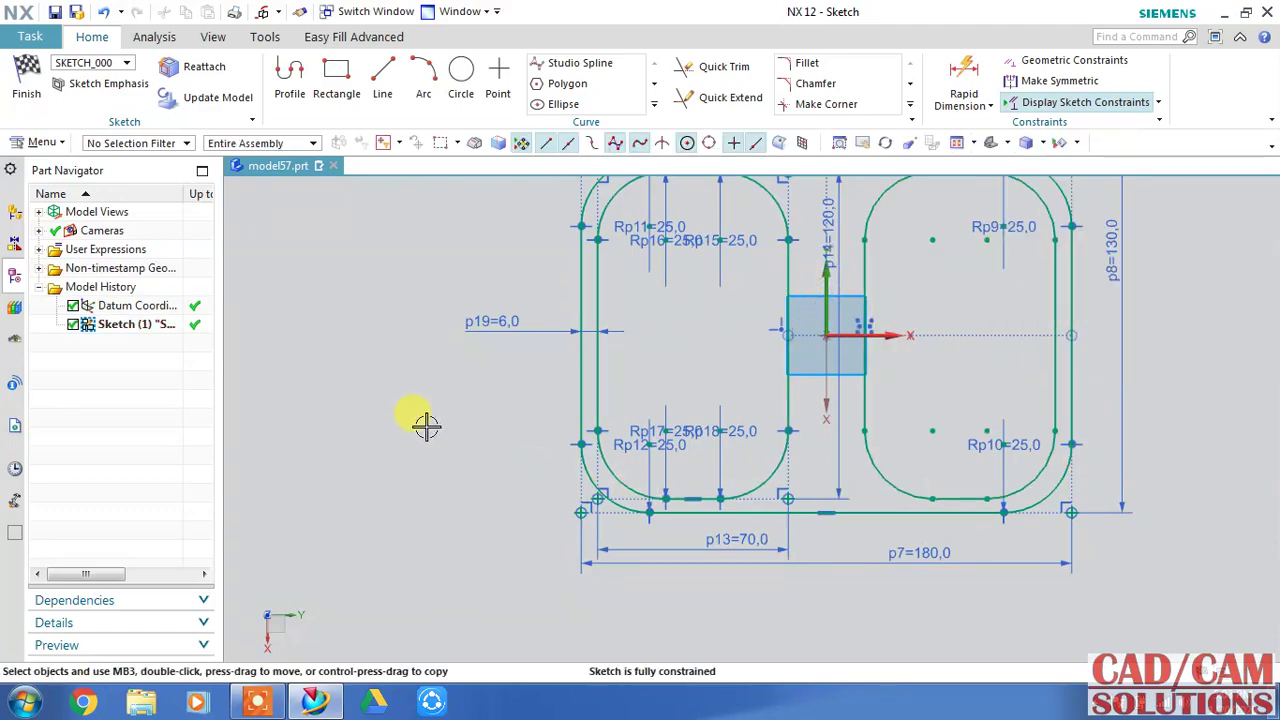
pyautogui.hotkey('ctrl', 'f')
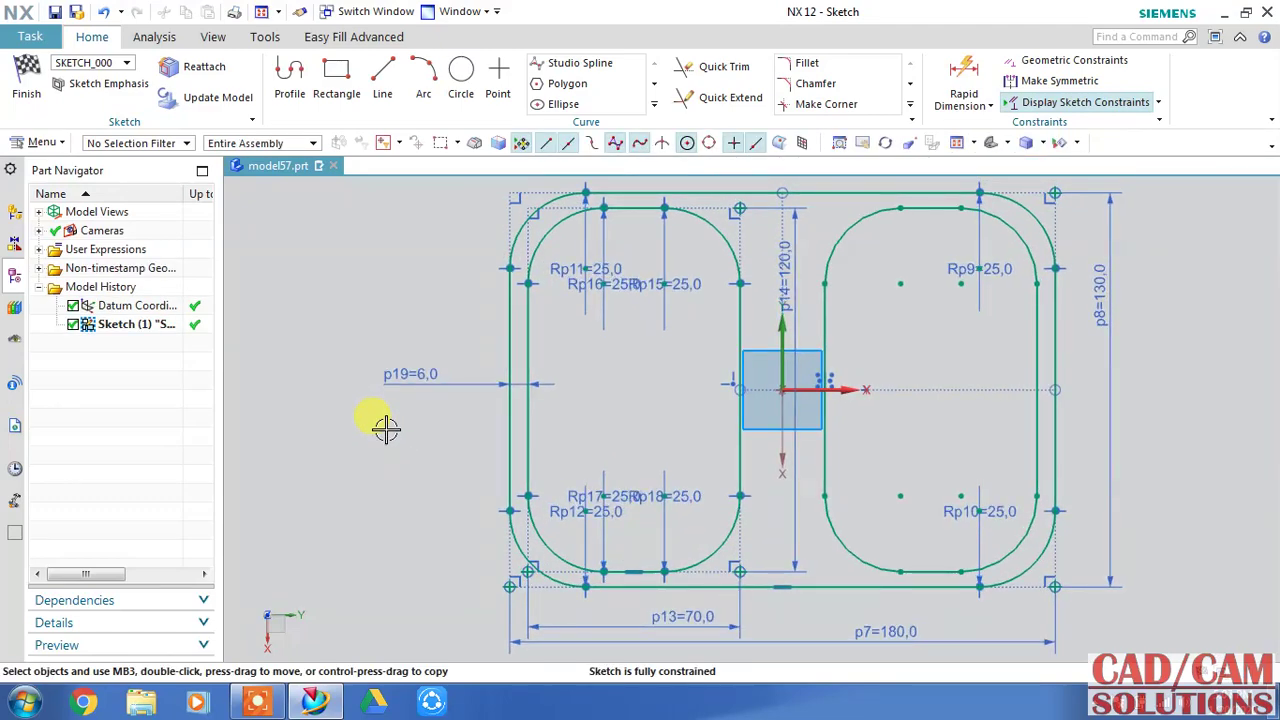
# Finish the sketch and extrude the outer outline, picked as connected curves, to 30 mm.
pyautogui.click(26, 80)
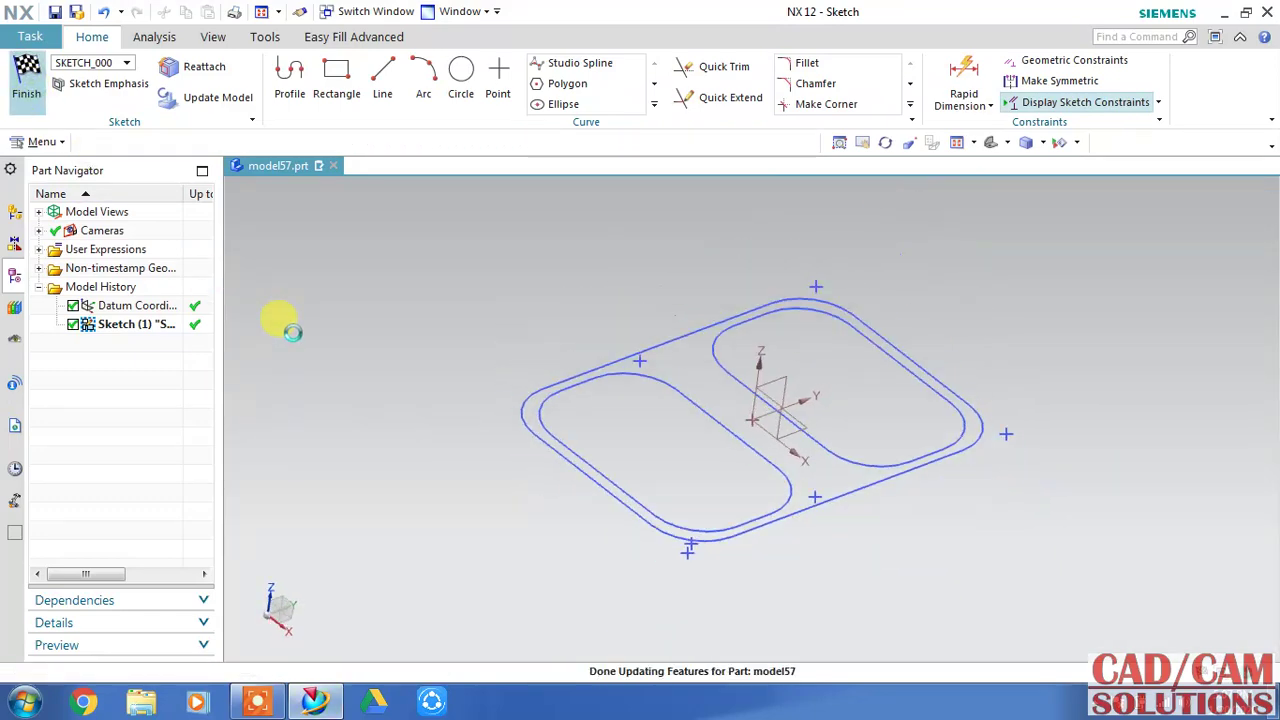
pyautogui.moveTo(957, 310)
pyautogui.mouseDown(button='middle')
pyautogui.moveTo(960, 323)
pyautogui.moveTo(882, 296)
pyautogui.mouseUp(button='middle')
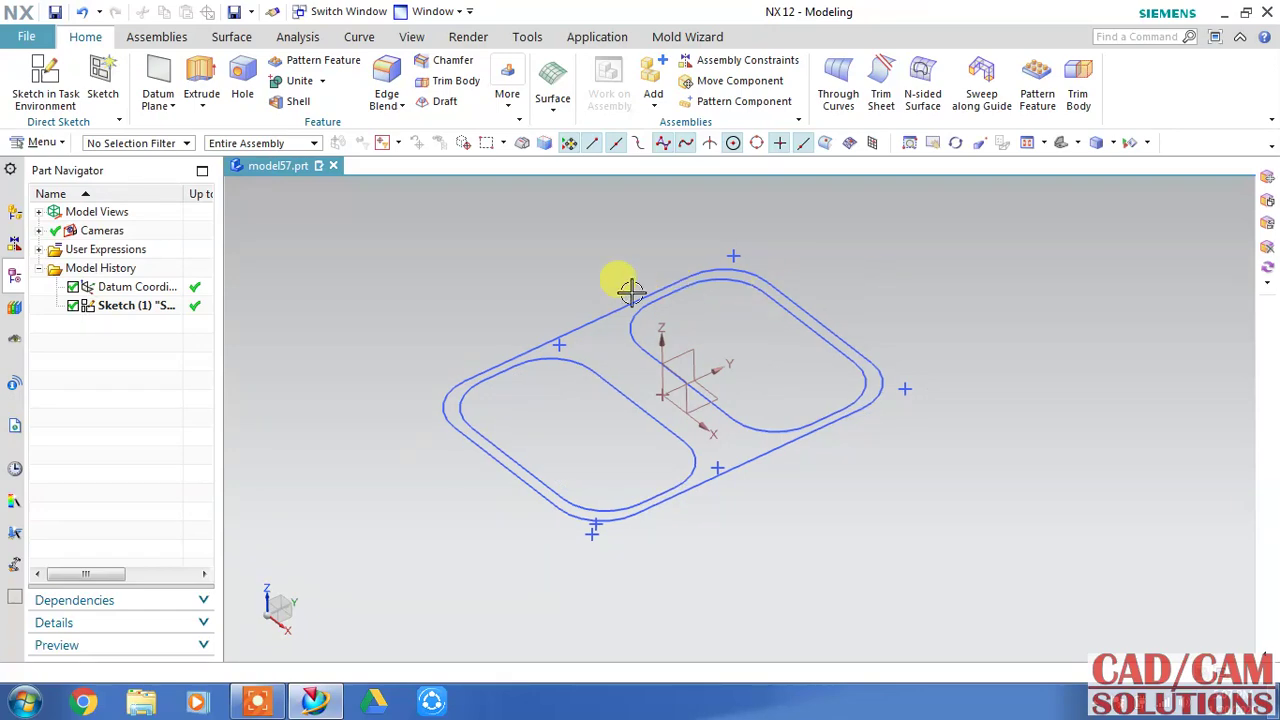
pyautogui.click(200, 78)
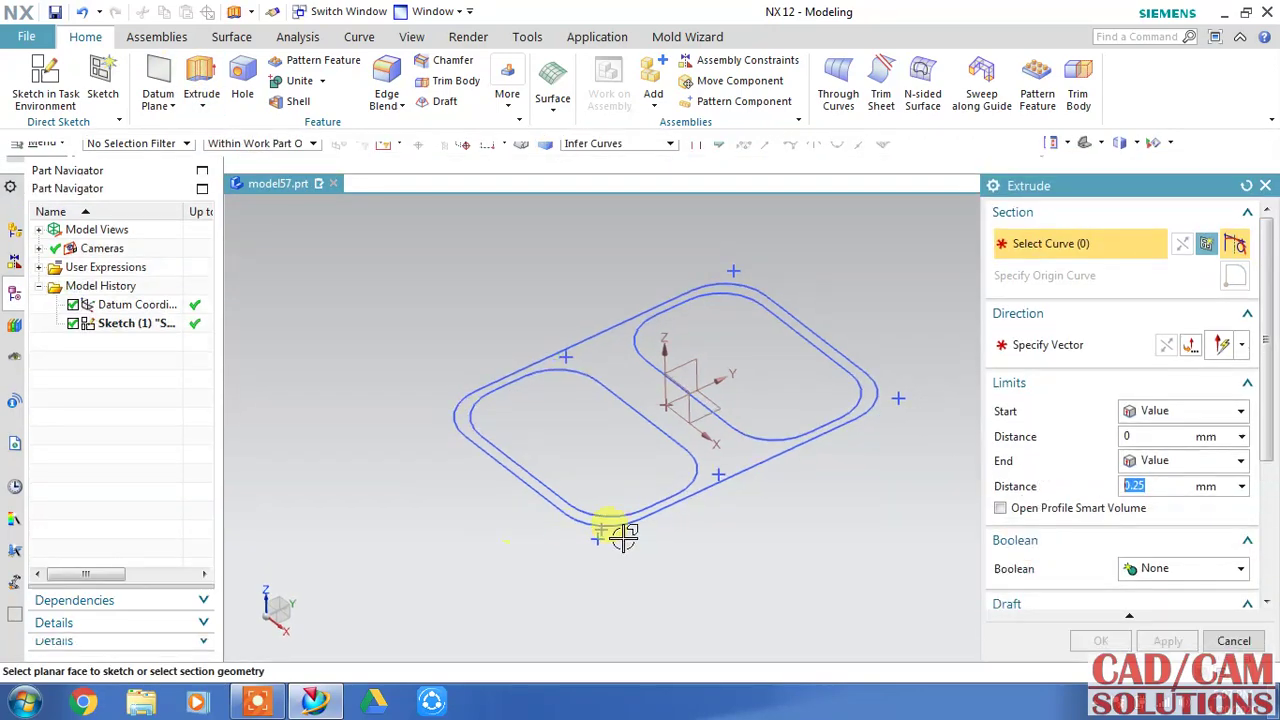
pyautogui.click(655, 152)
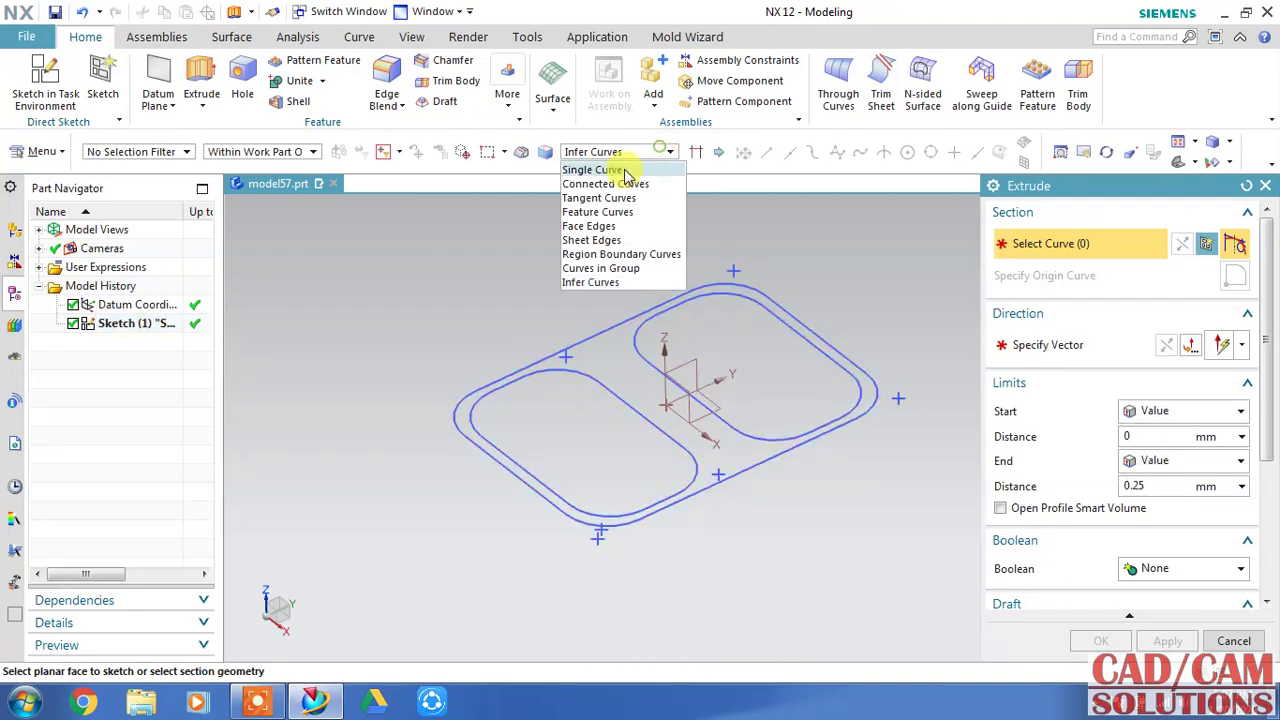
pyautogui.click(610, 182)
pyautogui.click(709, 488)
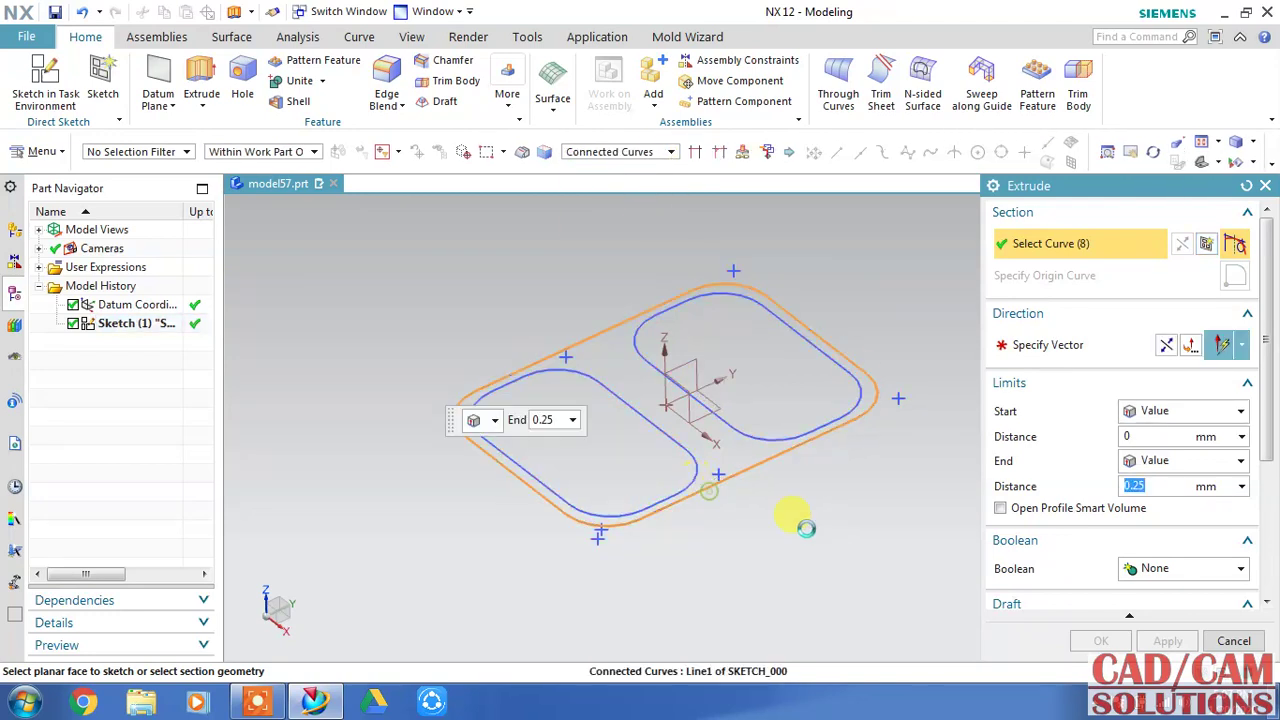
pyautogui.click(1166, 344)
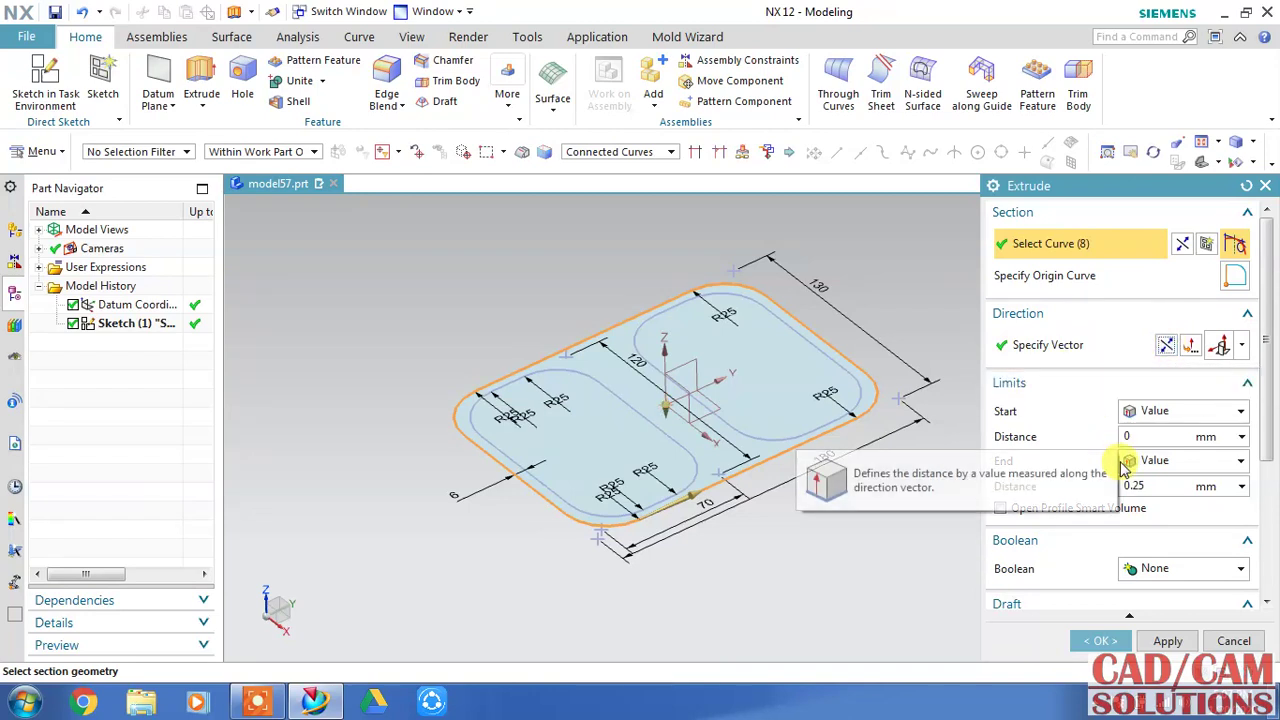
pyautogui.moveTo(1155, 486)
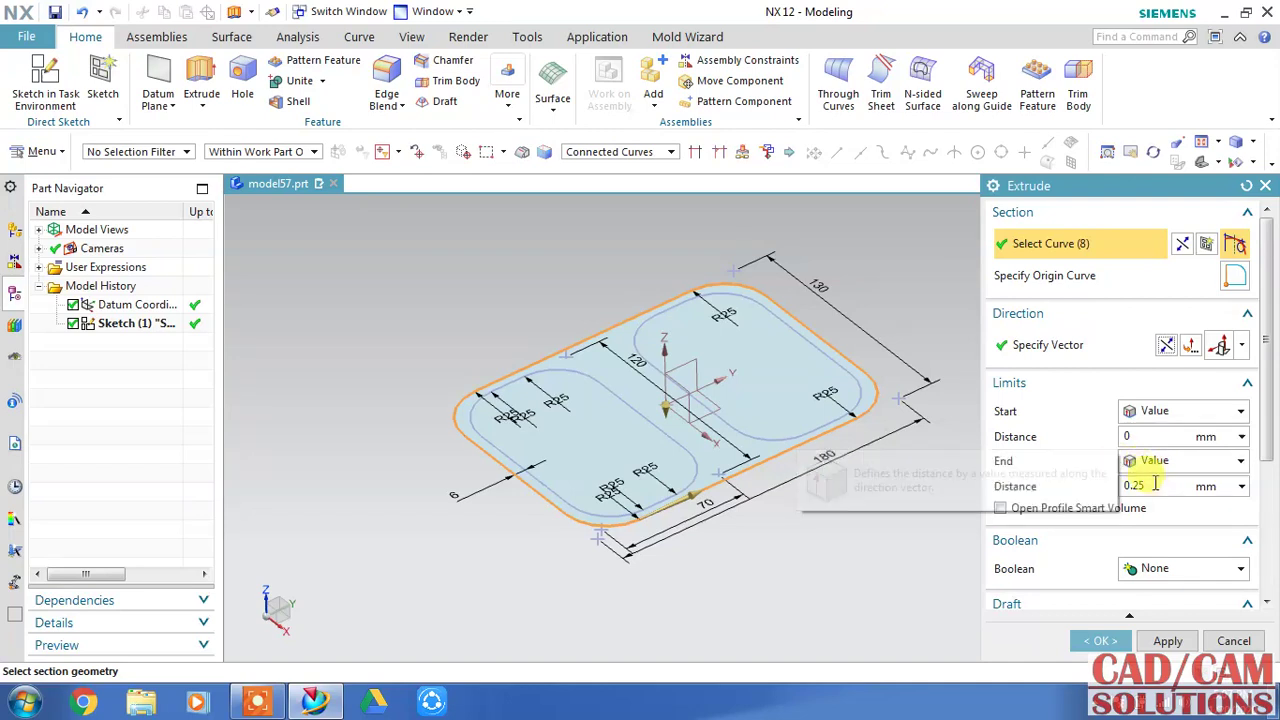
pyautogui.click(1152, 485)
pyautogui.write('25')
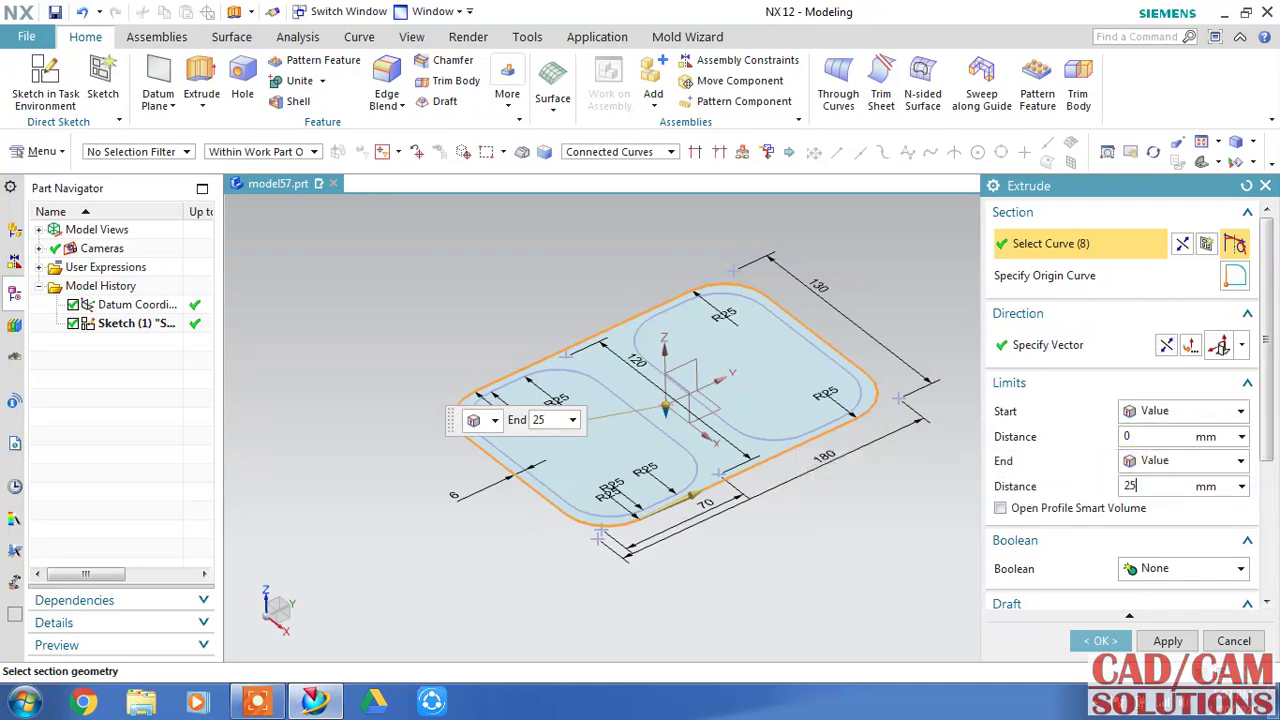
pyautogui.press('Return')
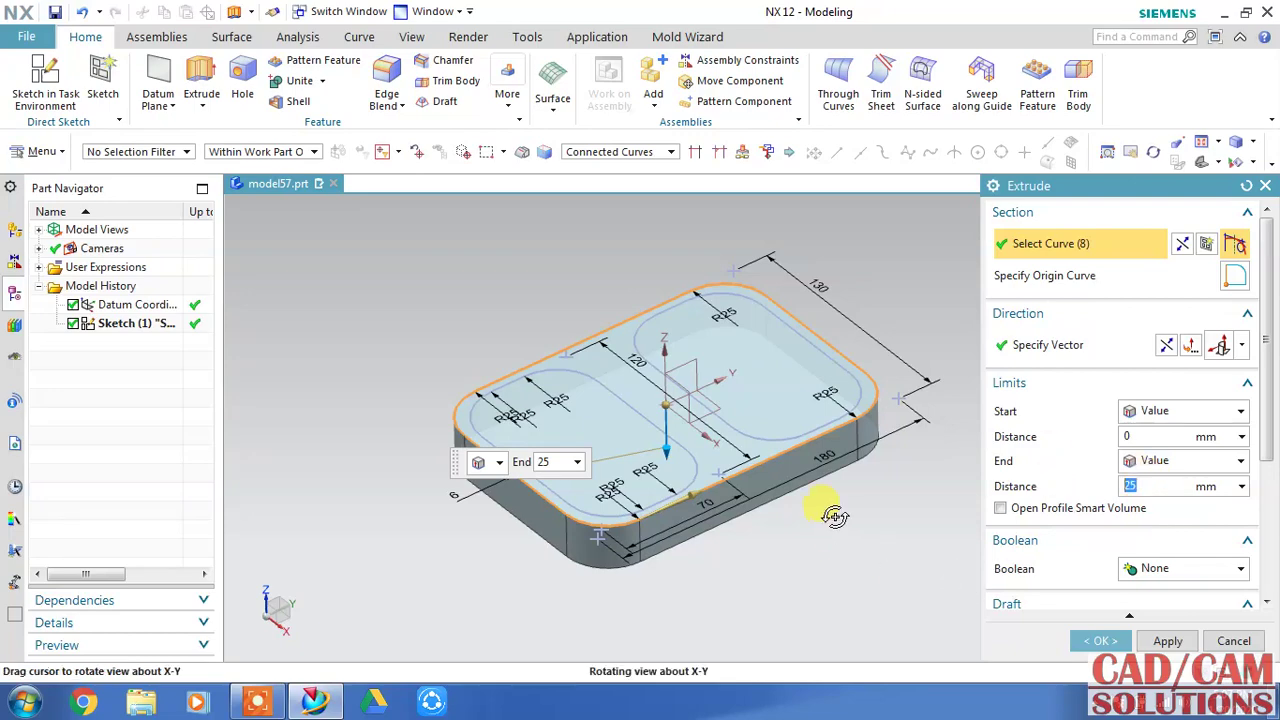
pyautogui.moveTo(941, 588); pyautogui.dragTo(822, 509, button='middle')
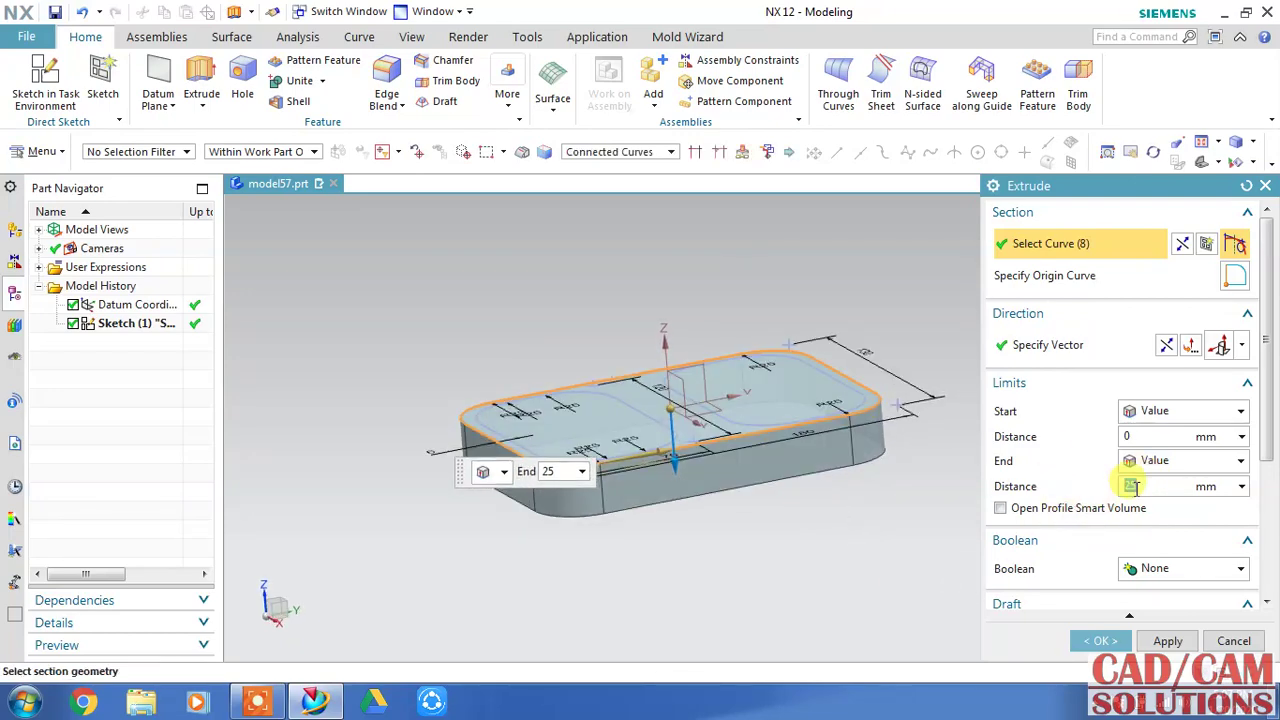
pyautogui.write('30')
pyautogui.press('Return')
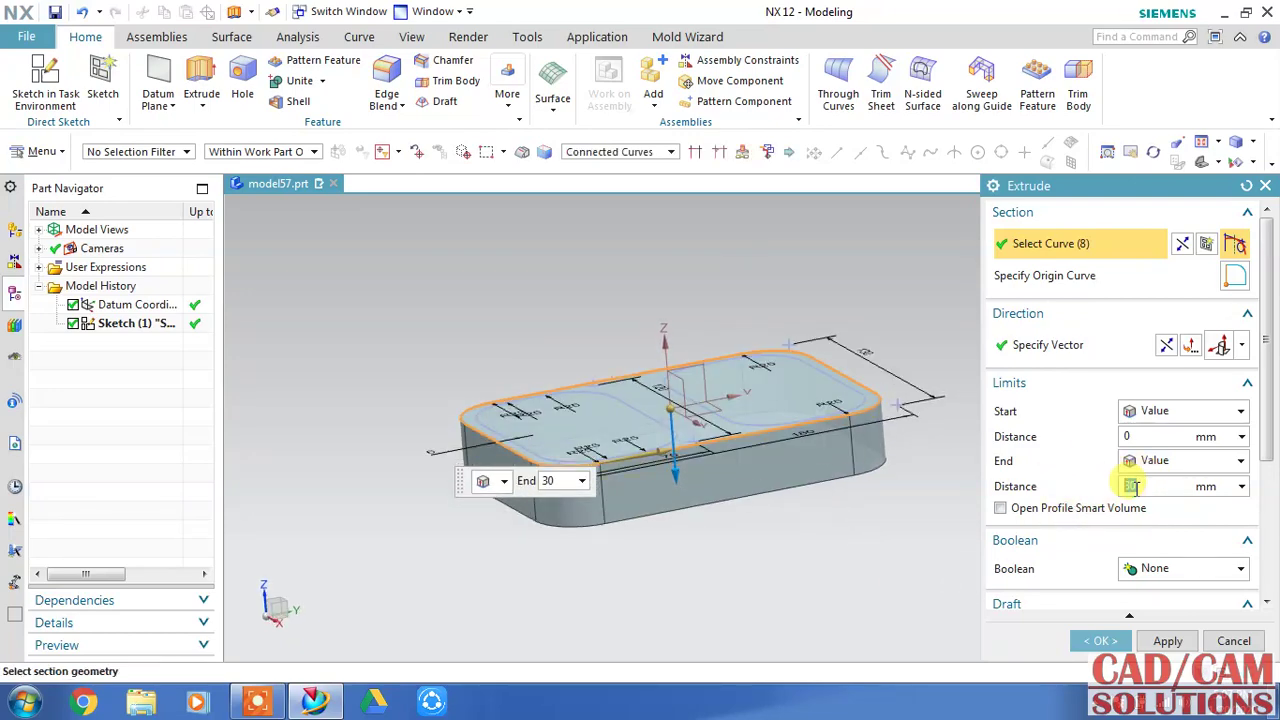
pyautogui.click(1101, 642)
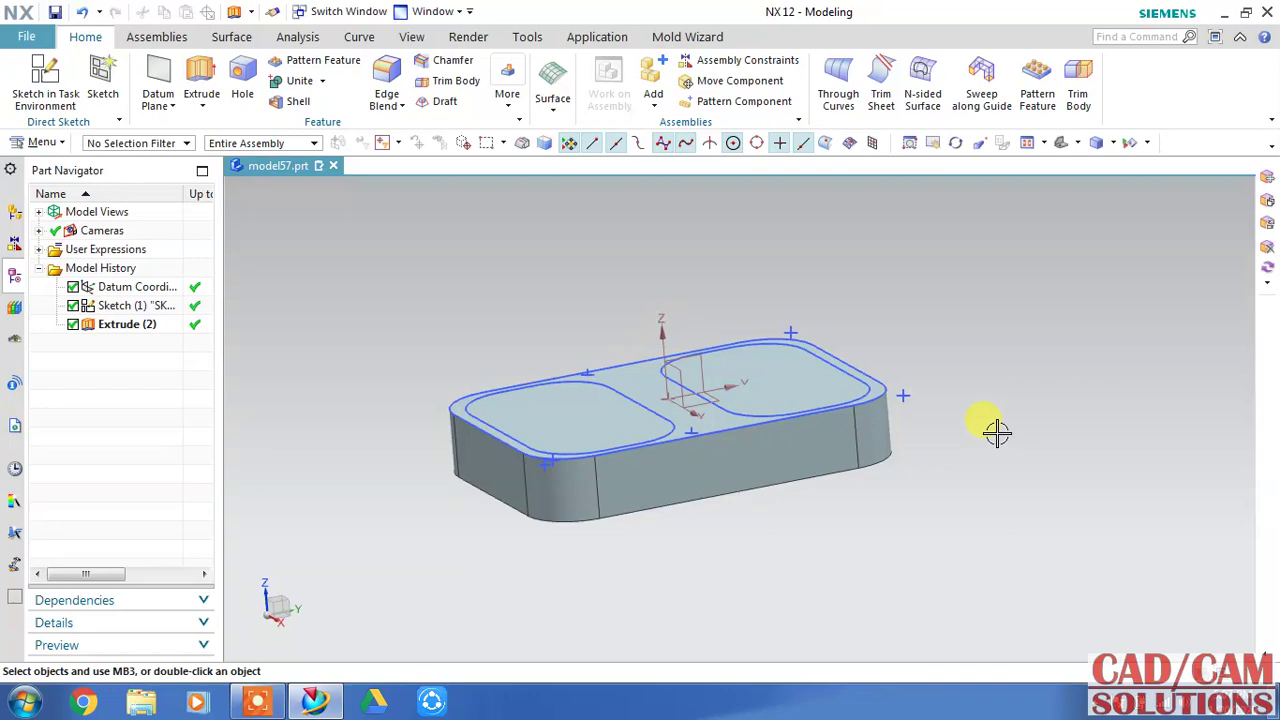
# Extrude the right pocket outline downward, subtracting it from the block.
pyautogui.click(199, 75)
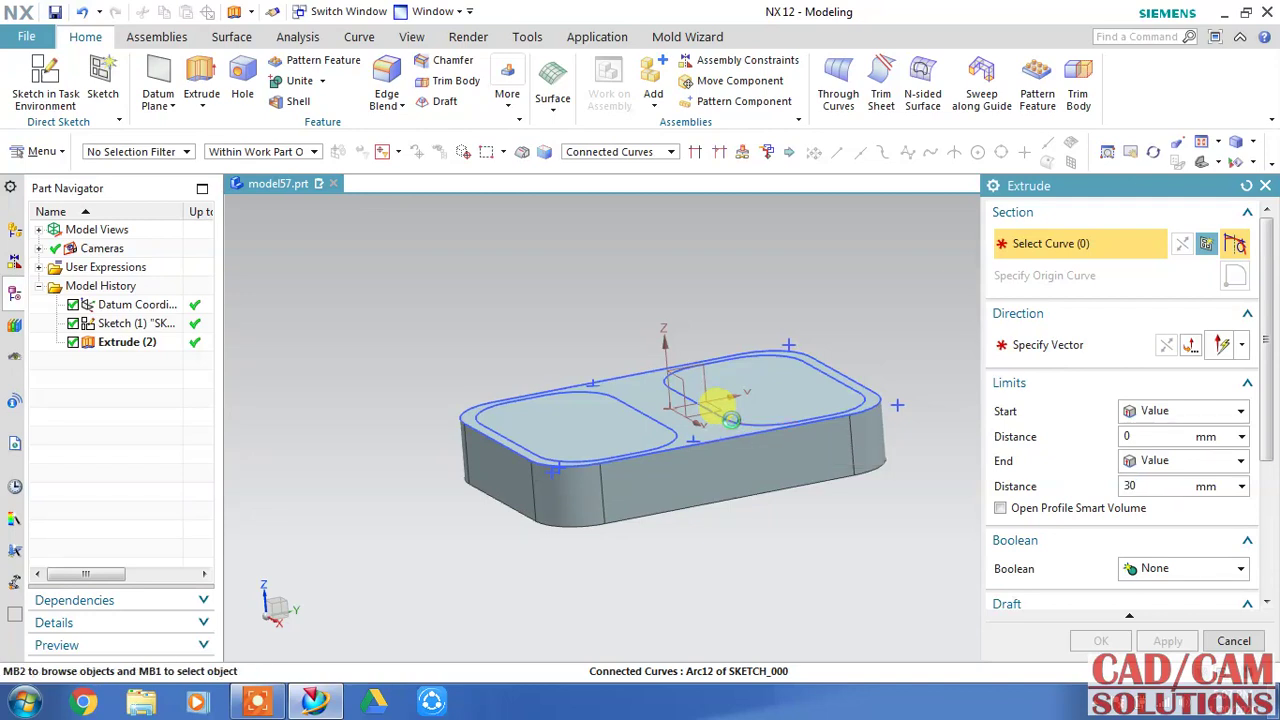
pyautogui.click(733, 421)
pyautogui.click(778, 430)
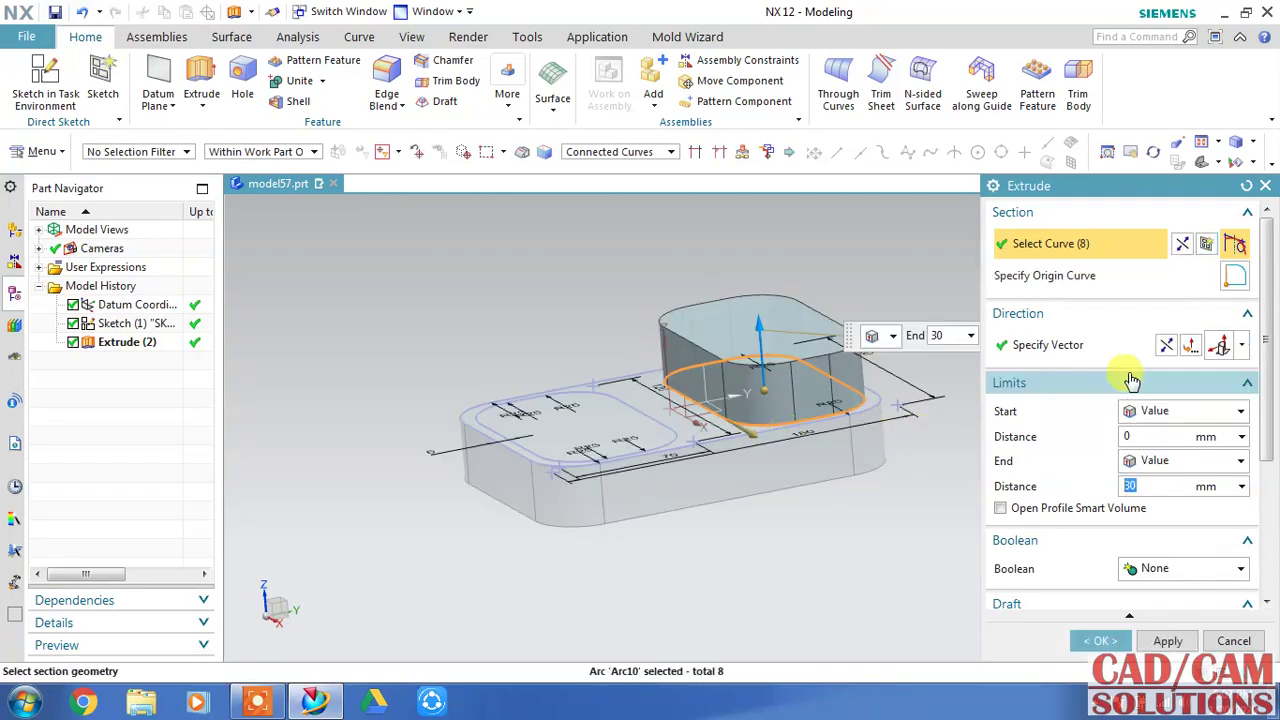
pyautogui.click(1166, 344)
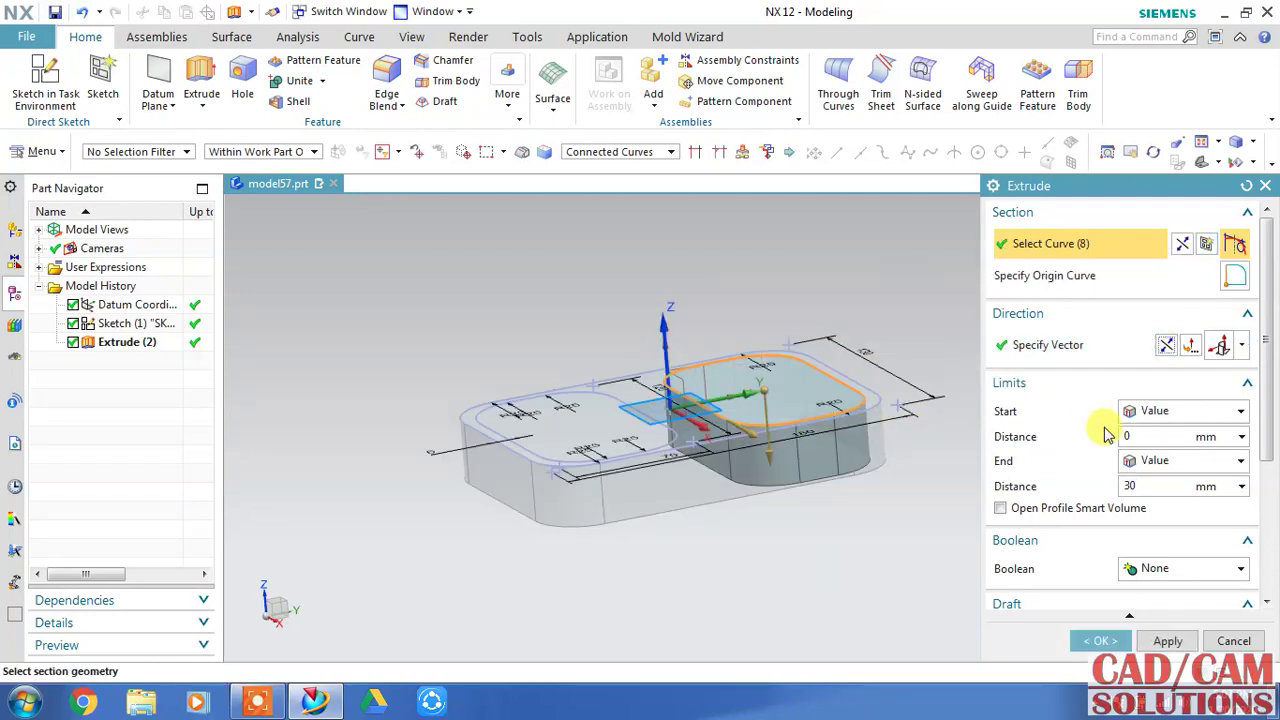
pyautogui.doubleClick(1142, 482)
pyautogui.write('25')
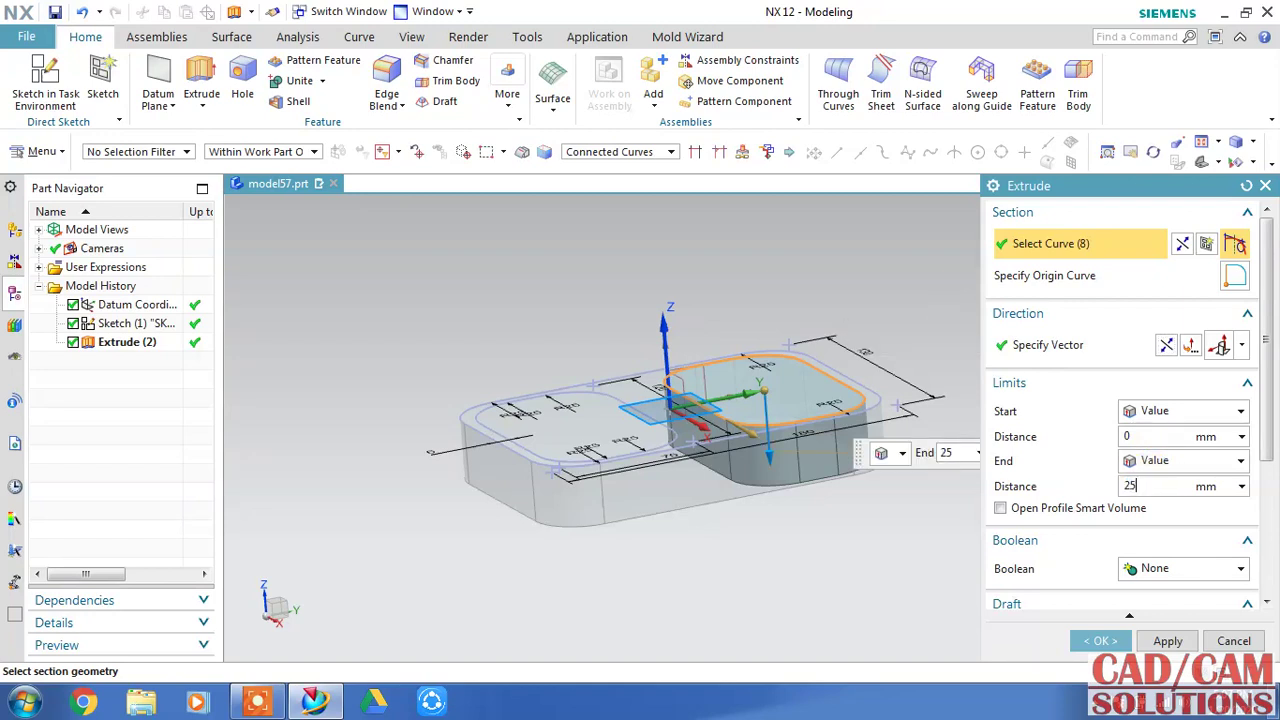
pyautogui.press('Return')
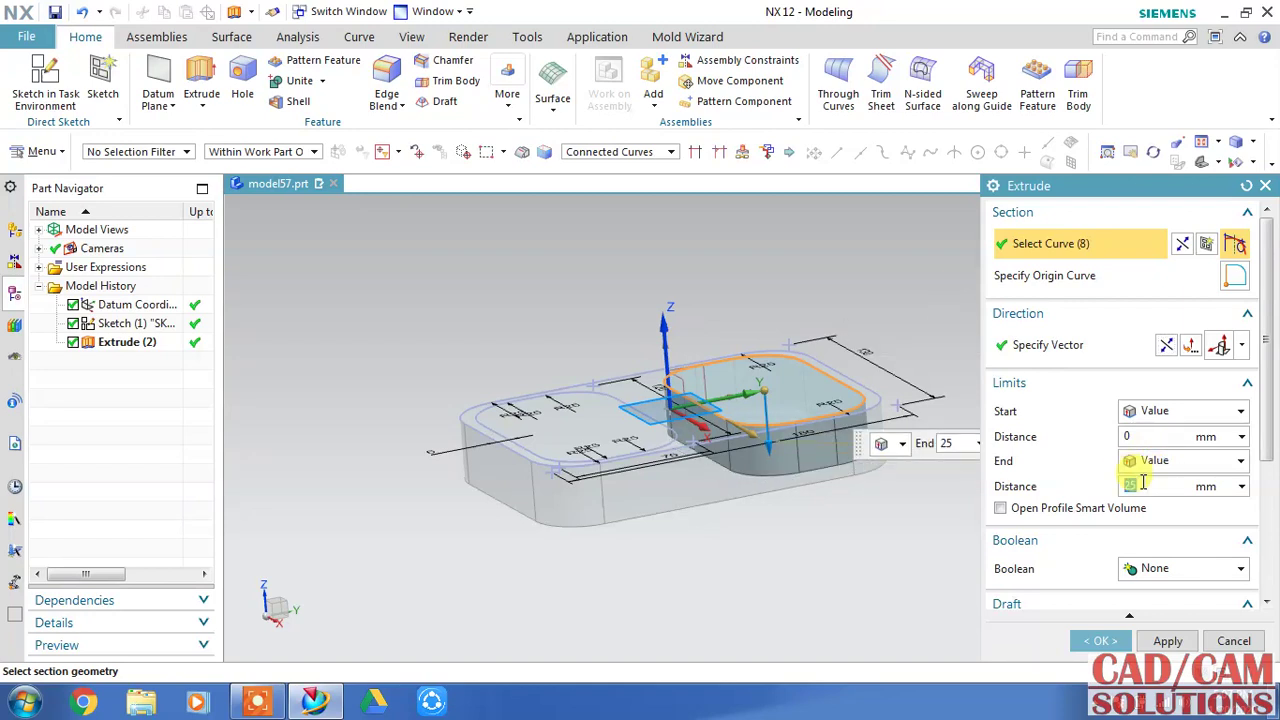
pyautogui.click(1160, 568)
pyautogui.click(1160, 622)
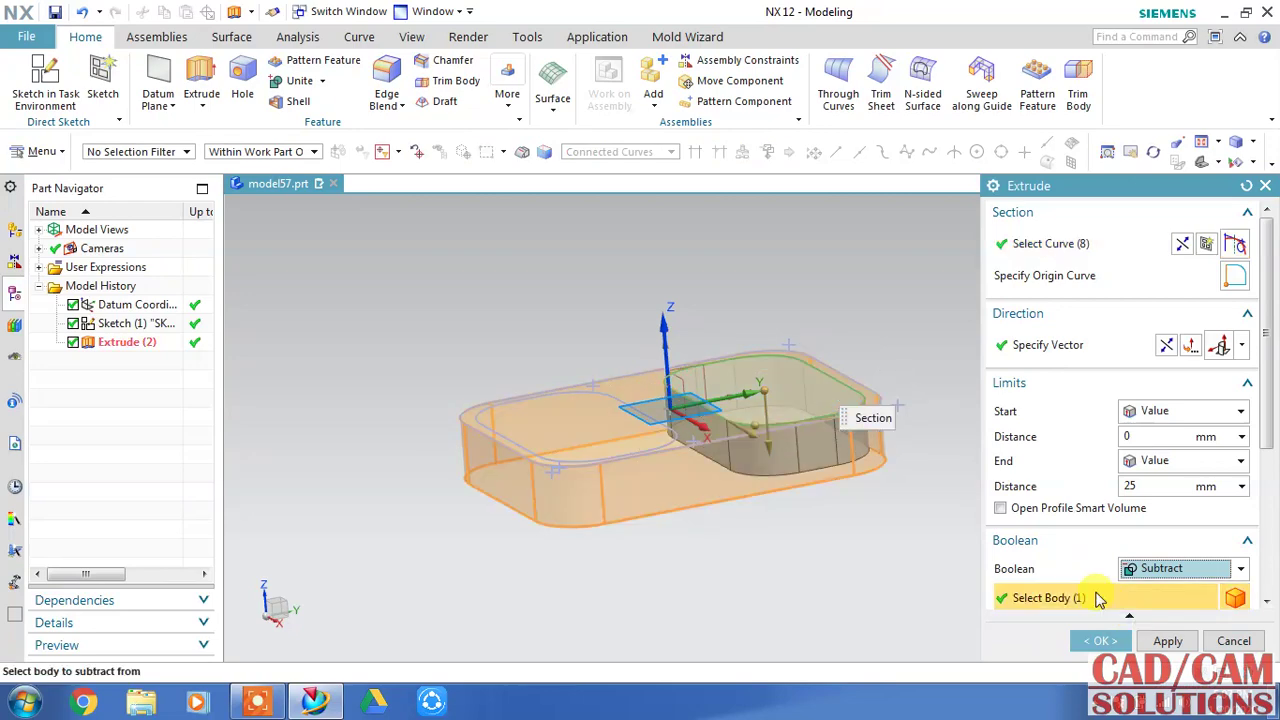
pyautogui.click(1104, 641)
pyautogui.moveTo(963, 303)
pyautogui.mouseDown(button='middle')
pyautogui.moveTo(990, 363)
pyautogui.moveTo(971, 326)
pyautogui.mouseUp(button='middle')
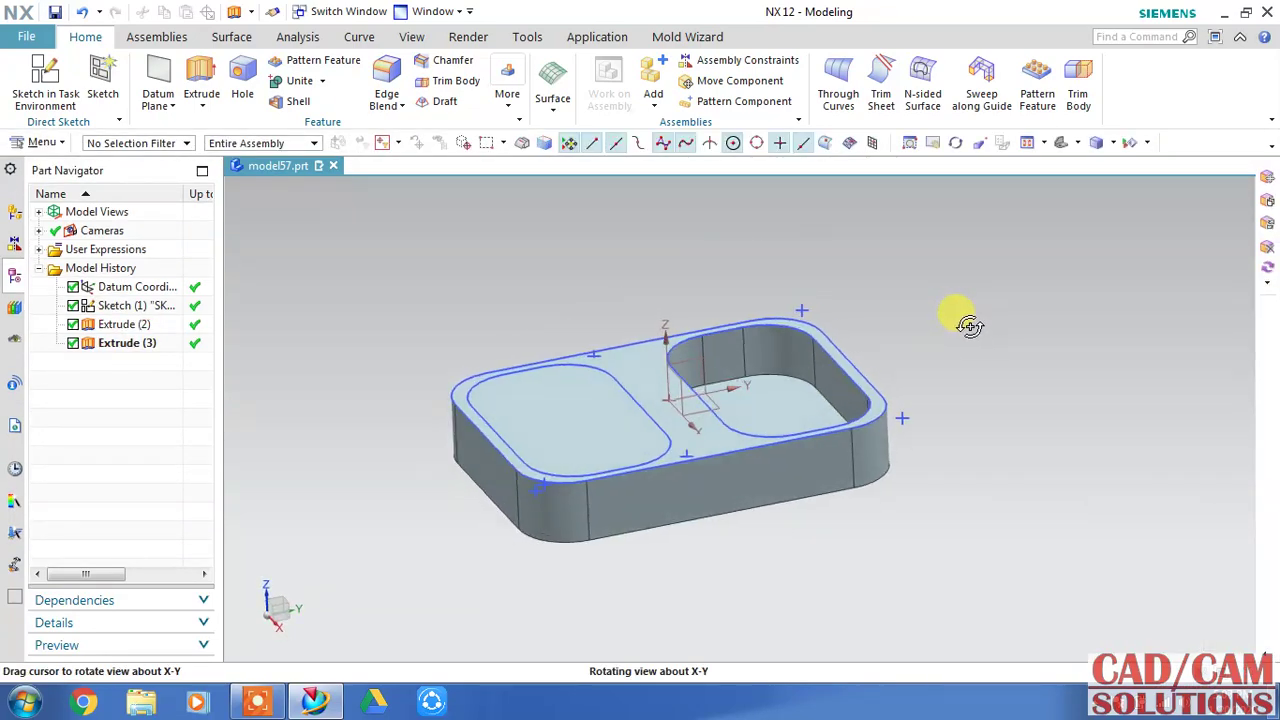
# Edit Extrude (3) so the pocket depth is 20 mm.
pyautogui.click(824, 373)
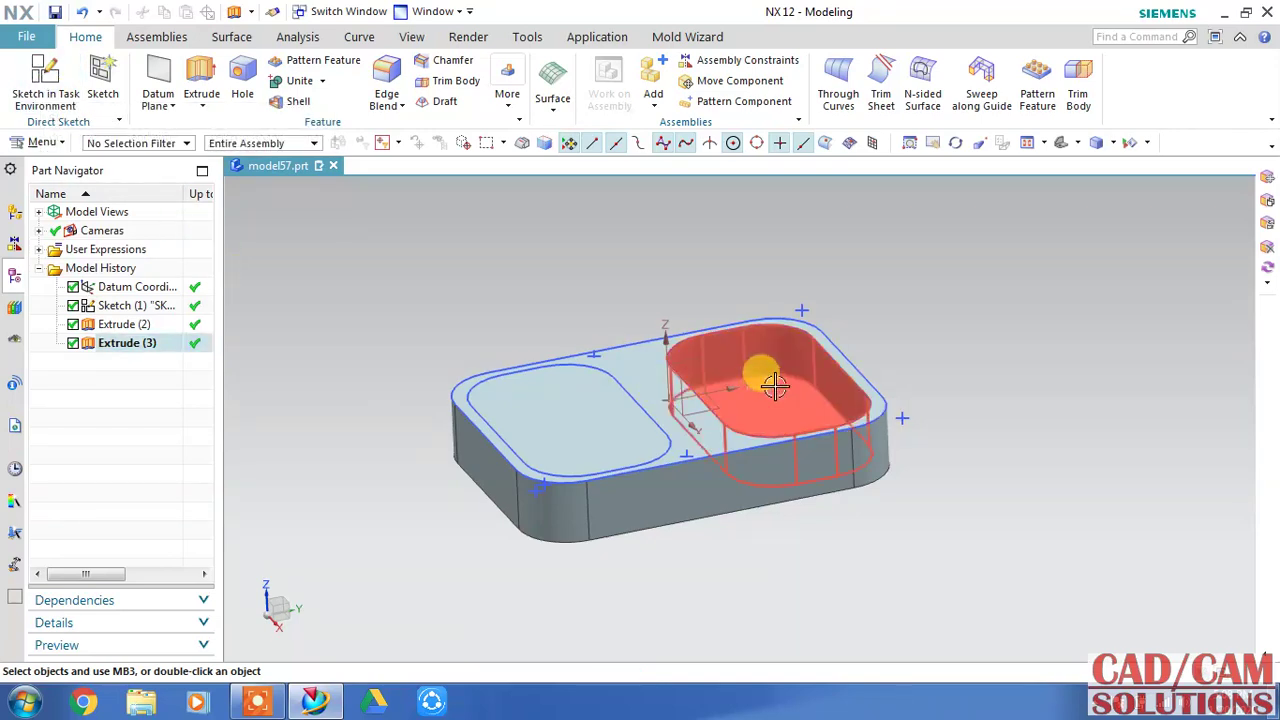
pyautogui.doubleClick(127, 342)
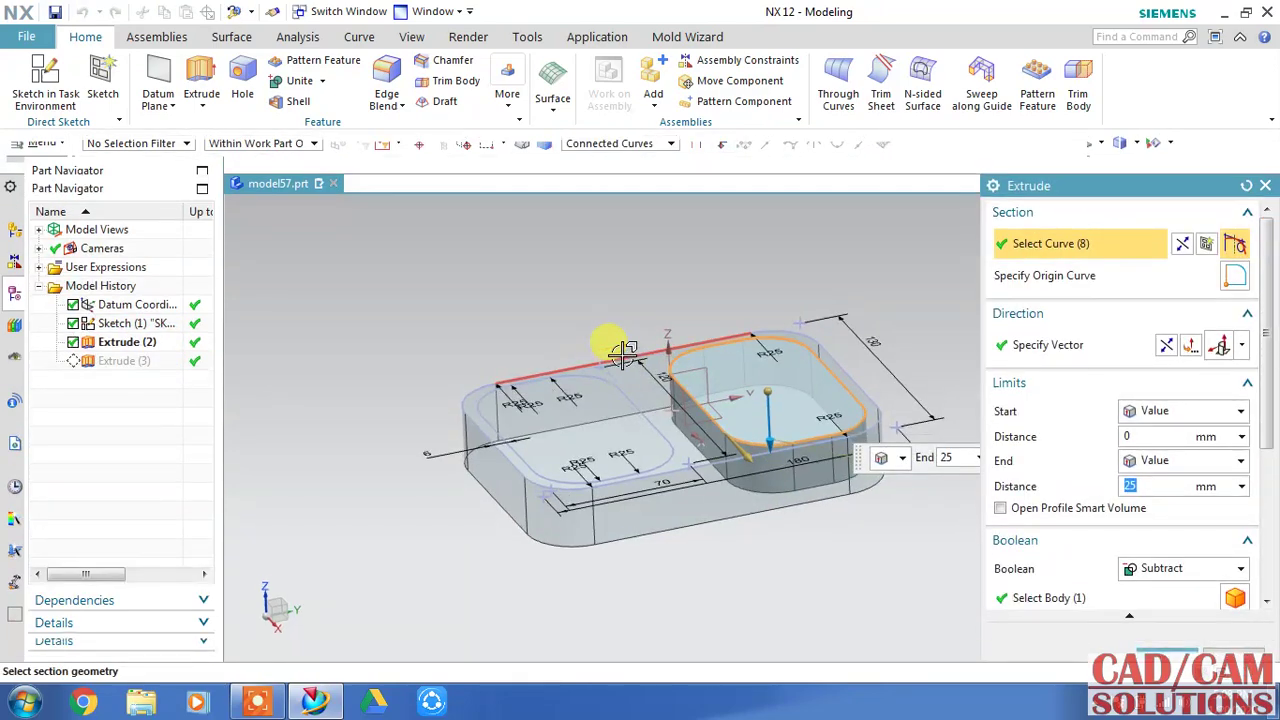
pyautogui.write('20')
pyautogui.click(618, 350)
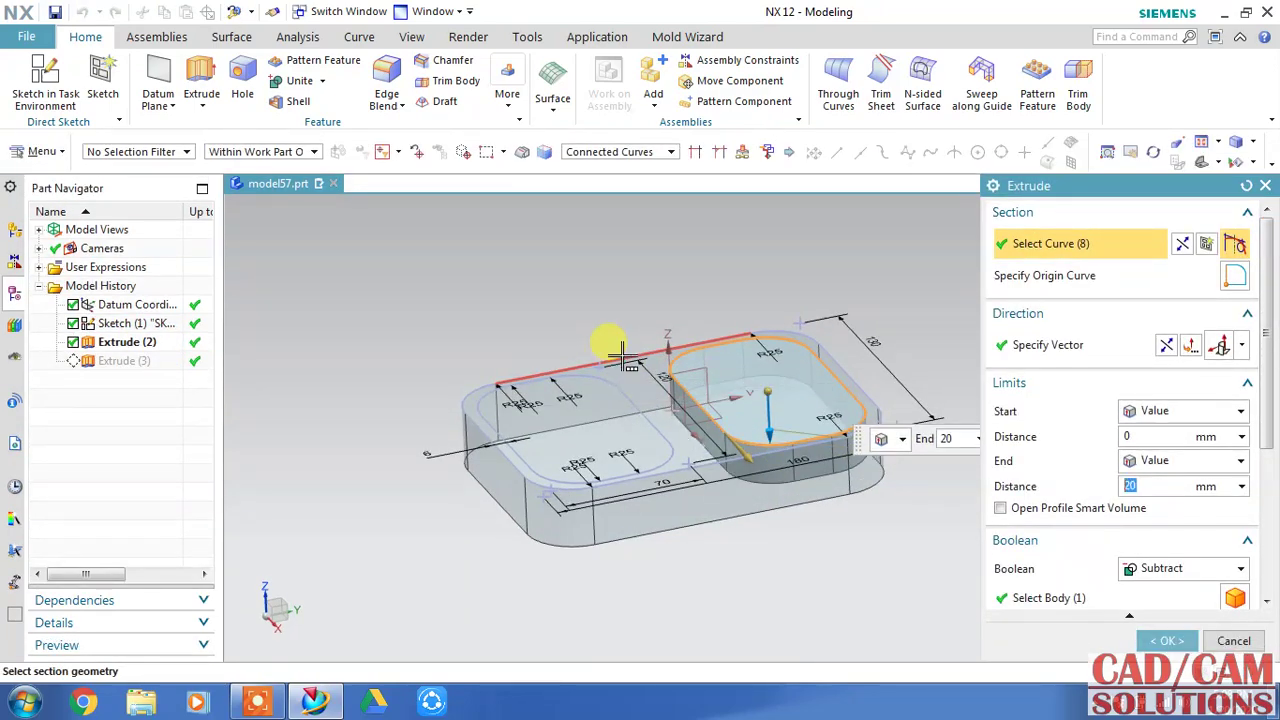
pyautogui.click(1144, 645)
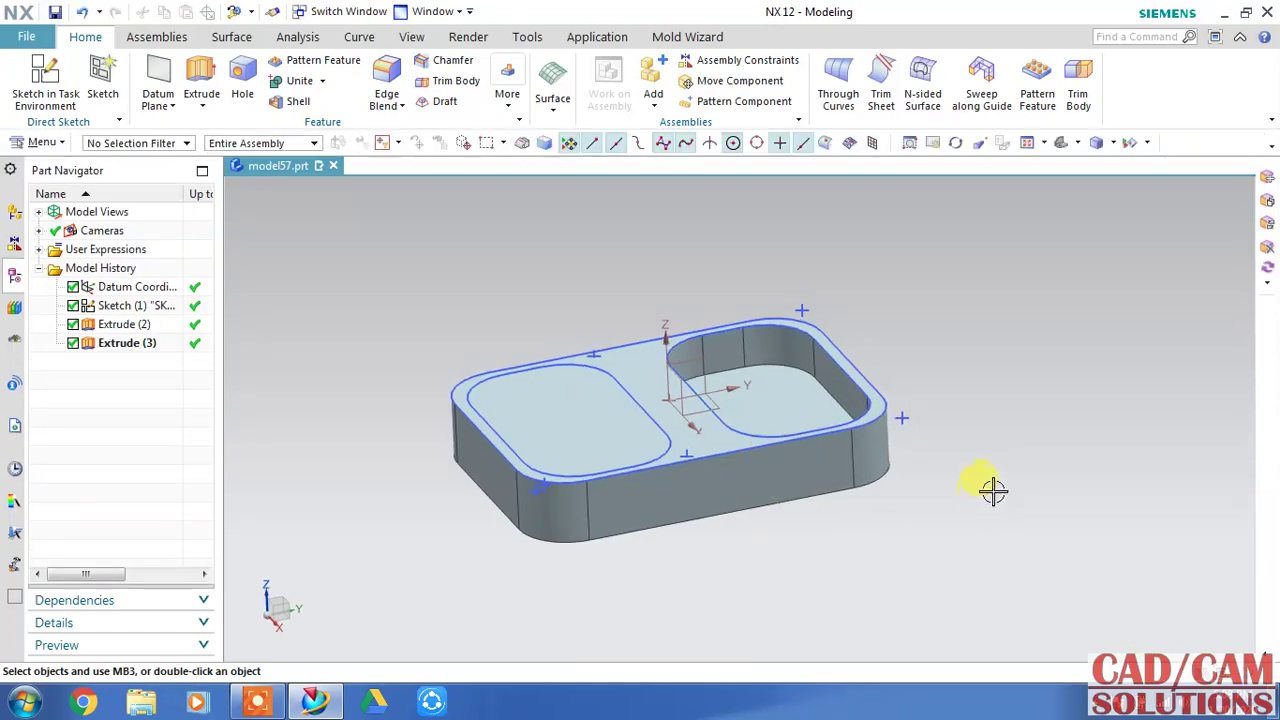
# Start a draft with a stationary reference face and the pocket and outer walls as faces to taper.
pyautogui.moveTo(991, 491)
pyautogui.mouseDown(button='middle')
pyautogui.moveTo(1016, 444)
pyautogui.moveTo(972, 437)
pyautogui.moveTo(966, 448)
pyautogui.mouseUp(button='middle')
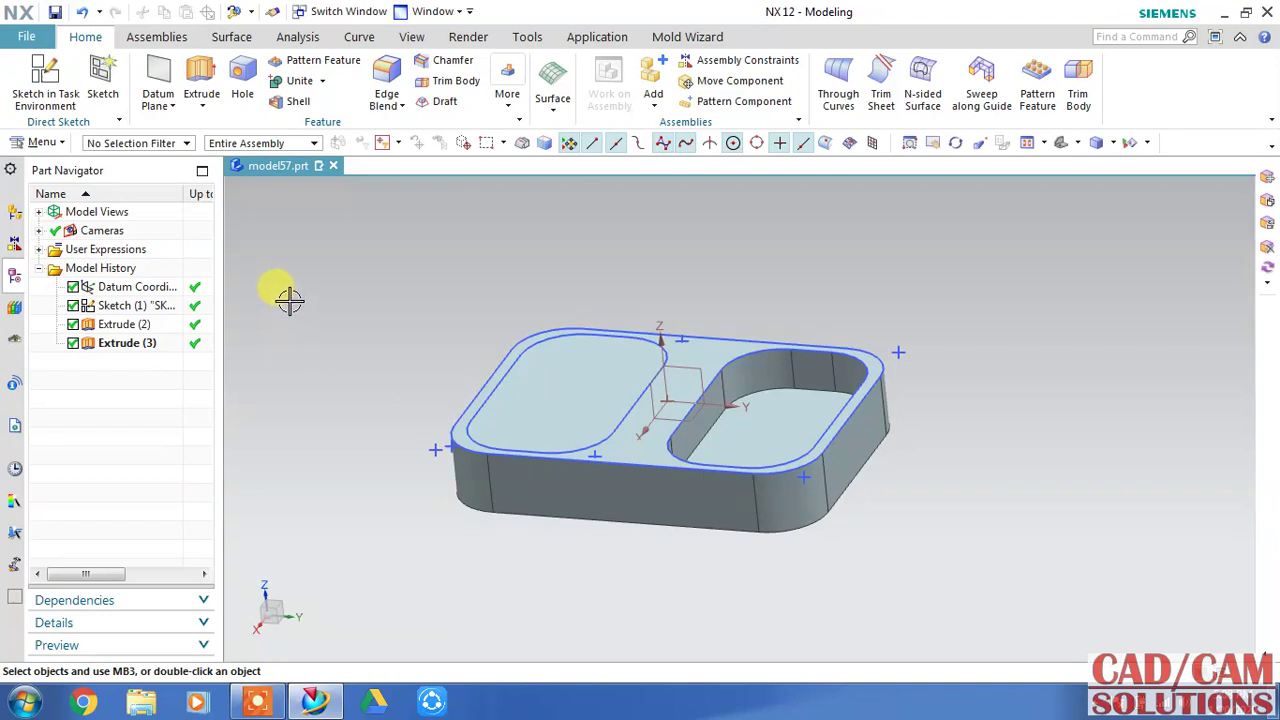
pyautogui.moveTo(288, 300); pyautogui.dragTo(221, 192, button='middle')
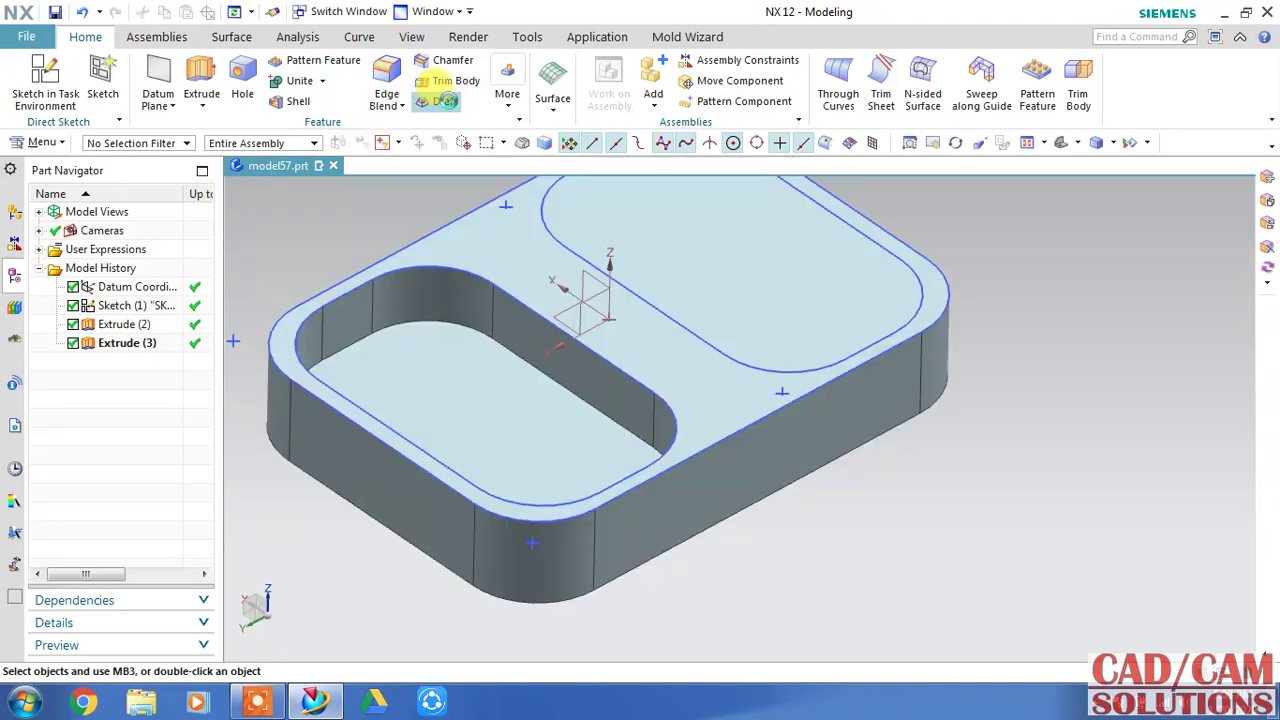
pyautogui.click(441, 101)
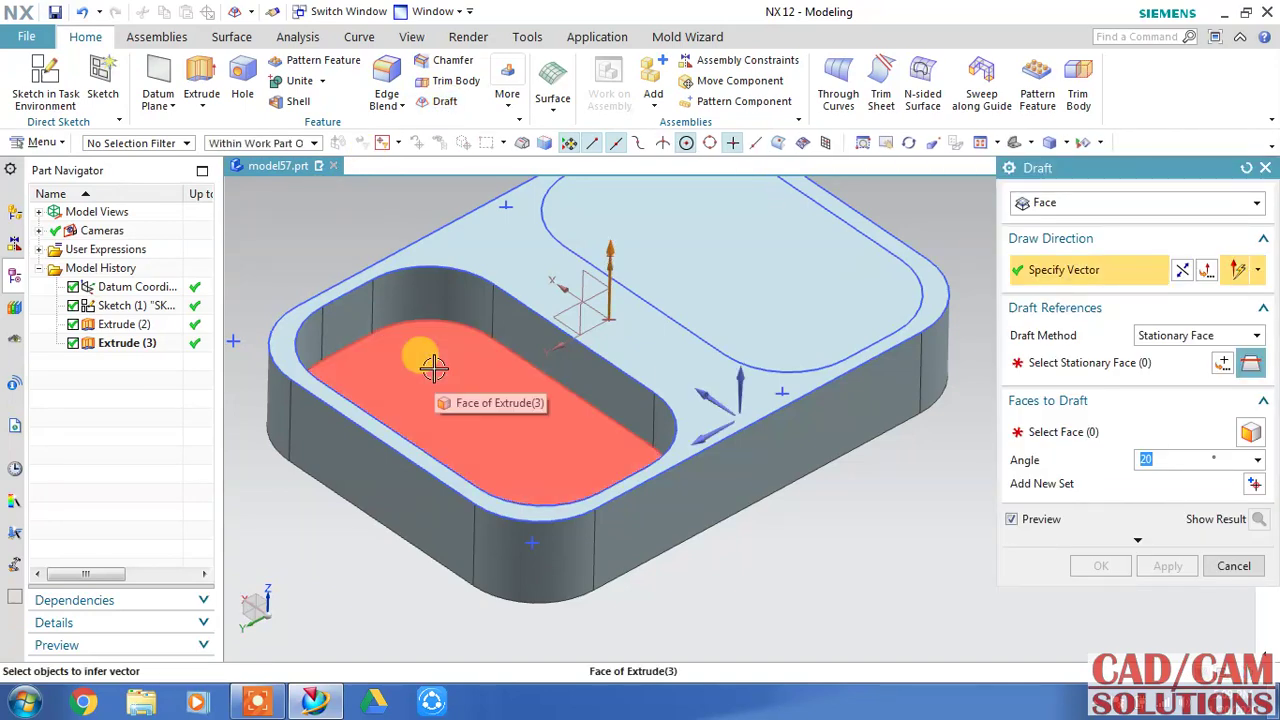
pyautogui.click(1063, 375)
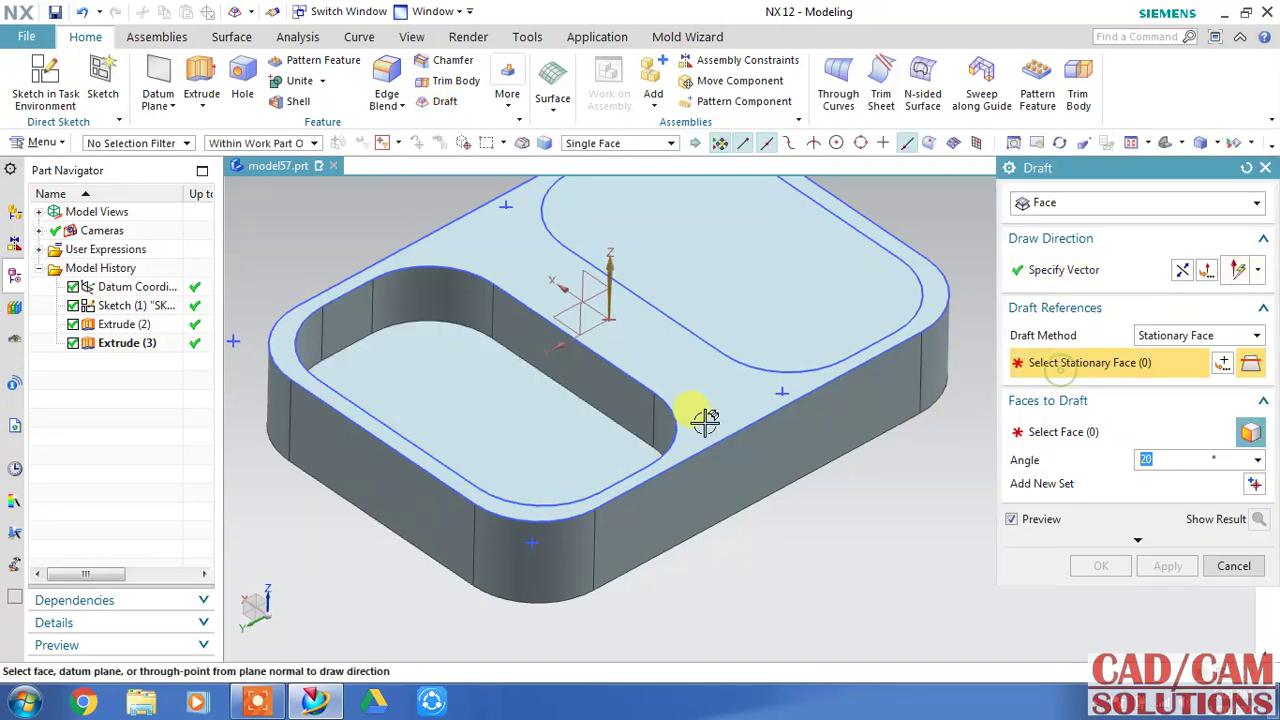
pyautogui.click(330, 310)
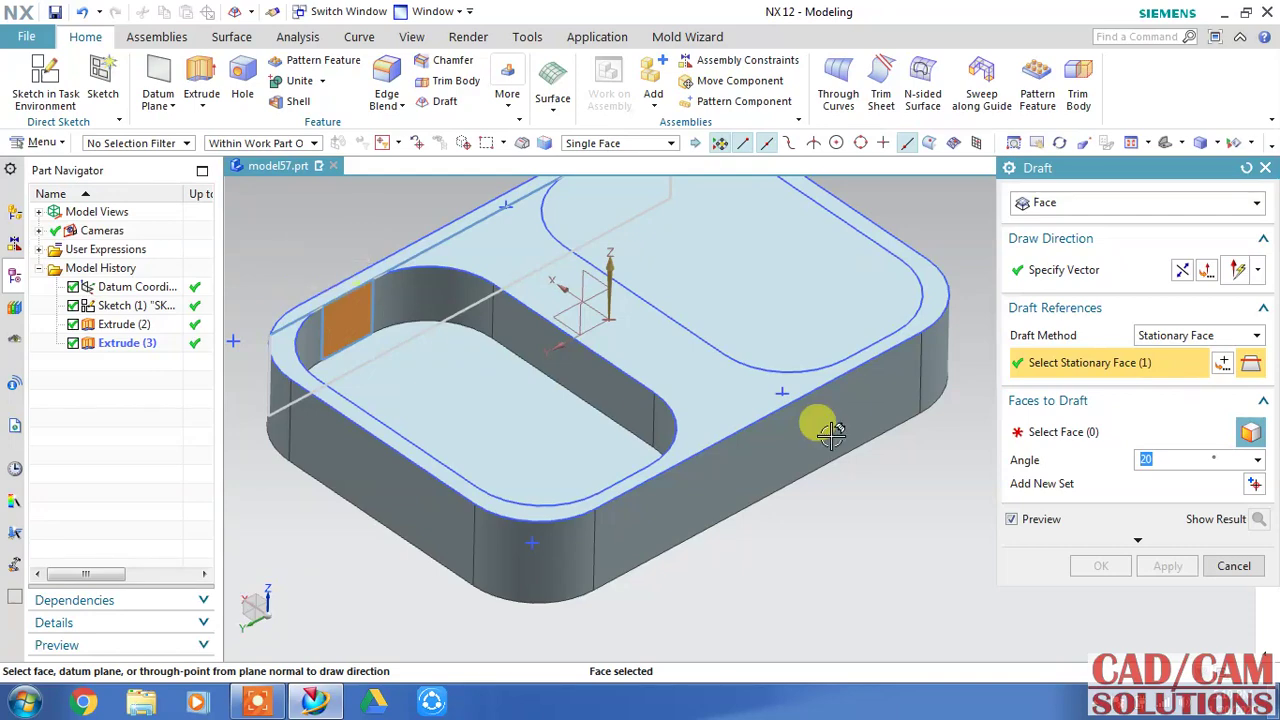
pyautogui.click(1063, 434)
pyautogui.click(506, 416)
pyautogui.click(765, 489)
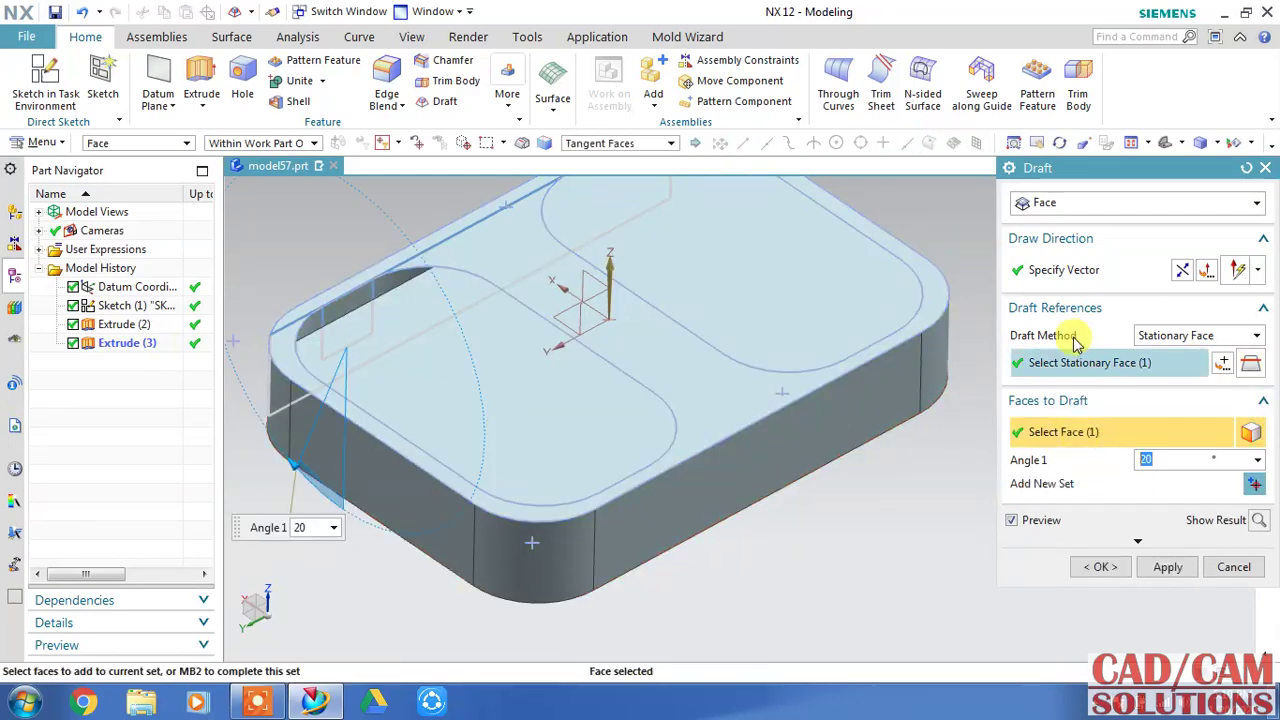
# Set the draft direction along the X-axis and the angle to 4°, then confirm.
pyautogui.click(1086, 279)
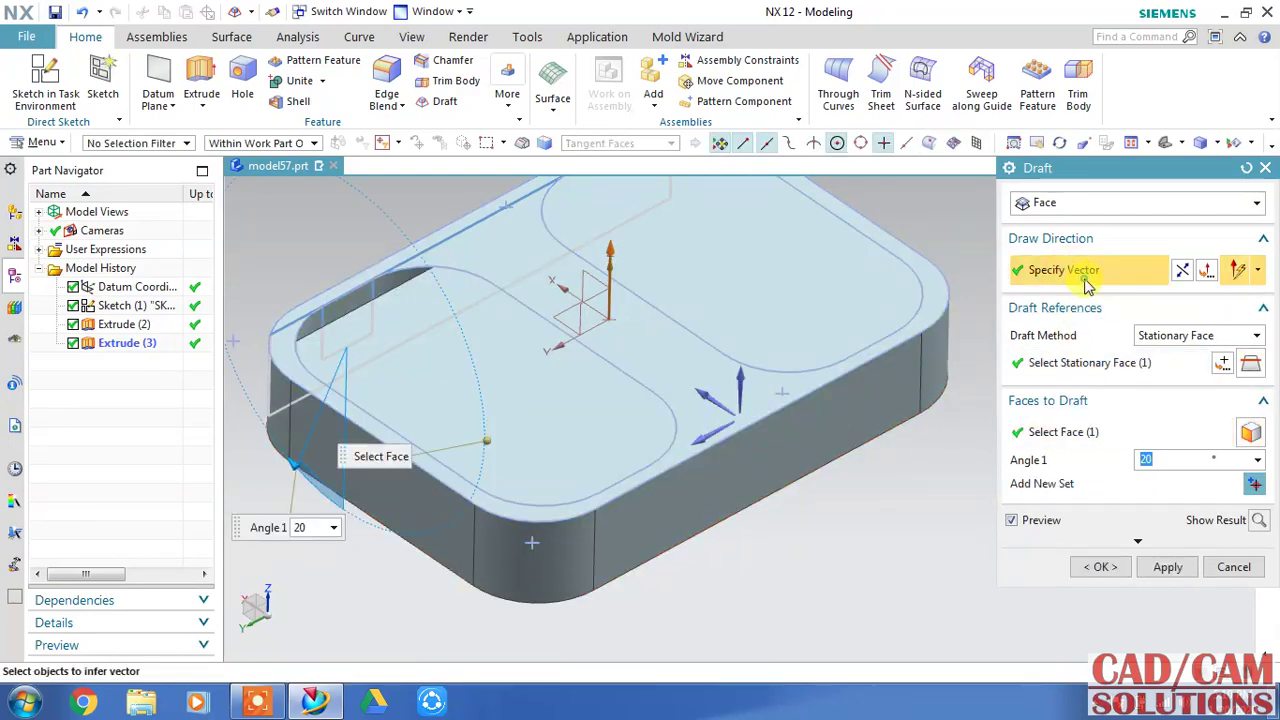
pyautogui.click(707, 393)
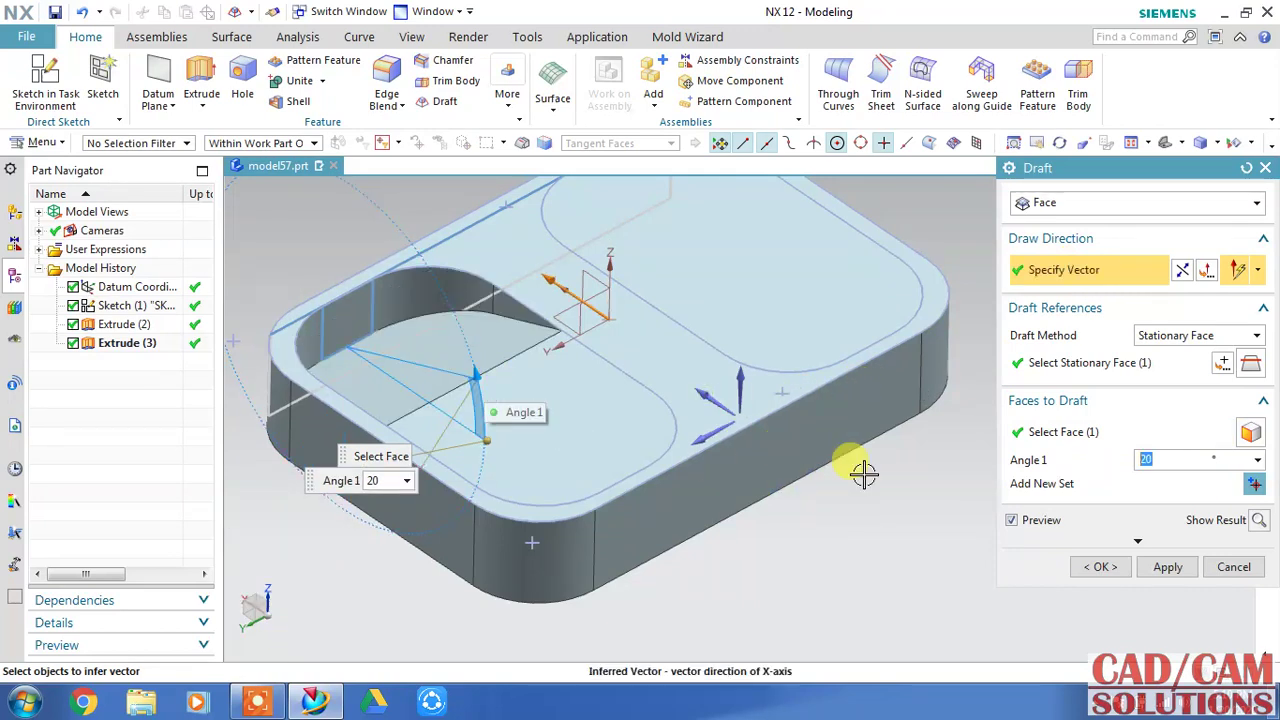
pyautogui.write('5')
pyautogui.press('Return')
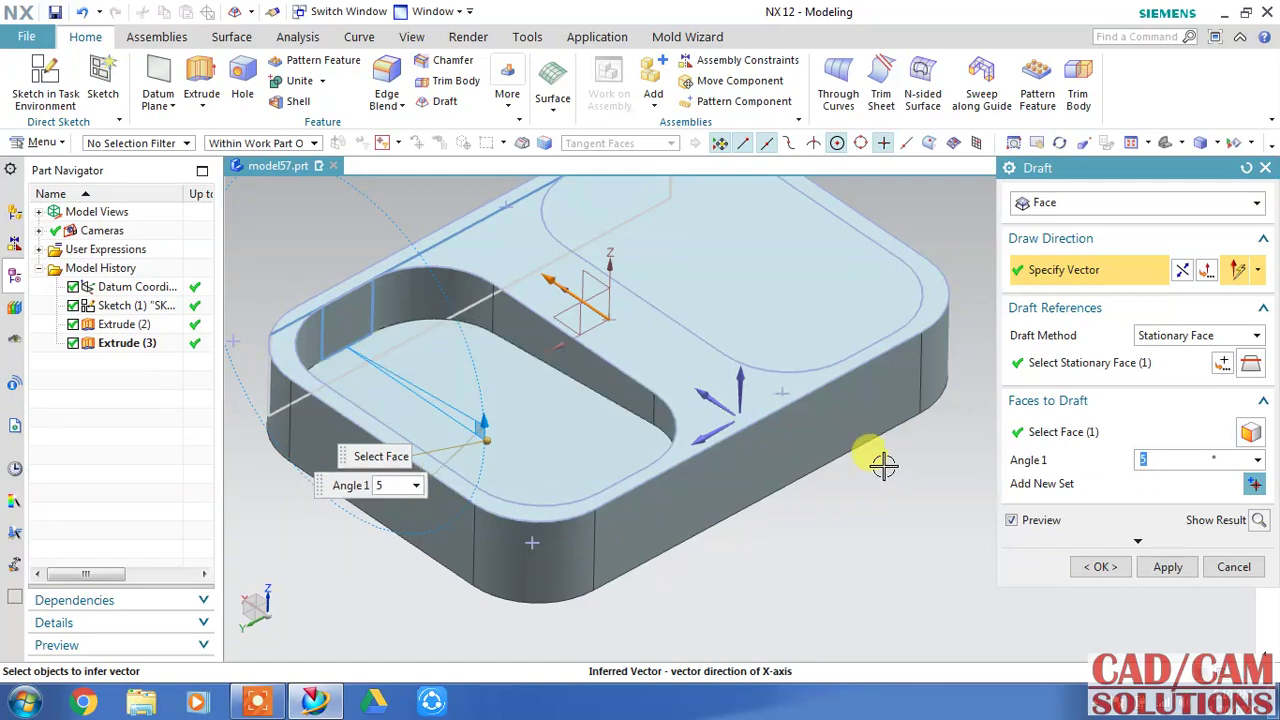
pyautogui.moveTo(718, 457)
pyautogui.mouseDown(button='middle')
pyautogui.moveTo(751, 416)
pyautogui.moveTo(749, 463)
pyautogui.moveTo(766, 491)
pyautogui.moveTo(797, 502)
pyautogui.moveTo(737, 463)
pyautogui.moveTo(794, 480)
pyautogui.moveTo(790, 490)
pyautogui.mouseUp(button='middle')
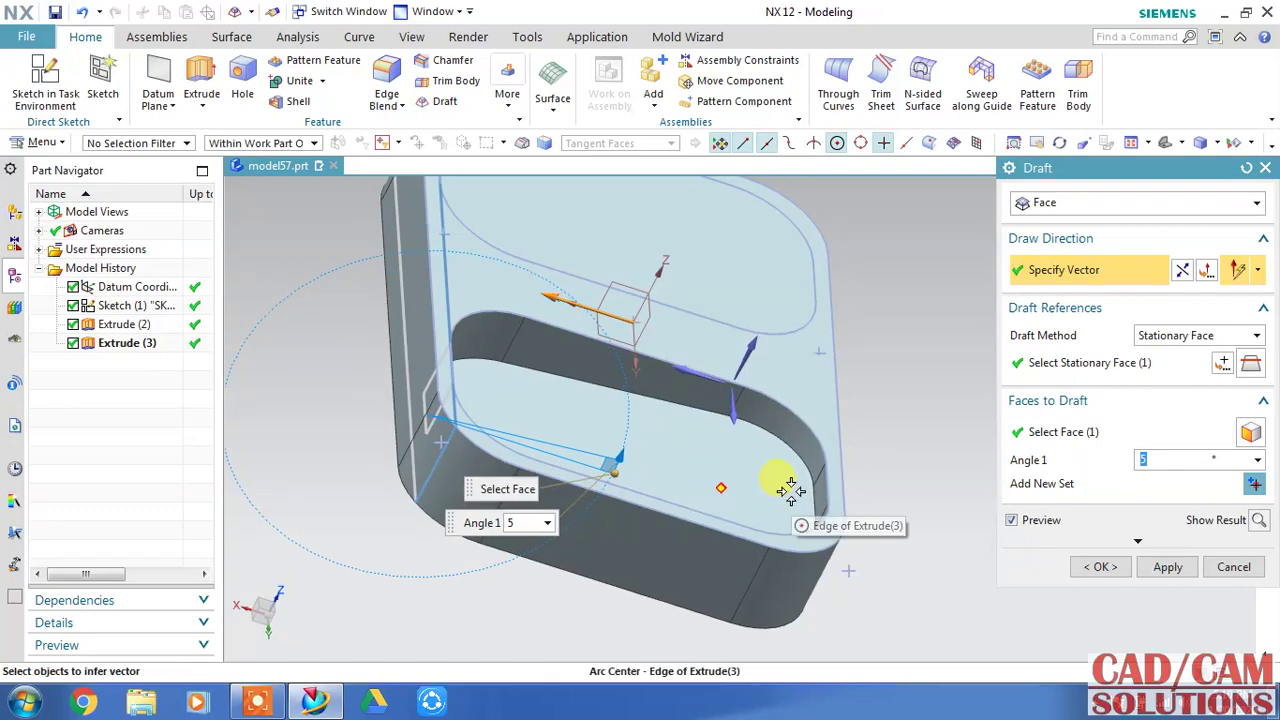
pyautogui.write('4')
pyautogui.press('Return')
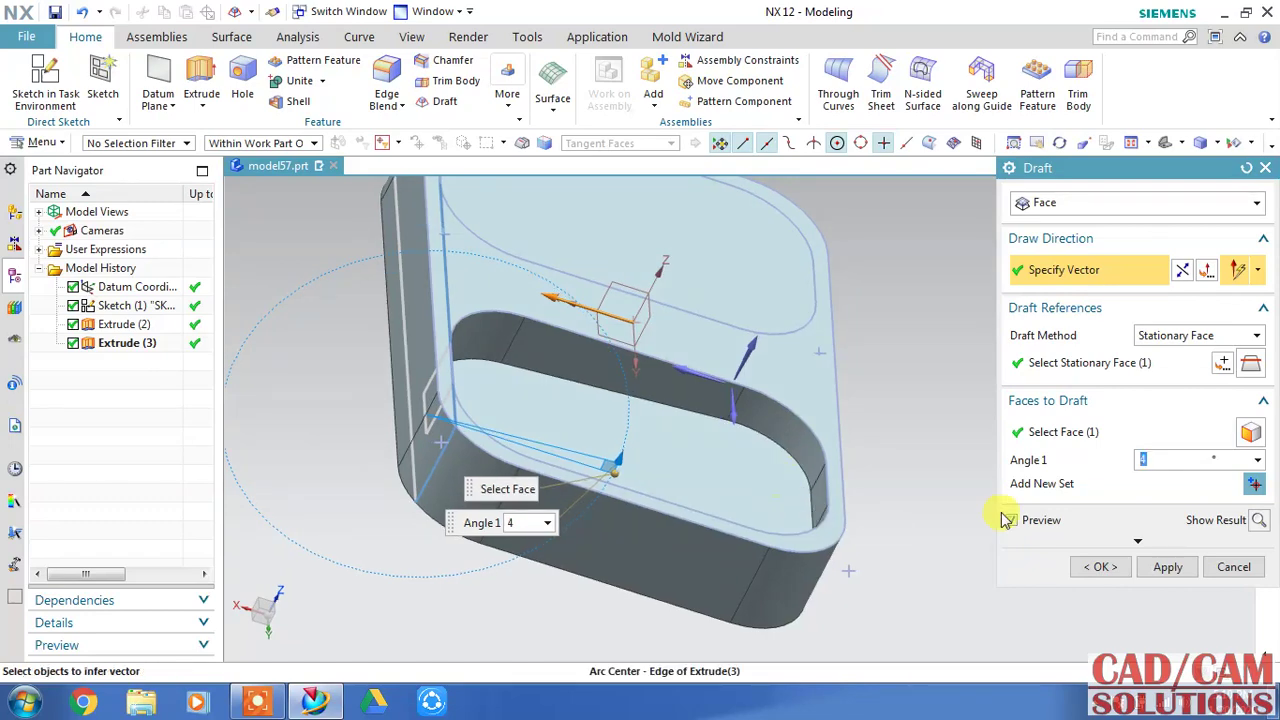
pyautogui.click(1096, 566)
pyautogui.moveTo(951, 443)
pyautogui.mouseDown(button='middle')
pyautogui.moveTo(910, 411)
pyautogui.moveTo(877, 457)
pyautogui.mouseUp(button='middle')
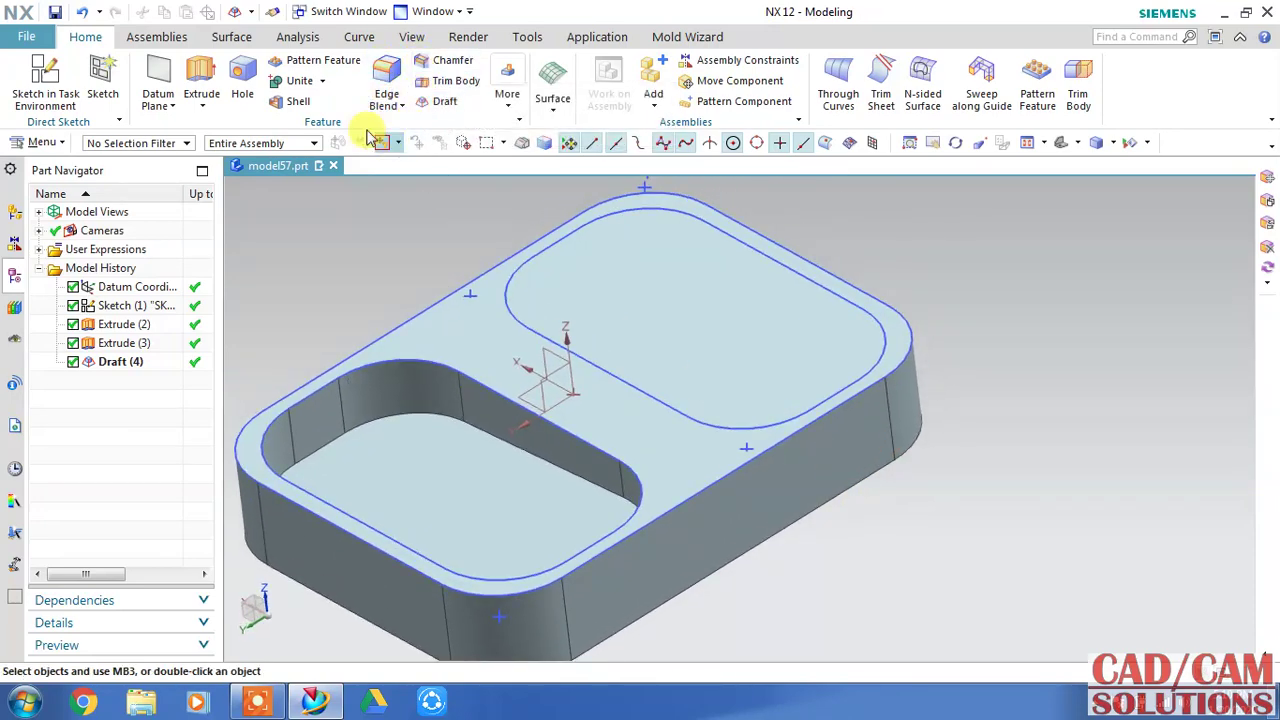
# Extrude the second pocket outline downward as a subtraction from the tray.
pyautogui.click(201, 75)
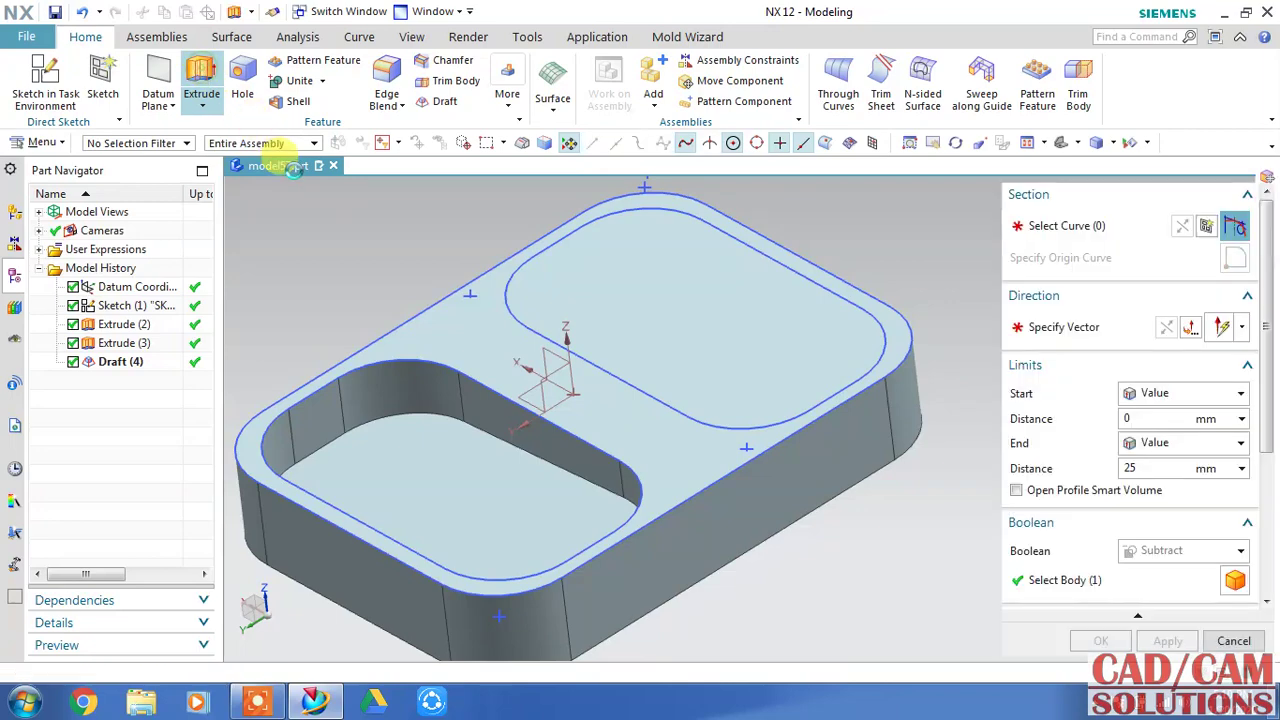
pyautogui.click(515, 320)
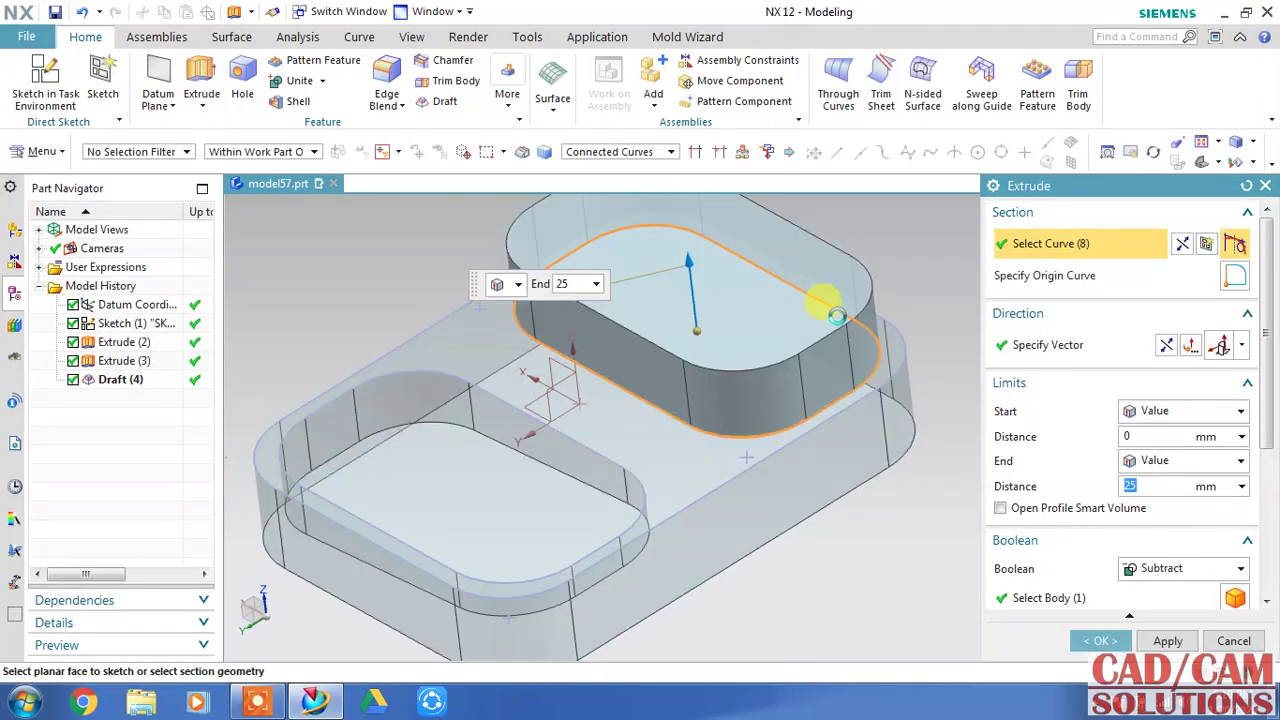
pyautogui.click(1166, 344)
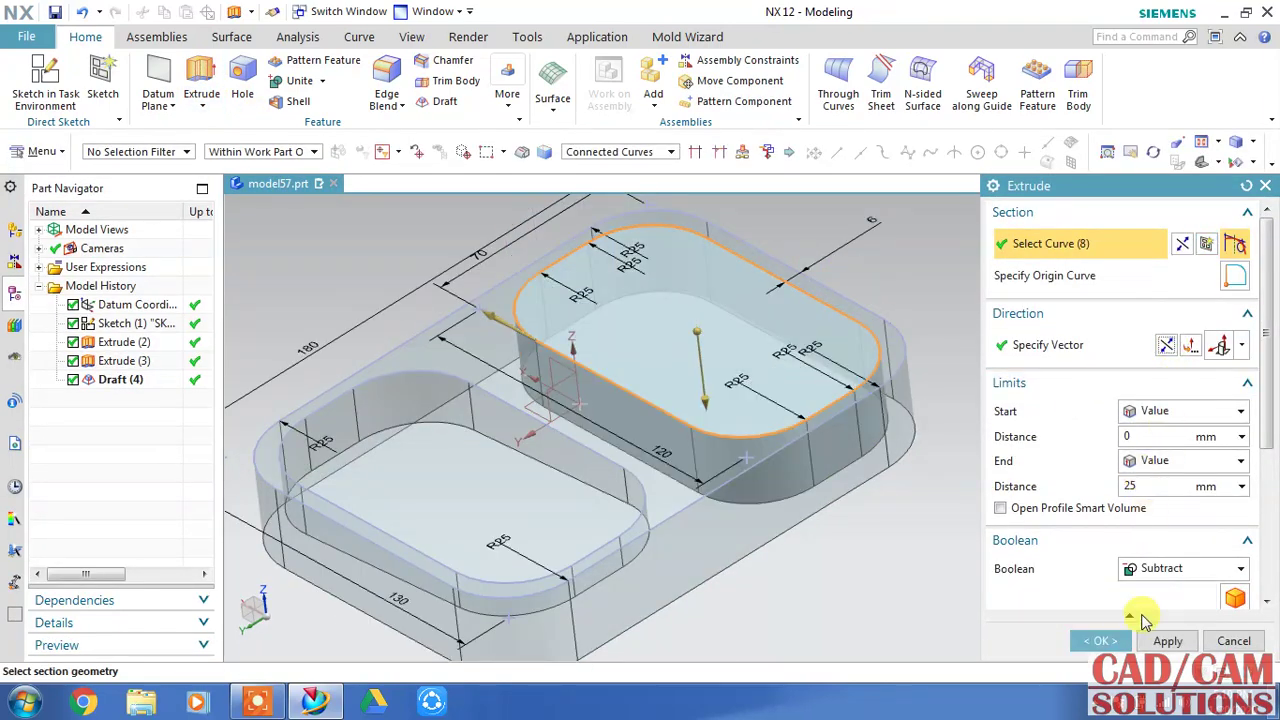
pyautogui.click(1101, 644)
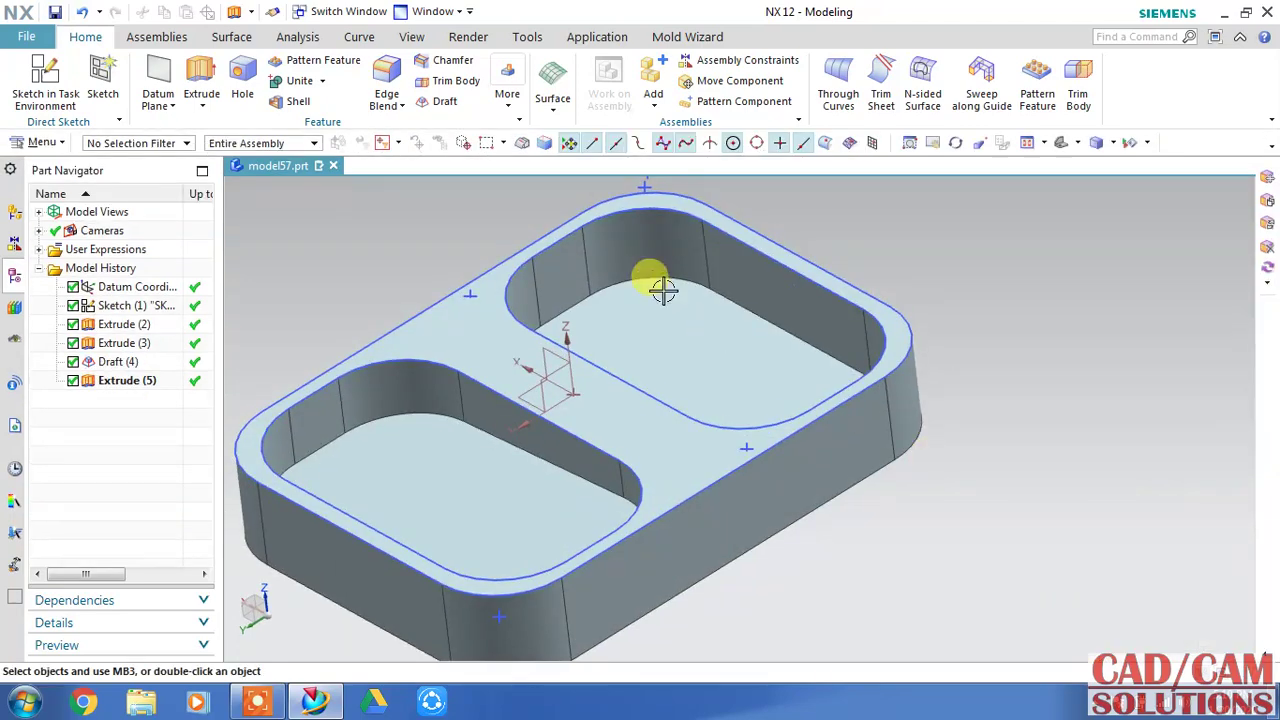
# Edit Extrude (5) so the second pocket is 20 mm deep.
pyautogui.doubleClick(127, 381)
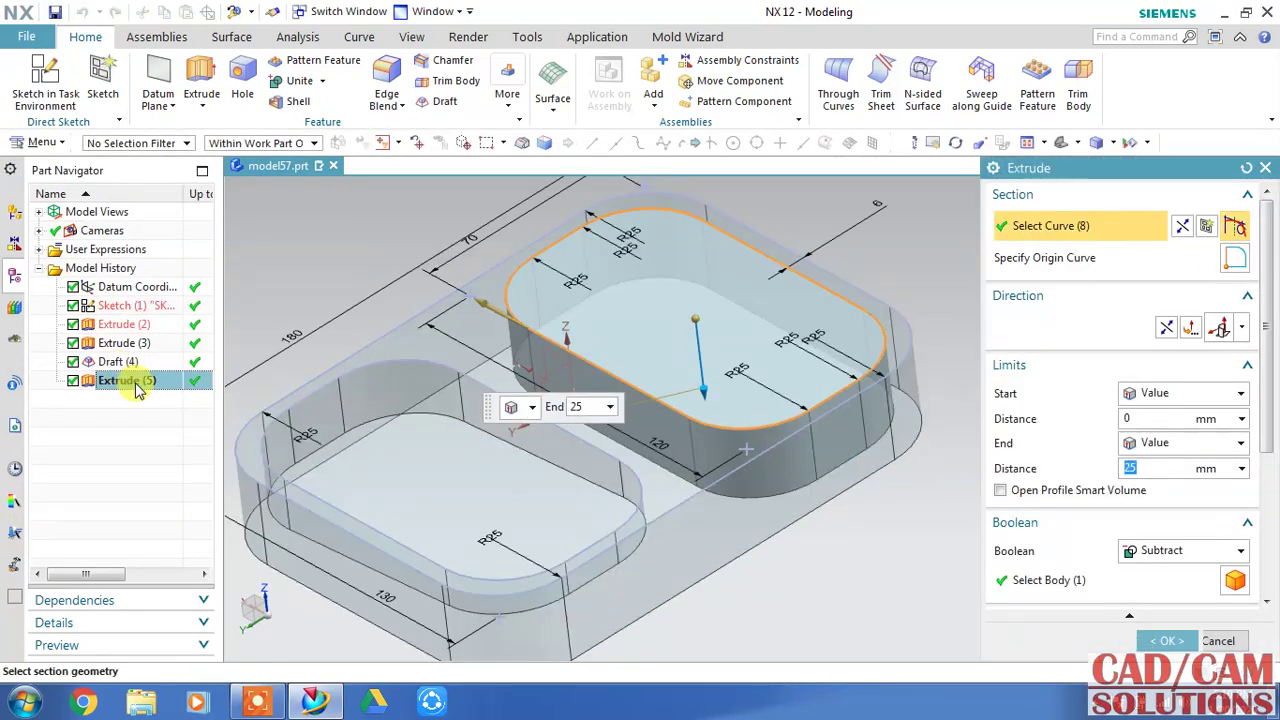
pyautogui.write('2')
pyautogui.press('Return')
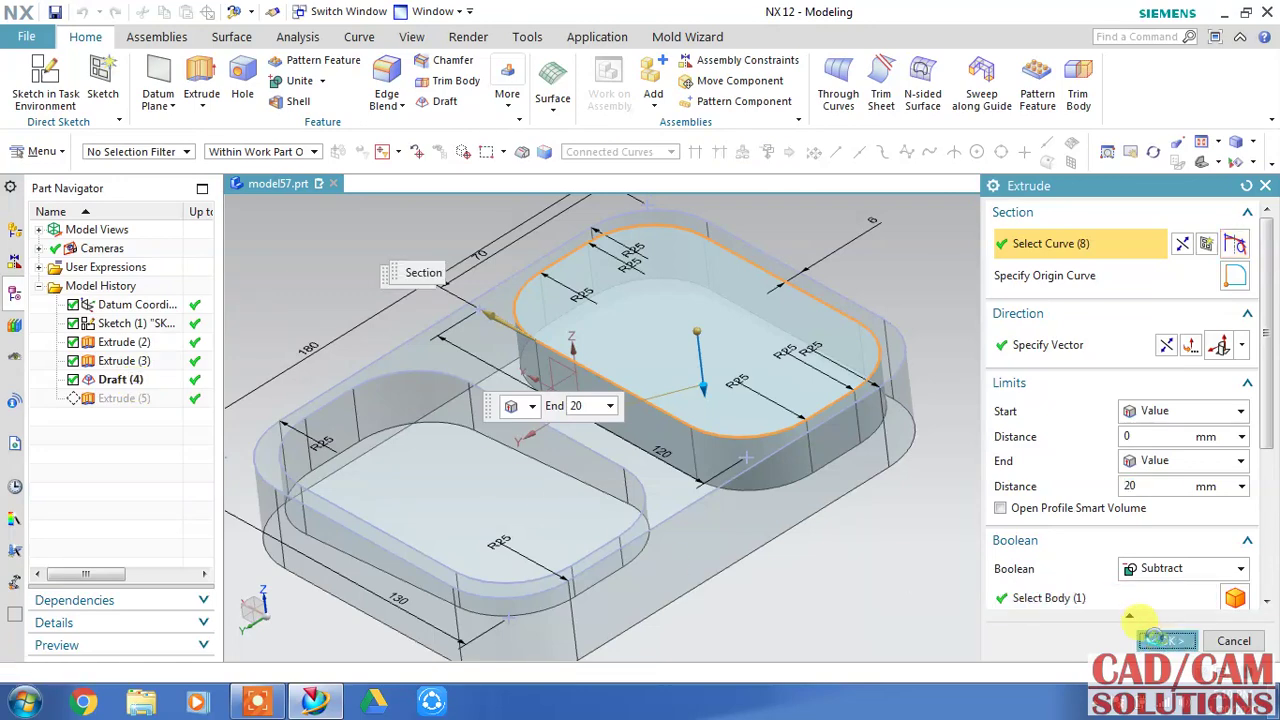
pyautogui.click(1163, 640)
# Hide the sketch curves with Ctrl+B.
pyautogui.moveTo(1012, 453); pyautogui.dragTo(1030, 424, button='middle')
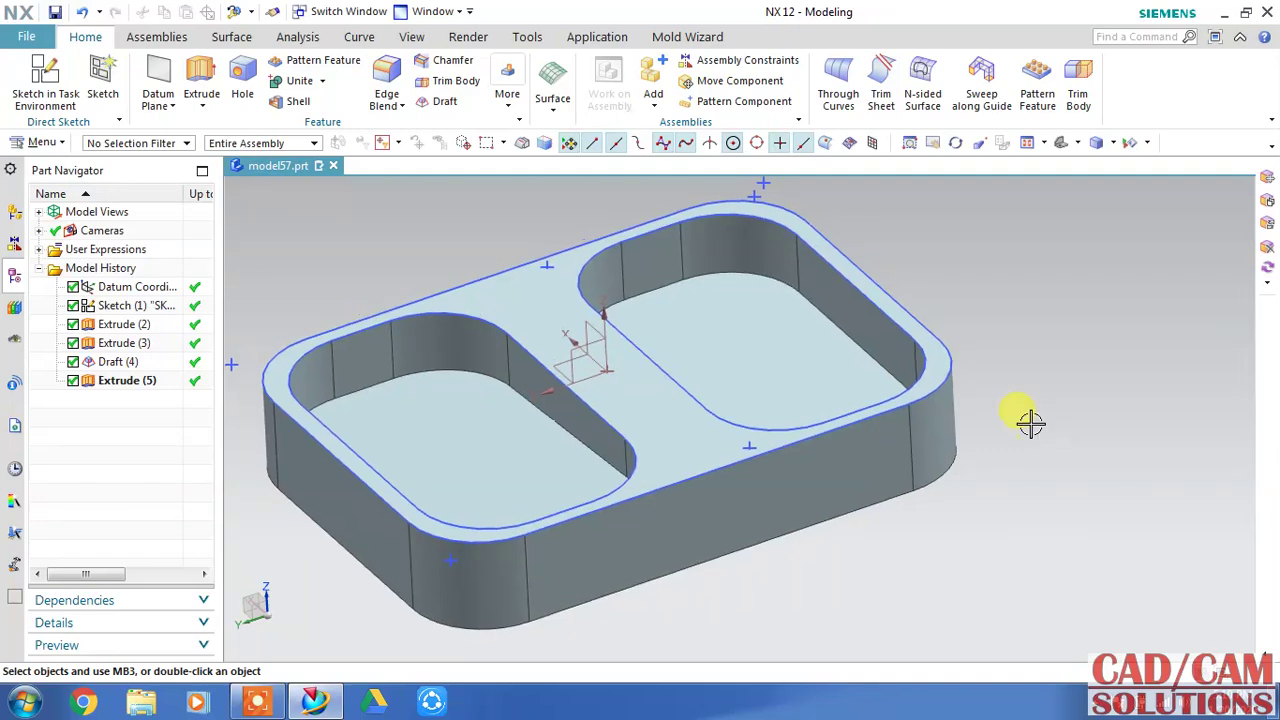
pyautogui.click(808, 440)
pyautogui.hotkey('ctrl', 'b')
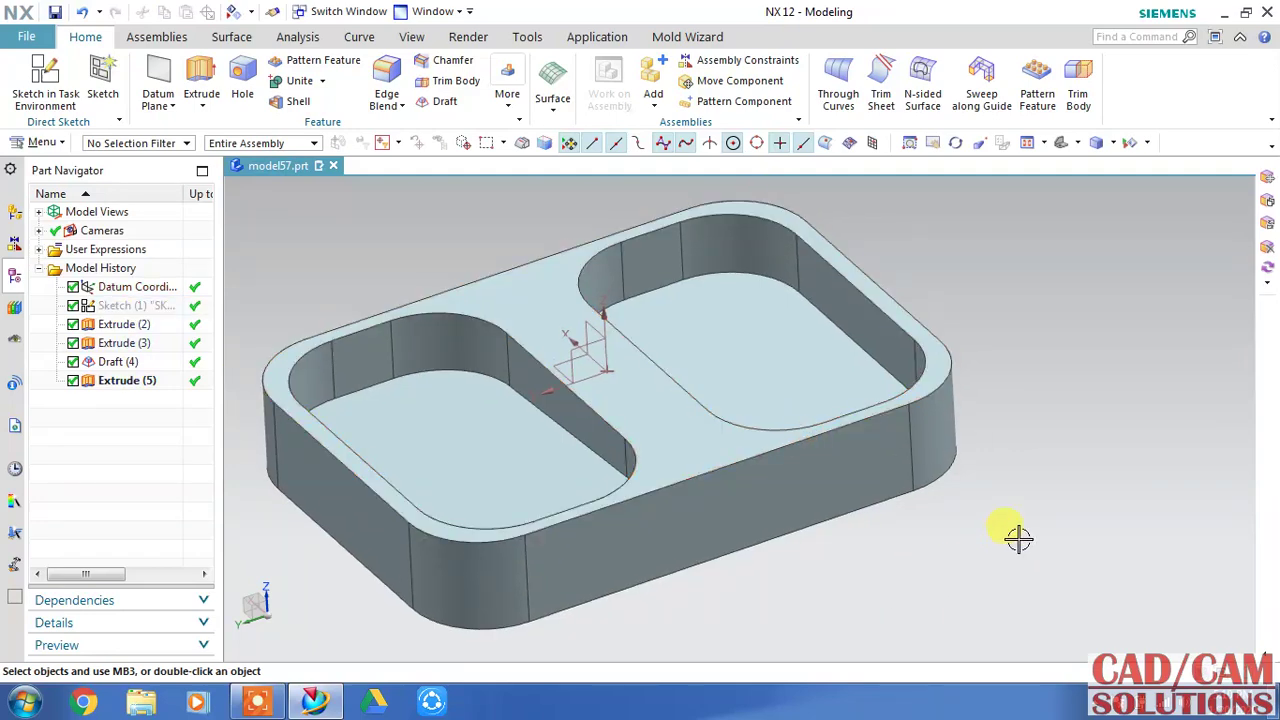
# Give the base block Extrude (2) a -2° draft from its start limit.
pyautogui.moveTo(1026, 516)
pyautogui.keyDown('shift'); pyautogui.mouseDown(button='middle')
pyautogui.moveTo(1062, 519)
pyautogui.moveTo(1044, 523)
pyautogui.mouseUp(button='middle'); pyautogui.keyUp('shift')
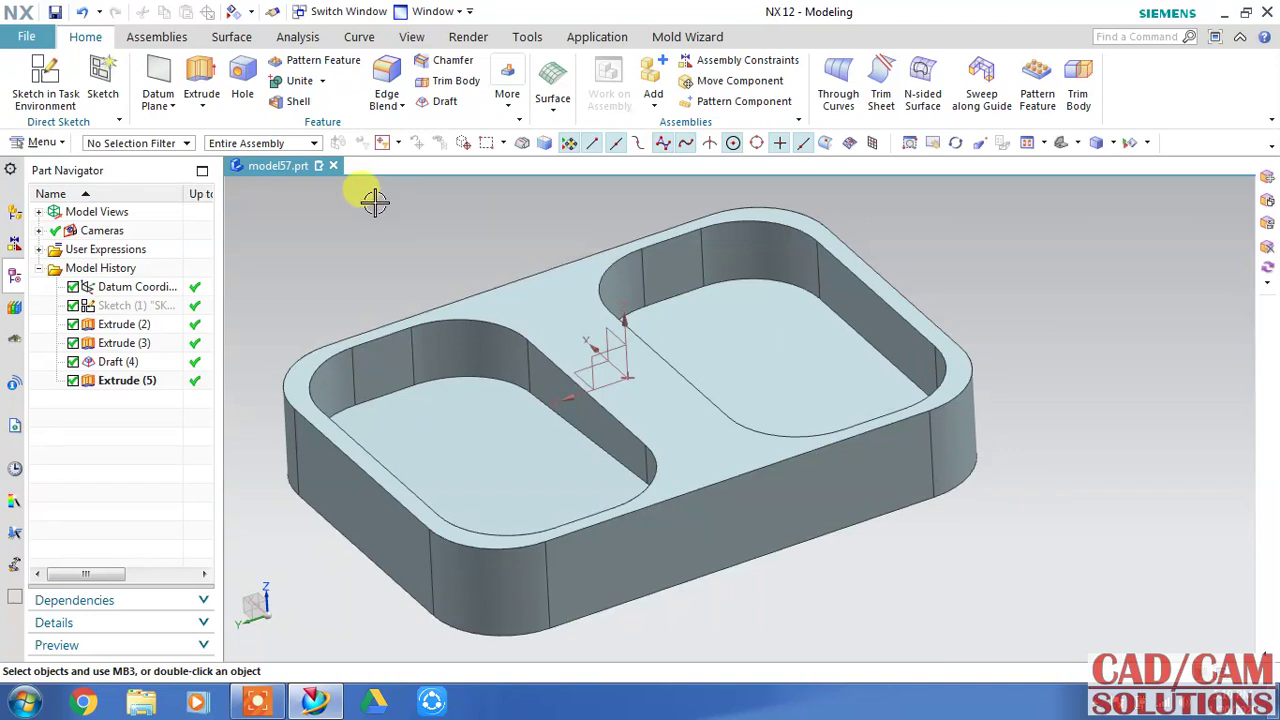
pyautogui.doubleClick(130, 323)
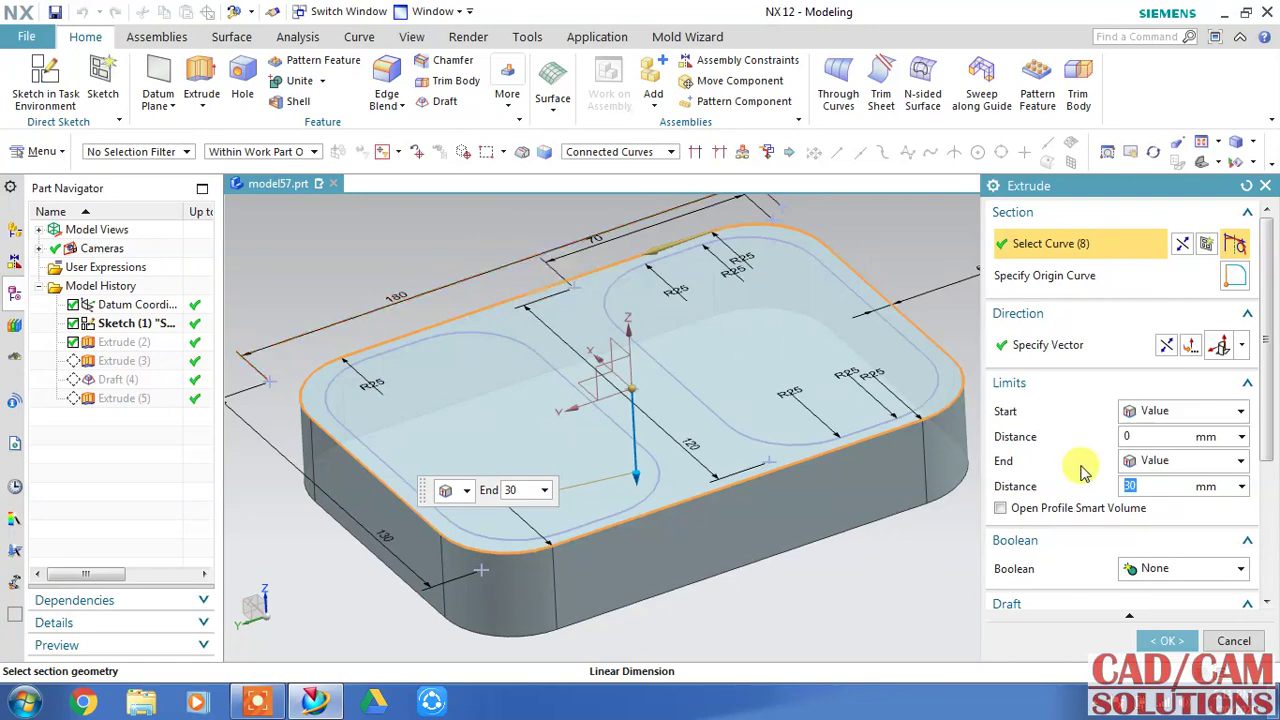
pyautogui.moveTo(1094, 187); pyautogui.dragTo(1070, 63)
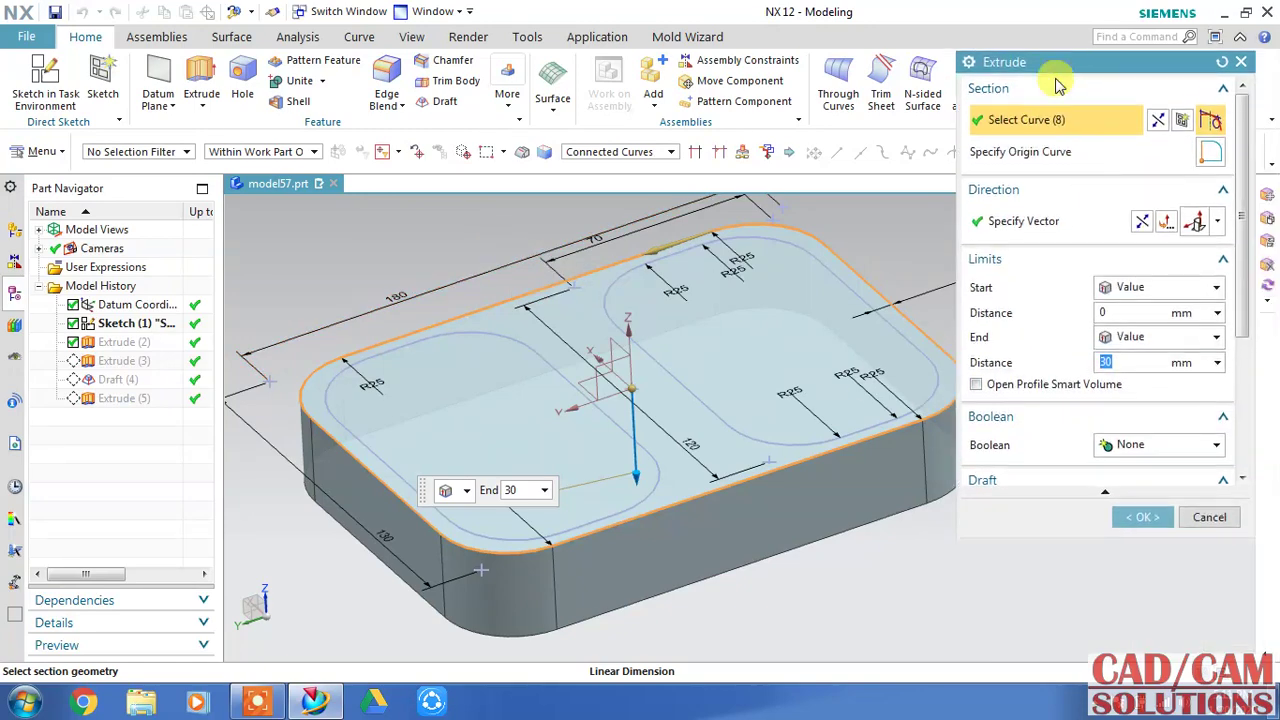
pyautogui.moveTo(1066, 536); pyautogui.dragTo(1064, 625)
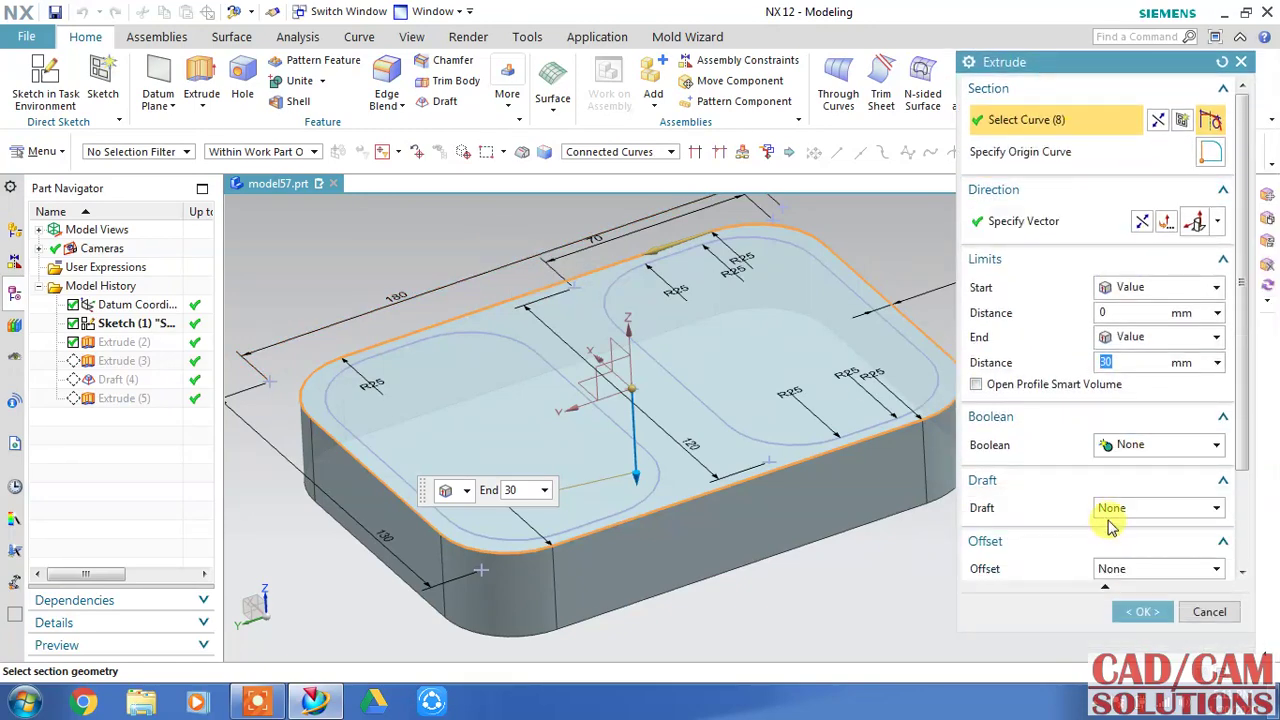
pyautogui.click(1110, 508)
pyautogui.click(1118, 543)
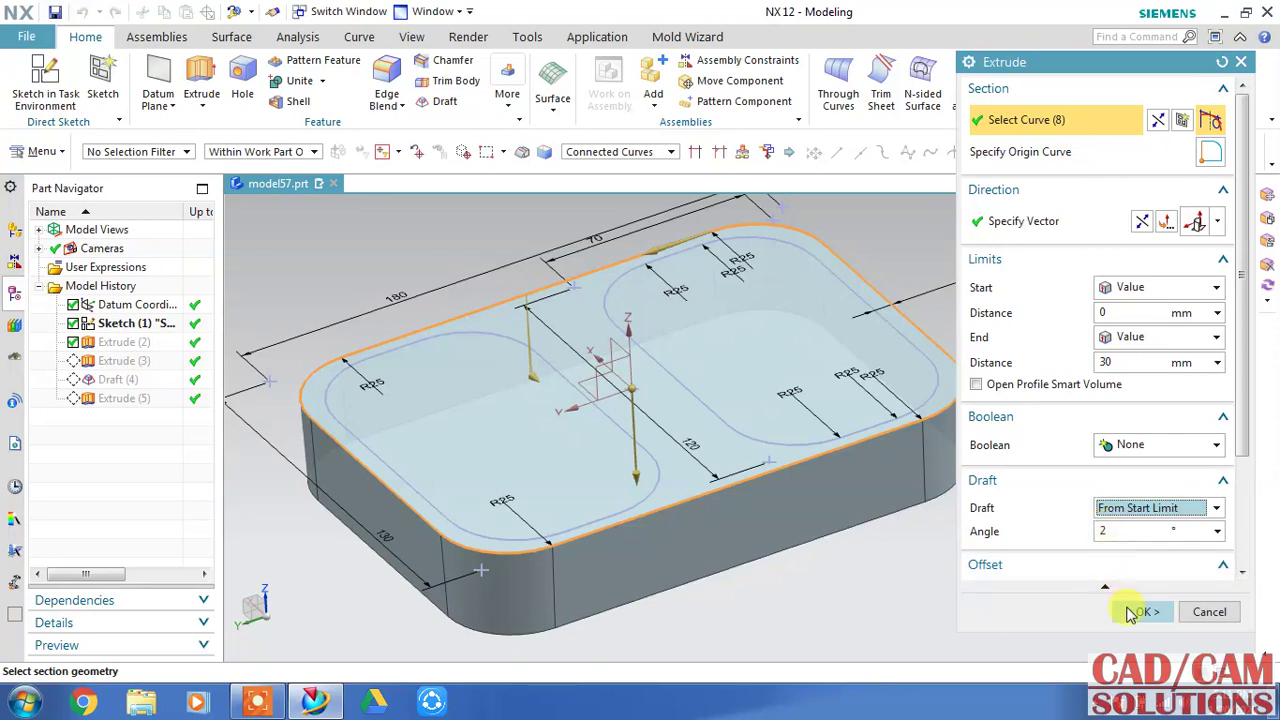
pyautogui.write('-2')
pyautogui.doubleClick(1101, 531)
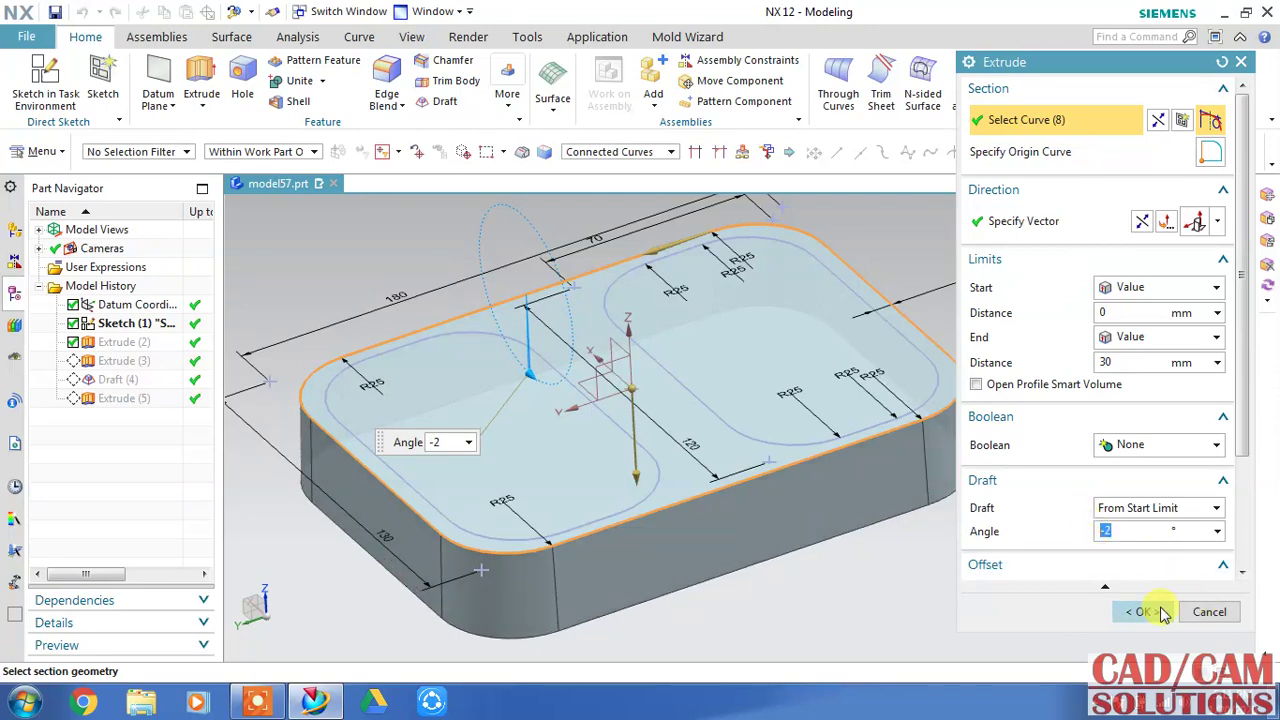
pyautogui.click(1128, 611)
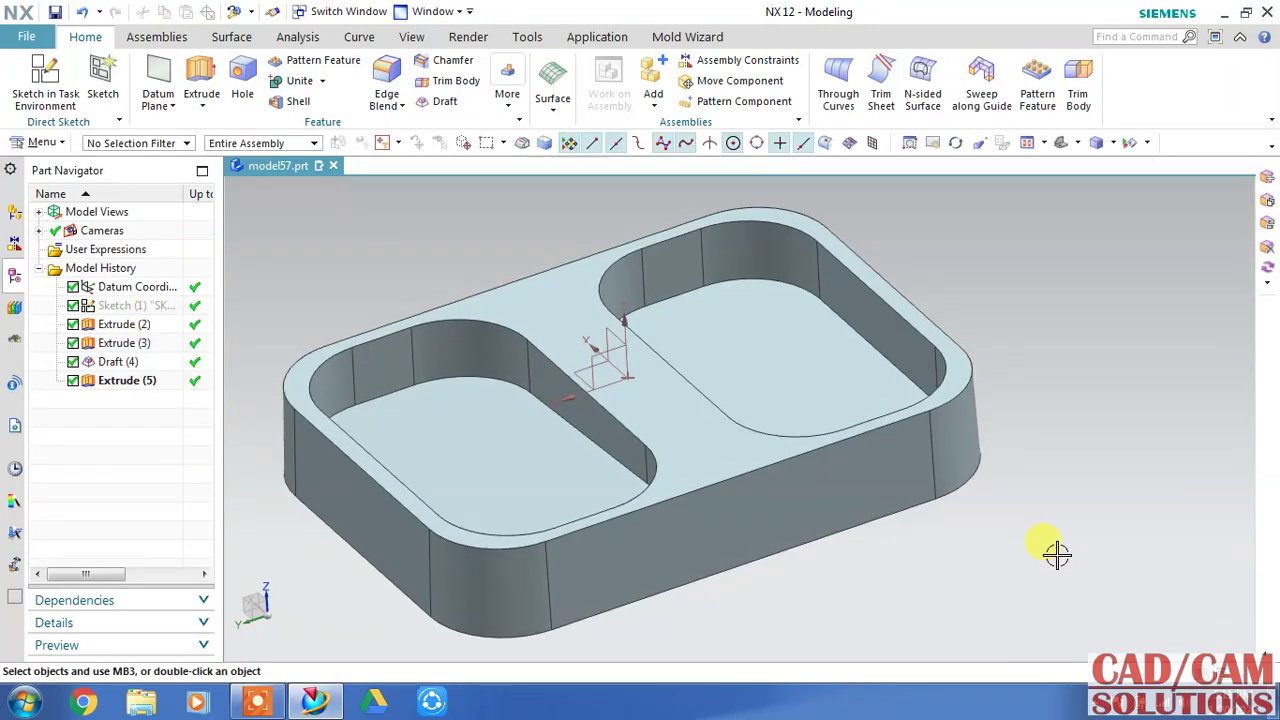
pyautogui.doubleClick(135, 326)
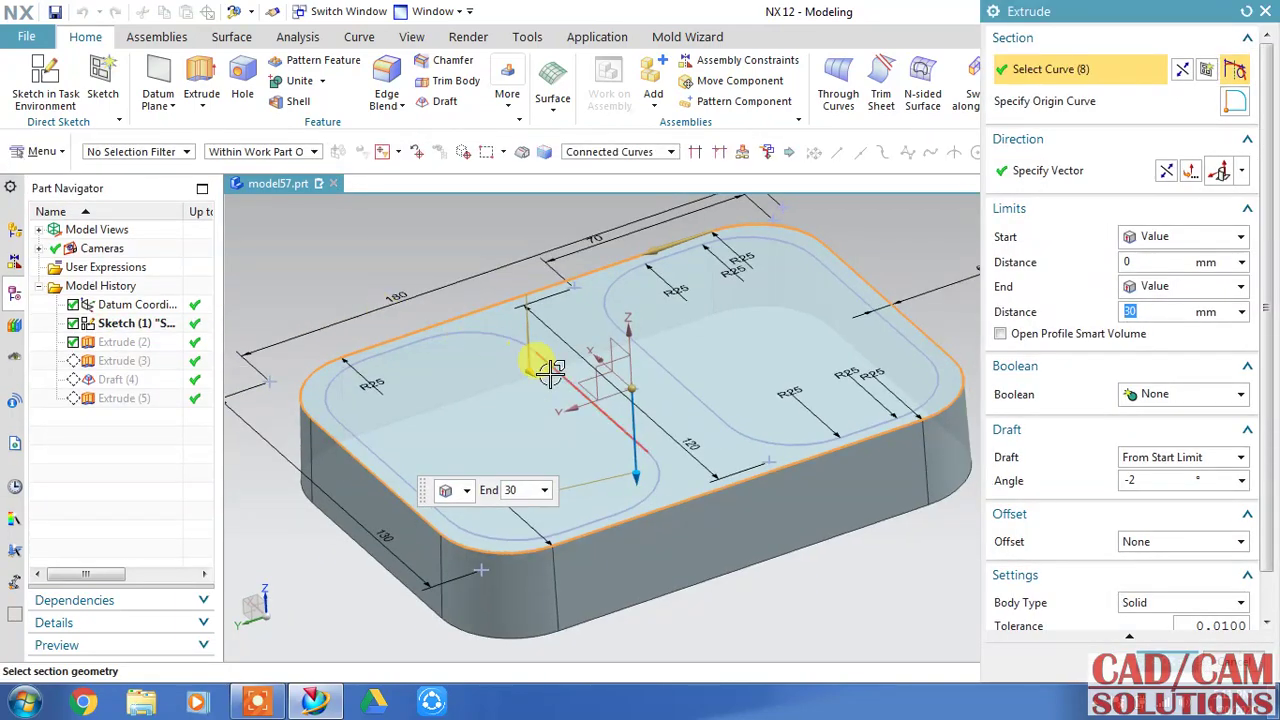
pyautogui.middleClick(1129, 636)
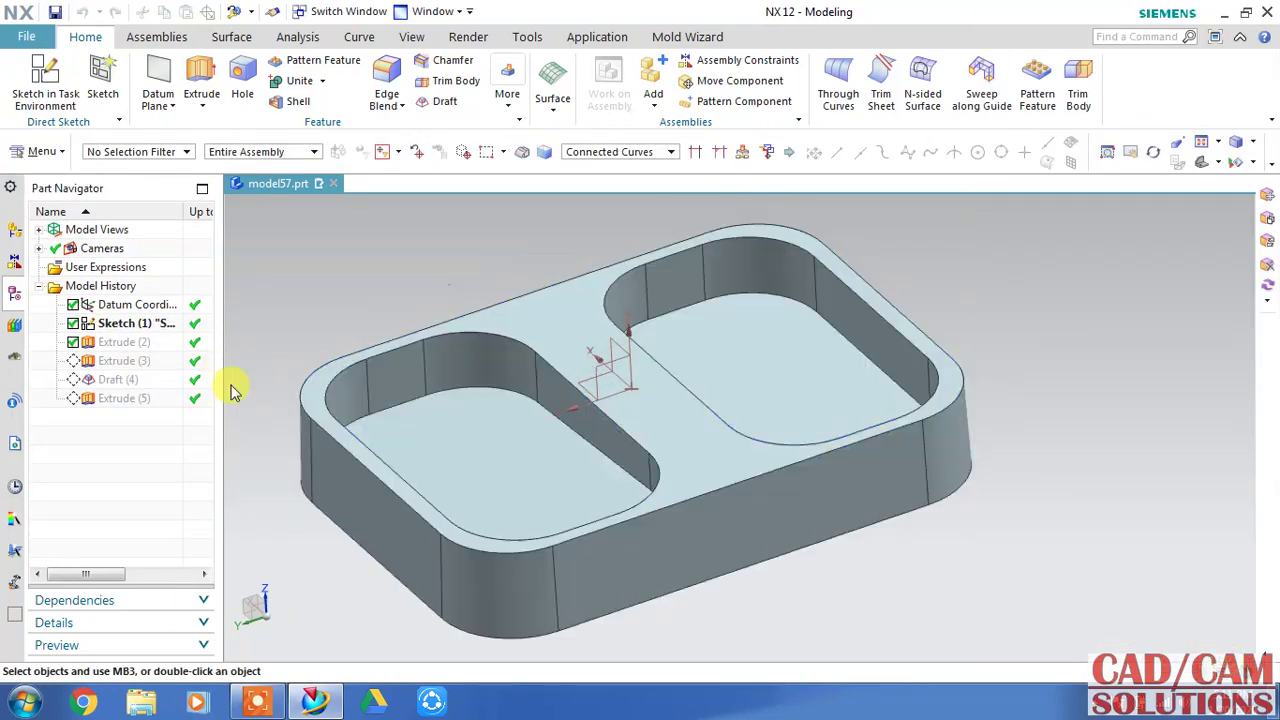
# Give both pocket cuts, Extrude (3) and Extrude (5), a 2° draft from their start limits.
pyautogui.doubleClick(124, 343)
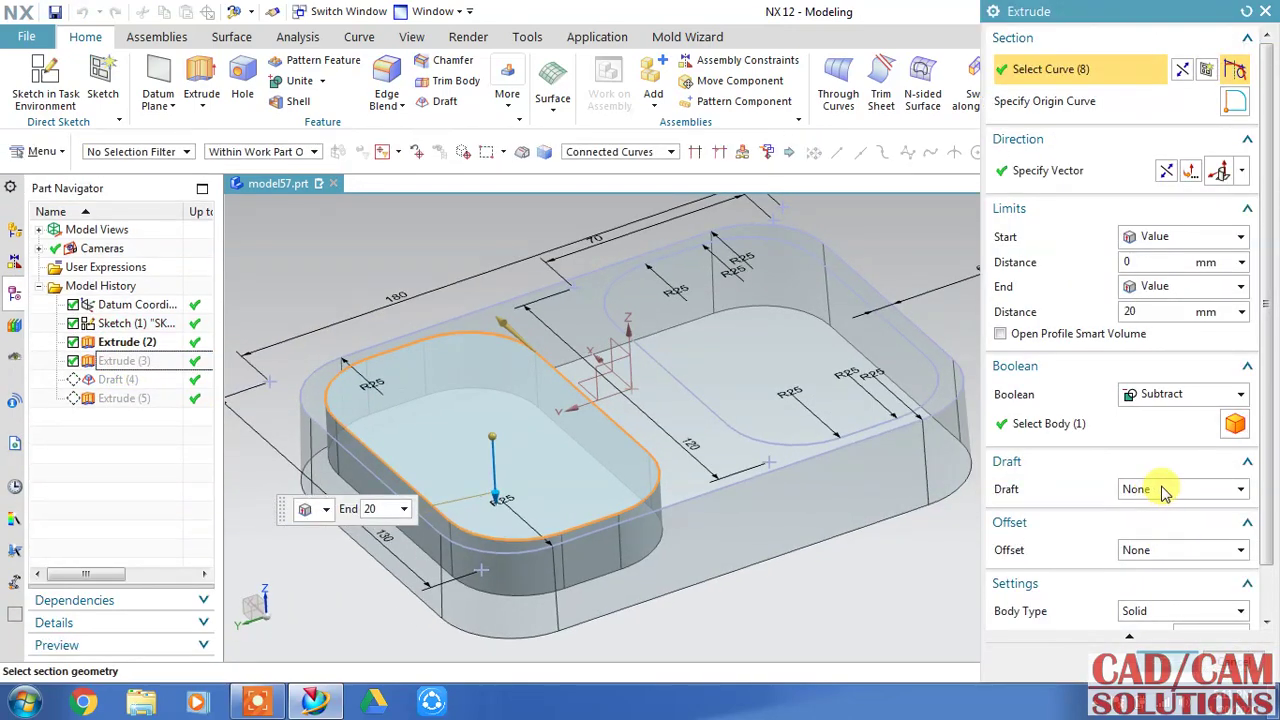
pyautogui.click(1164, 489)
pyautogui.click(1160, 525)
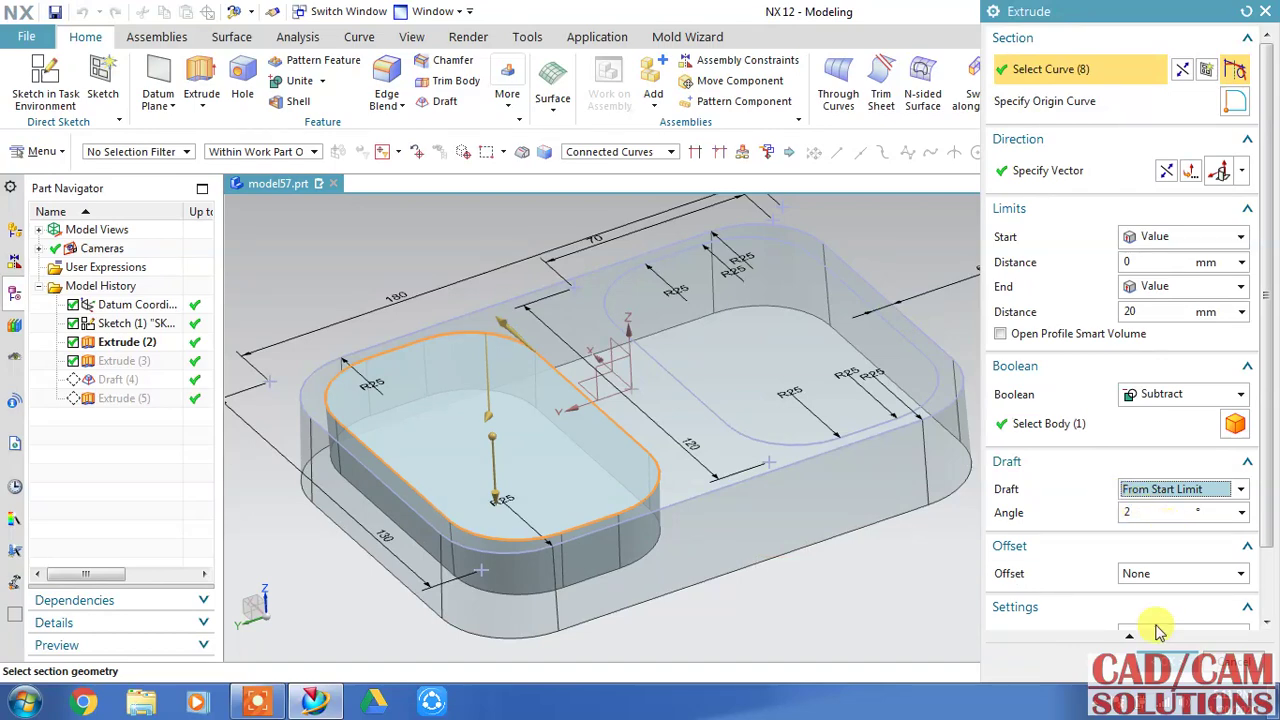
pyautogui.middleClick(1080, 605)
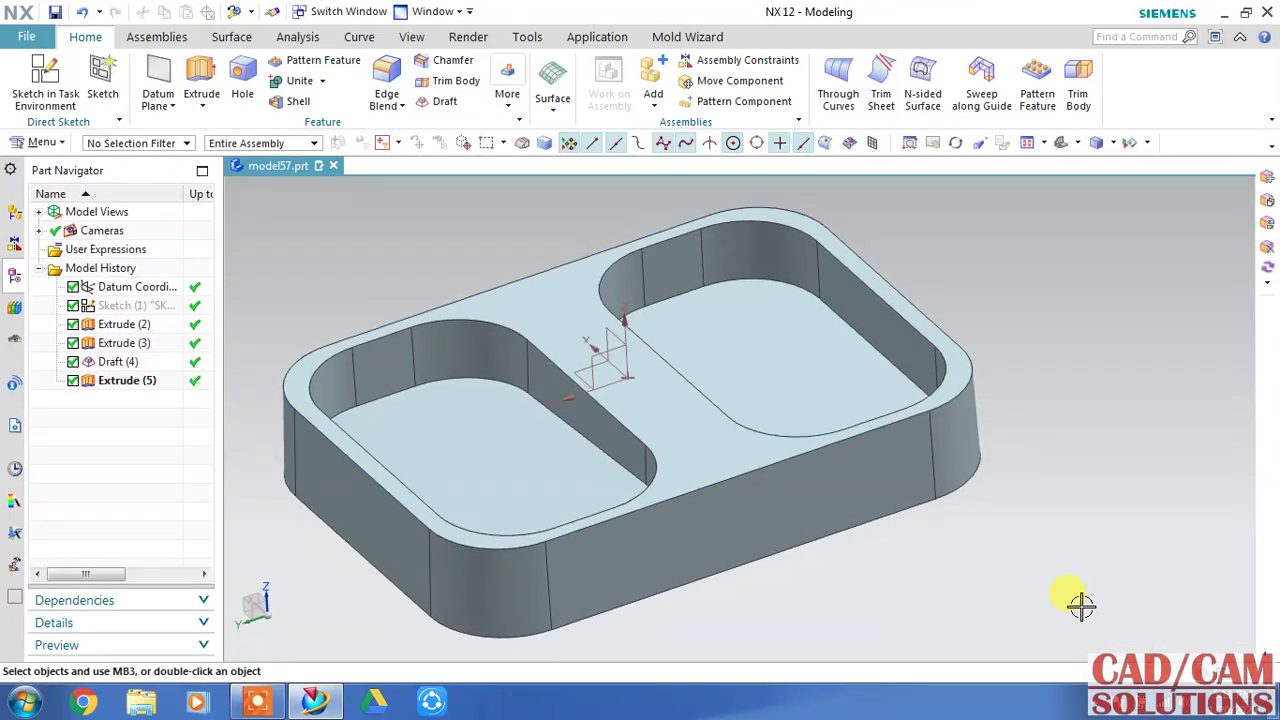
pyautogui.doubleClick(128, 381)
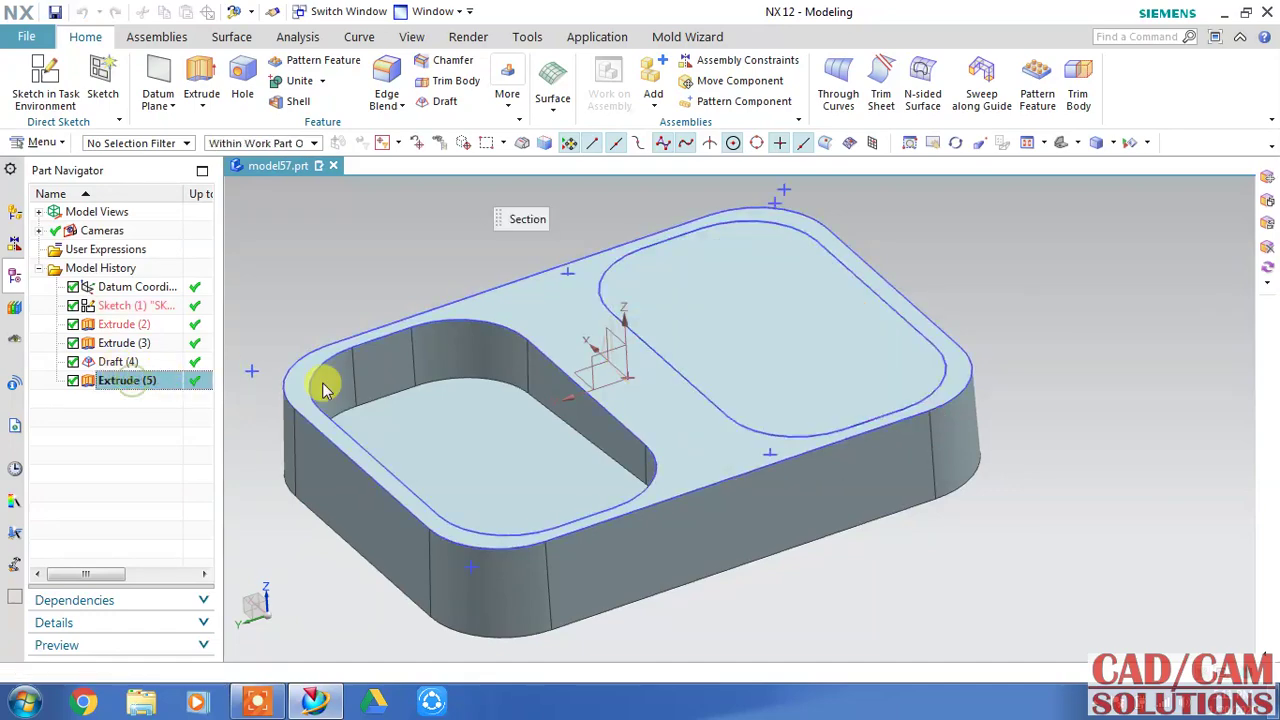
pyautogui.click(1150, 490)
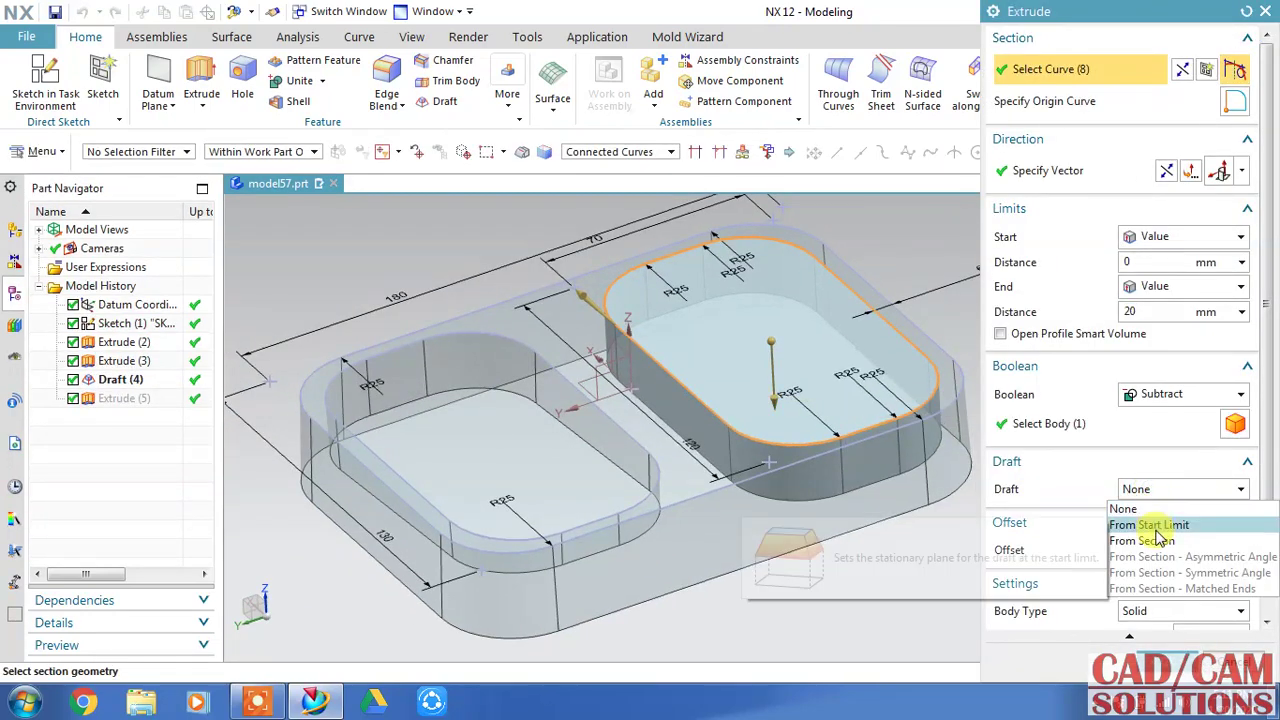
pyautogui.click(1155, 525)
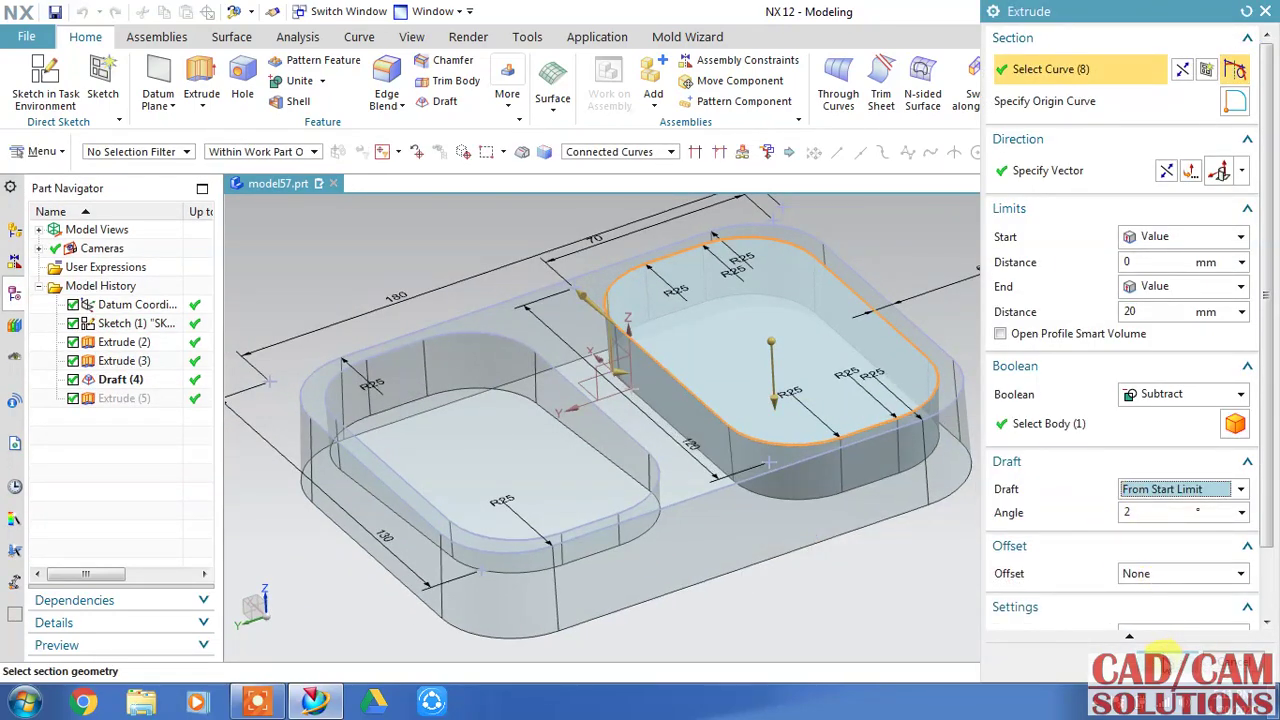
pyautogui.middleClick(986, 391)
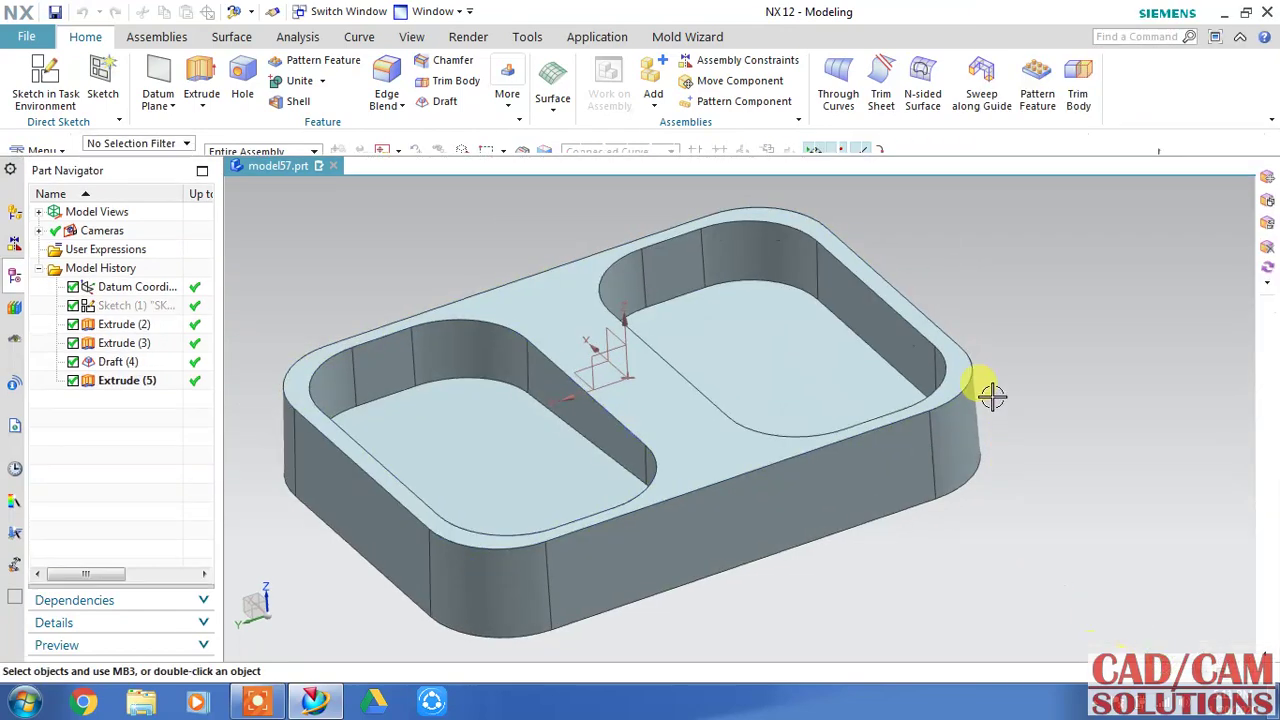
# Blend both pocket top loops and the tray's outer top loop with a 2 mm radius.
pyautogui.moveTo(1006, 314)
pyautogui.mouseDown(button='middle')
pyautogui.moveTo(1005, 350)
pyautogui.moveTo(1006, 263)
pyautogui.moveTo(986, 337)
pyautogui.mouseUp(button='middle')
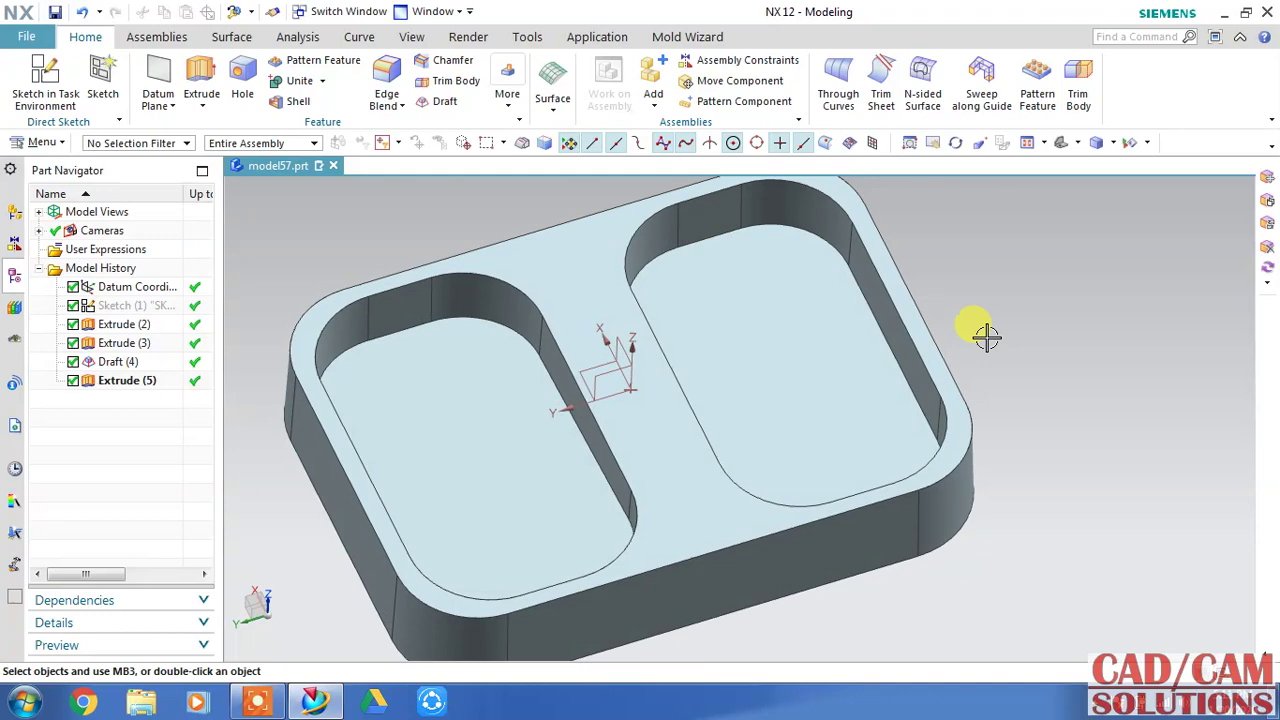
pyautogui.click(383, 90)
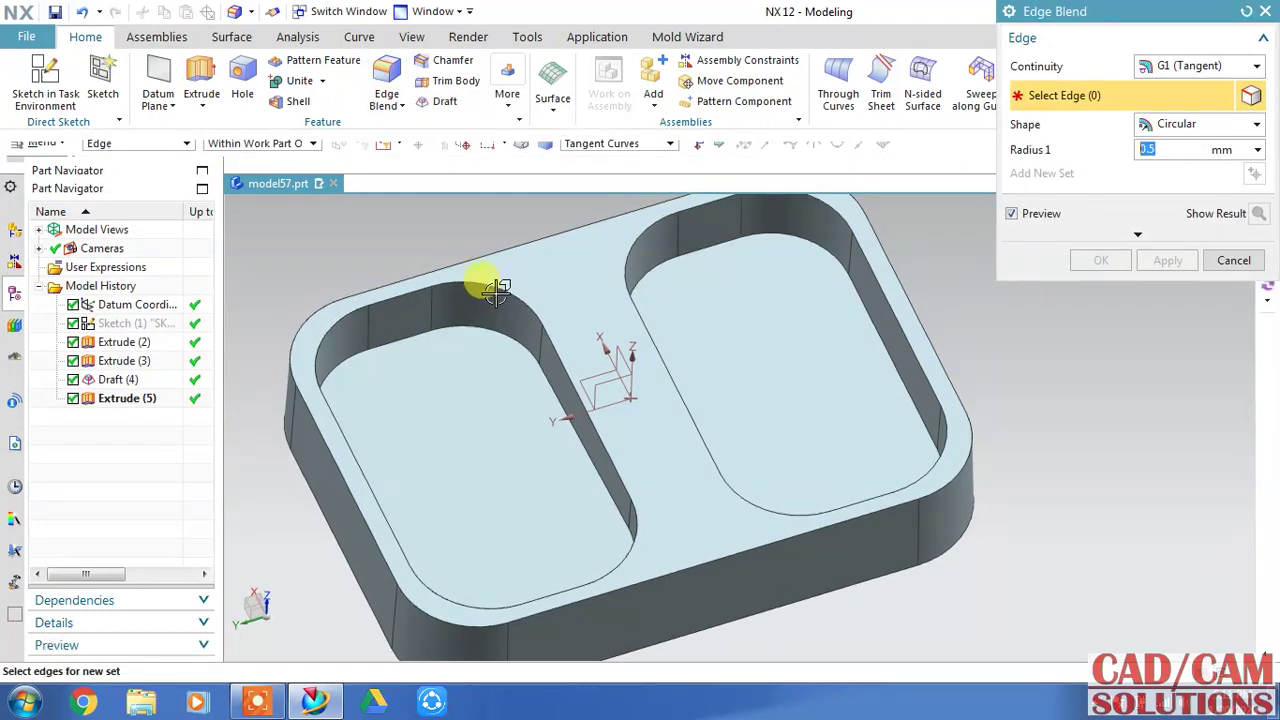
pyautogui.click(486, 279)
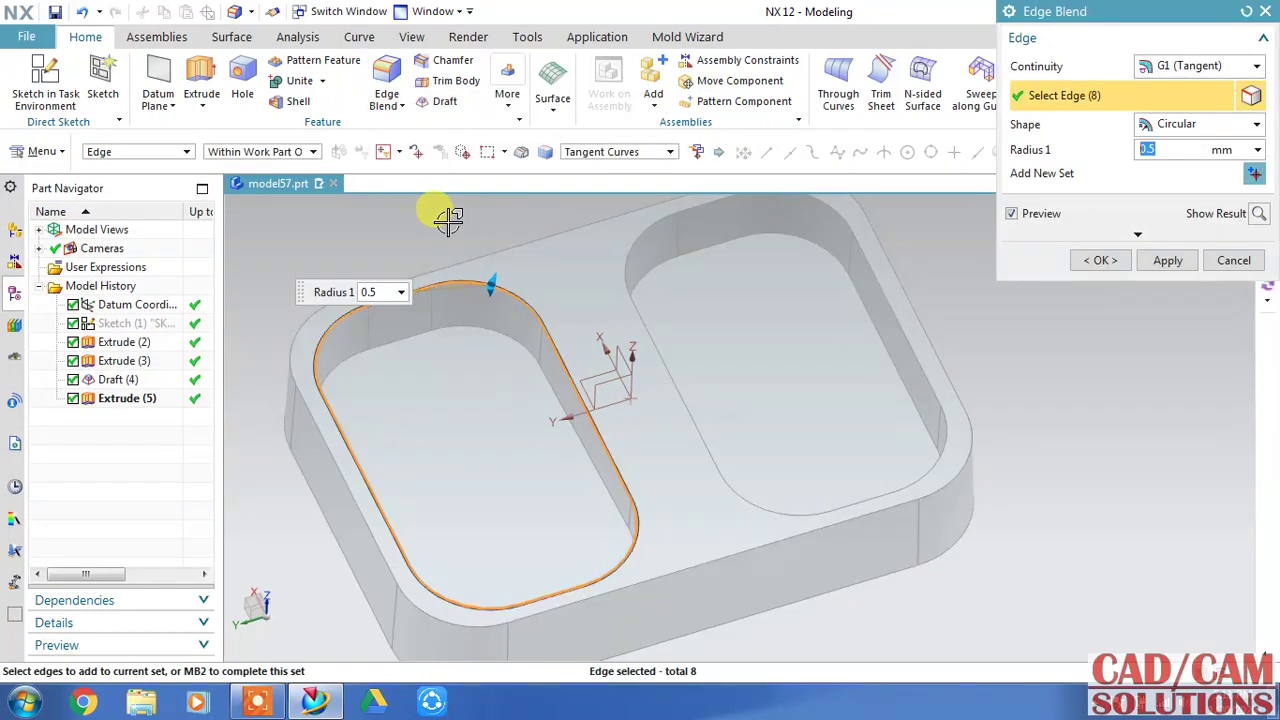
pyautogui.write('3')
pyautogui.write('2')
pyautogui.press('Return')
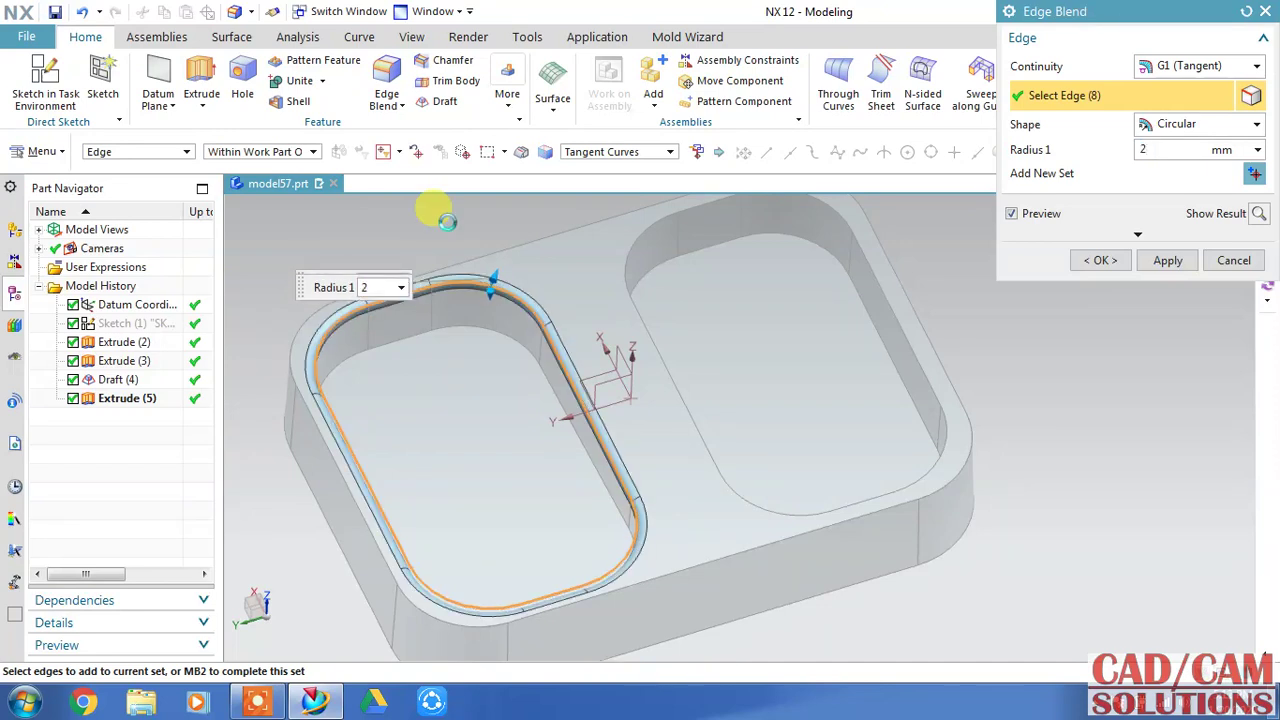
pyautogui.press('Return')
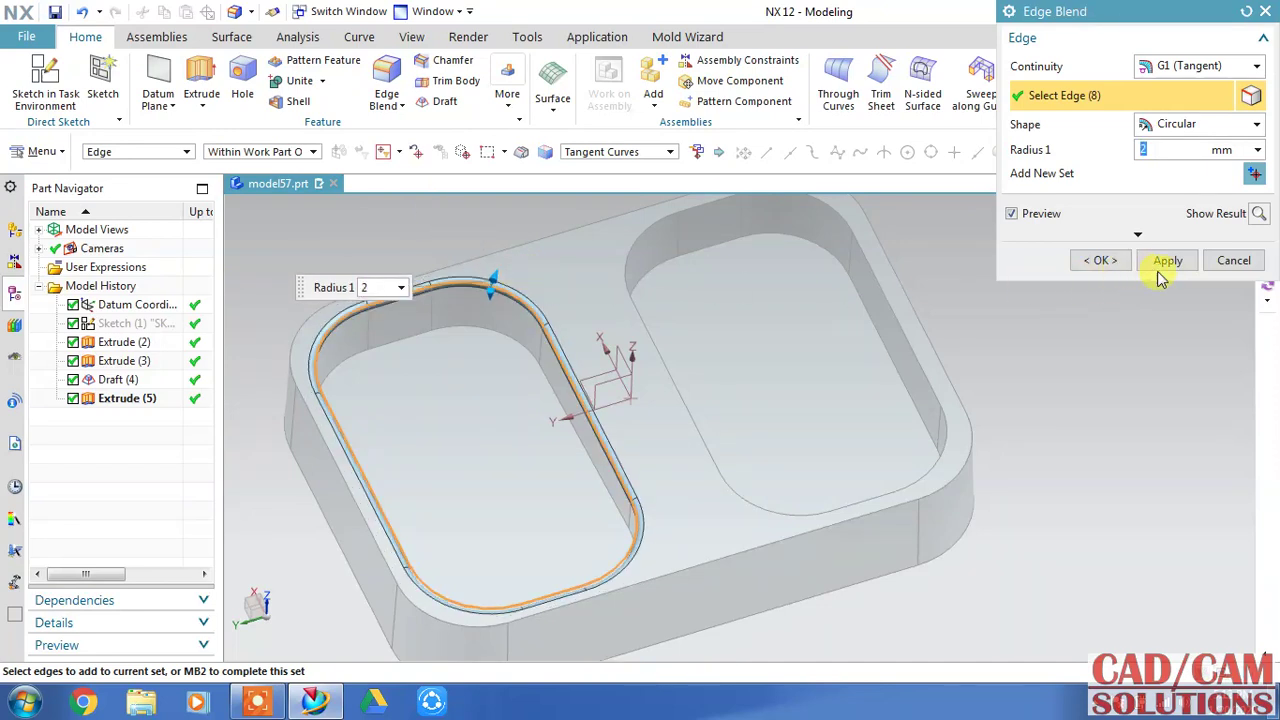
pyautogui.click(742, 236)
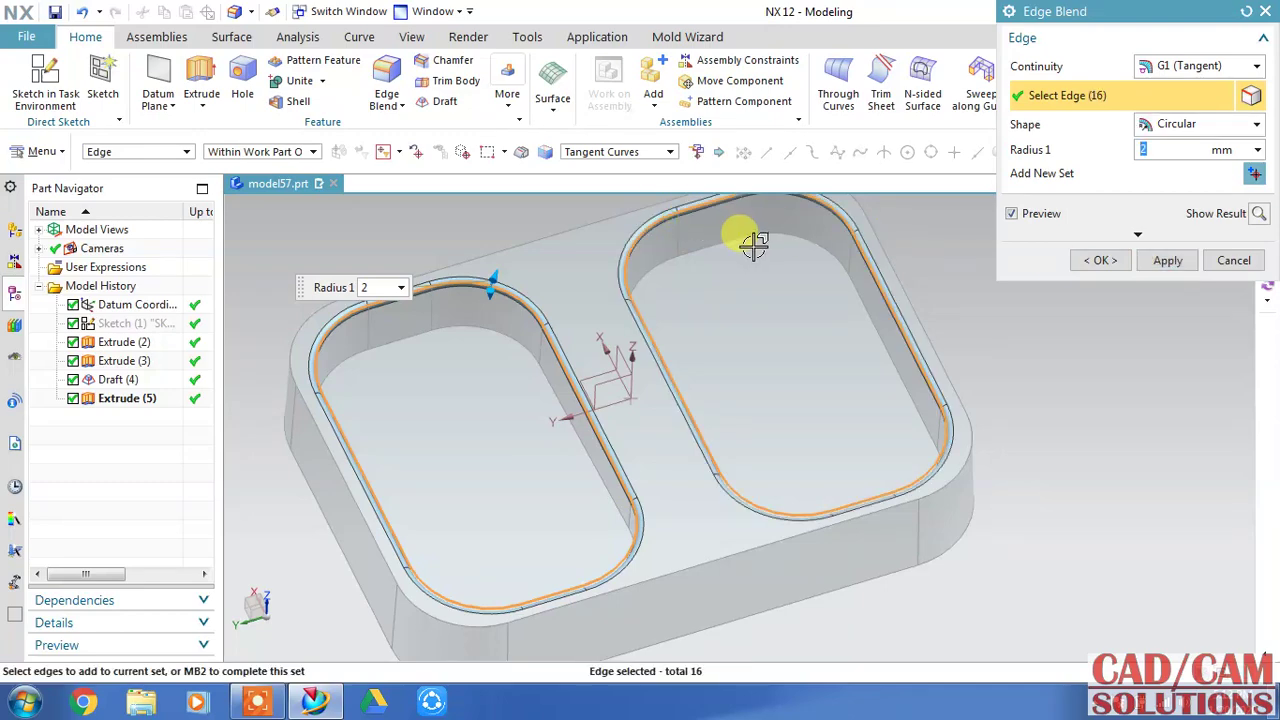
pyautogui.click(702, 563)
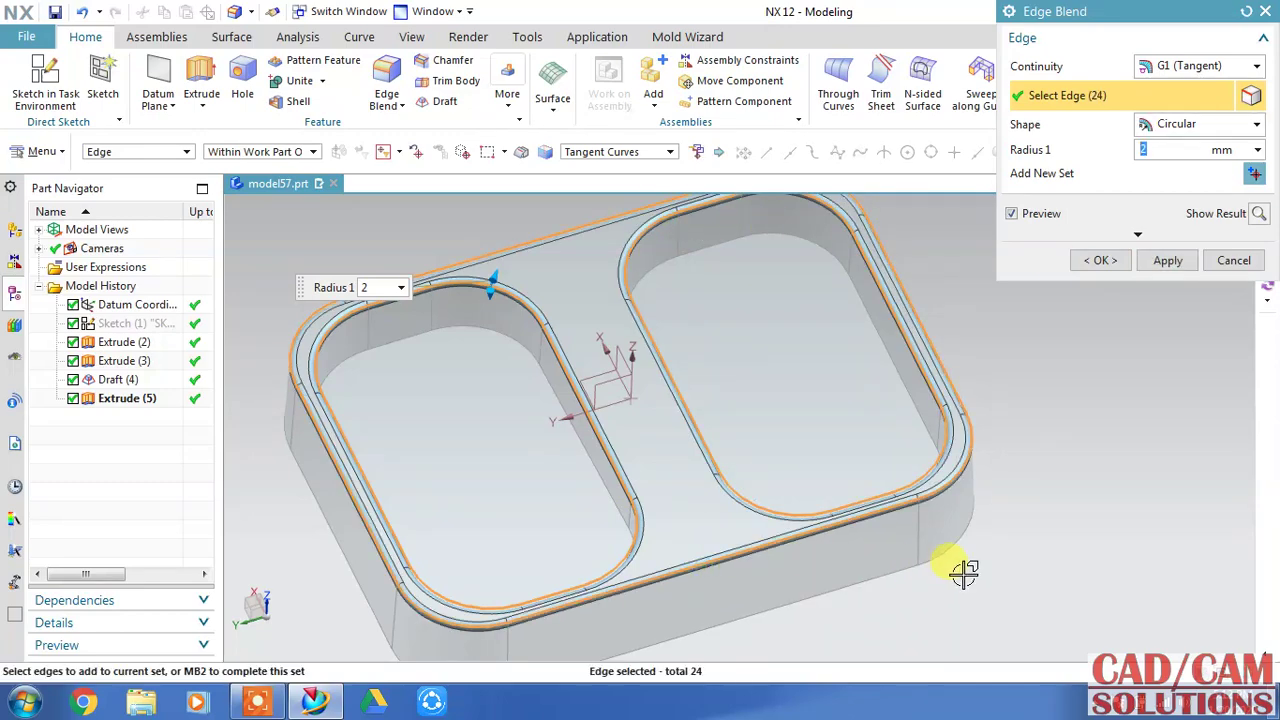
pyautogui.click(1100, 261)
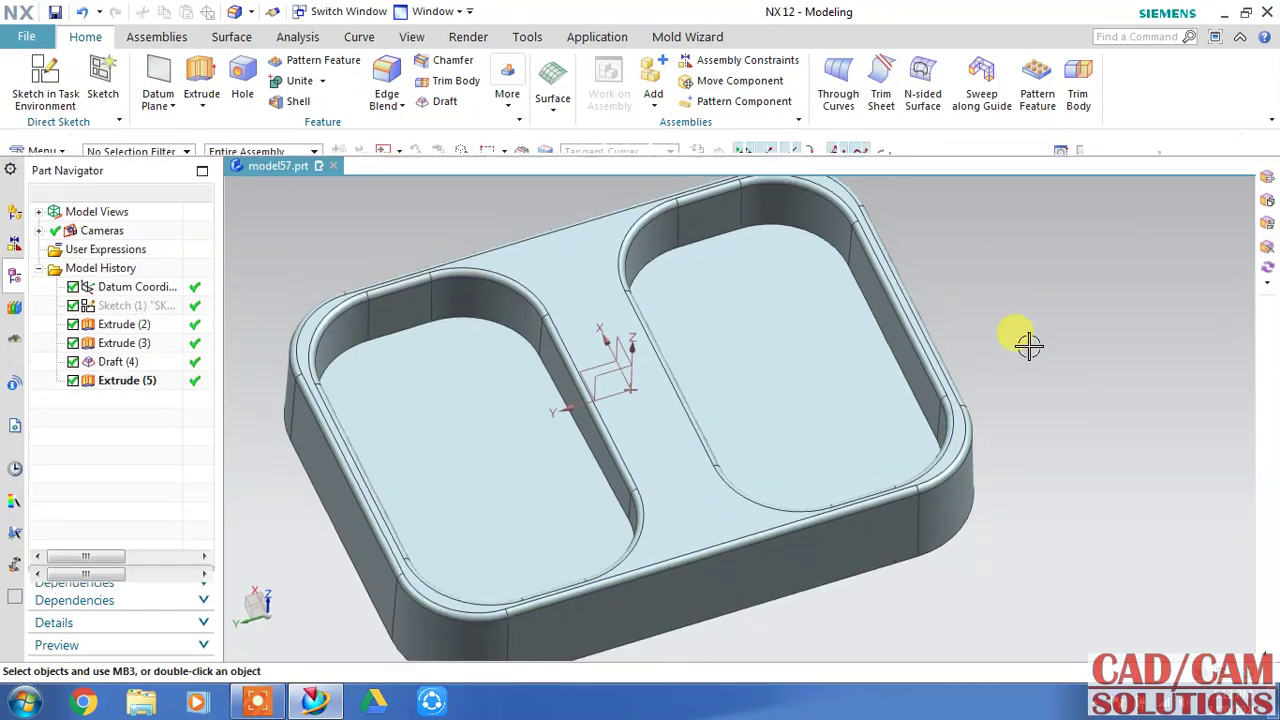
pyautogui.moveTo(1030, 328)
pyautogui.mouseDown(button='middle')
pyautogui.moveTo(1013, 340)
pyautogui.moveTo(1022, 334)
pyautogui.mouseUp(button='middle')
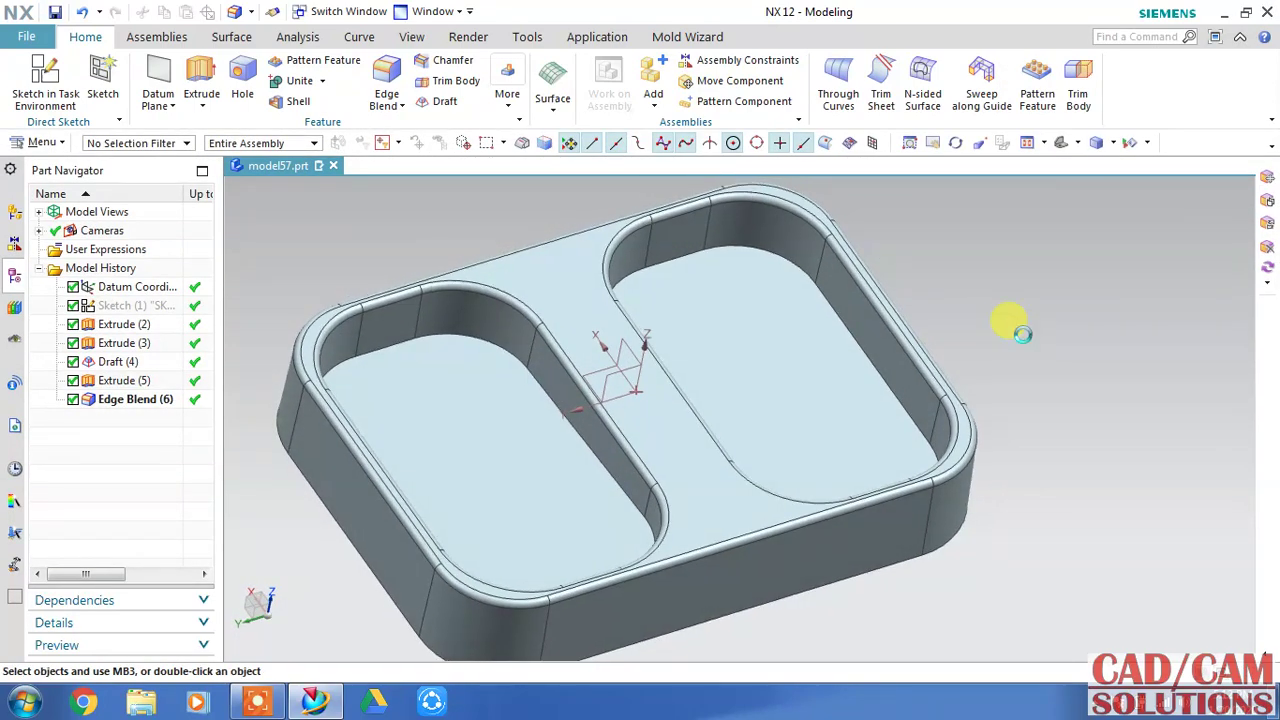
pyautogui.doubleClick(113, 305)
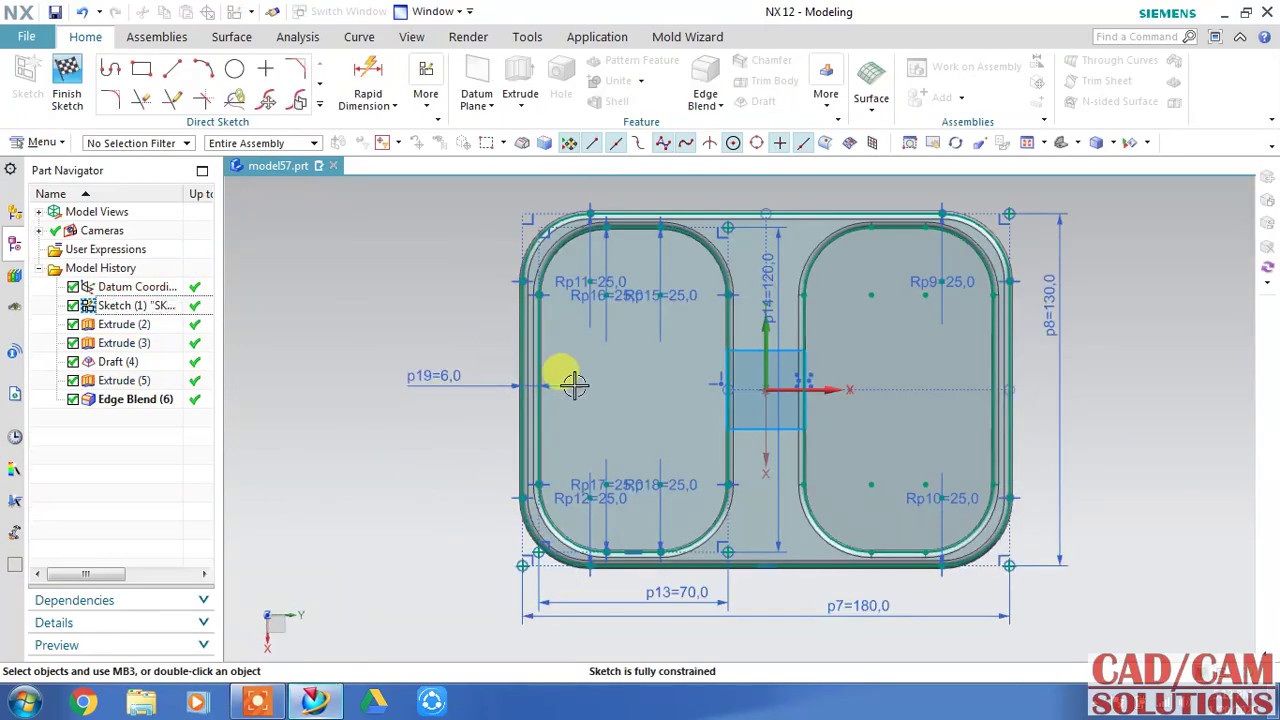
# Change p14 to 110, finish the sketch and hide its curves.
pyautogui.doubleClick(767, 290)
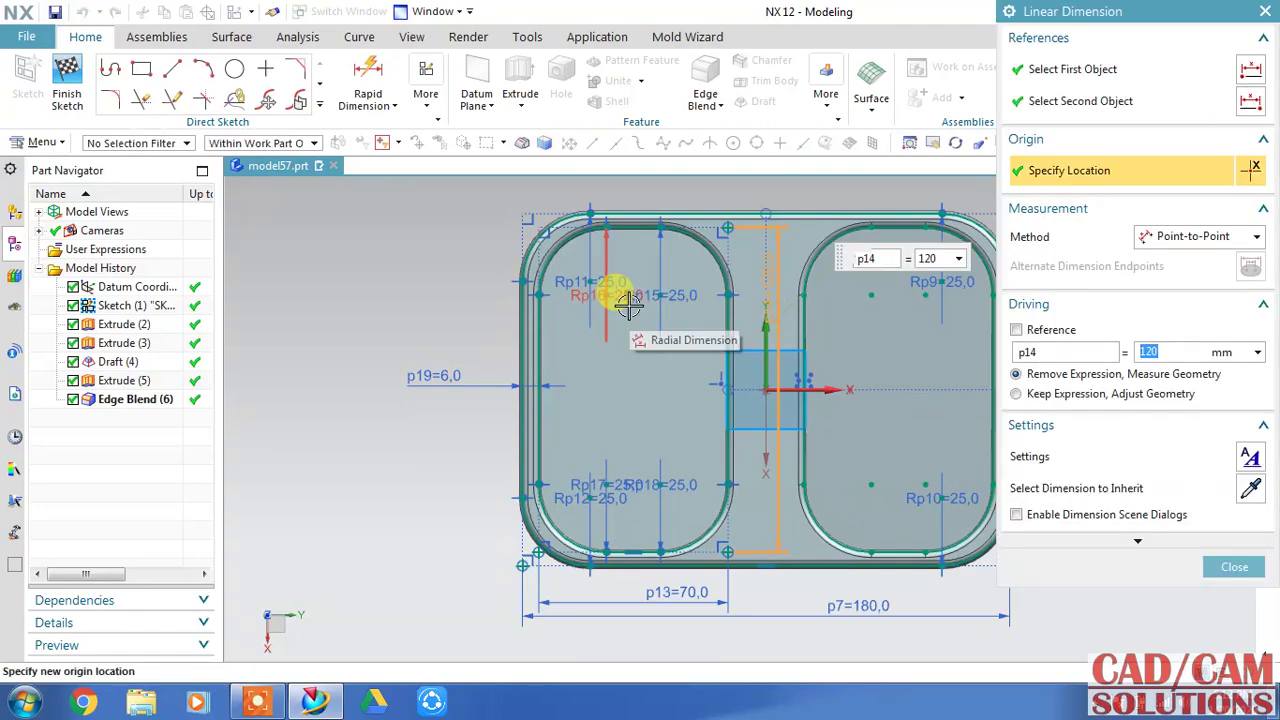
pyautogui.write('1')
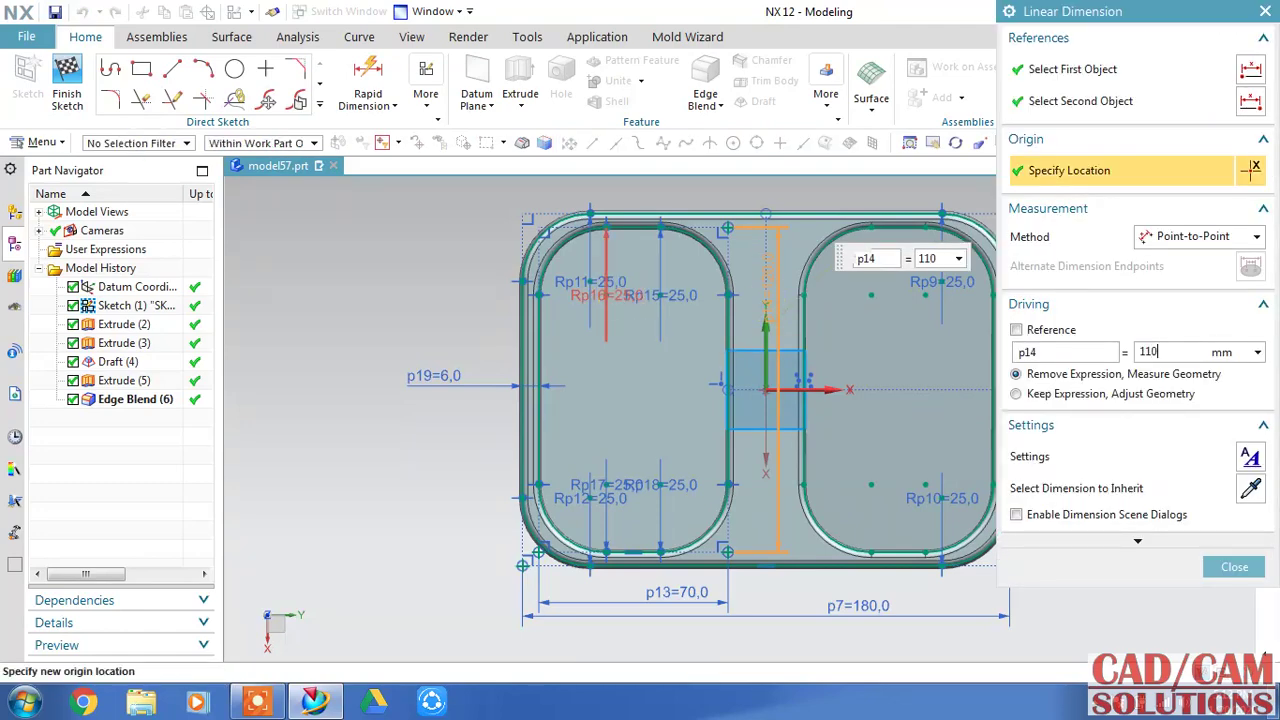
pyautogui.press('Return')
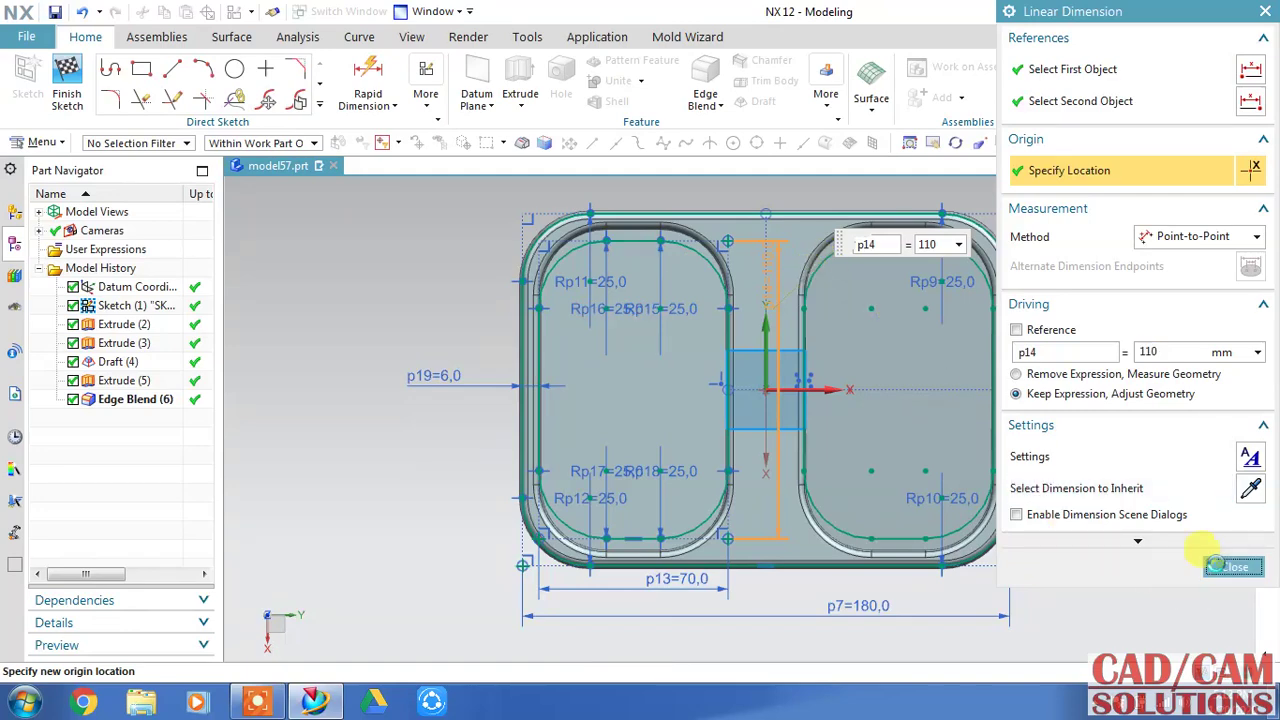
pyautogui.click(1213, 565)
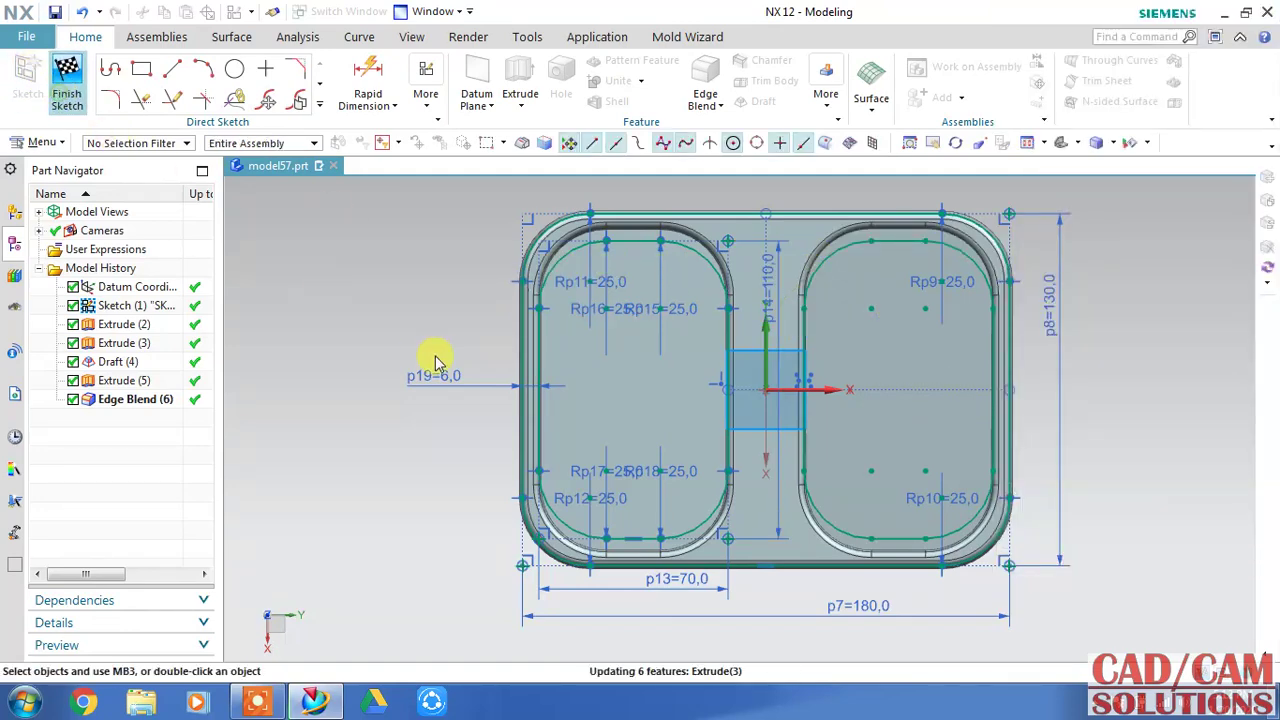
pyautogui.hotkey('ctrl', 'q')
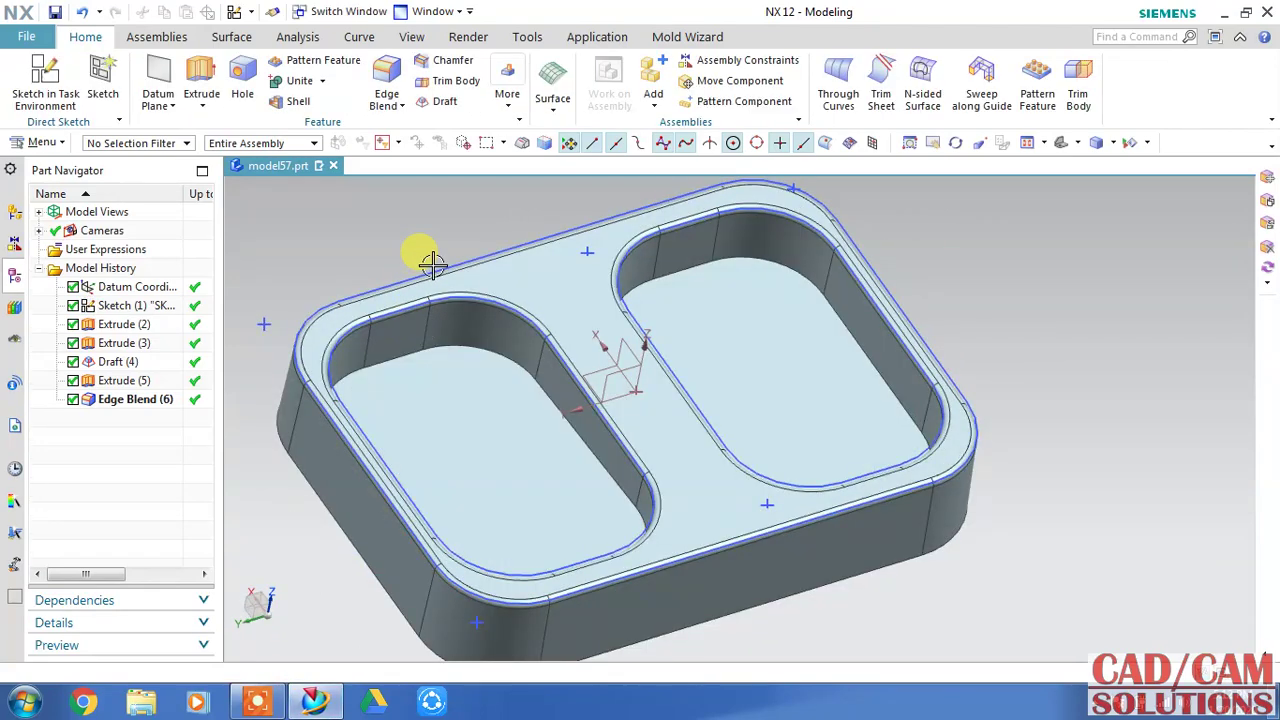
pyautogui.click(432, 263)
pyautogui.hotkey('ctrl', 'b')
pyautogui.moveTo(944, 287)
pyautogui.mouseDown(button='middle')
pyautogui.moveTo(929, 300)
pyautogui.moveTo(936, 292)
pyautogui.mouseUp(button='middle')
# Reopen Sketch (1), change p14 to 115 and finish the sketch.
pyautogui.doubleClick(139, 310)
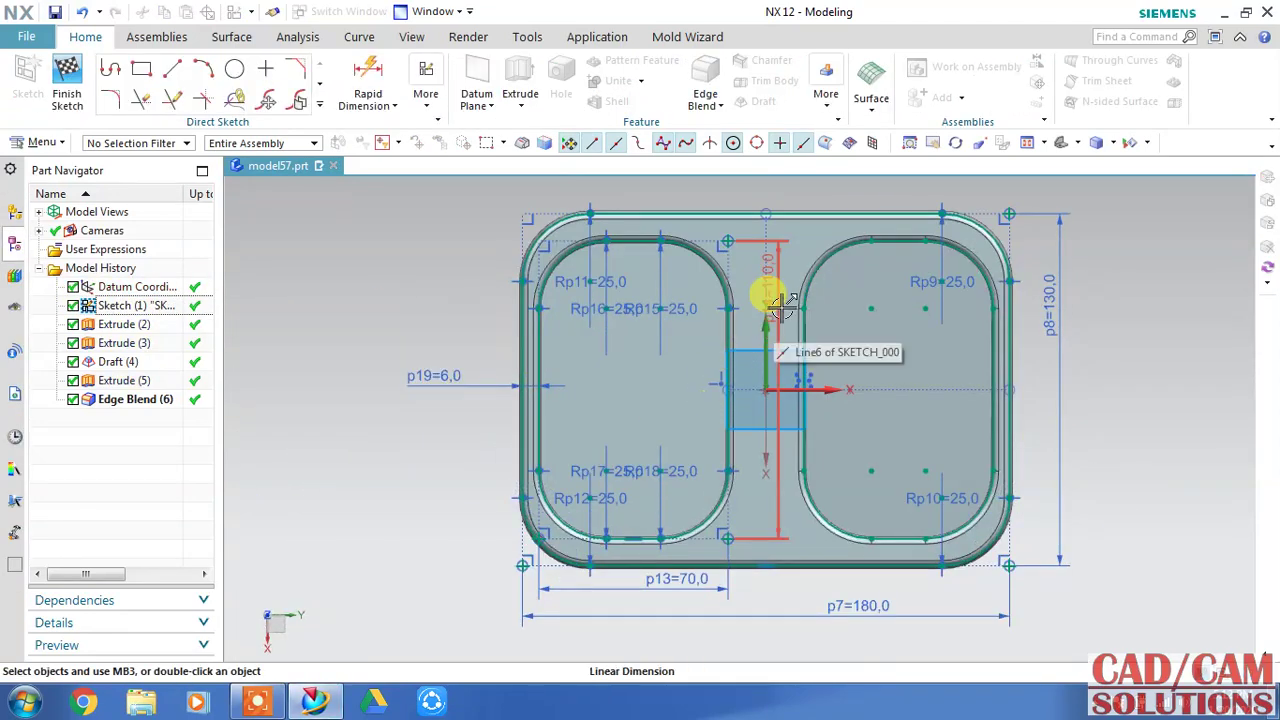
pyautogui.doubleClick(779, 305)
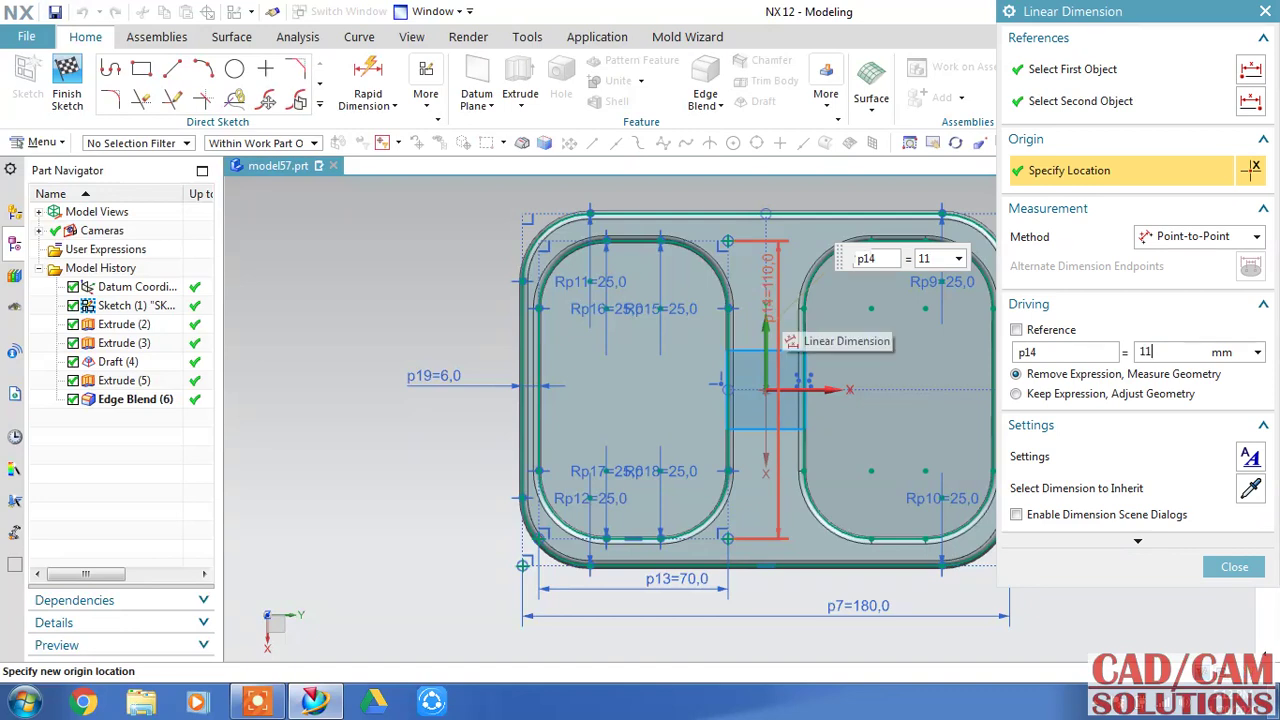
pyautogui.write('115')
pyautogui.press('Return')
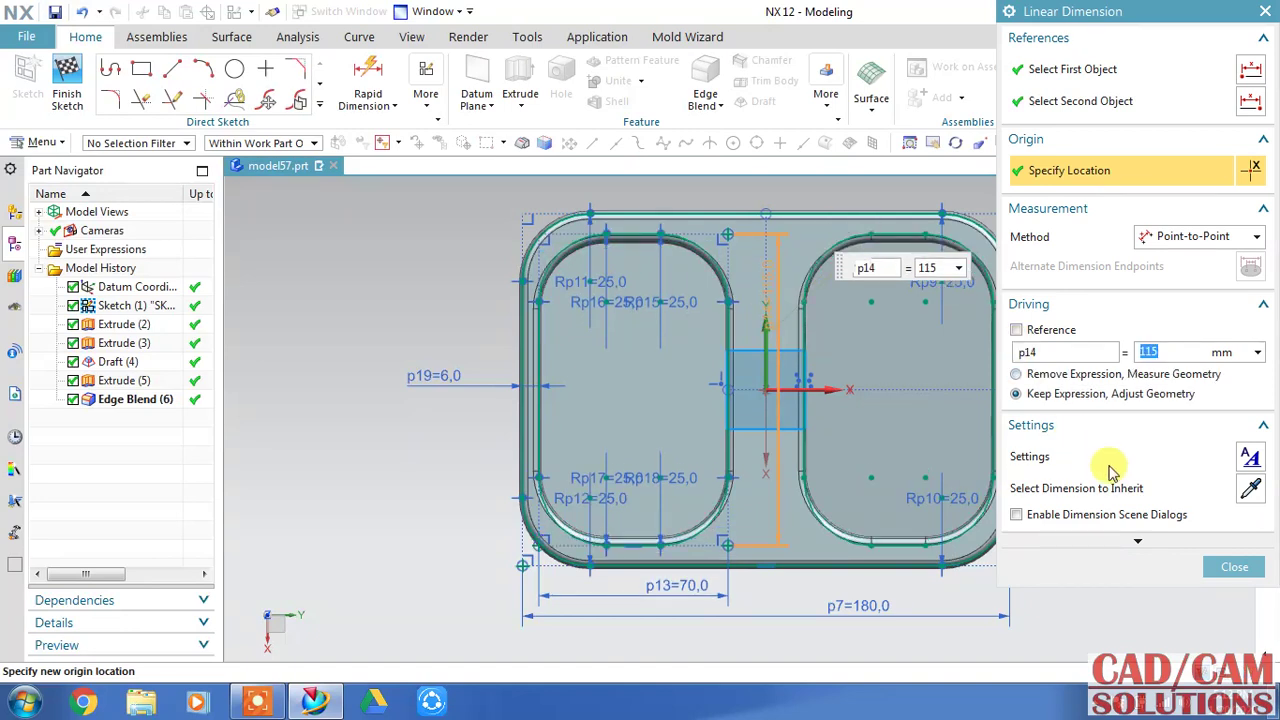
pyautogui.click(1234, 567)
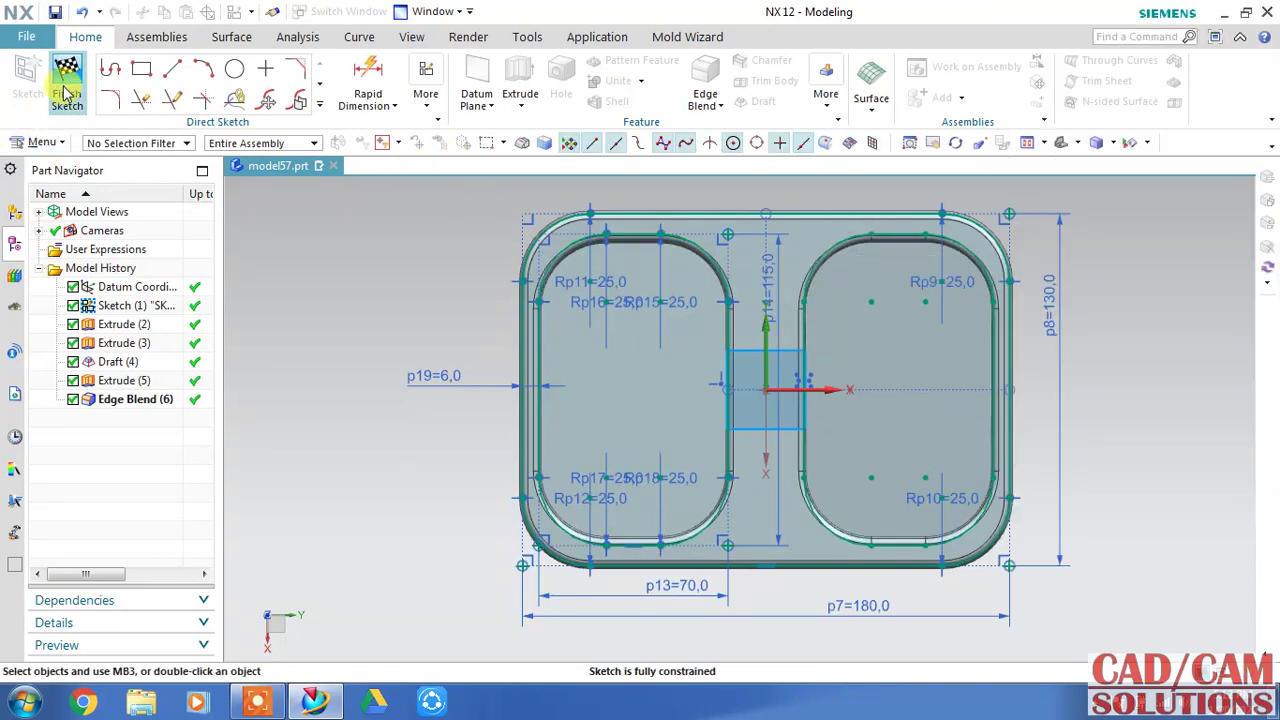
pyautogui.click(67, 85)
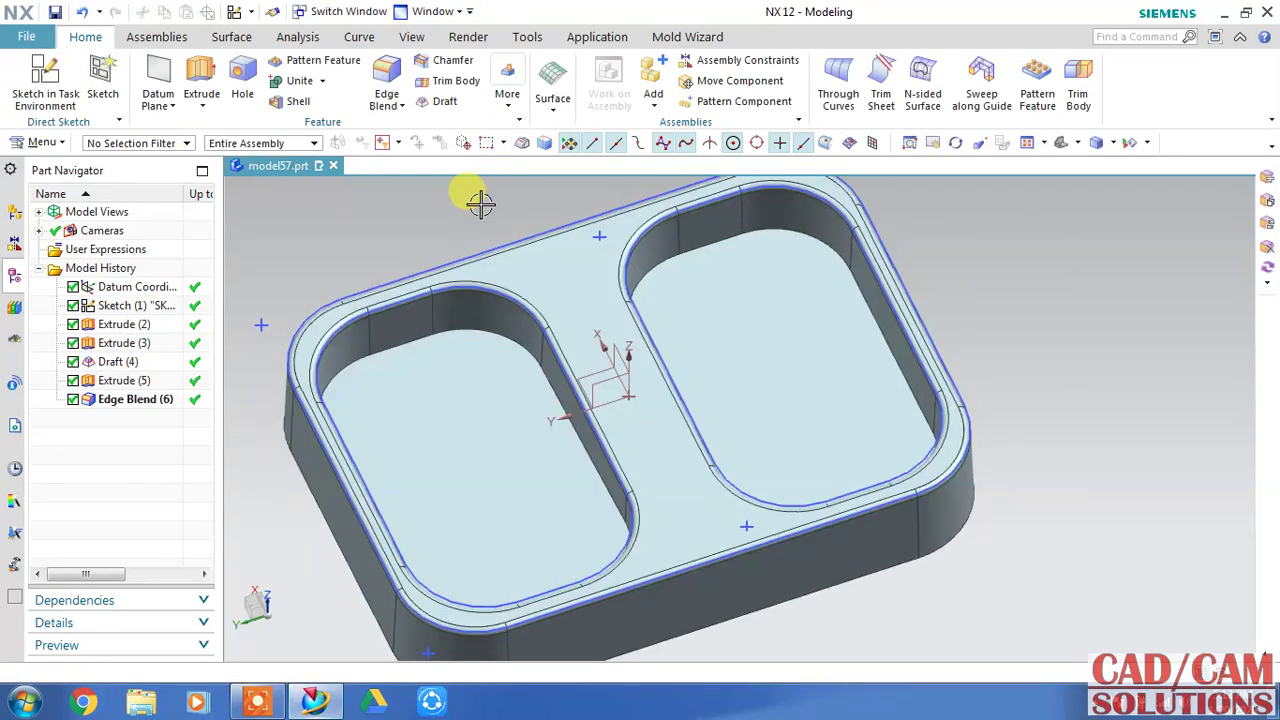
# Save the tray part.
pyautogui.click(55, 12)
pyautogui.click(605, 292)
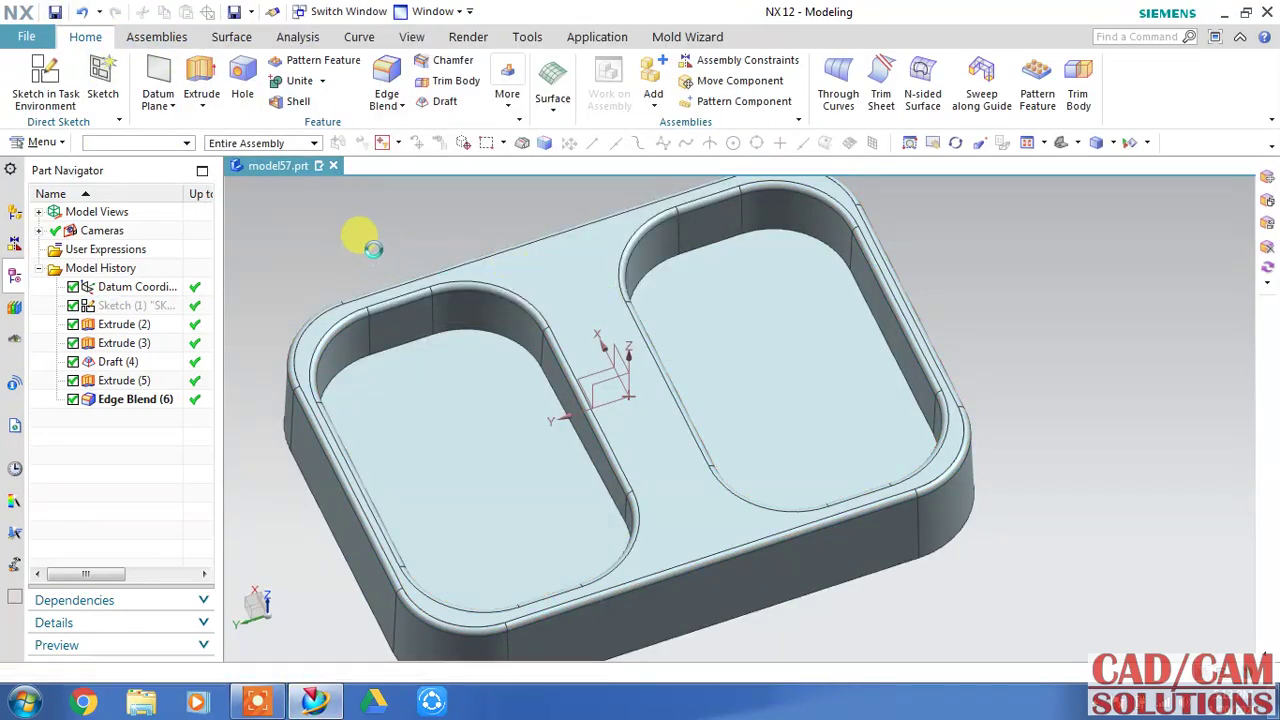
pyautogui.moveTo(450, 285)
pyautogui.mouseDown(button='middle')
pyautogui.moveTo(449, 243)
pyautogui.moveTo(460, 255)
pyautogui.mouseUp(button='middle')
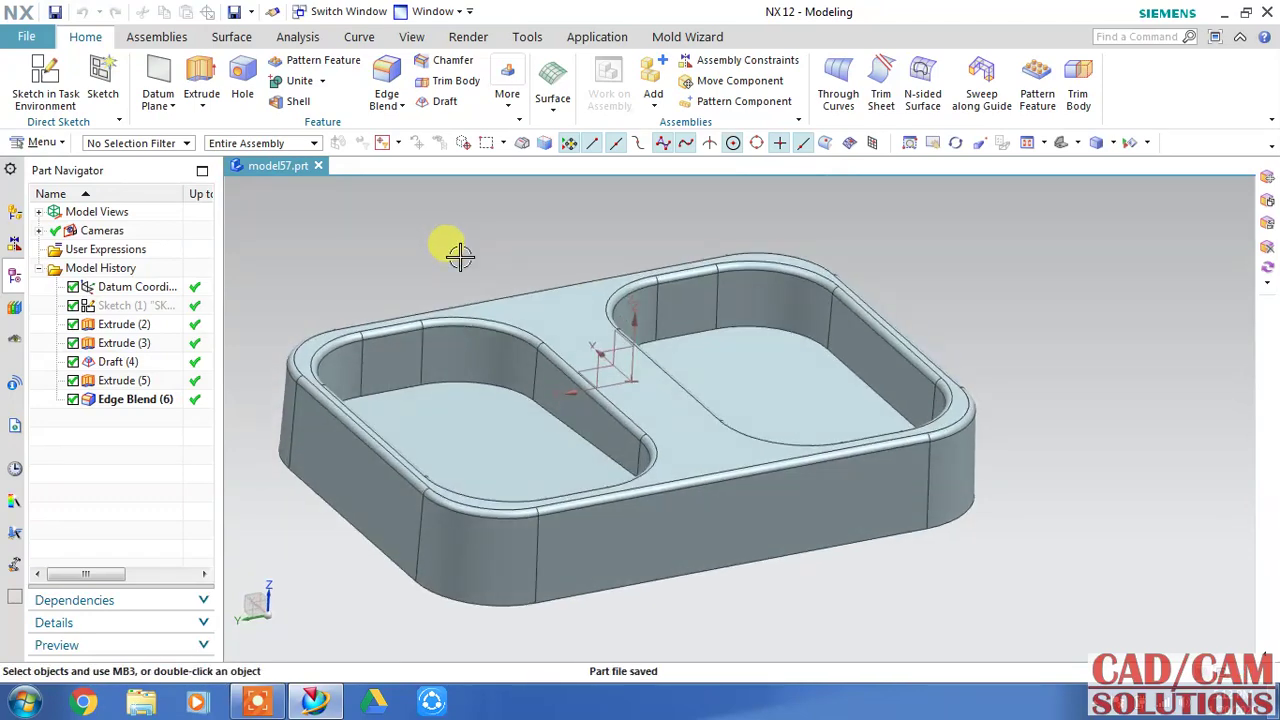
# Create a new sketch on the datum XY plane.
pyautogui.click(45, 75)
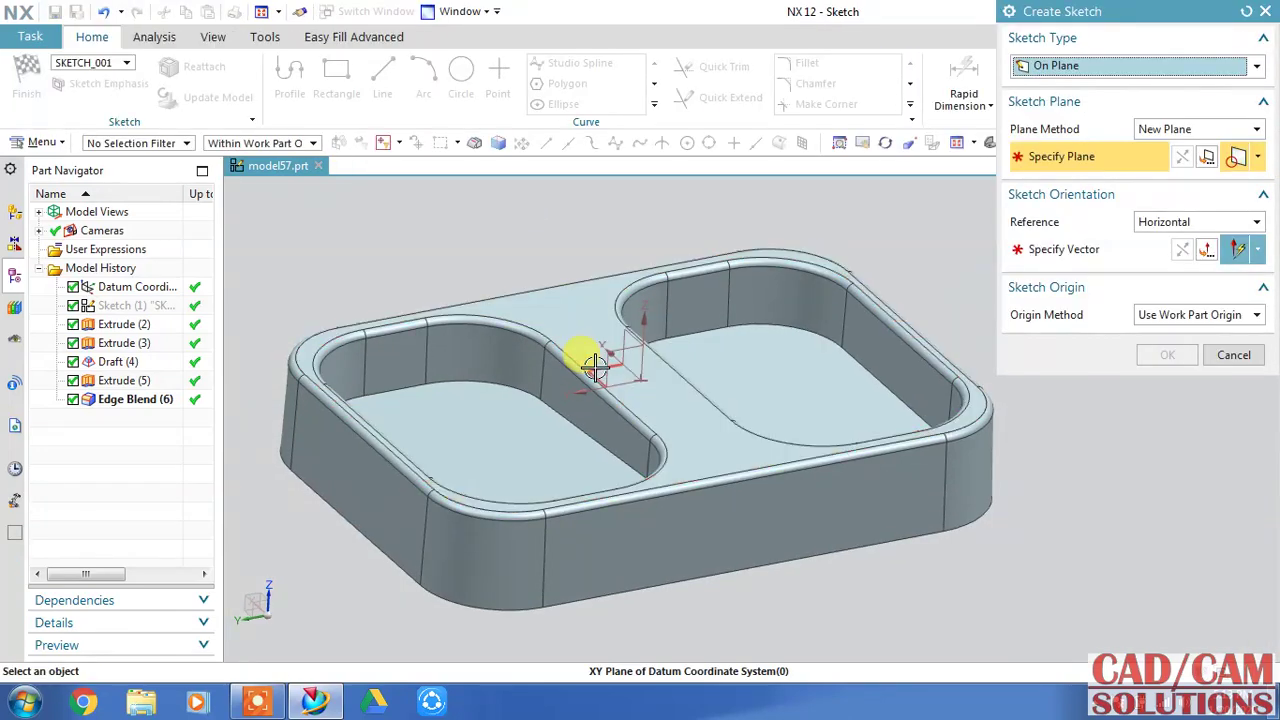
pyautogui.click(608, 350)
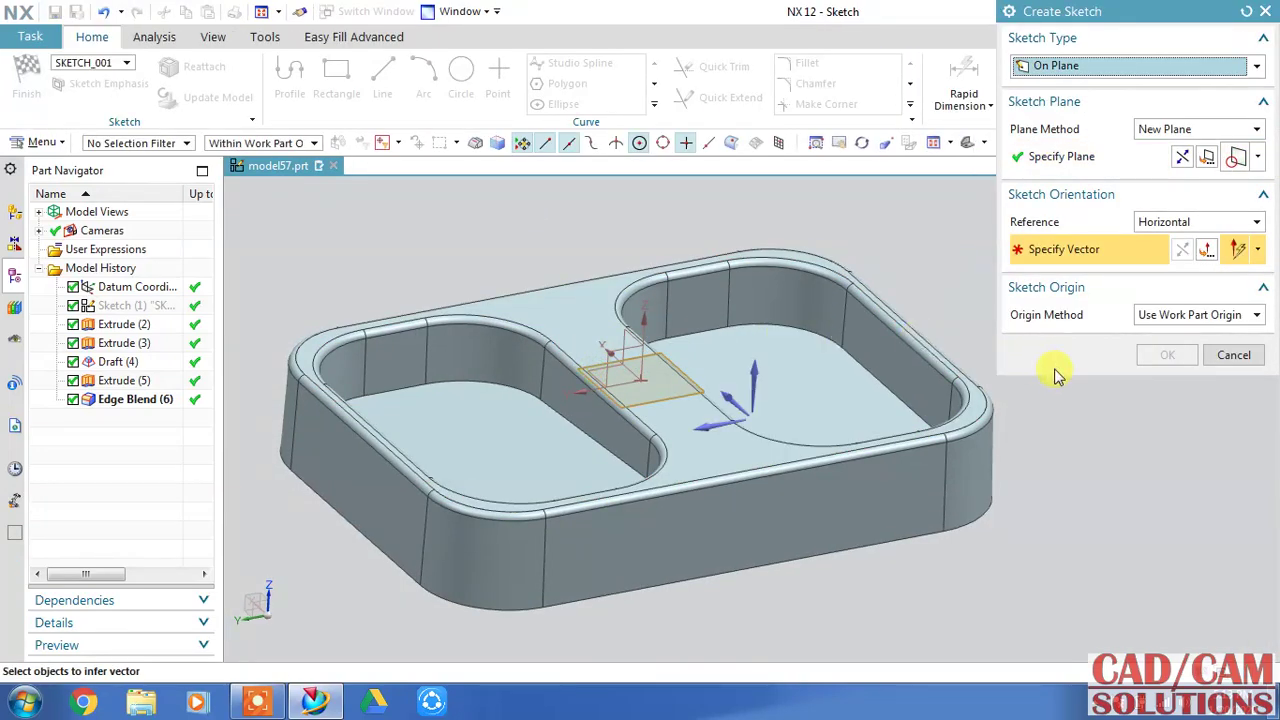
pyautogui.click(700, 420)
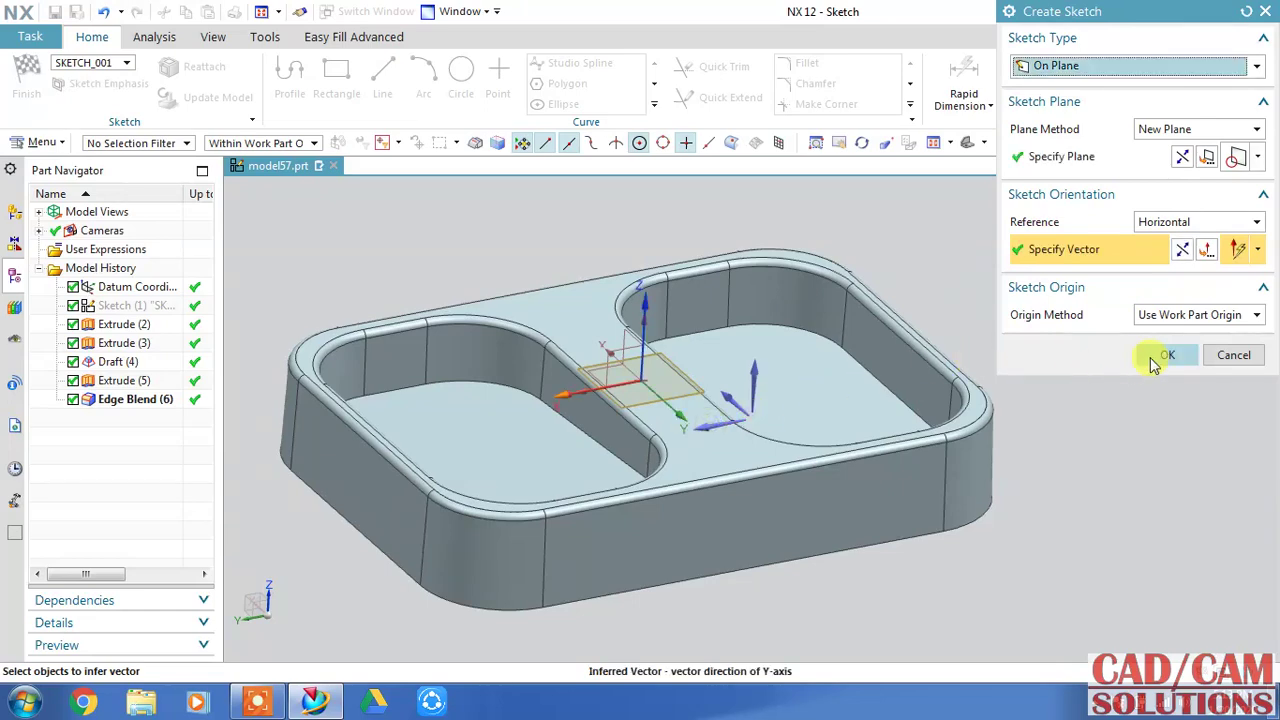
pyautogui.moveTo(1037, 441)
pyautogui.mouseDown(button='middle')
pyautogui.moveTo(1028, 423)
pyautogui.moveTo(1023, 434)
pyautogui.mouseUp(button='middle')
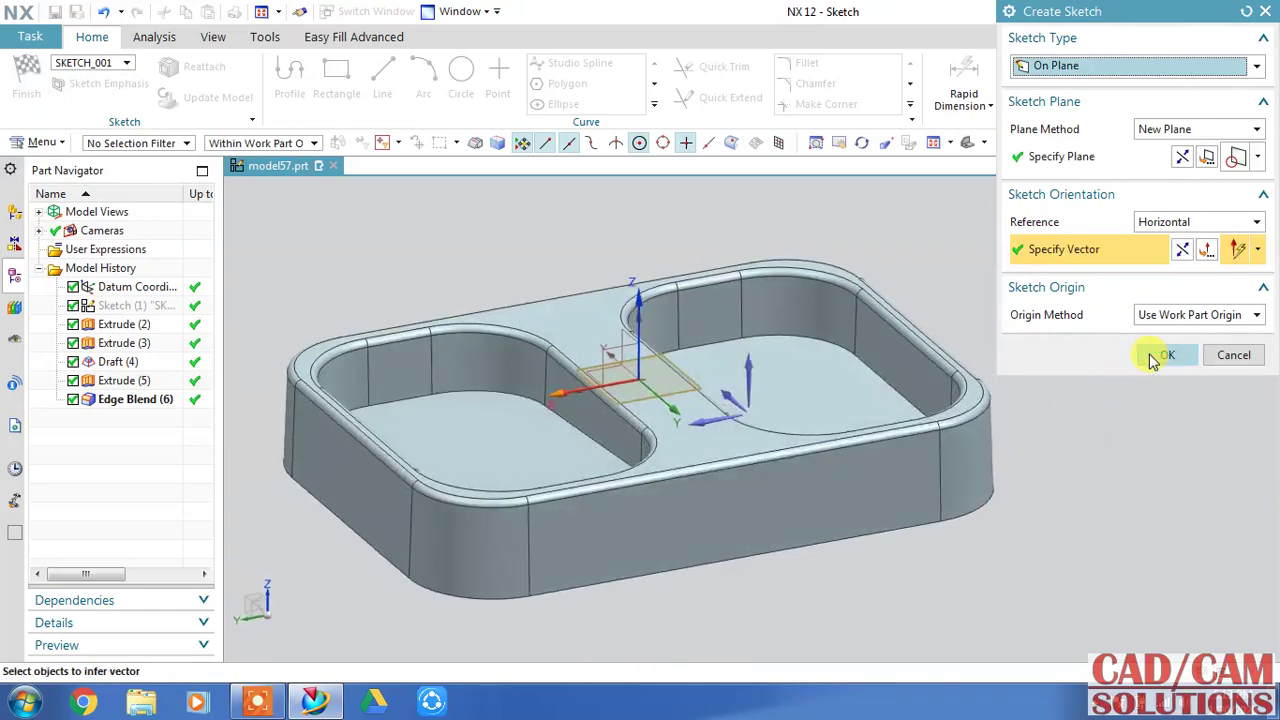
pyautogui.click(1167, 355)
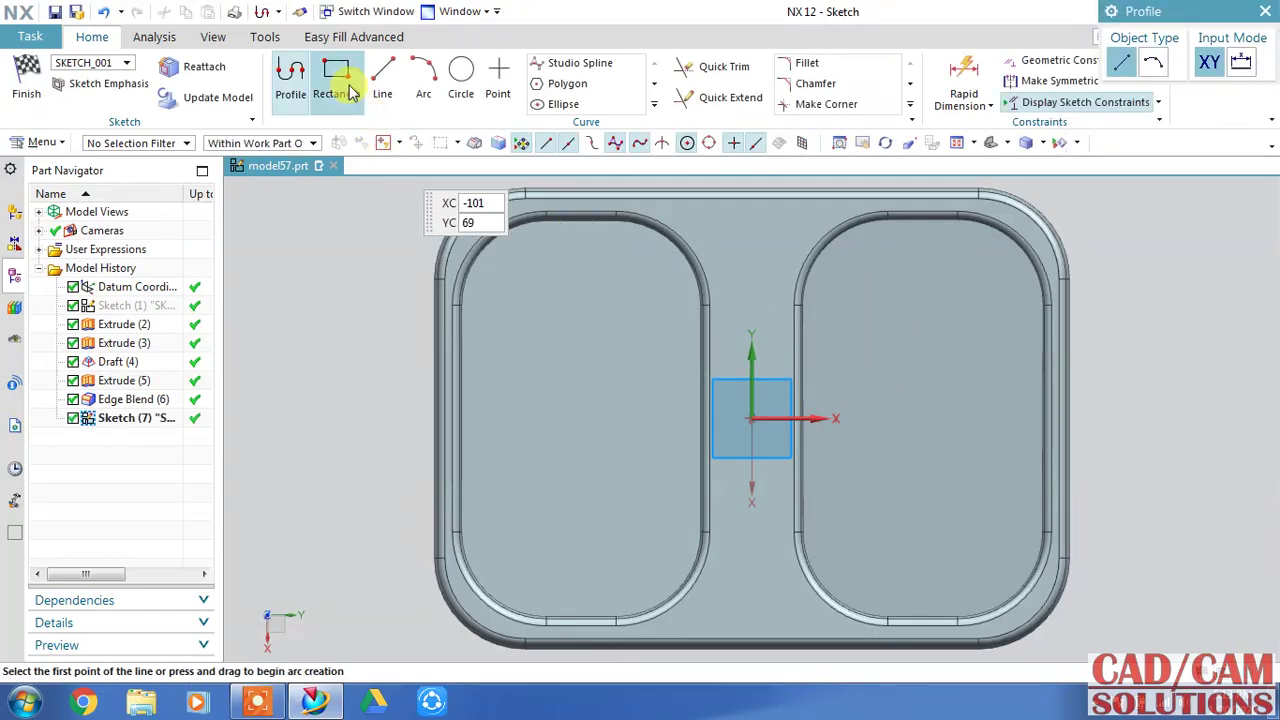
# Draw a tall, narrow rectangle centred on the sketch origin.
pyautogui.click(338, 75)
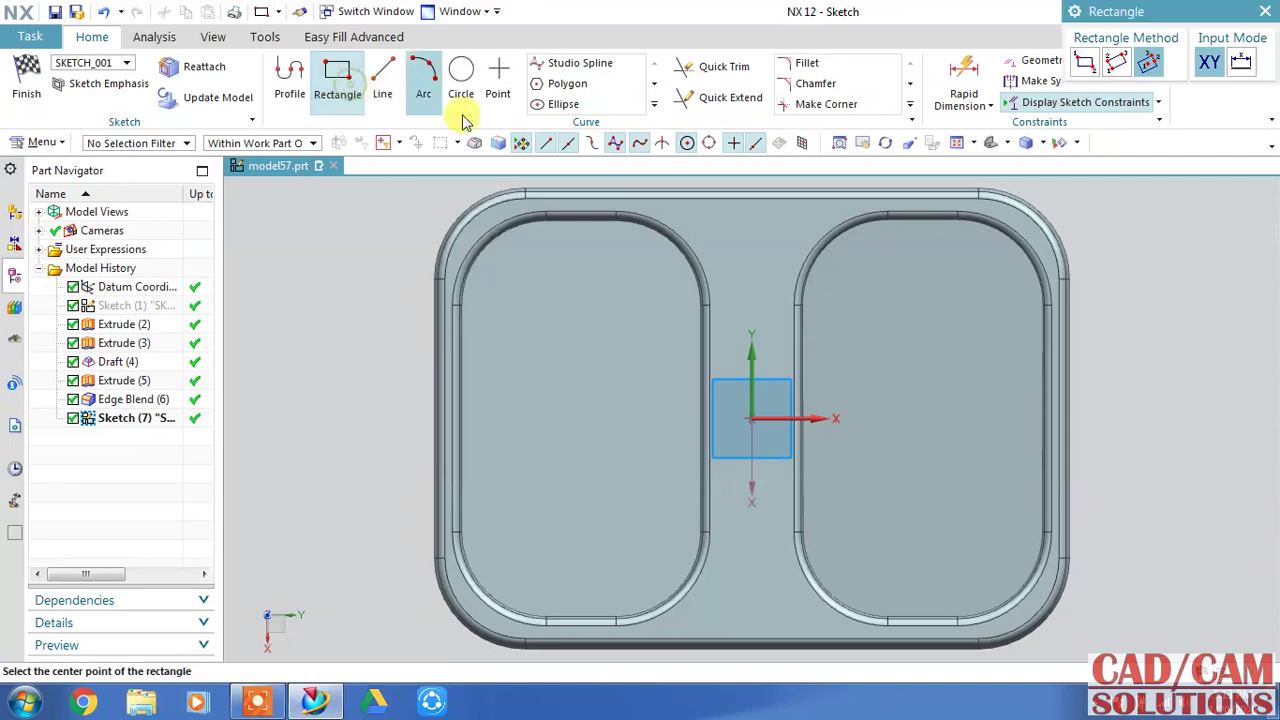
pyautogui.click(754, 414)
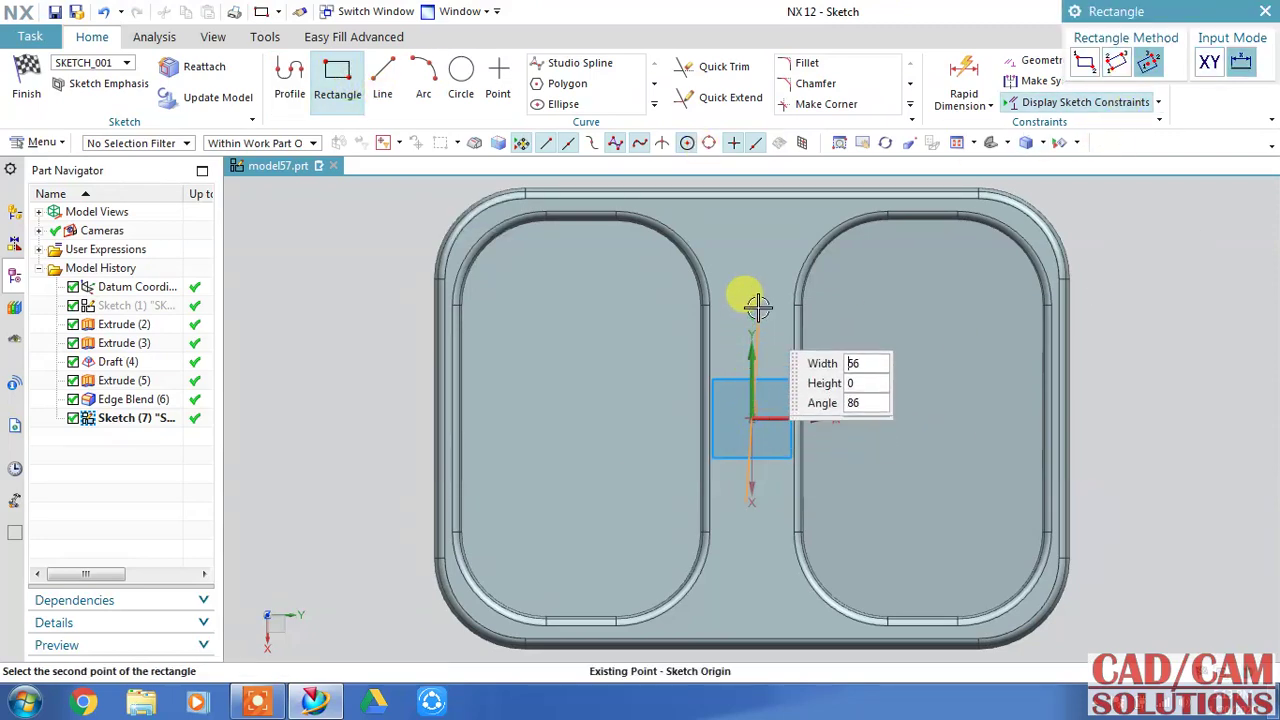
pyautogui.click(751, 237)
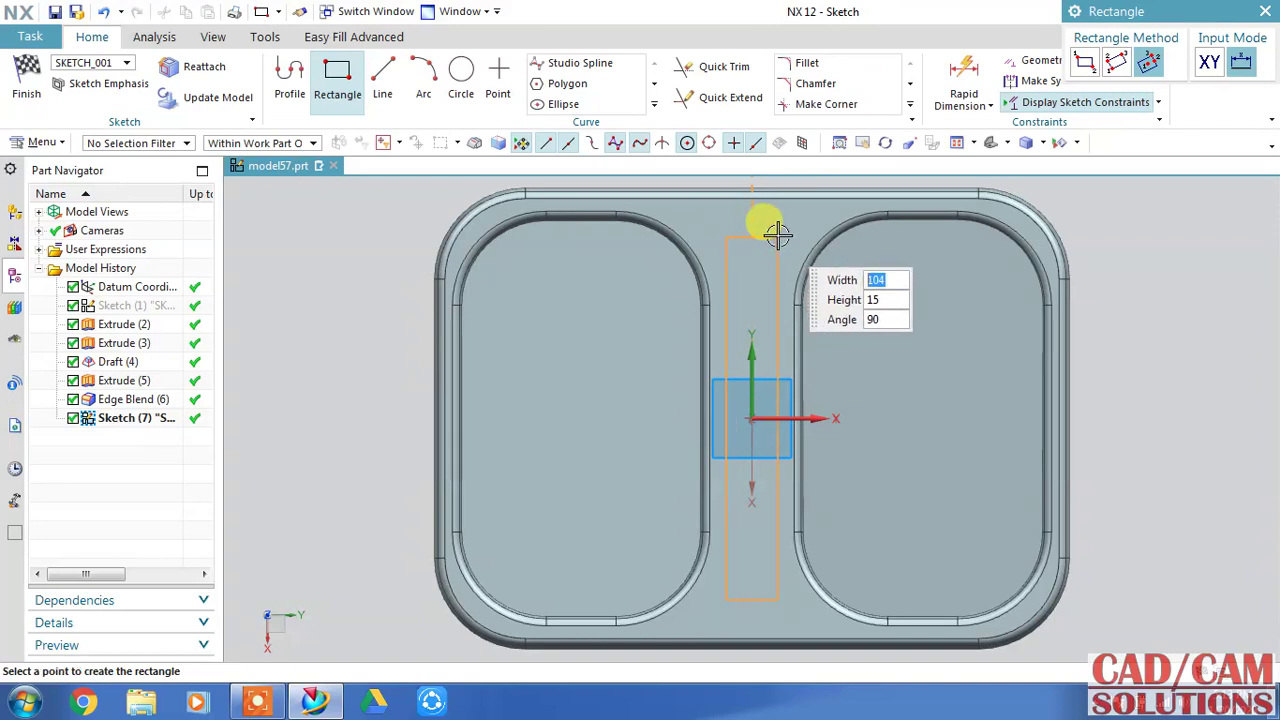
pyautogui.click(790, 234)
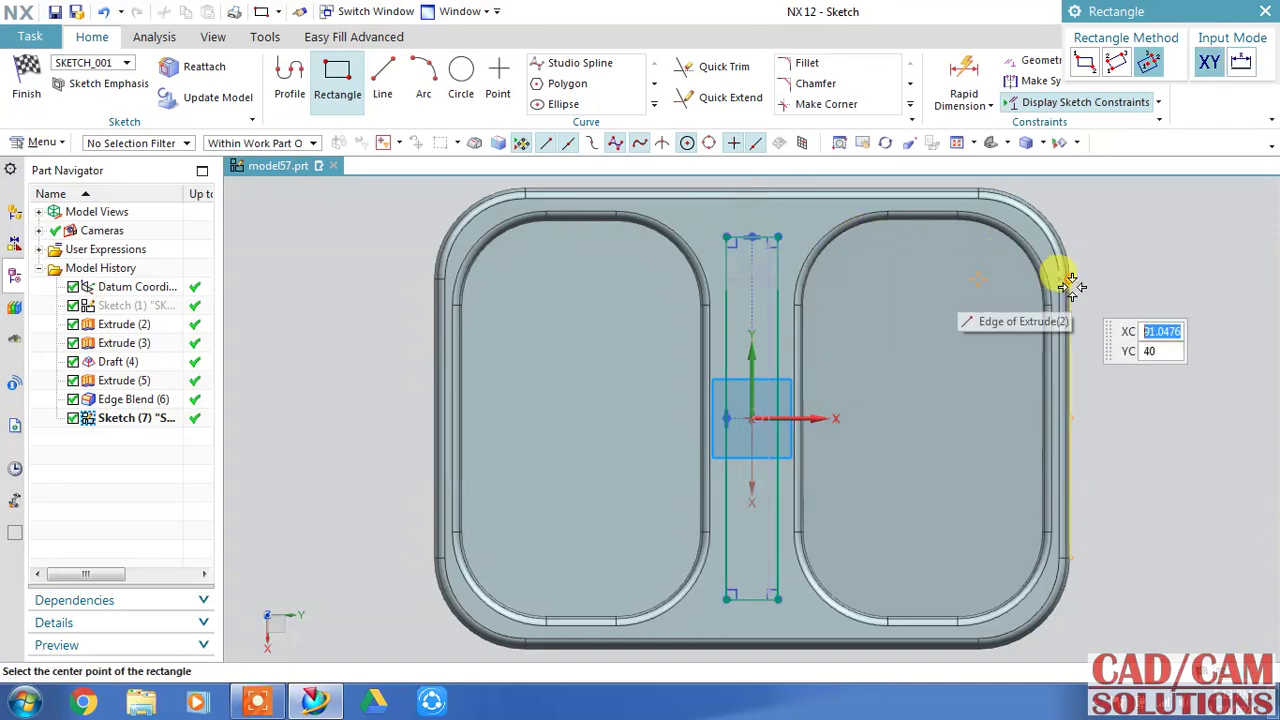
pyautogui.press('Escape')
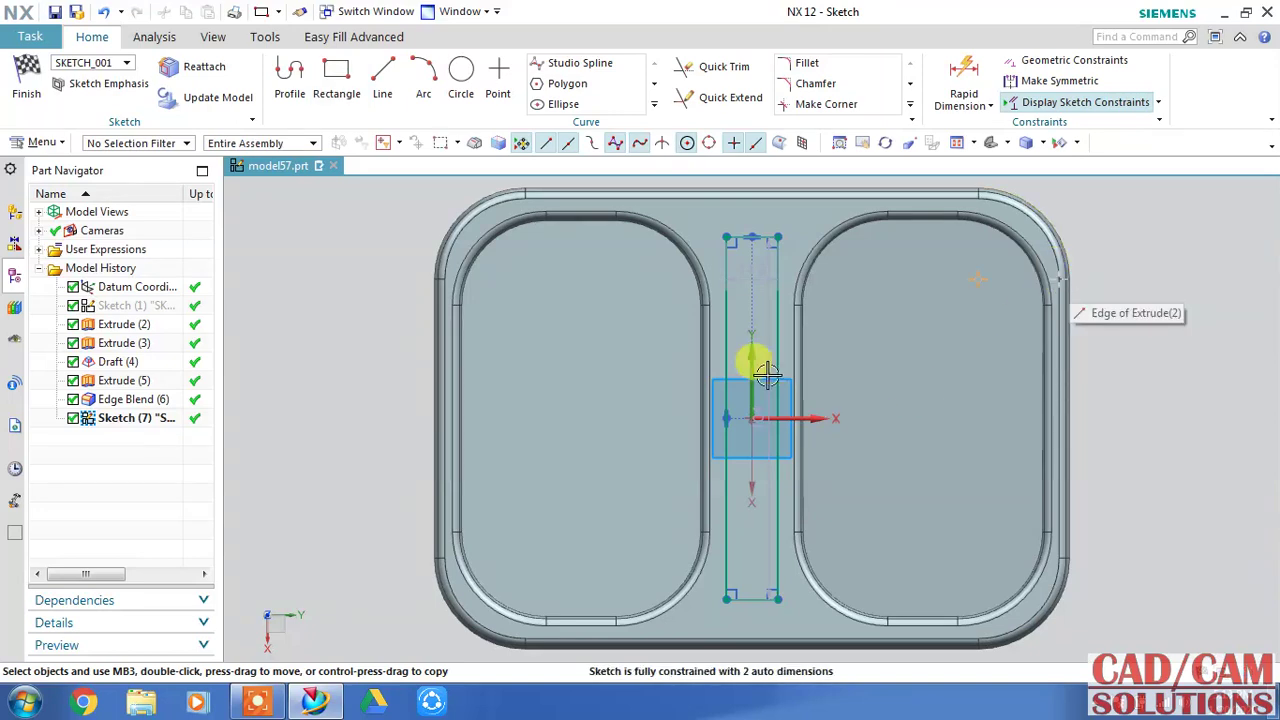
# Dimension the rib rectangle to 110 long and 18 wide, then finish the sketch.
pyautogui.doubleClick(758, 360)
pyautogui.write('110')
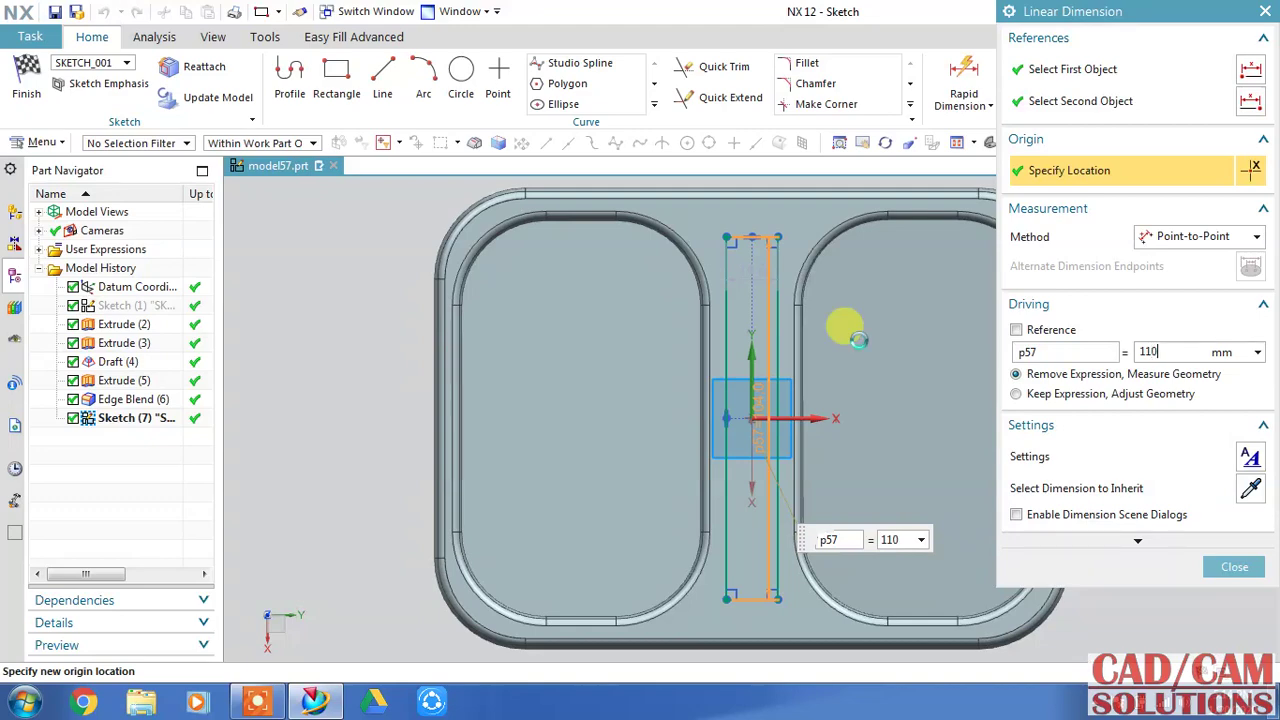
pyautogui.press('Return')
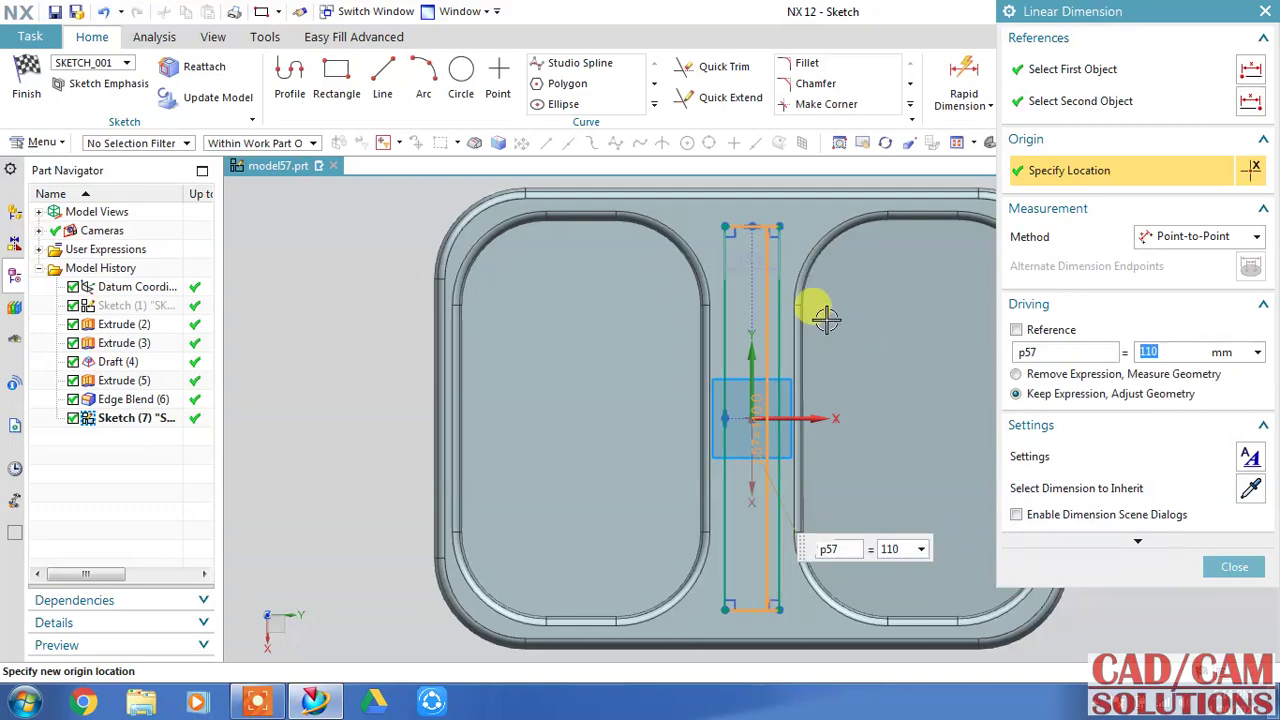
pyautogui.click(1232, 567)
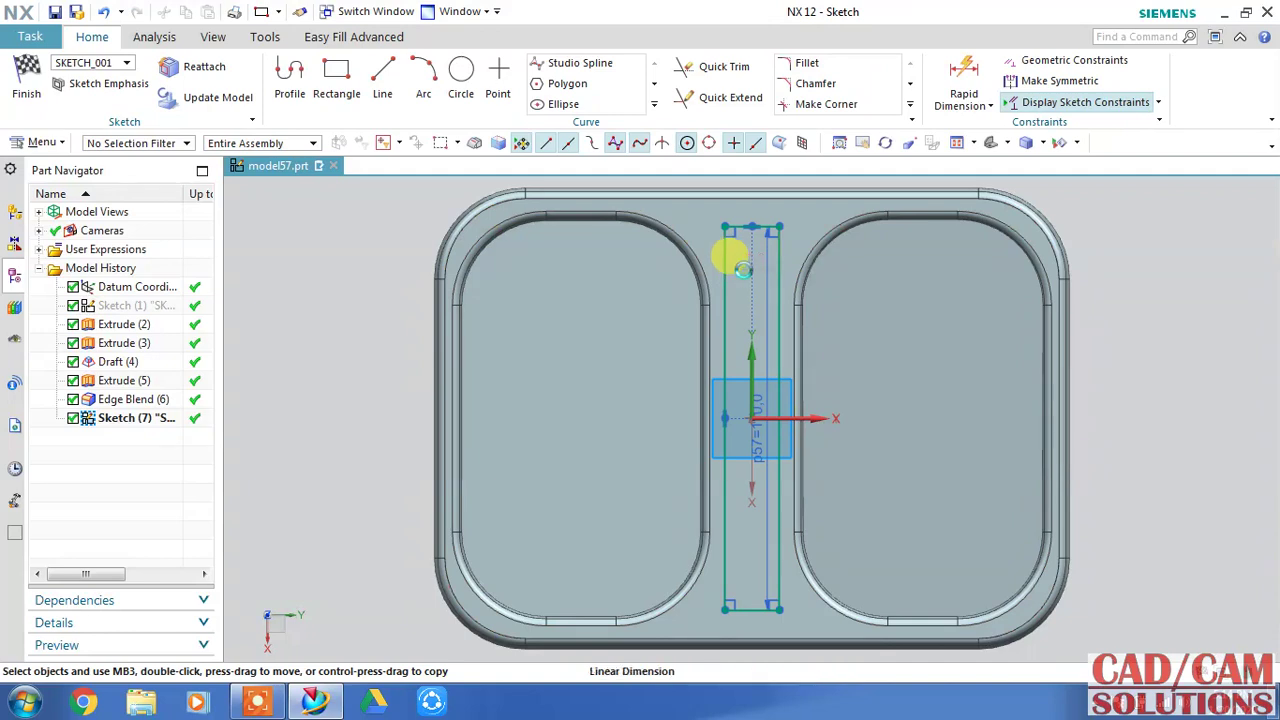
pyautogui.doubleClick(733, 253)
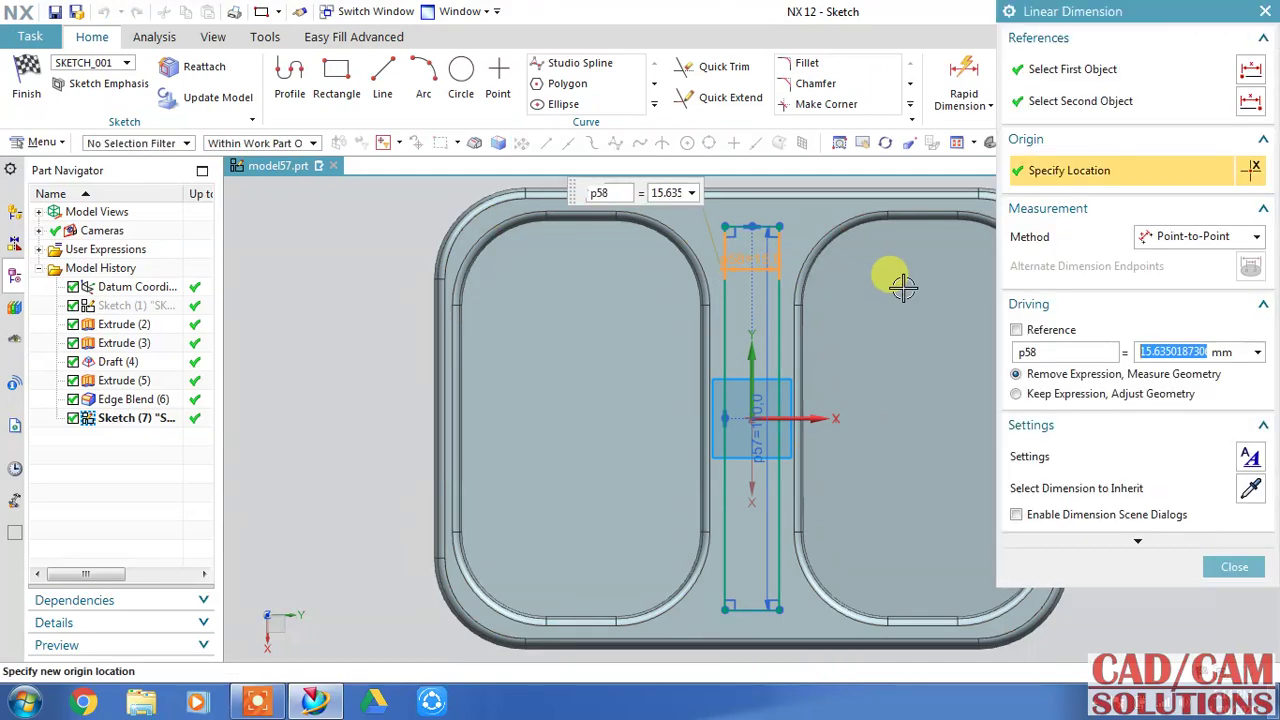
pyautogui.write('20')
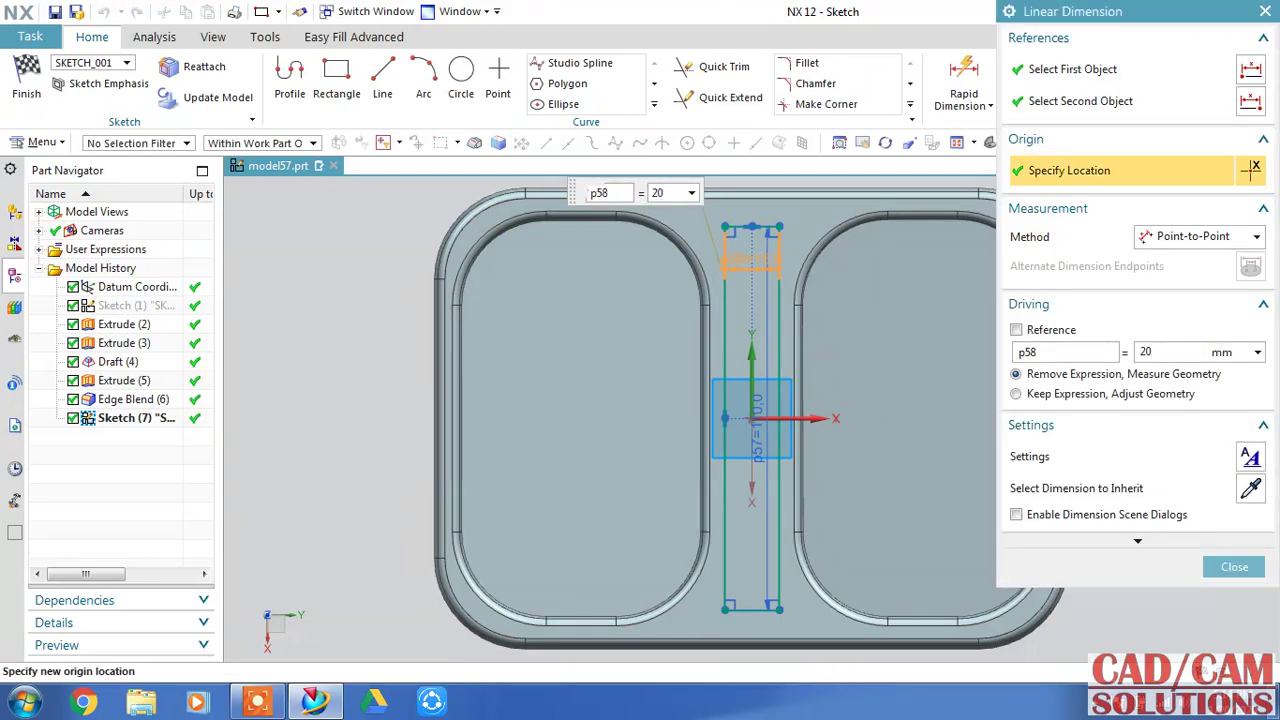
pyautogui.click(890, 278)
pyautogui.write('18')
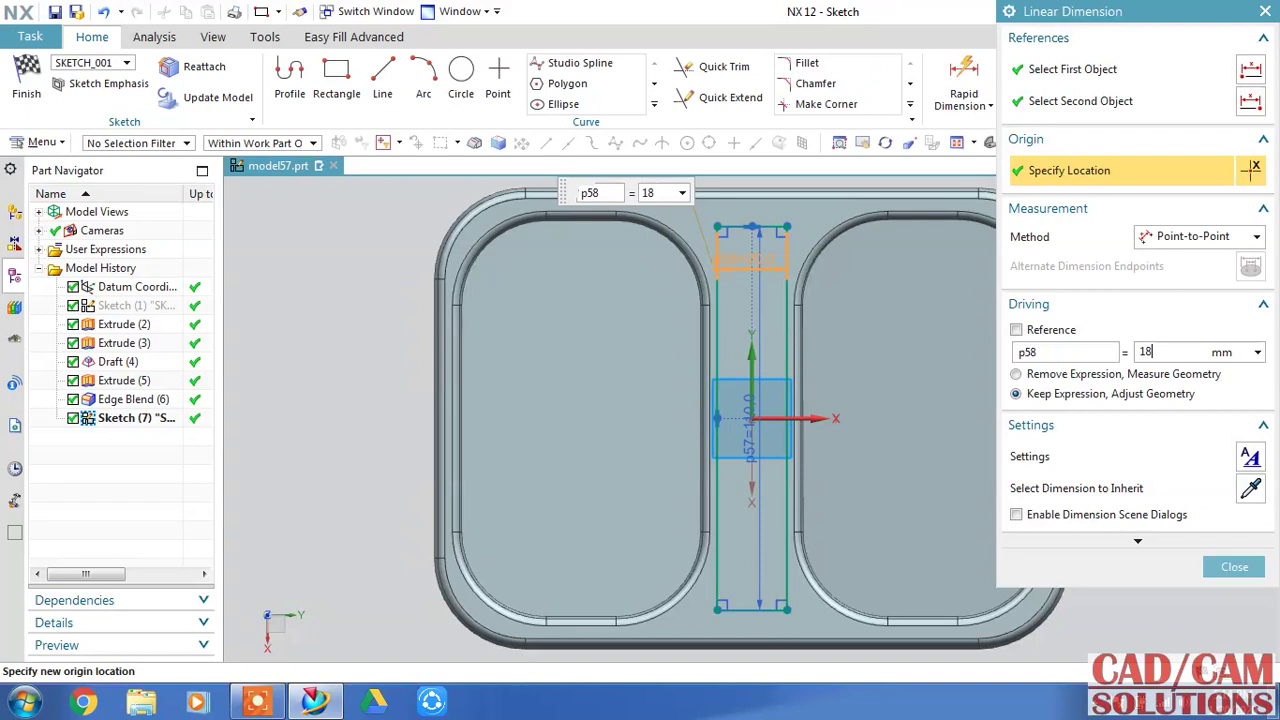
pyautogui.click(889, 302)
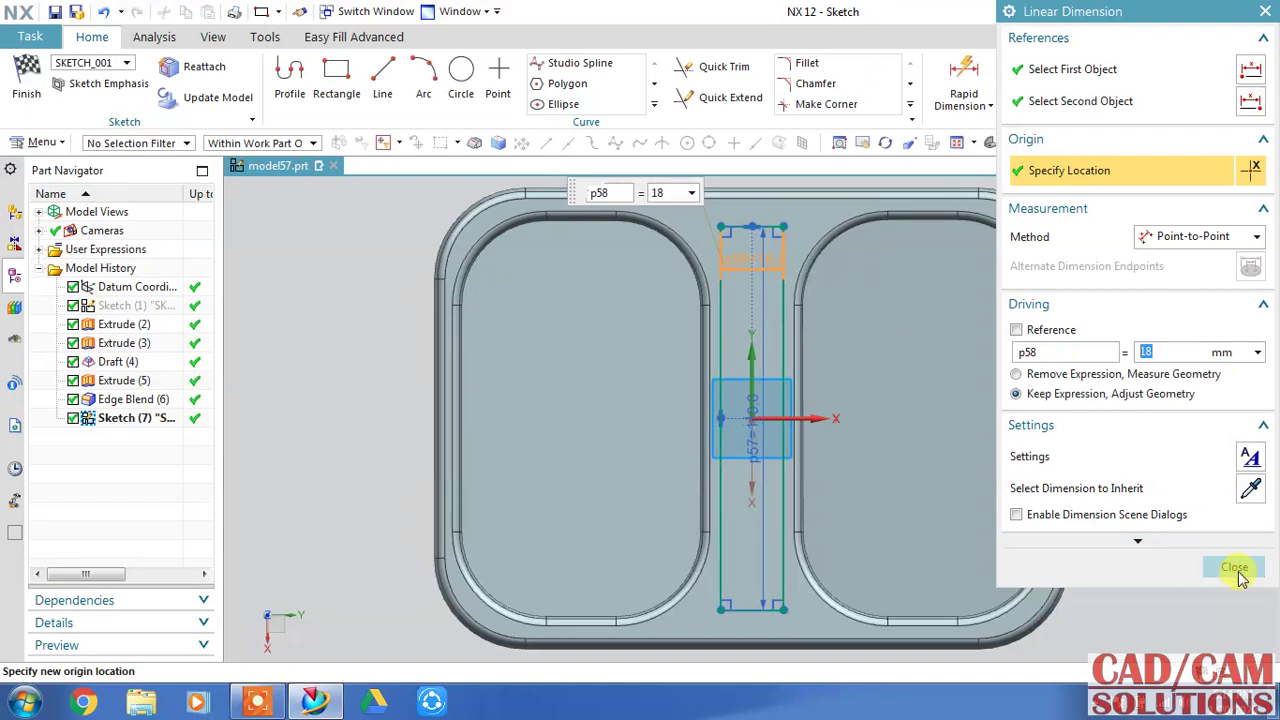
pyautogui.click(1240, 578)
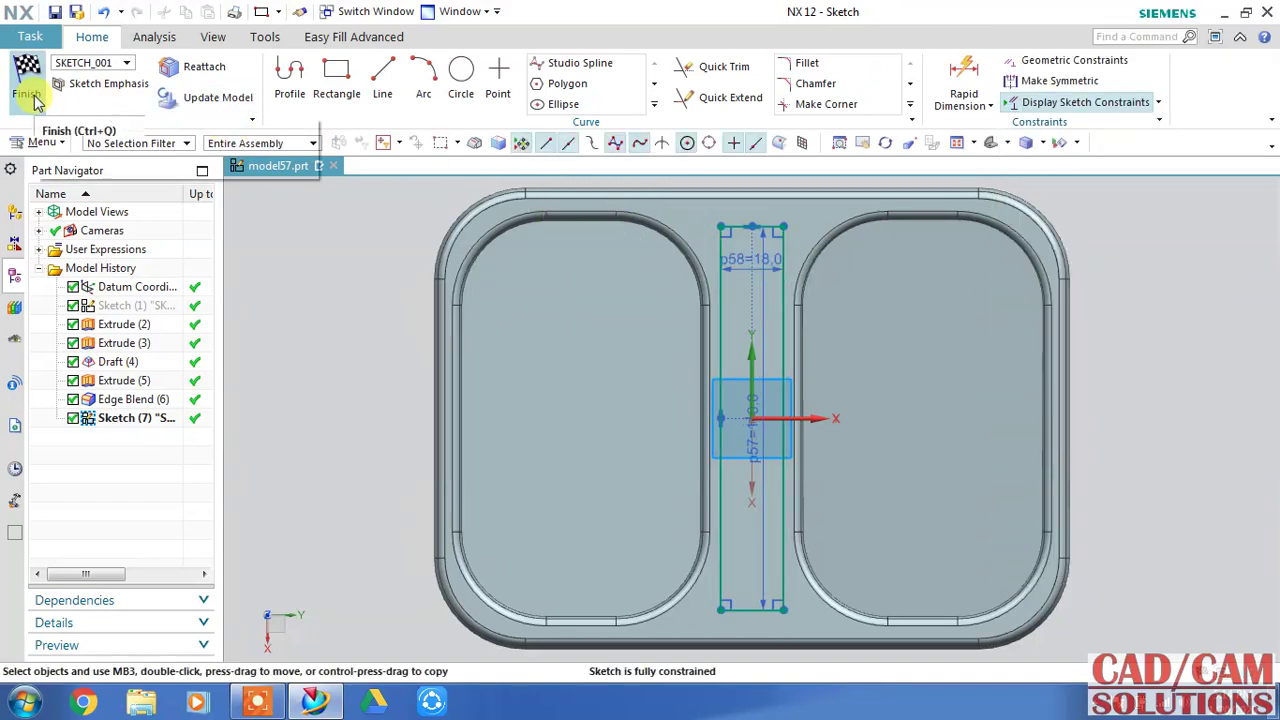
pyautogui.click(35, 100)
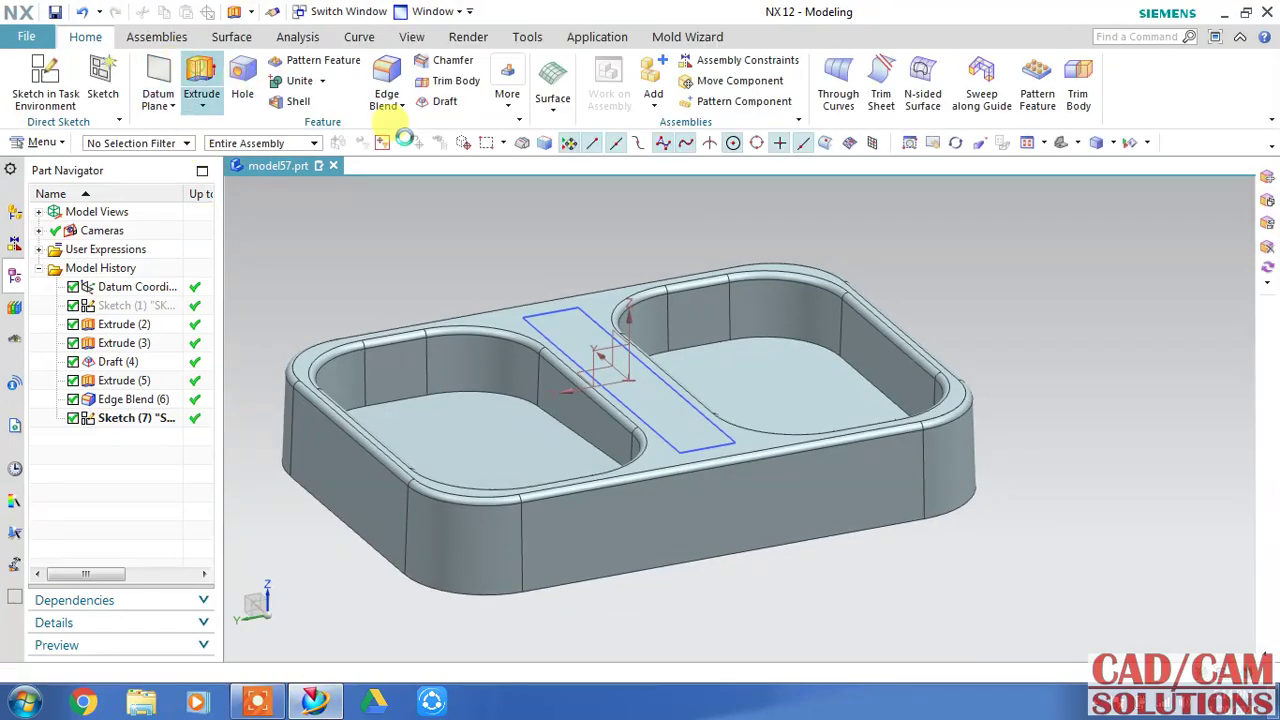
# Extrude the rib rectangle 25 mm and unite it with the tray body.
pyautogui.click(545, 326)
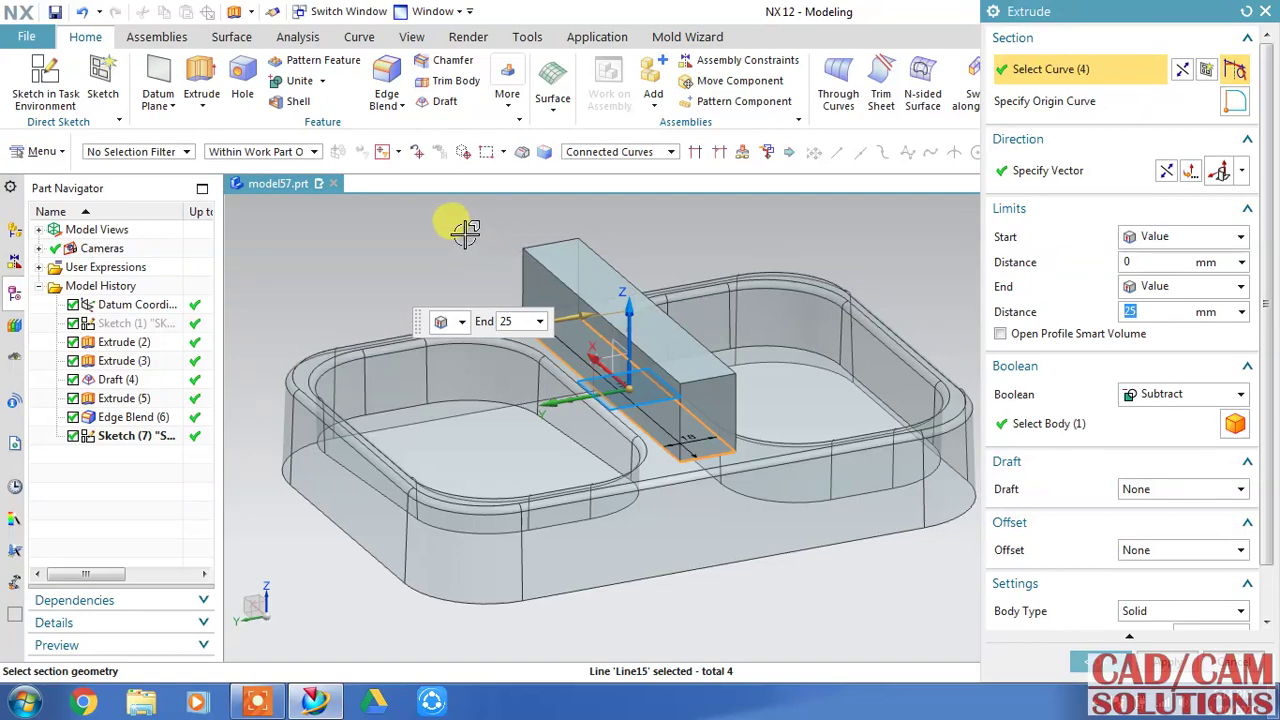
pyautogui.moveTo(459, 244); pyautogui.dragTo(428, 222, button='middle')
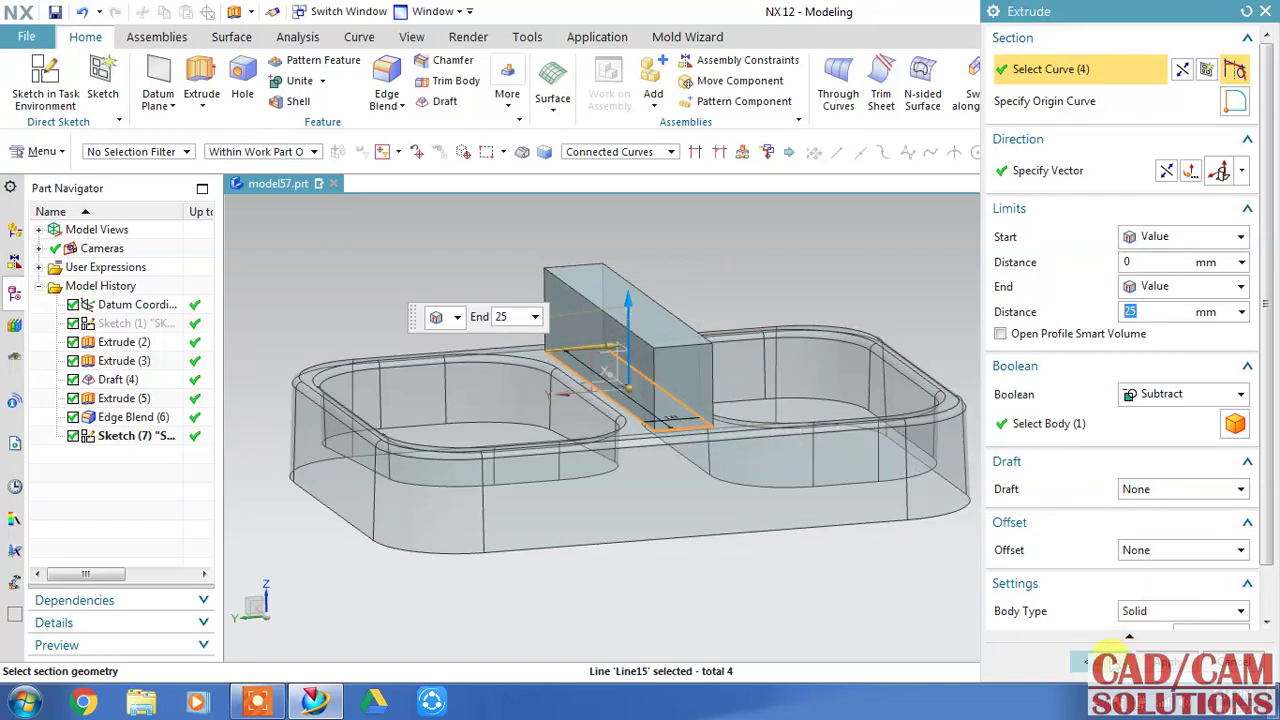
pyautogui.click(1180, 394)
pyautogui.click(1150, 418)
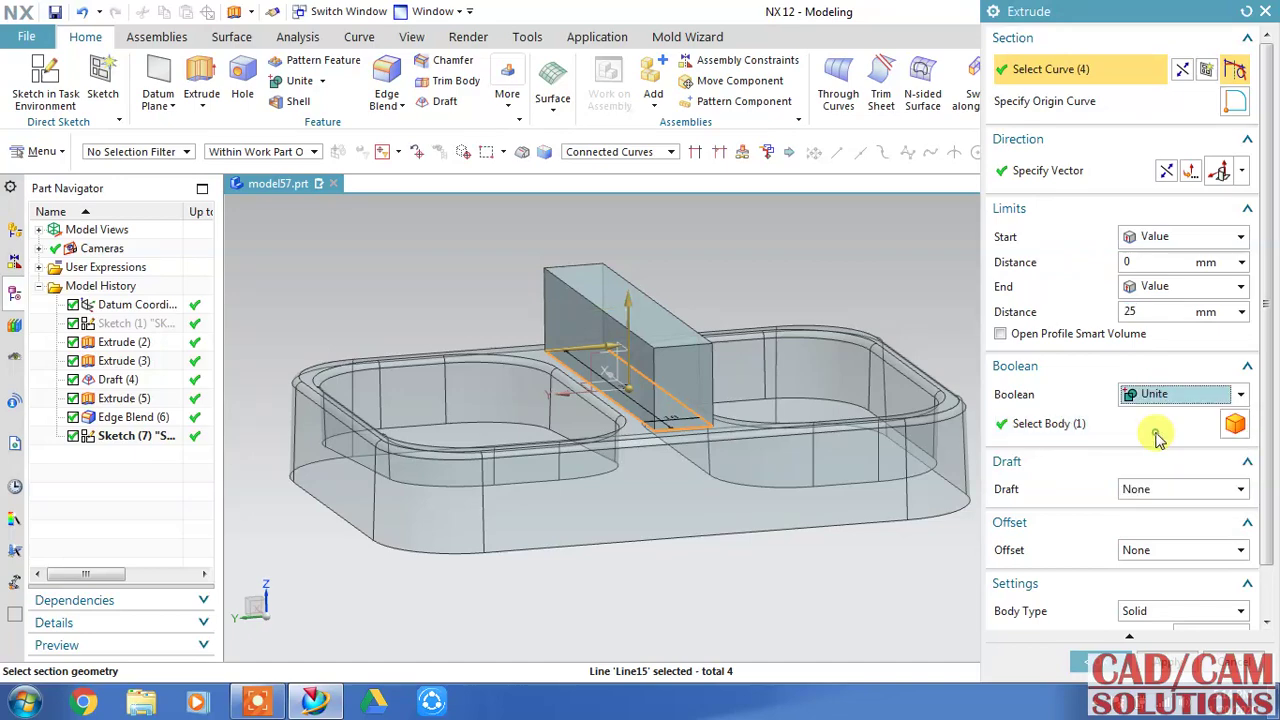
pyautogui.click(1080, 660)
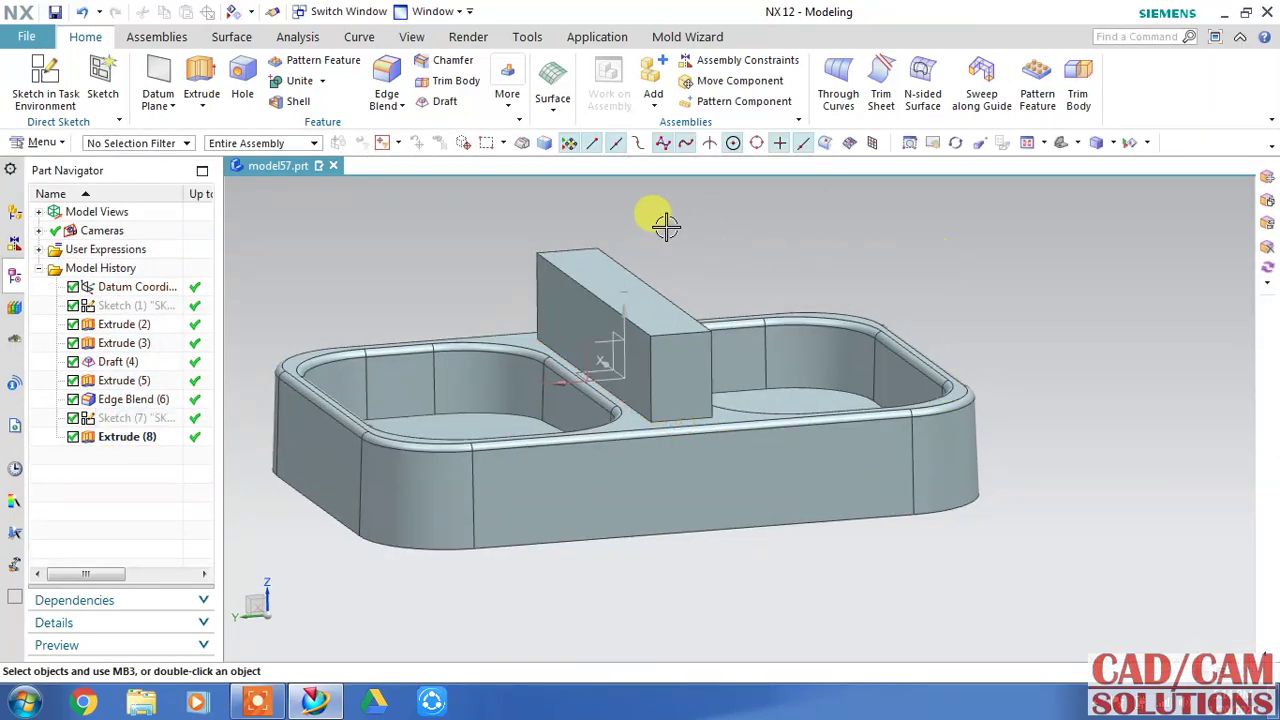
# Try a -5° draft on the rib's end face, then cancel it after the error alerts.
pyautogui.click(444, 104)
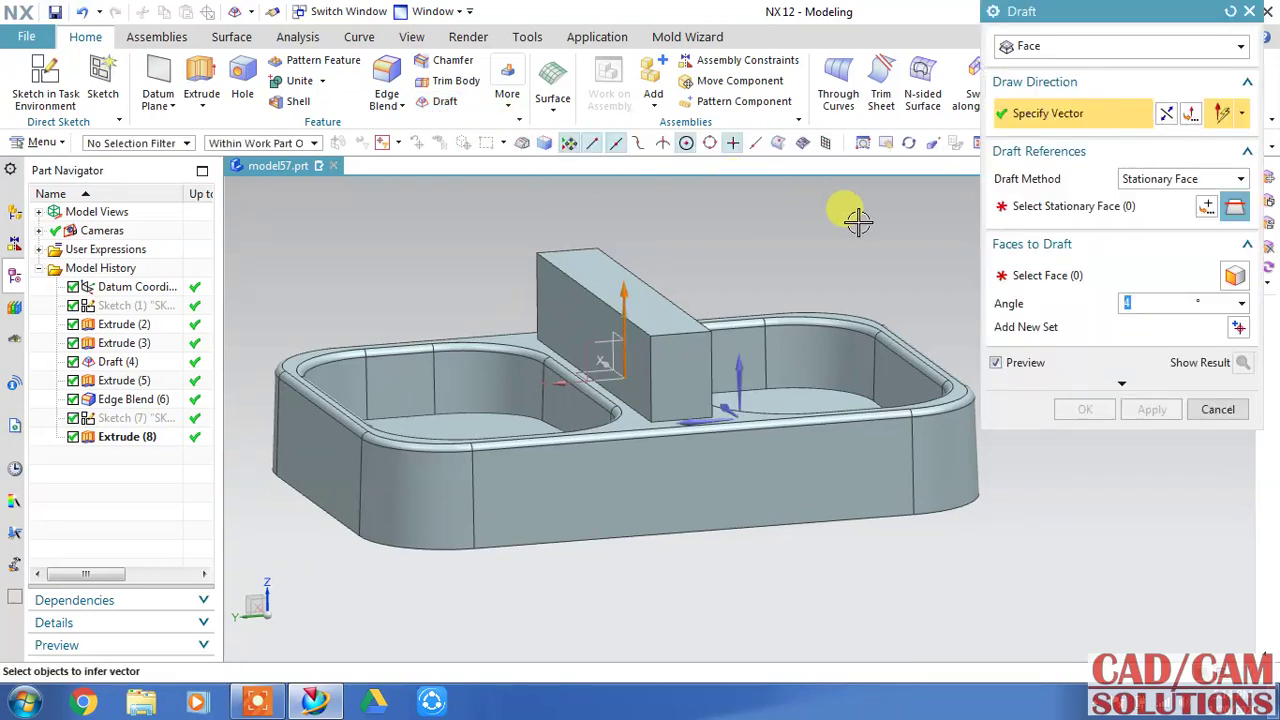
pyautogui.click(1035, 212)
pyautogui.click(630, 258)
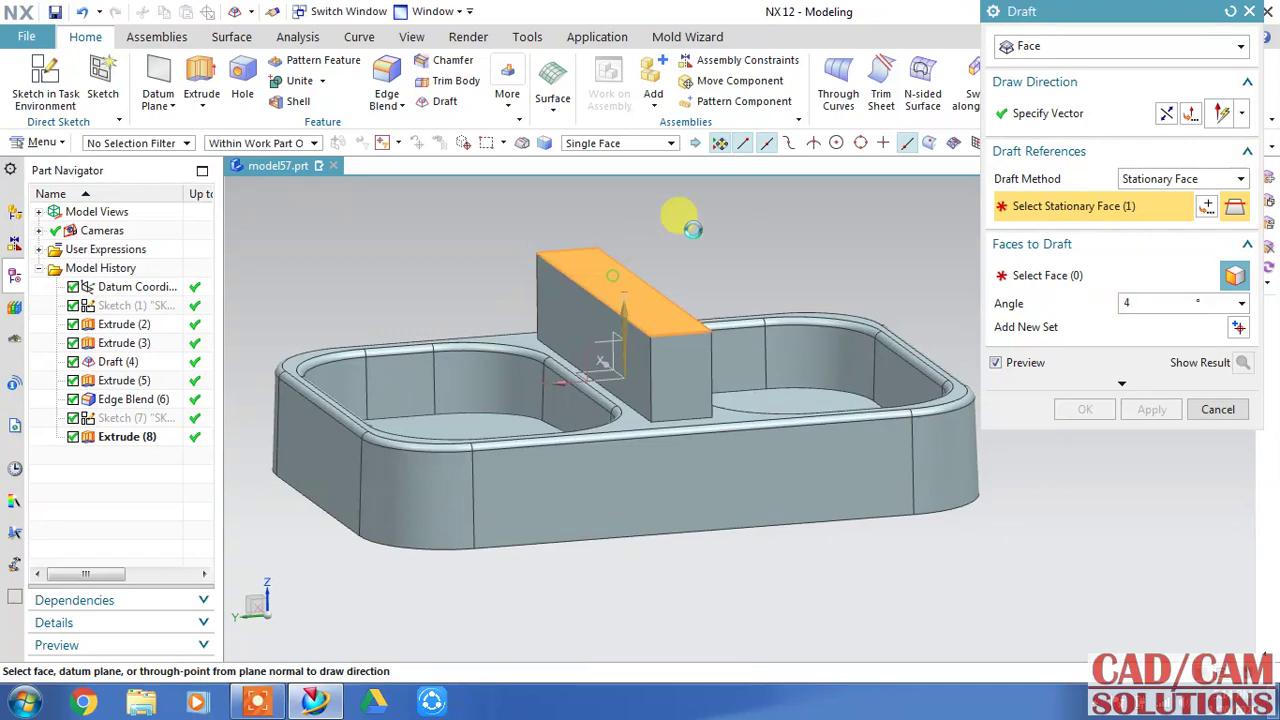
pyautogui.click(1045, 275)
pyautogui.click(675, 370)
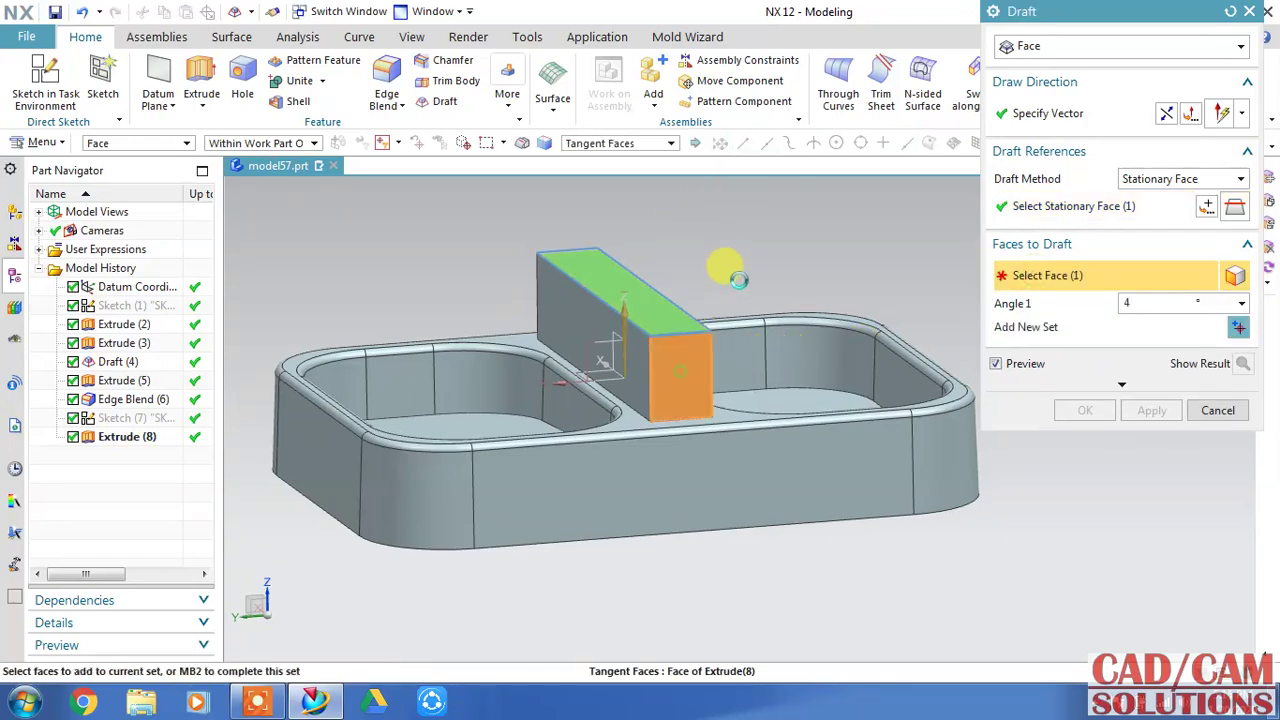
pyautogui.moveTo(728, 256); pyautogui.dragTo(805, 270, button='middle')
pyautogui.write('-5')
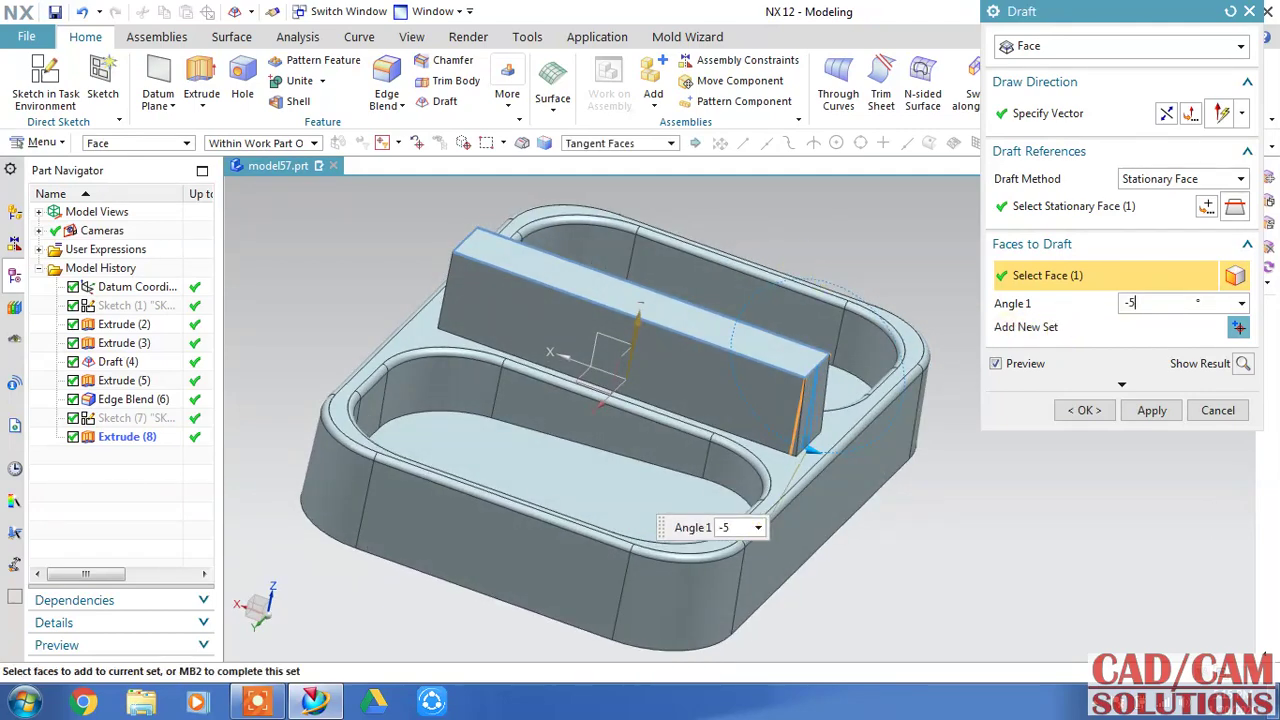
pyautogui.press('Return')
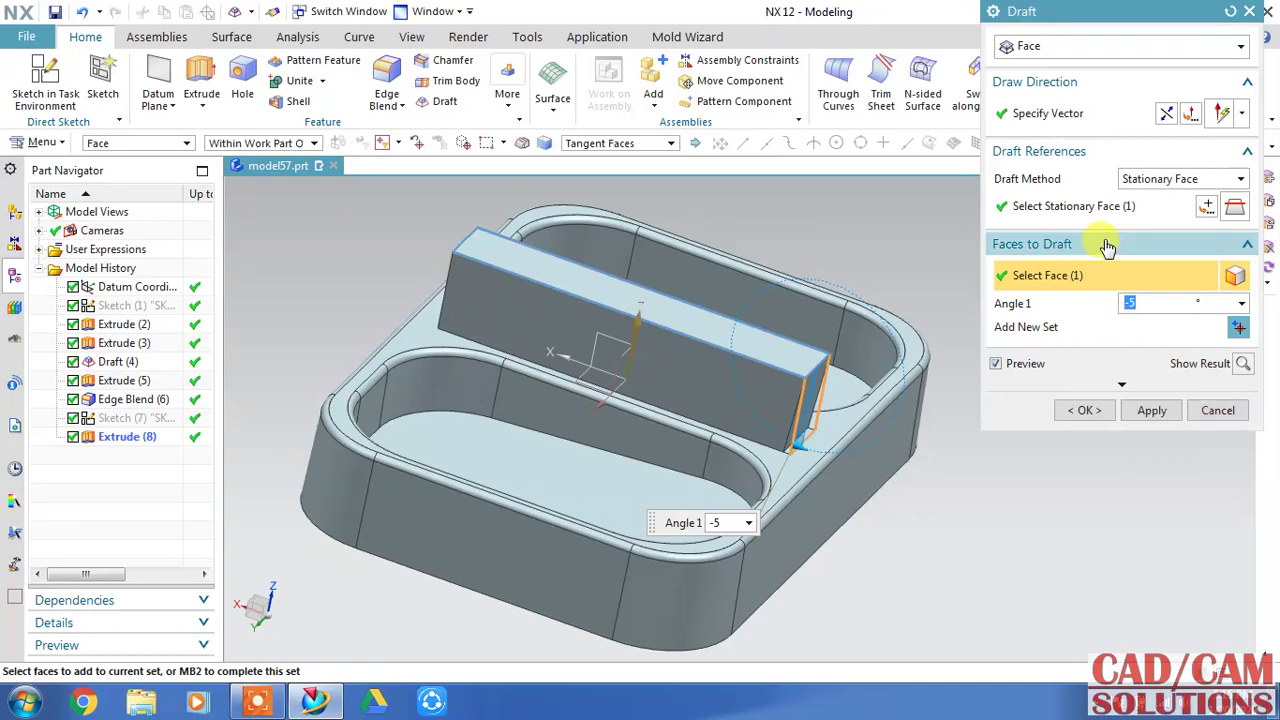
pyautogui.write('5')
pyautogui.click(1078, 210)
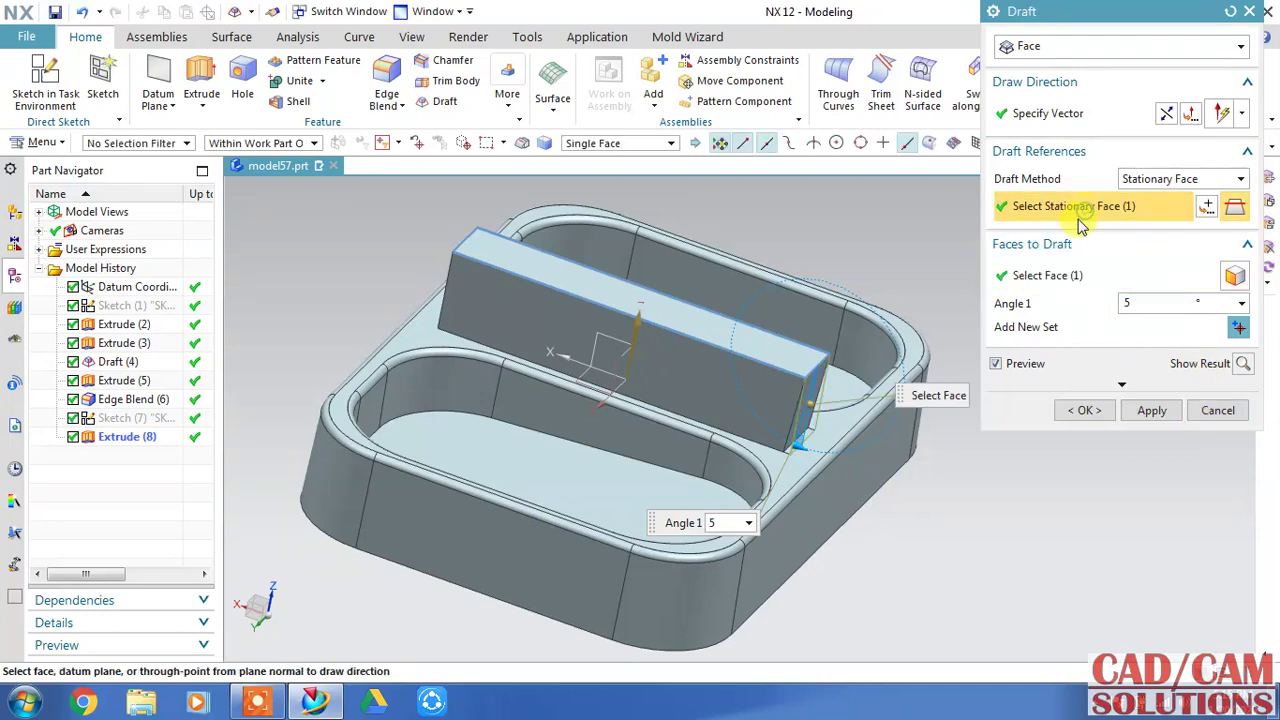
pyautogui.click(829, 420)
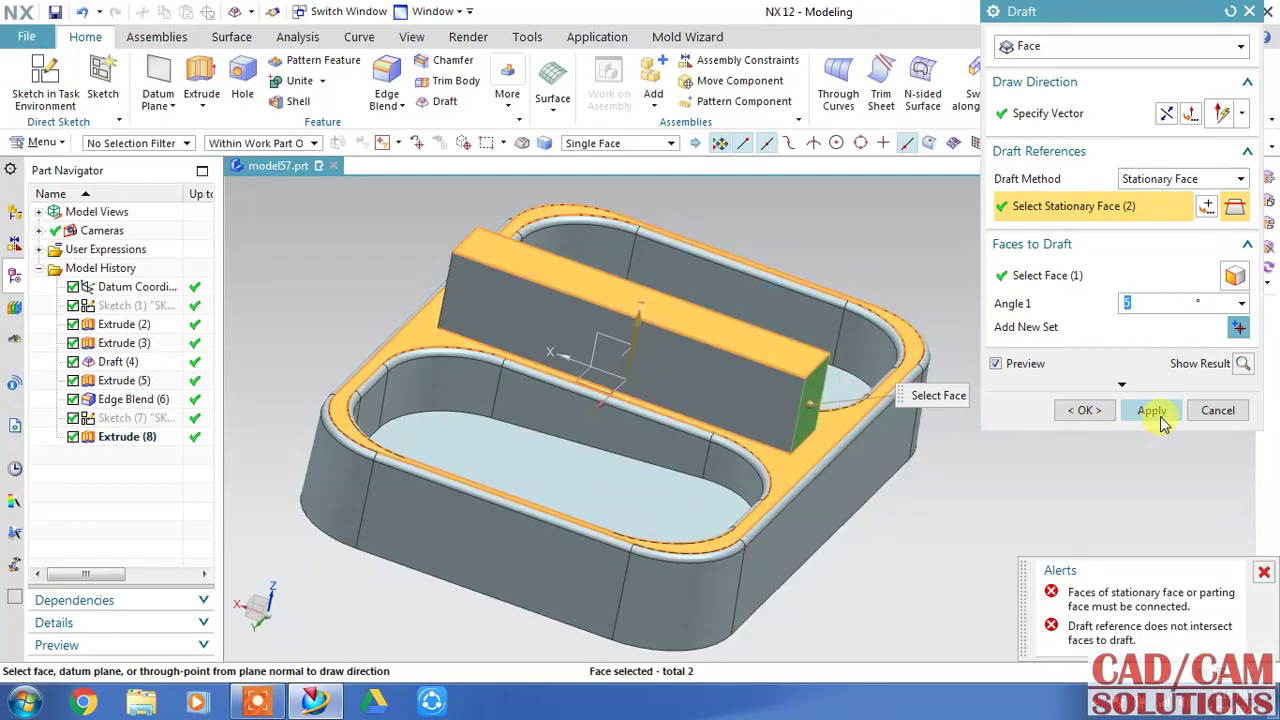
pyautogui.click(1218, 408)
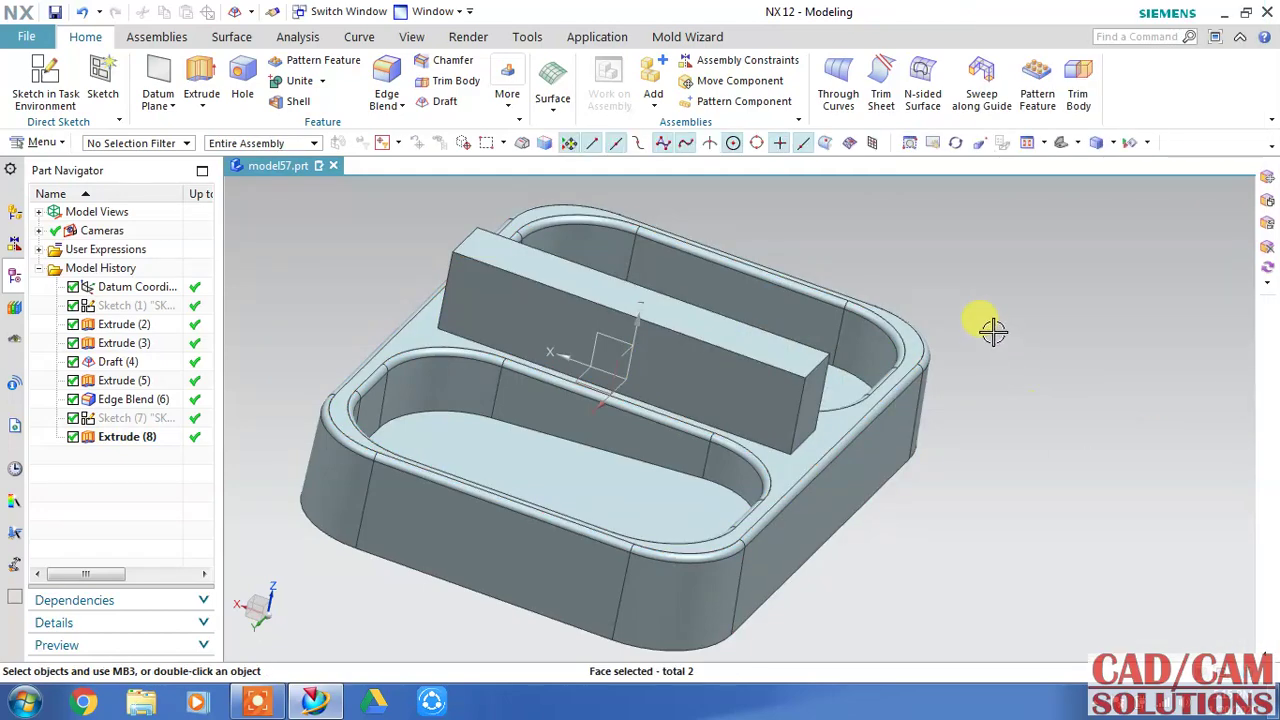
# Draft the rib's near and far end faces at 12°, using the top rim as stationary face and +Z direction.
pyautogui.click(440, 108)
pyautogui.moveTo(871, 237)
pyautogui.mouseDown(button='middle')
pyautogui.moveTo(851, 217)
pyautogui.moveTo(847, 236)
pyautogui.mouseUp(button='middle')
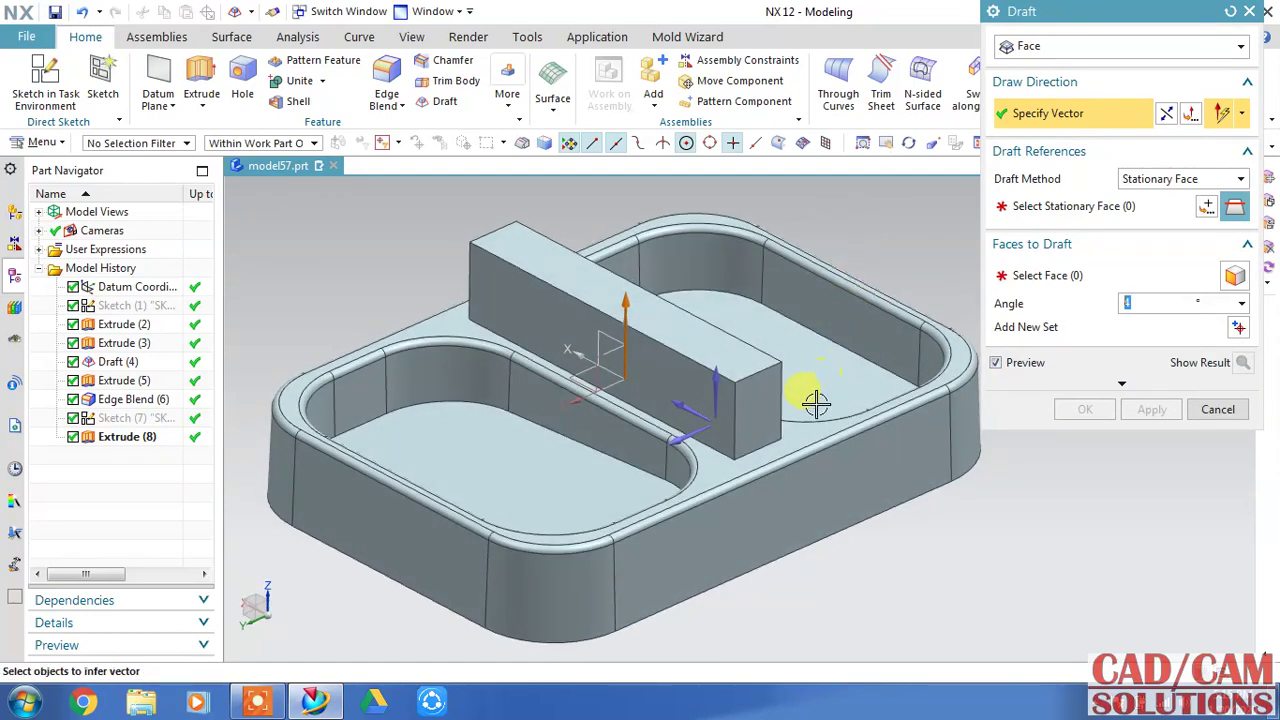
pyautogui.click(797, 430)
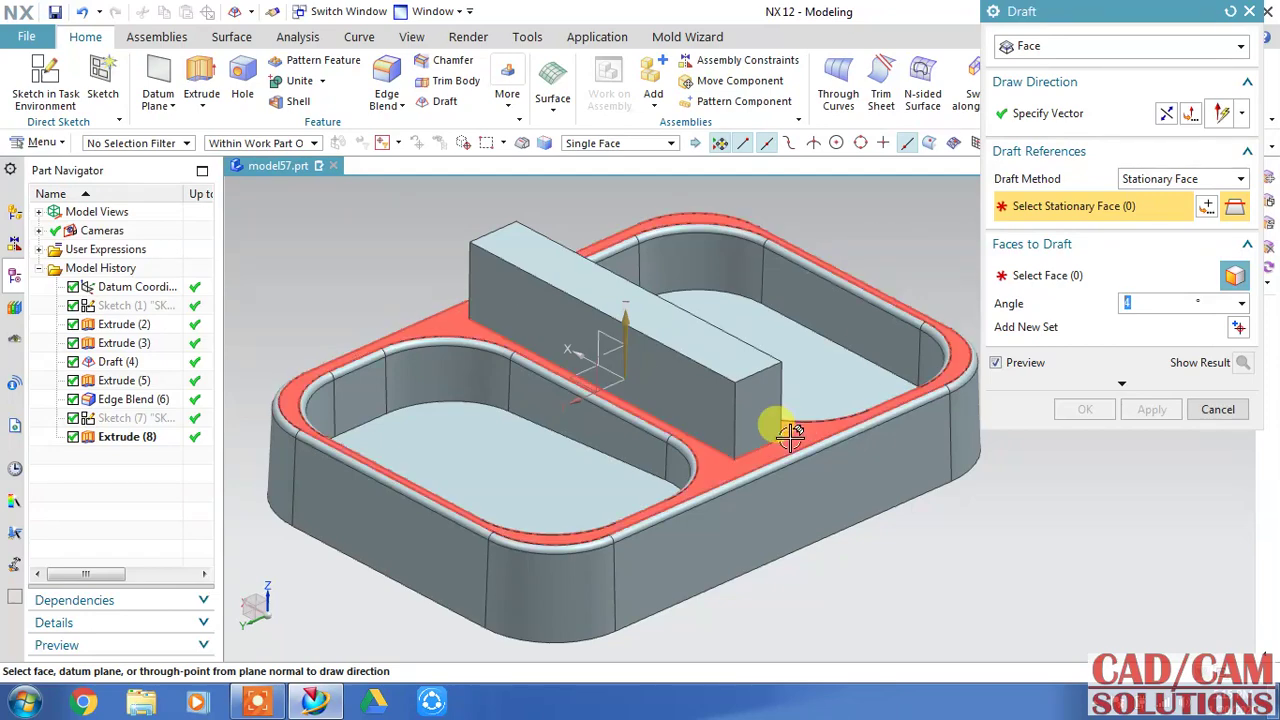
pyautogui.click(782, 428)
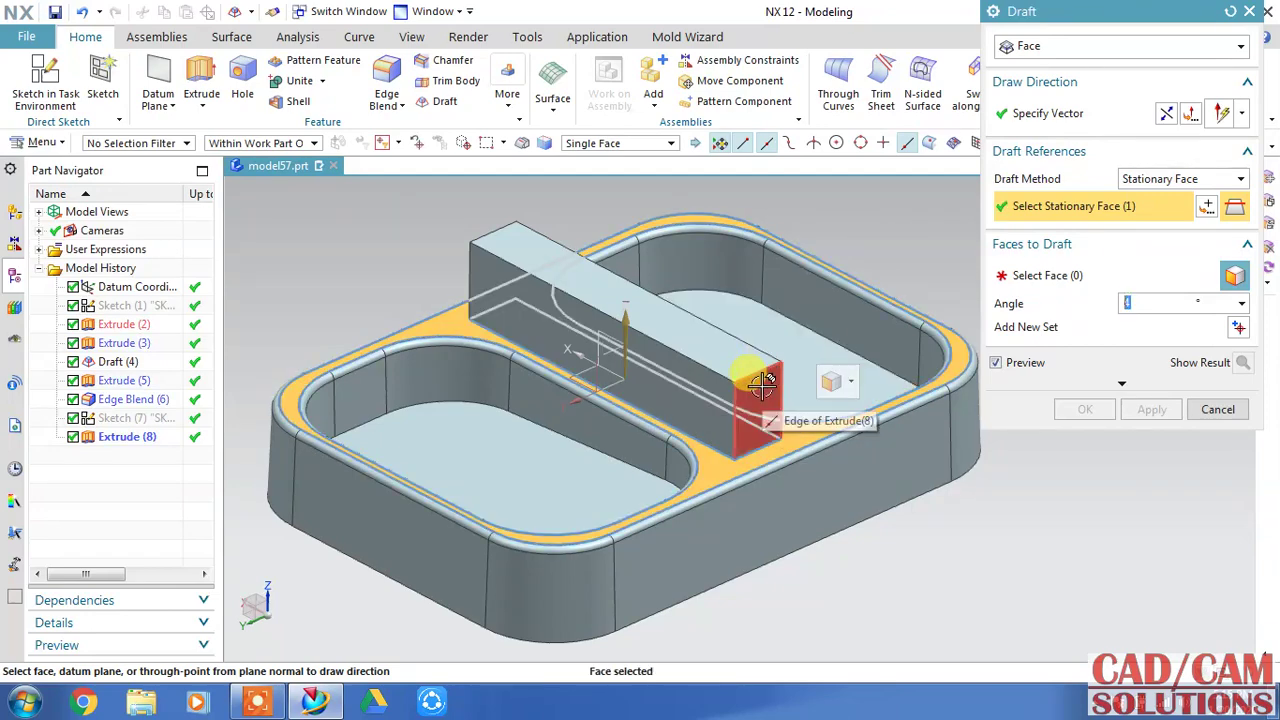
pyautogui.click(1030, 285)
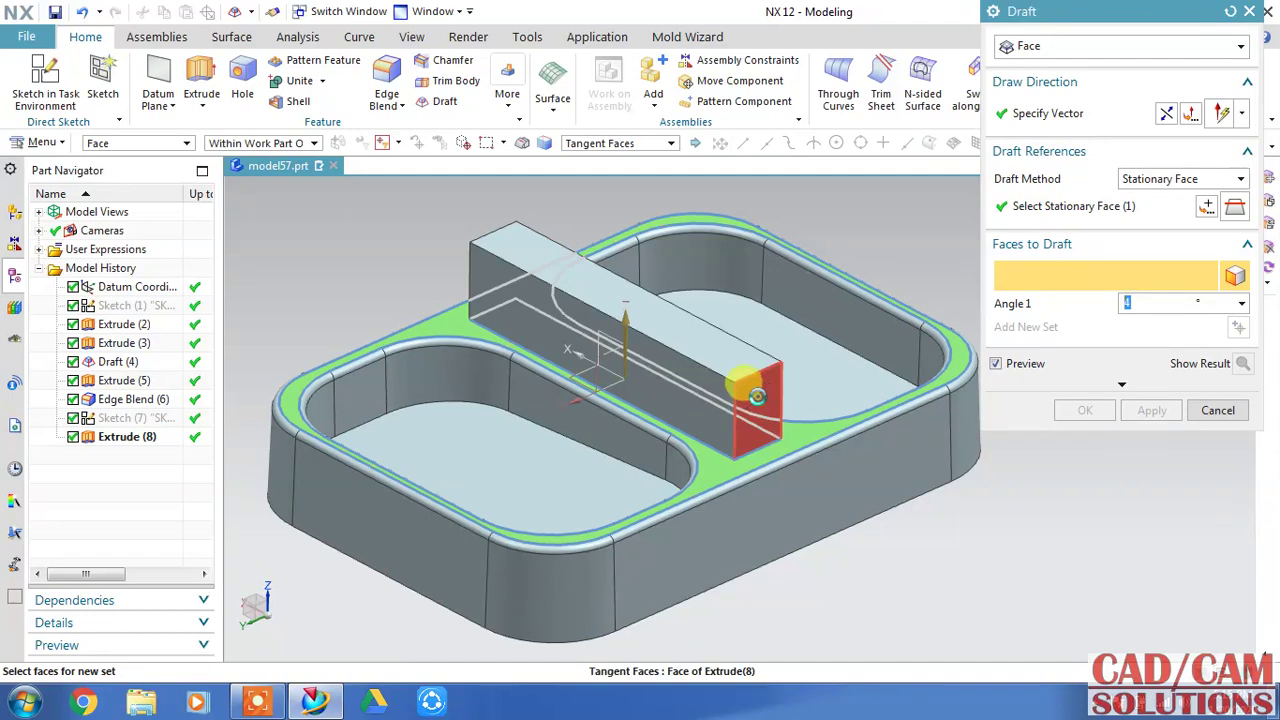
pyautogui.click(757, 405)
pyautogui.moveTo(750, 365); pyautogui.dragTo(736, 362)
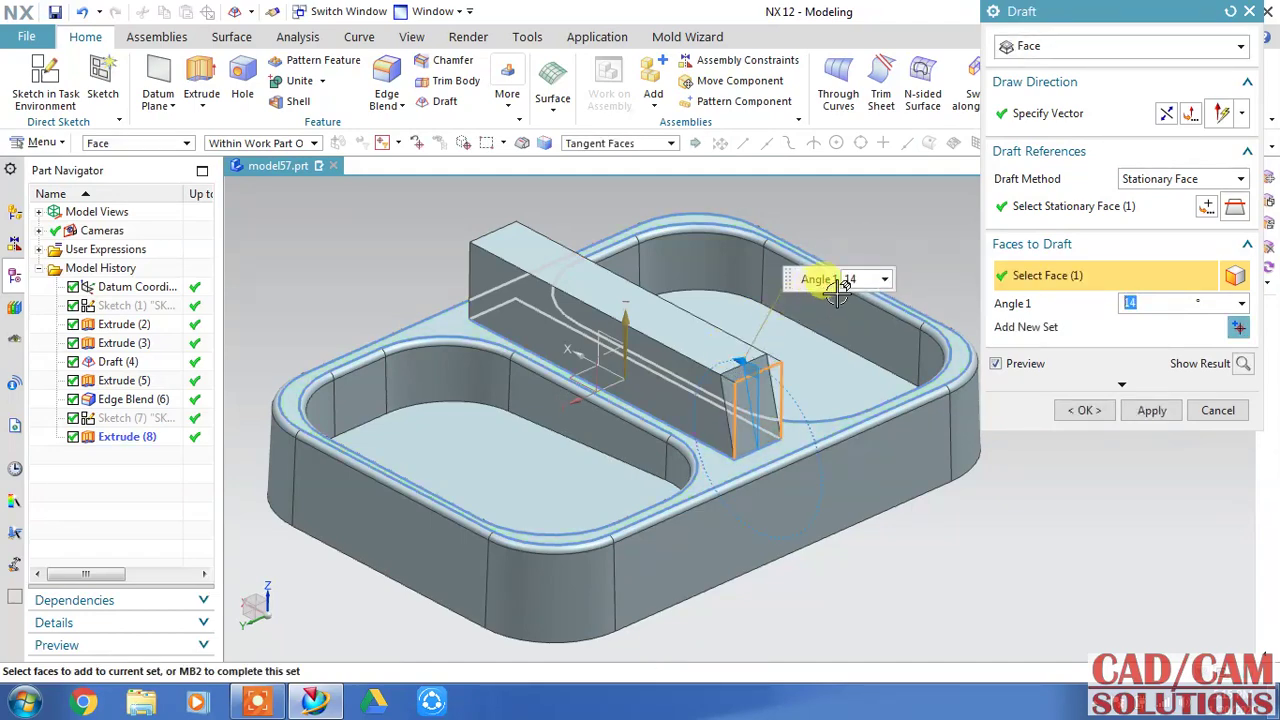
pyautogui.moveTo(810, 330); pyautogui.dragTo(840, 340, button='middle')
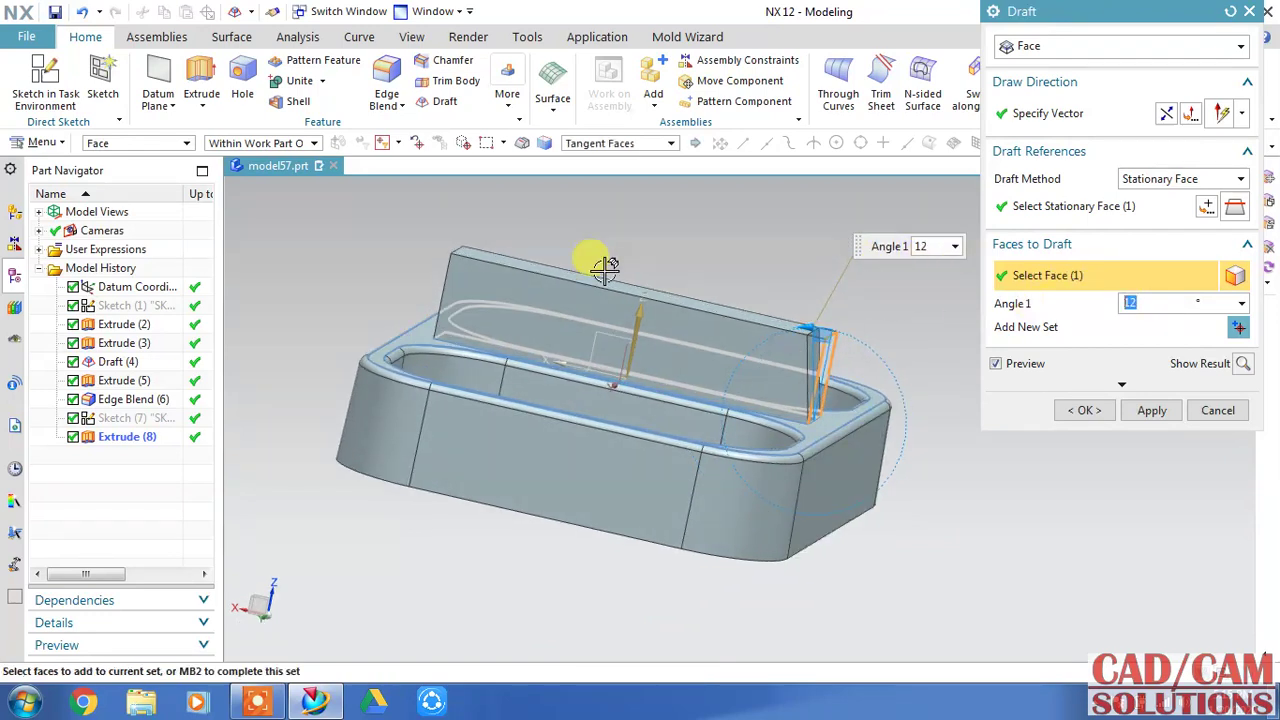
pyautogui.moveTo(605, 263); pyautogui.dragTo(543, 266, button='middle')
pyautogui.click(480, 278)
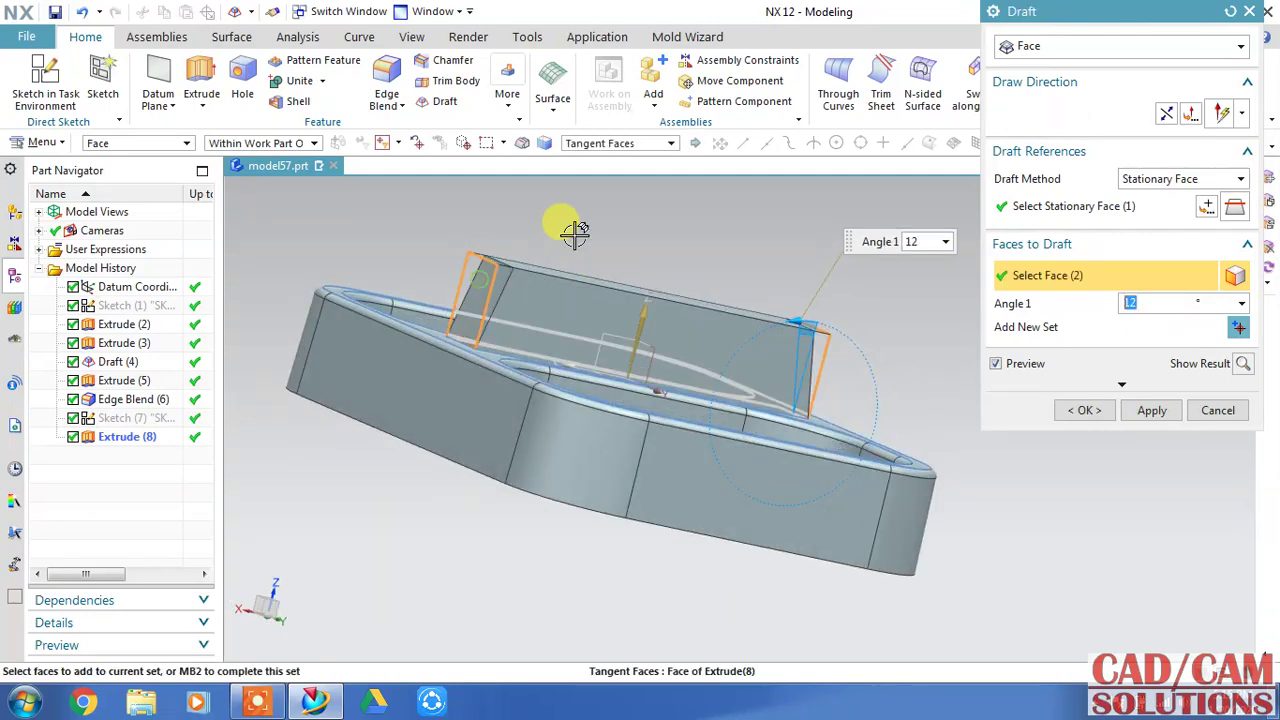
pyautogui.click(1146, 411)
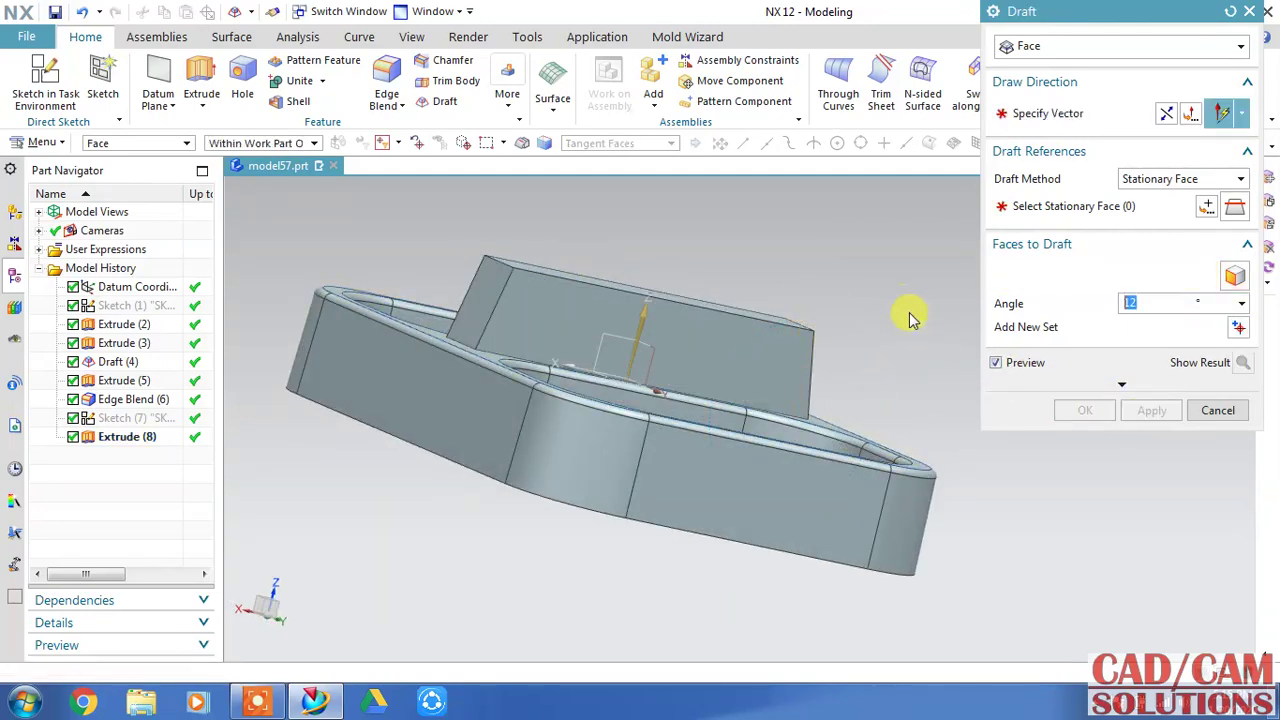
# Draft both long rib side faces at 5° from the tray's top rim and finish with OK.
pyautogui.moveTo(886, 308)
pyautogui.mouseDown(button='middle')
pyautogui.moveTo(866, 366)
pyautogui.moveTo(857, 337)
pyautogui.moveTo(870, 330)
pyautogui.mouseUp(button='middle')
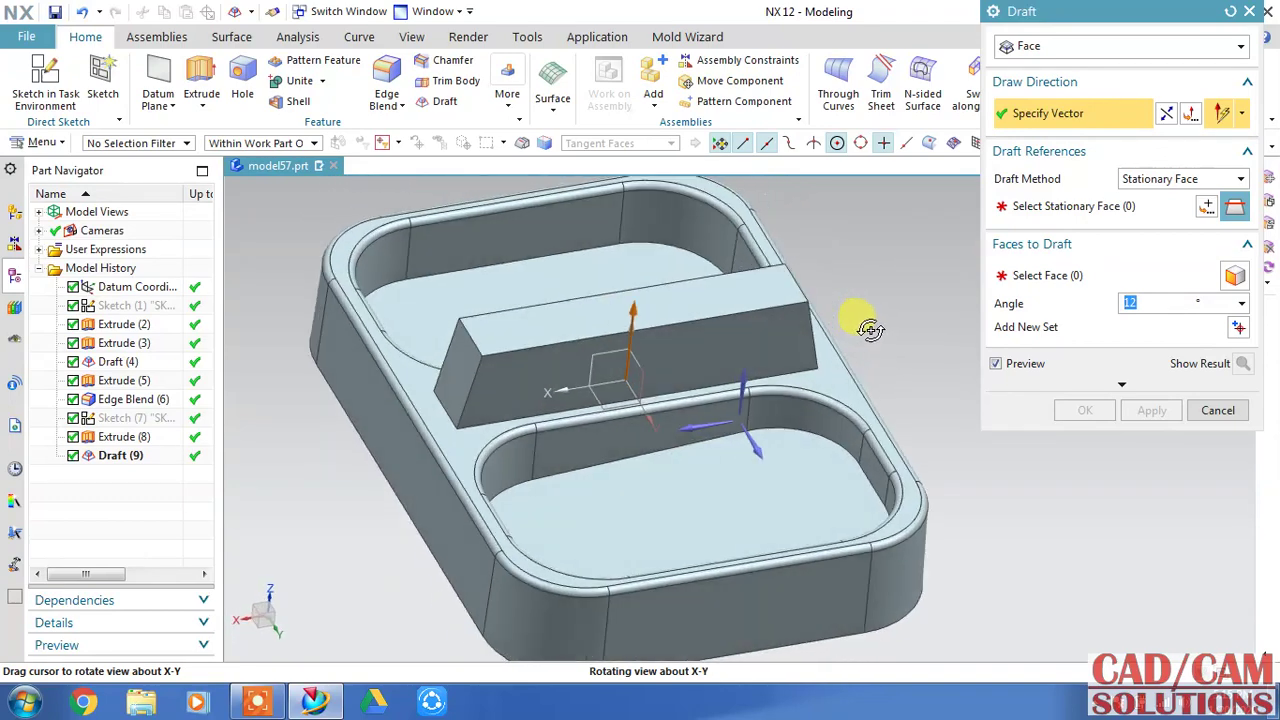
pyautogui.click(1057, 205)
pyautogui.click(822, 360)
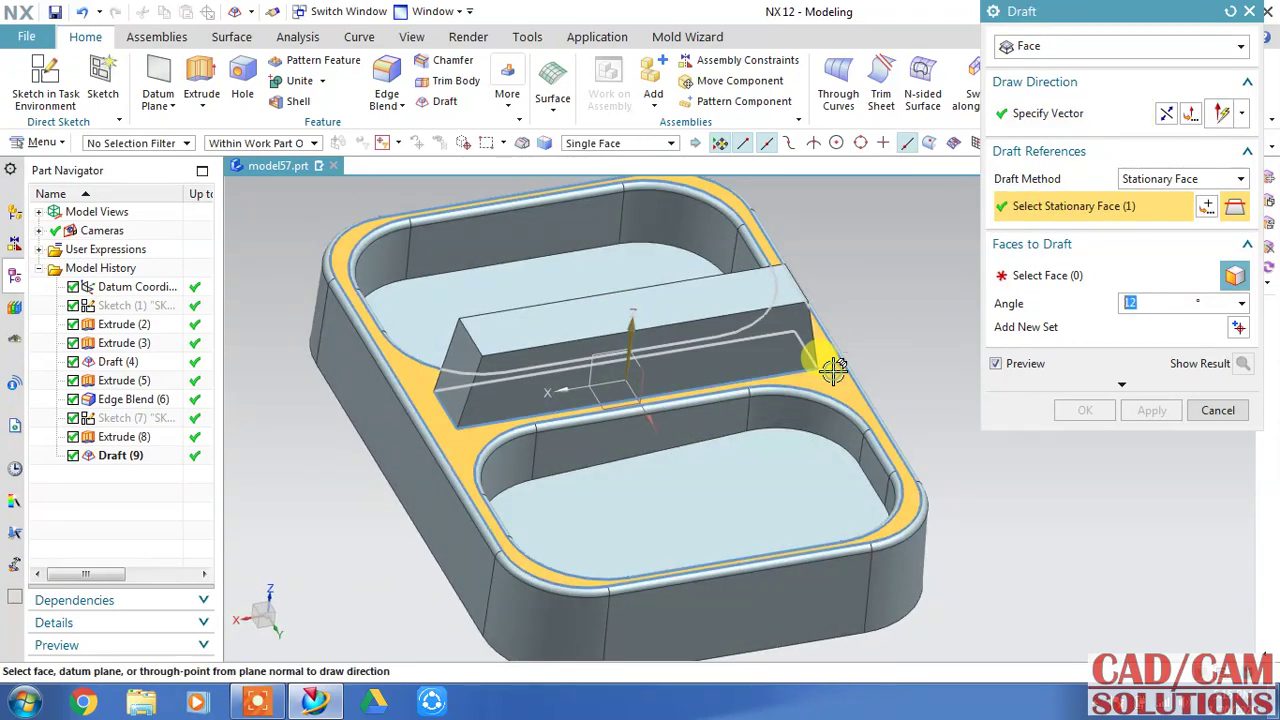
pyautogui.click(778, 325)
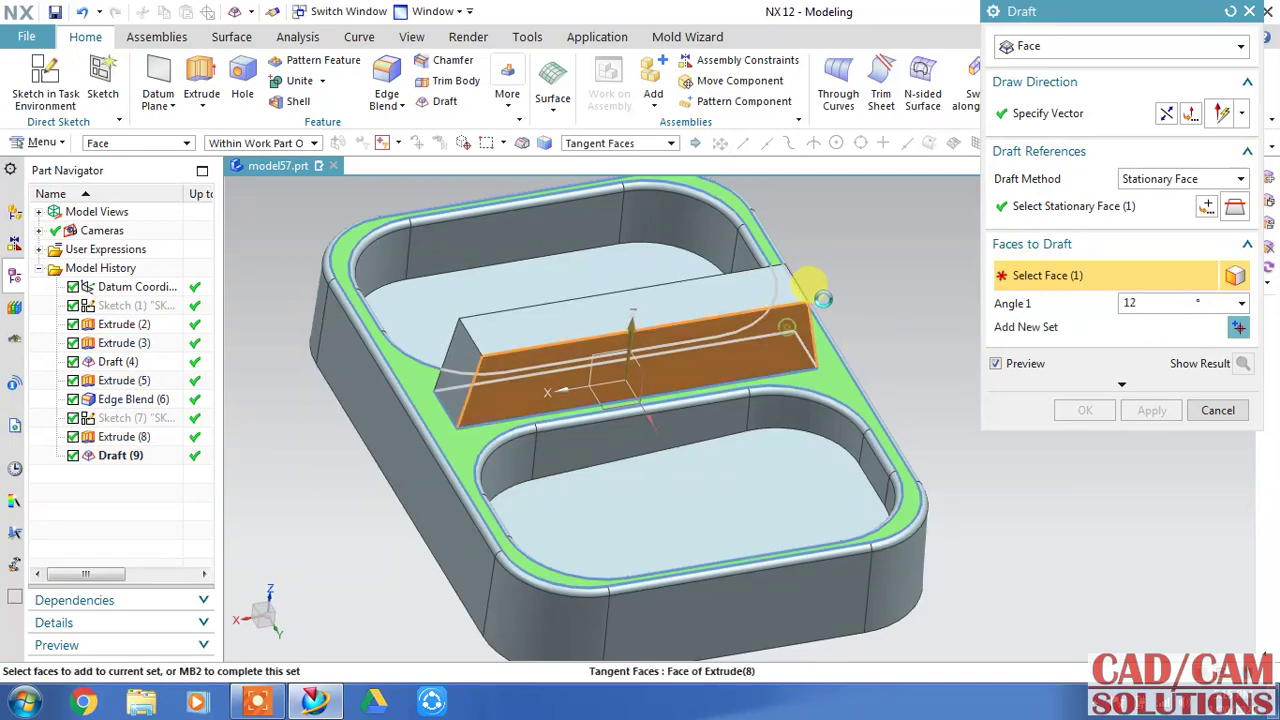
pyautogui.moveTo(778, 325)
pyautogui.mouseDown(button='middle')
pyautogui.moveTo(528, 243)
pyautogui.moveTo(612, 247)
pyautogui.moveTo(606, 232)
pyautogui.mouseUp(button='middle')
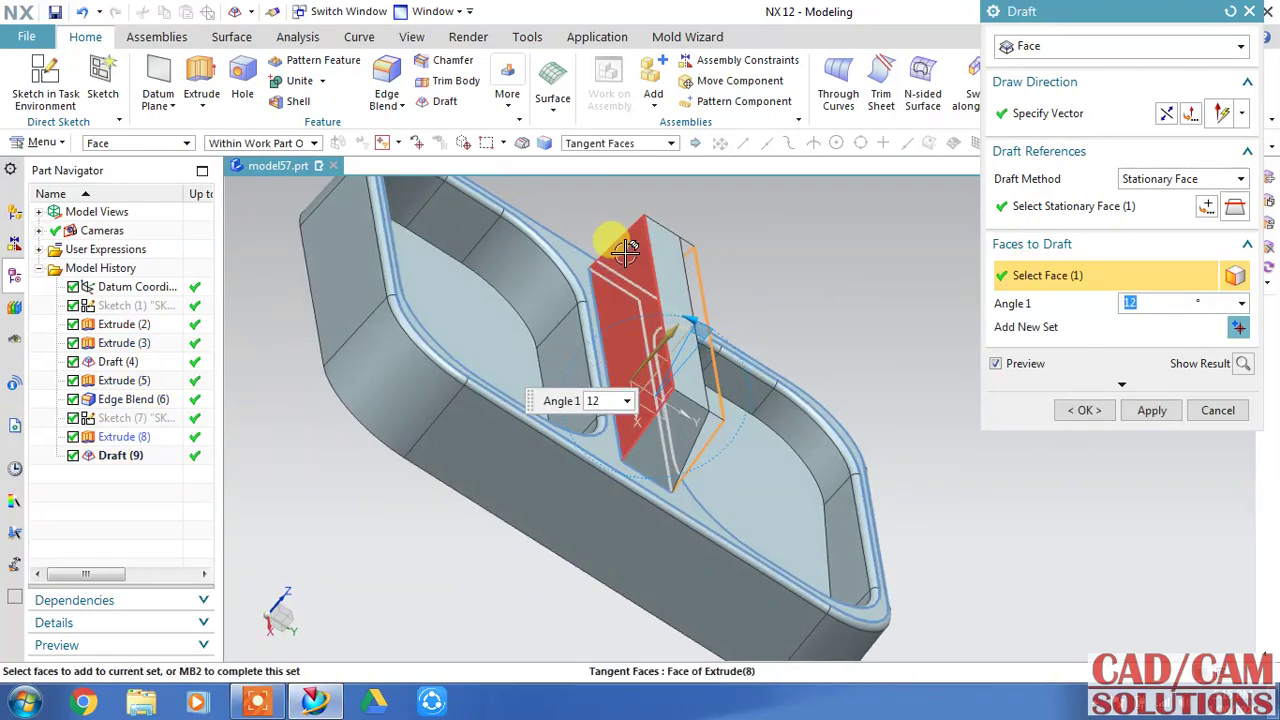
pyautogui.click(605, 240)
pyautogui.moveTo(755, 253); pyautogui.dragTo(738, 242, button='middle')
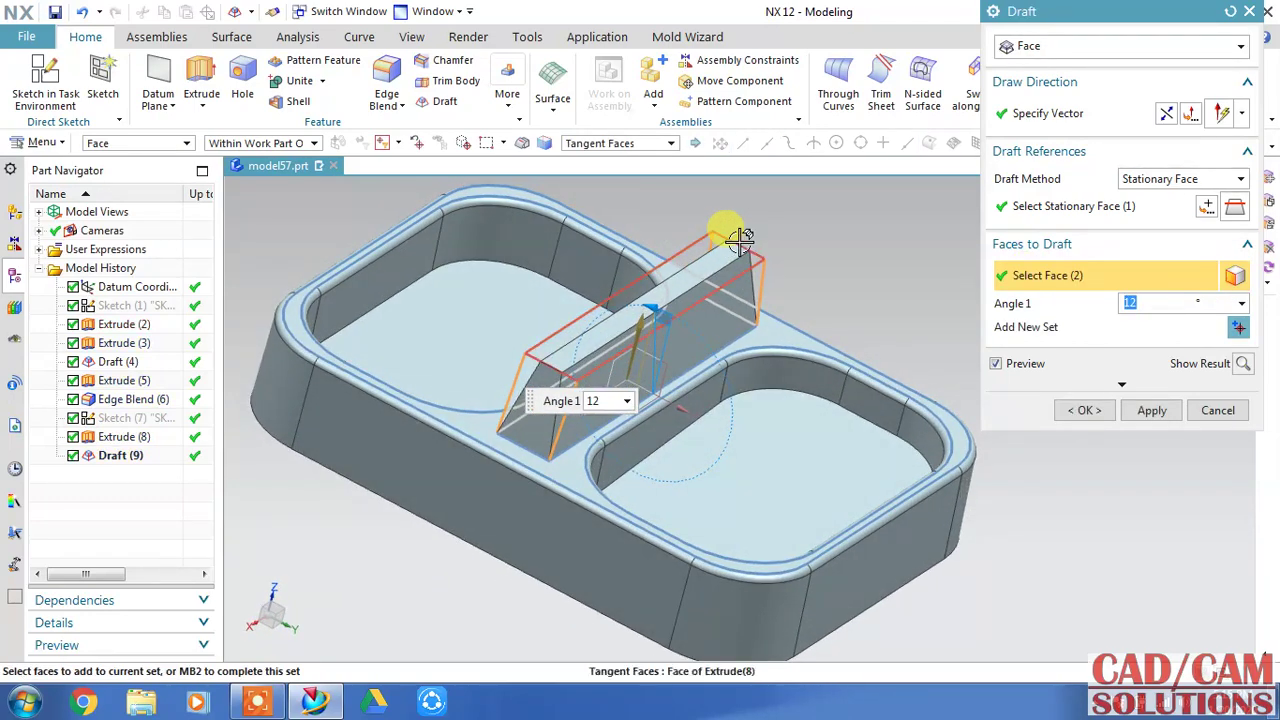
pyautogui.write('3')
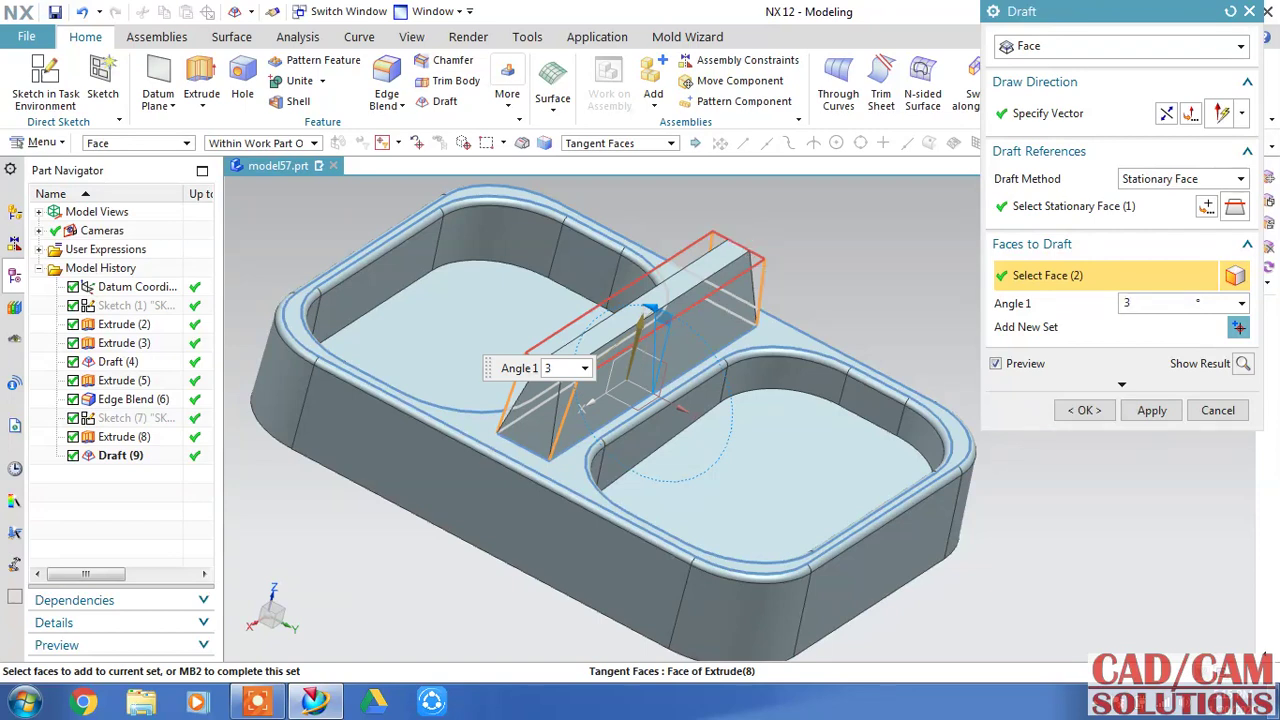
pyautogui.press('Return')
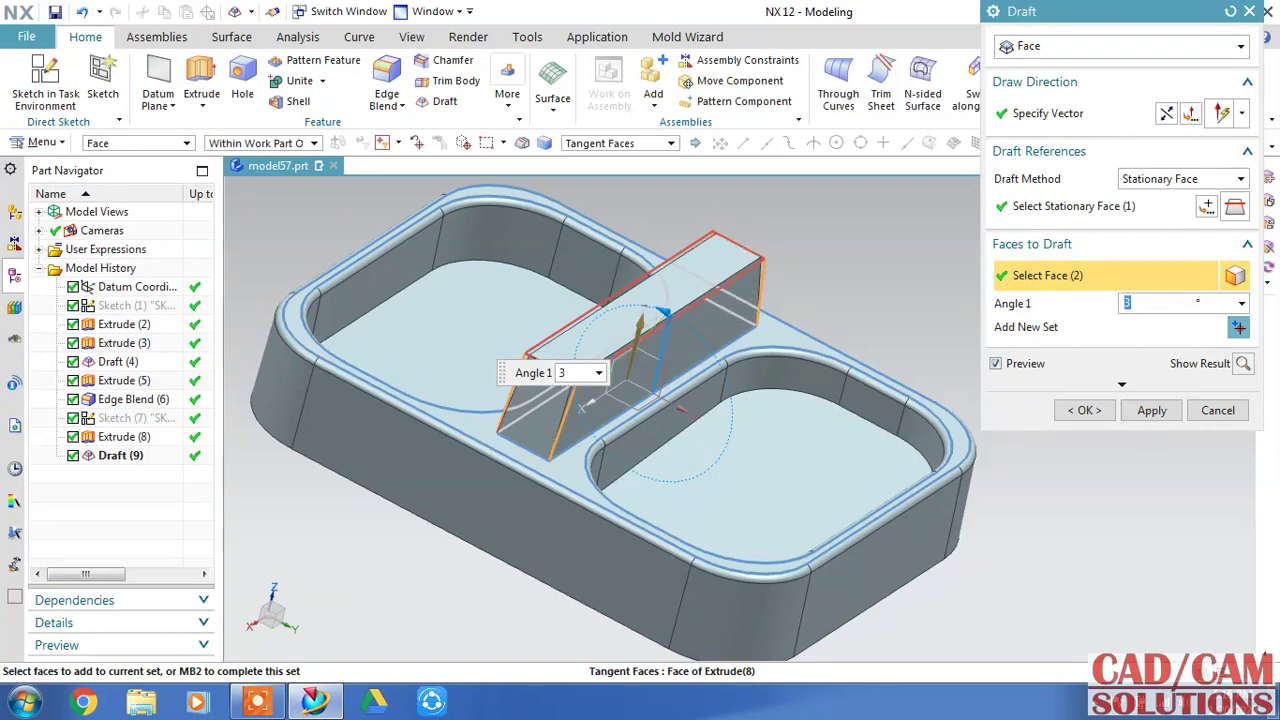
pyautogui.write('5')
pyautogui.press('Return')
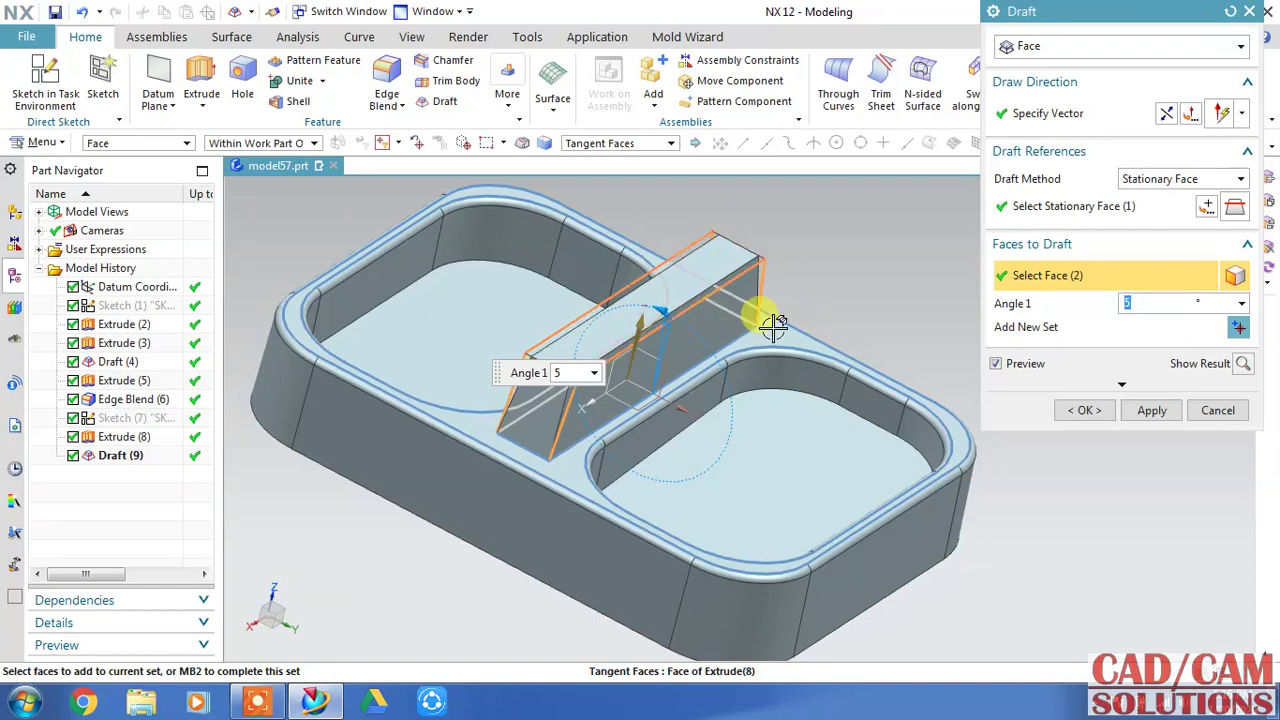
pyautogui.click(1084, 410)
# Blend the rib's vertical and top edges with a 3 mm radius.
pyautogui.moveTo(958, 338); pyautogui.dragTo(860, 262, button='middle')
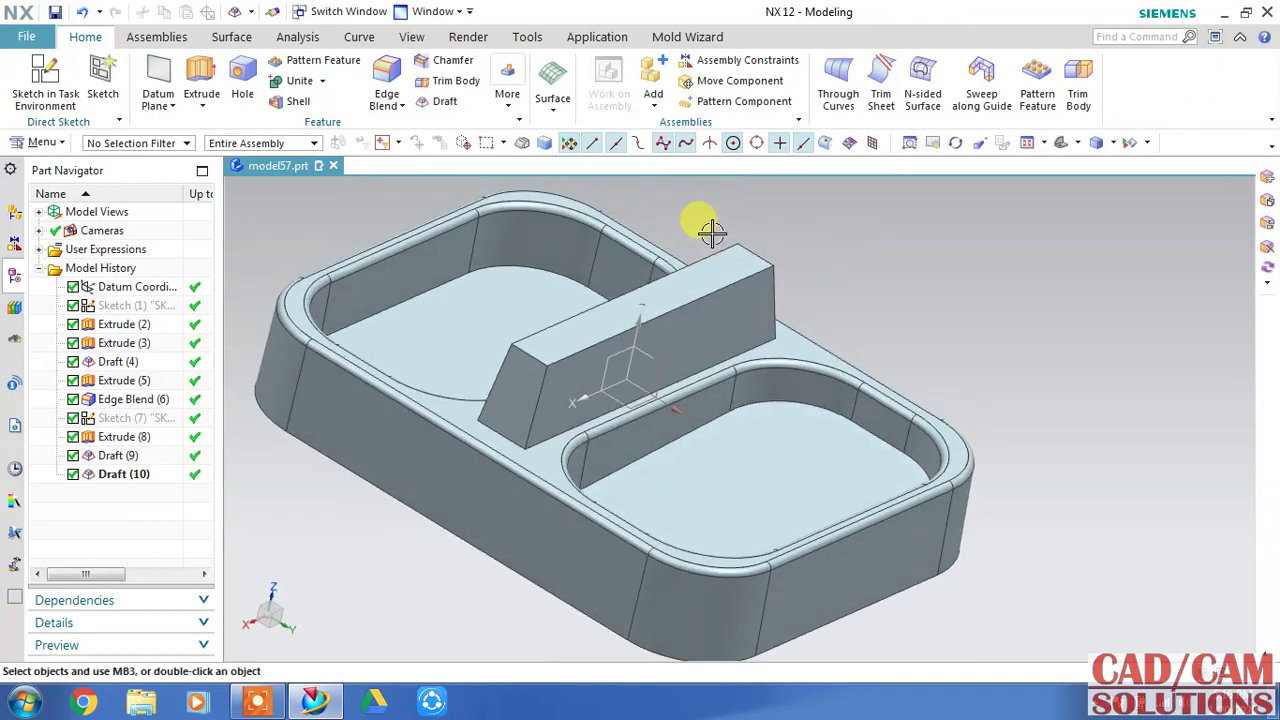
pyautogui.click(534, 434)
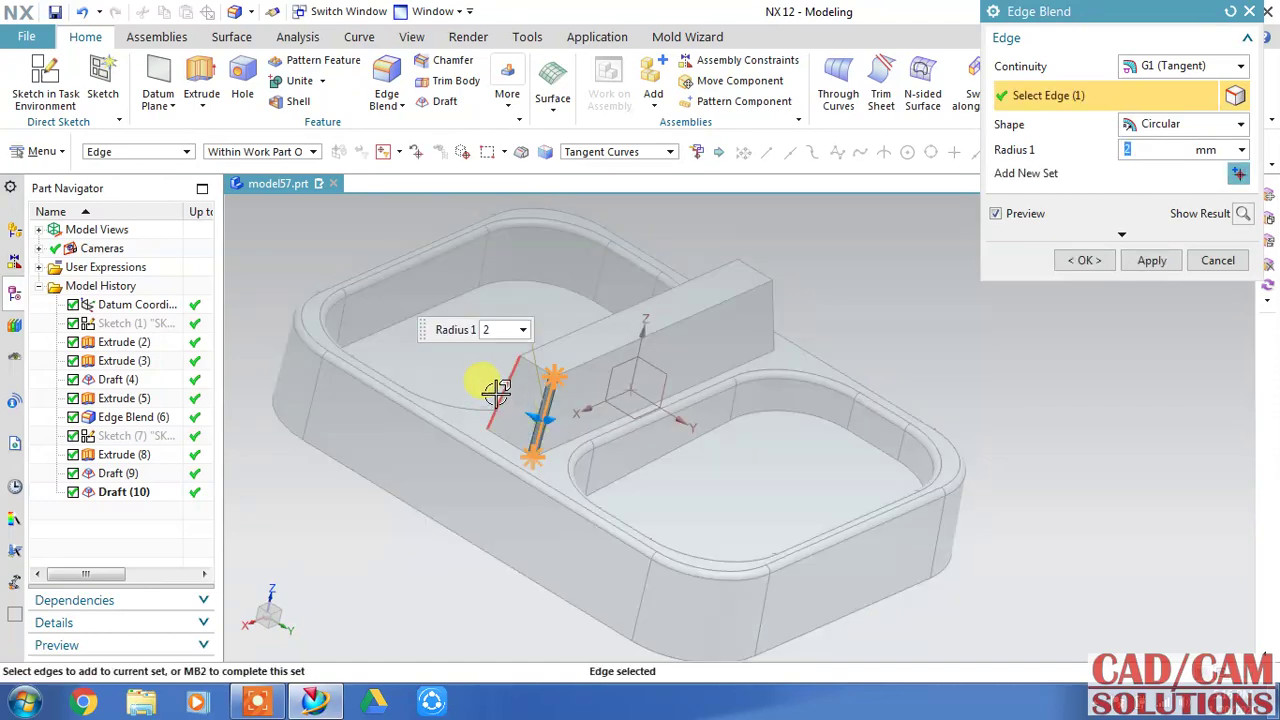
pyautogui.click(499, 392)
pyautogui.click(775, 312)
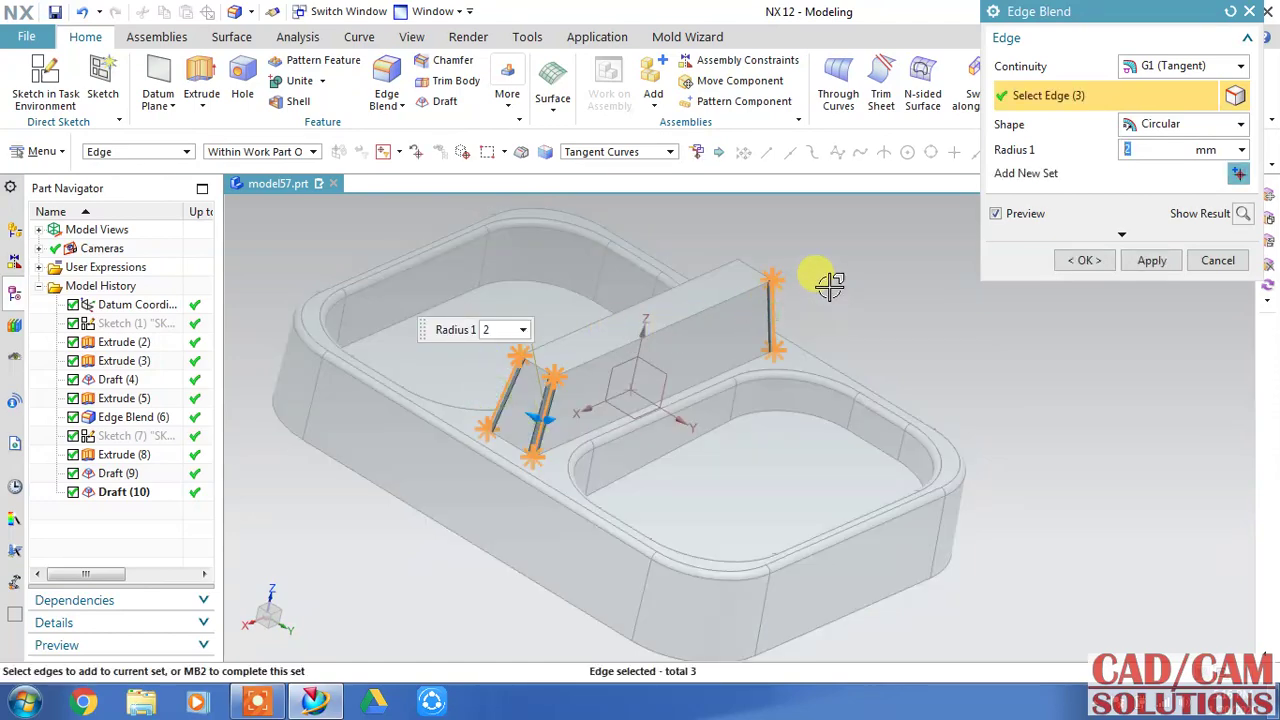
pyautogui.moveTo(823, 277); pyautogui.dragTo(776, 292, button='middle')
pyautogui.click(757, 320)
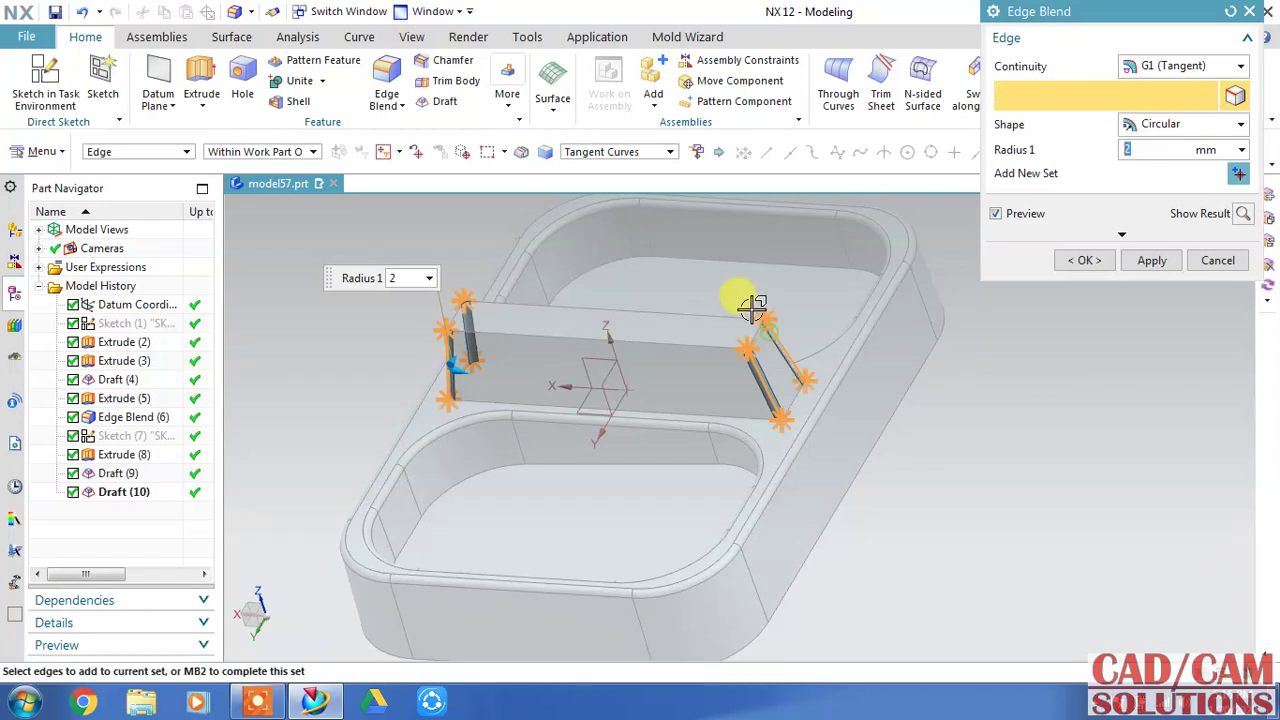
pyautogui.click(758, 321)
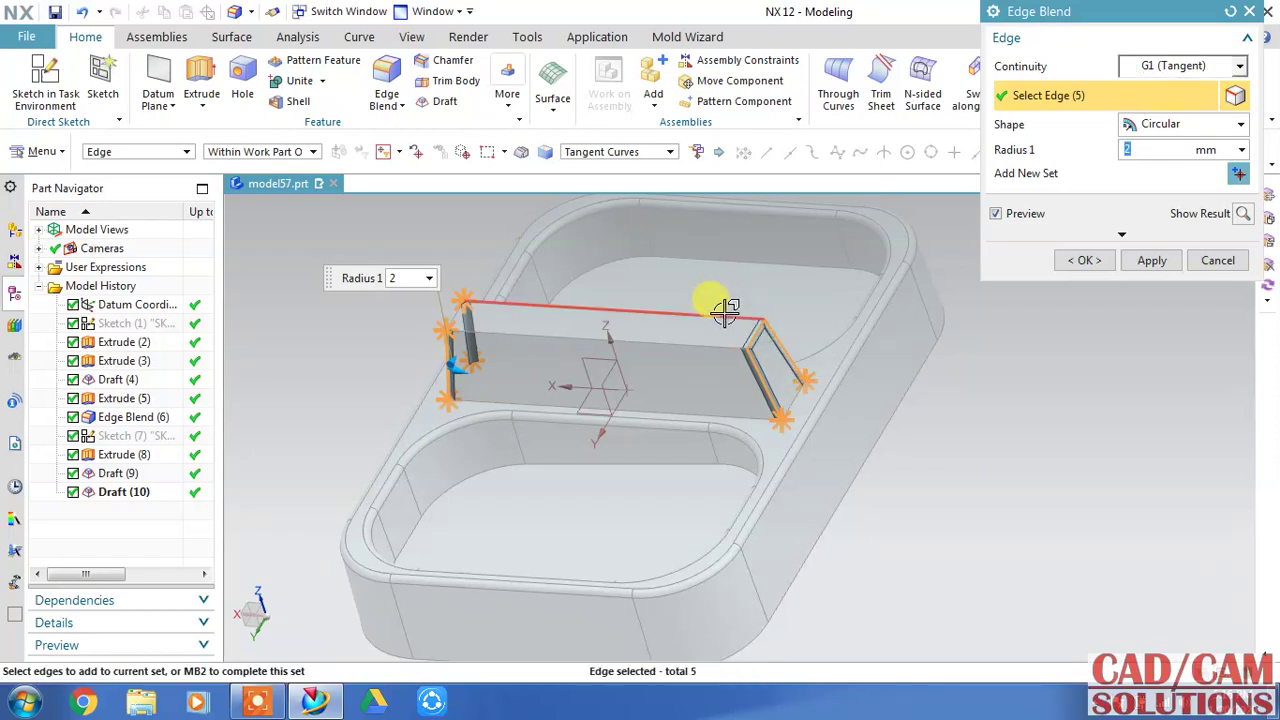
pyautogui.click(500, 306)
pyautogui.click(456, 310)
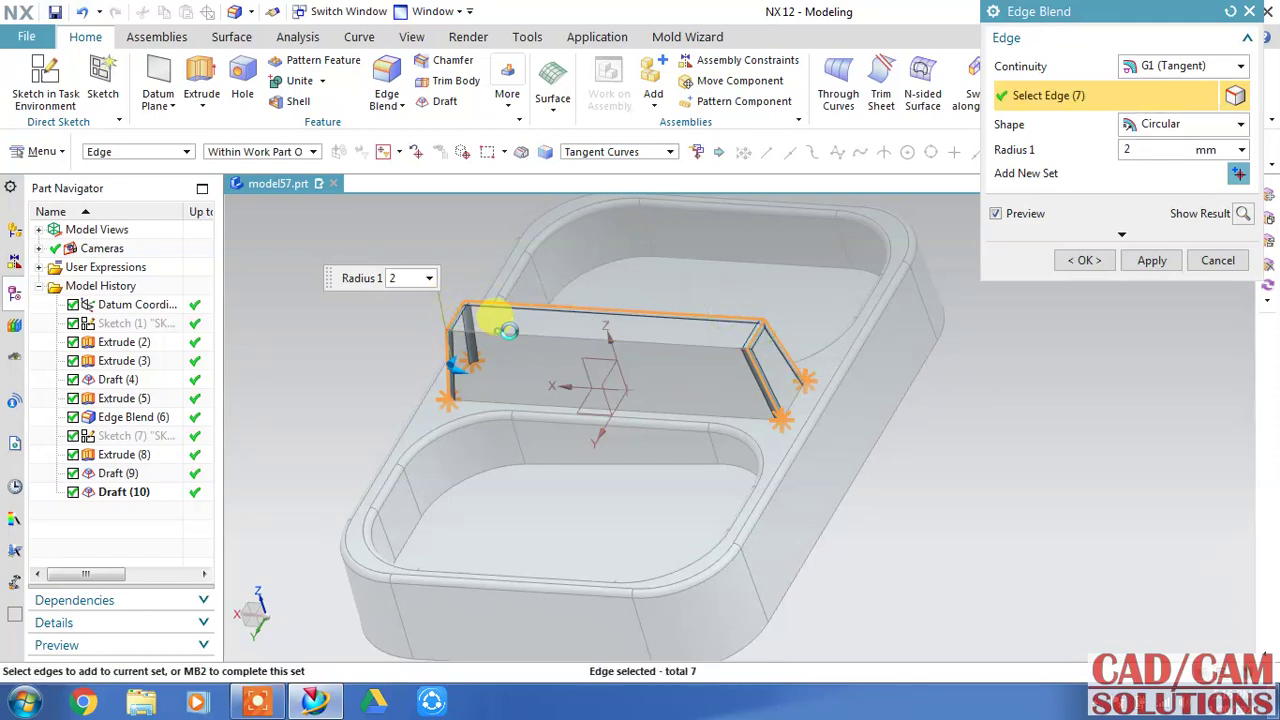
pyautogui.click(508, 332)
pyautogui.write('3')
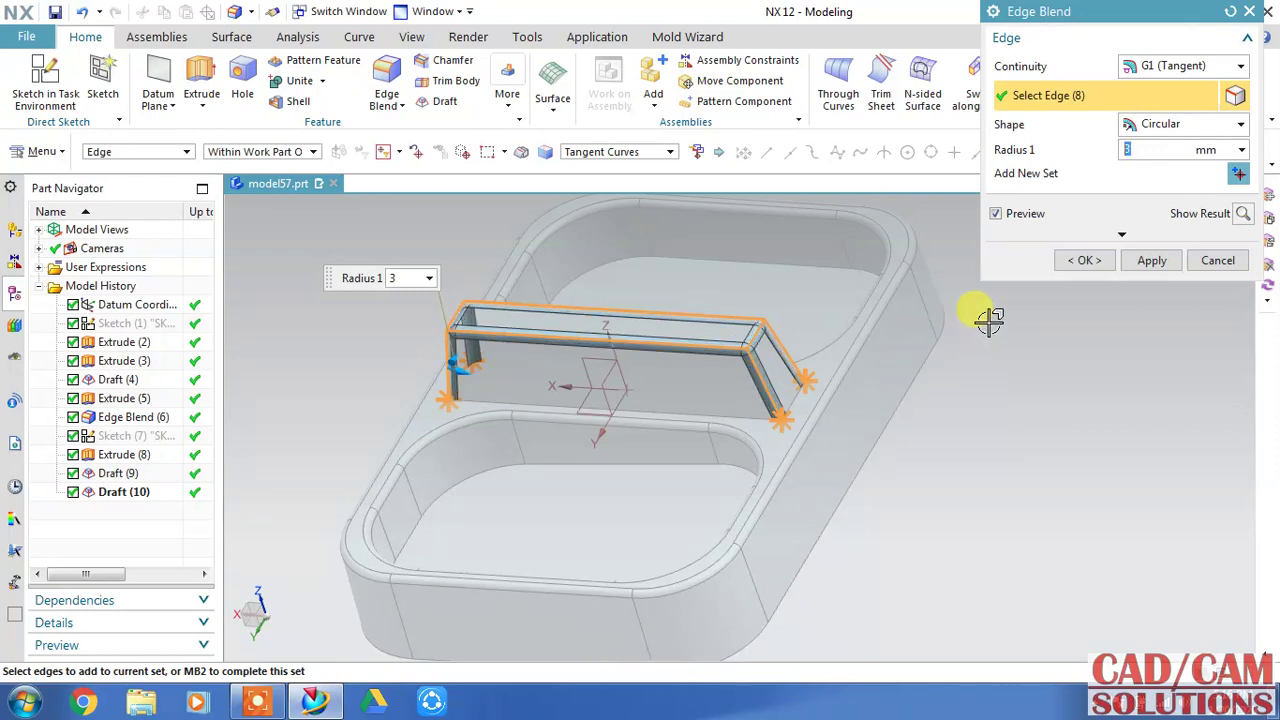
pyautogui.click(1152, 262)
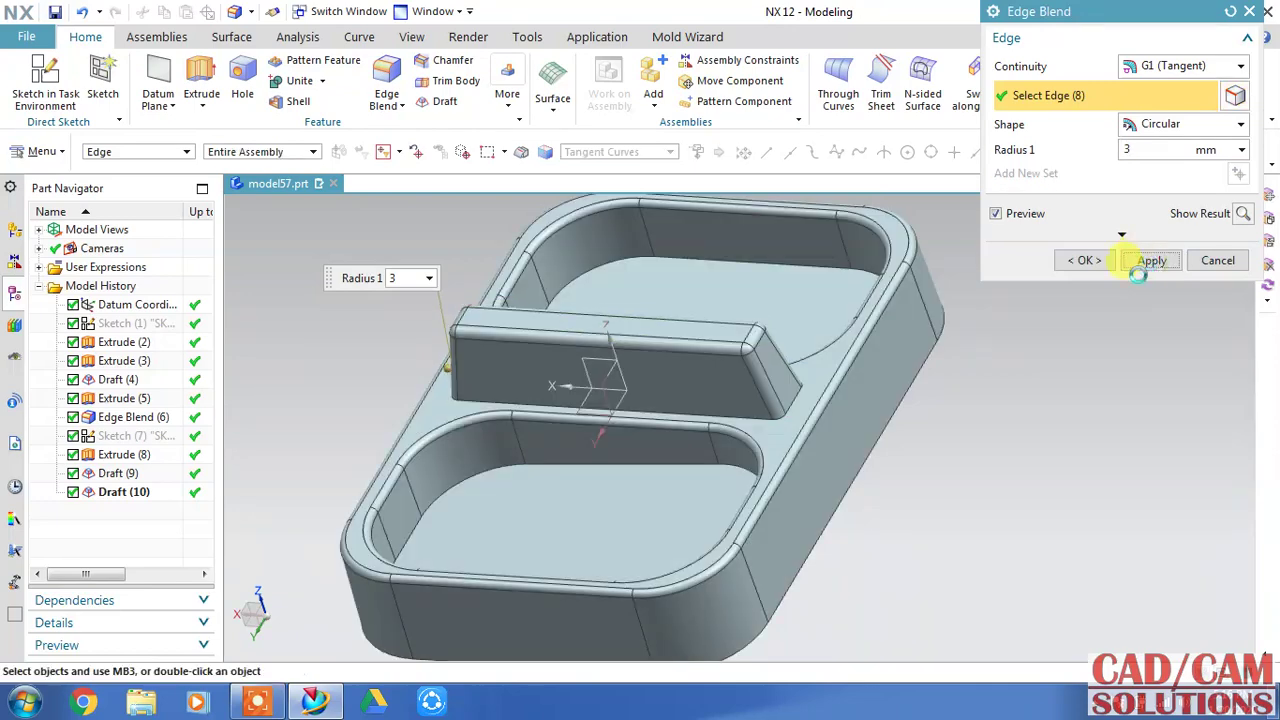
# Select the rib's base edge chain at 2 mm radius, then cancel without applying it.
pyautogui.click(738, 408)
pyautogui.write('2')
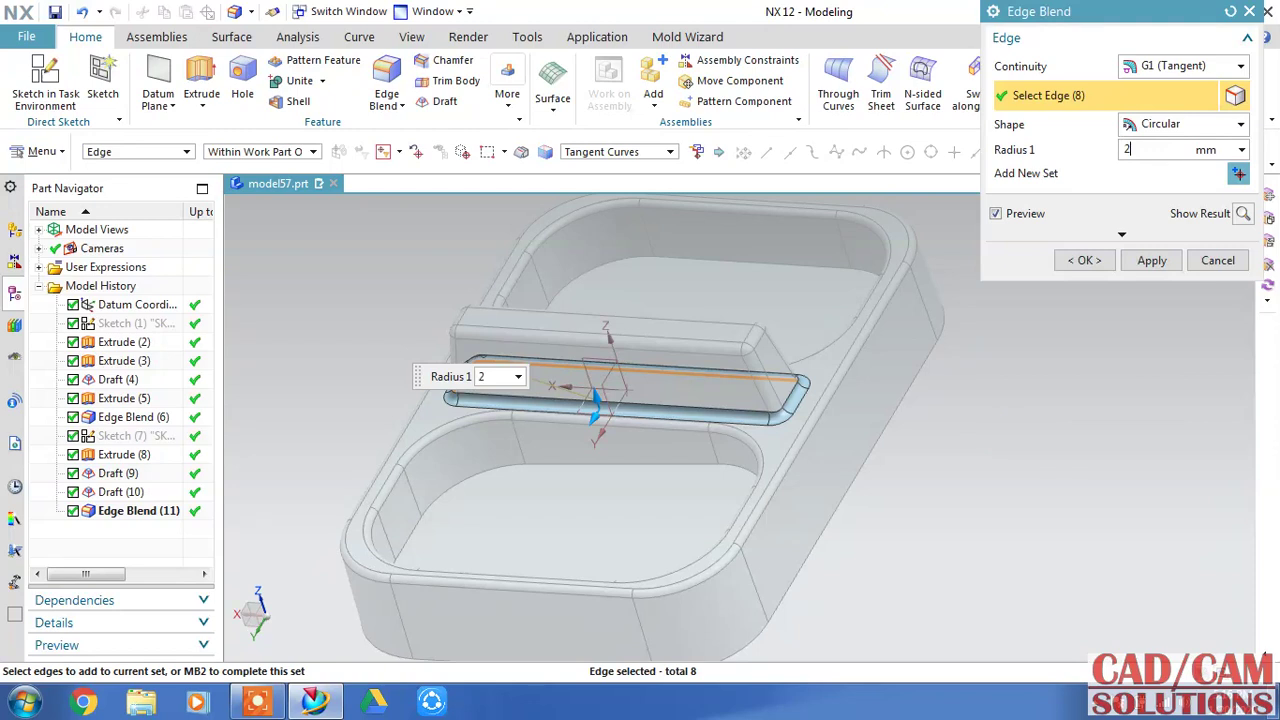
pyautogui.press('Return')
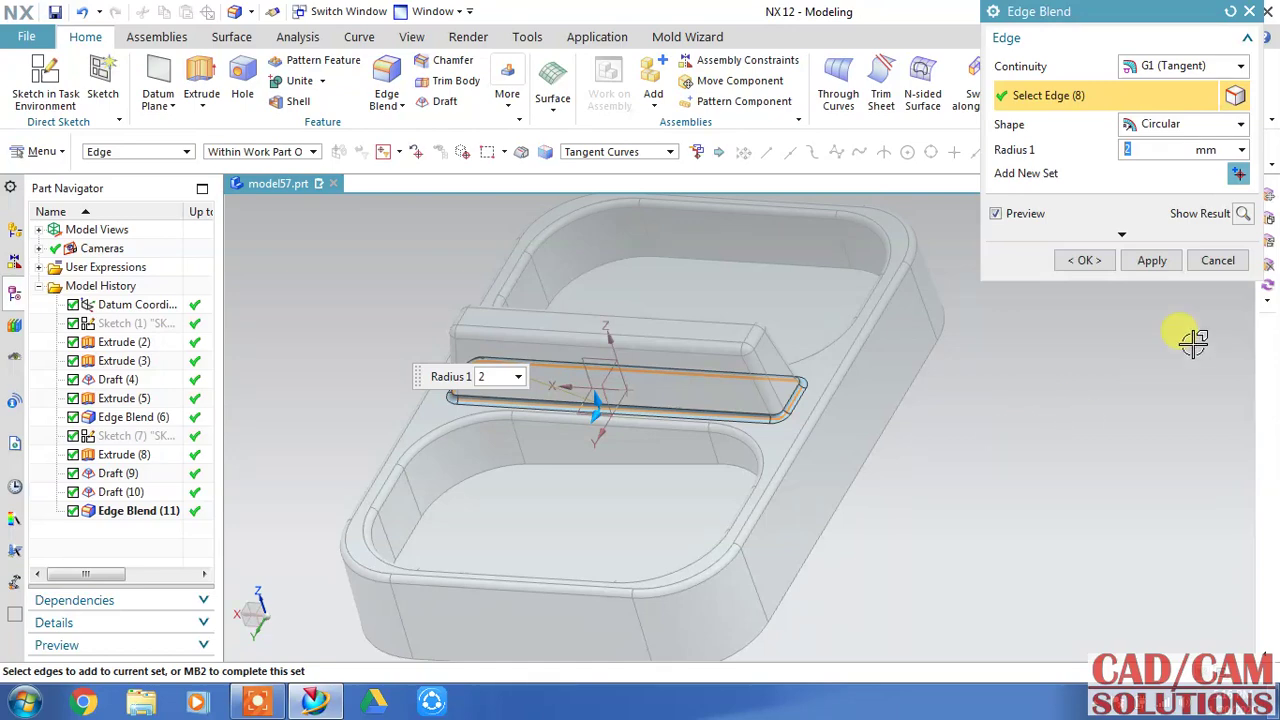
pyautogui.click(1207, 262)
pyautogui.moveTo(986, 423)
pyautogui.mouseDown(button='middle')
pyautogui.moveTo(1029, 406)
pyautogui.moveTo(1062, 413)
pyautogui.moveTo(1034, 423)
pyautogui.moveTo(1040, 432)
pyautogui.mouseUp(button='middle')
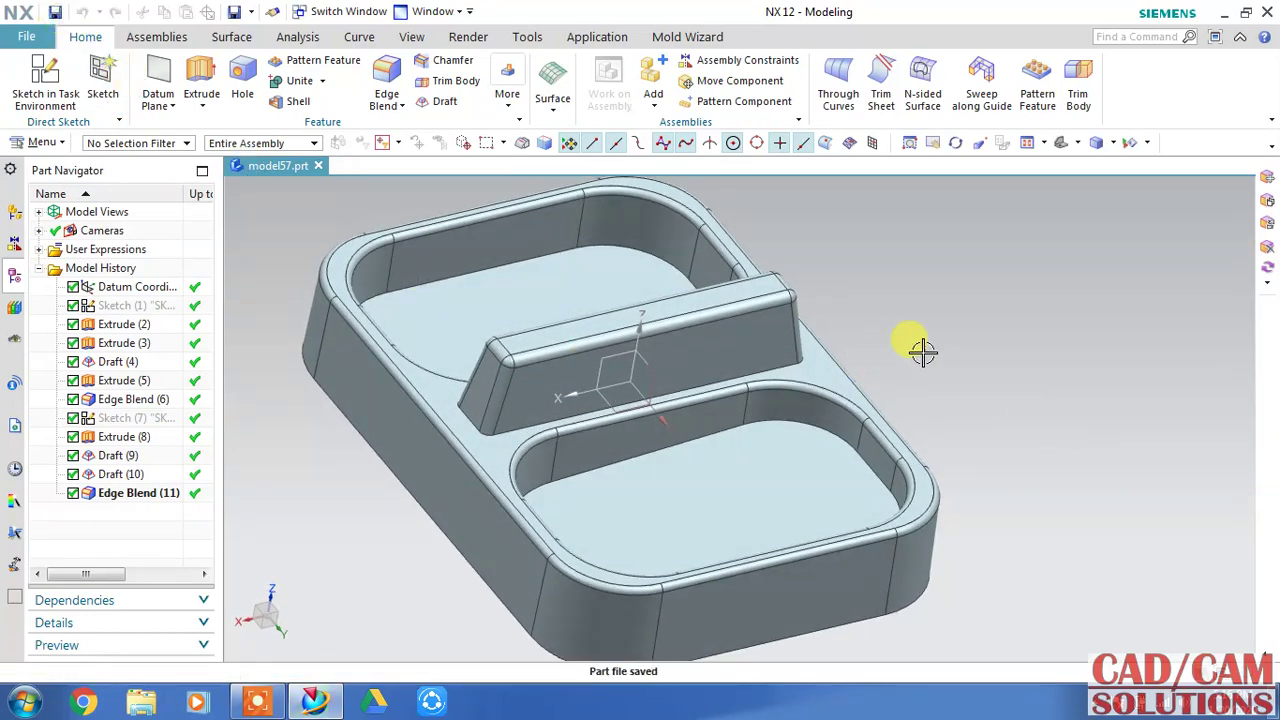
pyautogui.moveTo(922, 350)
pyautogui.mouseDown(button='middle')
pyautogui.moveTo(909, 300)
pyautogui.moveTo(940, 297)
pyautogui.moveTo(925, 360)
pyautogui.moveTo(940, 323)
pyautogui.moveTo(979, 317)
pyautogui.moveTo(884, 281)
pyautogui.mouseUp(button='middle')
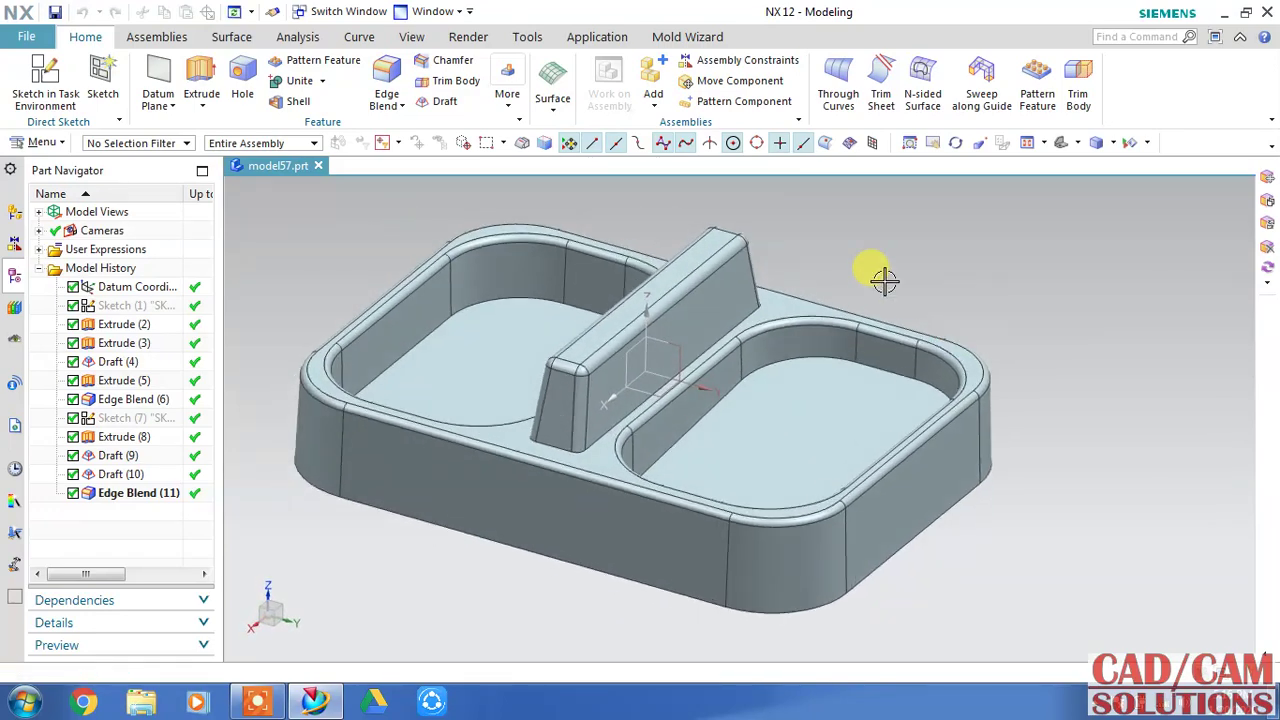
pyautogui.click(297, 104)
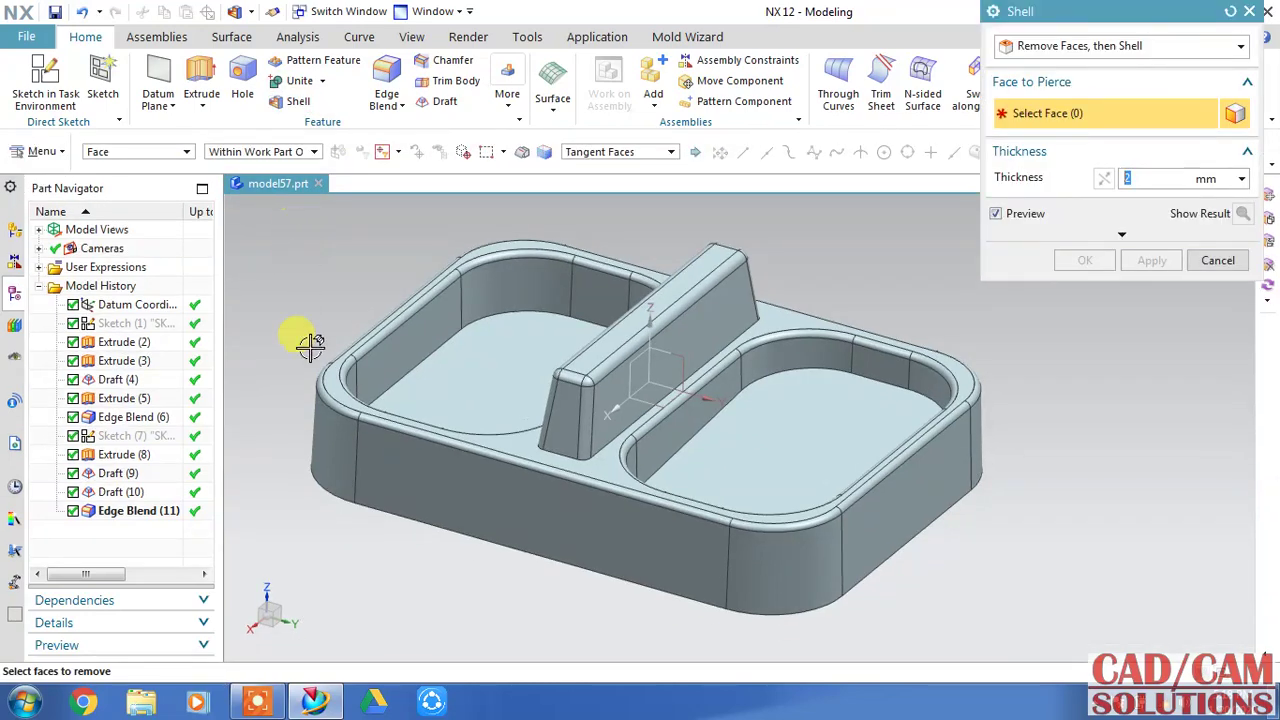
pyautogui.moveTo(432, 547); pyautogui.dragTo(429, 480, button='middle')
pyautogui.click(491, 420)
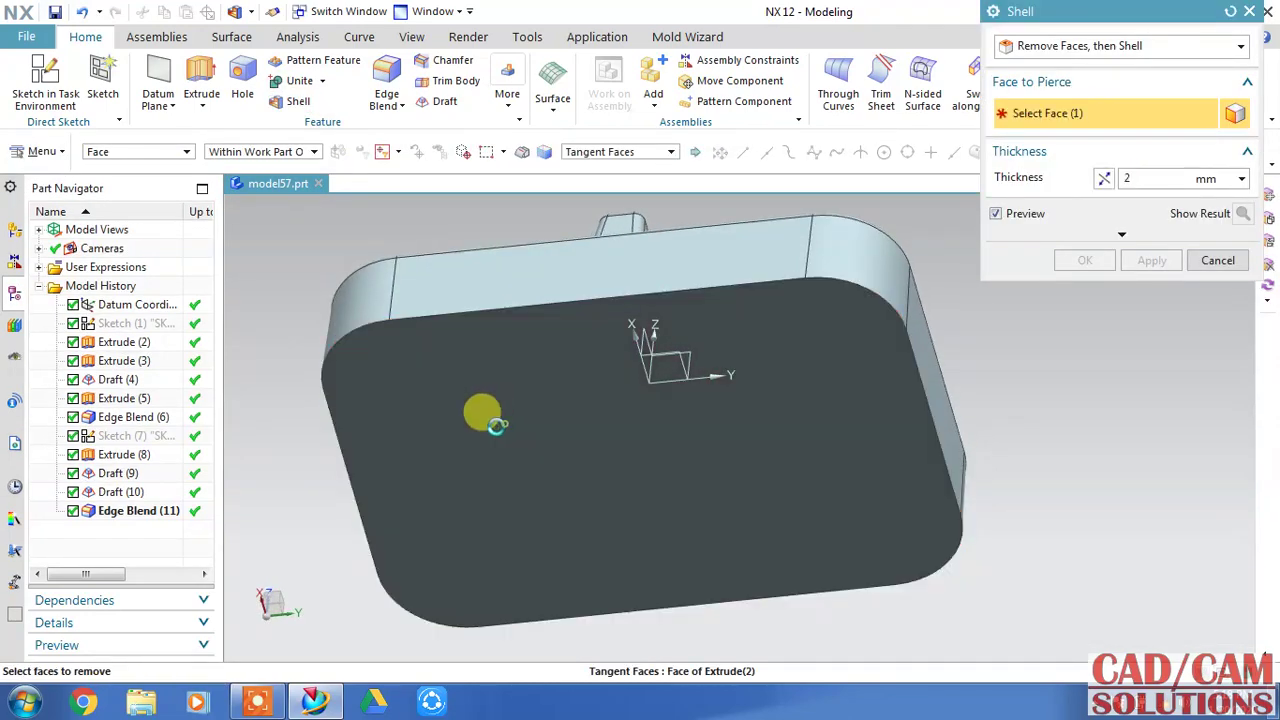
pyautogui.moveTo(1014, 352); pyautogui.dragTo(990, 438, button='middle')
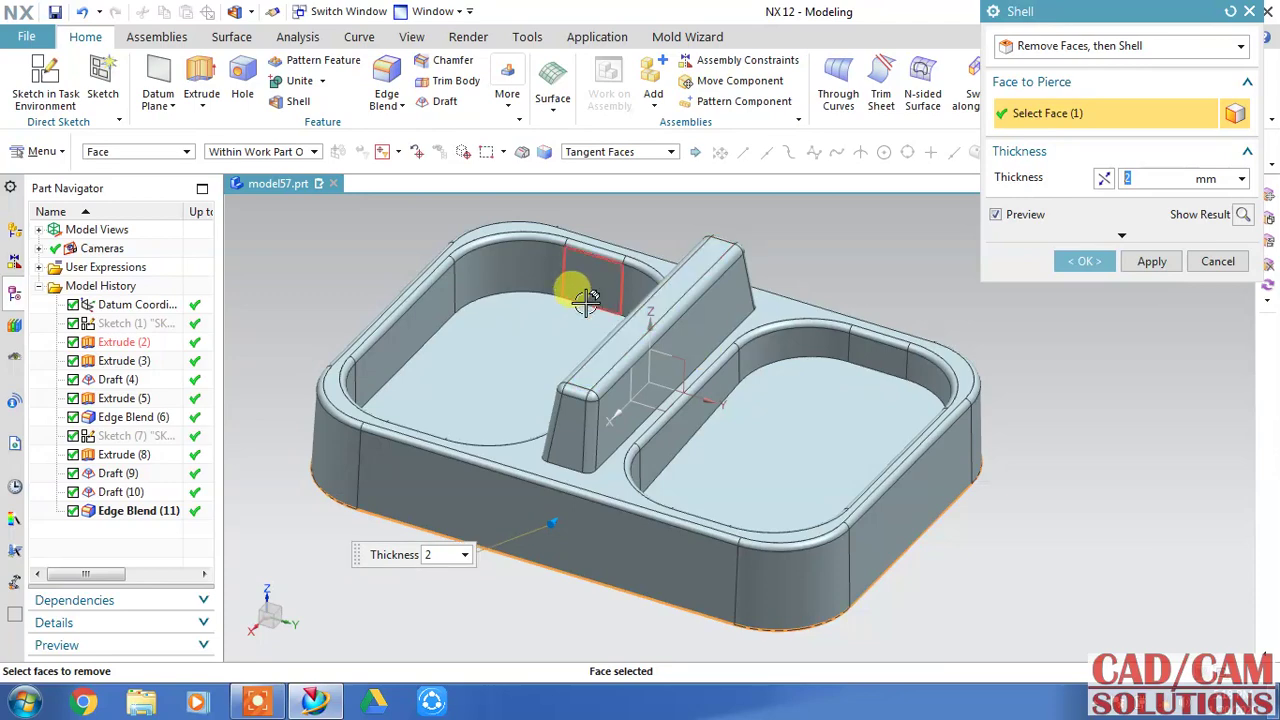
pyautogui.click(1210, 268)
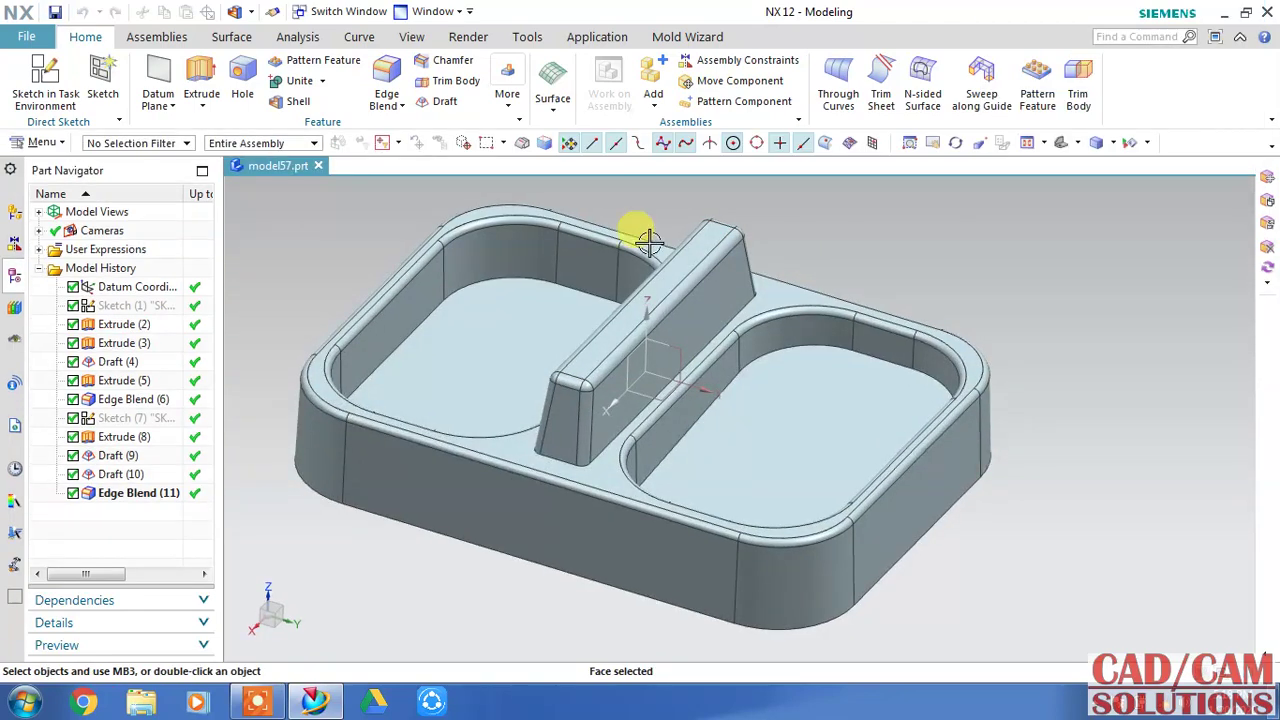
# Fillet the left pocket's floor edge chain with a 5 mm edge blend.
pyautogui.click(389, 75)
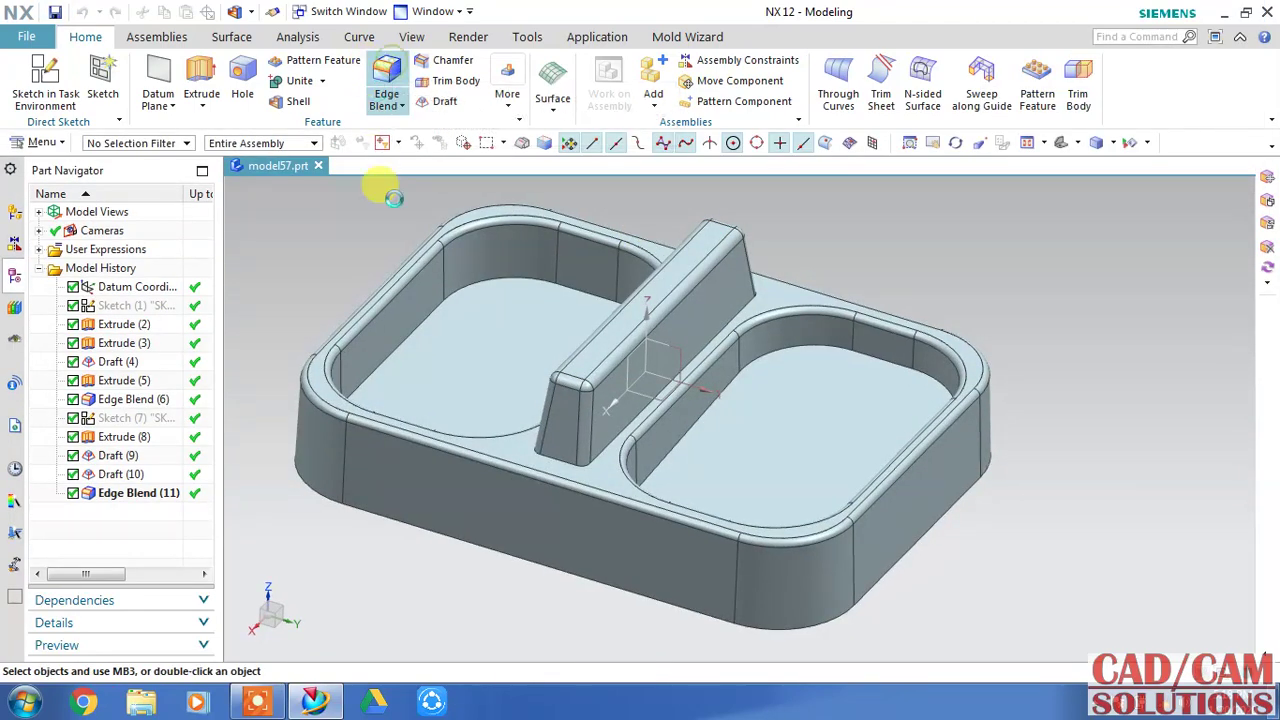
pyautogui.click(511, 286)
pyautogui.write('5')
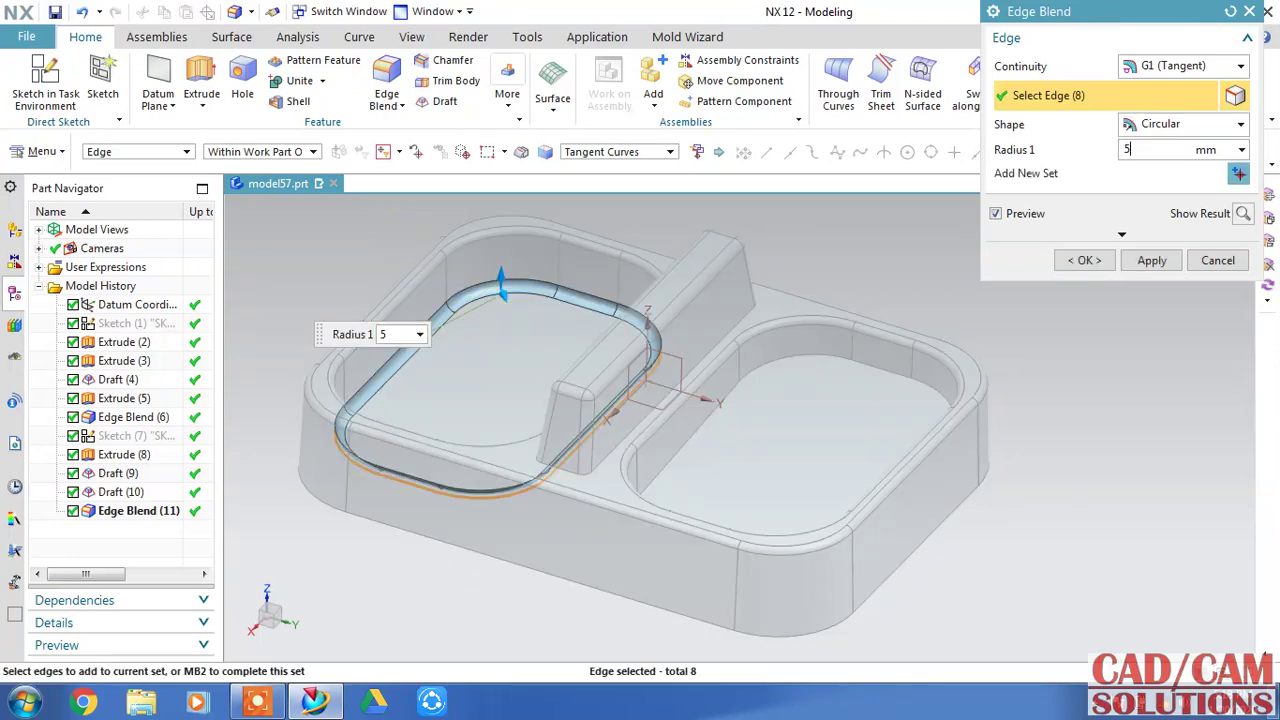
pyautogui.middleClick(400, 240)
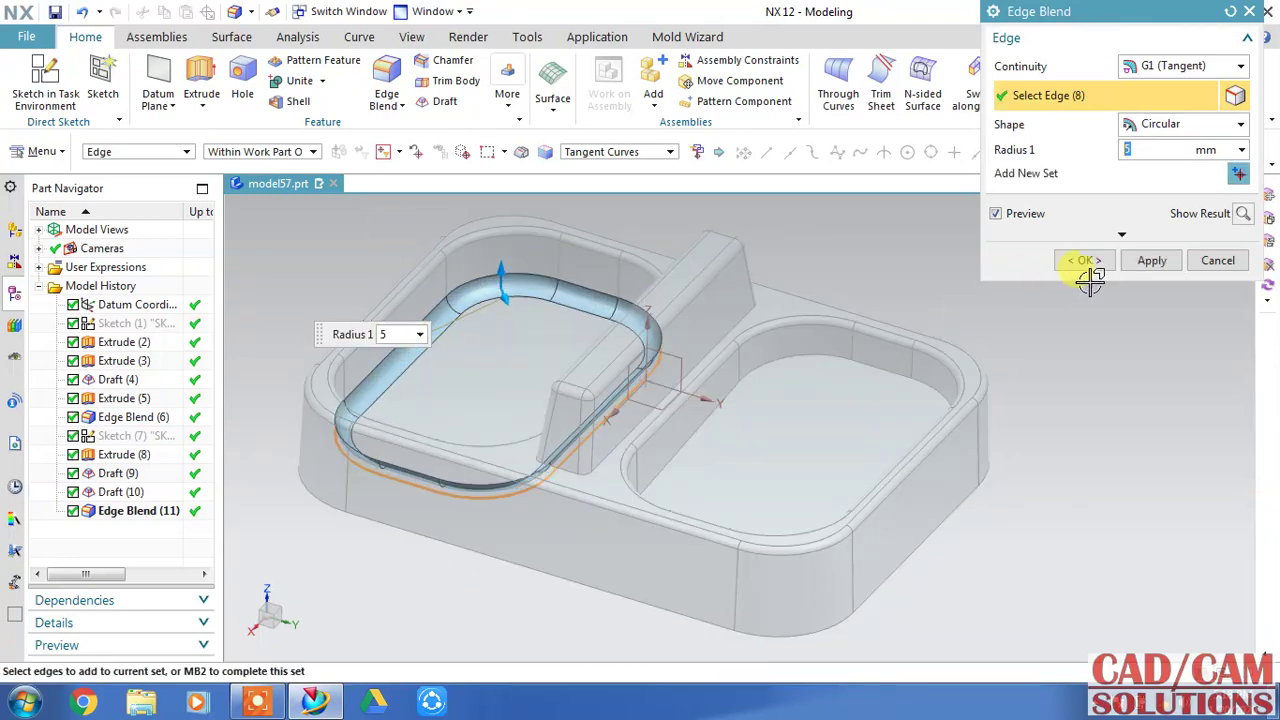
pyautogui.click(1151, 262)
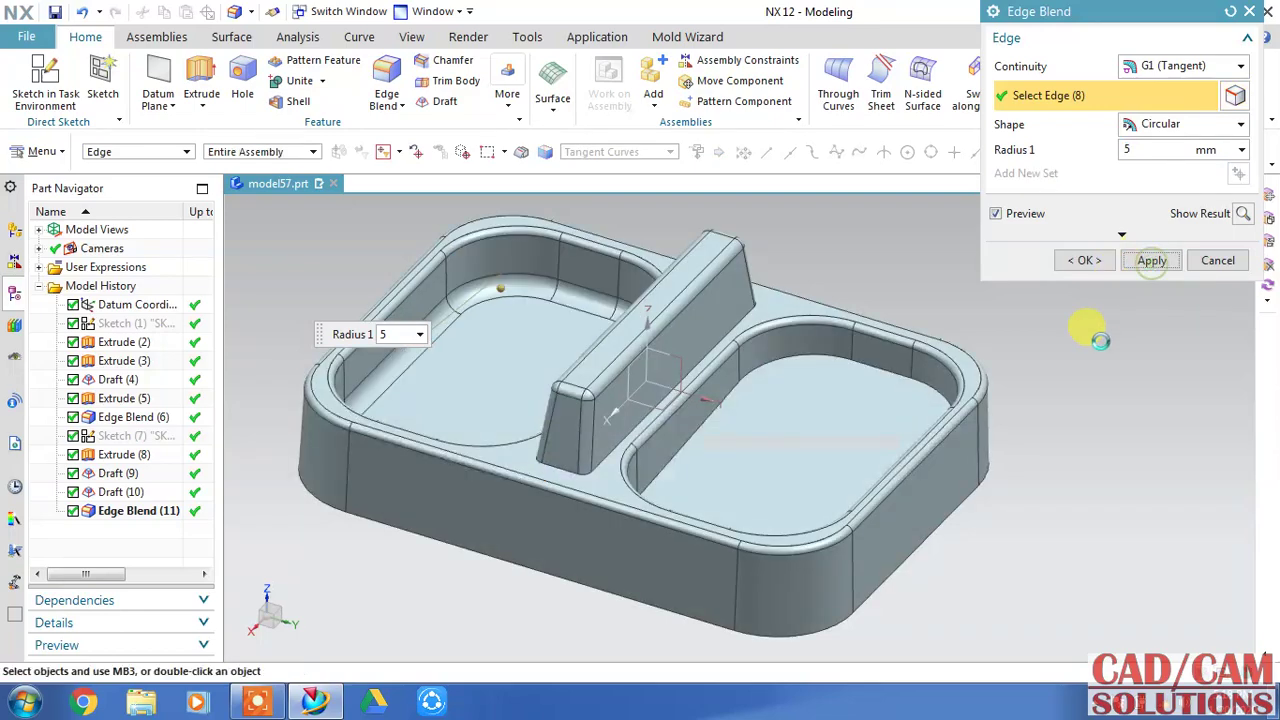
# Fillet the right pocket's floor edge chain with a 4 mm edge blend.
pyautogui.click(849, 362)
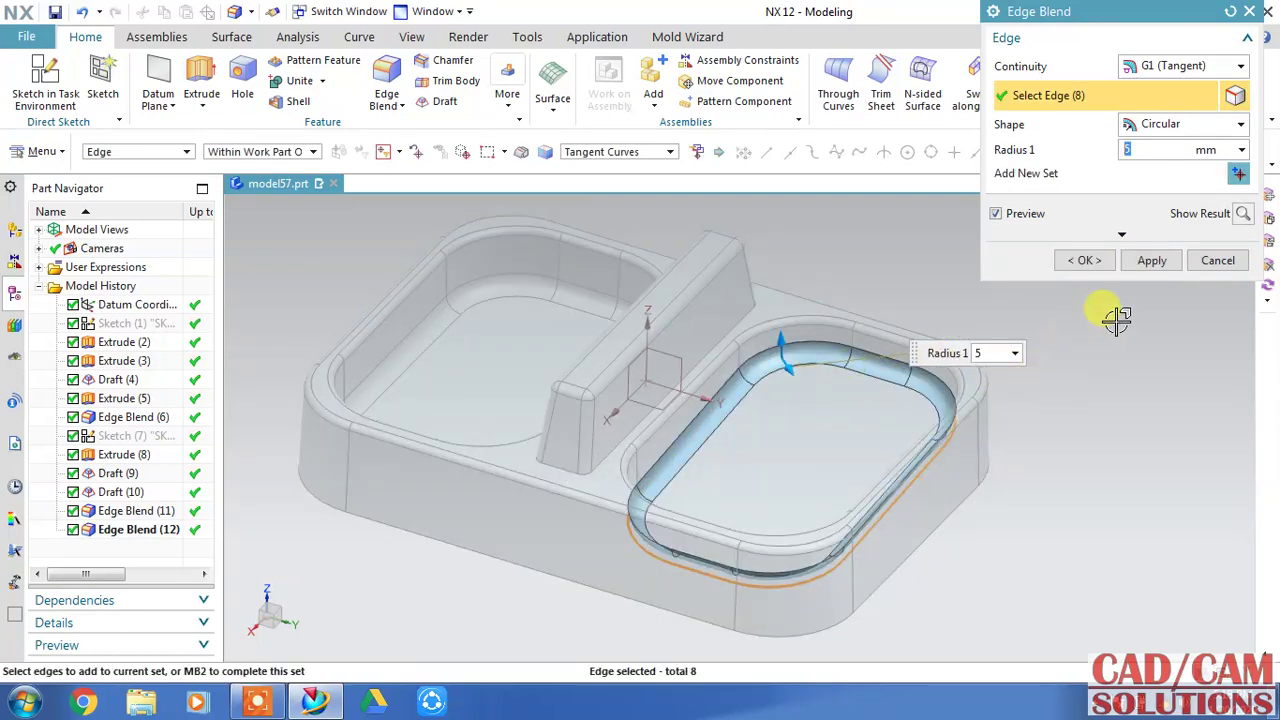
pyautogui.write('4')
pyautogui.click(1136, 264)
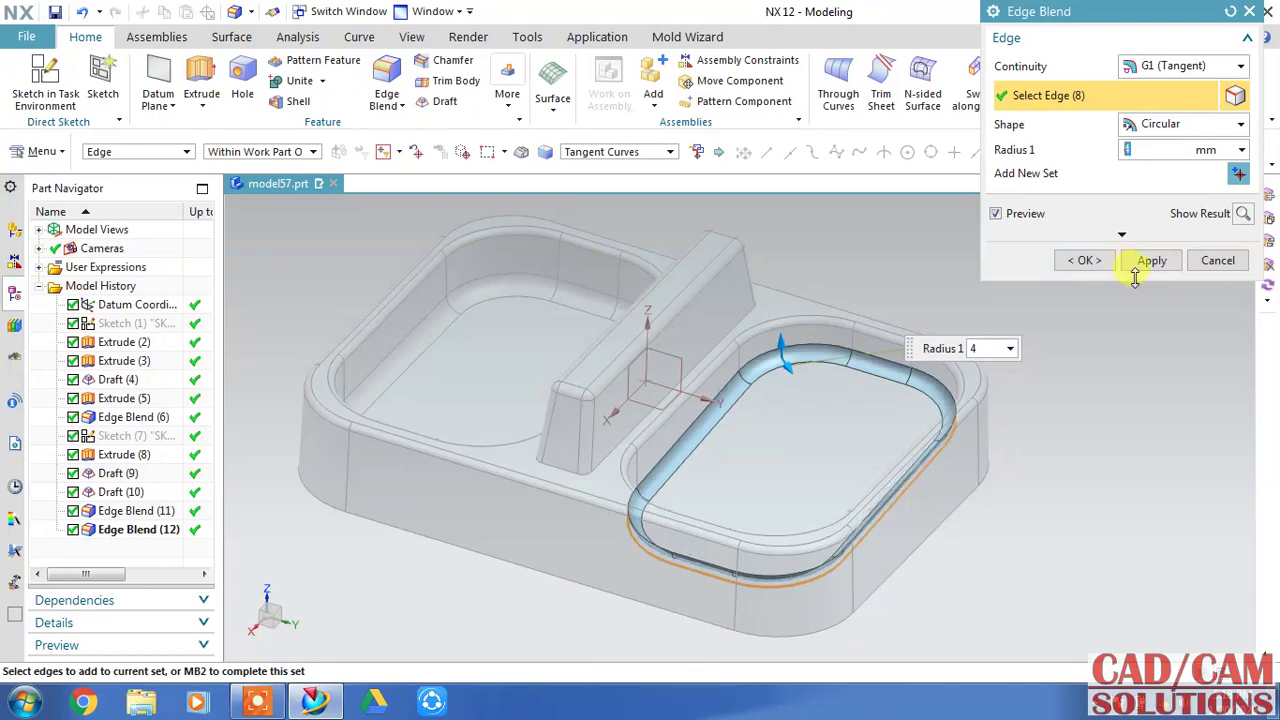
pyautogui.click(1087, 260)
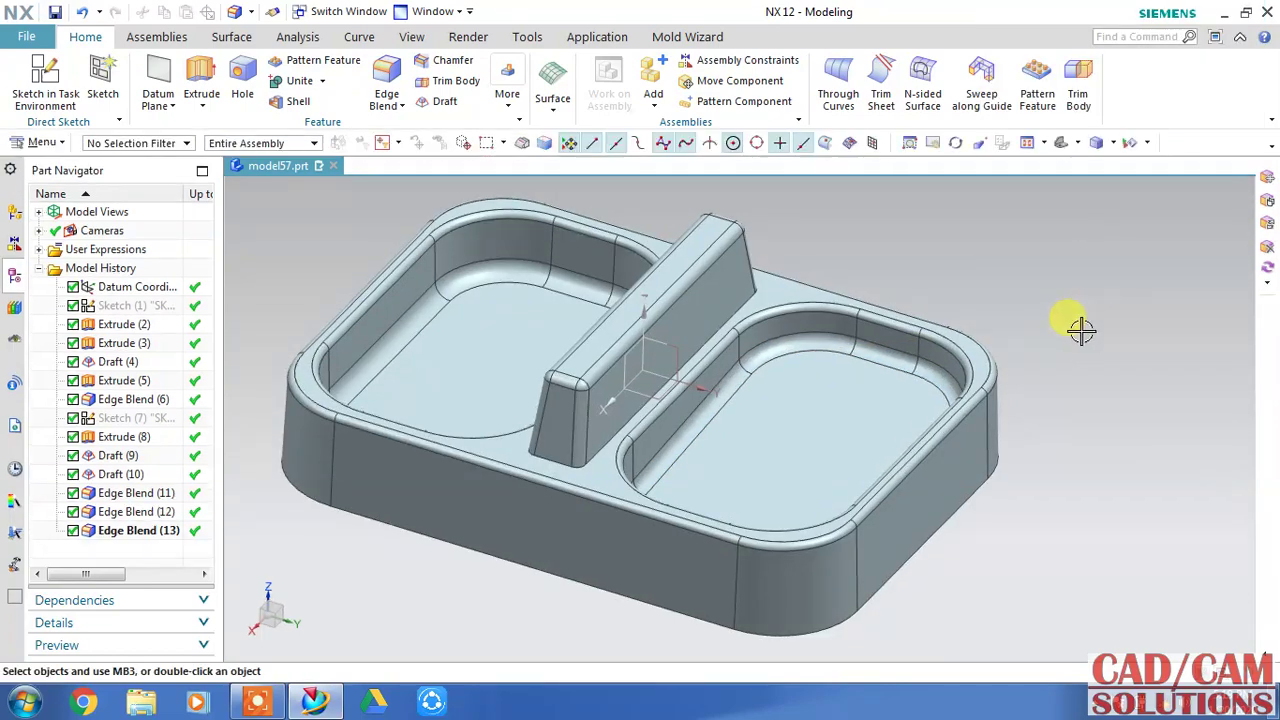
# Shell the tray to 1.5 mm wall thickness, removing its bottom face.
pyautogui.moveTo(1063, 300)
pyautogui.mouseDown(button='middle')
pyautogui.moveTo(1075, 290)
pyautogui.moveTo(1051, 314)
pyautogui.moveTo(1054, 337)
pyautogui.moveTo(1057, 309)
pyautogui.moveTo(1040, 310)
pyautogui.mouseUp(button='middle')
pyautogui.click(300, 101)
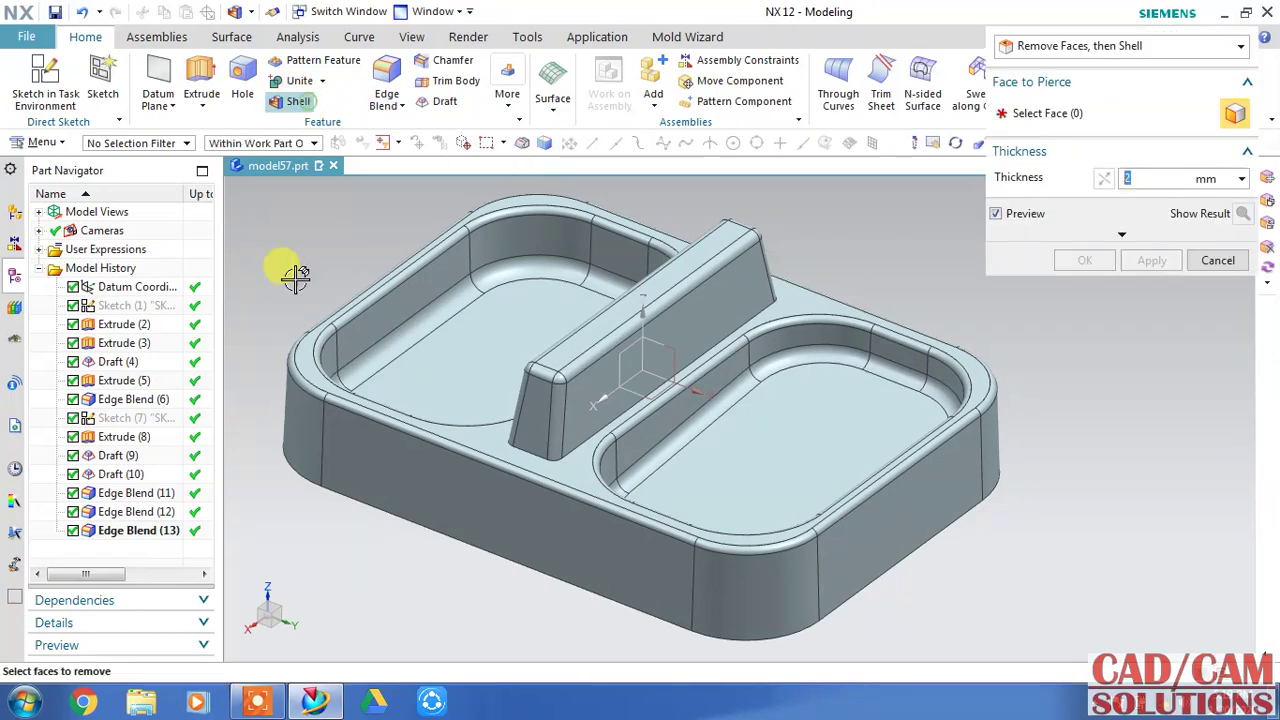
pyautogui.moveTo(371, 523)
pyautogui.mouseDown(button='middle')
pyautogui.moveTo(395, 494)
pyautogui.moveTo(457, 466)
pyautogui.mouseUp(button='middle')
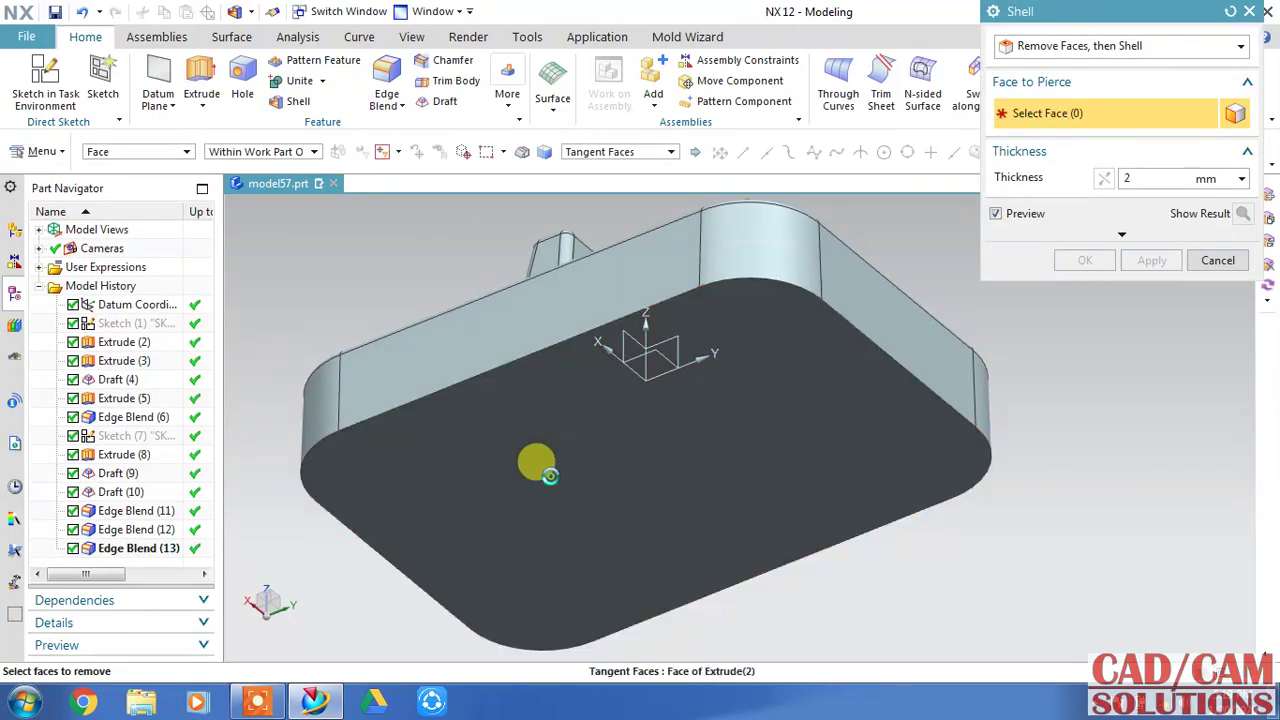
pyautogui.click(534, 464)
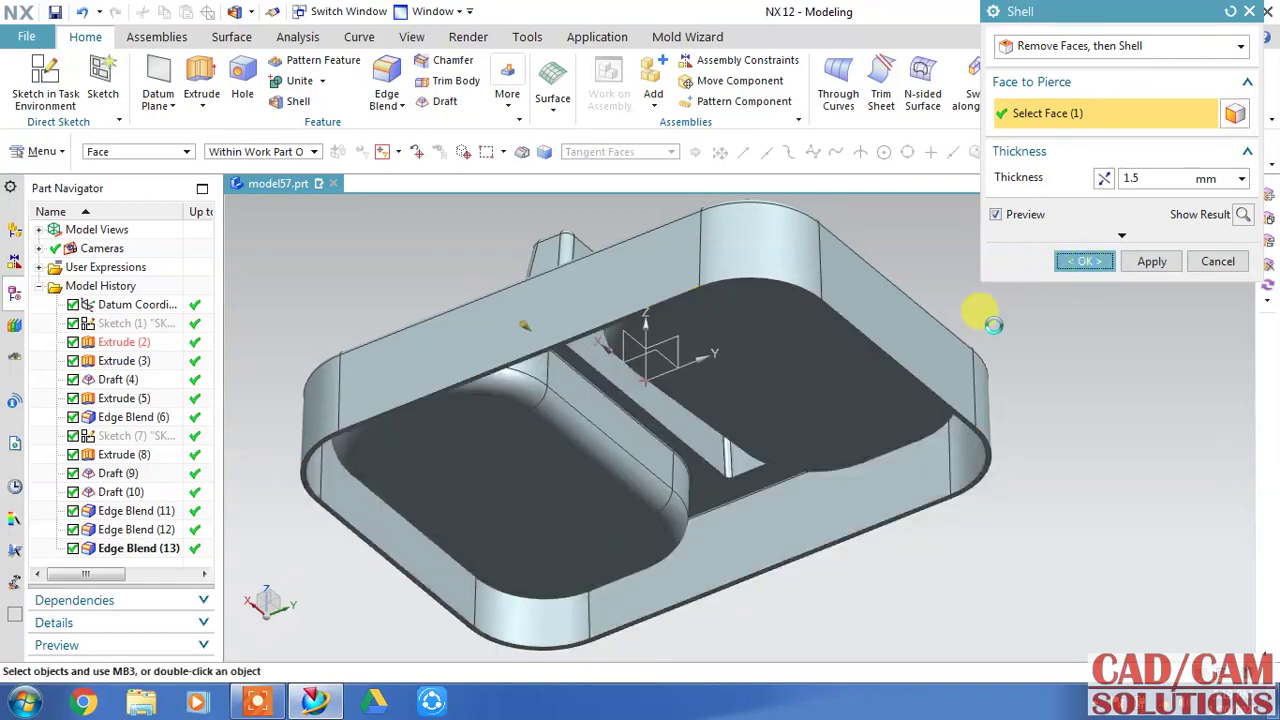
pyautogui.moveTo(966, 271)
pyautogui.mouseDown(button='middle')
pyautogui.moveTo(968, 208)
pyautogui.moveTo(937, 306)
pyautogui.moveTo(911, 314)
pyautogui.moveTo(911, 338)
pyautogui.moveTo(900, 300)
pyautogui.moveTo(957, 306)
pyautogui.moveTo(923, 323)
pyautogui.moveTo(948, 344)
pyautogui.moveTo(914, 277)
pyautogui.moveTo(902, 292)
pyautogui.mouseUp(button='middle')
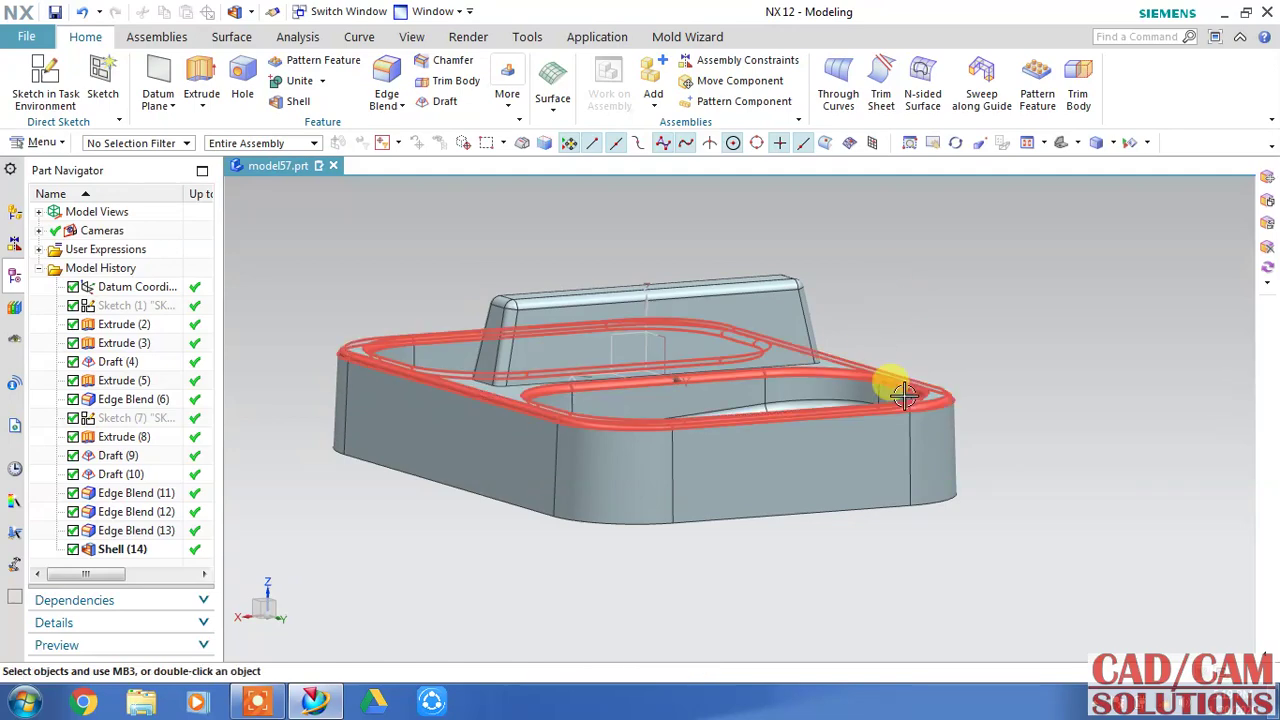
# Create Sketch (15) on the tray's front face with its horizontal direction along Y.
pyautogui.click(42, 68)
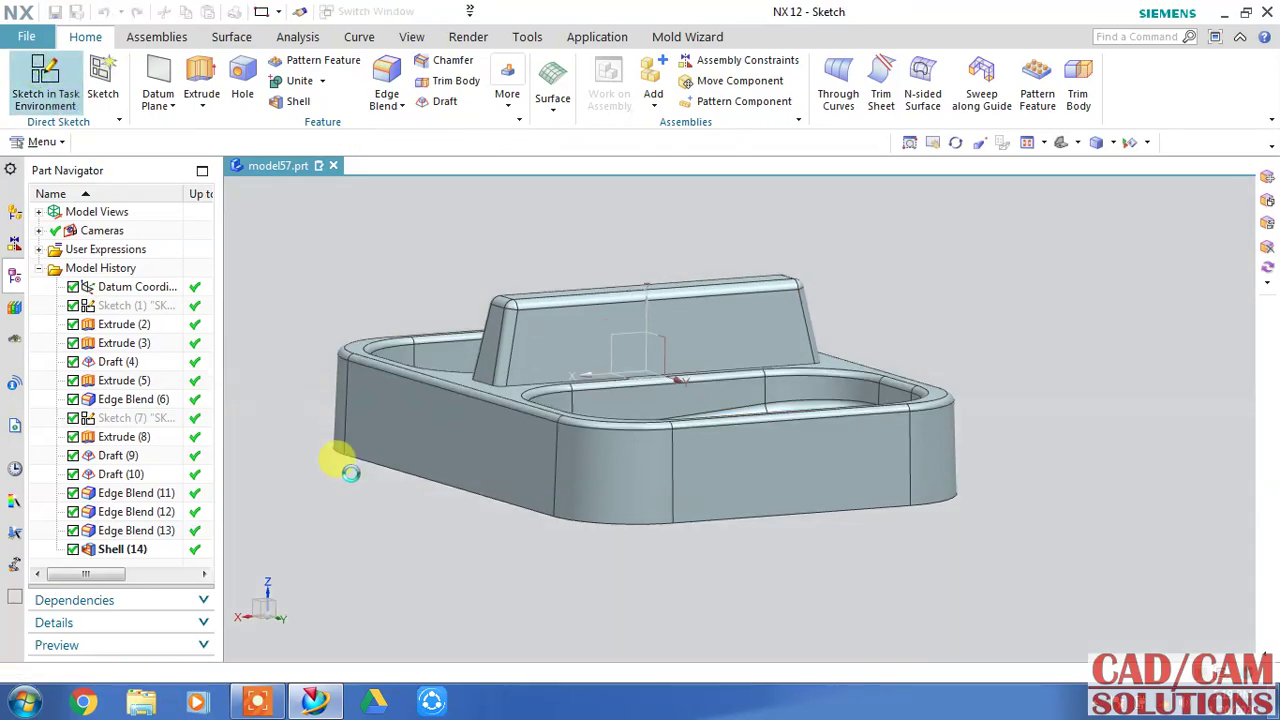
pyautogui.moveTo(450, 540); pyautogui.dragTo(518, 536, button='middle')
pyautogui.click(496, 437)
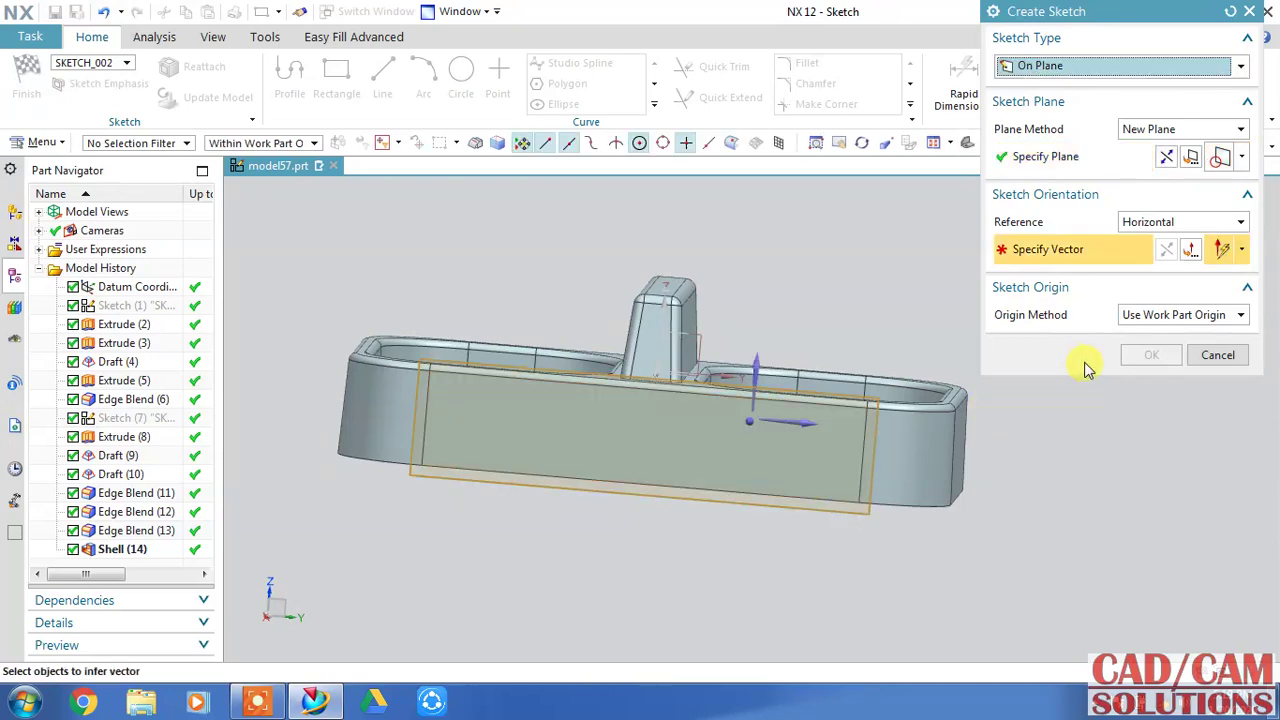
pyautogui.click(793, 424)
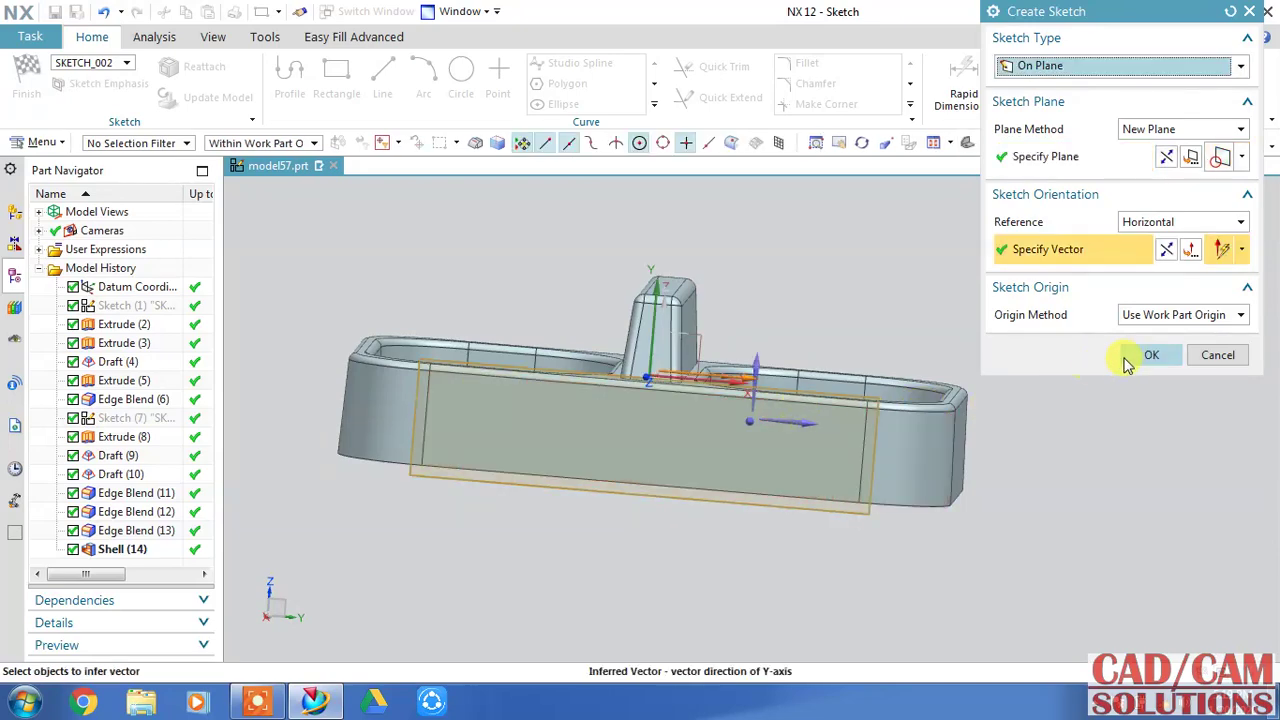
pyautogui.click(1130, 358)
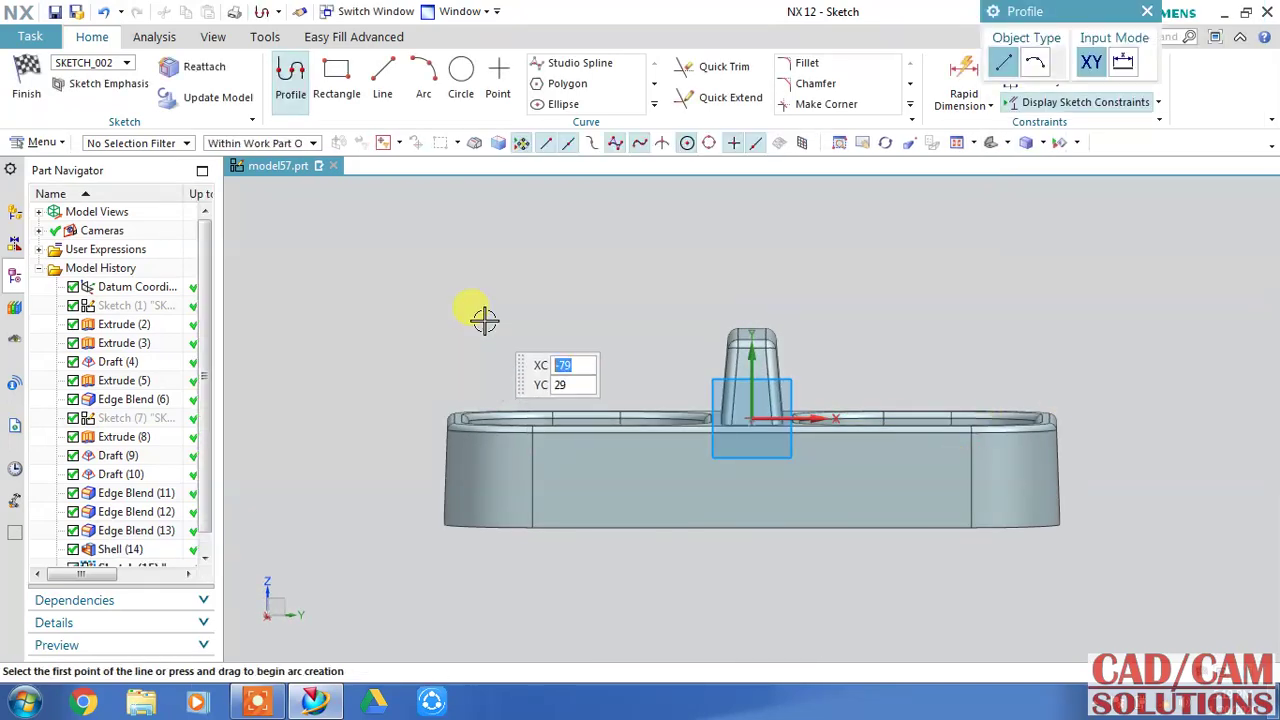
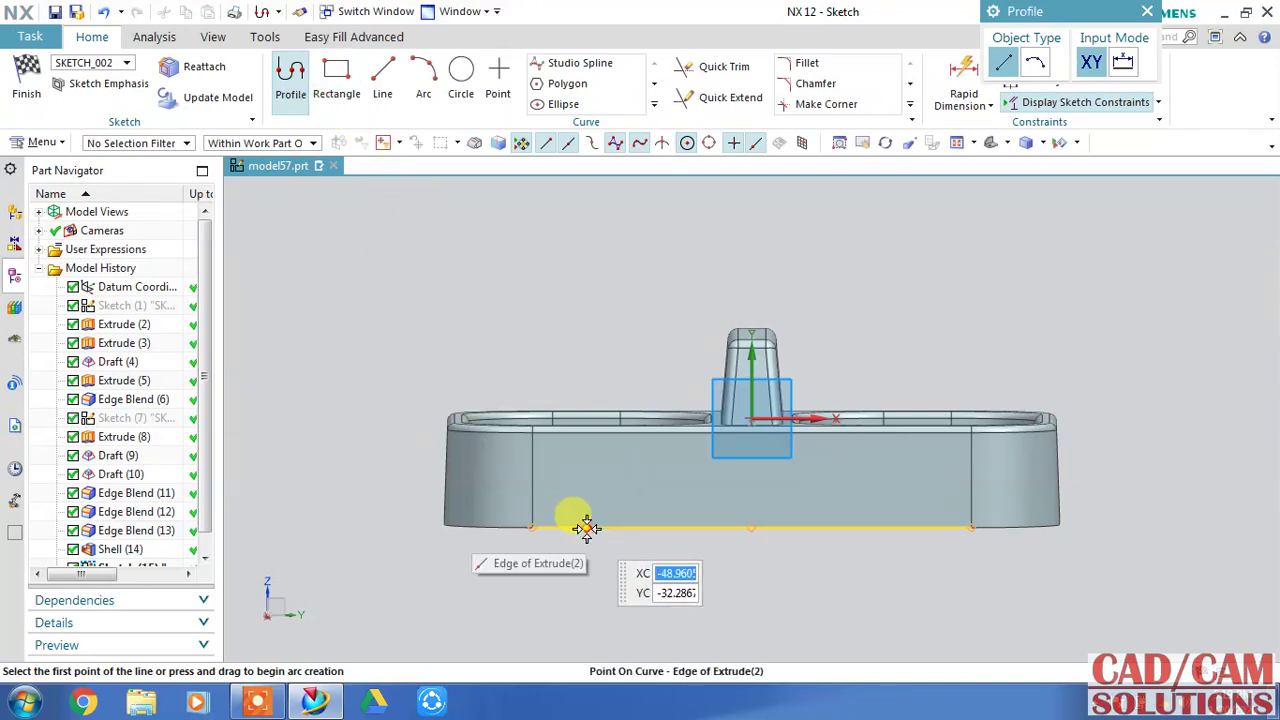
# Draw a closed four-line trapezoid on the tray's bottom edge with Profile.
pyautogui.click(586, 528)
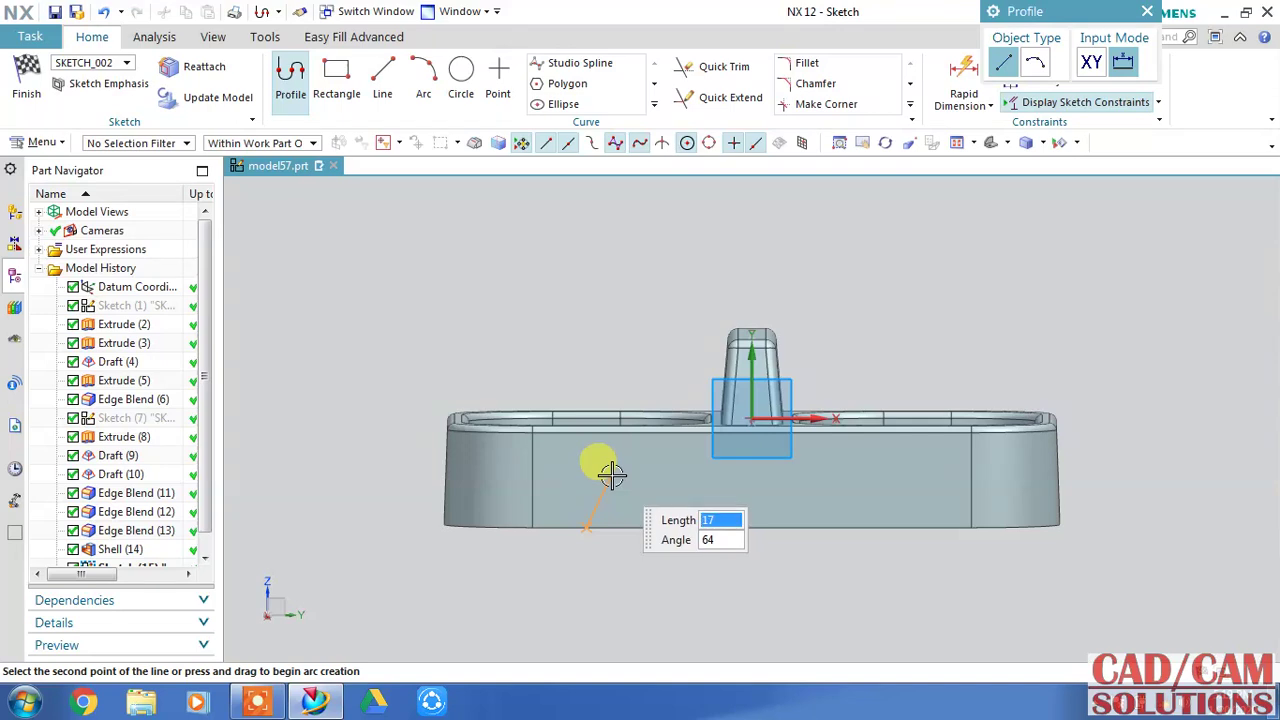
pyautogui.click(611, 476)
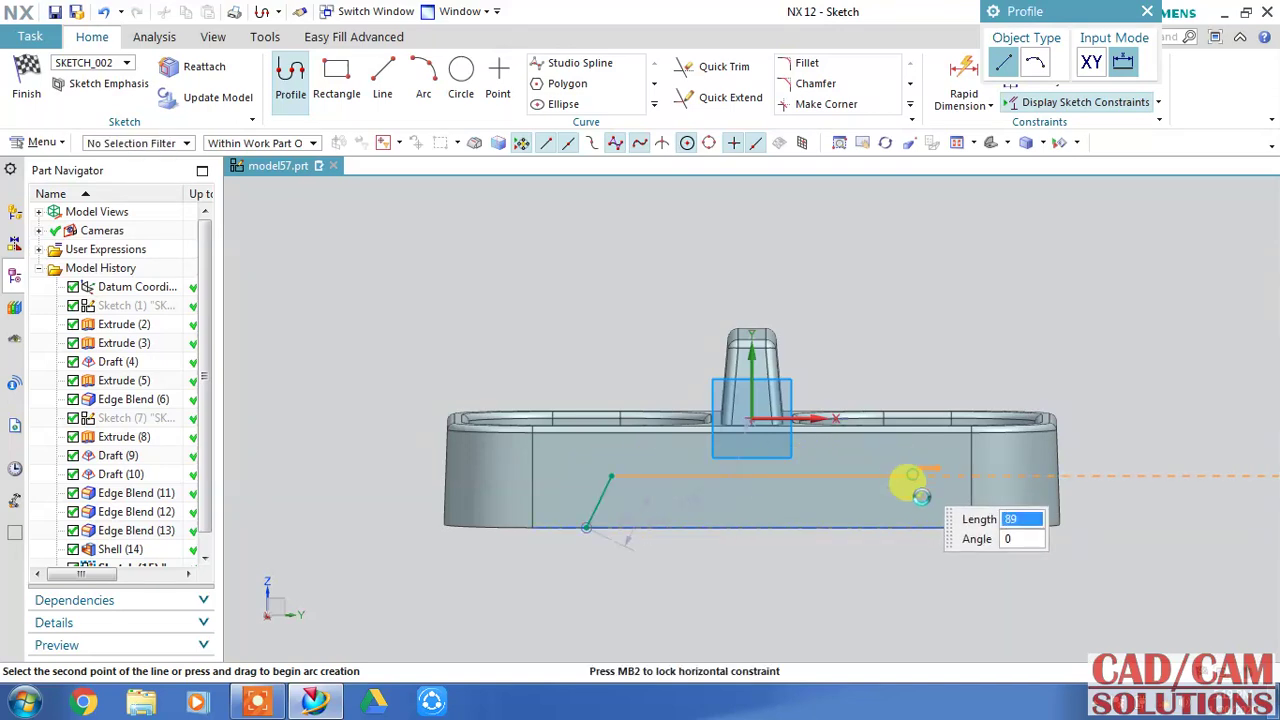
pyautogui.click(912, 476)
pyautogui.click(931, 527)
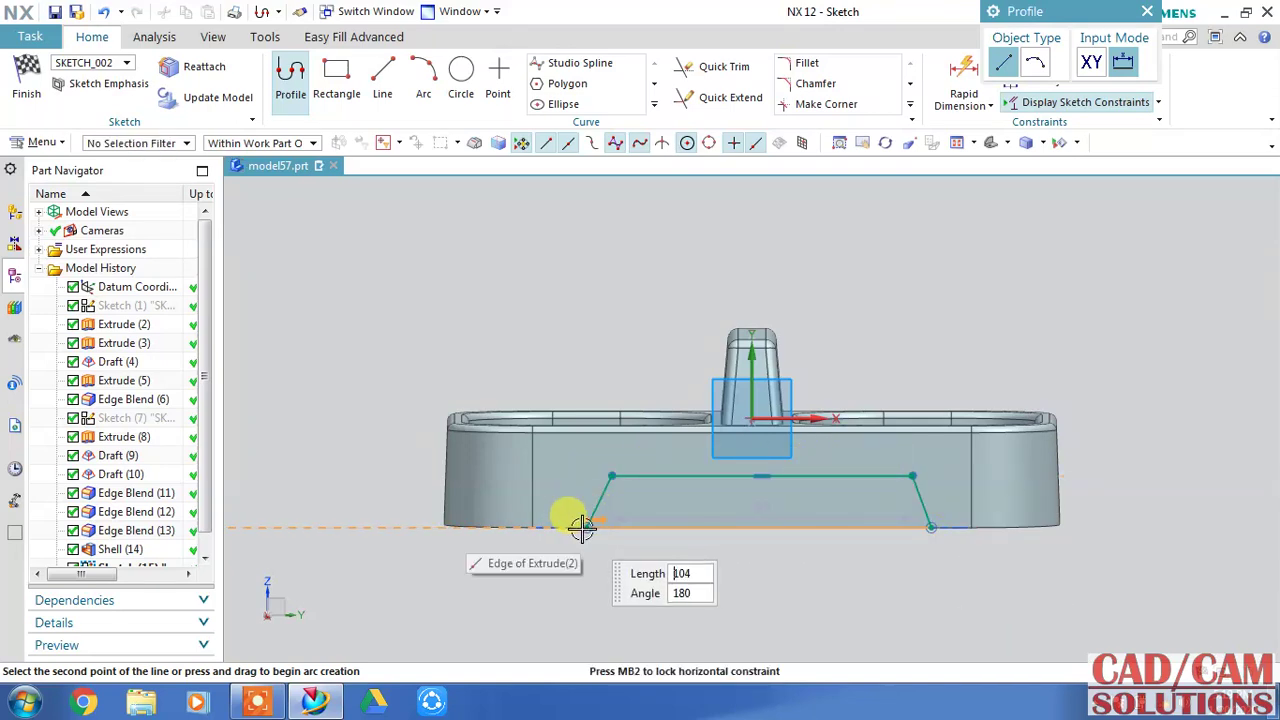
pyautogui.click(586, 527)
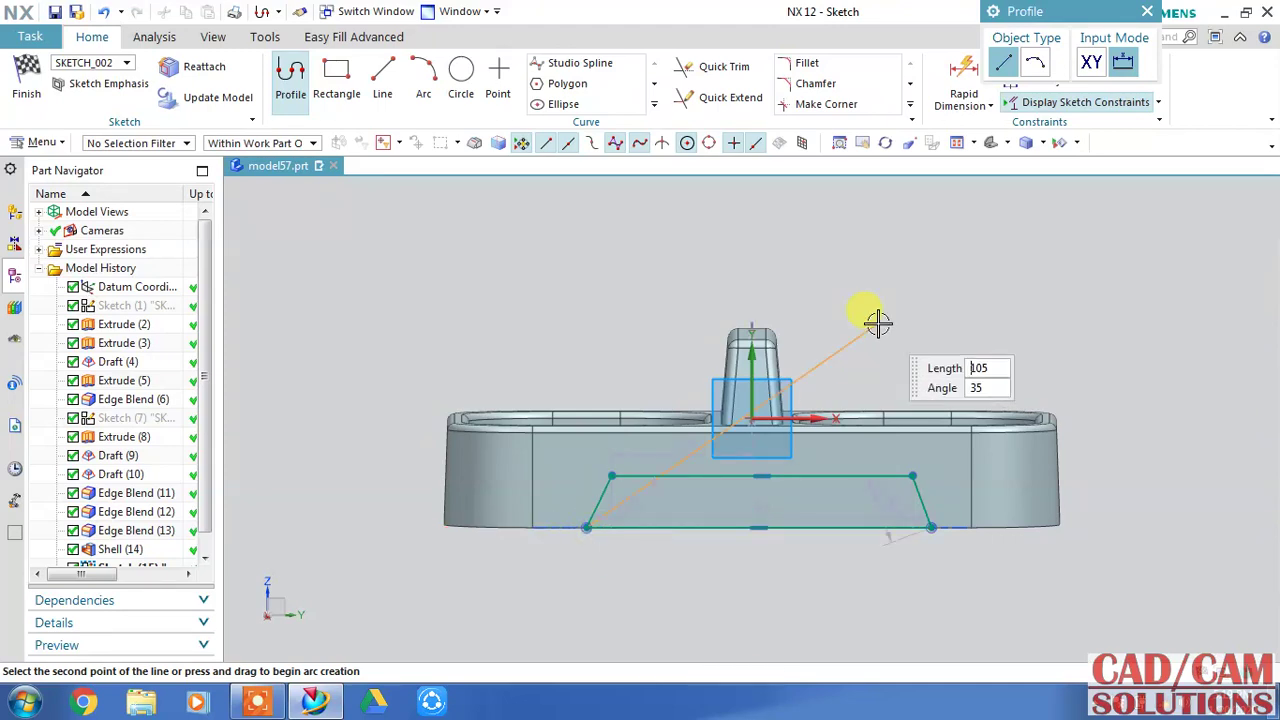
pyautogui.press('Escape')
pyautogui.press('Escape')
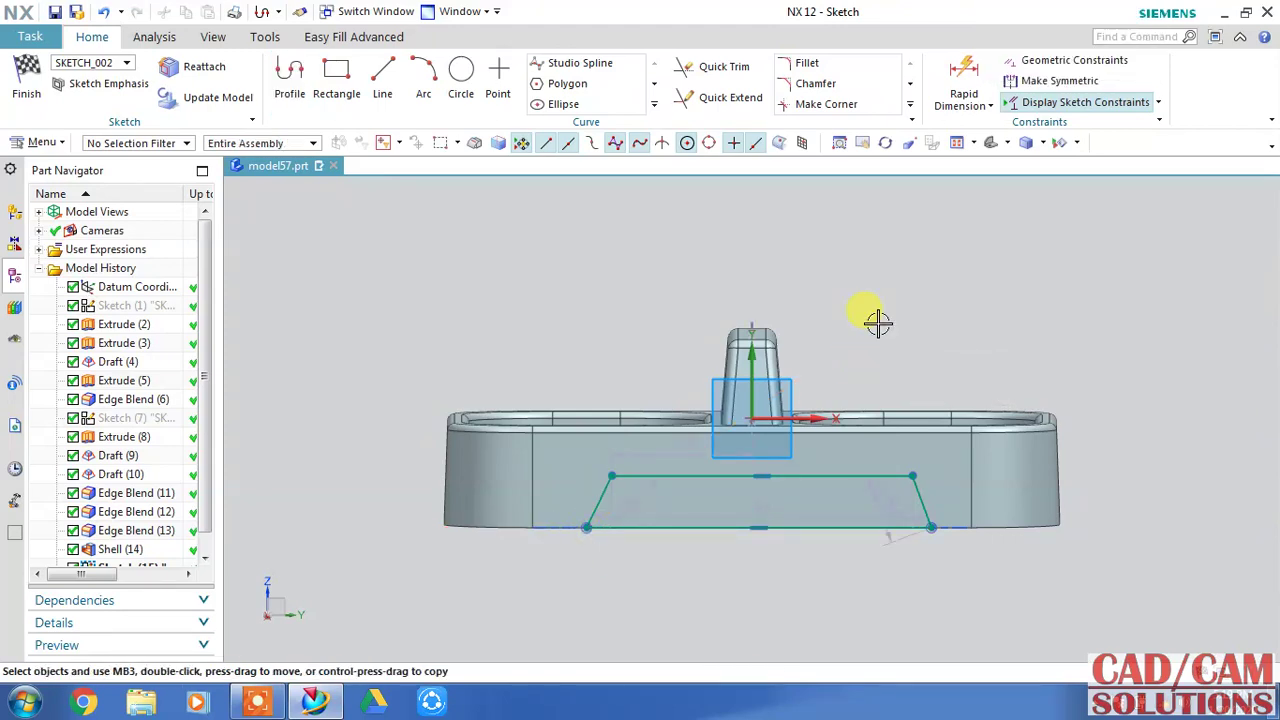
# Constrain the top line's midpoint to the vertical sketch axis.
pyautogui.click(752, 462)
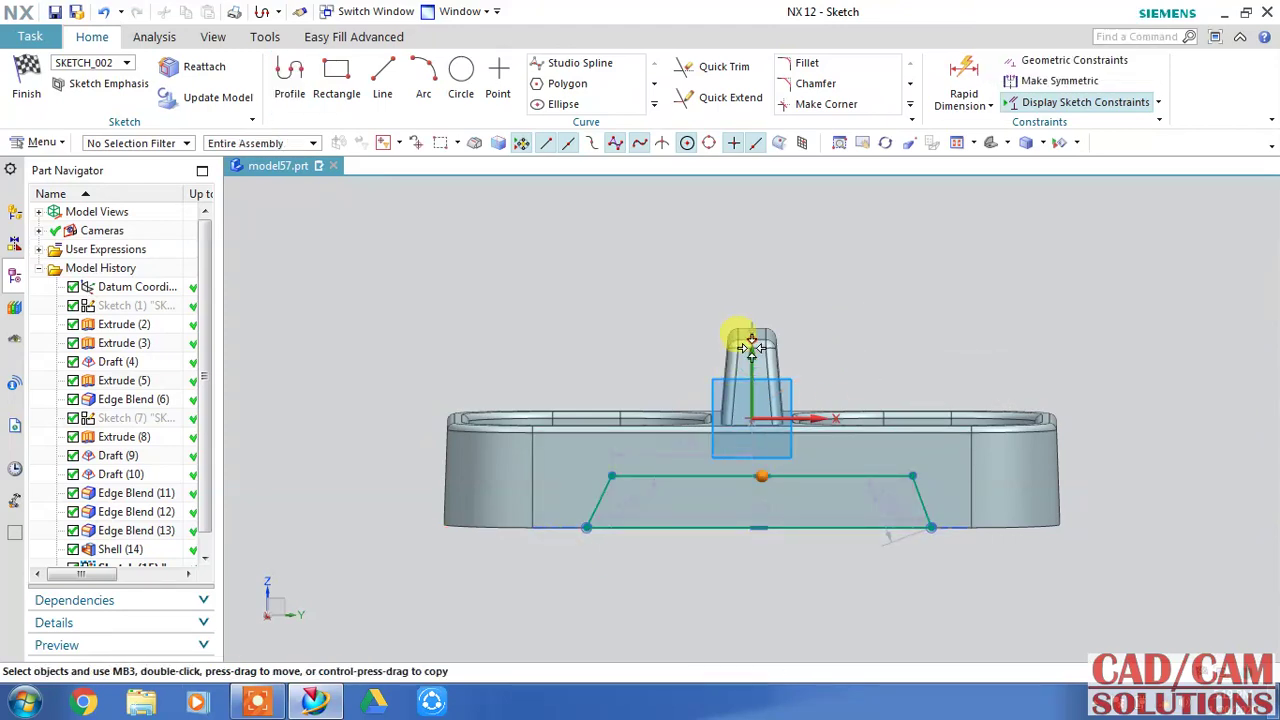
pyautogui.click(752, 355)
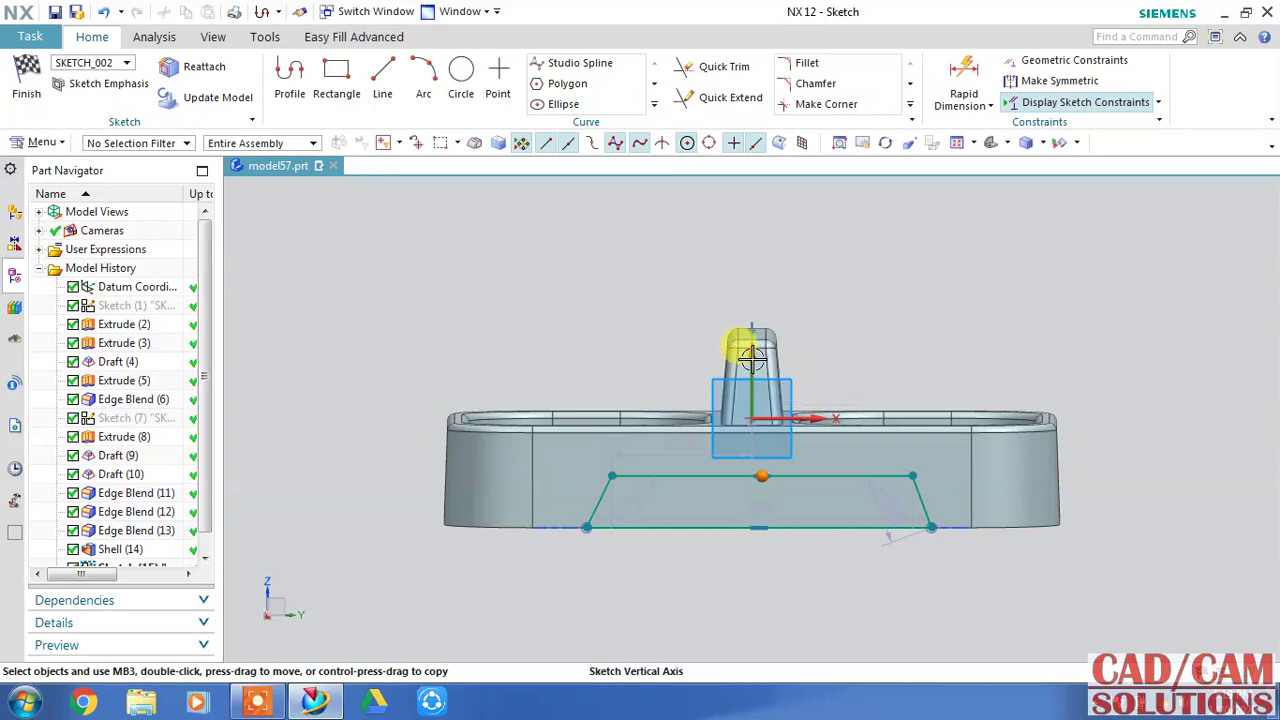
pyautogui.click(752, 358)
pyautogui.click(789, 327)
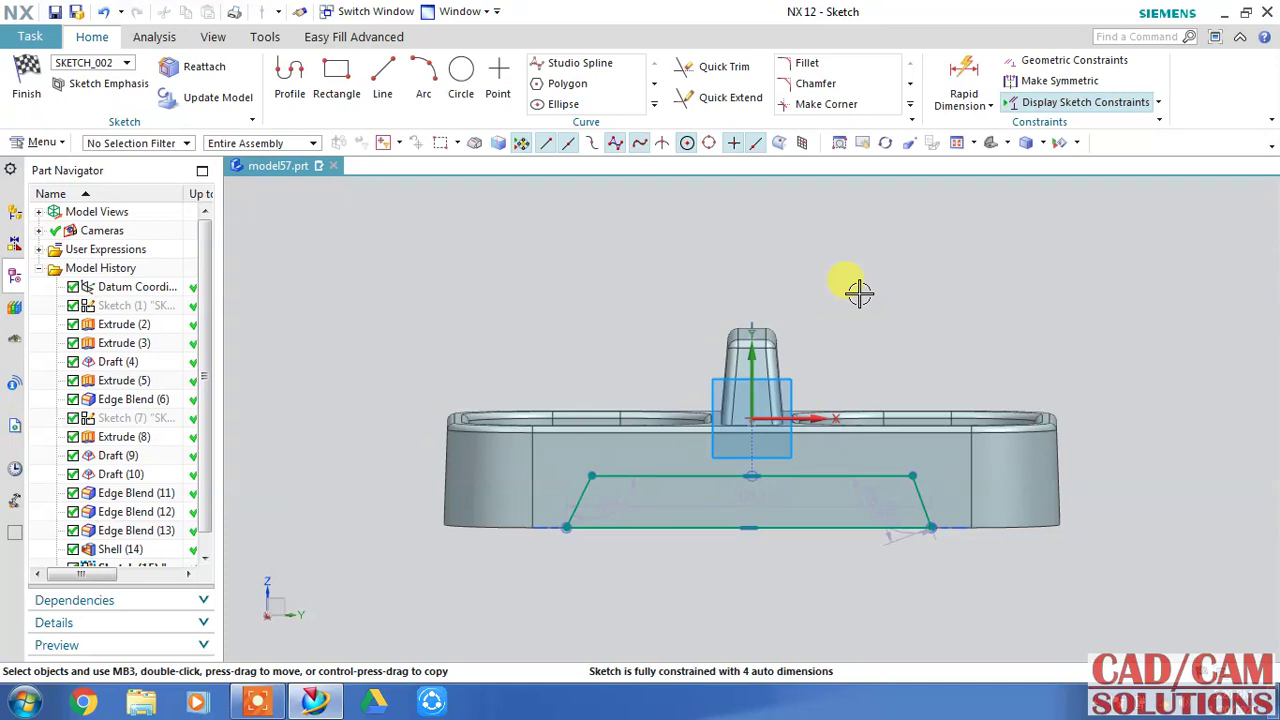
# Dimension the trapezoid's top line to 100 with Rapid Dimension.
pyautogui.click(945, 100)
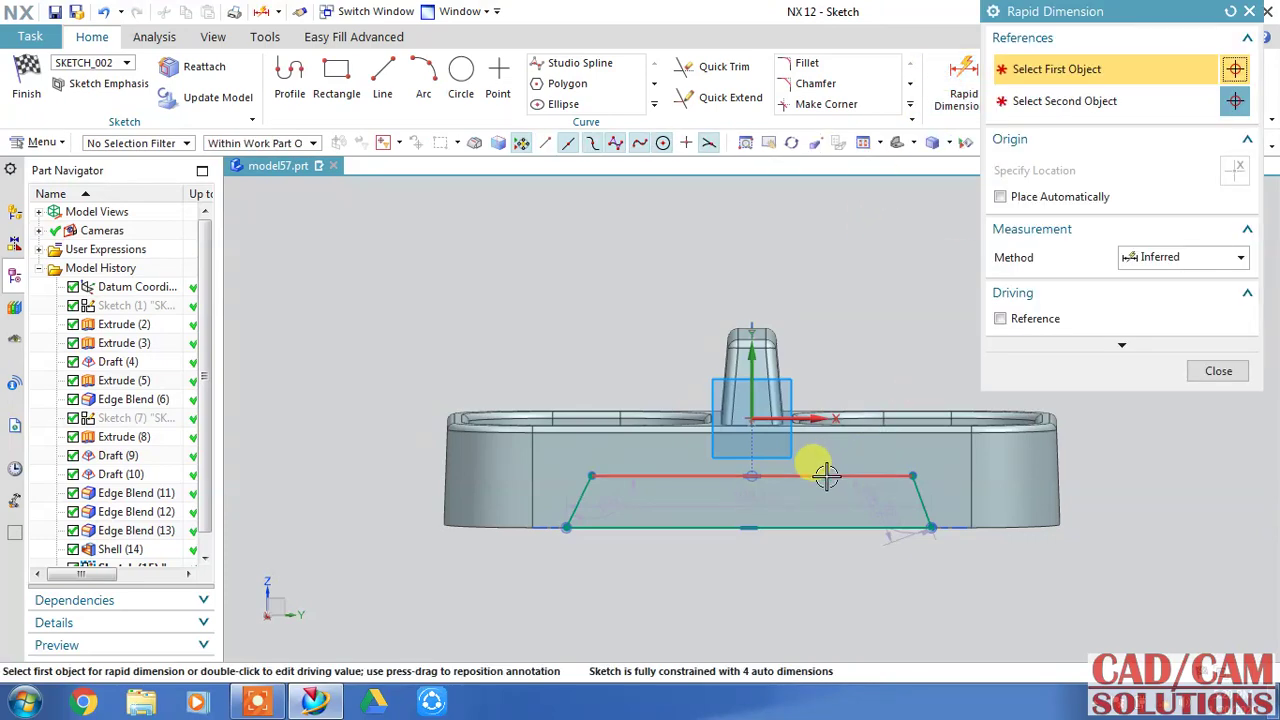
pyautogui.click(845, 358)
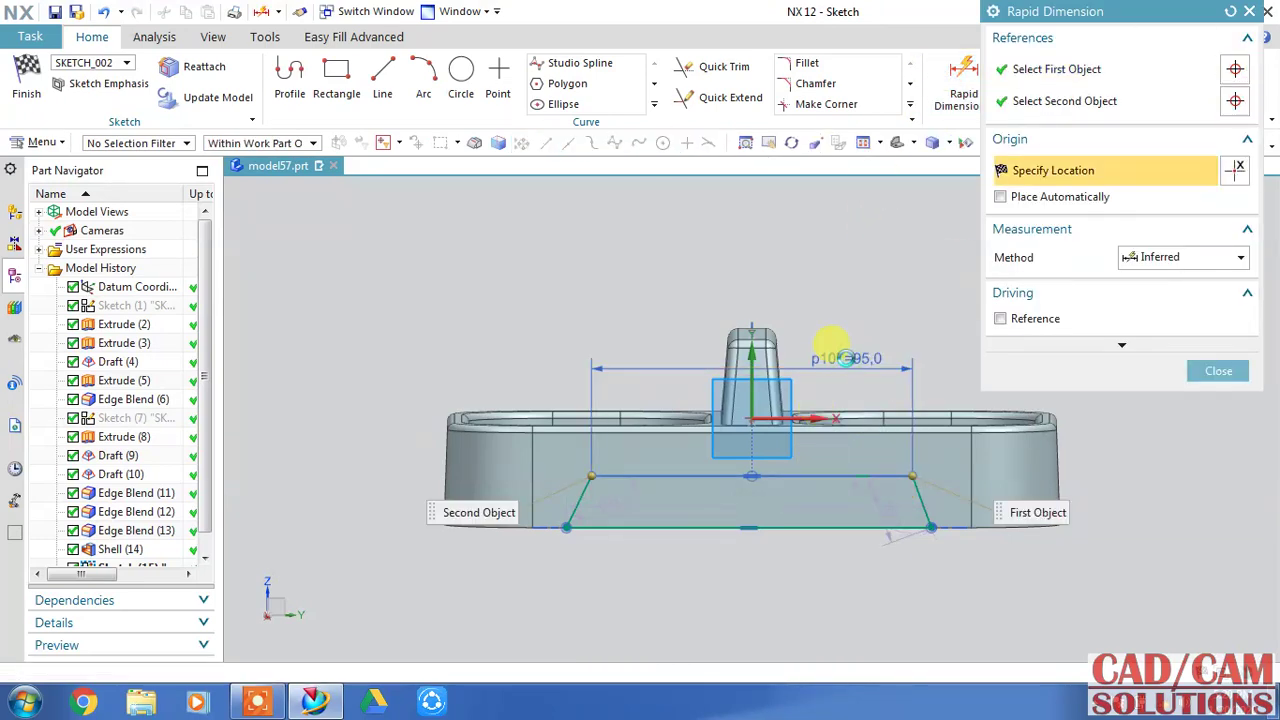
pyautogui.write('100')
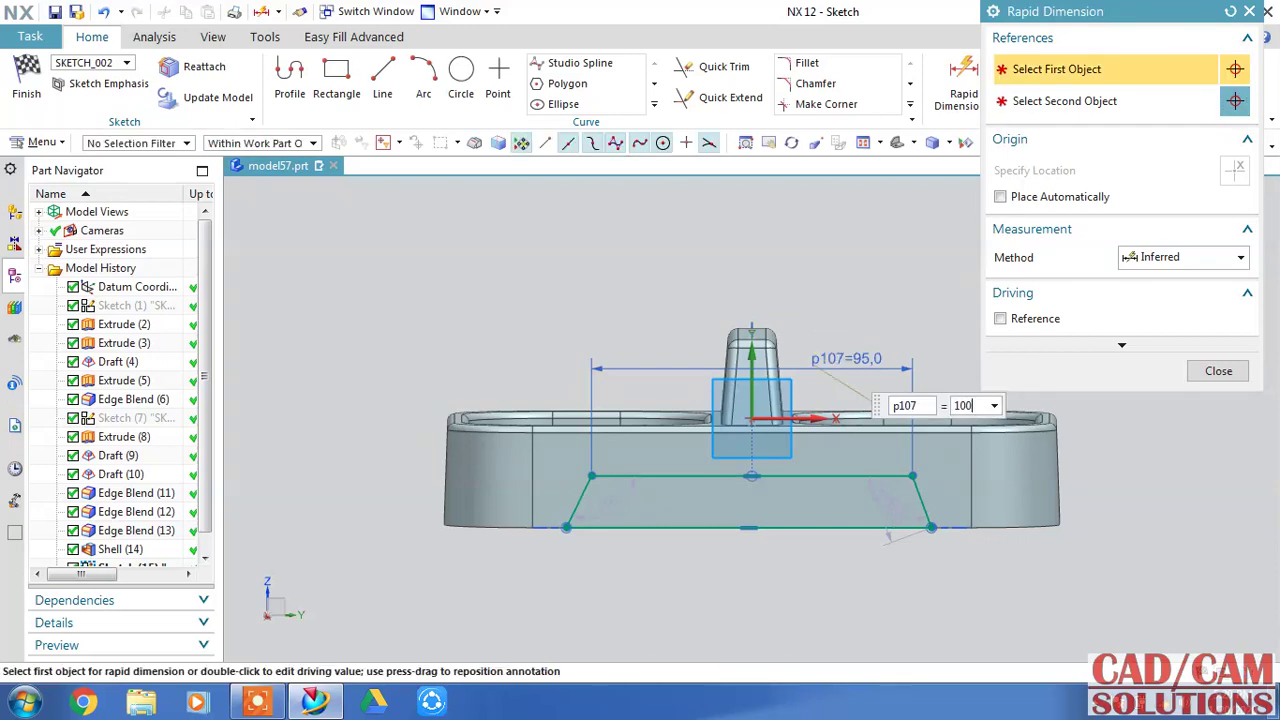
pyautogui.press('Return')
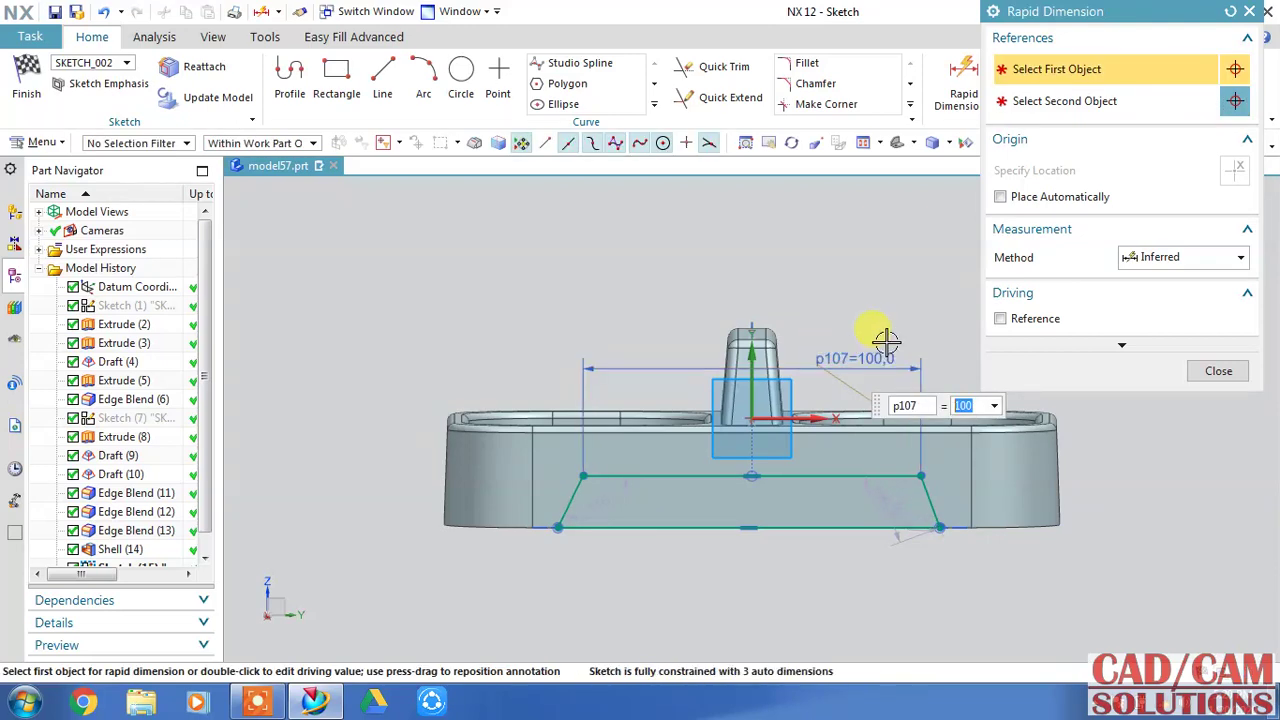
pyautogui.click(806, 546)
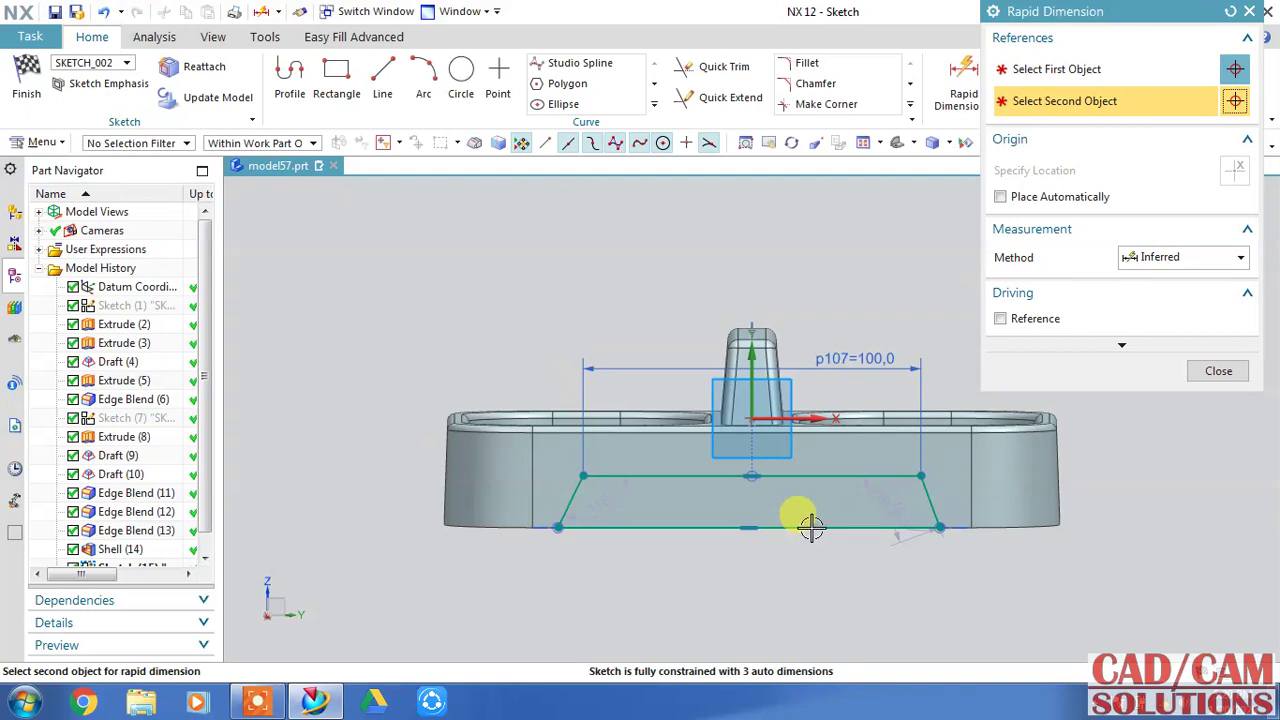
# Dimension the bottom line to 110.
pyautogui.click(825, 515)
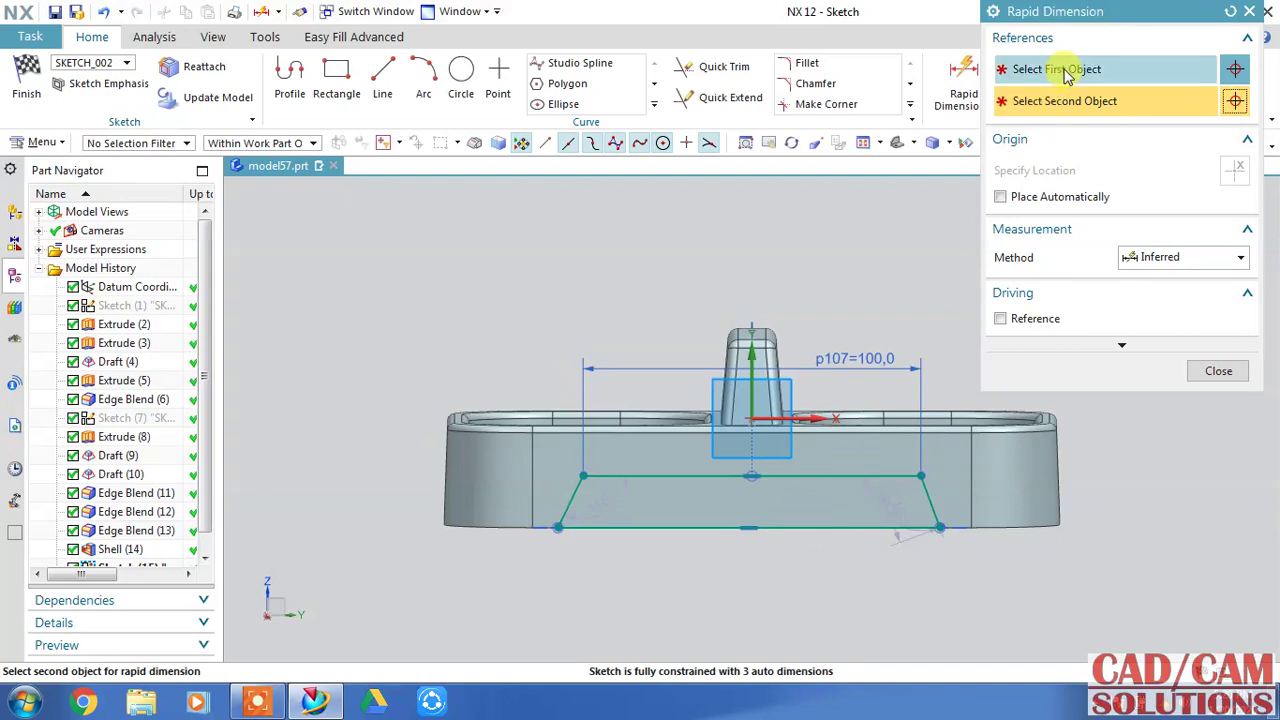
pyautogui.click(829, 527)
pyautogui.click(767, 571)
pyautogui.write('110')
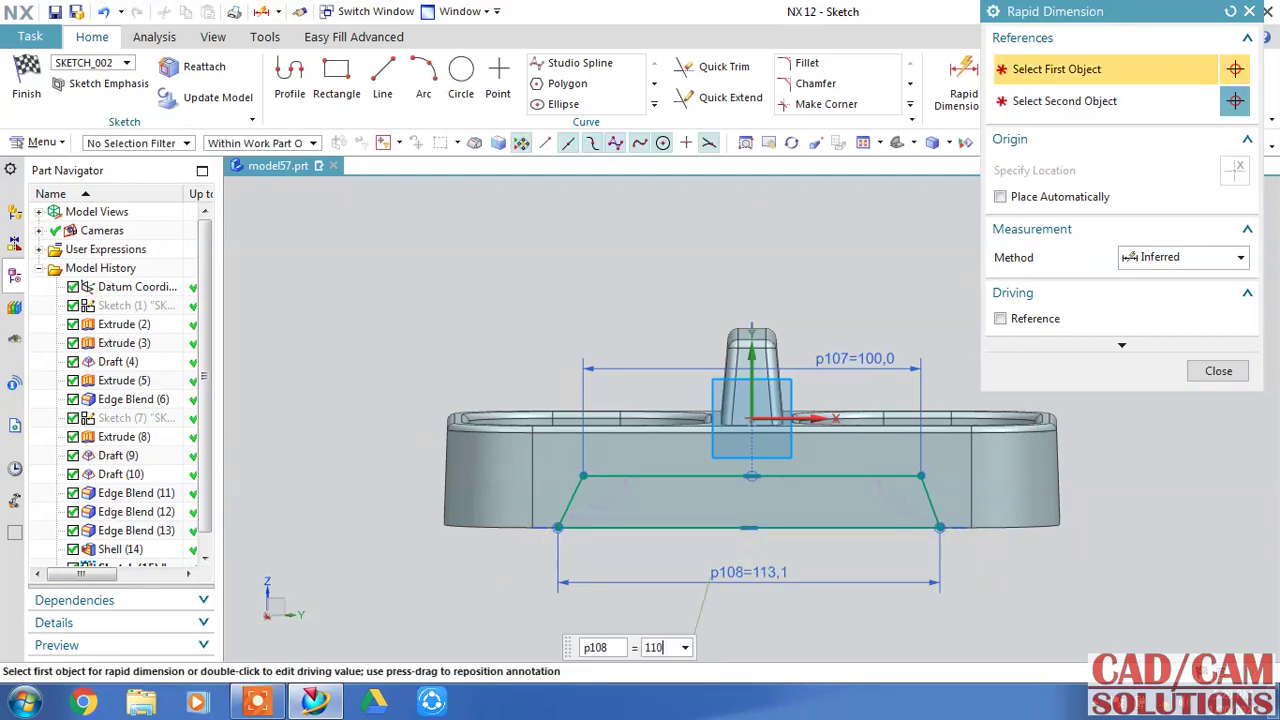
pyautogui.press('Return')
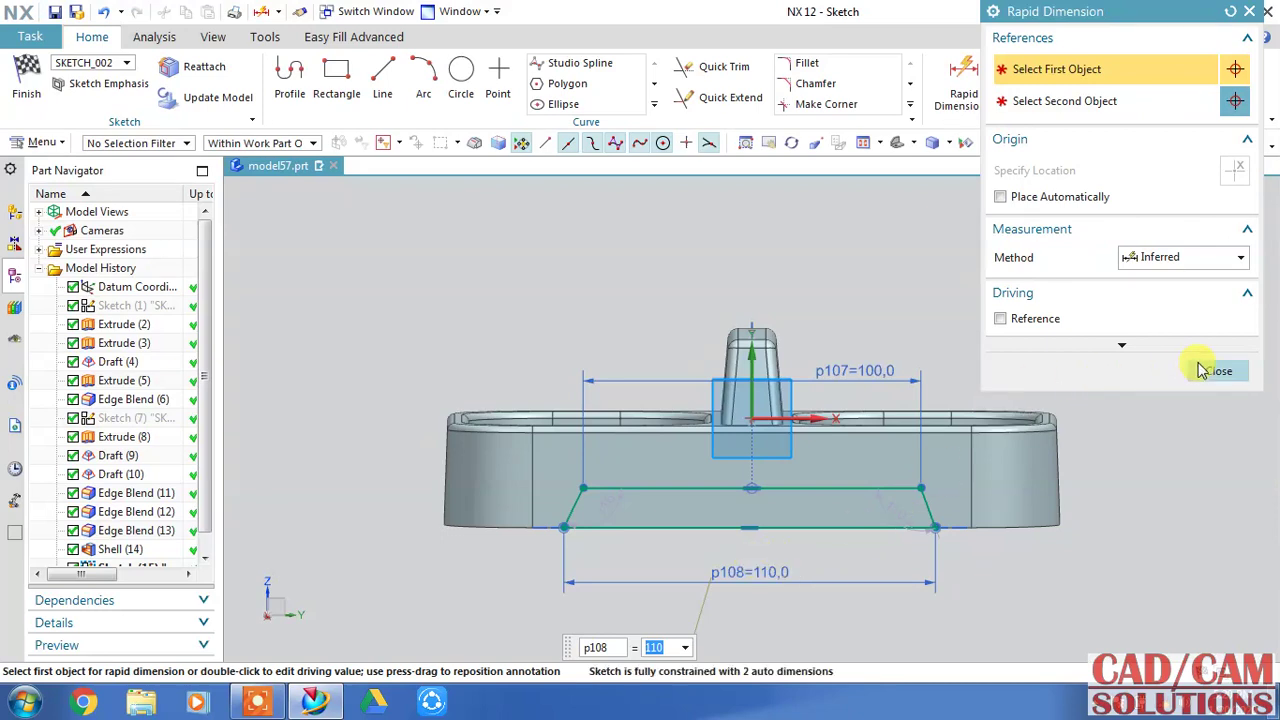
pyautogui.click(1160, 447)
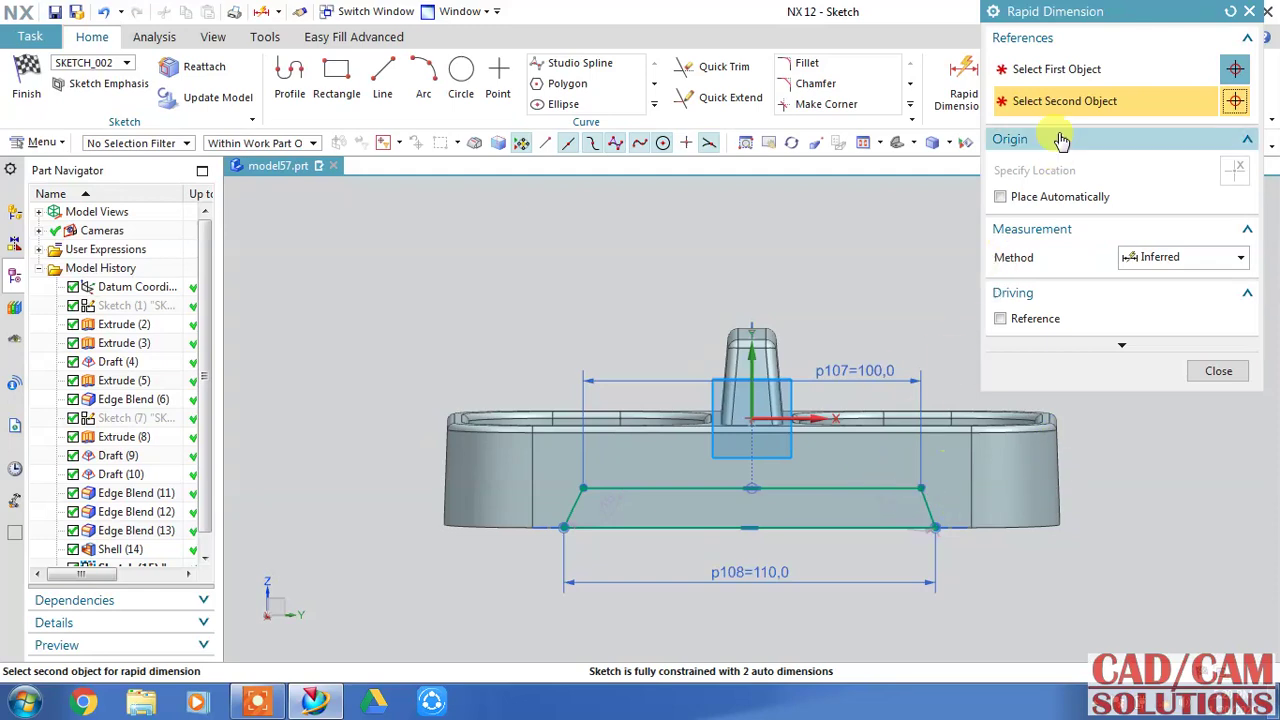
# Add a 14 height dimension between the top and bottom lines.
pyautogui.click(1058, 72)
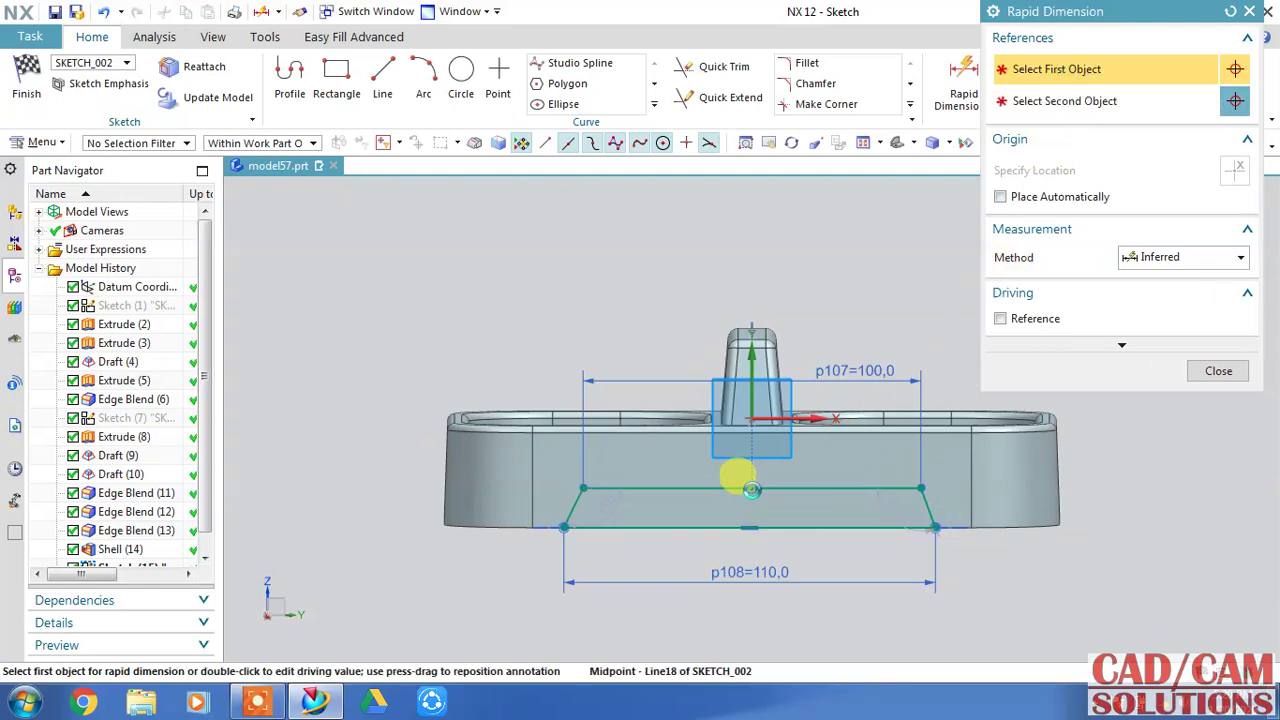
pyautogui.click(750, 489)
pyautogui.click(1057, 517)
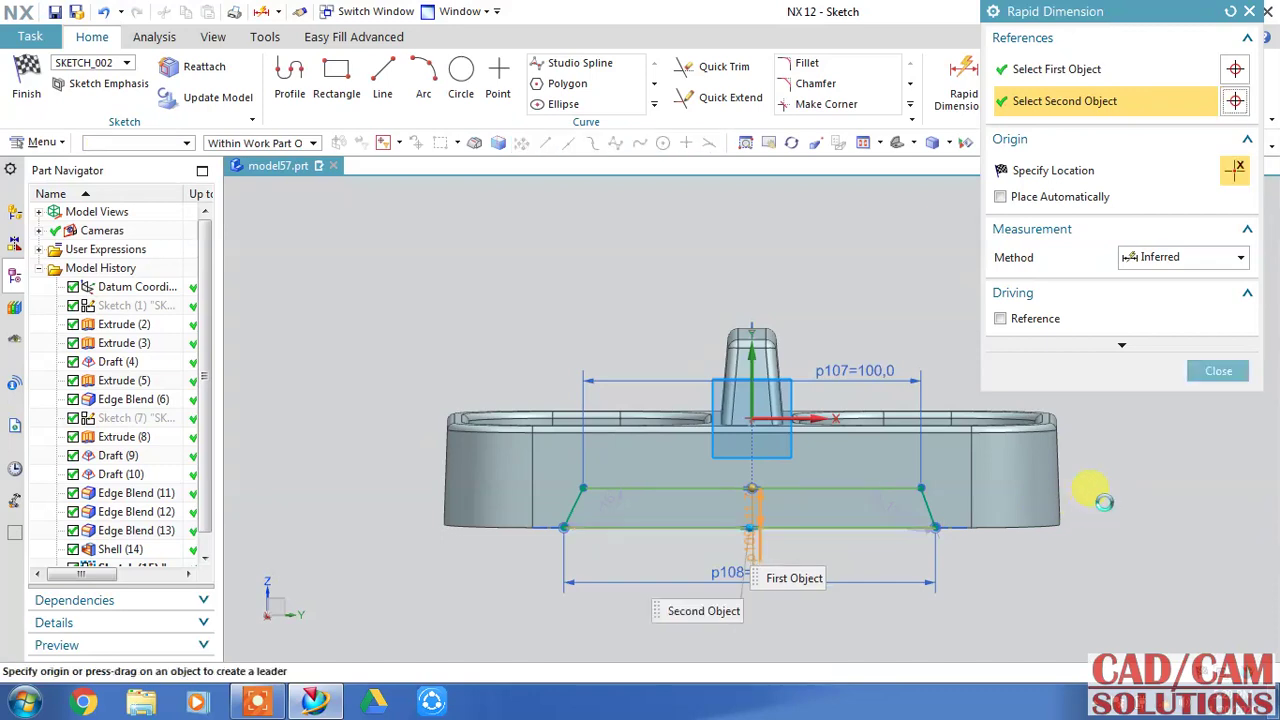
pyautogui.click(1106, 503)
pyautogui.write('14')
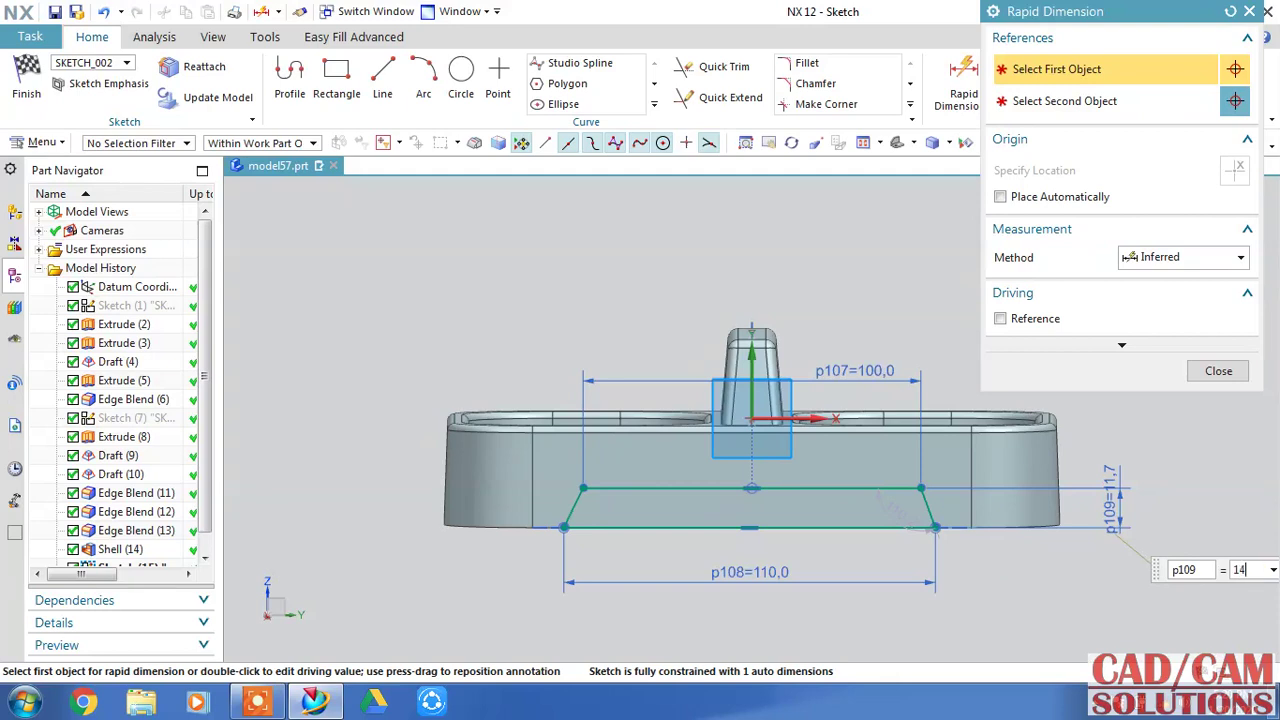
pyautogui.press('Return')
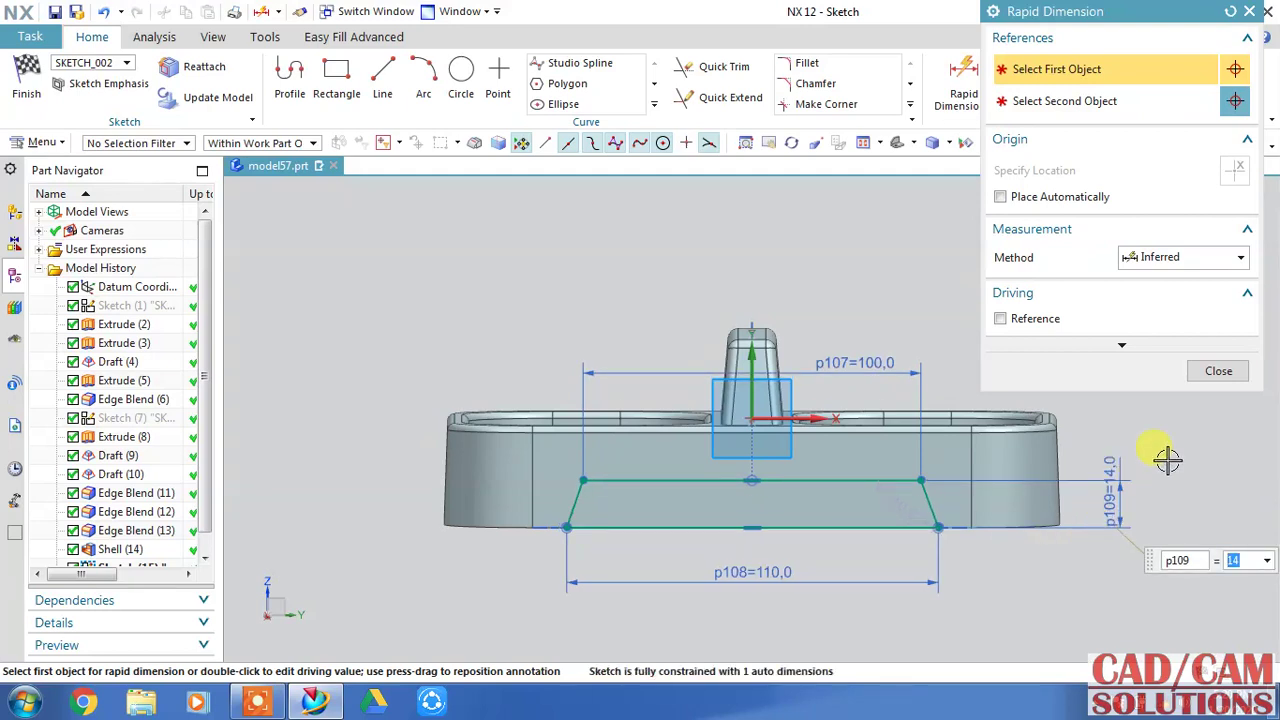
pyautogui.click(1169, 458)
# Make the two slanted sides of the trapezoid equal length.
pyautogui.click(1212, 370)
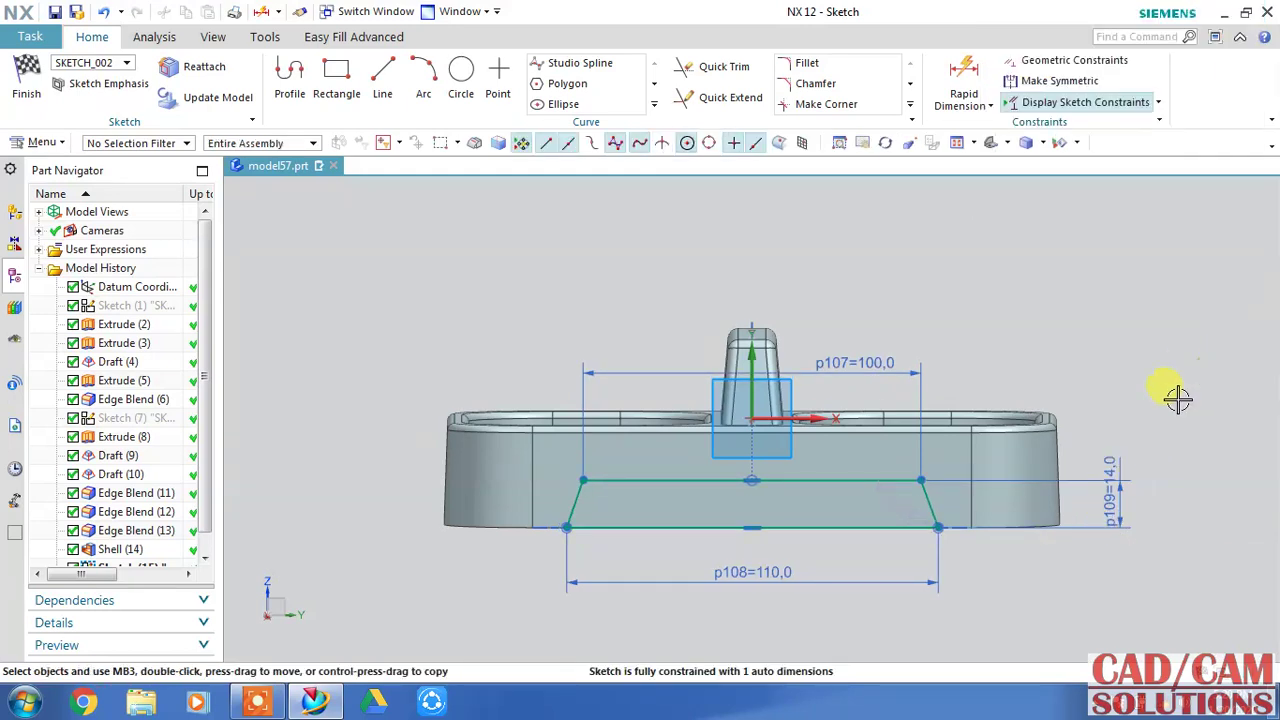
pyautogui.click(1040, 60)
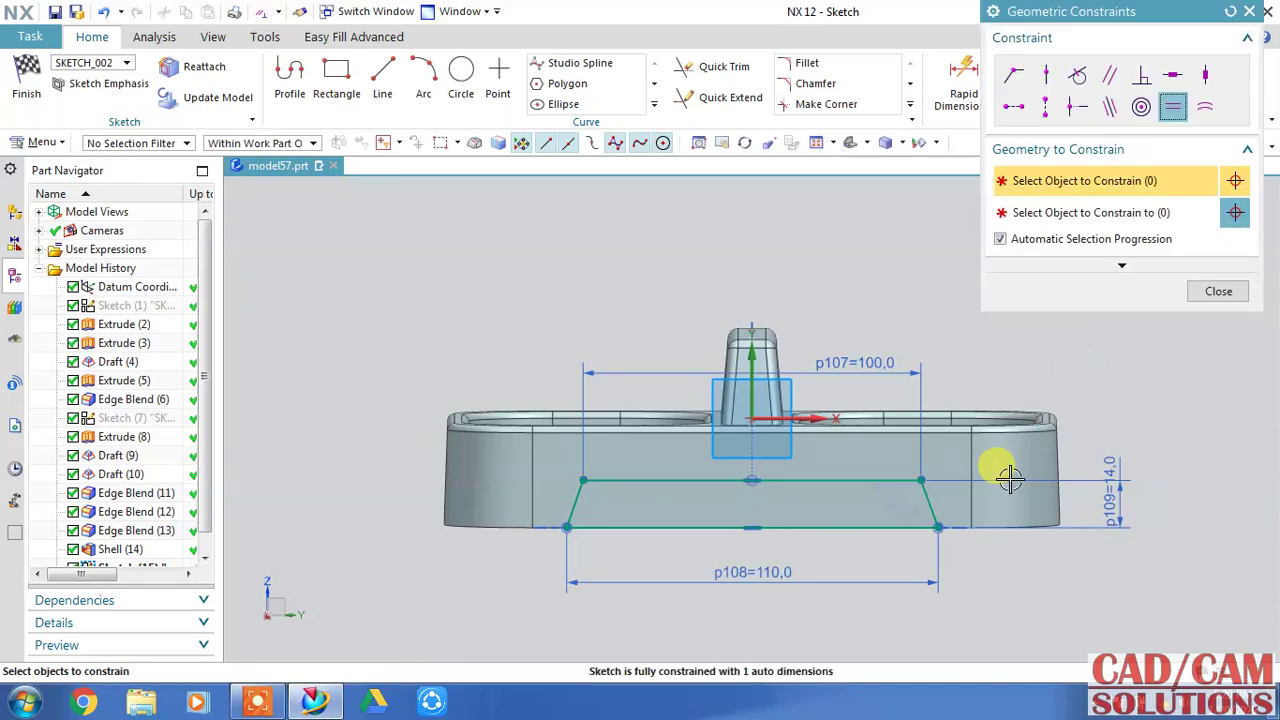
pyautogui.click(640, 483)
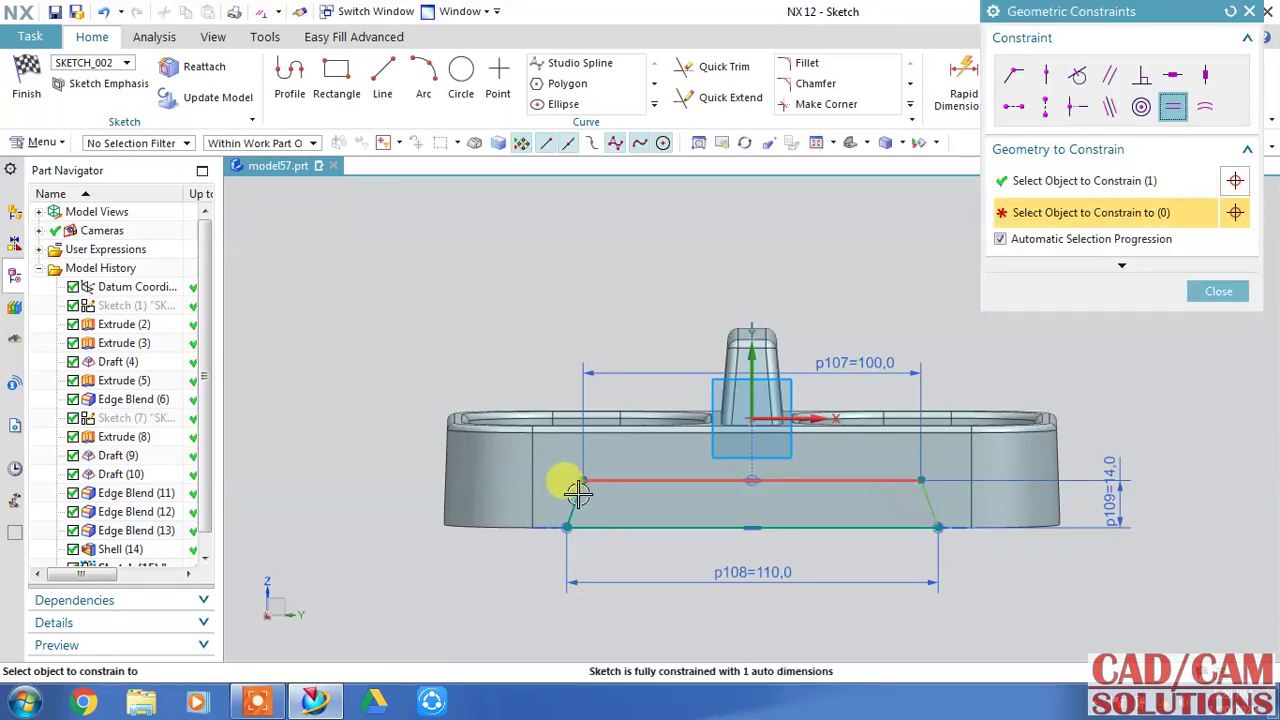
pyautogui.click(575, 493)
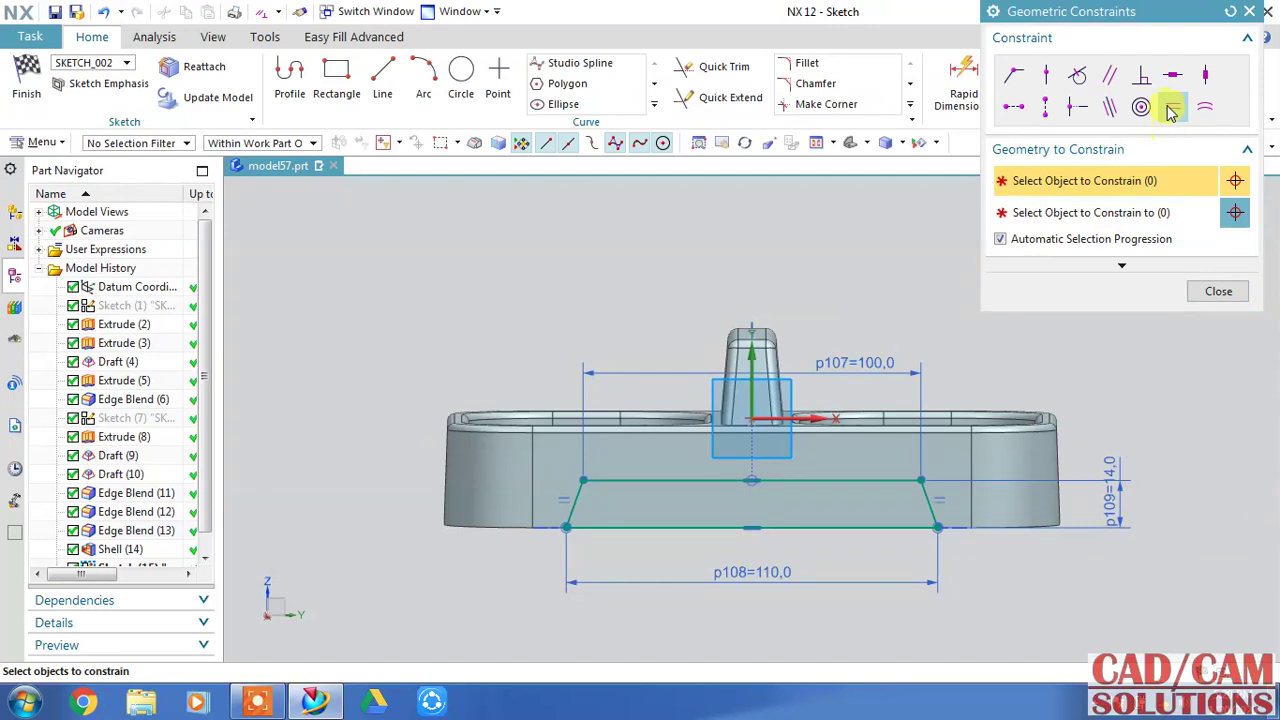
pyautogui.click(1216, 292)
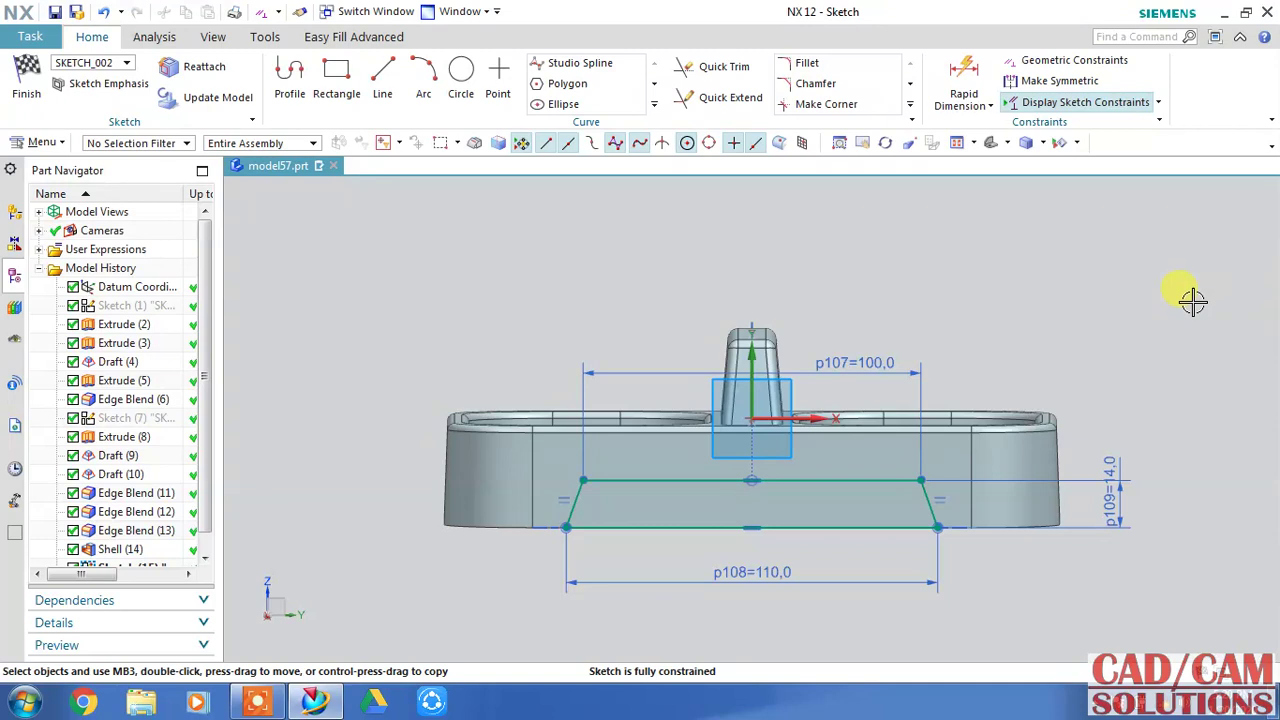
# Constrain the bottom line's midpoint to the vertical axis.
pyautogui.click(752, 527)
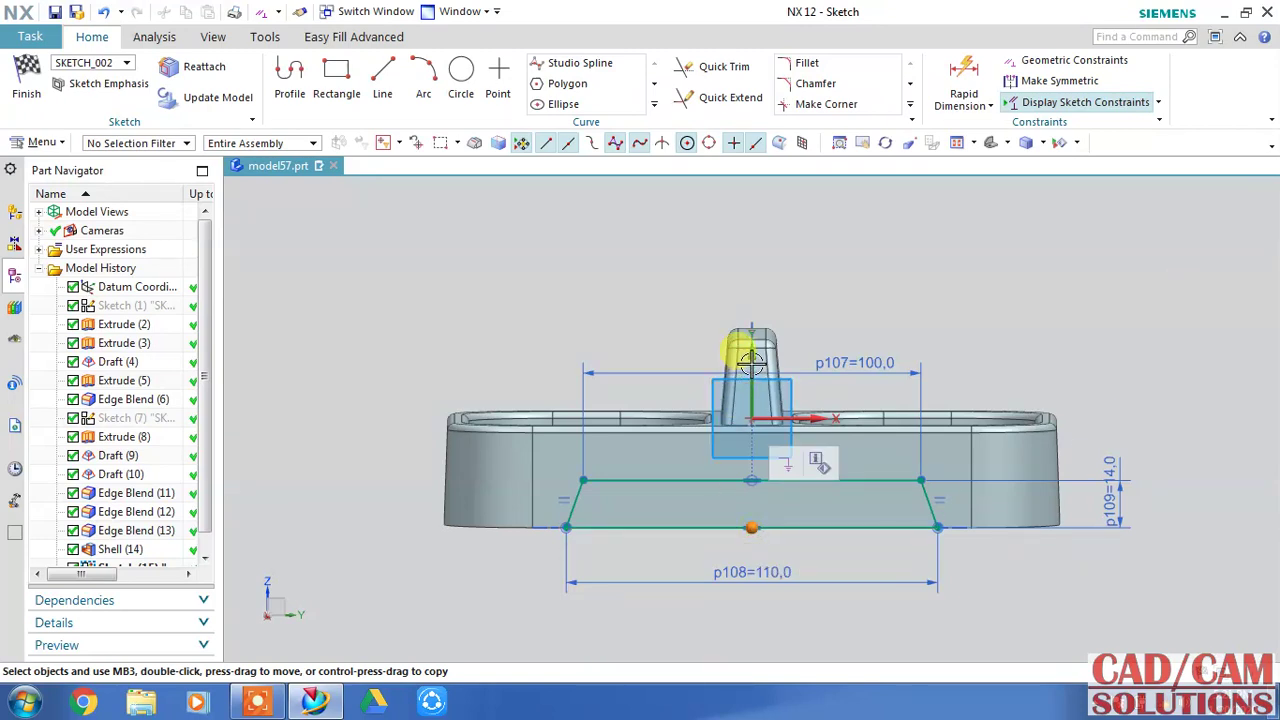
pyautogui.click(751, 363)
pyautogui.click(786, 338)
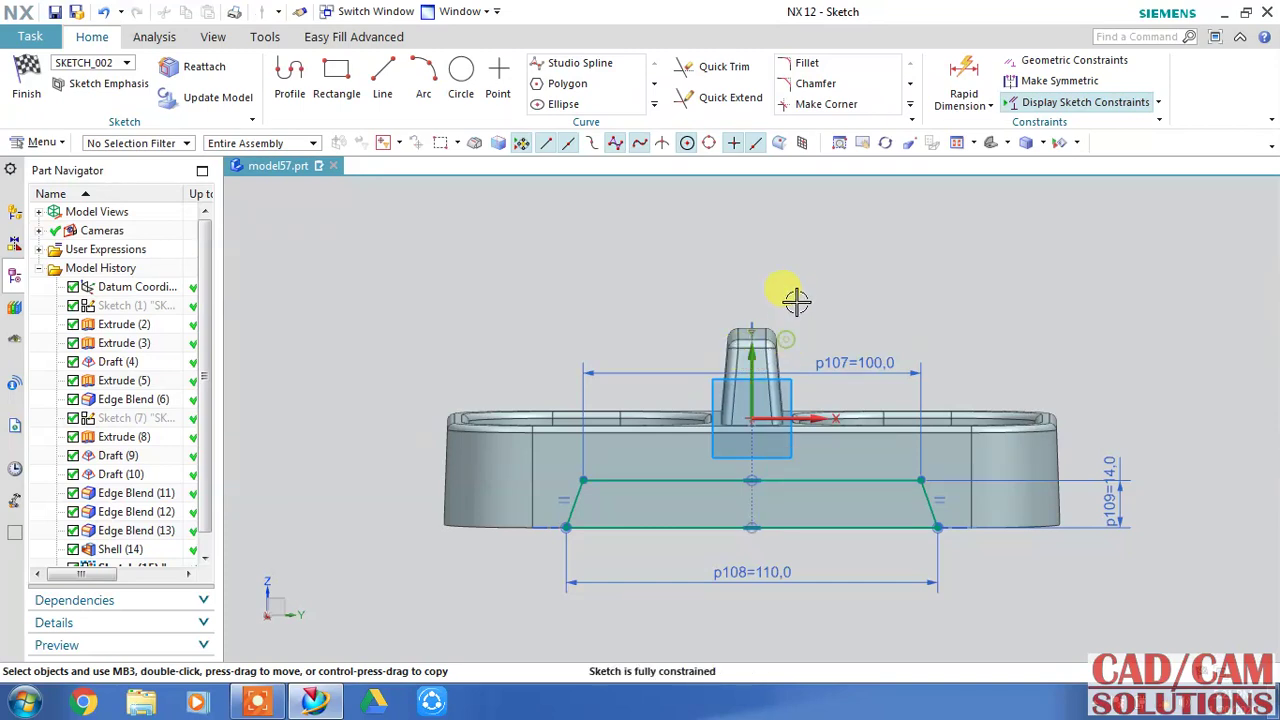
# Finish the sketch and select the trapezoid profile for an extrusion.
pyautogui.click(27, 80)
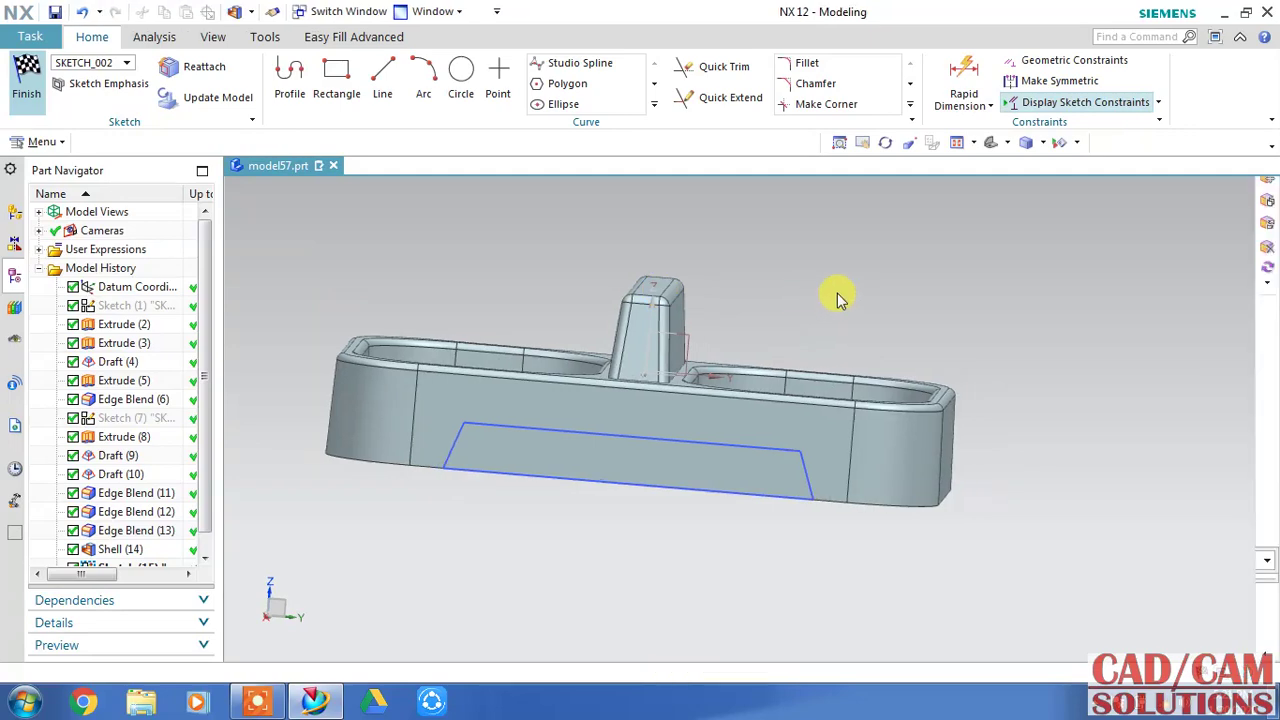
pyautogui.moveTo(820, 280); pyautogui.dragTo(806, 278, button='middle')
pyautogui.click(203, 78)
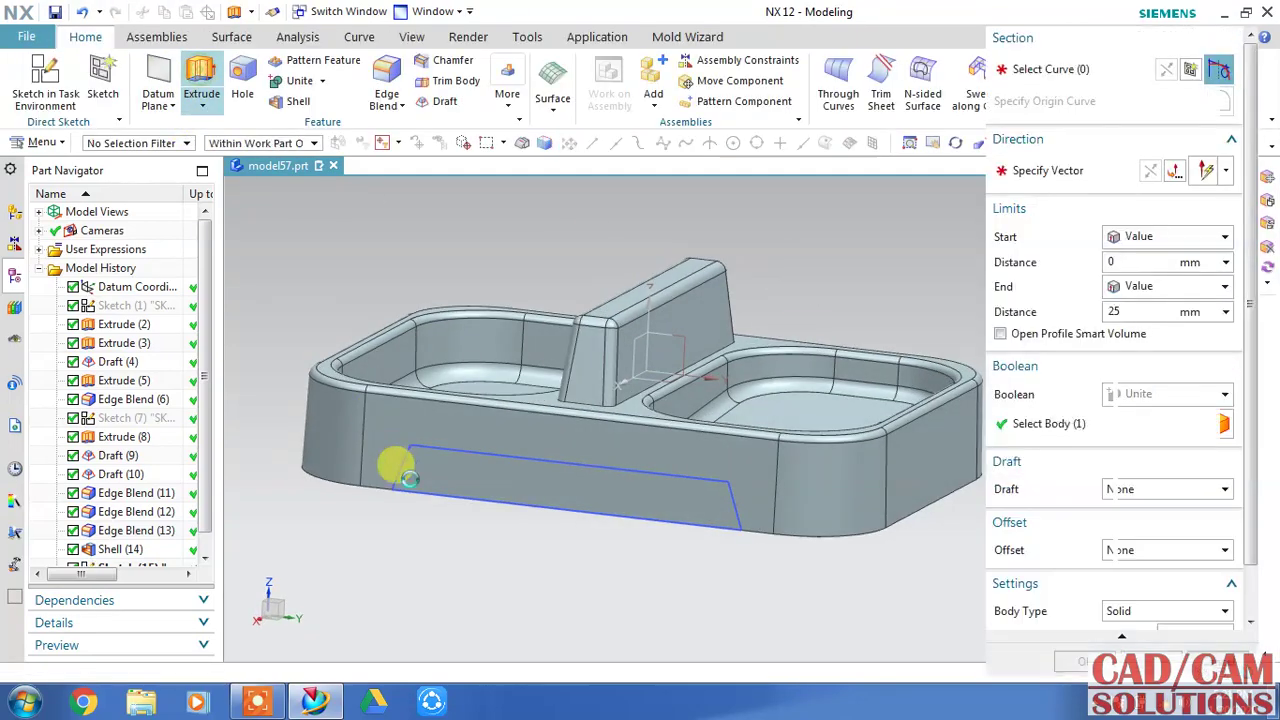
pyautogui.click(452, 510)
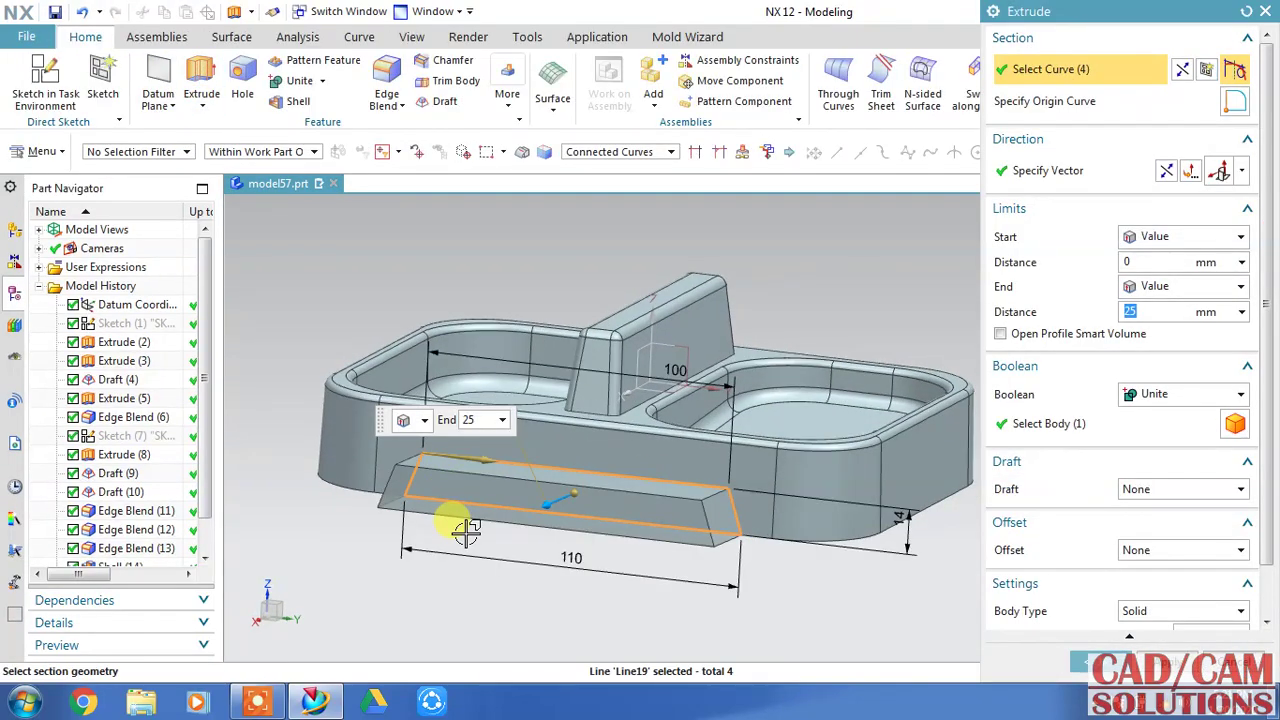
pyautogui.click(1134, 262)
# Reverse the extrusion into the part, 5 mm deep, with Boolean Subtract.
pyautogui.click(1170, 172)
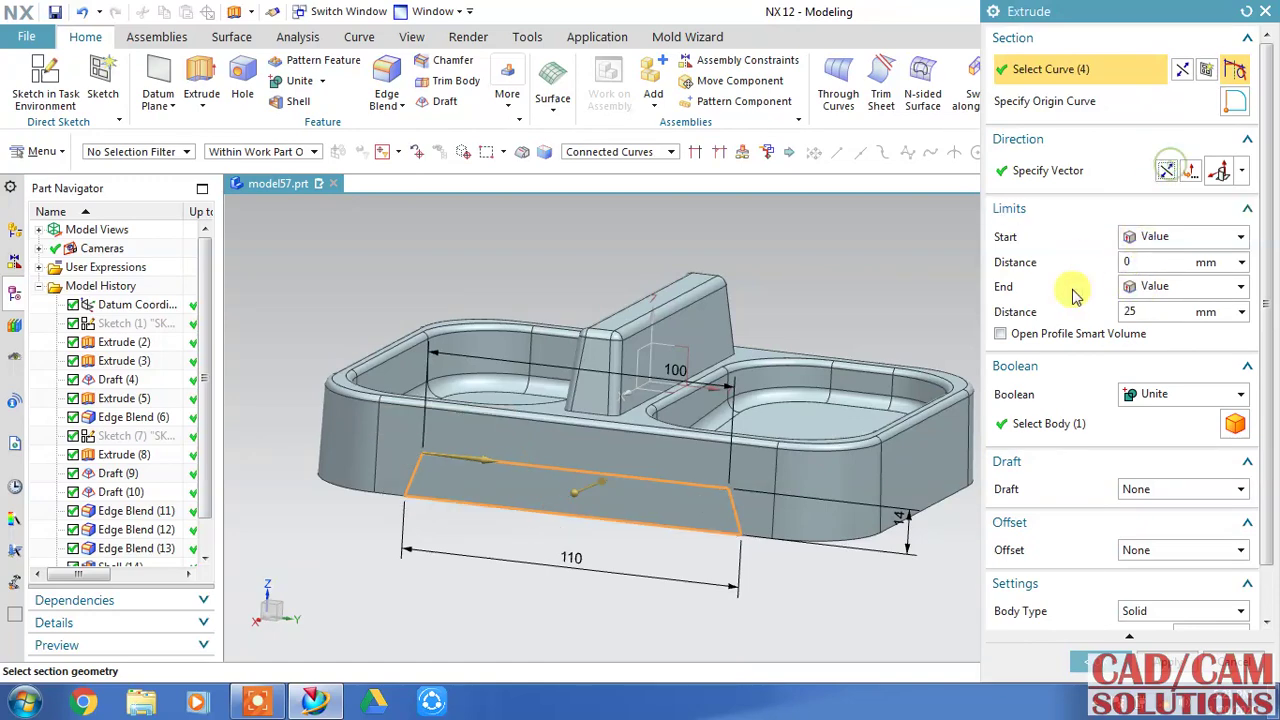
pyautogui.moveTo(830, 598); pyautogui.dragTo(620, 357, button='middle')
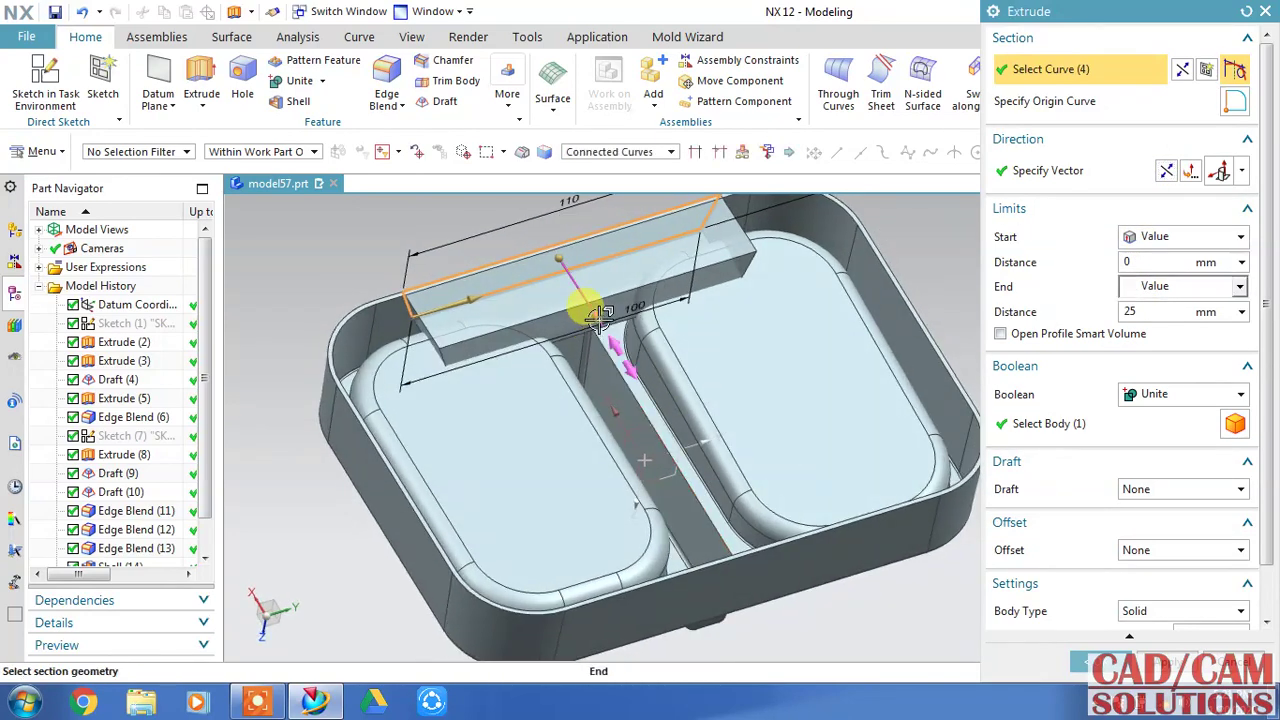
pyautogui.moveTo(598, 315)
pyautogui.mouseDown()
pyautogui.moveTo(590, 268)
pyautogui.moveTo(570, 262)
pyautogui.mouseUp()
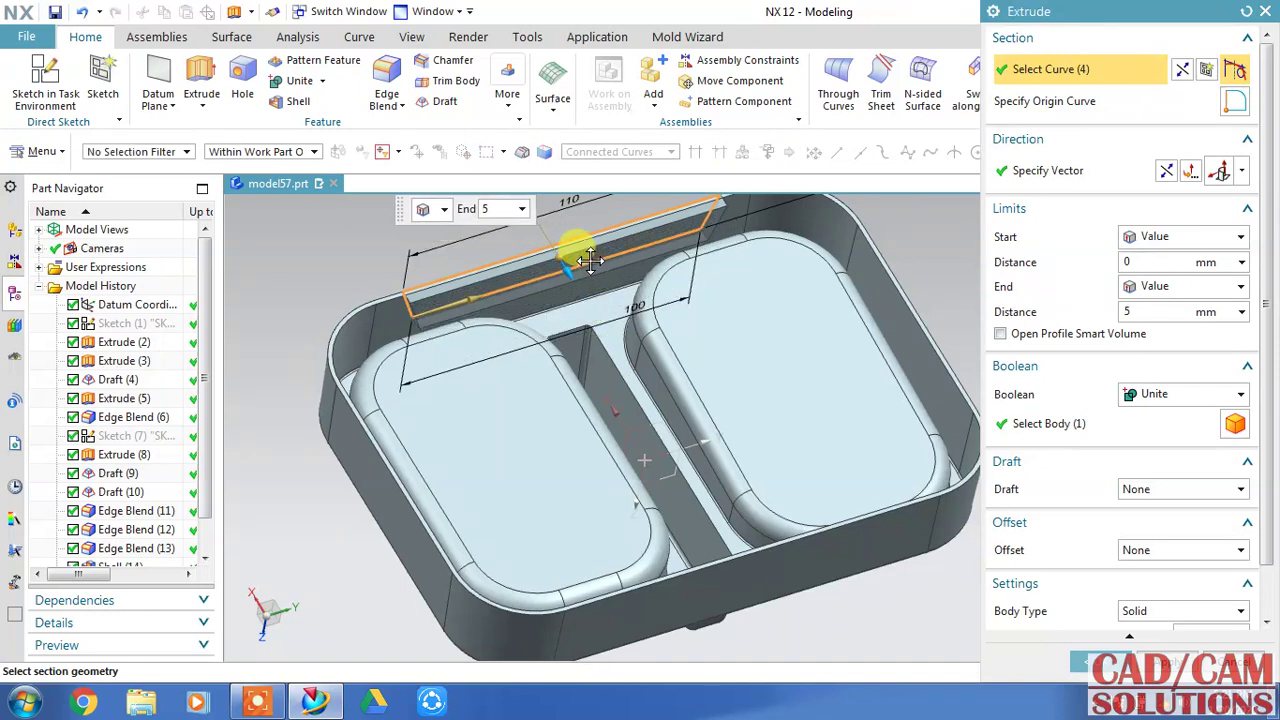
pyautogui.click(1157, 394)
pyautogui.click(1156, 451)
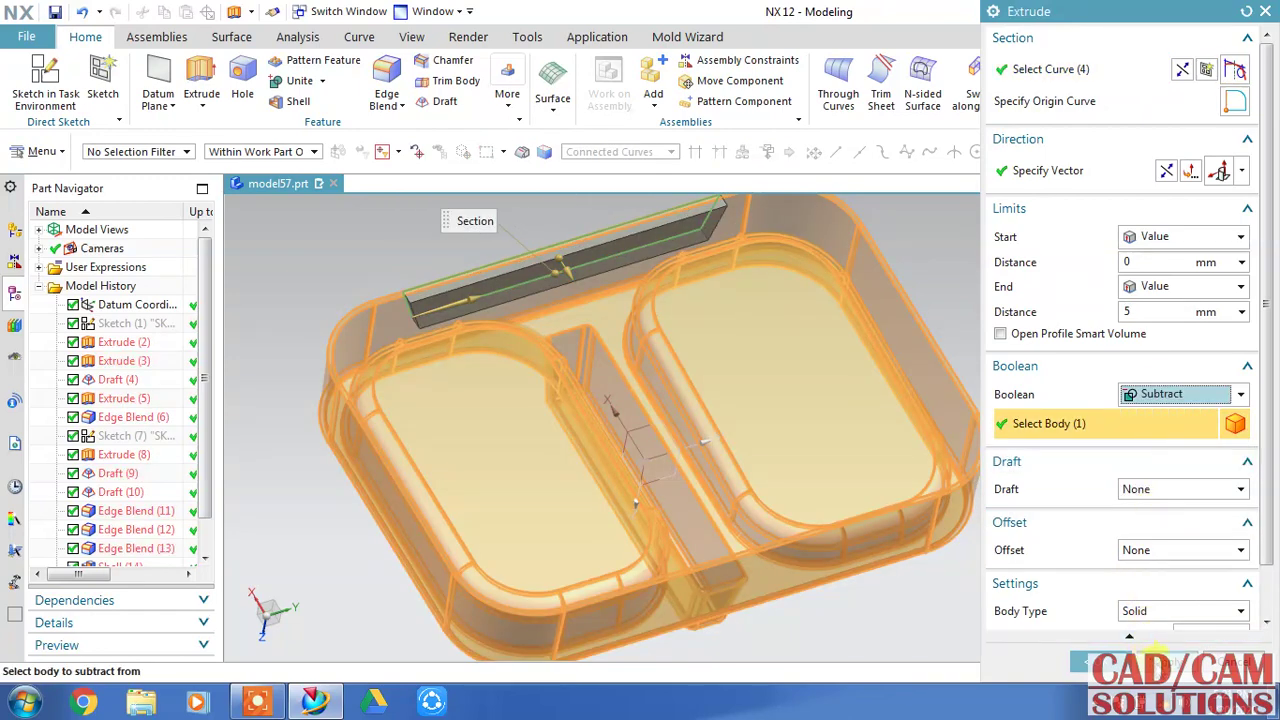
pyautogui.click(1162, 662)
# Apply the cut and select the Extrude (16) feature in the Part Navigator.
pyautogui.click(1237, 664)
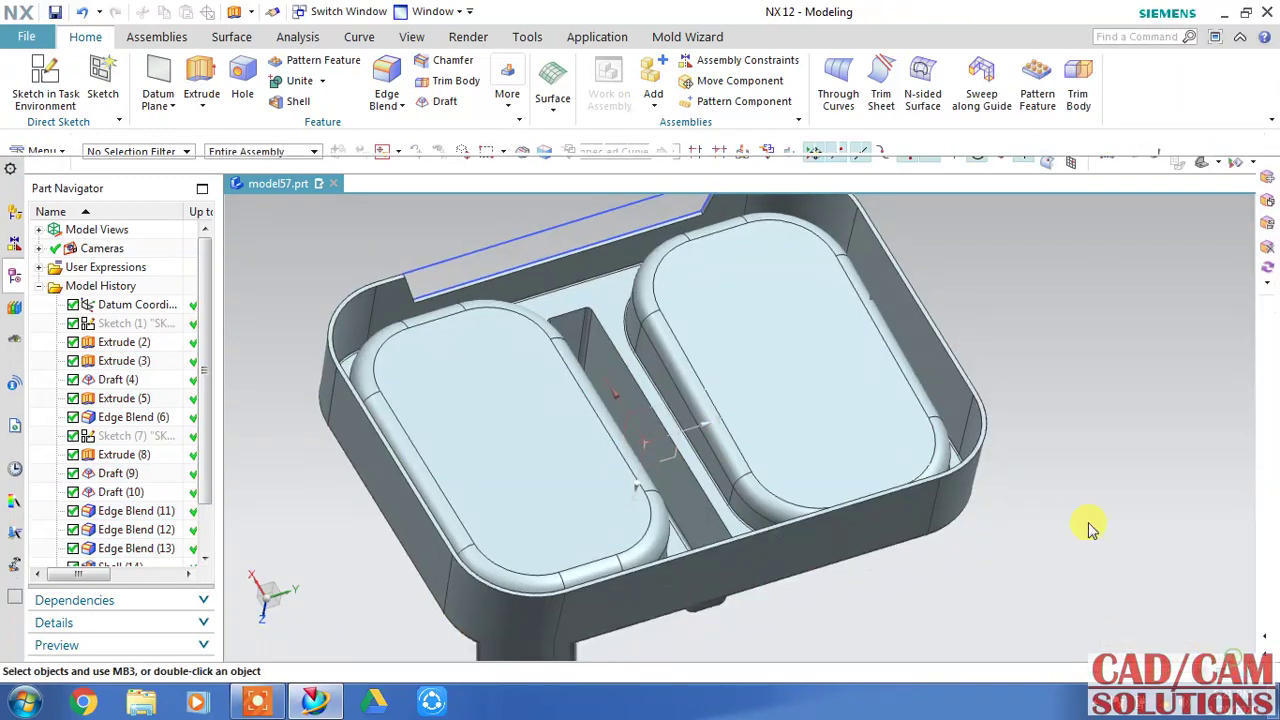
pyautogui.moveTo(1090, 530)
pyautogui.mouseDown(button='middle')
pyautogui.moveTo(1063, 380)
pyautogui.moveTo(1100, 466)
pyautogui.moveTo(1094, 443)
pyautogui.moveTo(880, 492)
pyautogui.mouseUp(button='middle')
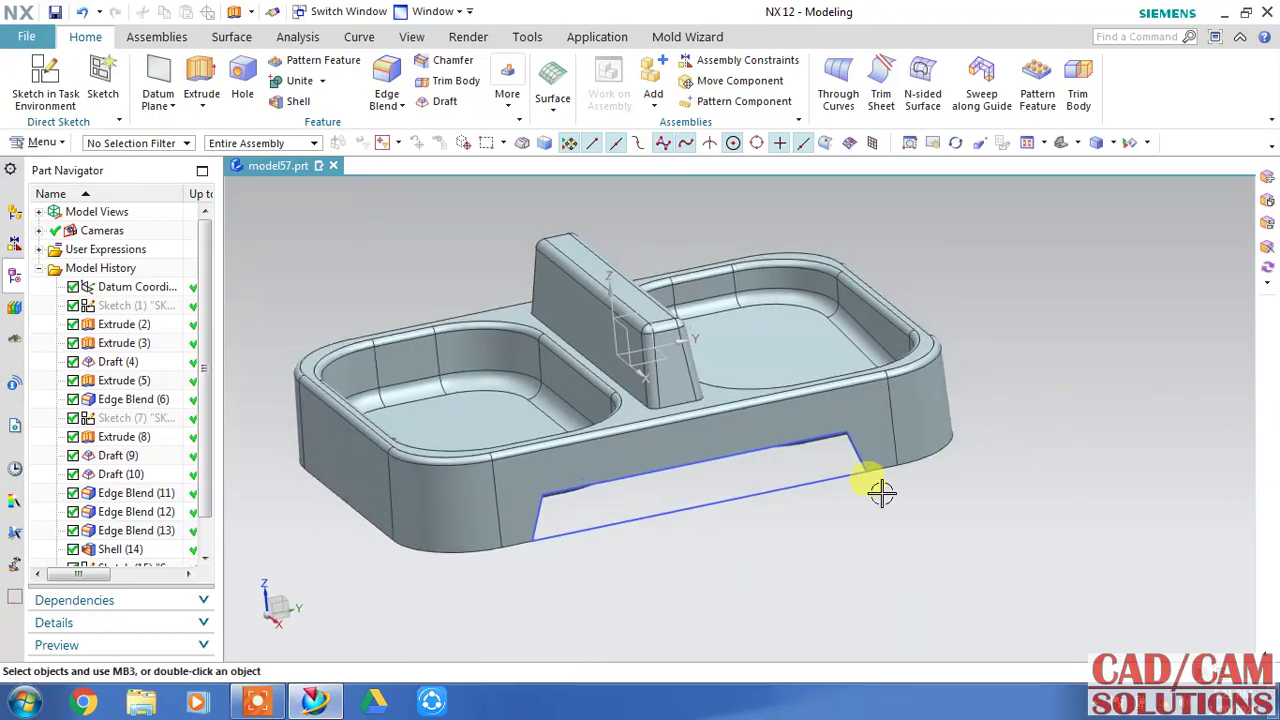
pyautogui.moveTo(823, 543)
pyautogui.mouseDown(button='middle')
pyautogui.moveTo(835, 573)
pyautogui.moveTo(800, 580)
pyautogui.mouseUp(button='middle')
pyautogui.scroll(-1, 207, 507)
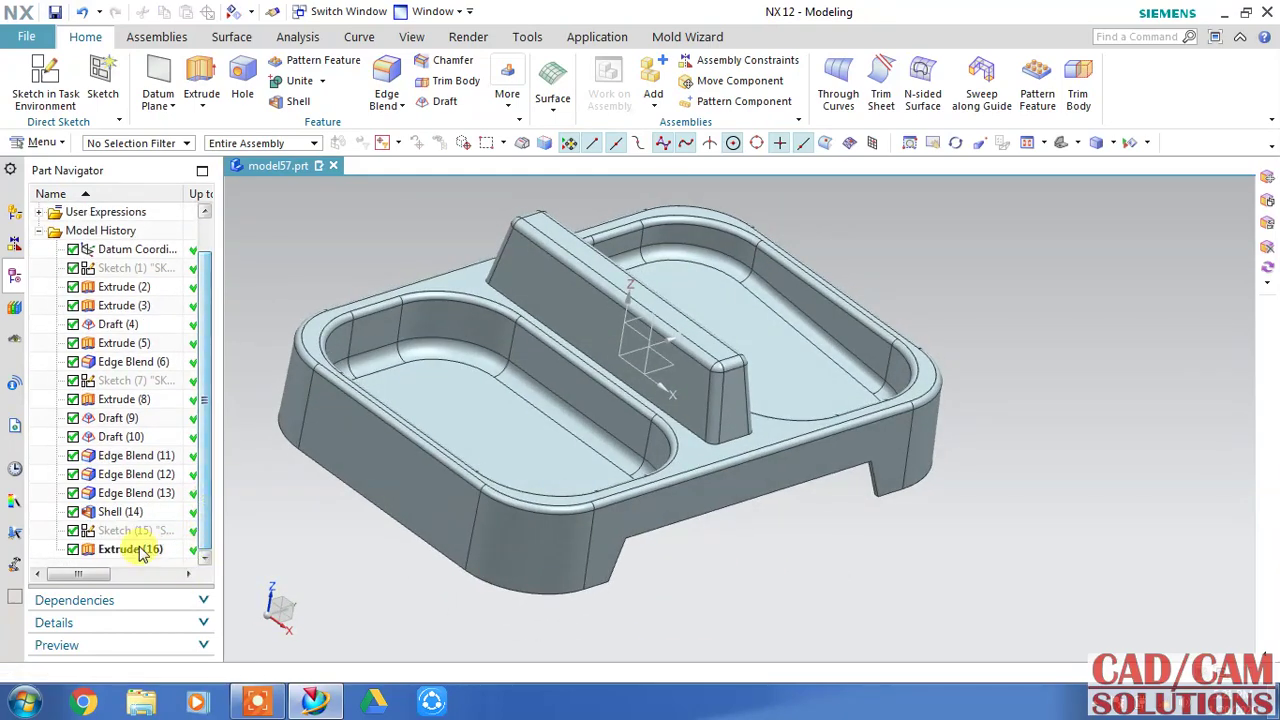
pyautogui.click(140, 550)
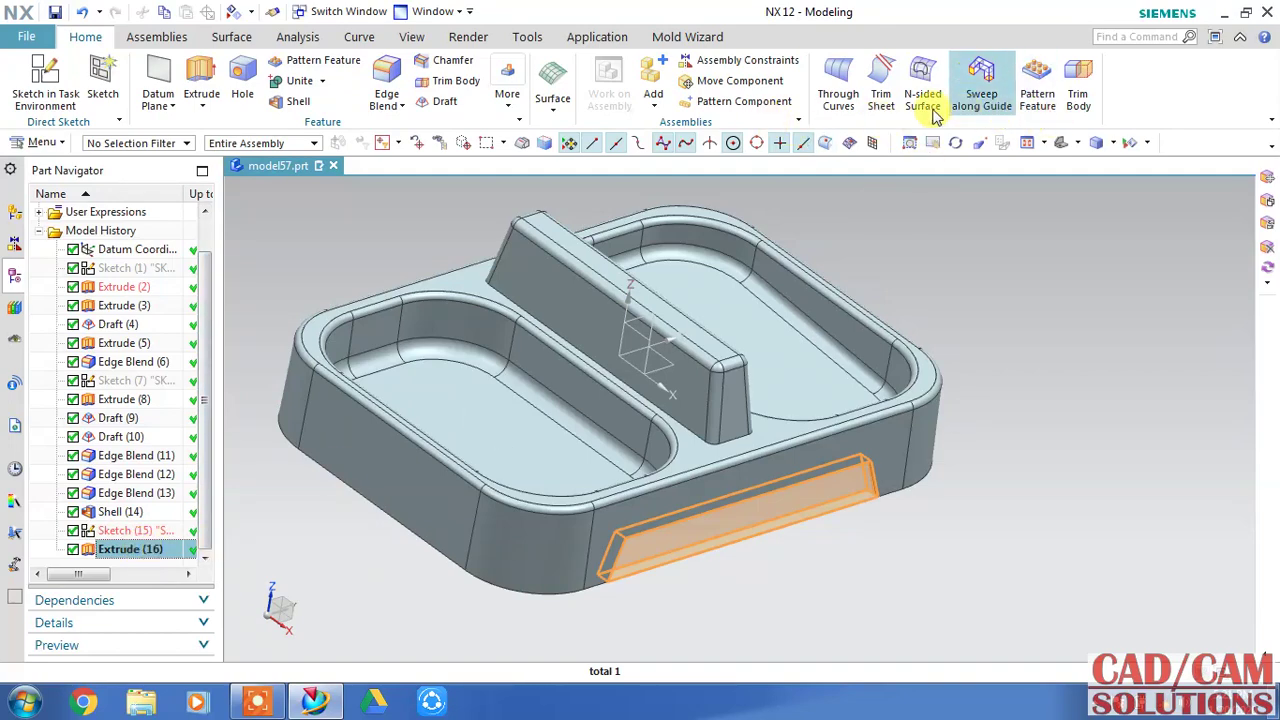
# Mirror Extrude (16) about the central YZ datum plane.
pyautogui.click(512, 104)
pyautogui.click(622, 312)
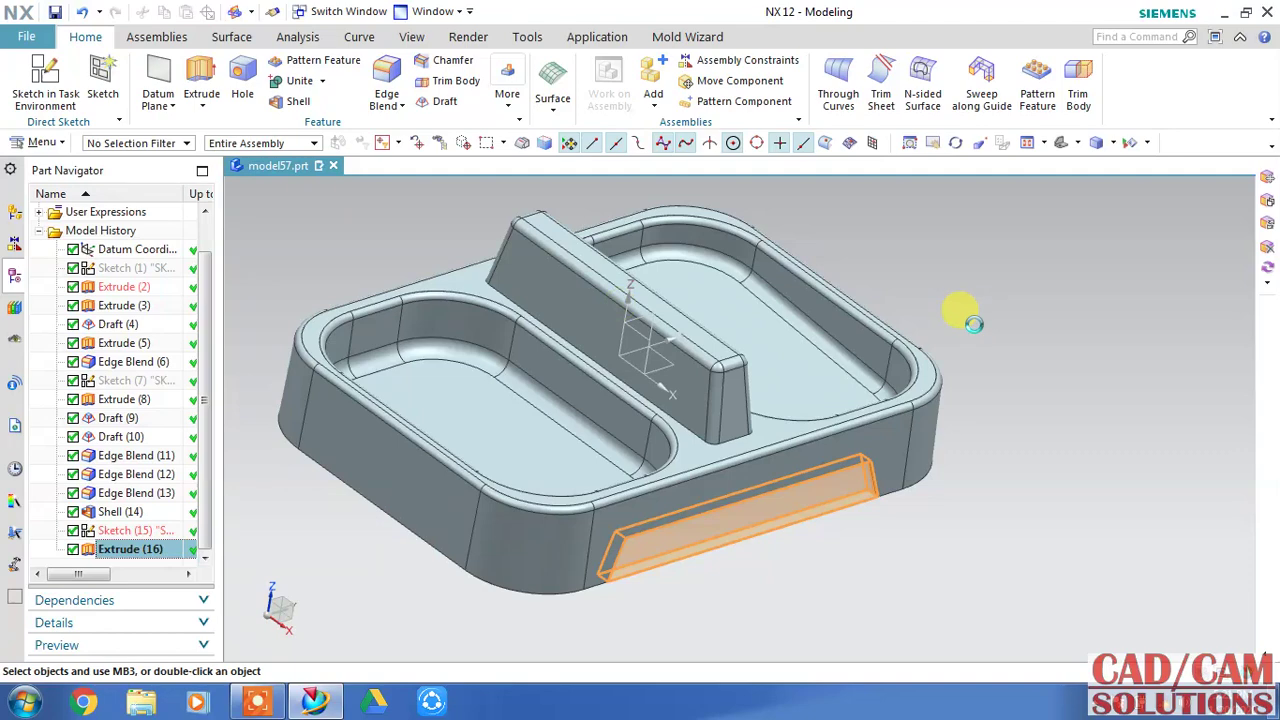
pyautogui.click(1060, 187)
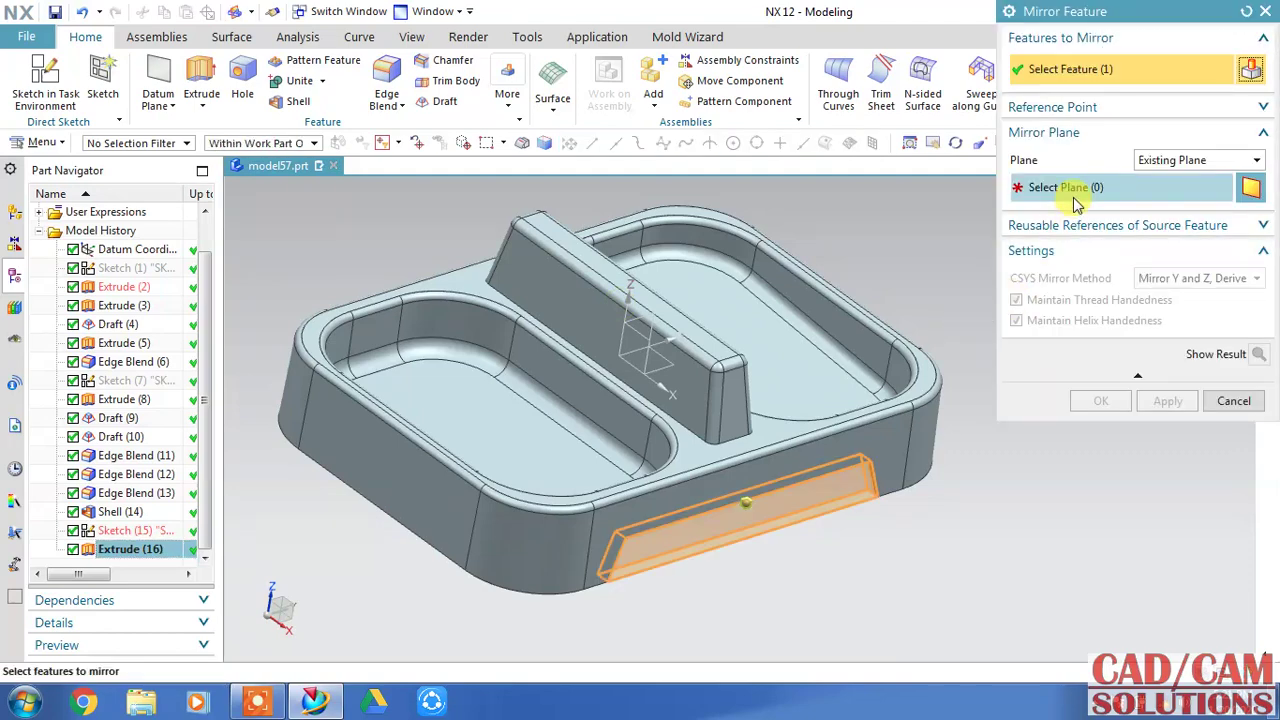
pyautogui.click(645, 298)
pyautogui.click(1100, 400)
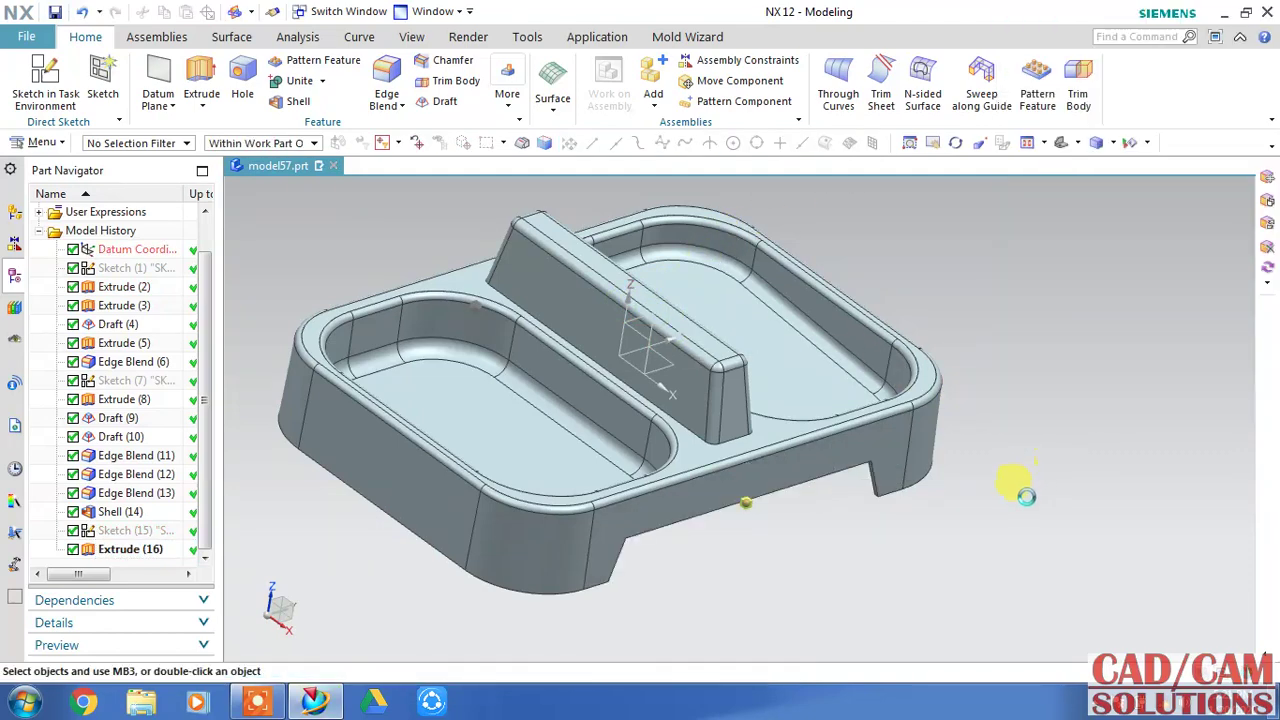
pyautogui.moveTo(922, 520)
pyautogui.mouseDown(button='middle')
pyautogui.moveTo(1109, 477)
pyautogui.moveTo(1071, 409)
pyautogui.moveTo(1063, 457)
pyautogui.moveTo(986, 466)
pyautogui.moveTo(992, 484)
pyautogui.mouseUp(button='middle')
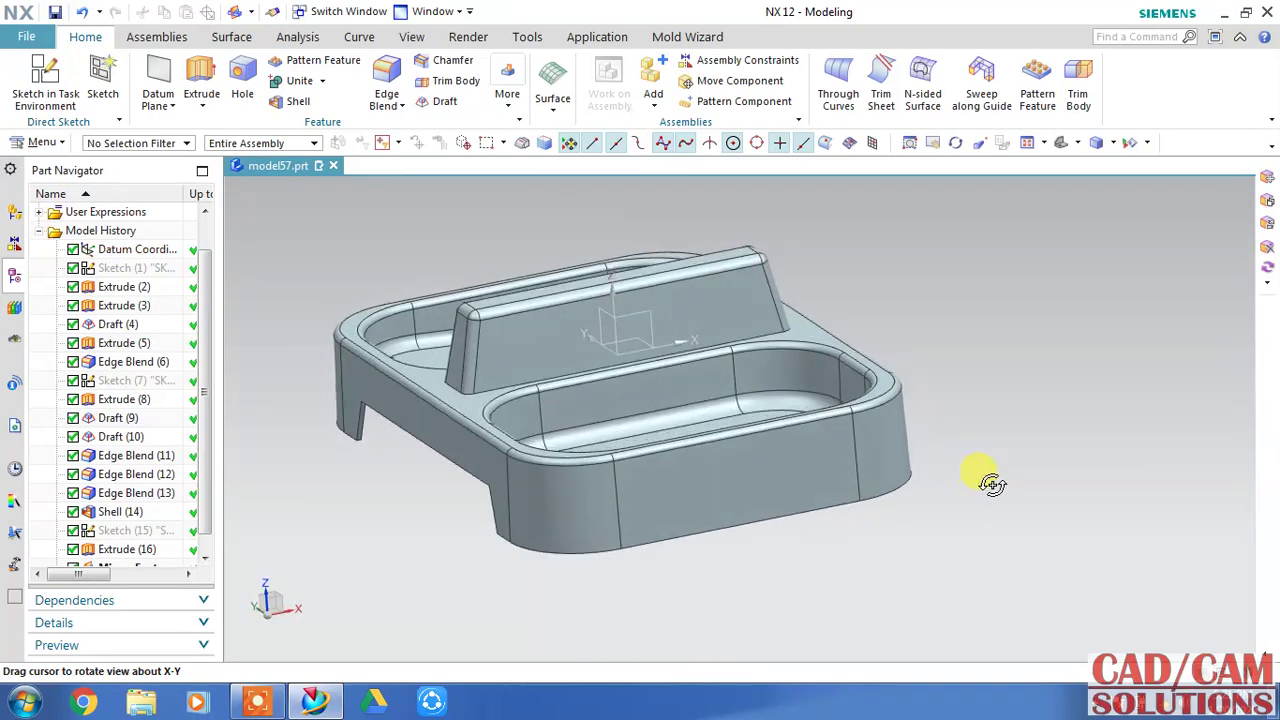
# Create a sketch on the tray's long outer side face, oriented by a horizontal edge.
pyautogui.click(46, 76)
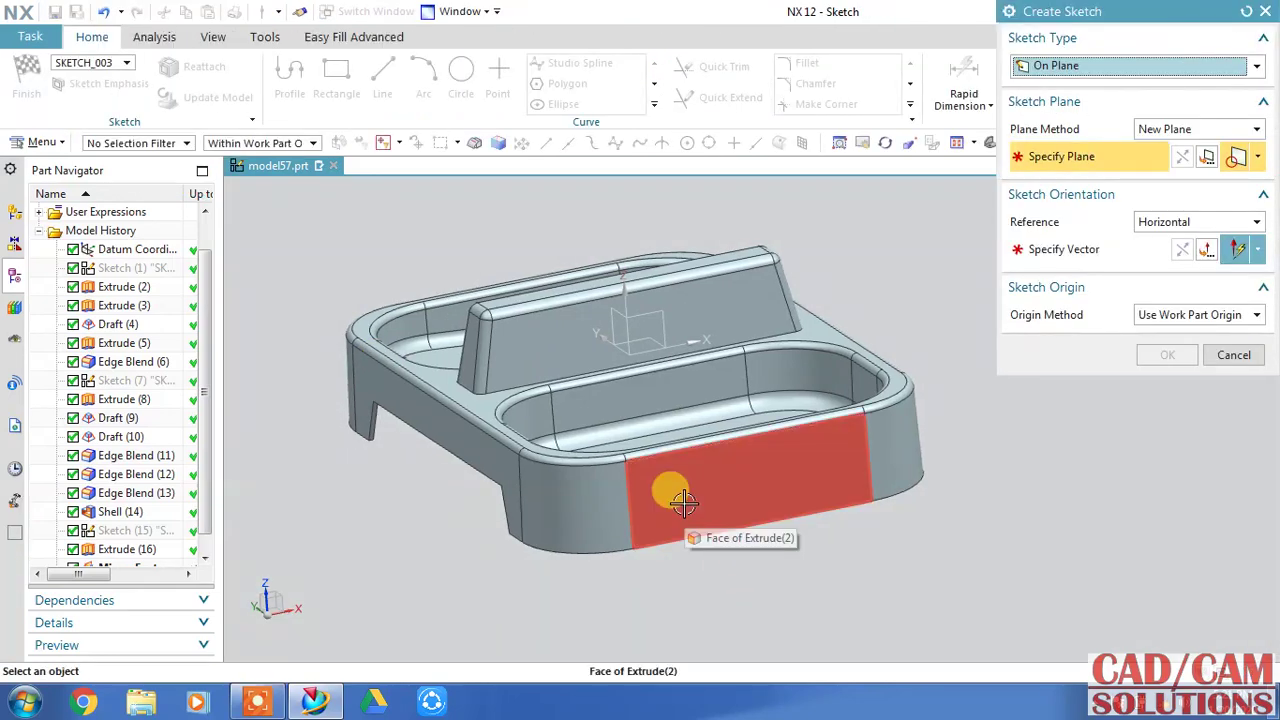
pyautogui.click(675, 497)
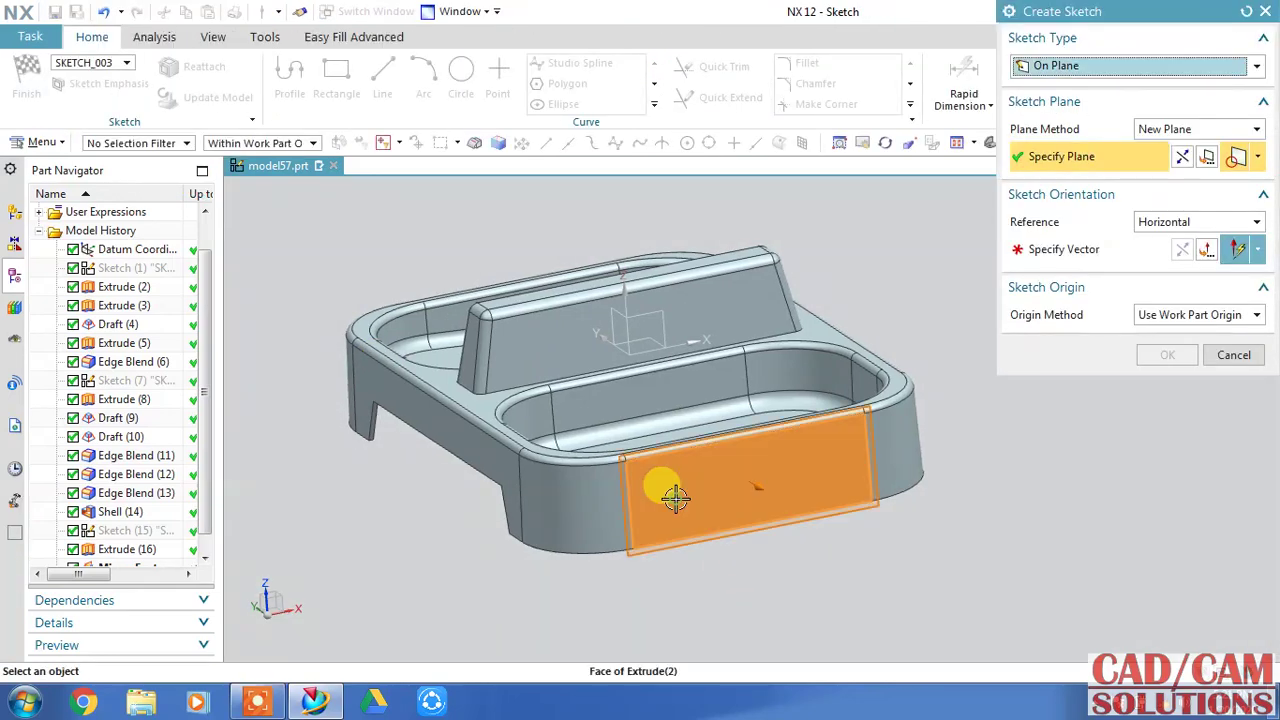
pyautogui.click(805, 405)
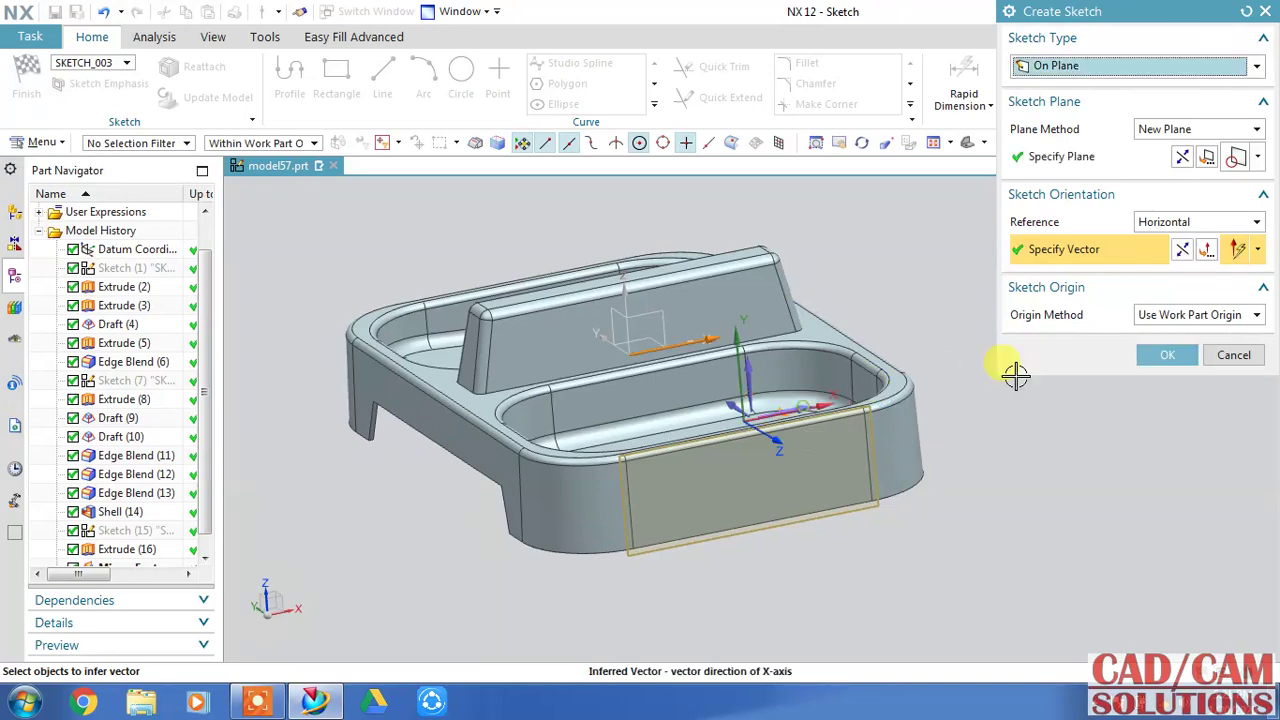
pyautogui.click(1170, 356)
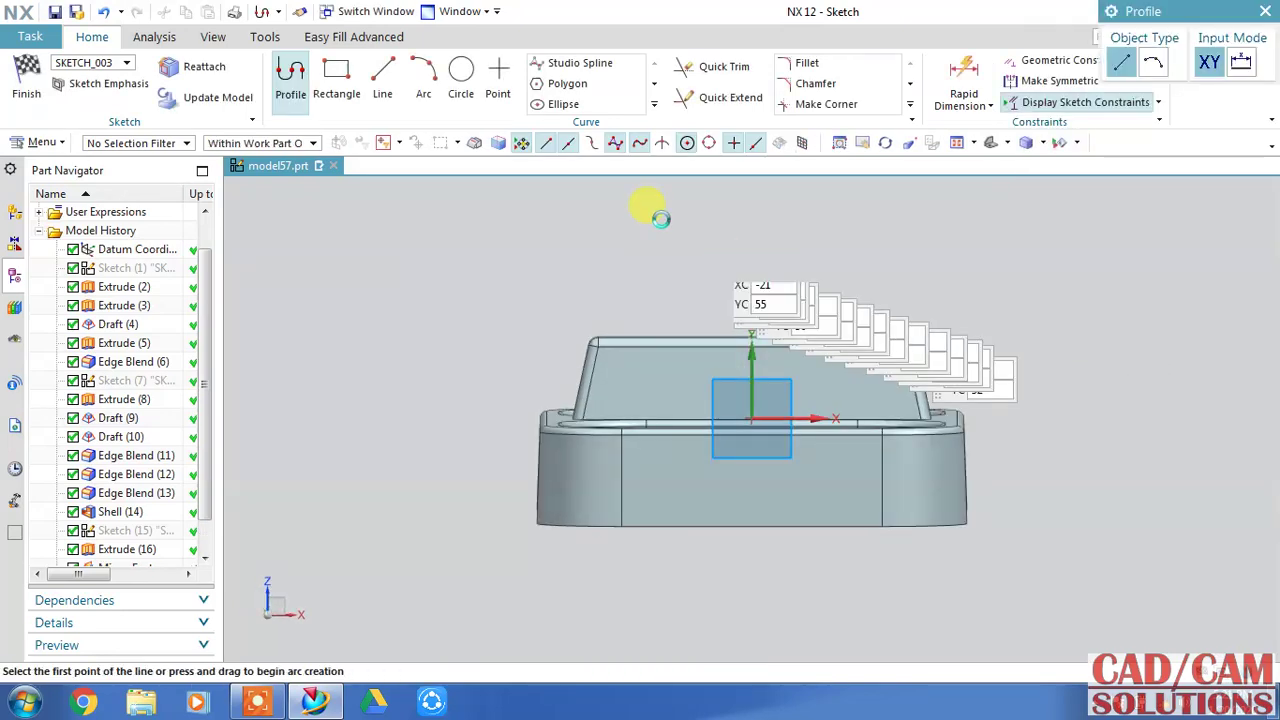
# Draw a closed trapezoid resting on the side face's bottom edge.
pyautogui.click(651, 525)
pyautogui.click(667, 485)
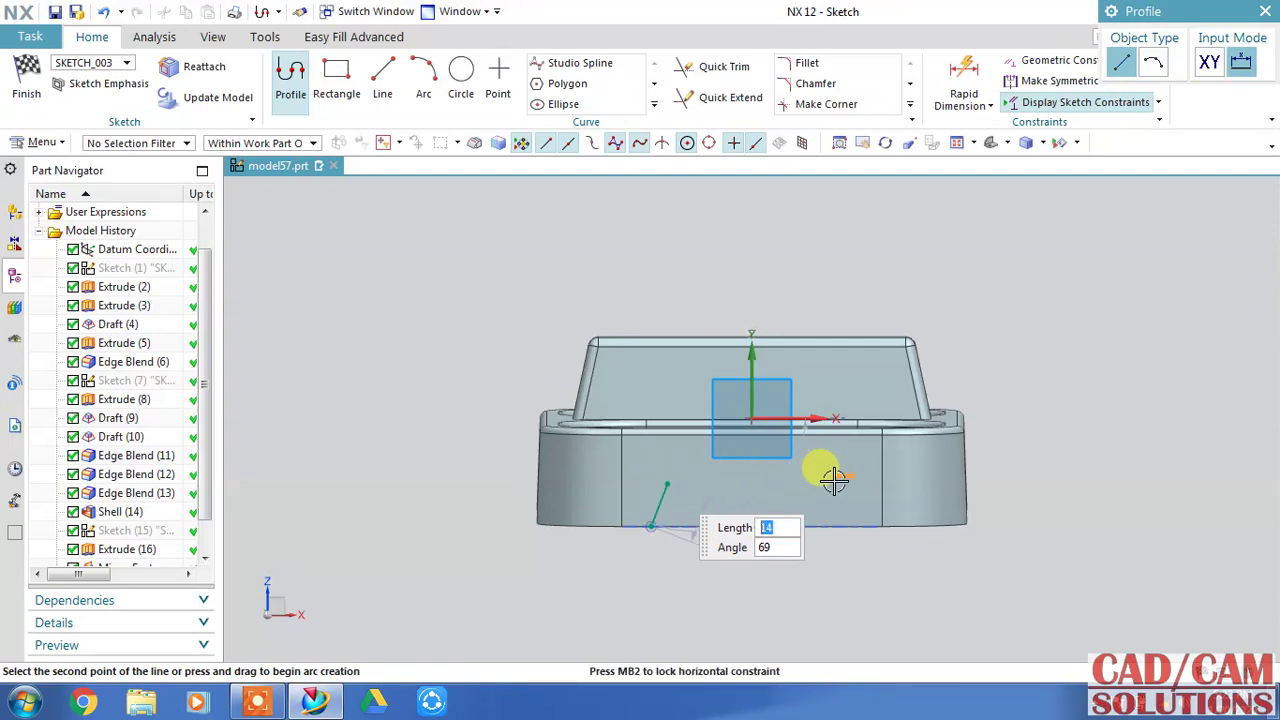
pyautogui.click(840, 484)
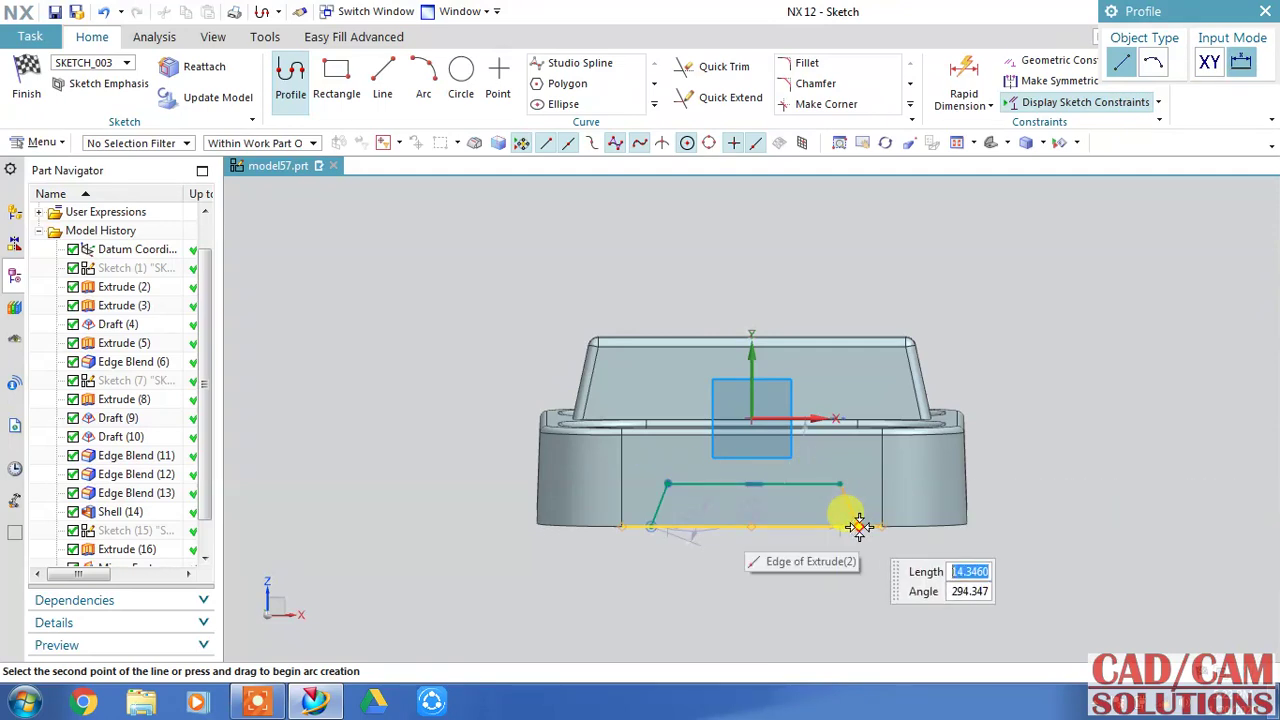
pyautogui.click(858, 525)
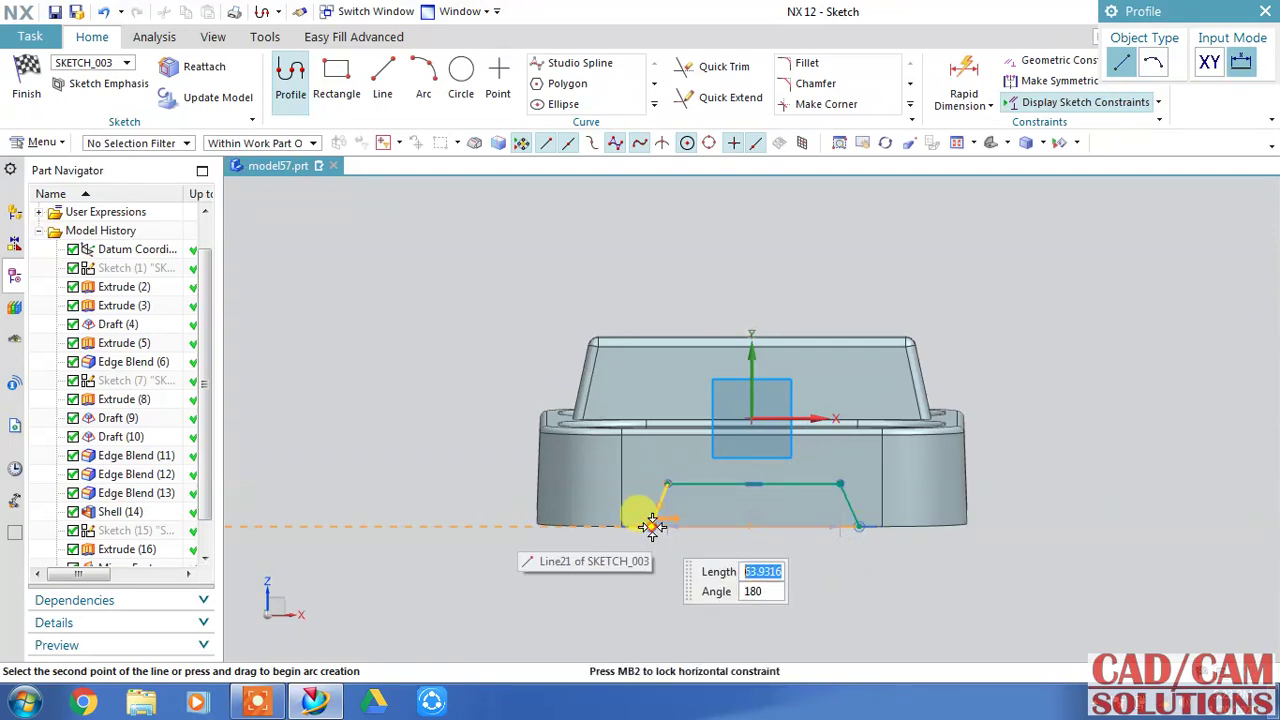
pyautogui.click(651, 525)
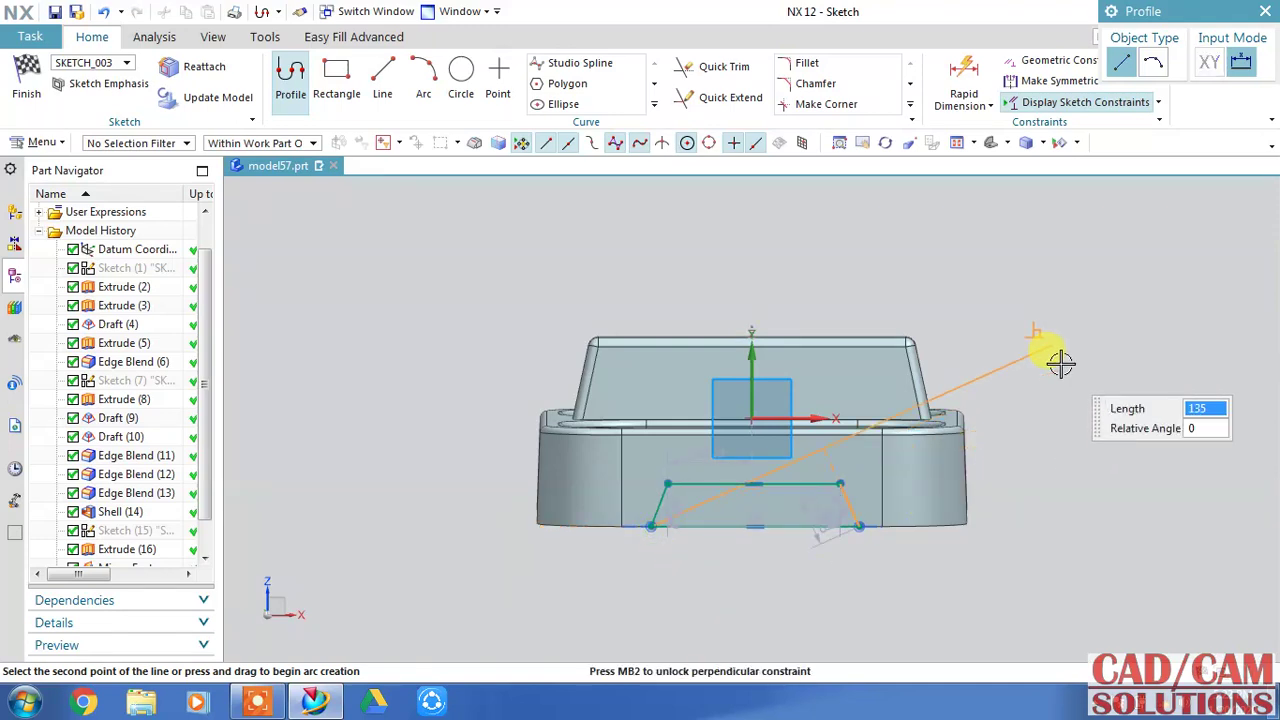
pyautogui.press('Escape')
pyautogui.press('z')
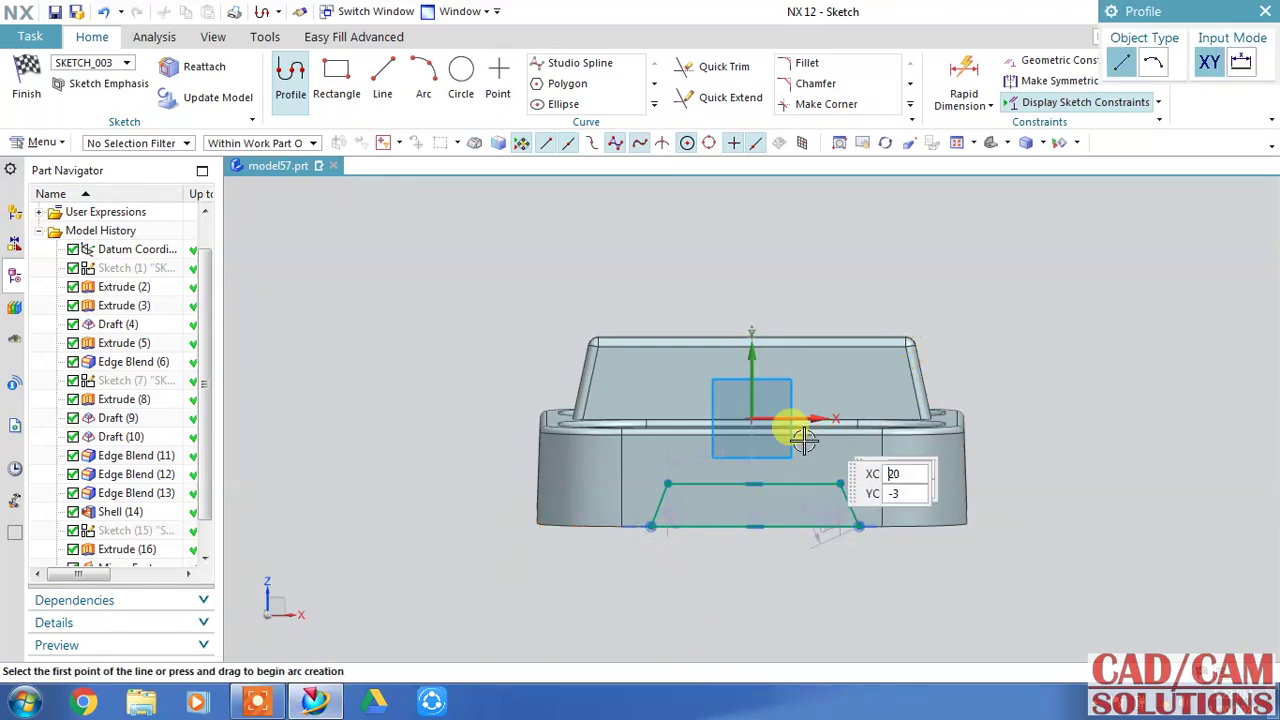
pyautogui.press('Escape')
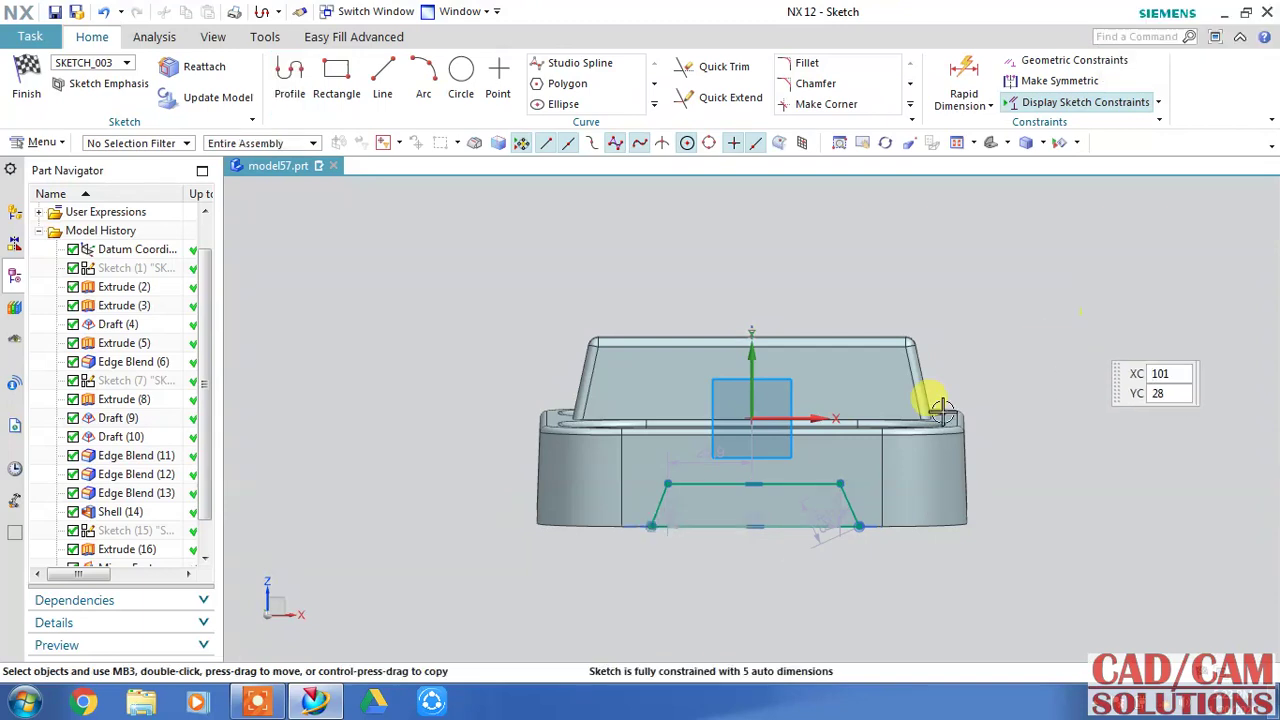
# Constrain the top and bottom line midpoints to the vertical axis.
pyautogui.click(755, 484)
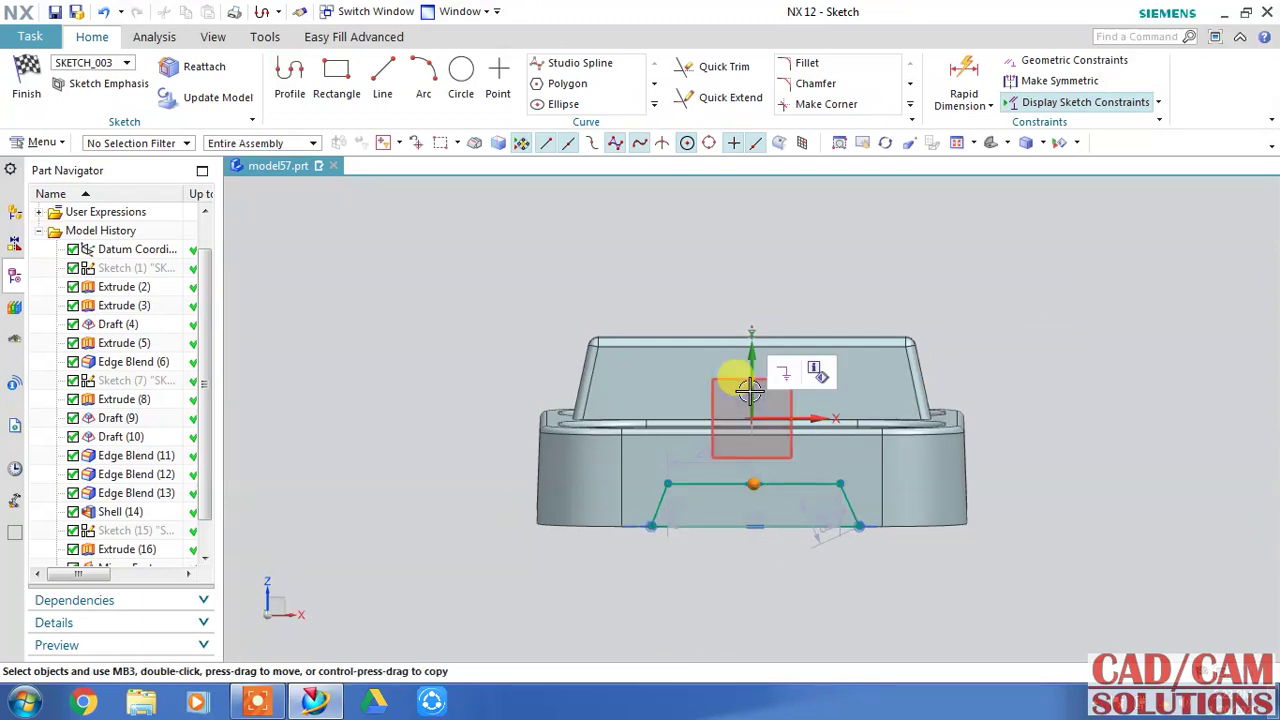
pyautogui.click(750, 357)
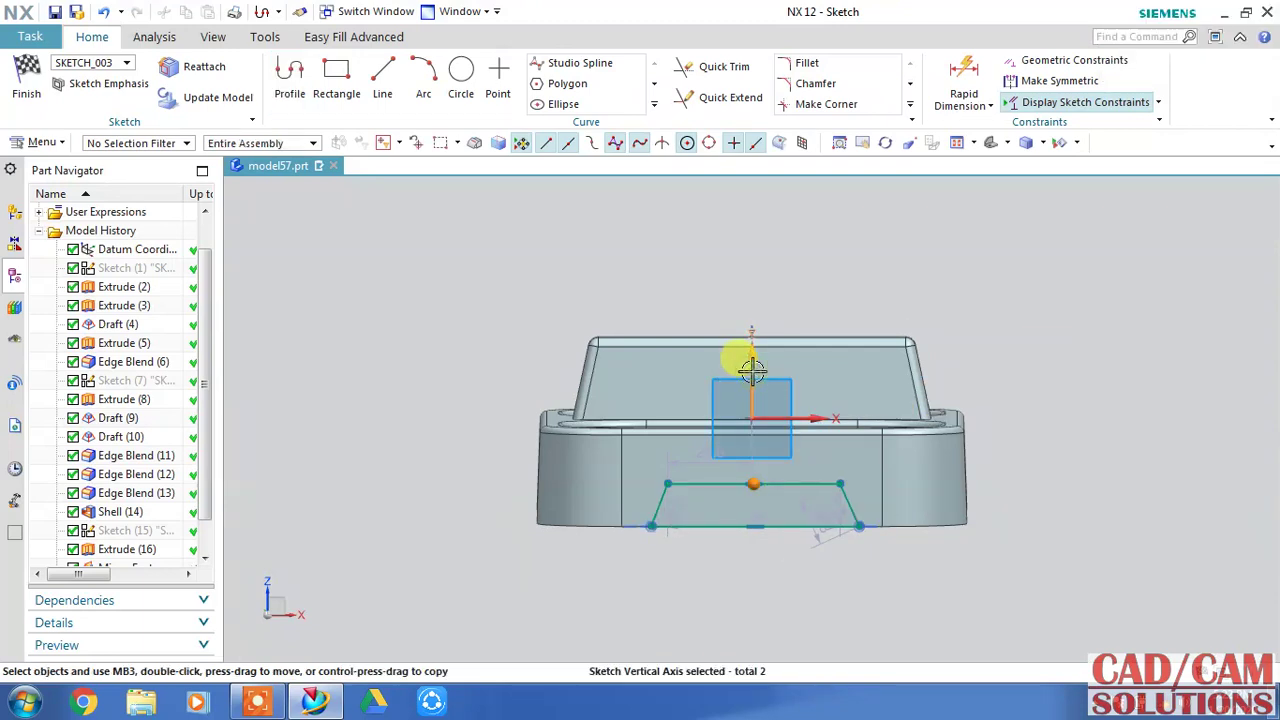
pyautogui.click(797, 337)
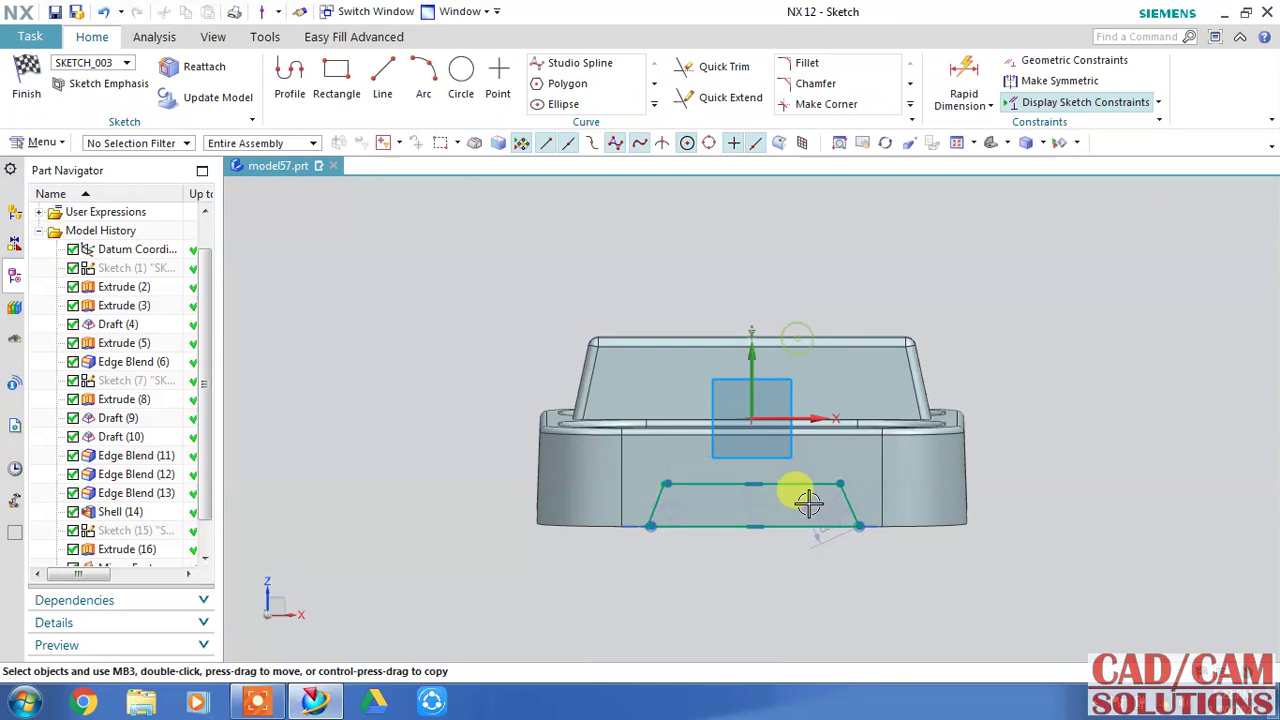
pyautogui.click(752, 525)
pyautogui.click(750, 357)
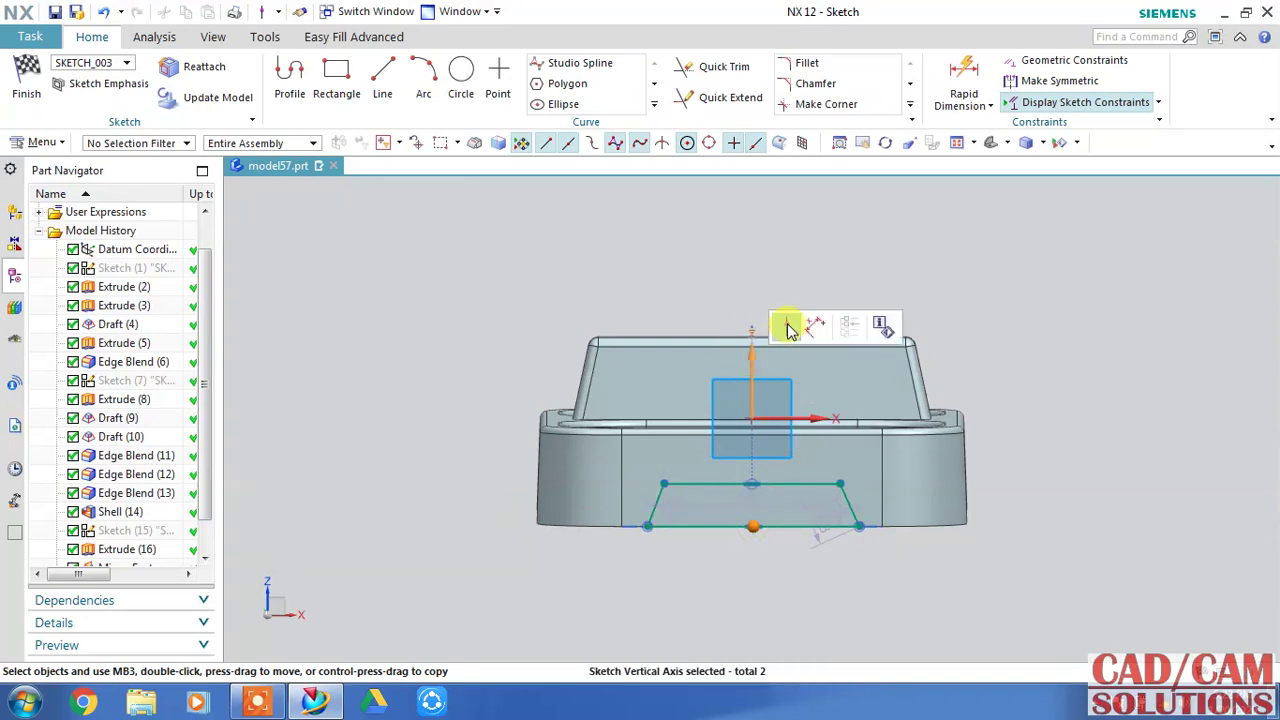
pyautogui.click(790, 323)
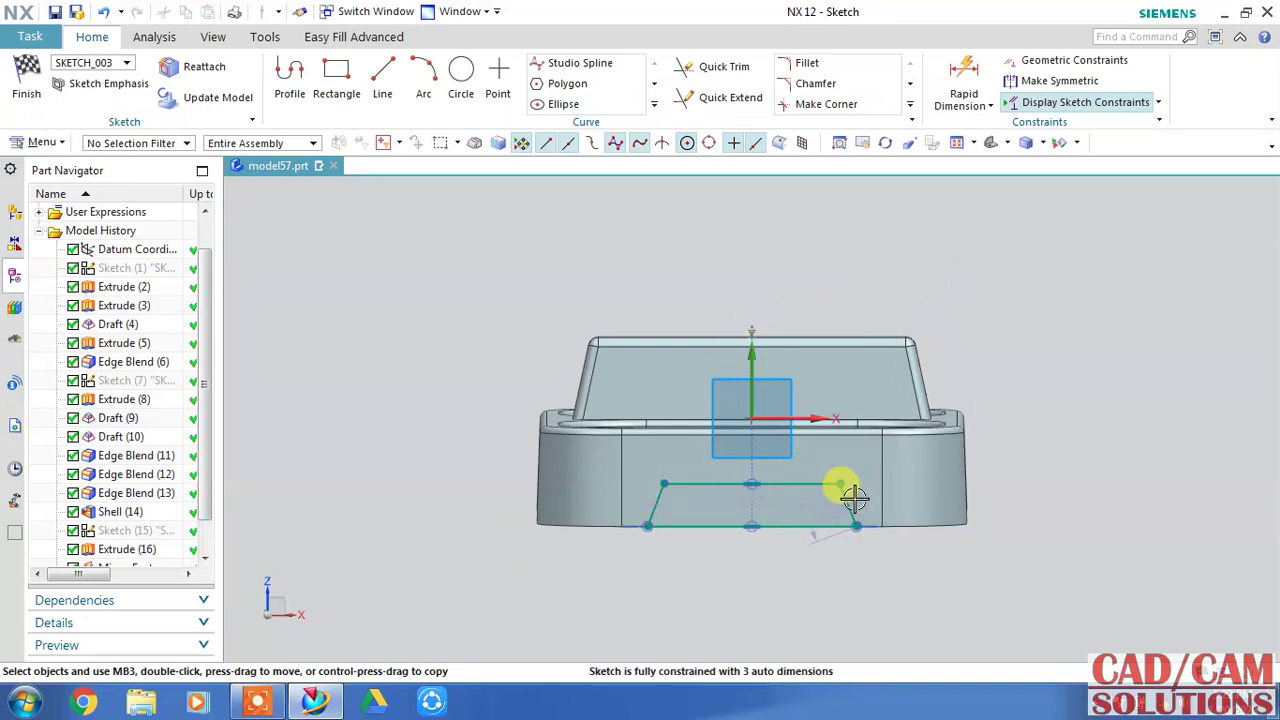
# Make the two slanted sides equal length.
pyautogui.scroll(2, 848, 497)
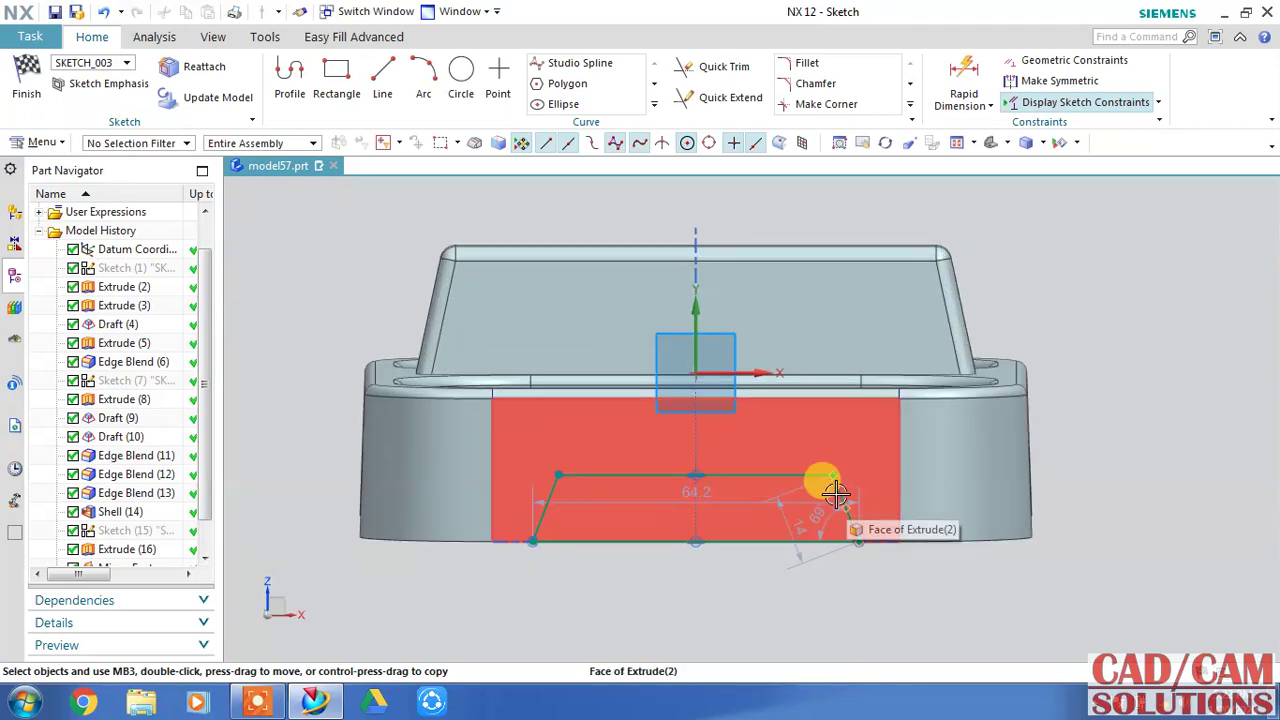
pyautogui.click(1065, 60)
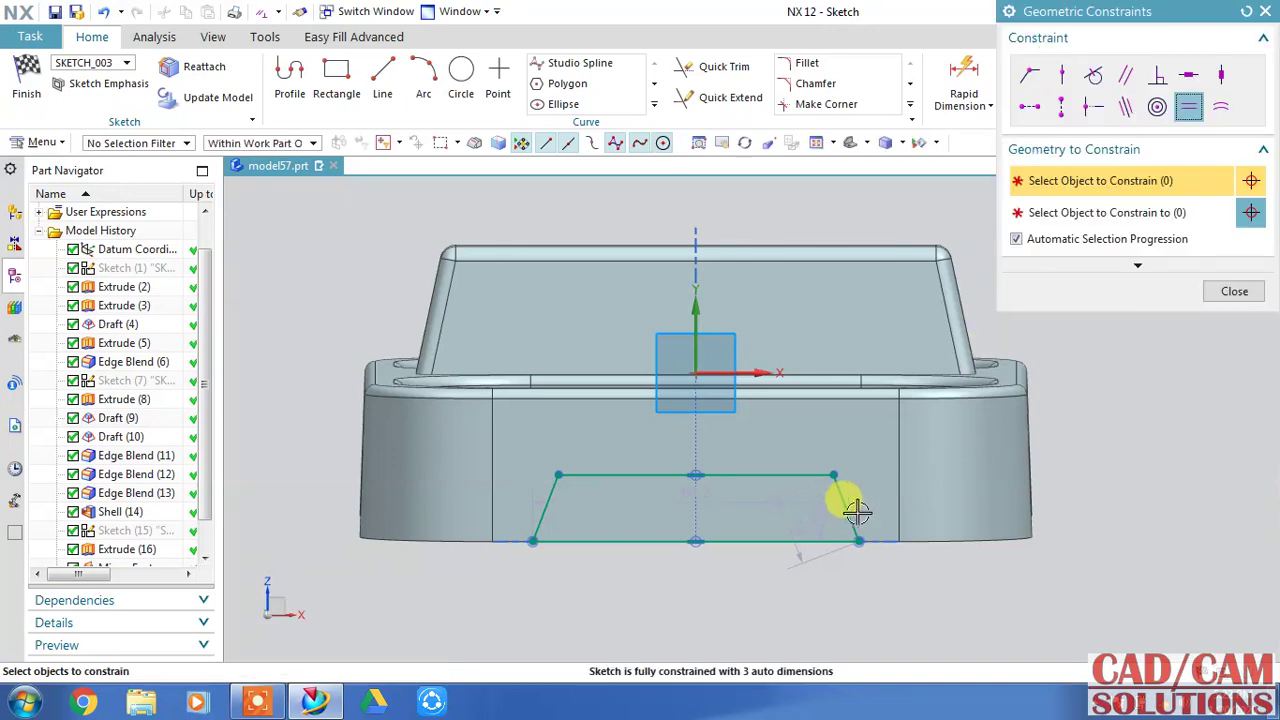
pyautogui.click(838, 502)
pyautogui.click(553, 492)
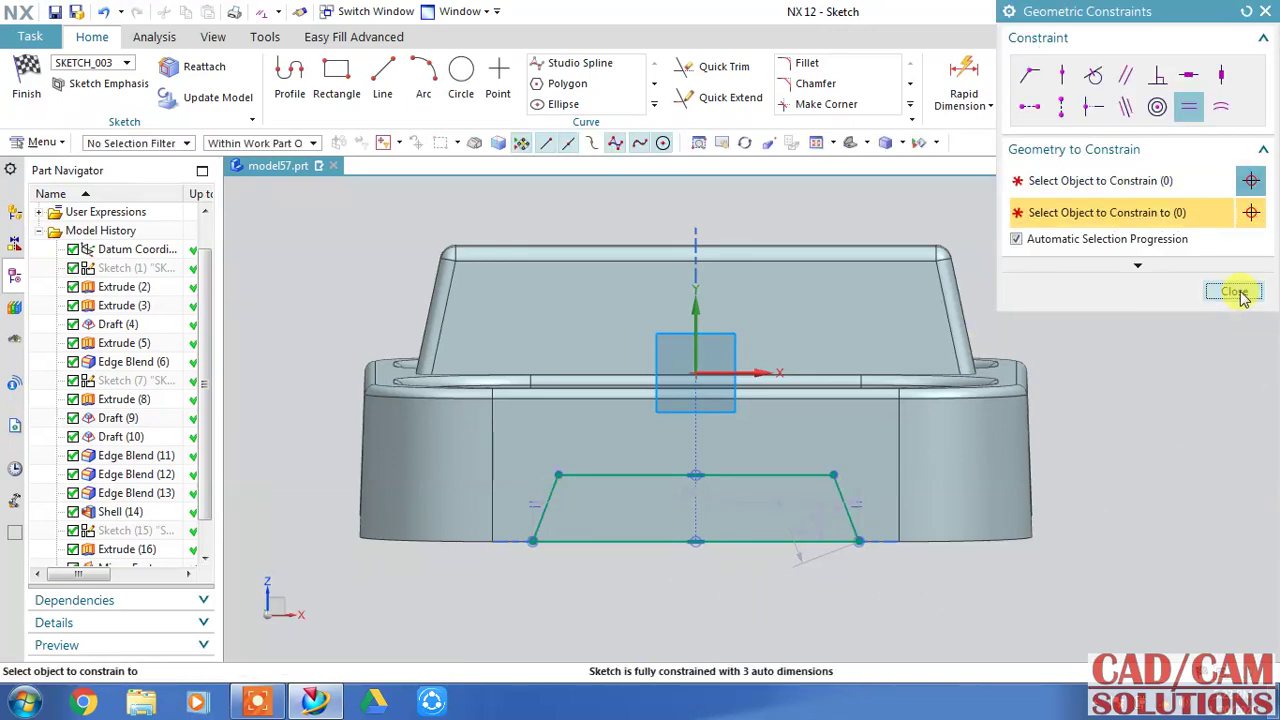
pyautogui.click(1238, 292)
pyautogui.click(964, 78)
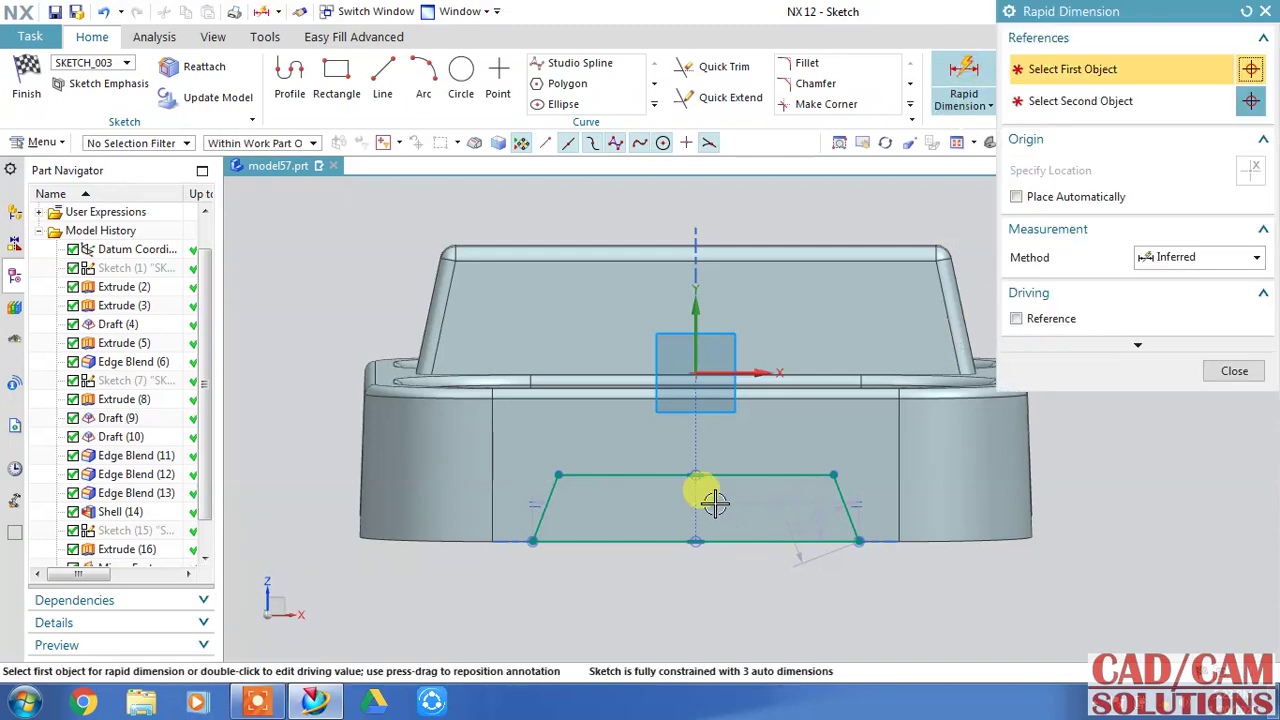
# Dimension the trapezoid's top width to 50.
pyautogui.click(740, 447)
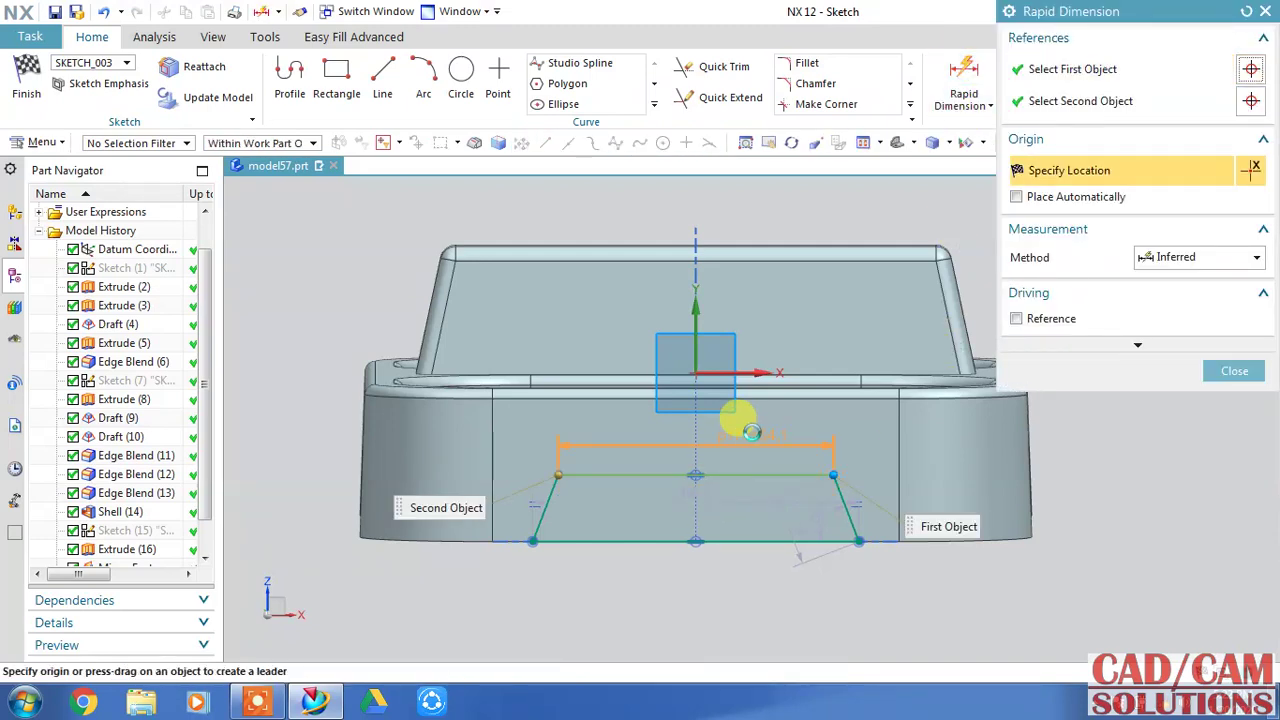
pyautogui.click(751, 432)
pyautogui.write('40')
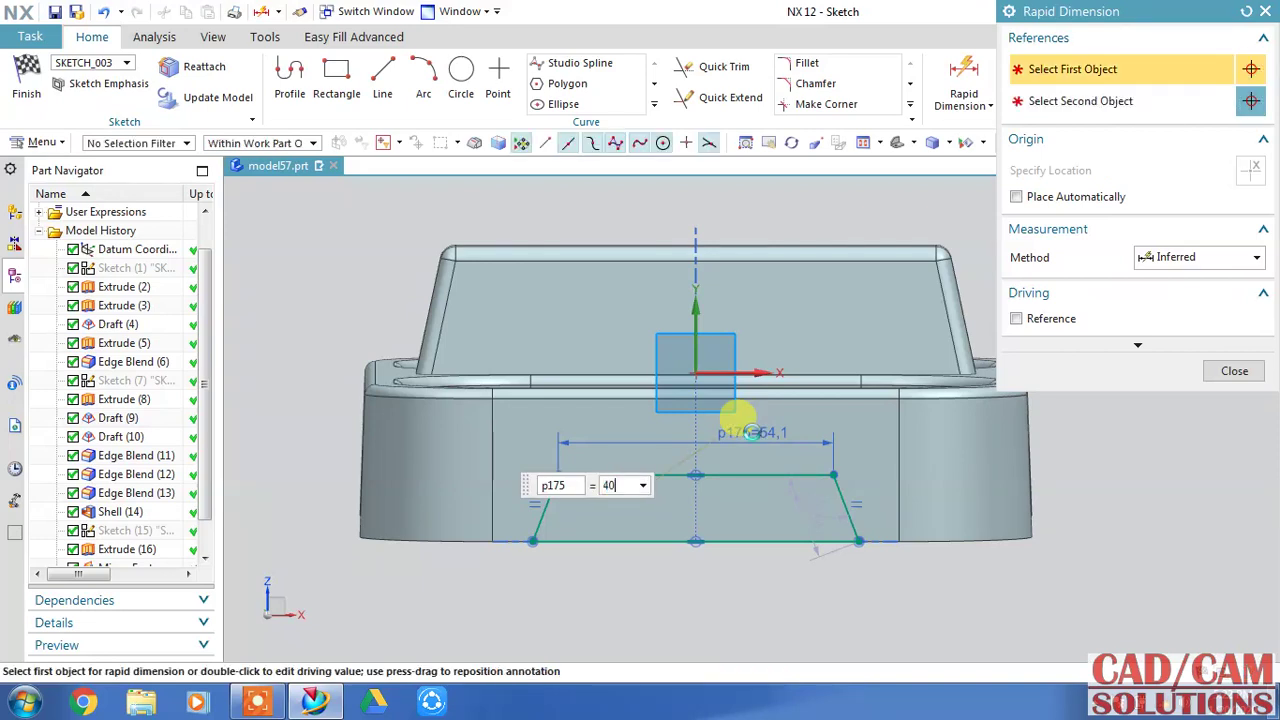
pyautogui.press('Return')
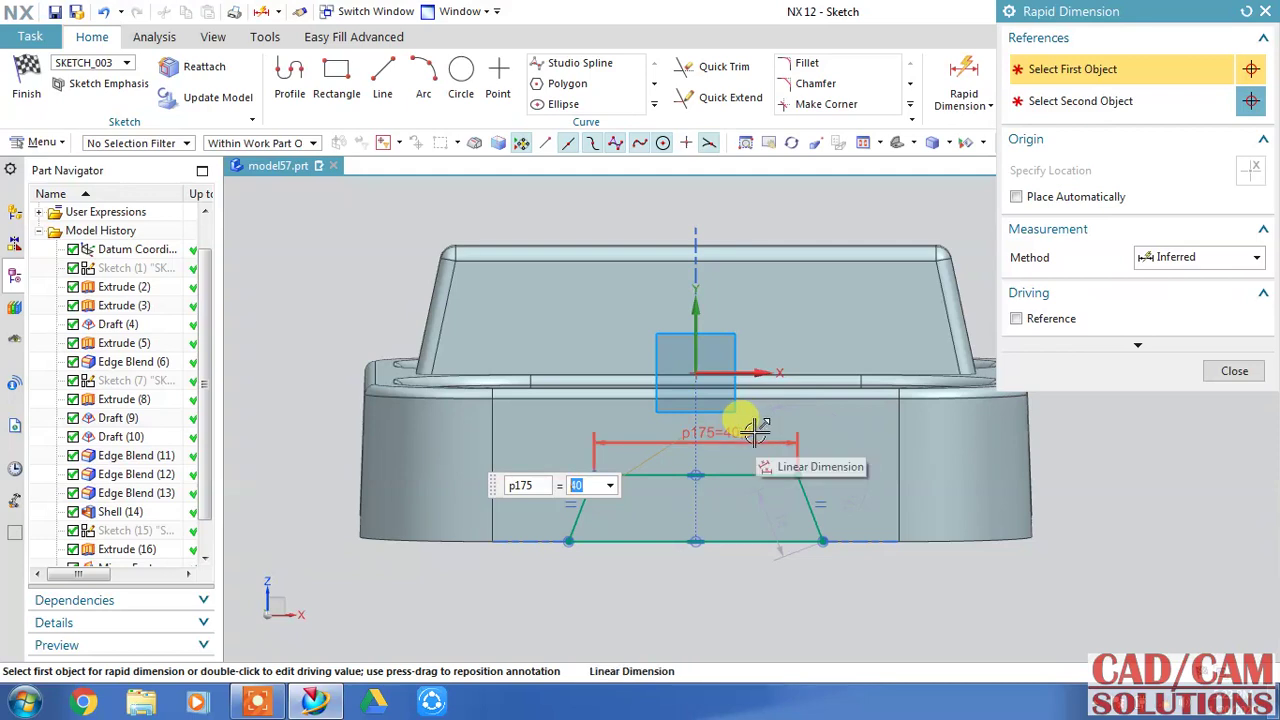
pyautogui.write('5')
pyautogui.press('Return')
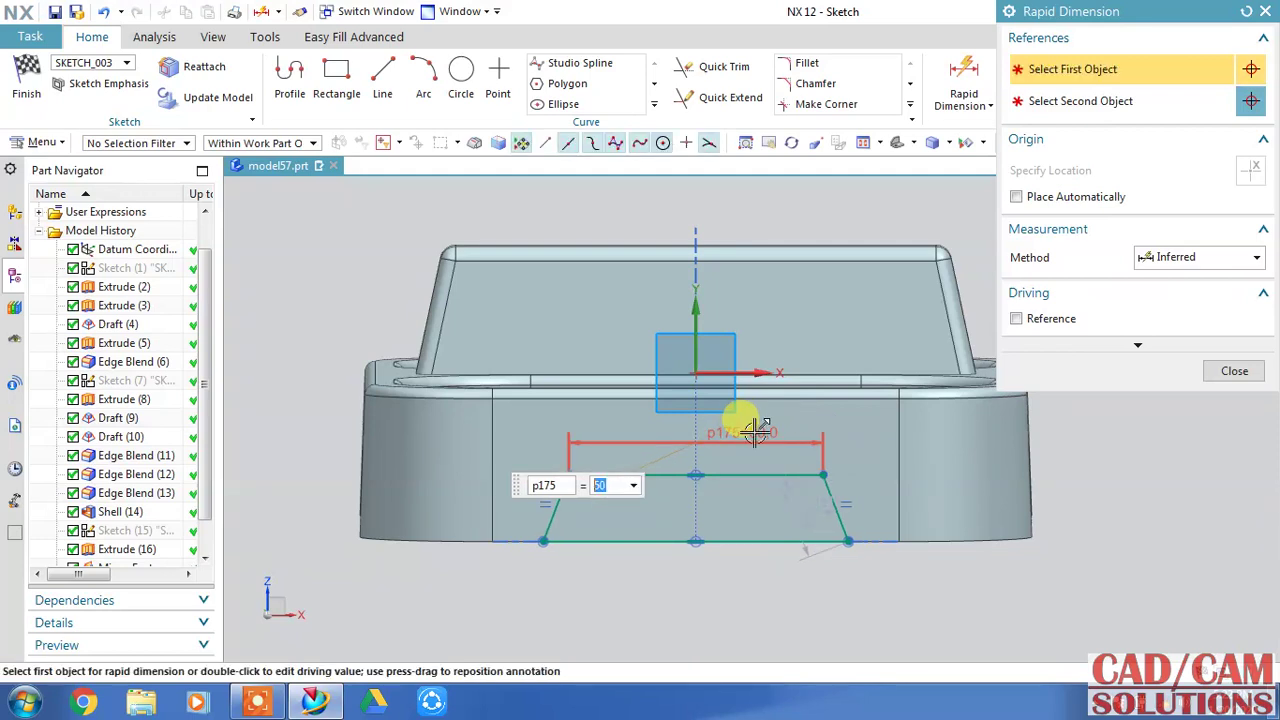
pyautogui.click(1163, 418)
# Dimension the trapezoid's bottom width to 60.
pyautogui.click(1118, 75)
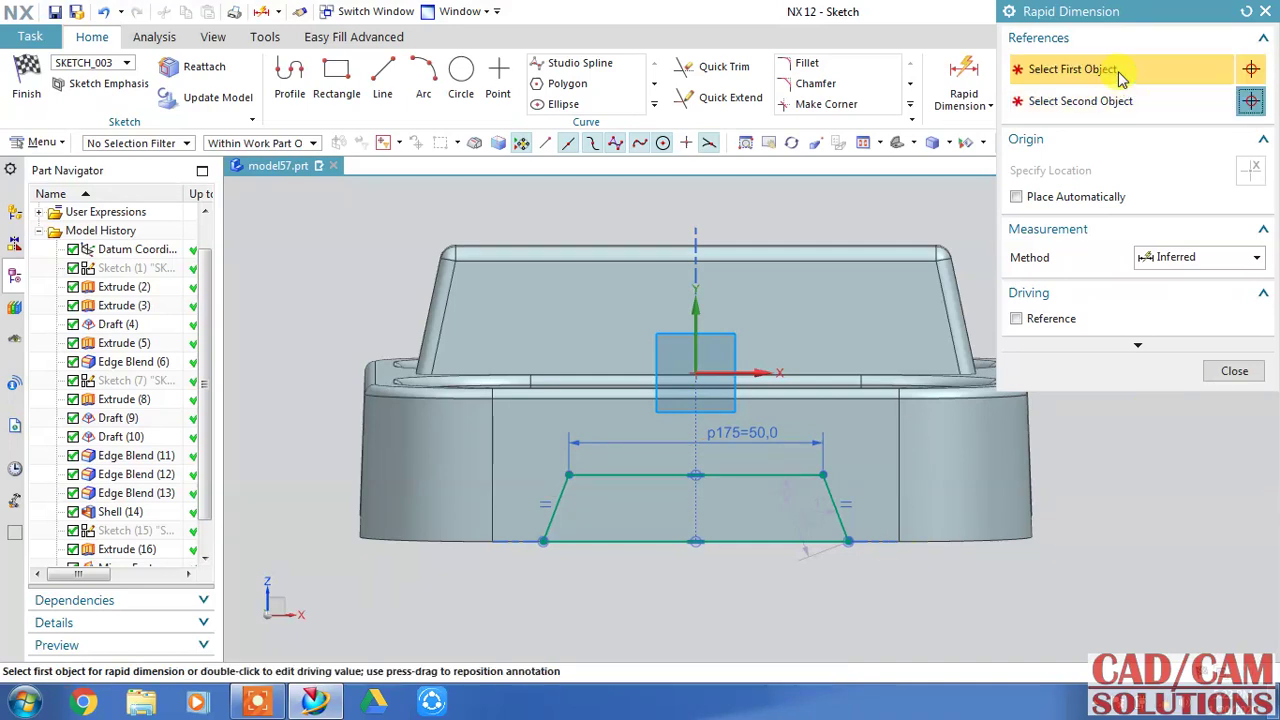
pyautogui.click(707, 585)
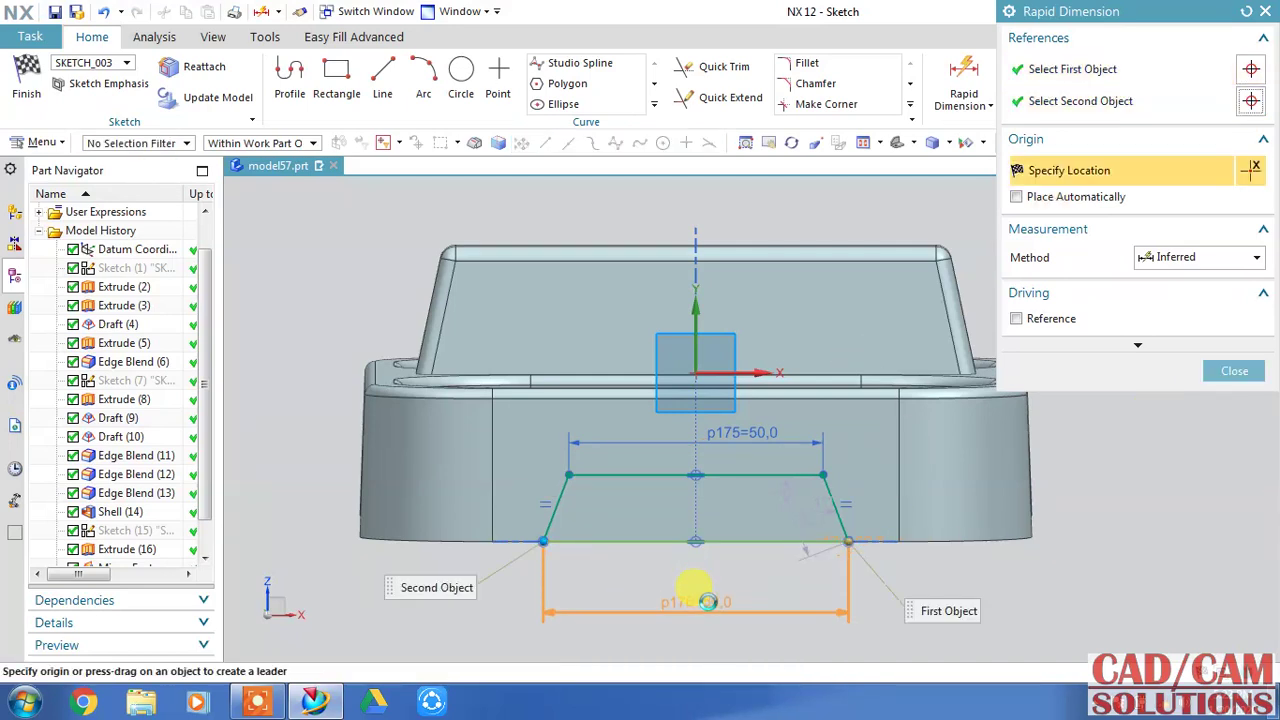
pyautogui.click(727, 577)
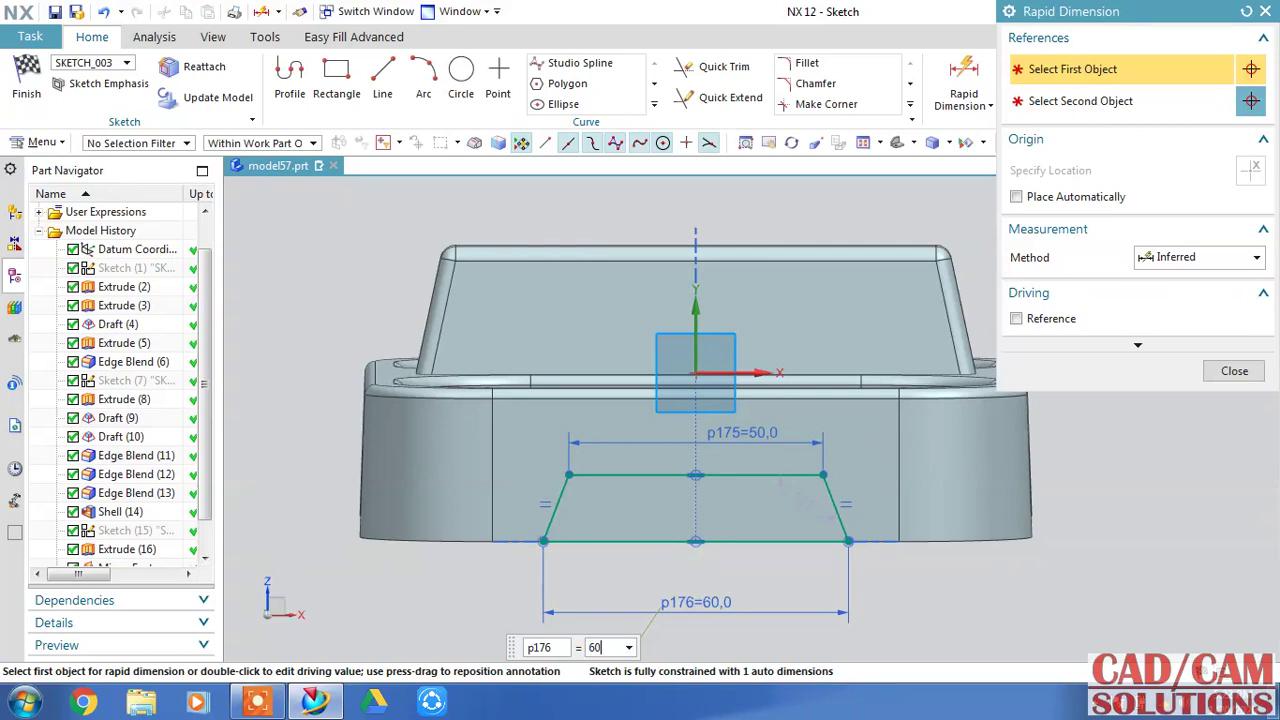
pyautogui.press('BackSpace')
pyautogui.press('BackSpace')
pyautogui.write('50')
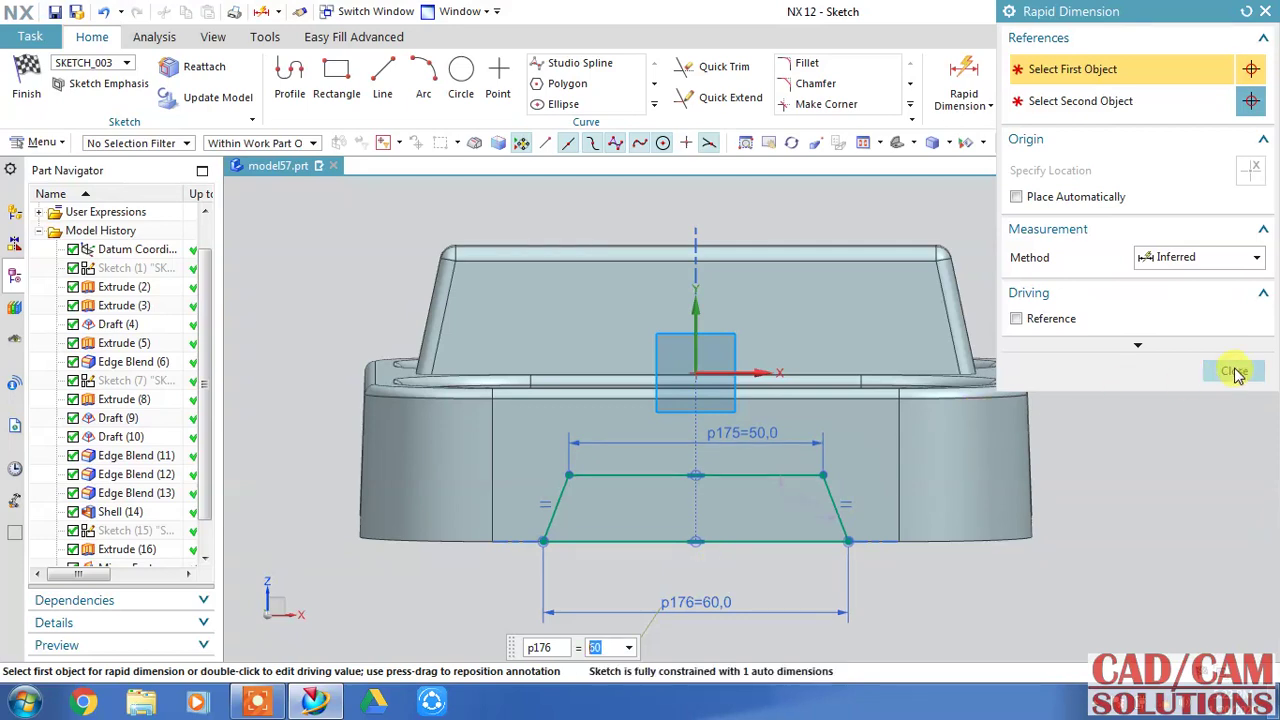
# Add a 14 height dimension and finish the sketch.
pyautogui.click(697, 476)
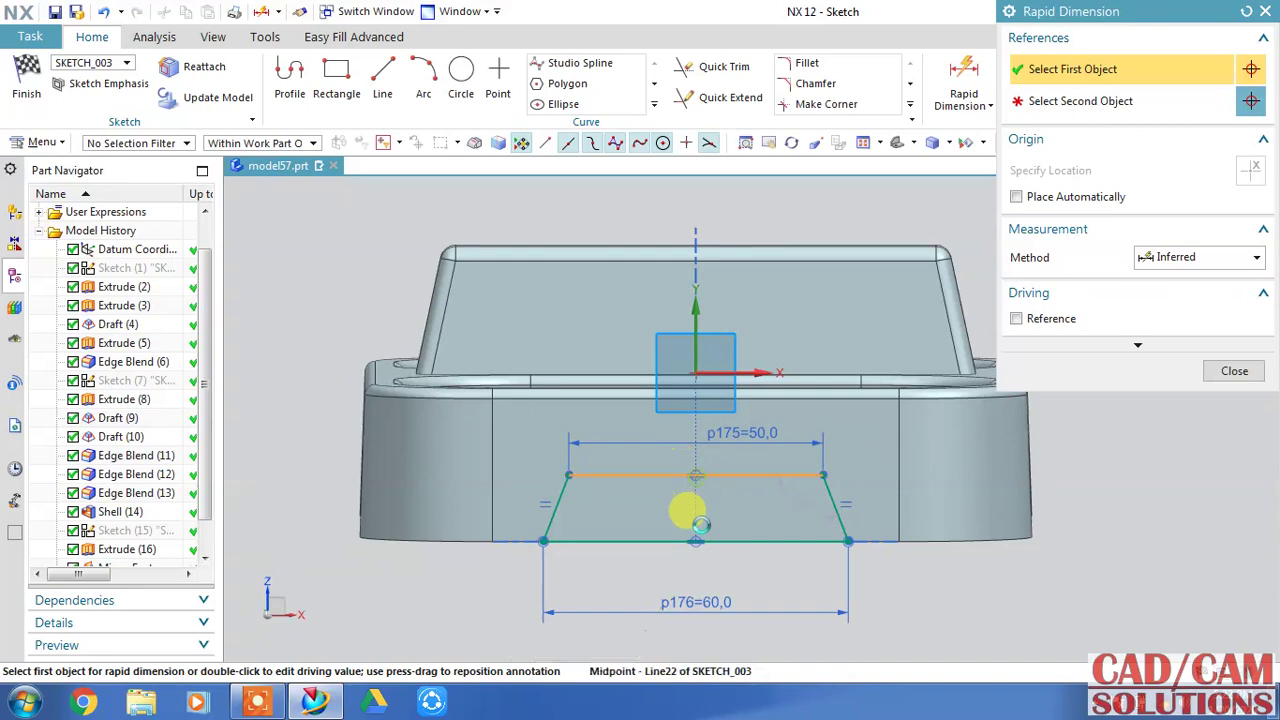
pyautogui.click(697, 541)
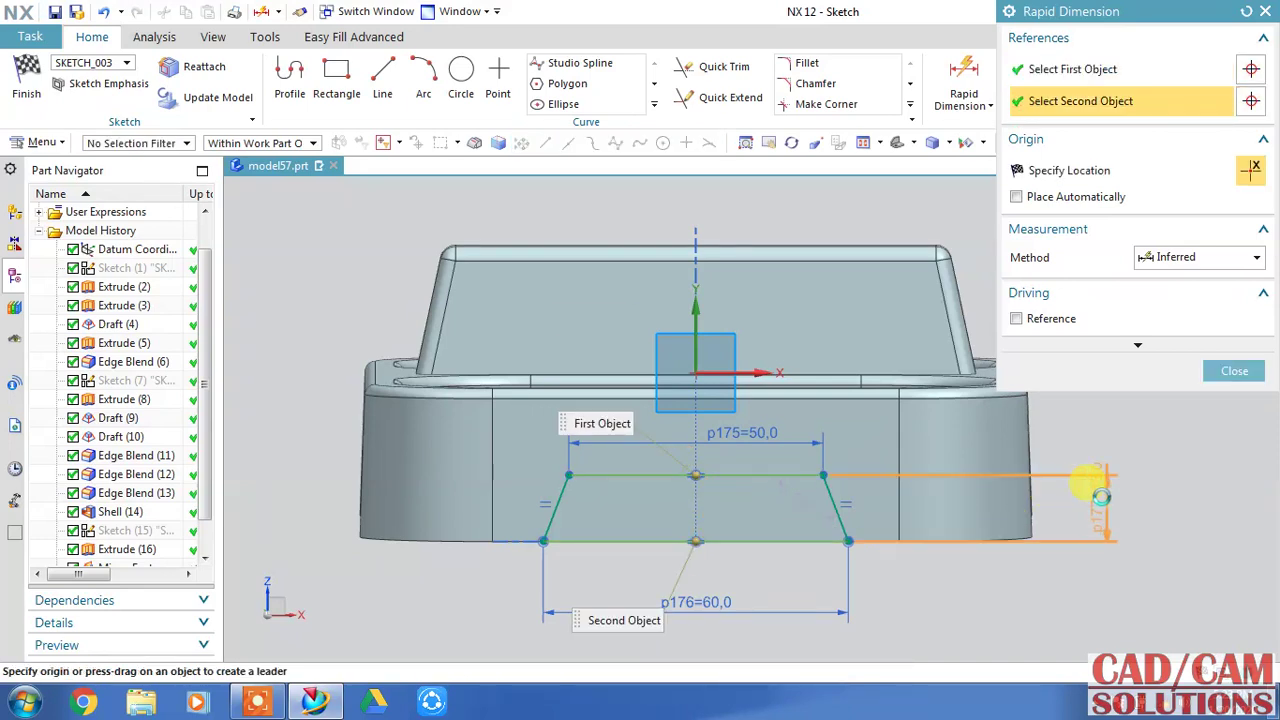
pyautogui.click(1066, 553)
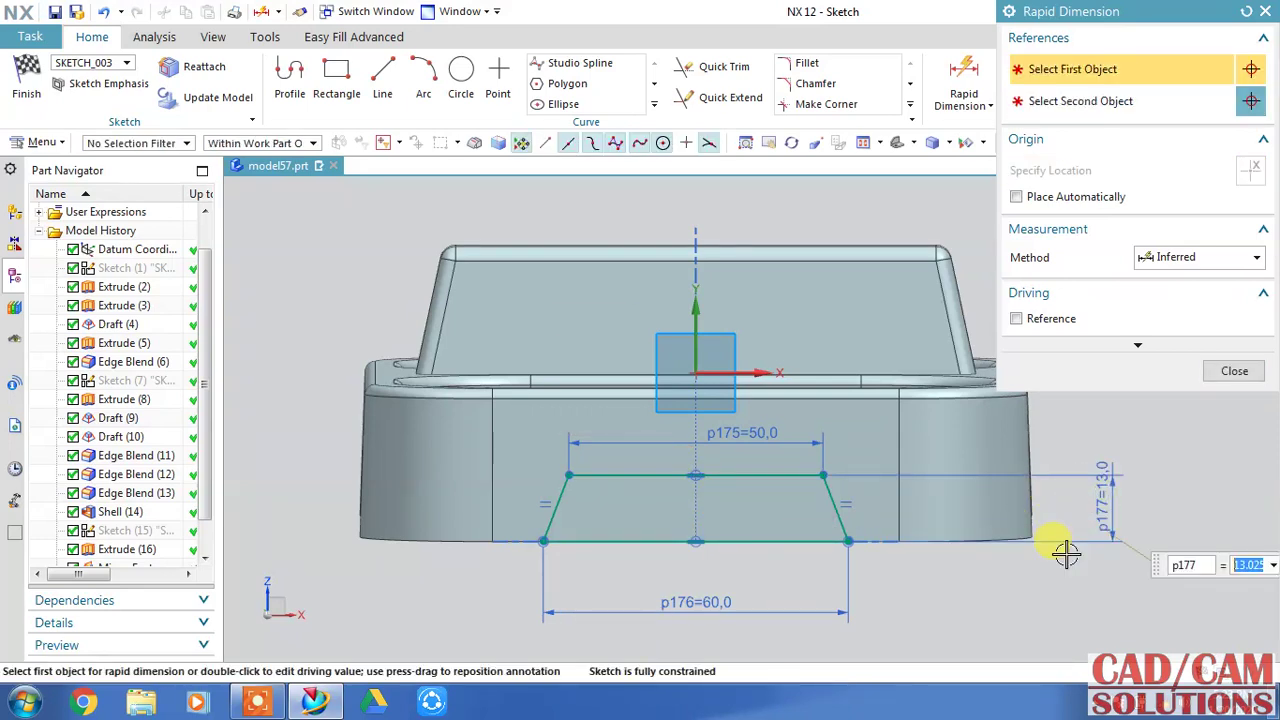
pyautogui.write('14')
pyautogui.press('Return')
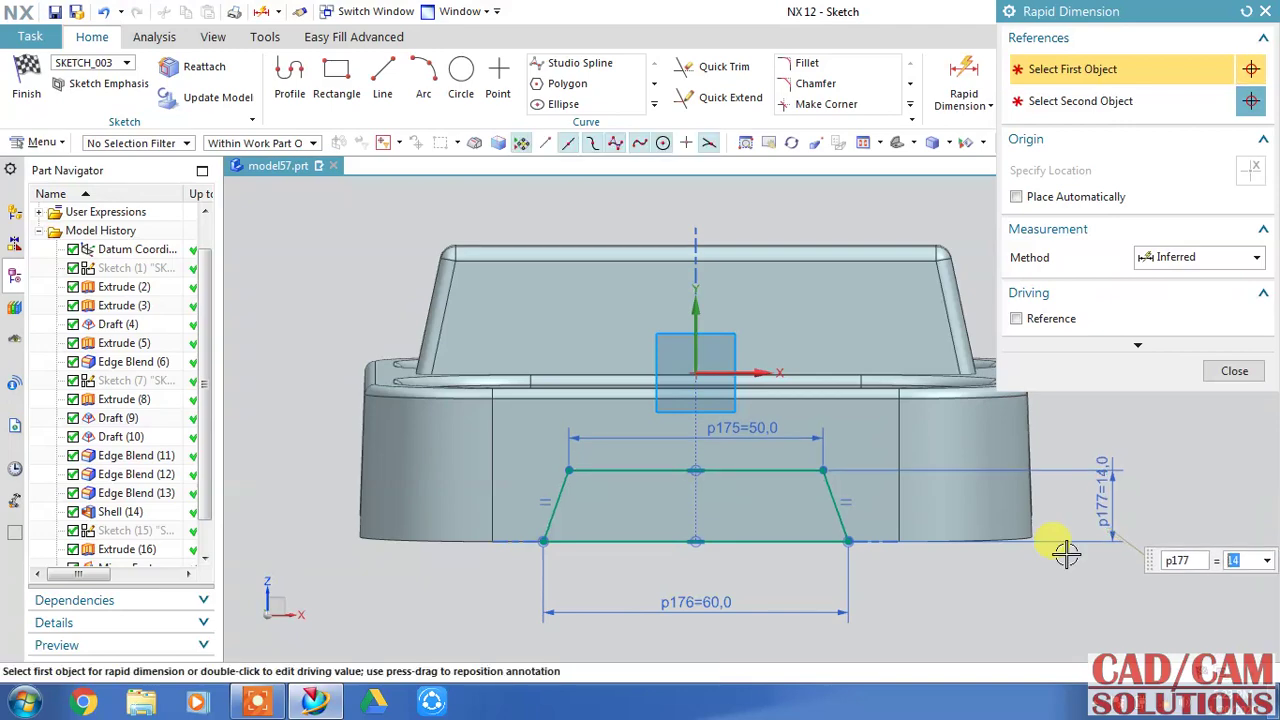
pyautogui.click(1230, 372)
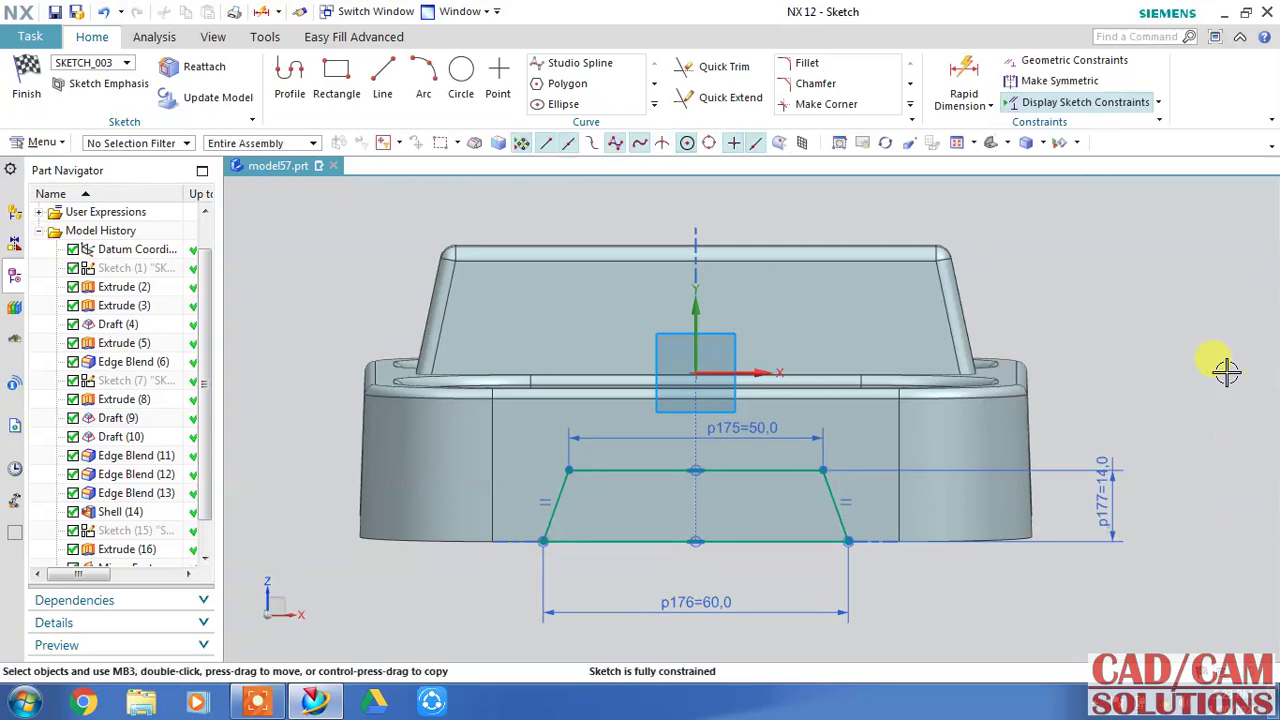
pyautogui.click(56, 100)
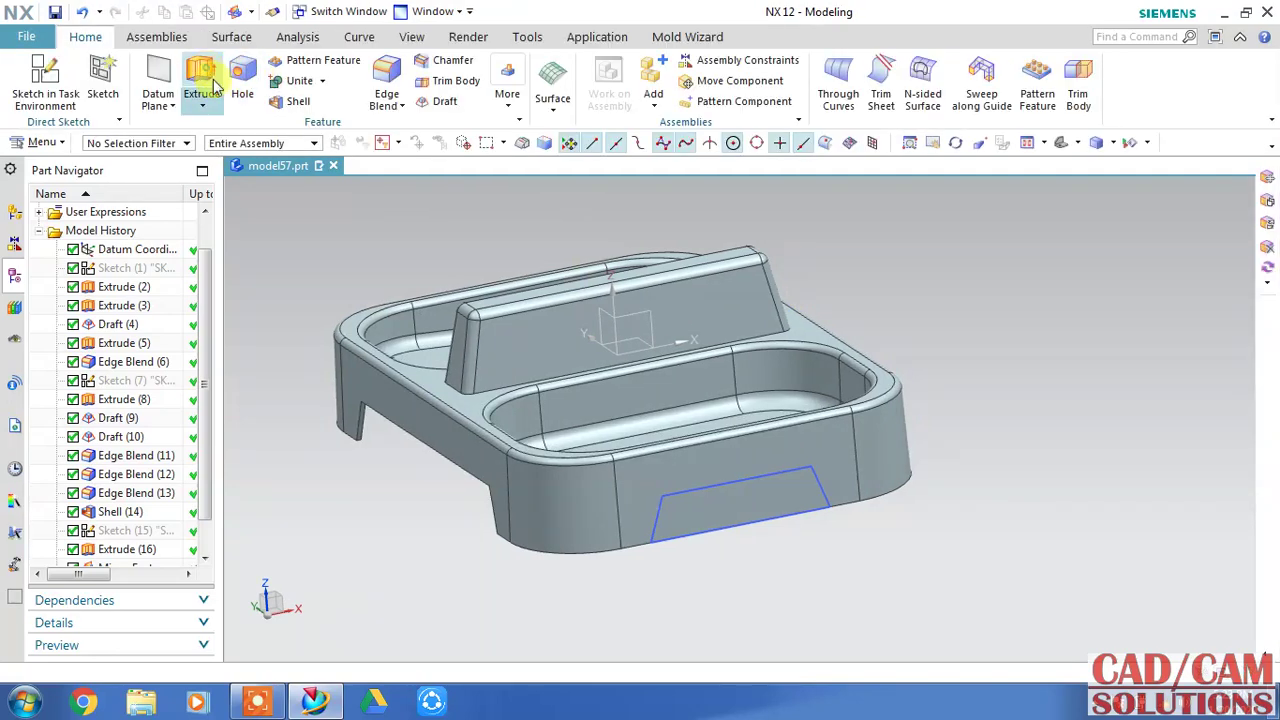
# Extrude the 50/60 trapezoid sketch 5 mm as a subtract cut into the side wall.
pyautogui.click(201, 85)
pyautogui.click(666, 491)
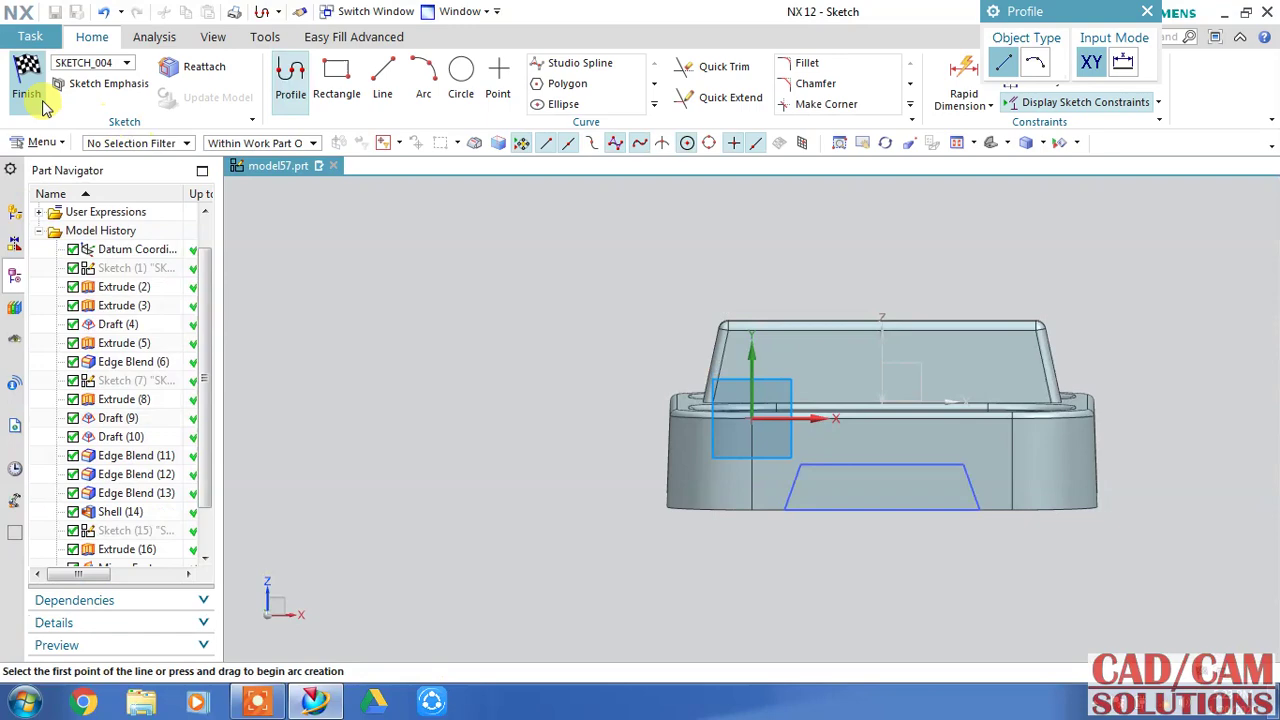
pyautogui.click(27, 85)
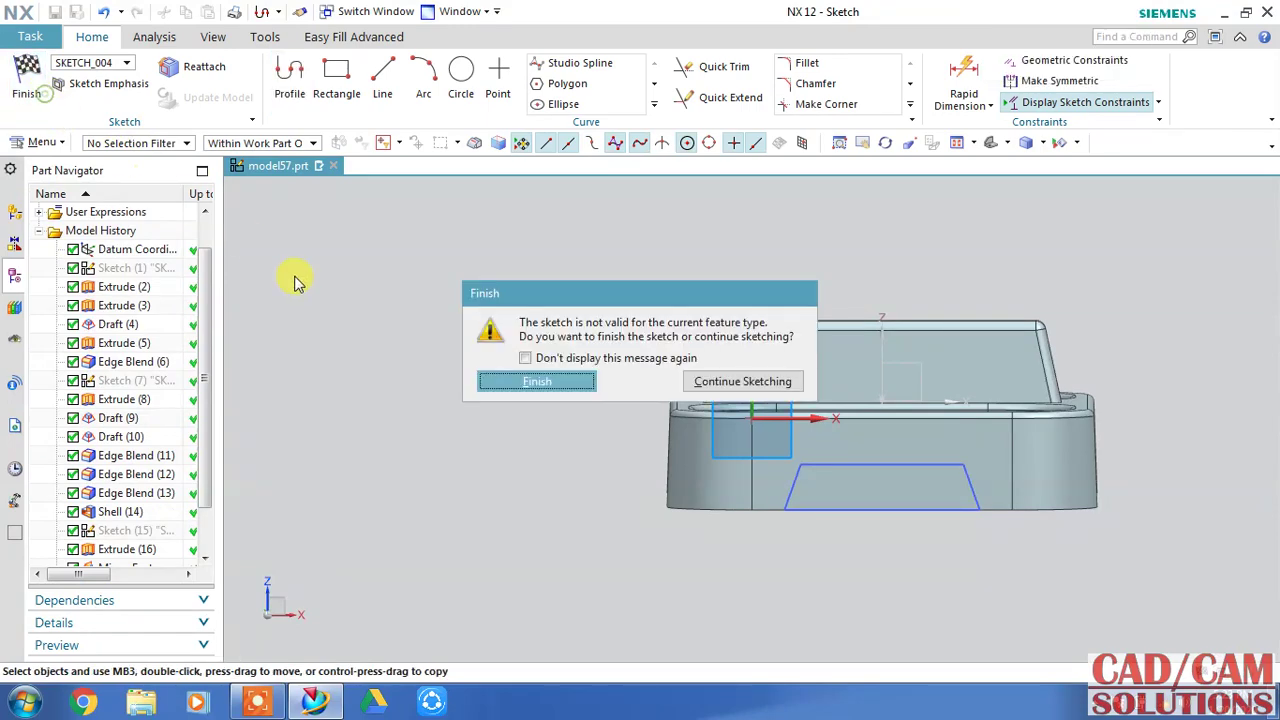
pyautogui.click(525, 381)
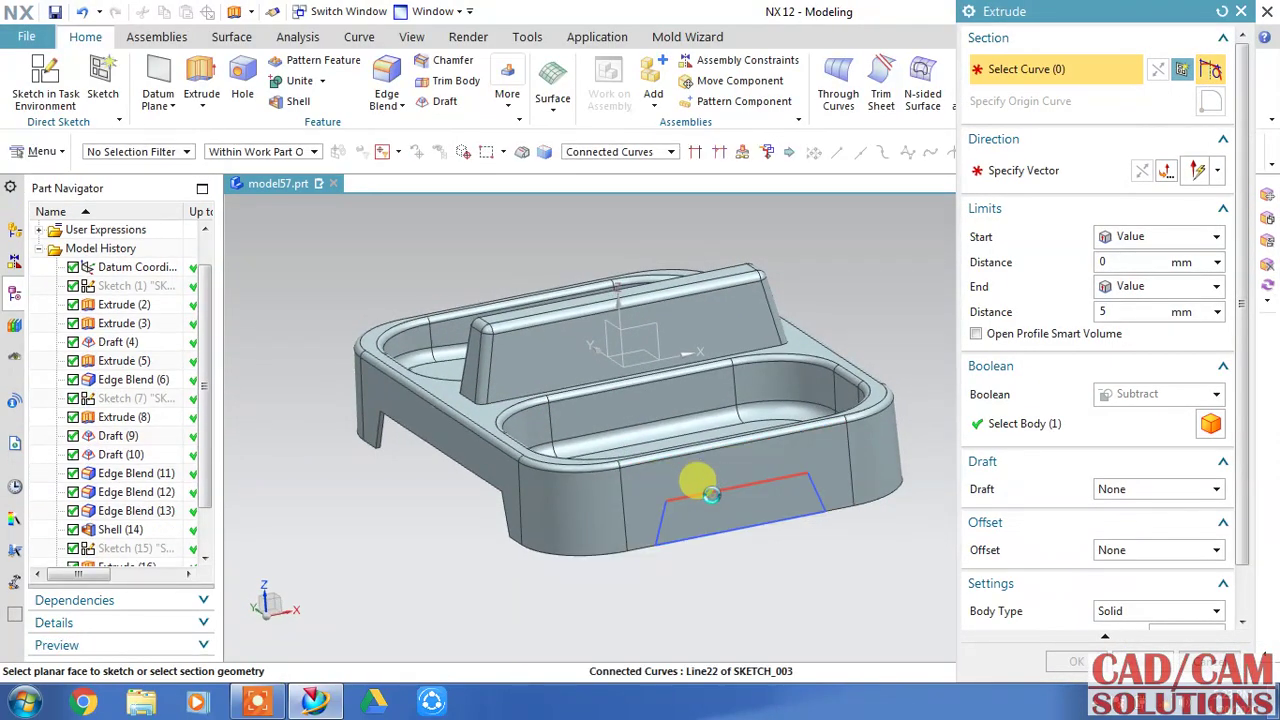
pyautogui.click(690, 486)
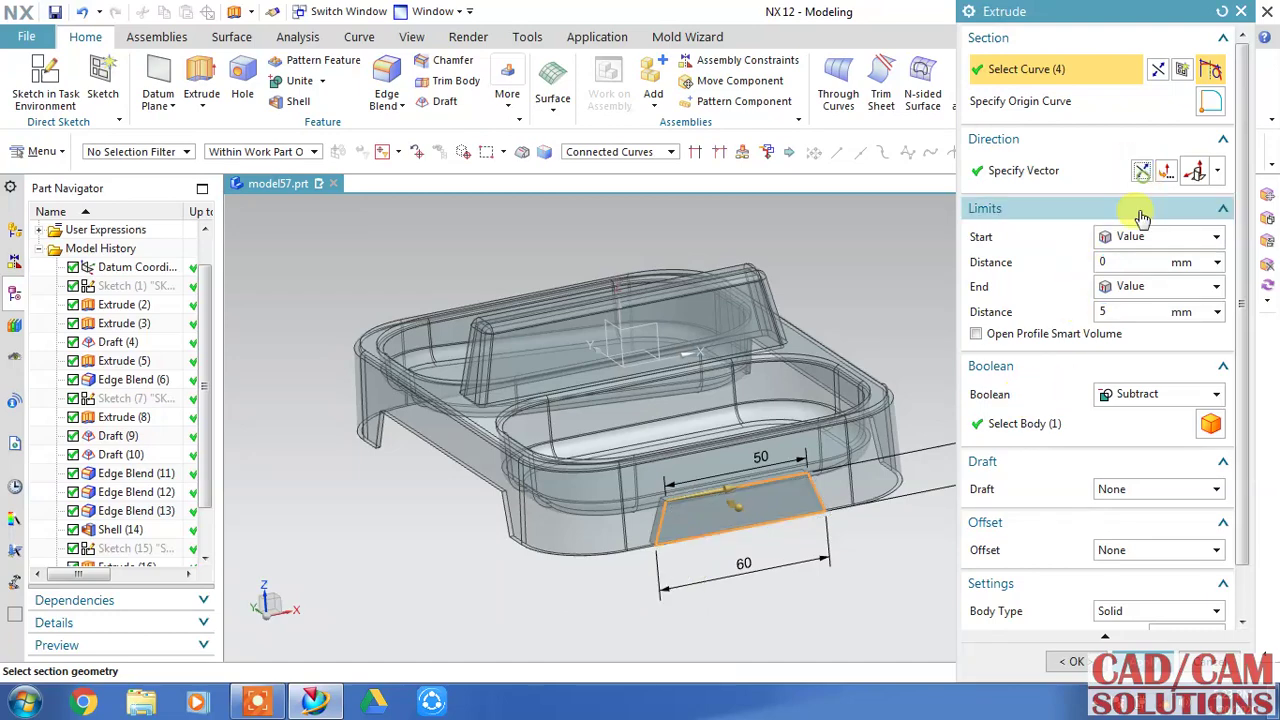
pyautogui.click(1145, 660)
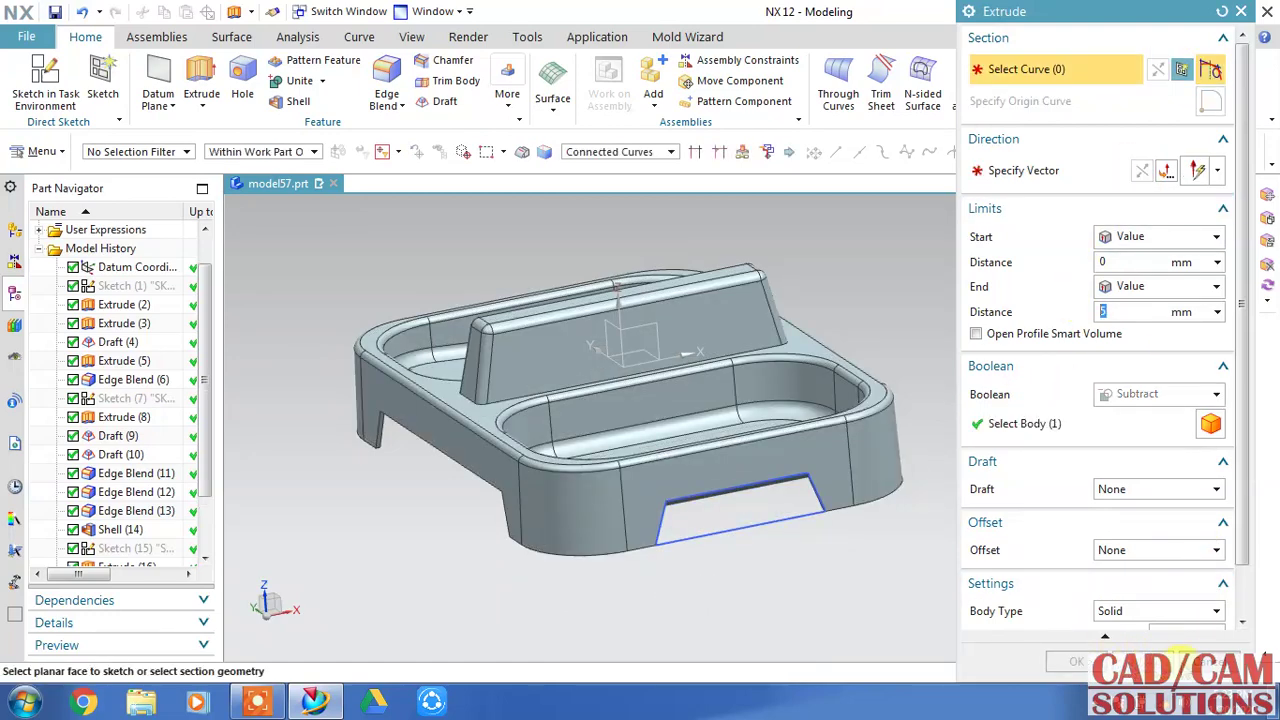
pyautogui.click(1205, 661)
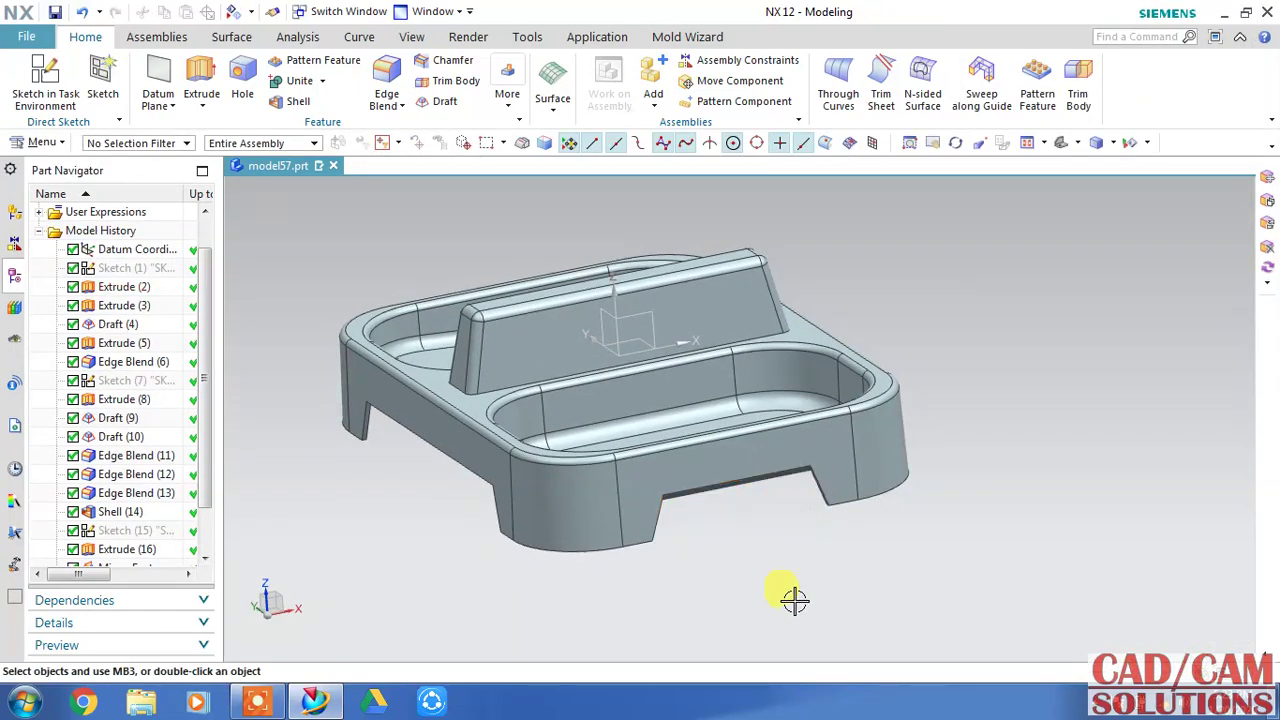
pyautogui.scroll(-1, 213, 484)
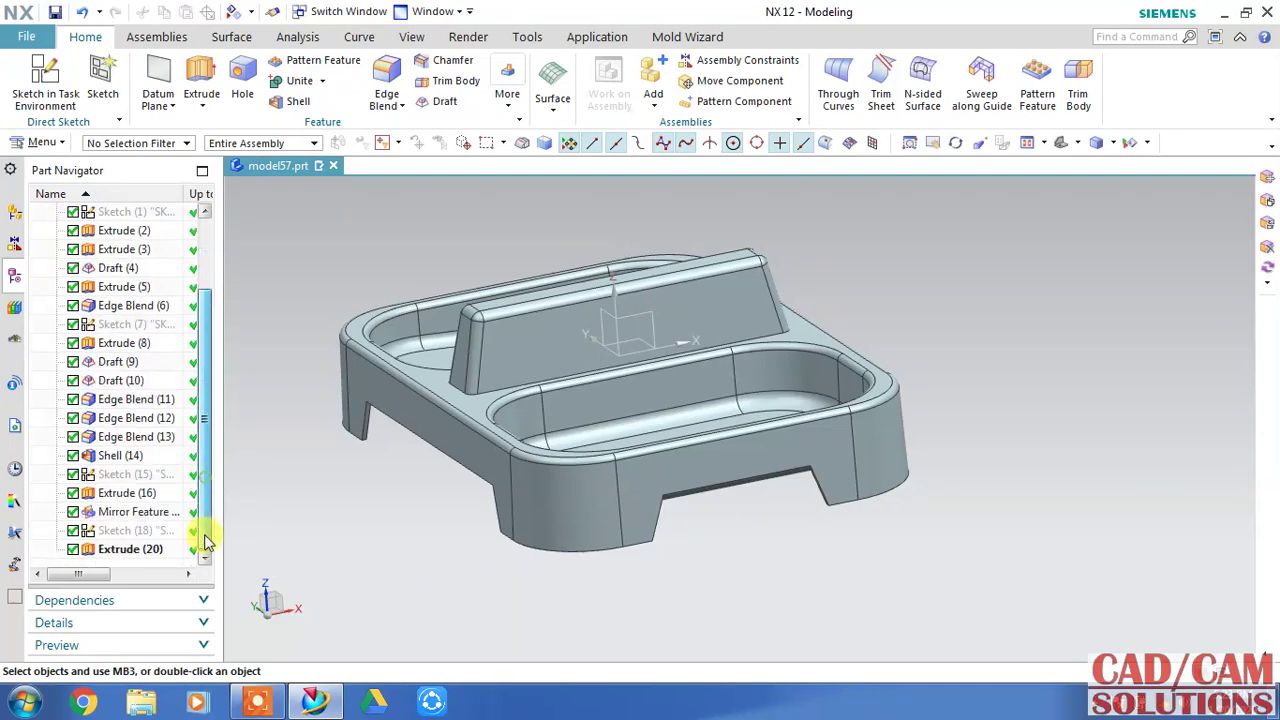
# Mirror the Extrude (20) notch cut about the XZ datum plane onto the opposite wall.
pyautogui.click(155, 558)
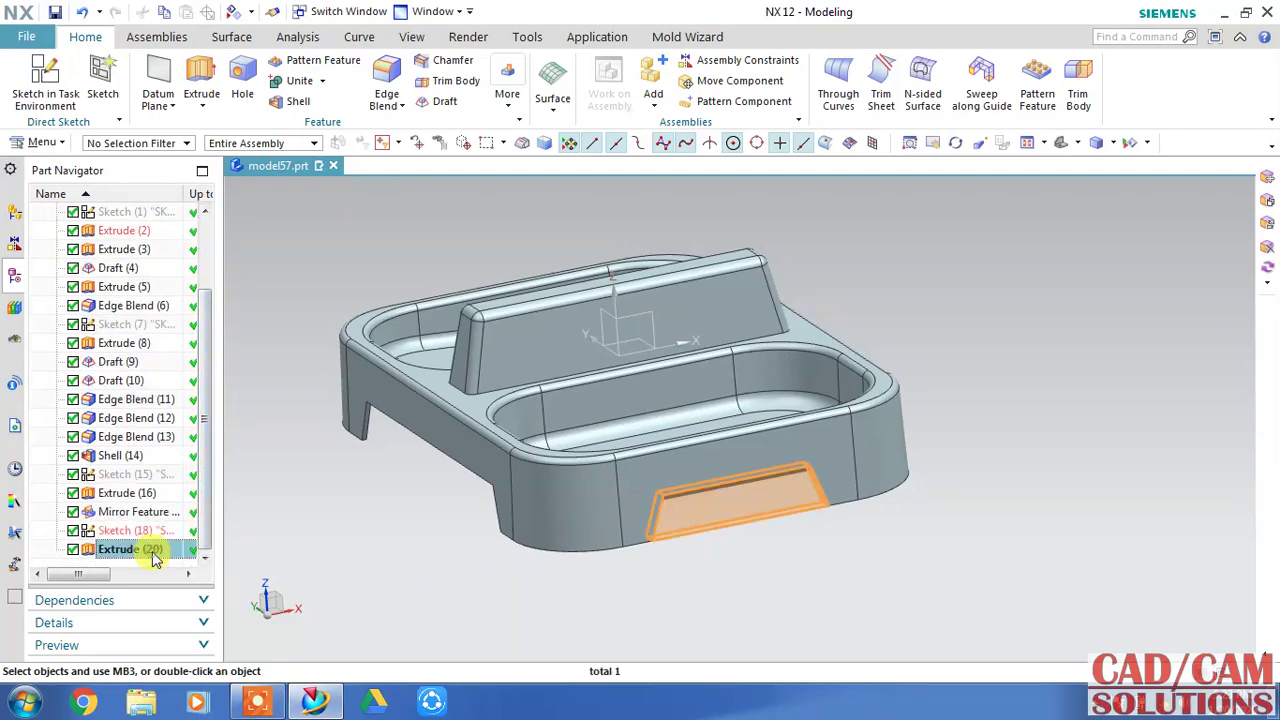
pyautogui.click(566, 108)
pyautogui.click(512, 108)
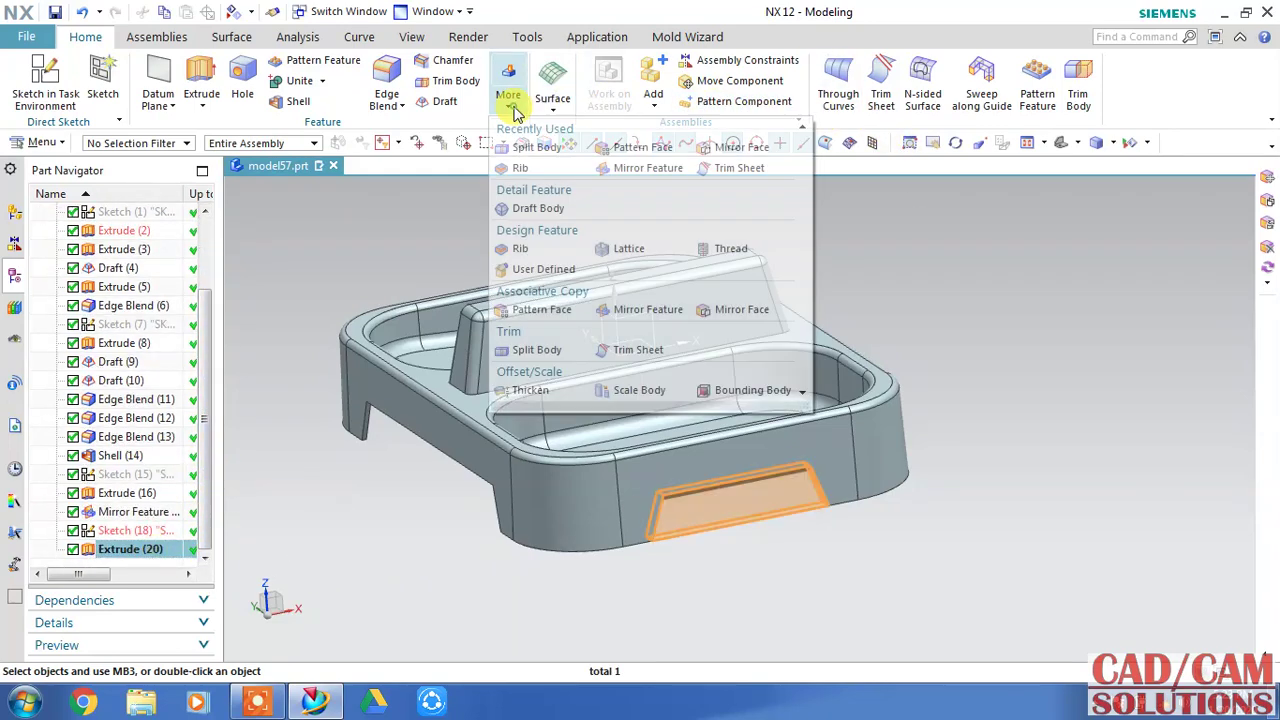
pyautogui.click(648, 309)
pyautogui.click(1056, 205)
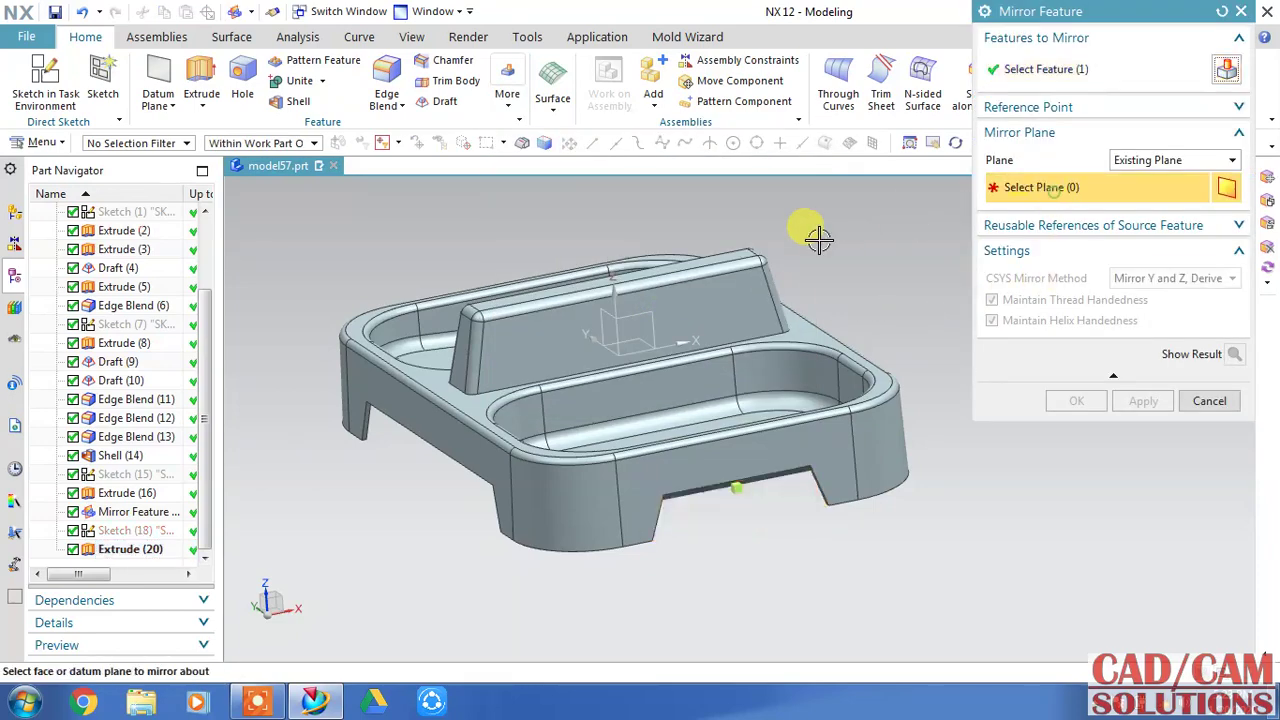
pyautogui.click(770, 307)
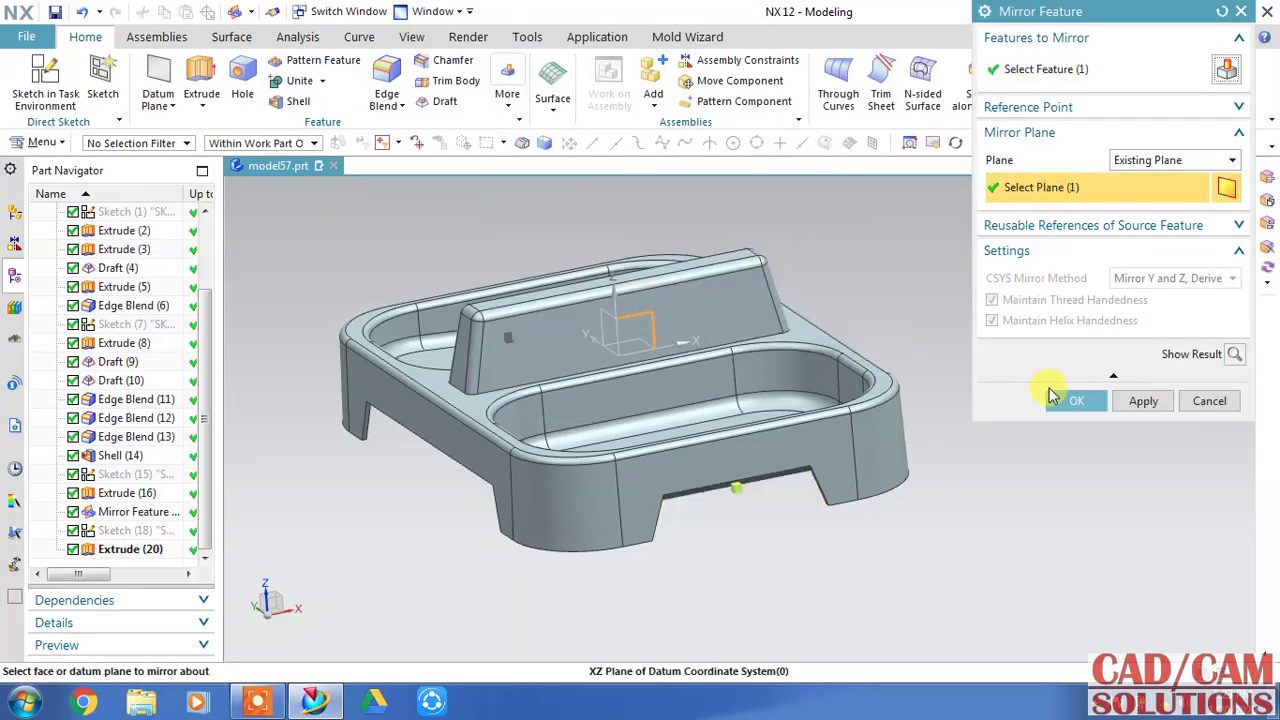
pyautogui.click(1052, 396)
pyautogui.moveTo(923, 326)
pyautogui.mouseDown(button='middle')
pyautogui.moveTo(1000, 420)
pyautogui.moveTo(993, 431)
pyautogui.mouseUp(button='middle')
# Select the first four notch corner edges for the edge blend.
pyautogui.moveTo(965, 287)
pyautogui.mouseDown(button='middle')
pyautogui.moveTo(966, 246)
pyautogui.moveTo(931, 263)
pyautogui.moveTo(948, 374)
pyautogui.moveTo(935, 340)
pyautogui.mouseUp(button='middle')
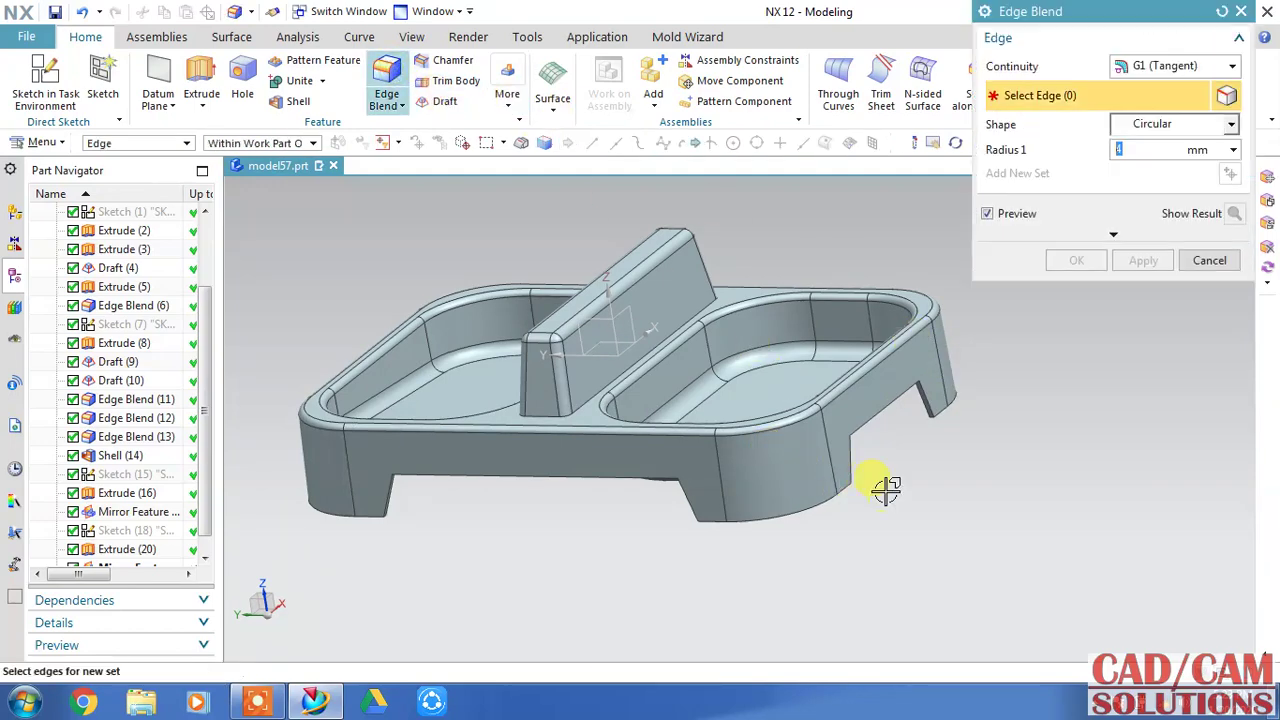
pyautogui.moveTo(886, 486)
pyautogui.mouseDown(button='middle')
pyautogui.moveTo(903, 423)
pyautogui.moveTo(886, 366)
pyautogui.moveTo(913, 367)
pyautogui.mouseUp(button='middle')
pyautogui.scroll(3, 913, 367)
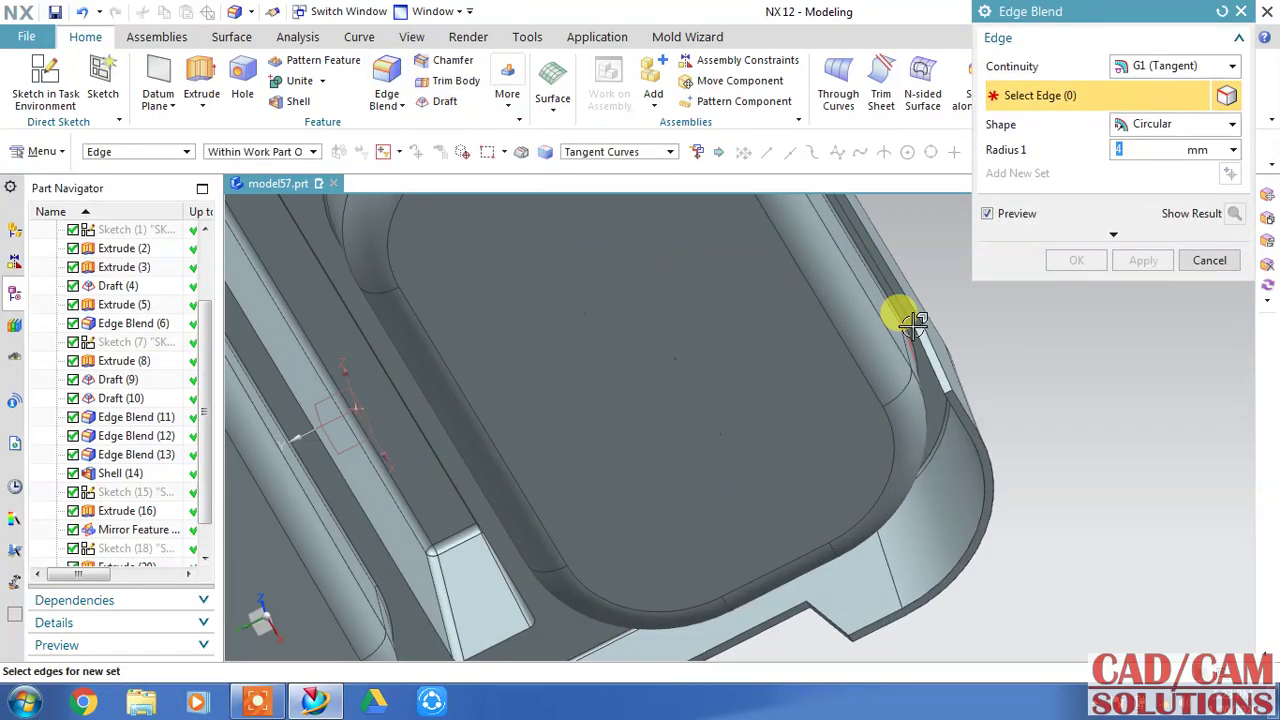
pyautogui.scroll(2, 920, 320)
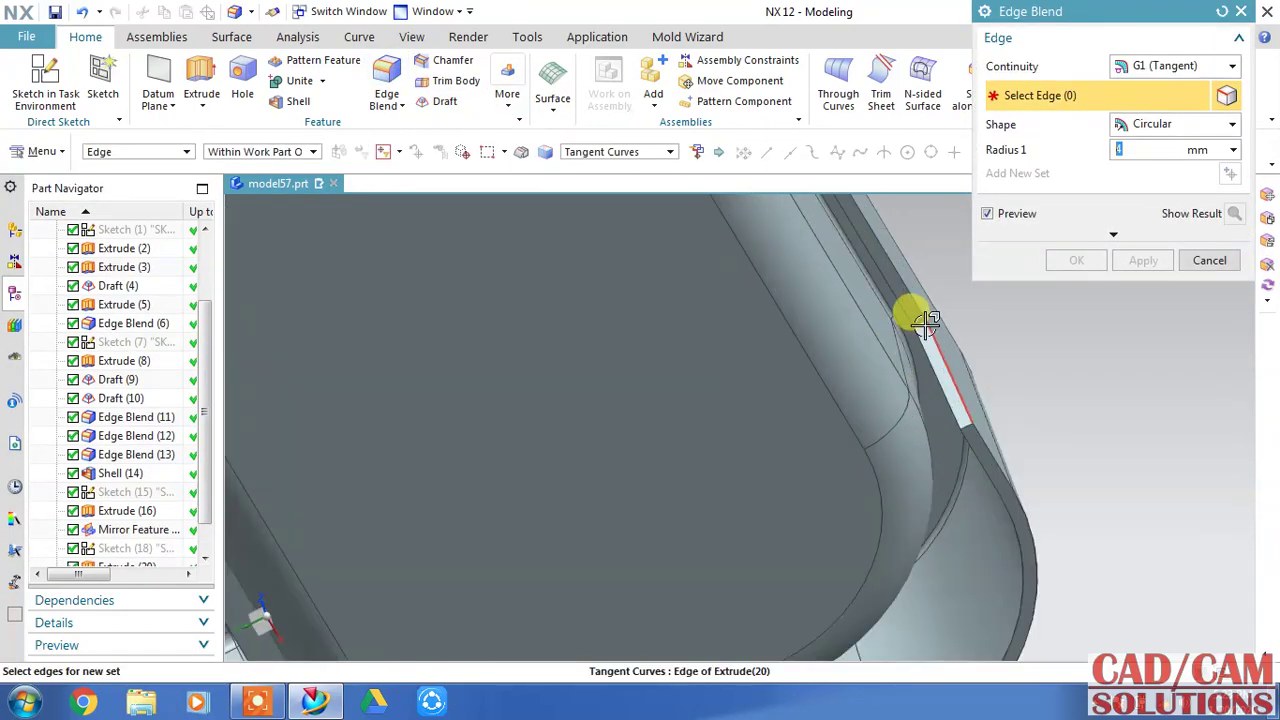
pyautogui.click(975, 365)
pyautogui.scroll(-3, 1054, 403)
pyautogui.scroll(-2, 1091, 461)
pyautogui.moveTo(951, 603); pyautogui.dragTo(951, 534, button='middle')
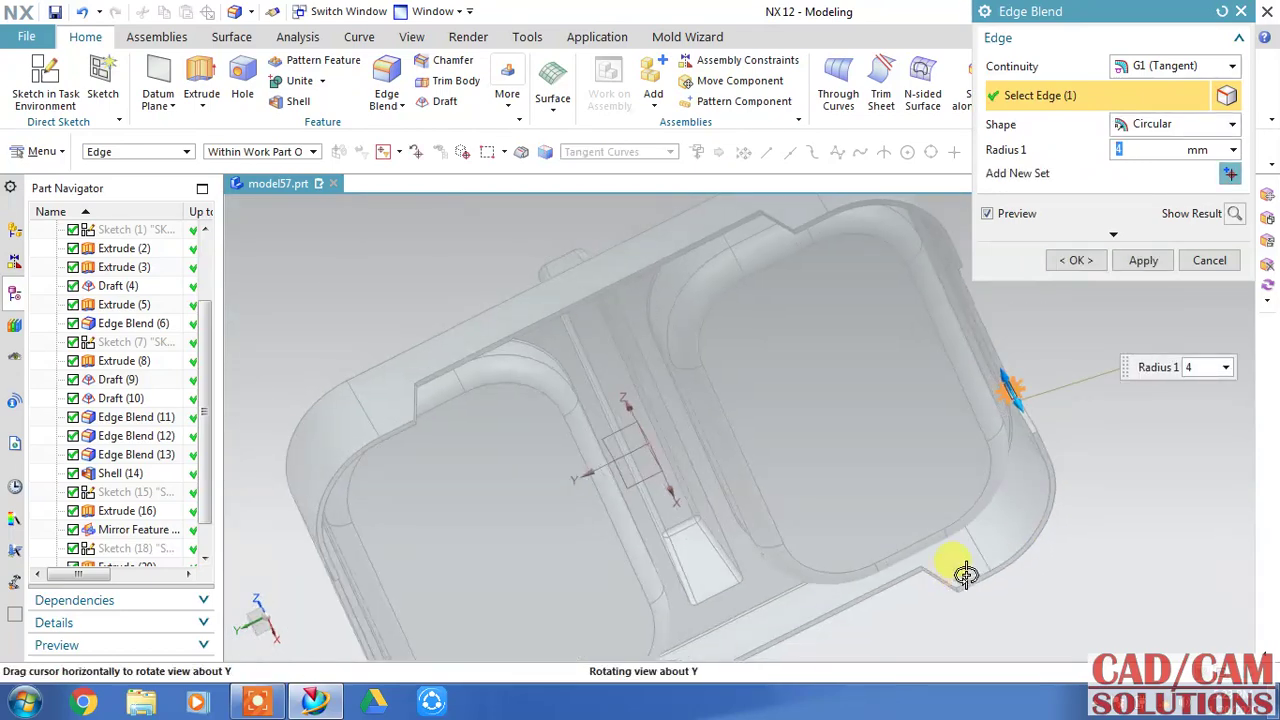
pyautogui.scroll(3, 919, 645)
pyautogui.scroll(3, 919, 645)
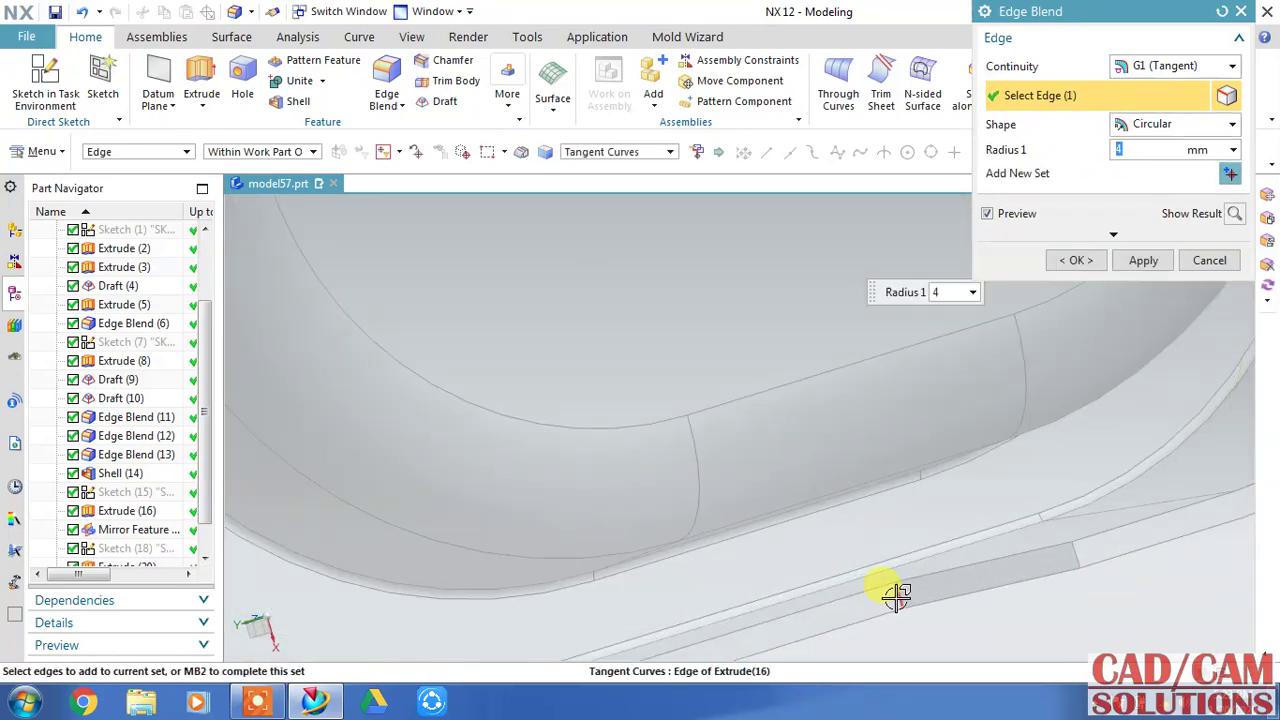
pyautogui.click(896, 597)
pyautogui.scroll(-3, 867, 510)
pyautogui.moveTo(871, 523)
pyautogui.mouseDown(button='middle')
pyautogui.moveTo(735, 580)
pyautogui.moveTo(720, 569)
pyautogui.moveTo(706, 586)
pyautogui.mouseUp(button='middle')
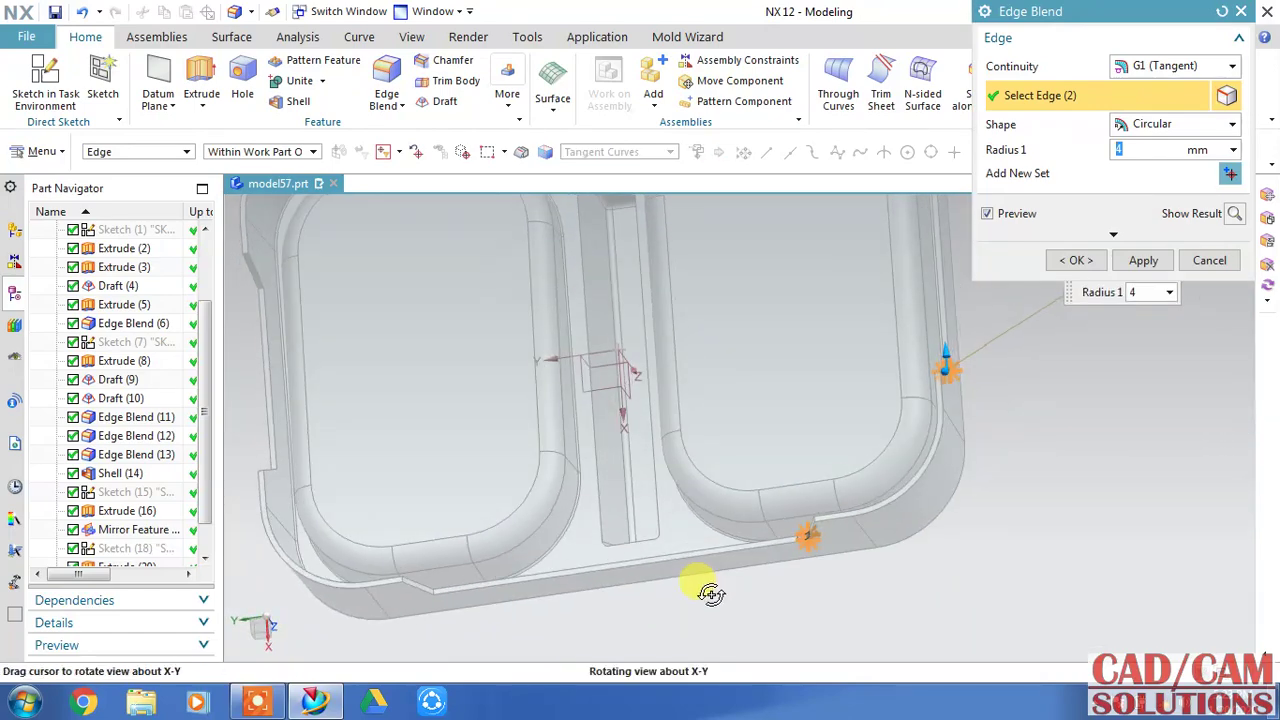
pyautogui.scroll(3, 445, 593)
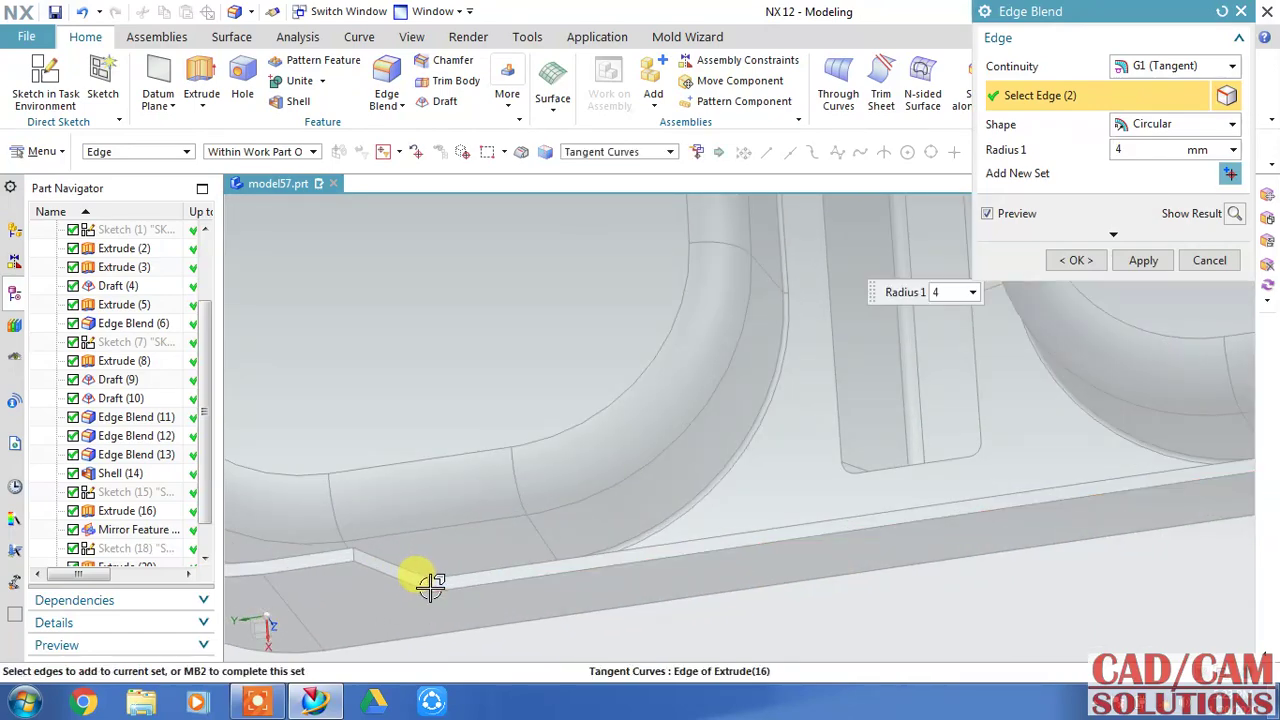
pyautogui.click(548, 572)
pyautogui.scroll(-3, 551, 560)
pyautogui.moveTo(551, 551); pyautogui.dragTo(414, 371, button='middle')
pyautogui.scroll(3, 399, 368)
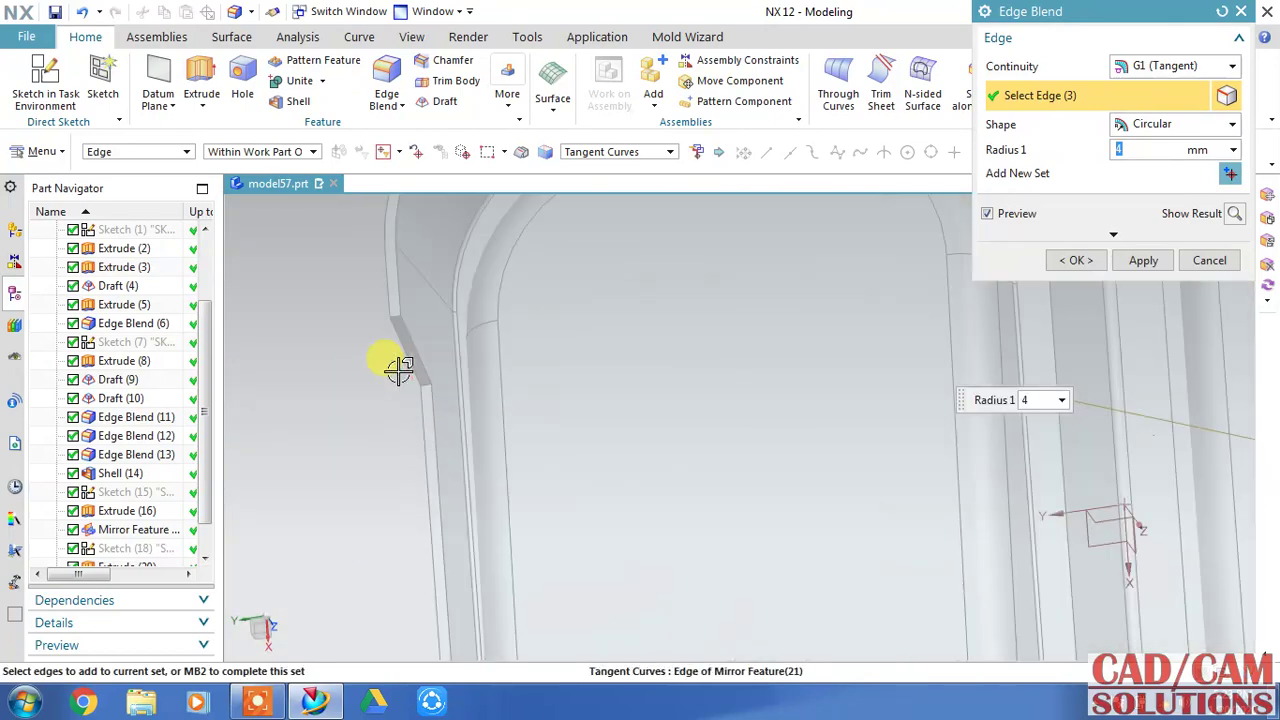
pyautogui.scroll(2, 415, 385)
pyautogui.click(441, 392)
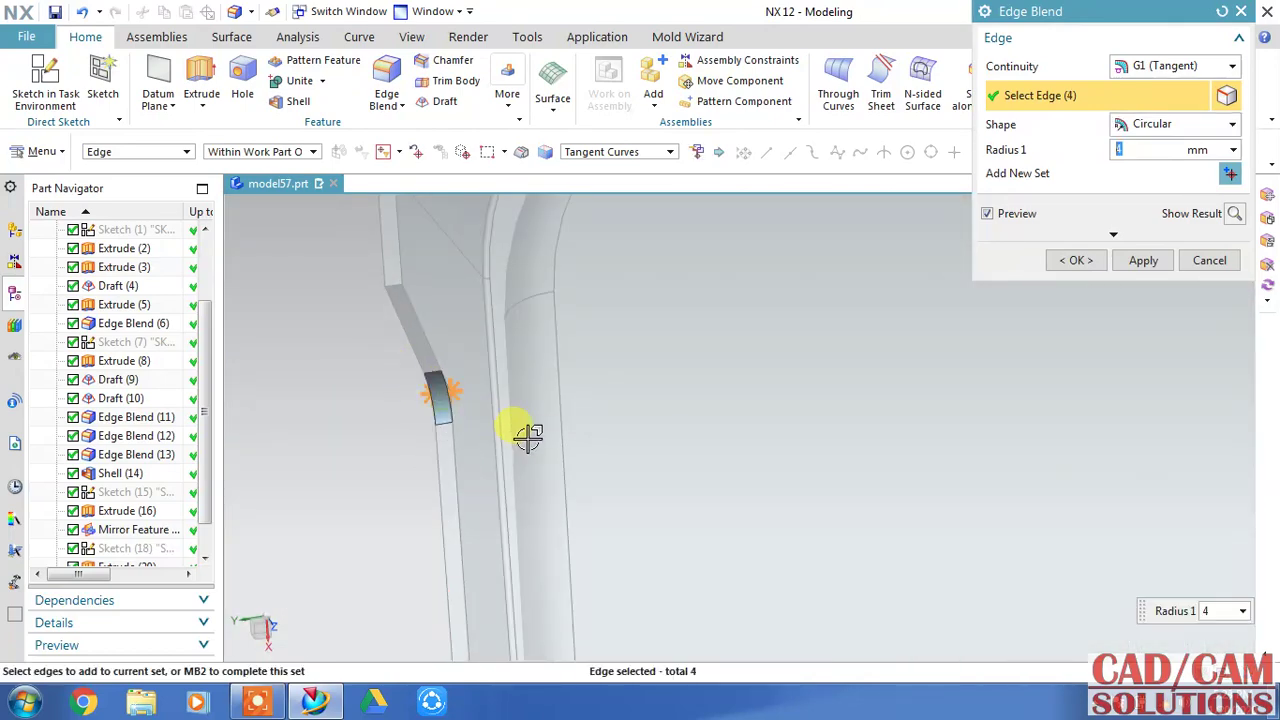
# Add the remaining four corner edges and apply the blend with a 10 mm radius.
pyautogui.scroll(-3, 445, 400)
pyautogui.scroll(3, 651, 262)
pyautogui.scroll(2, 651, 262)
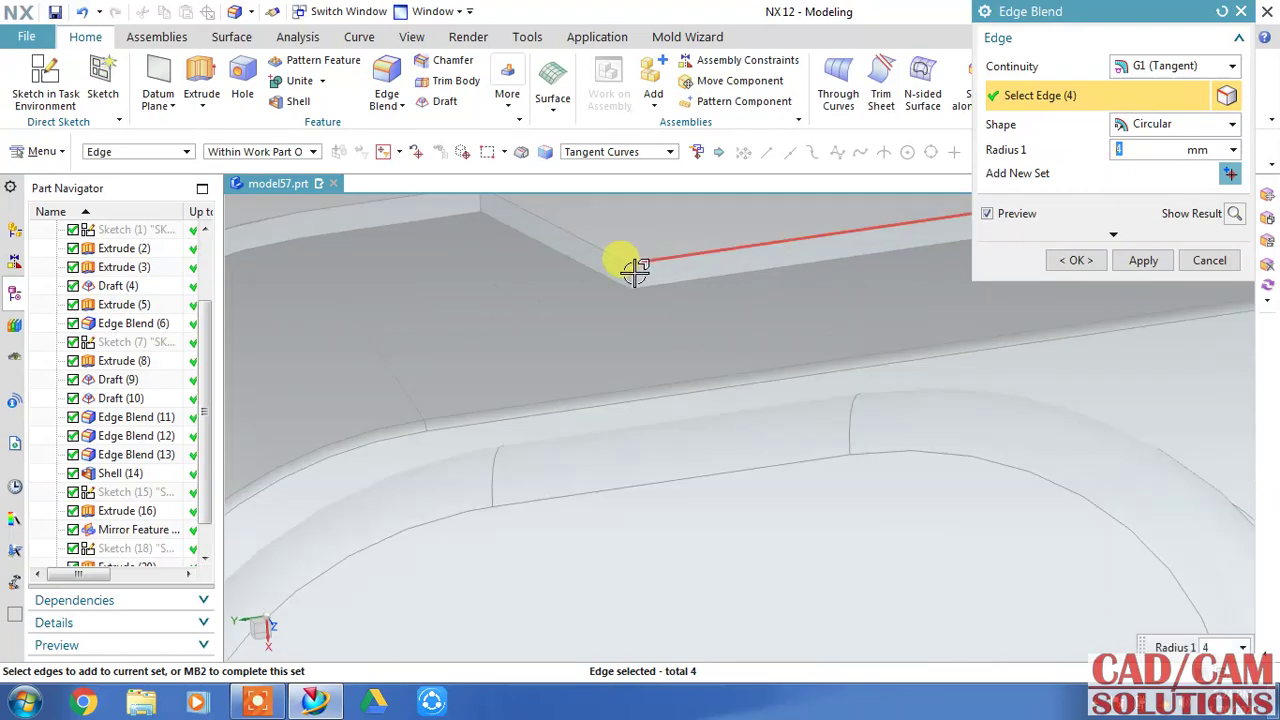
pyautogui.click(635, 266)
pyautogui.scroll(-2, 680, 380)
pyautogui.scroll(-1, 691, 404)
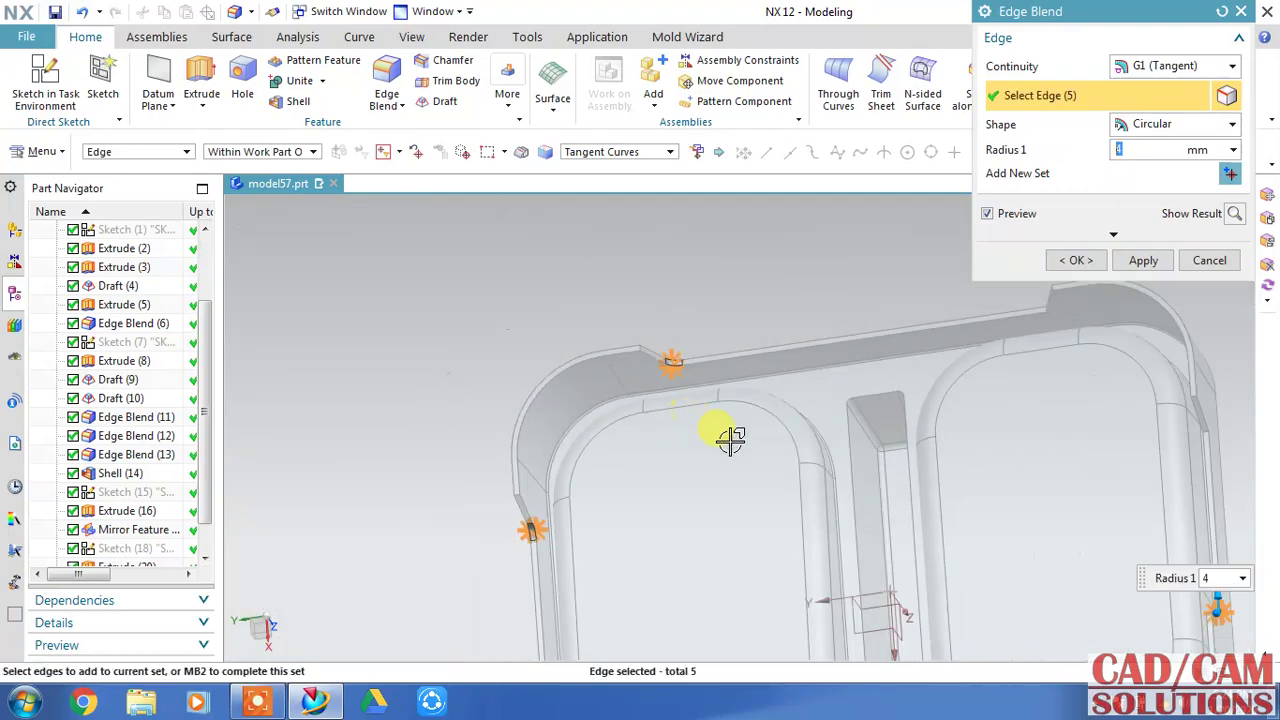
pyautogui.moveTo(731, 437); pyautogui.dragTo(811, 444, button='middle')
pyautogui.scroll(2, 1220, 429)
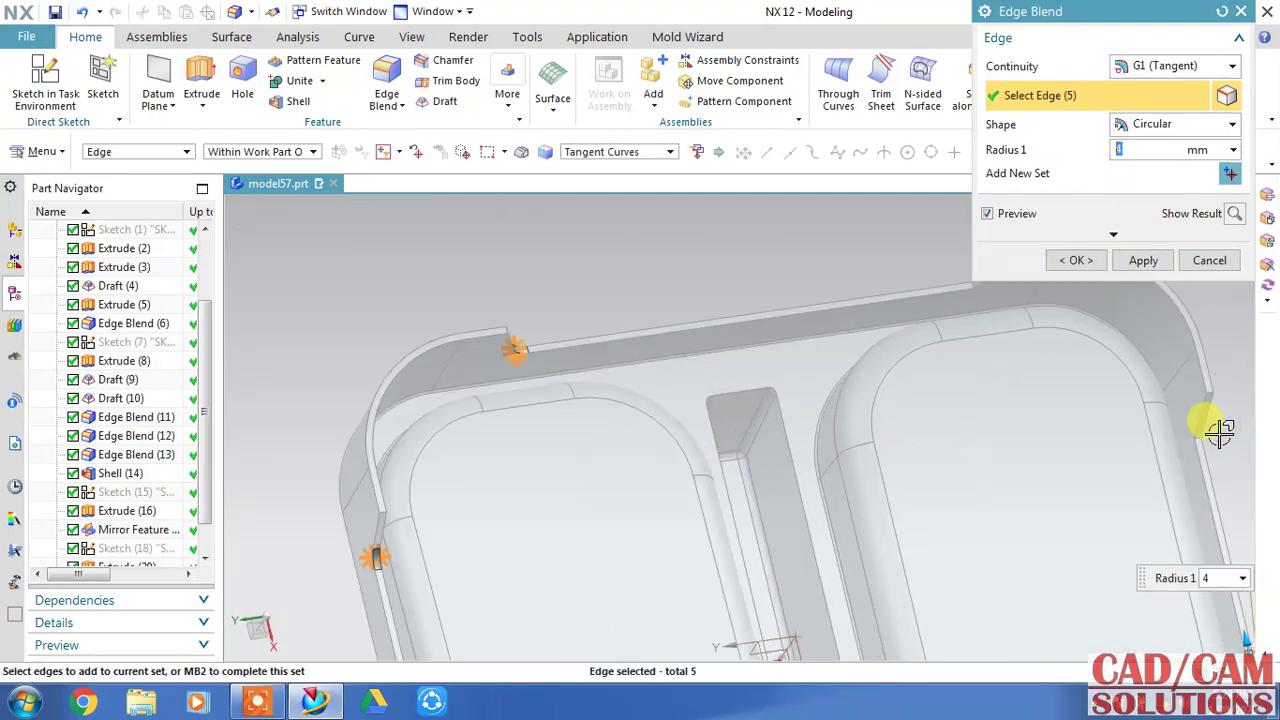
pyautogui.scroll(2, 1177, 434)
pyautogui.click(1168, 449)
pyautogui.scroll(-2, 1040, 433)
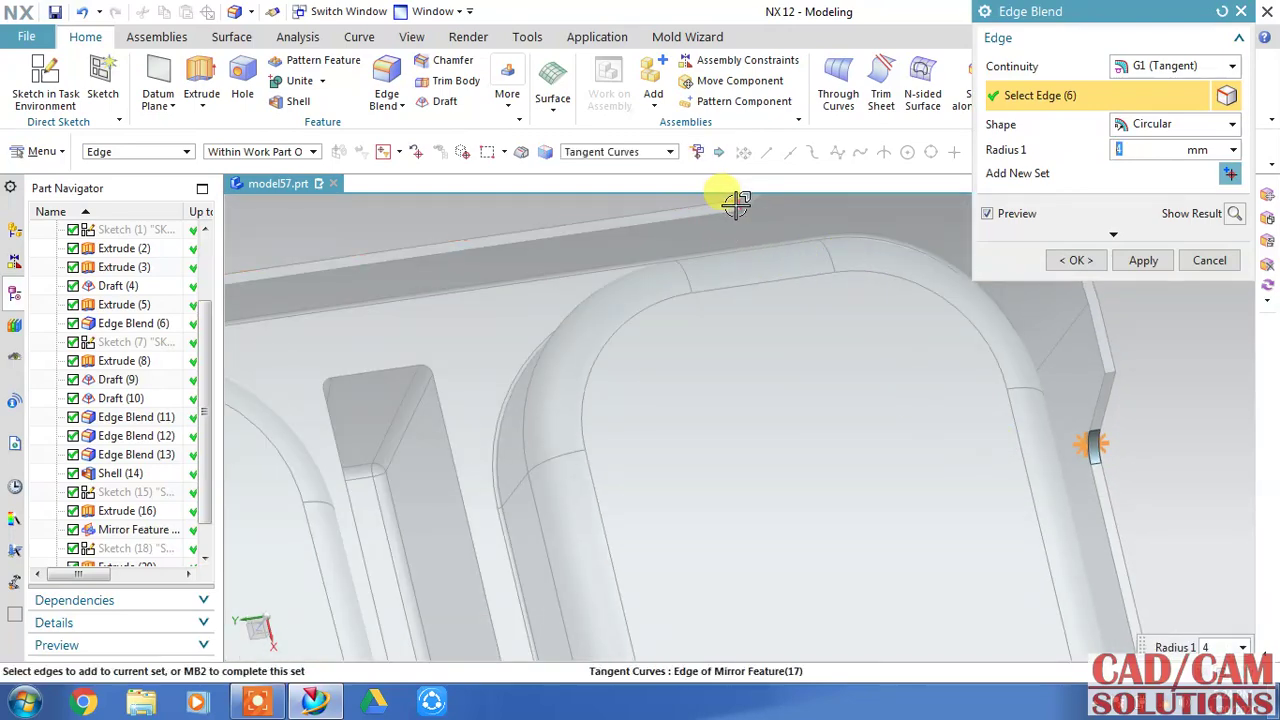
pyautogui.click(742, 282)
pyautogui.scroll(-3, 758, 360)
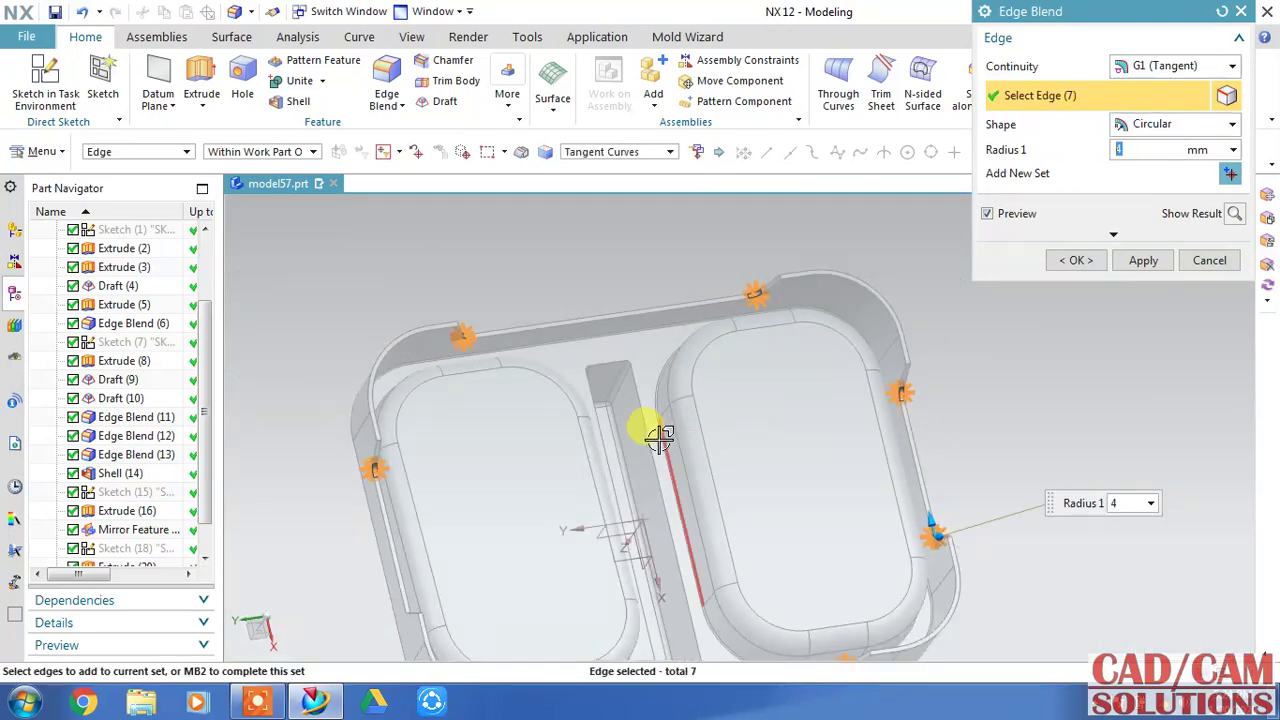
pyautogui.scroll(-2, 665, 447)
pyautogui.moveTo(614, 280); pyautogui.dragTo(620, 309, button='middle')
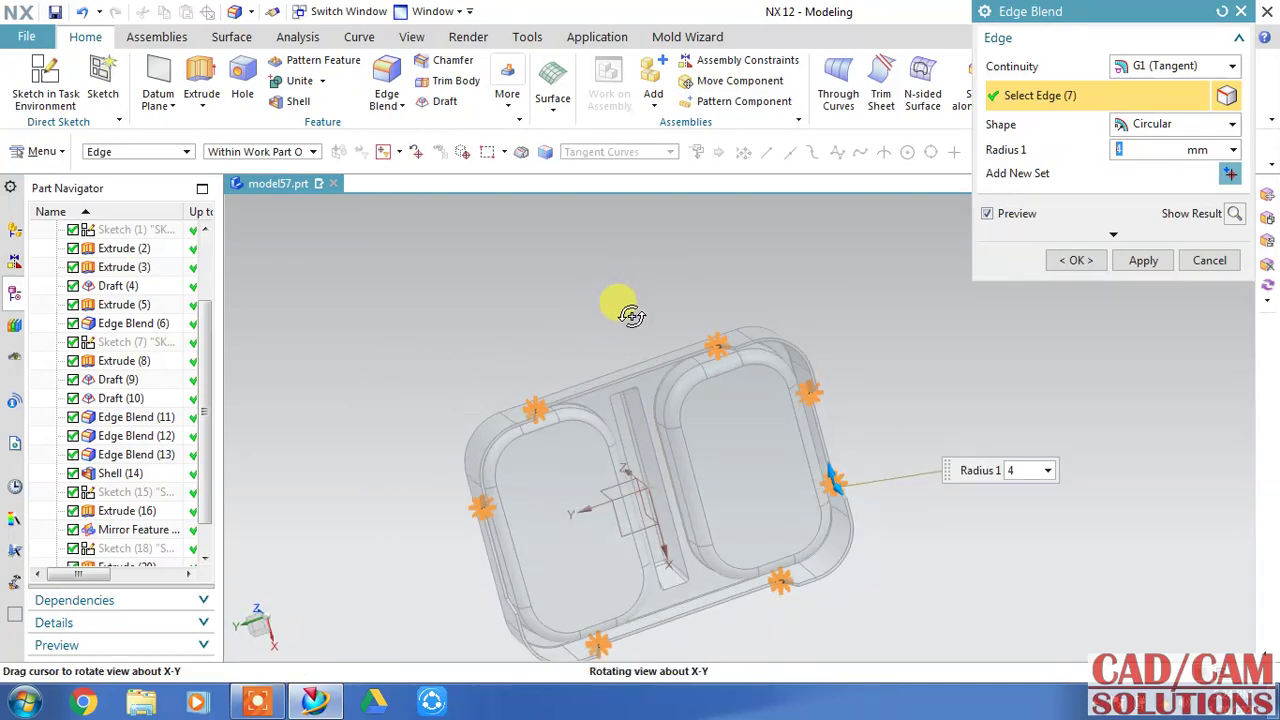
pyautogui.scroll(3, 503, 648)
pyautogui.scroll(2, 514, 551)
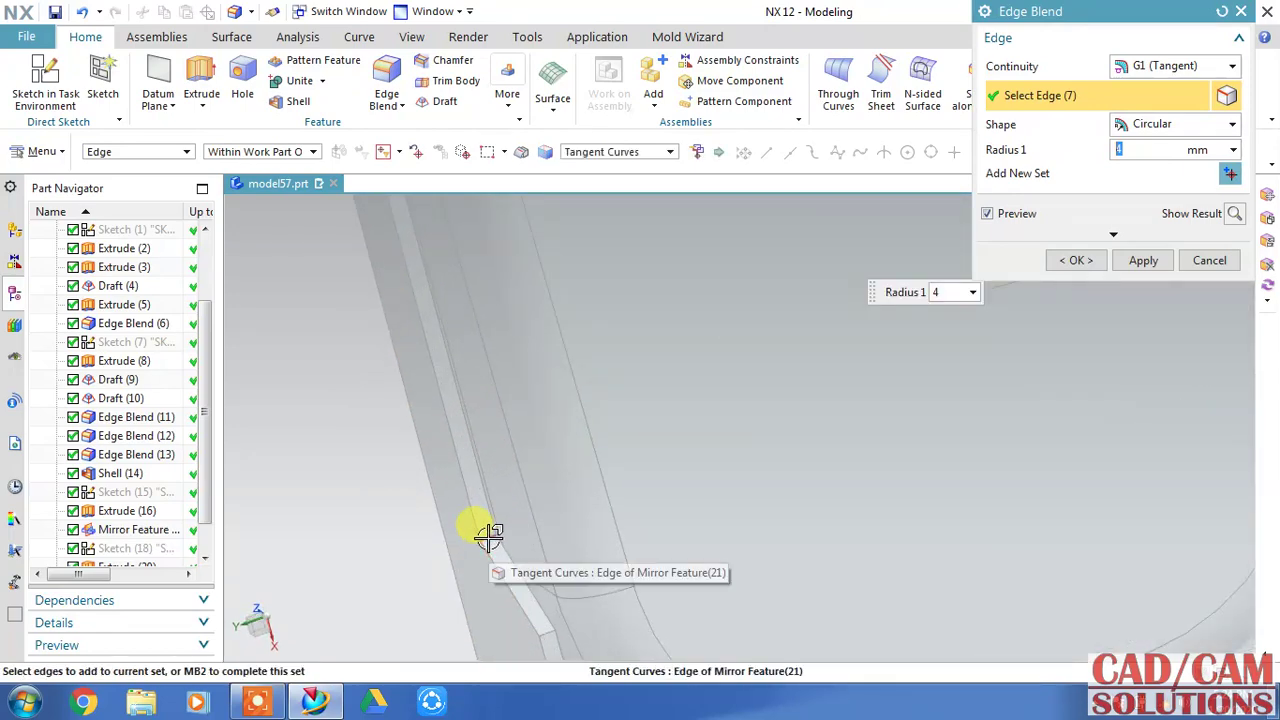
pyautogui.click(486, 530)
pyautogui.scroll(-3, 569, 487)
pyautogui.scroll(-2, 634, 463)
pyautogui.scroll(-2, 709, 543)
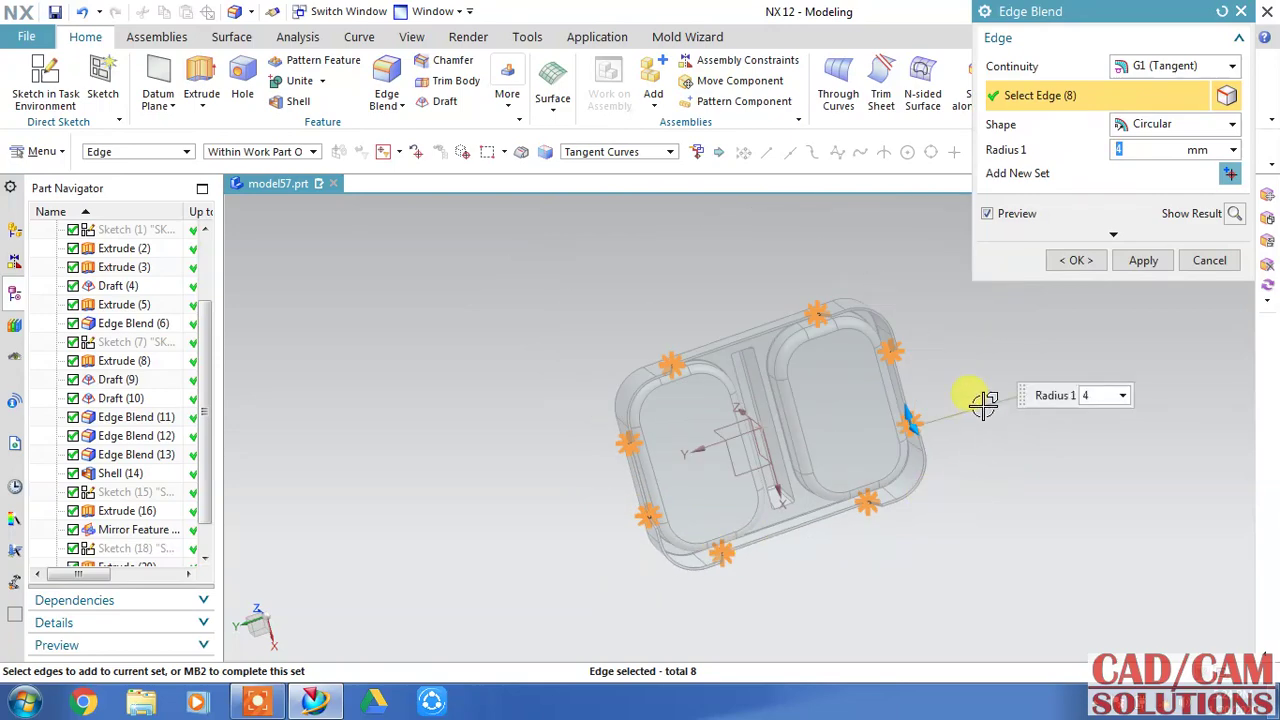
pyautogui.moveTo(980, 400)
pyautogui.mouseDown(button='middle')
pyautogui.moveTo(988, 497)
pyautogui.moveTo(1006, 506)
pyautogui.mouseUp(button='middle')
pyautogui.scroll(2, 751, 509)
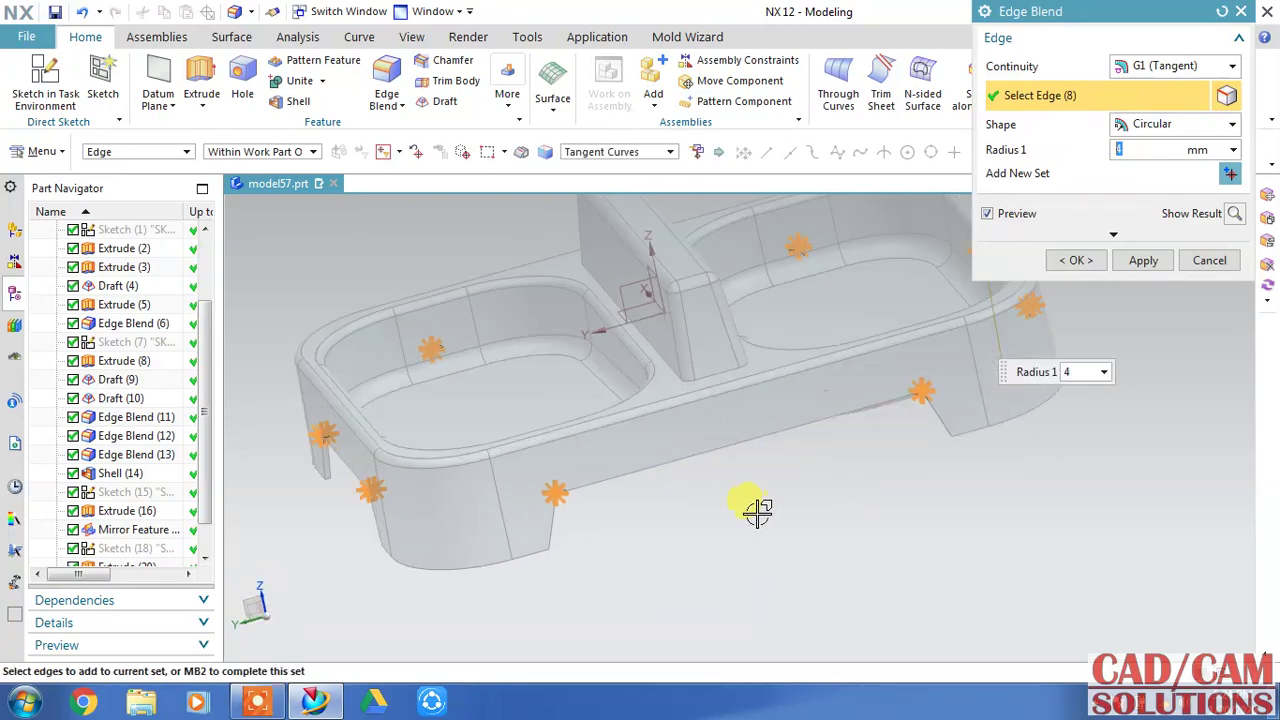
pyautogui.scroll(2, 887, 457)
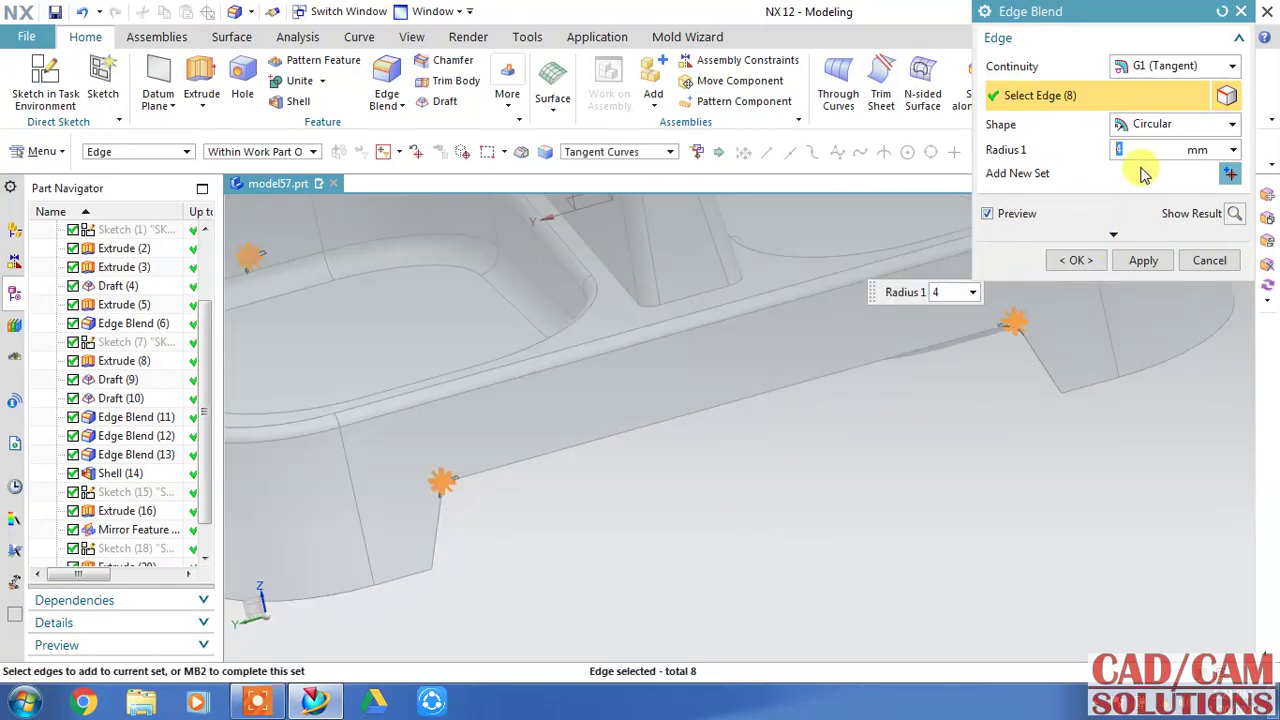
pyautogui.write('10')
pyautogui.press('Return')
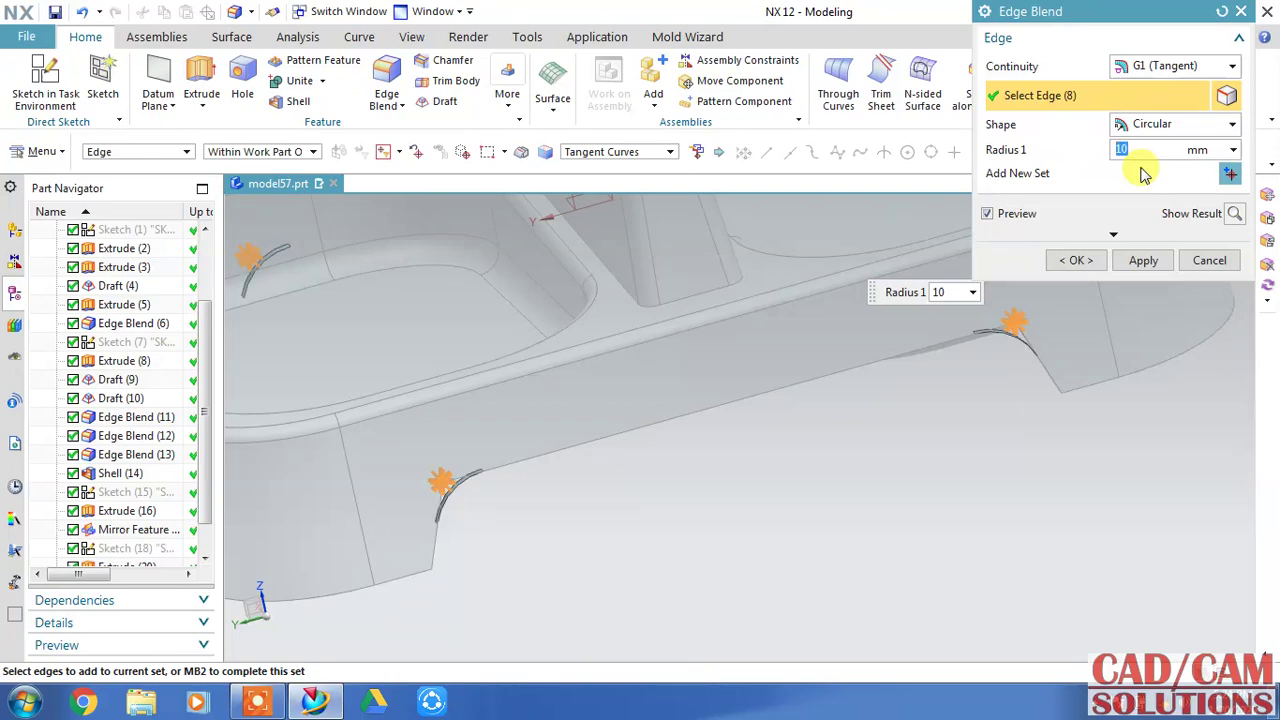
pyautogui.click(1143, 260)
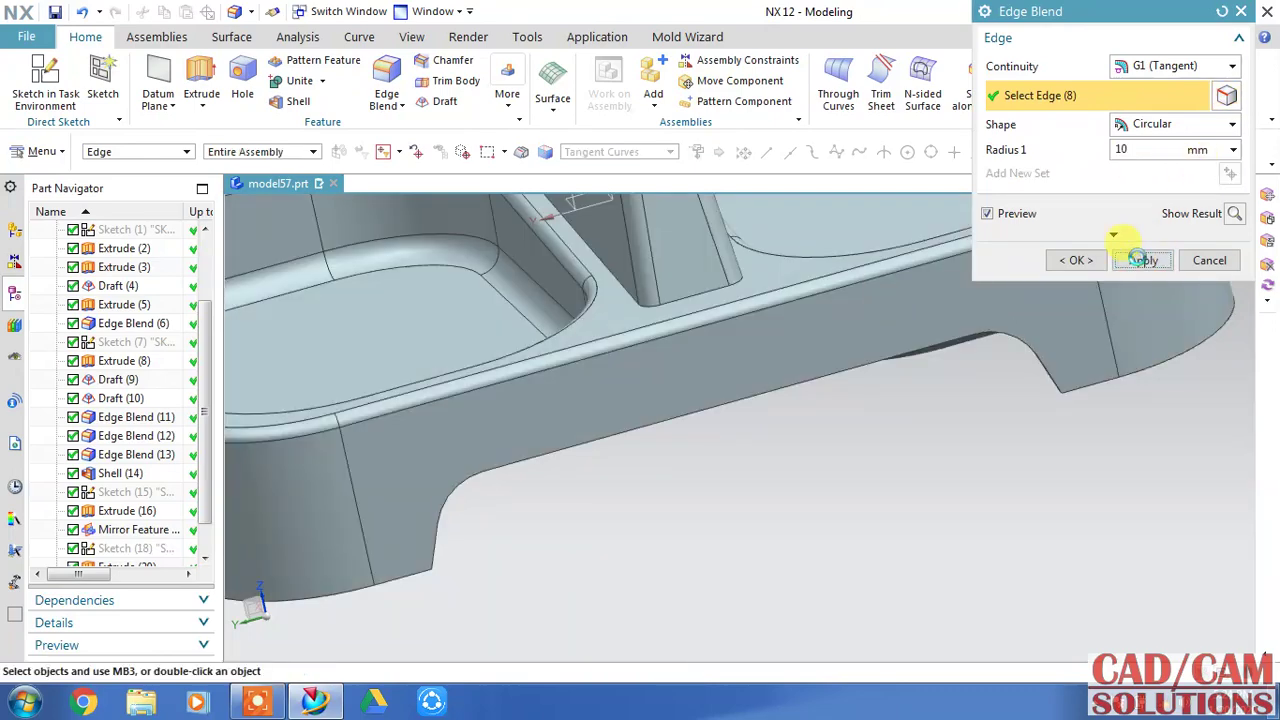
# Close Edge Blend and create a sketch on the datum plane through the divider.
pyautogui.click(1200, 261)
pyautogui.scroll(-3, 1034, 429)
pyautogui.moveTo(1034, 429)
pyautogui.mouseDown(button='middle')
pyautogui.moveTo(950, 495)
pyautogui.moveTo(971, 480)
pyautogui.moveTo(908, 471)
pyautogui.moveTo(900, 434)
pyautogui.moveTo(909, 496)
pyautogui.moveTo(857, 480)
pyautogui.moveTo(851, 514)
pyautogui.moveTo(851, 450)
pyautogui.mouseUp(button='middle')
pyautogui.click(42, 88)
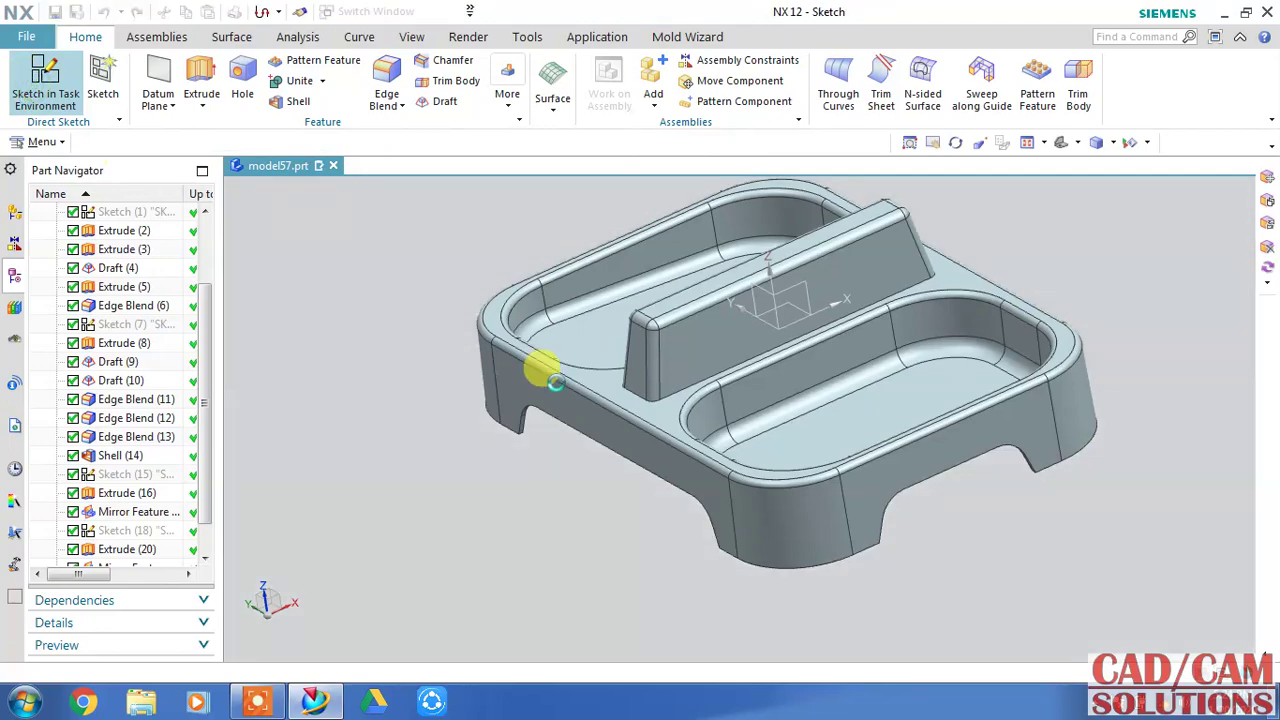
pyautogui.click(810, 282)
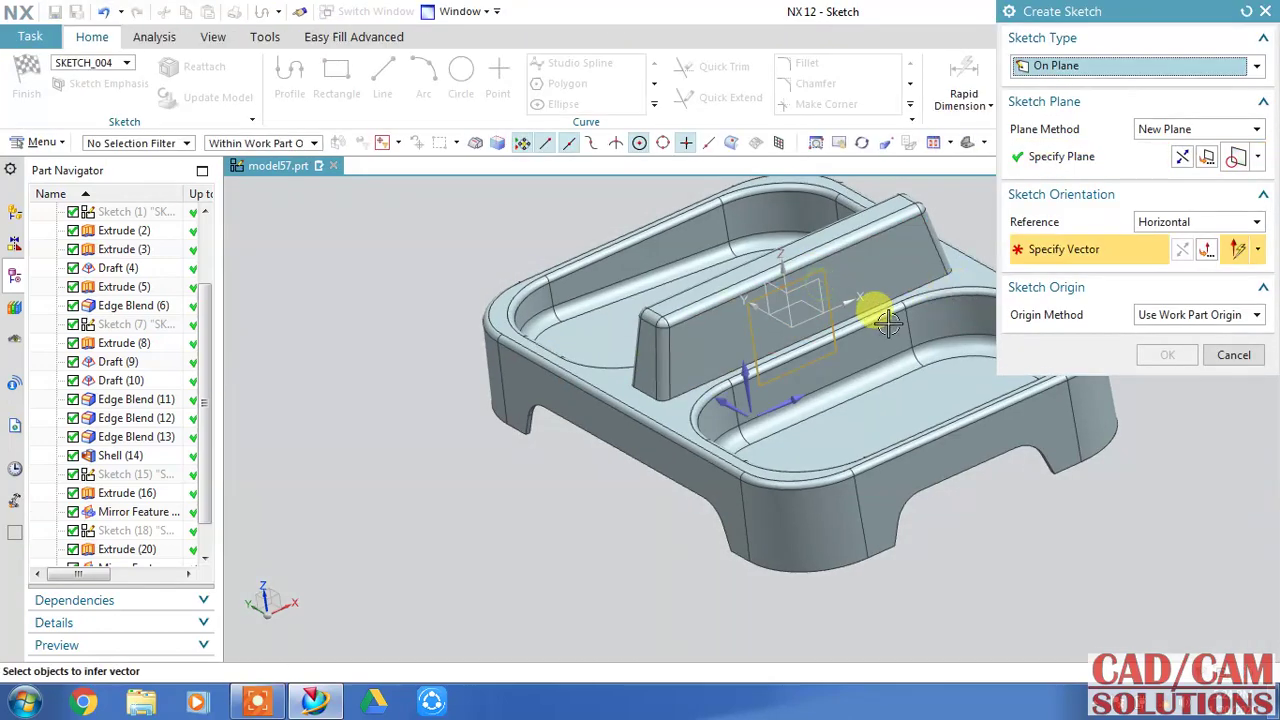
pyautogui.click(790, 400)
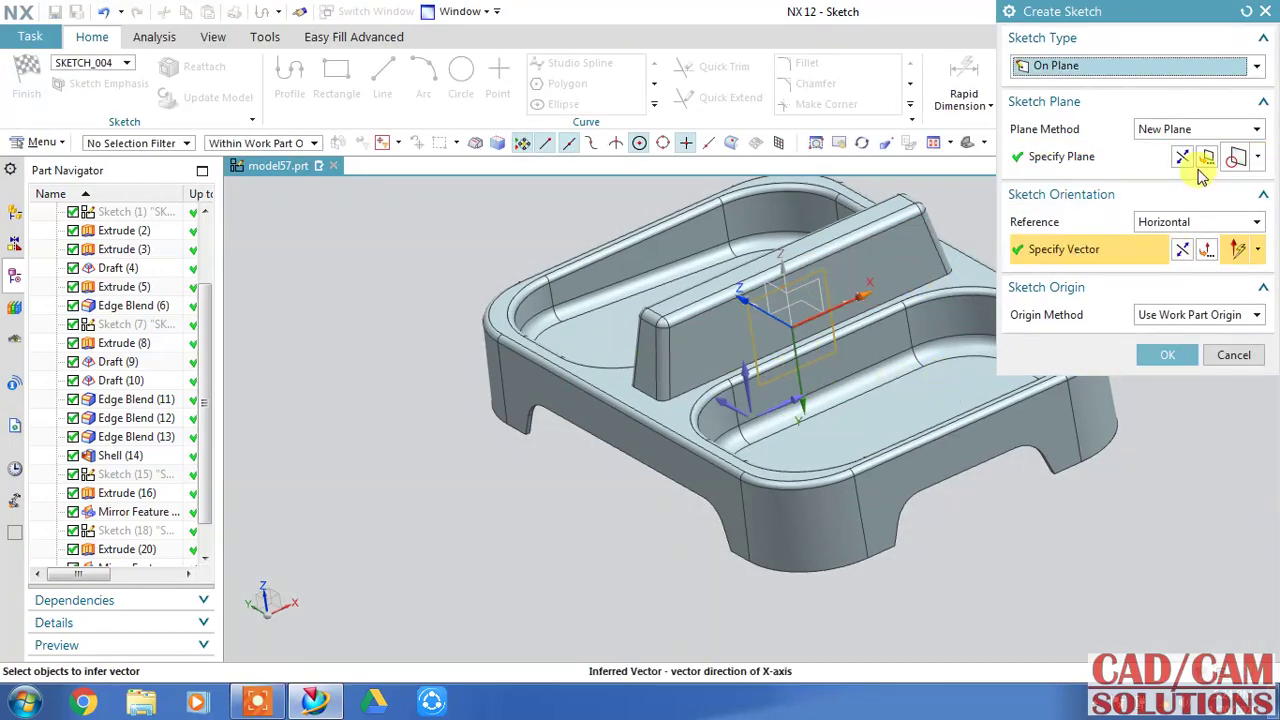
pyautogui.click(1200, 166)
pyautogui.click(1166, 354)
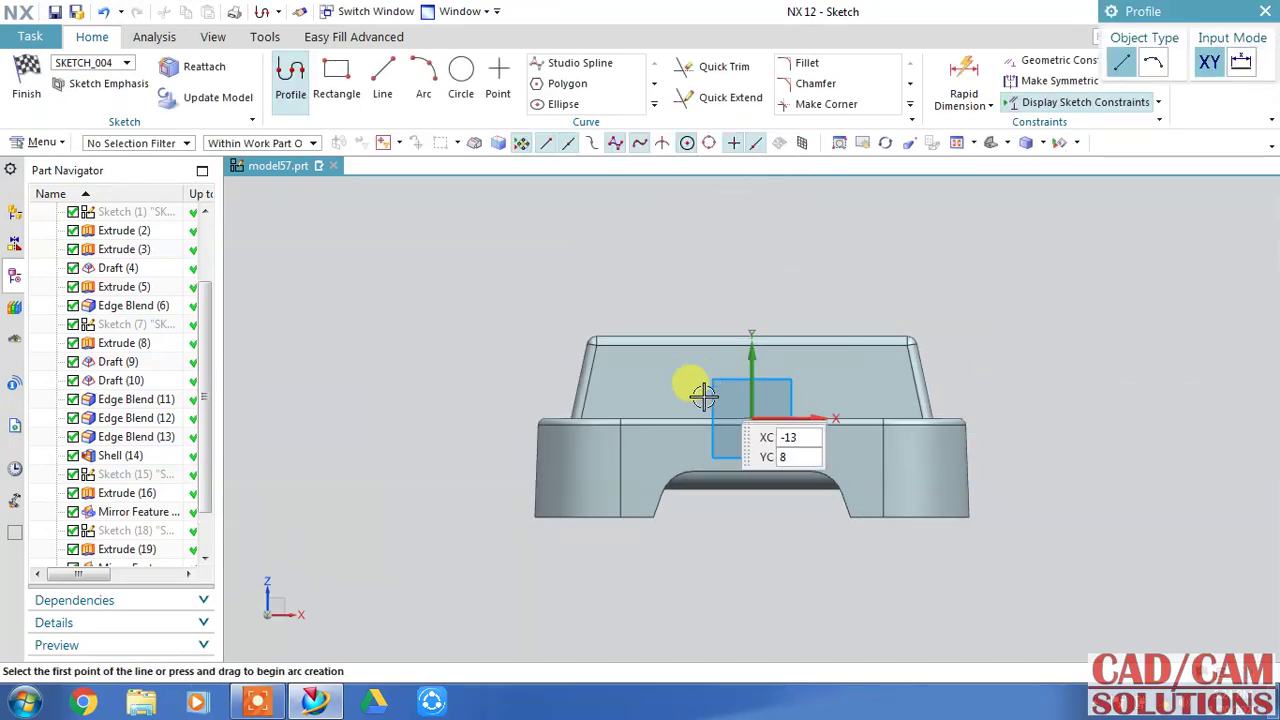
# Draw a closed four-line profile following the divider's outline.
pyautogui.scroll(-3, 629, 403)
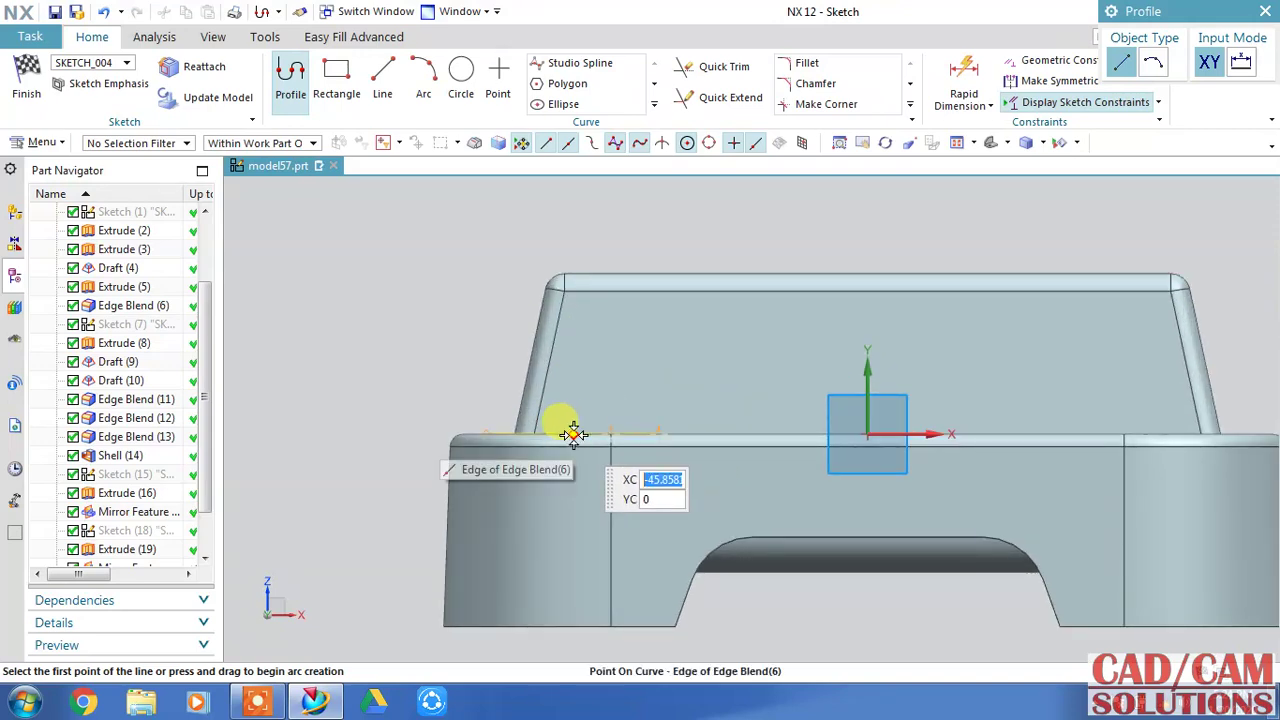
pyautogui.click(573, 433)
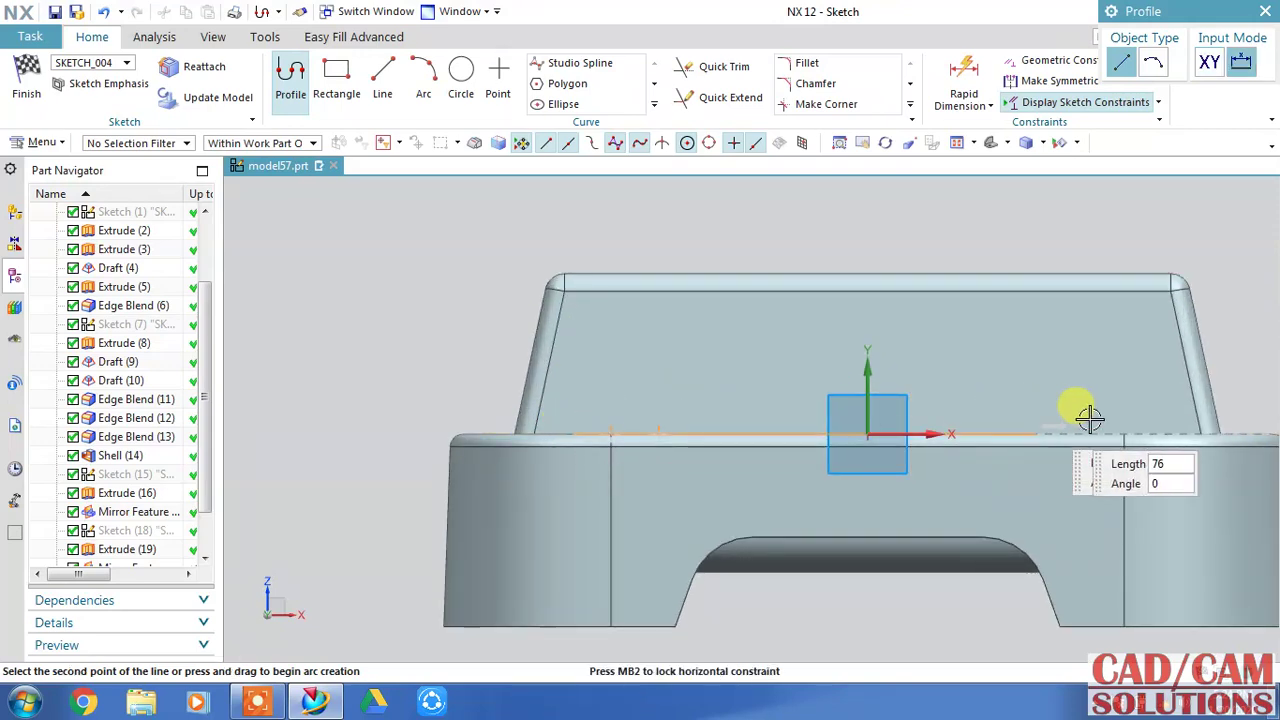
pyautogui.click(1170, 433)
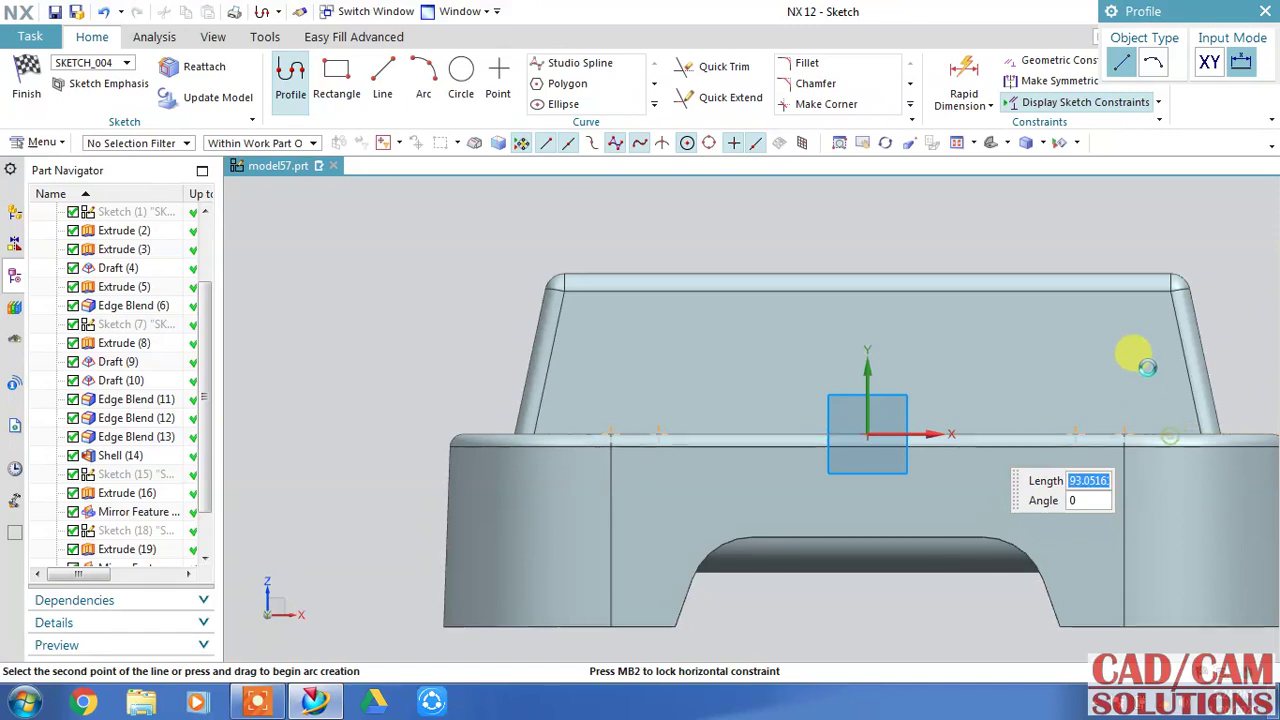
pyautogui.click(1143, 316)
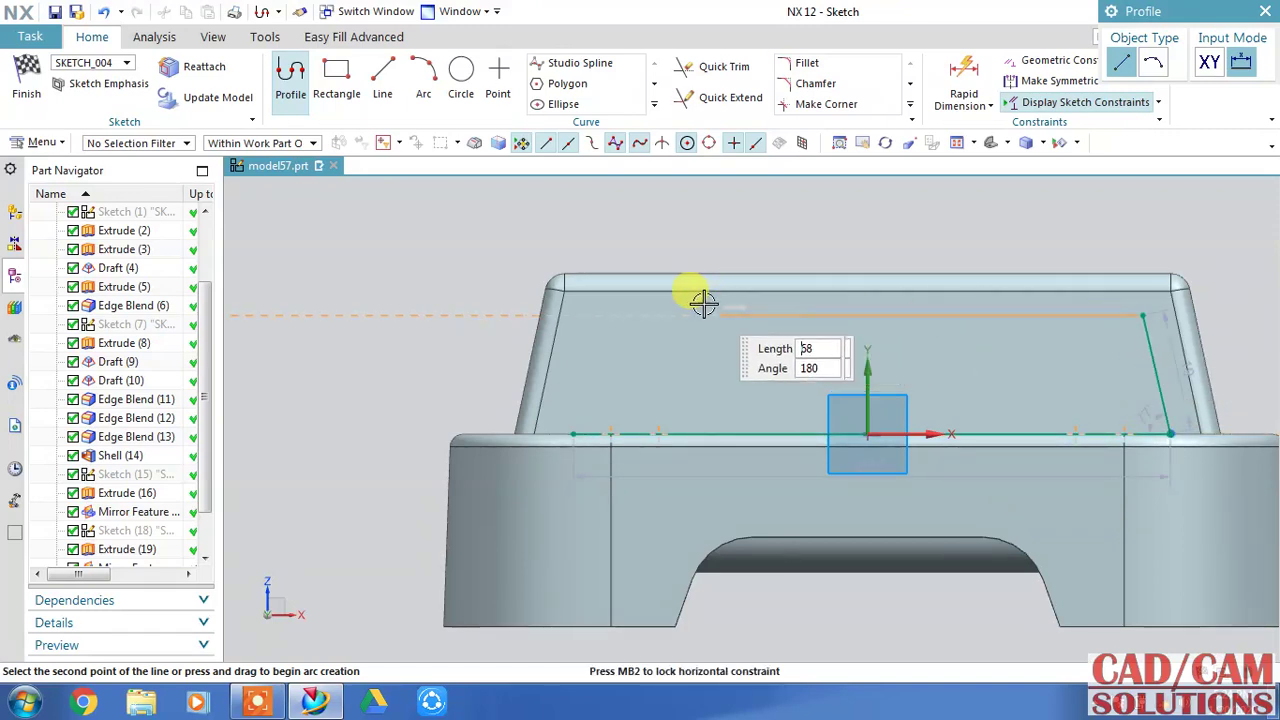
pyautogui.click(598, 312)
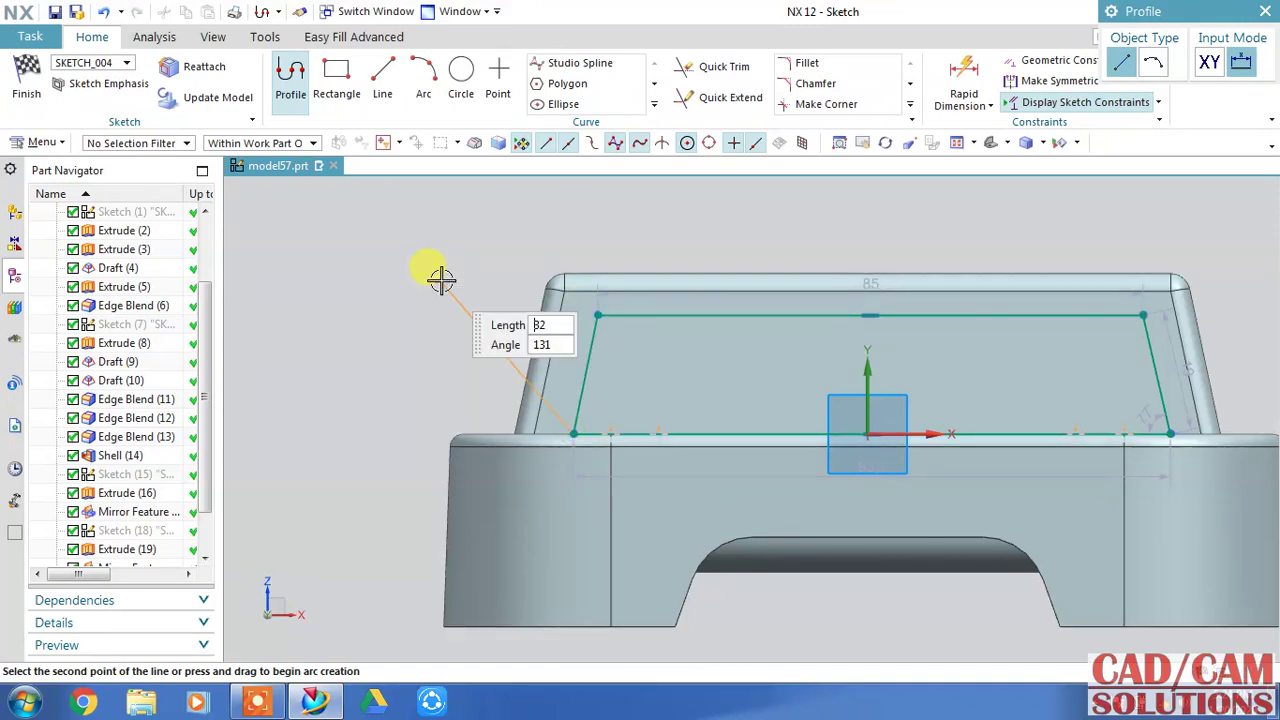
pyautogui.press('Escape')
# Make the left and right profile lines parallel to the divider's edges.
pyautogui.click(1108, 68)
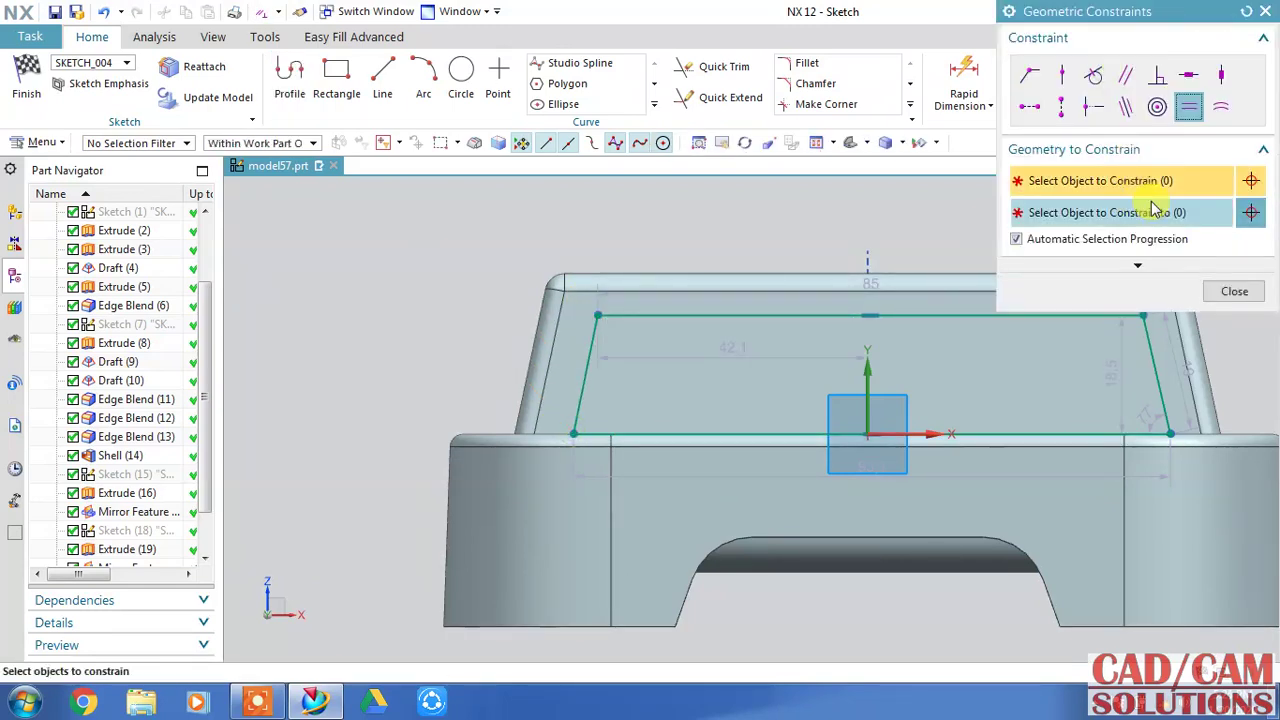
pyautogui.click(1128, 80)
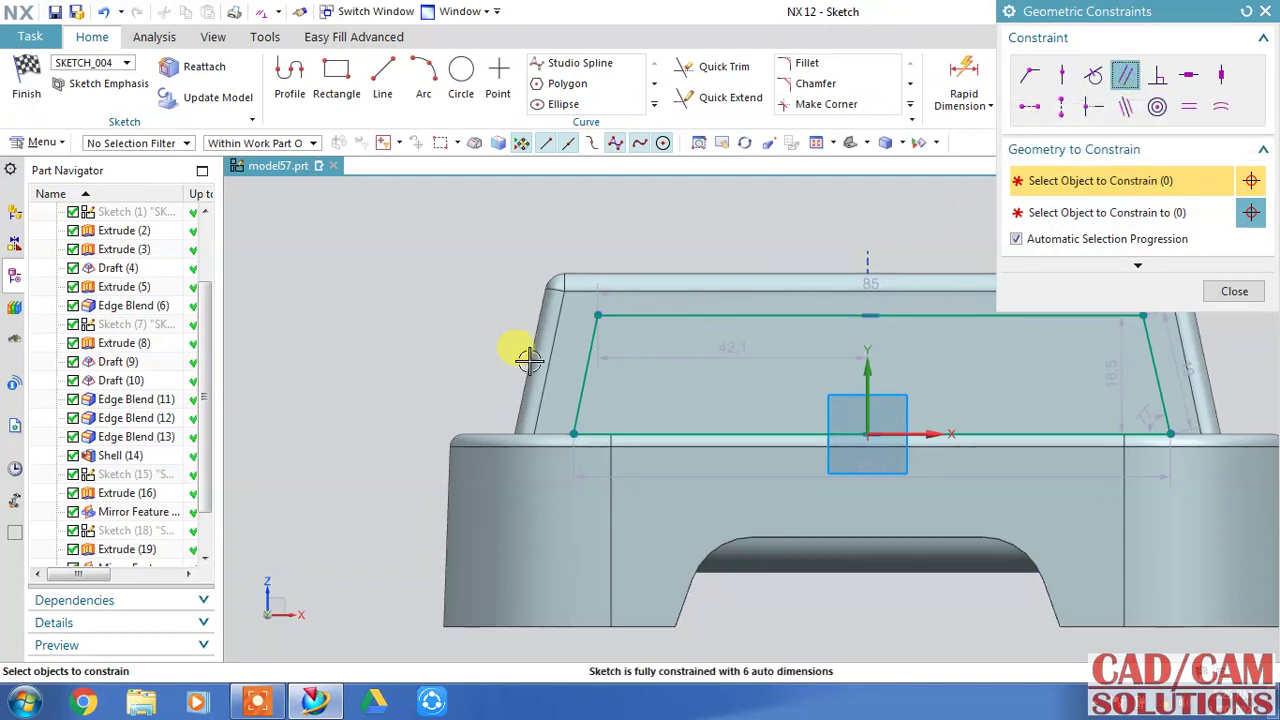
pyautogui.click(583, 378)
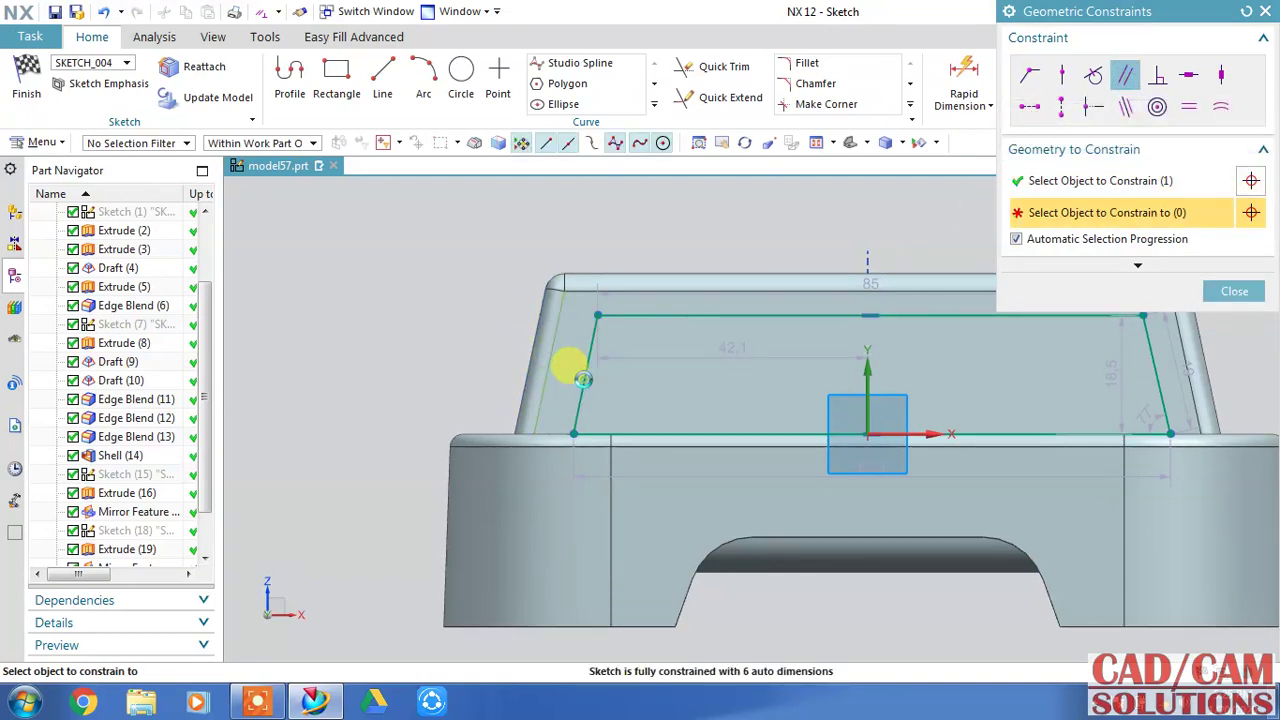
pyautogui.click(546, 378)
pyautogui.click(1151, 357)
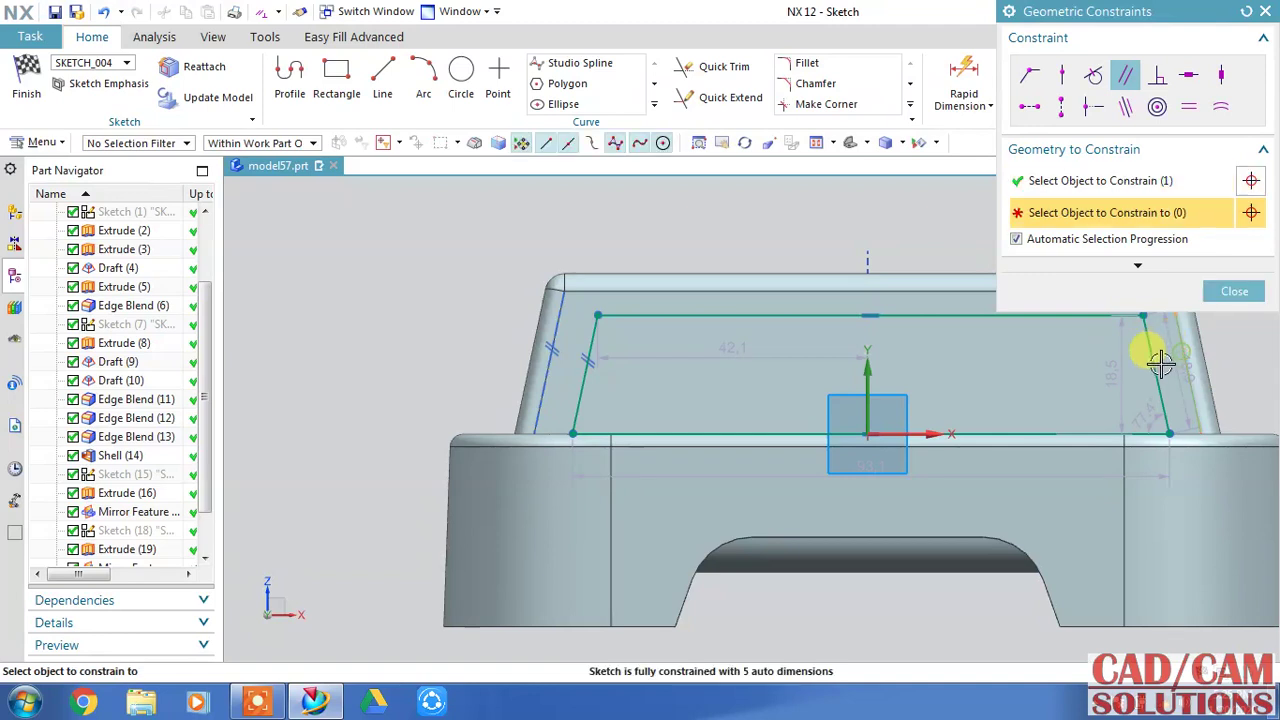
pyautogui.click(1186, 330)
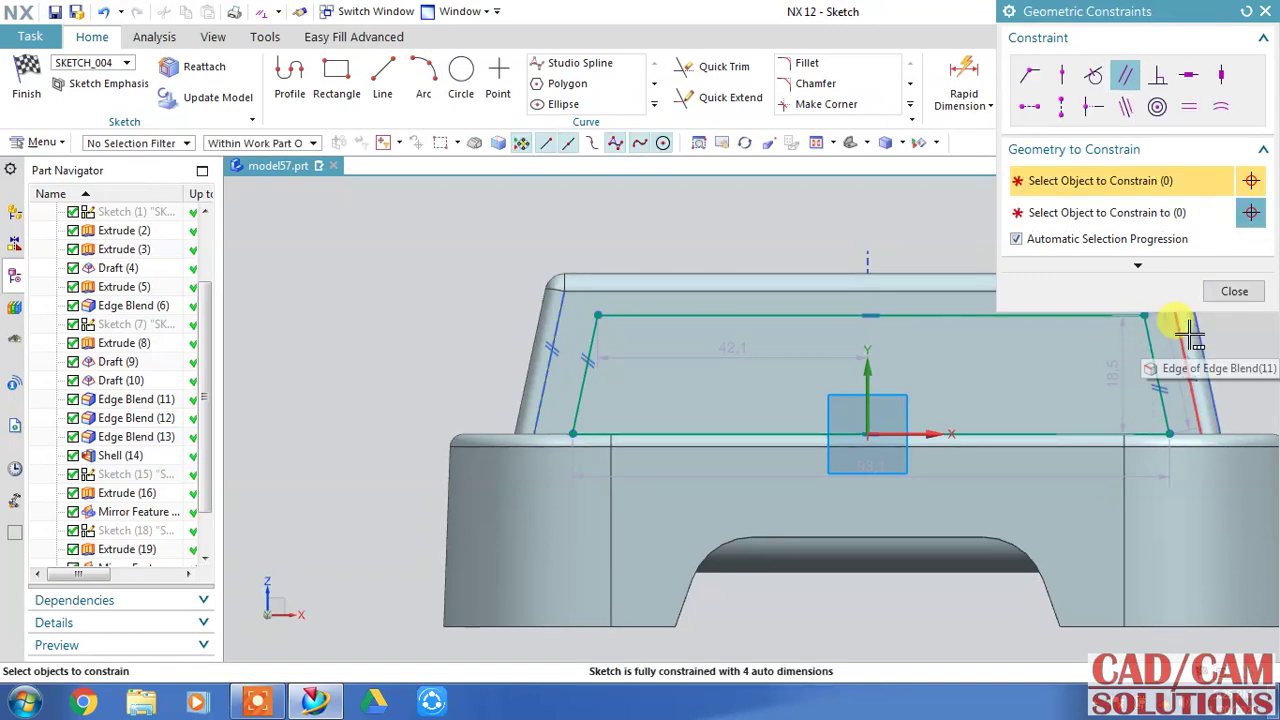
# Vertically align the top and bottom midpoints and place the top midpoint on the vertical axis.
pyautogui.click(1061, 106)
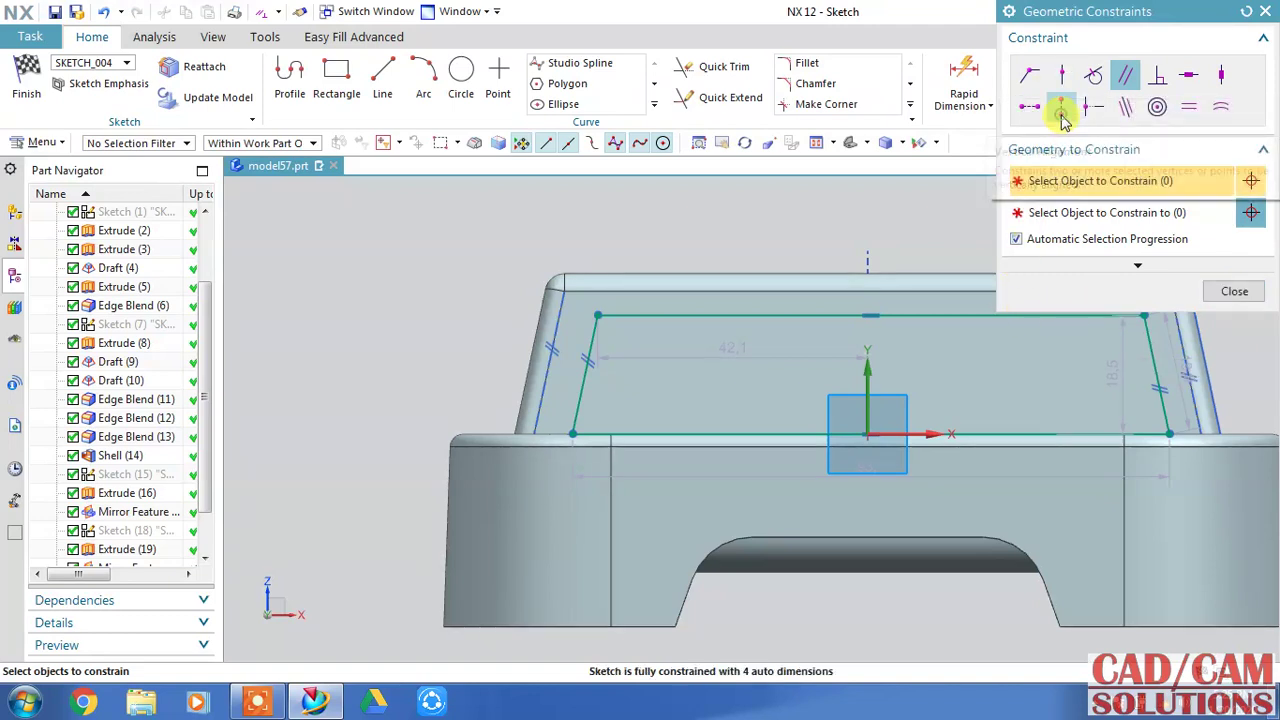
pyautogui.click(870, 314)
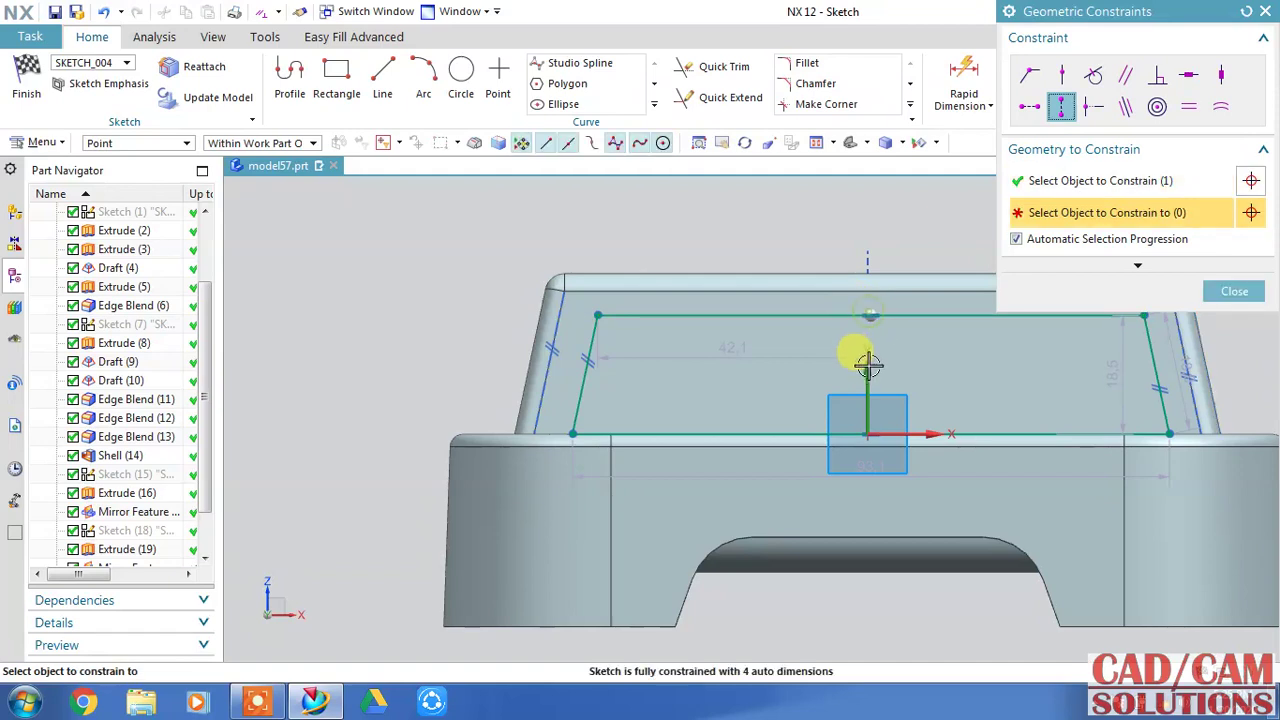
pyautogui.click(868, 432)
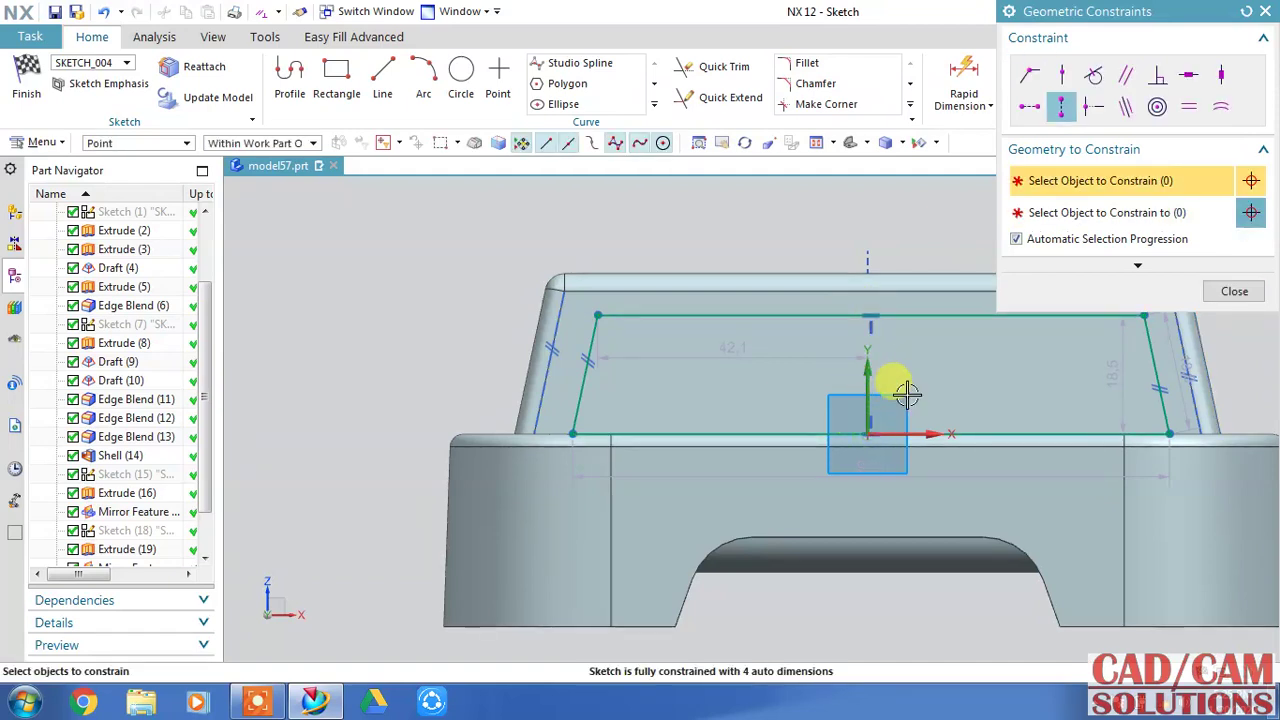
pyautogui.click(1234, 291)
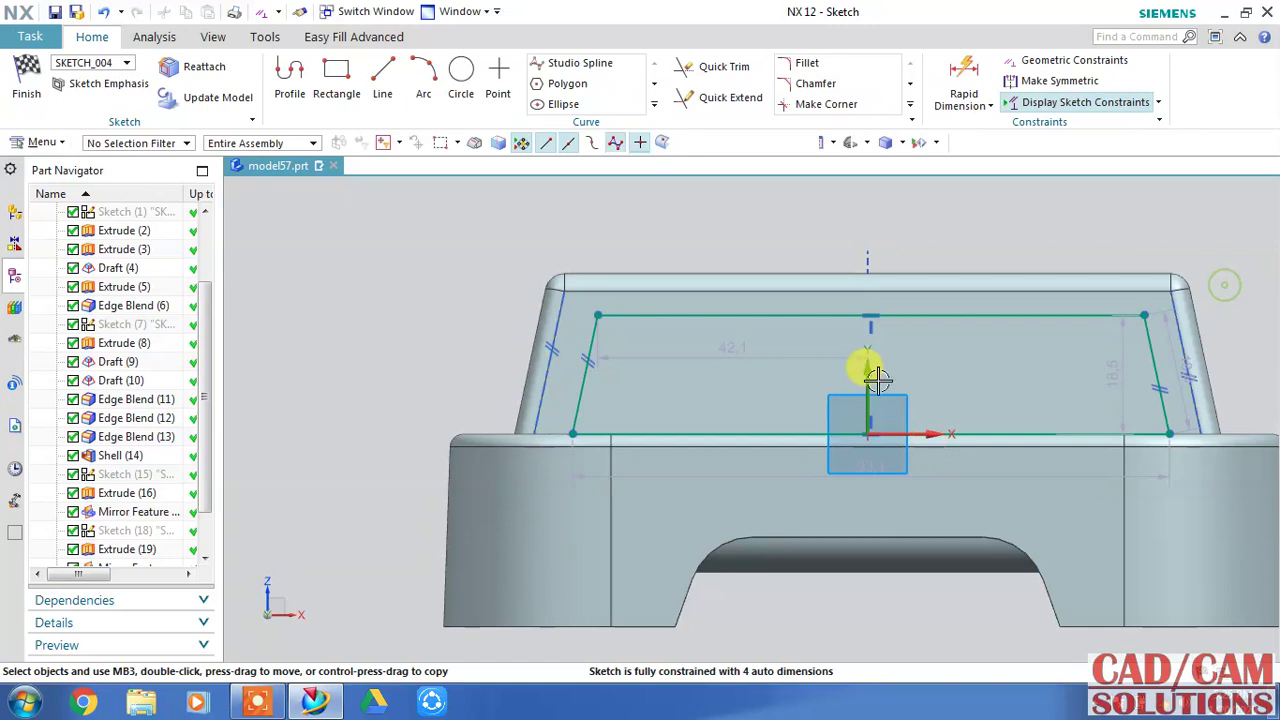
pyautogui.click(871, 316)
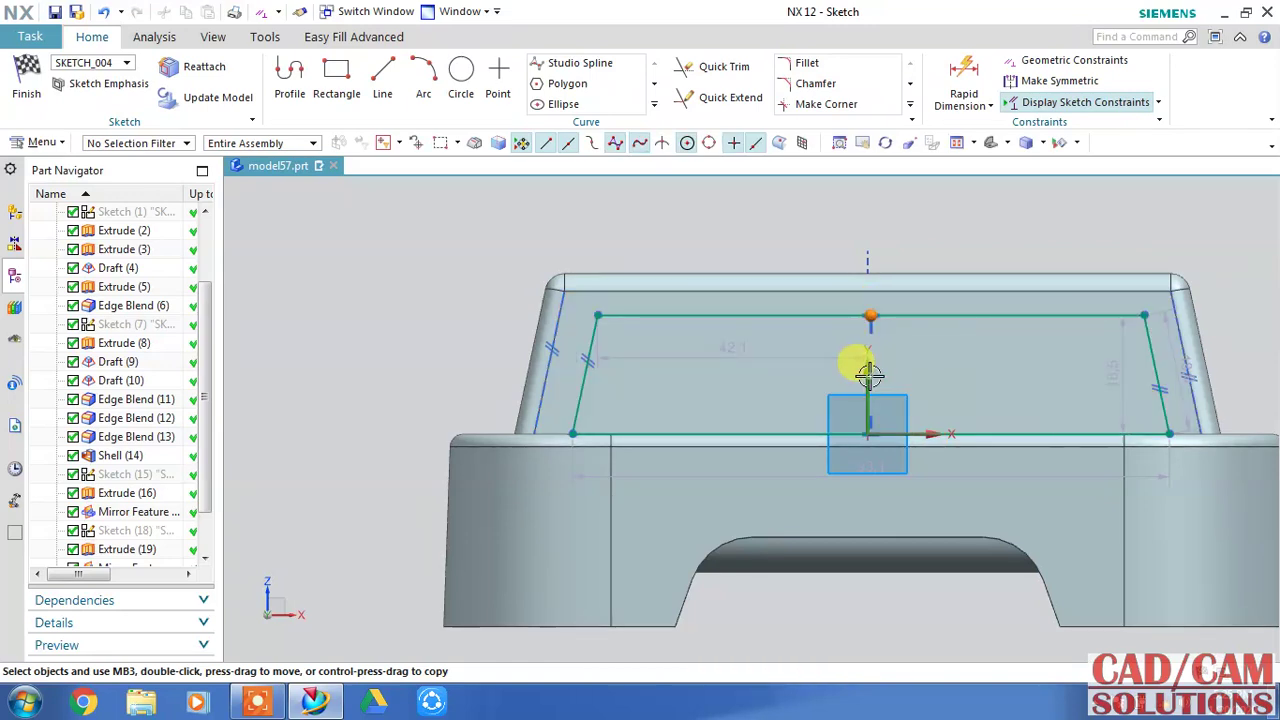
pyautogui.click(869, 374)
pyautogui.click(903, 345)
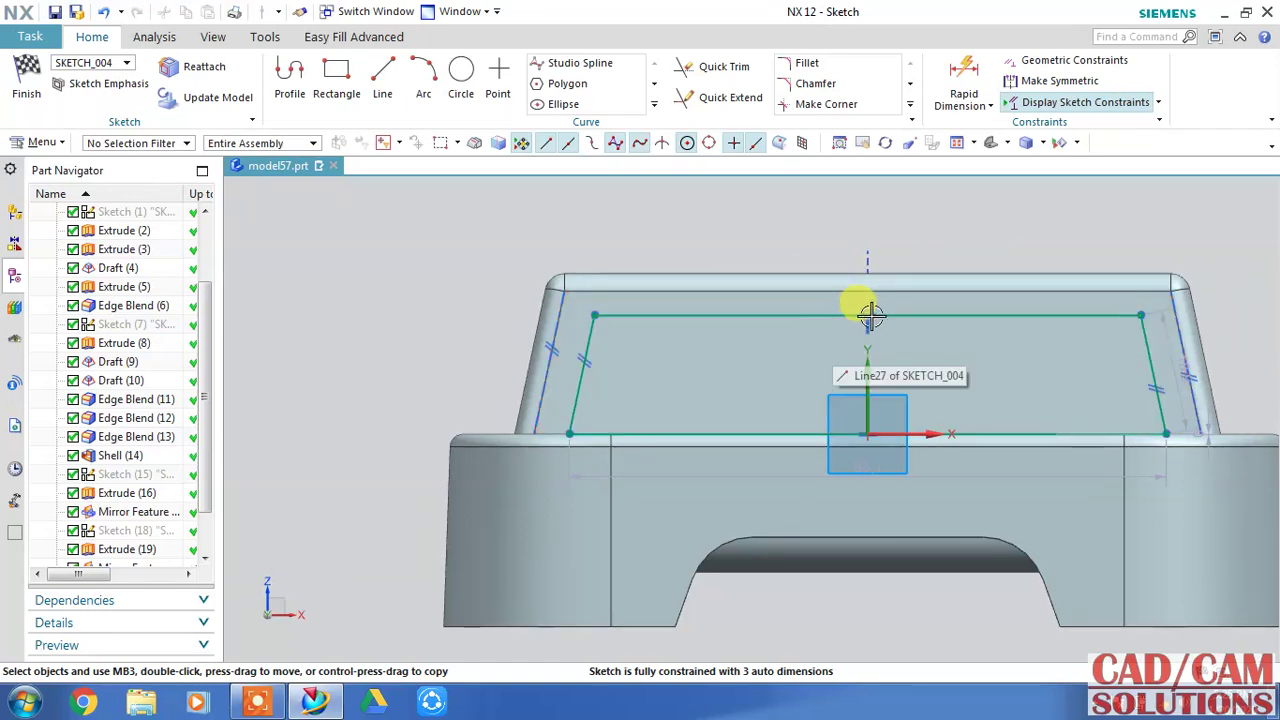
# Draw a circle centred on the profile's top edge.
pyautogui.click(462, 82)
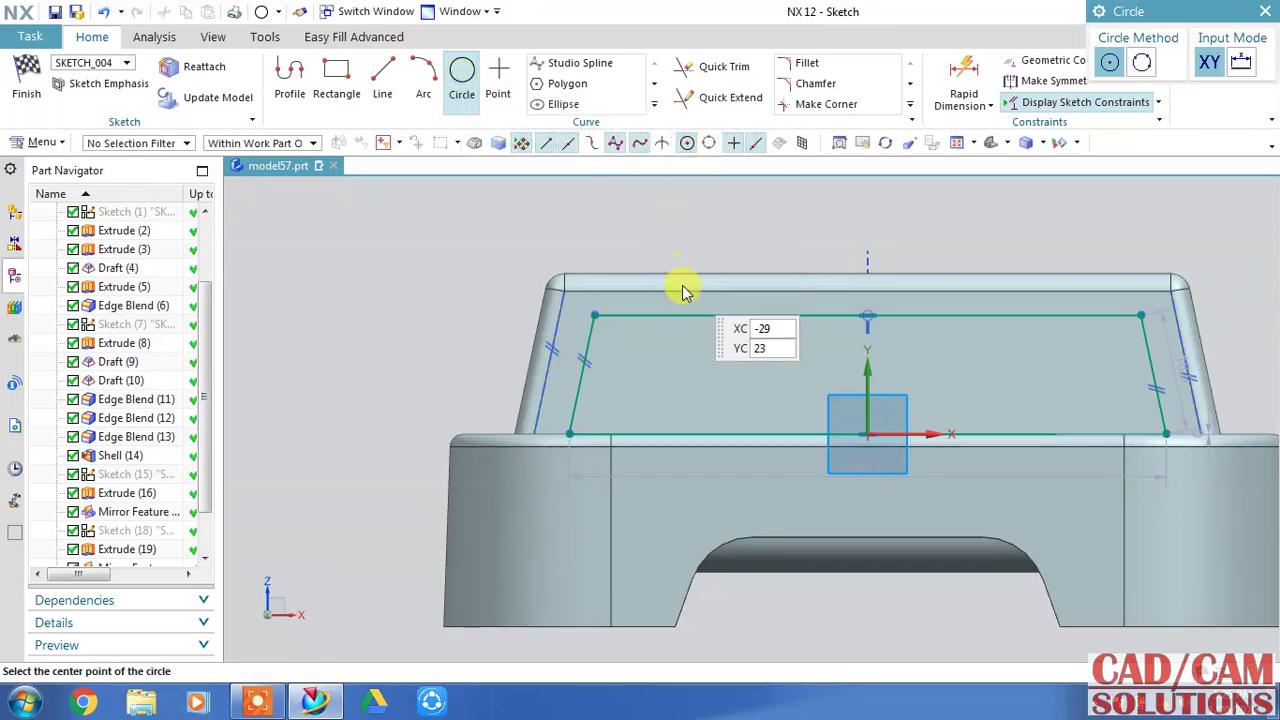
pyautogui.click(675, 291)
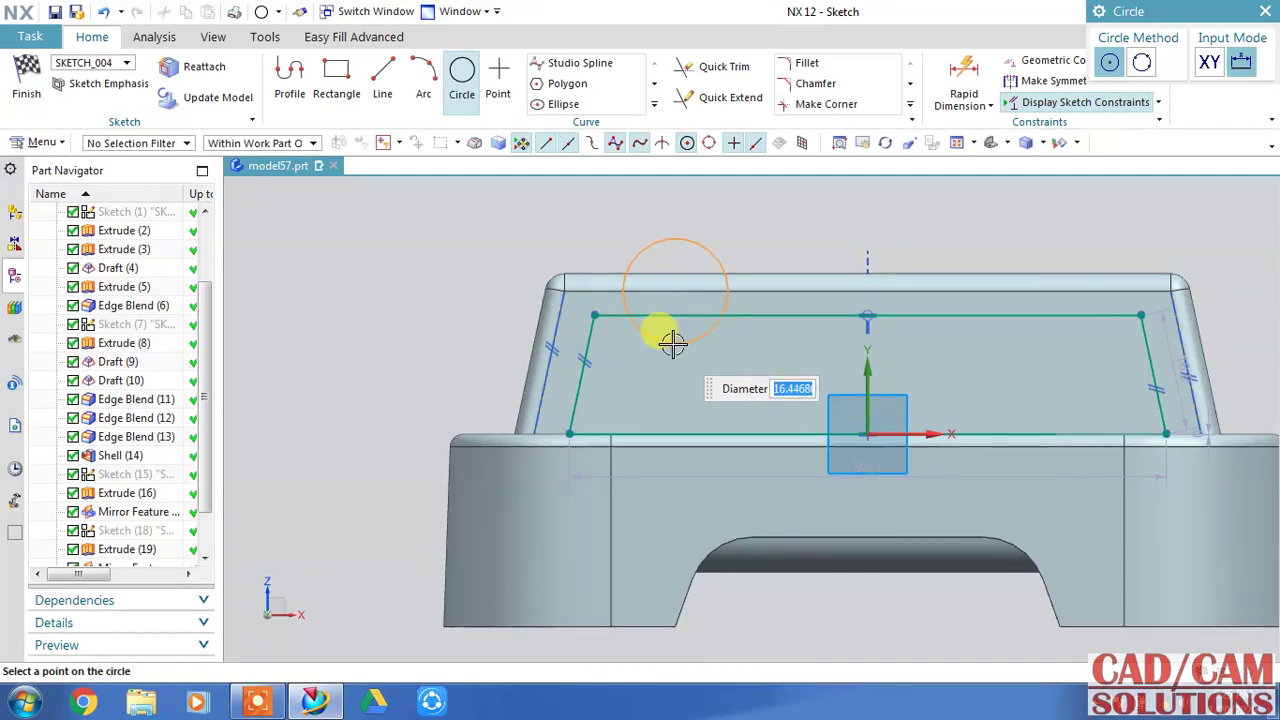
pyautogui.click(672, 338)
pyautogui.middleClick(718, 246)
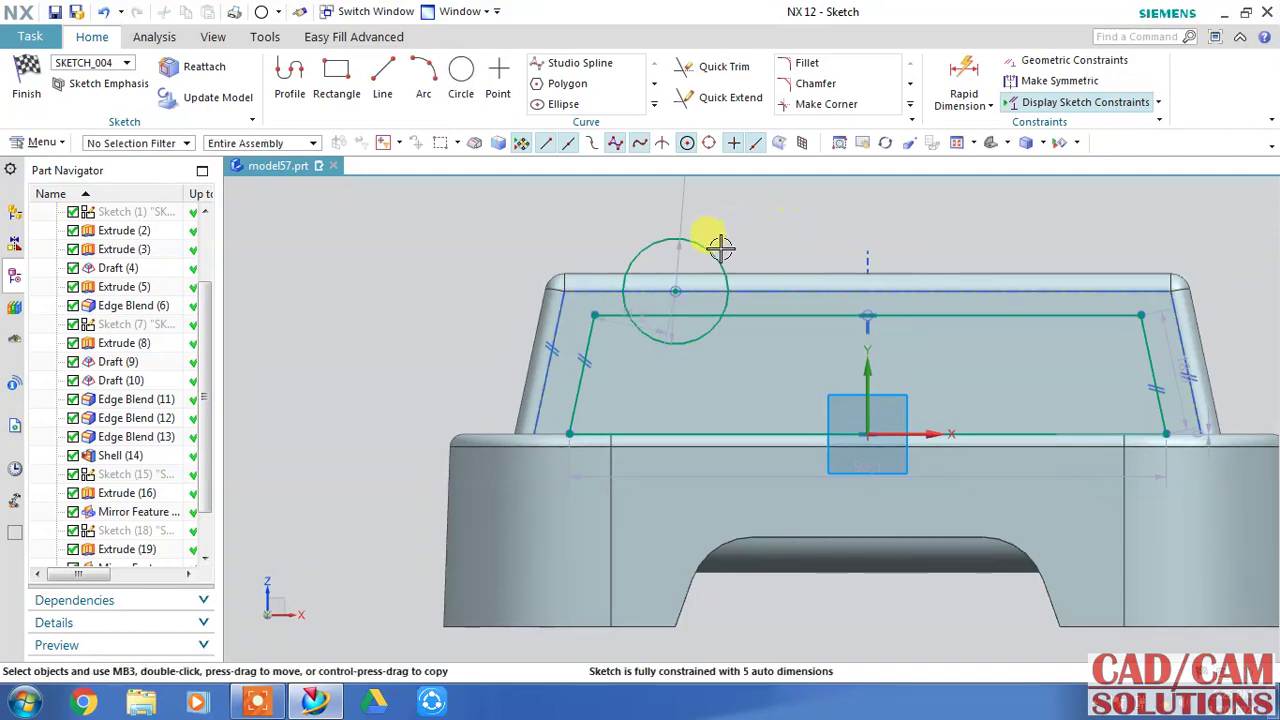
# Pattern the circle linearly along the top edge: count 3, pitch 25 mm.
pyautogui.click(713, 251)
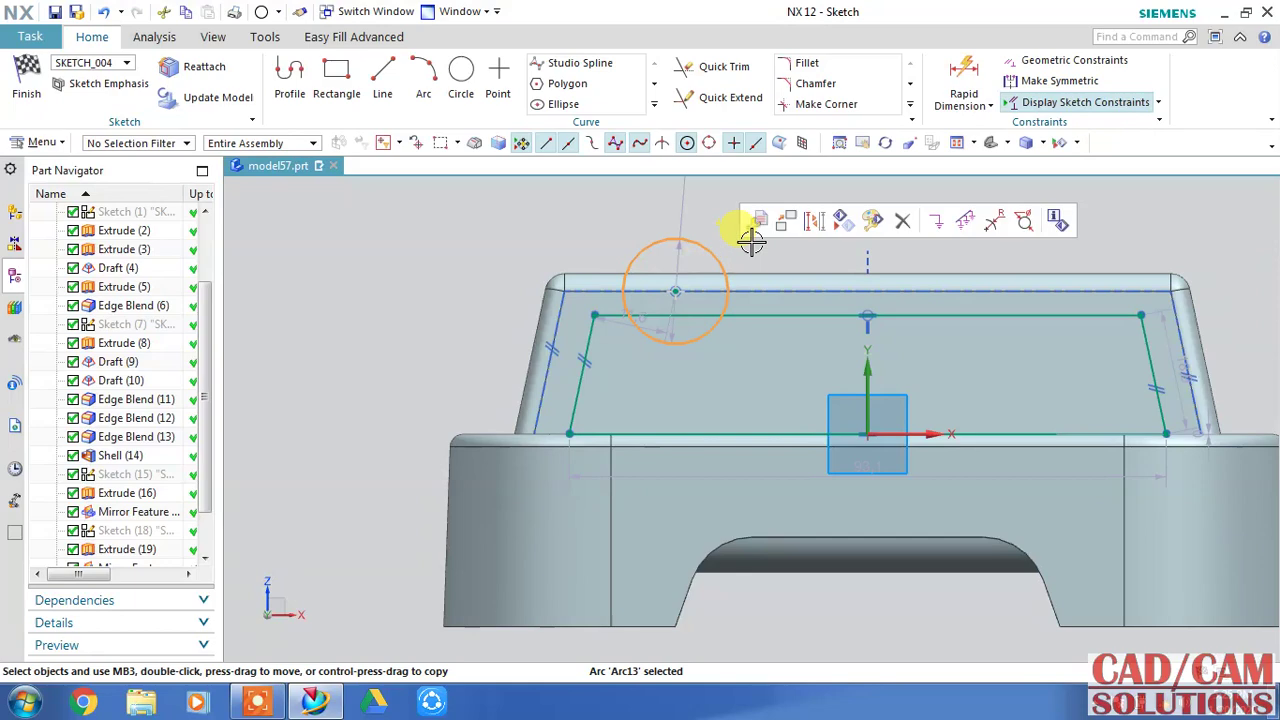
pyautogui.click(654, 104)
pyautogui.click(700, 145)
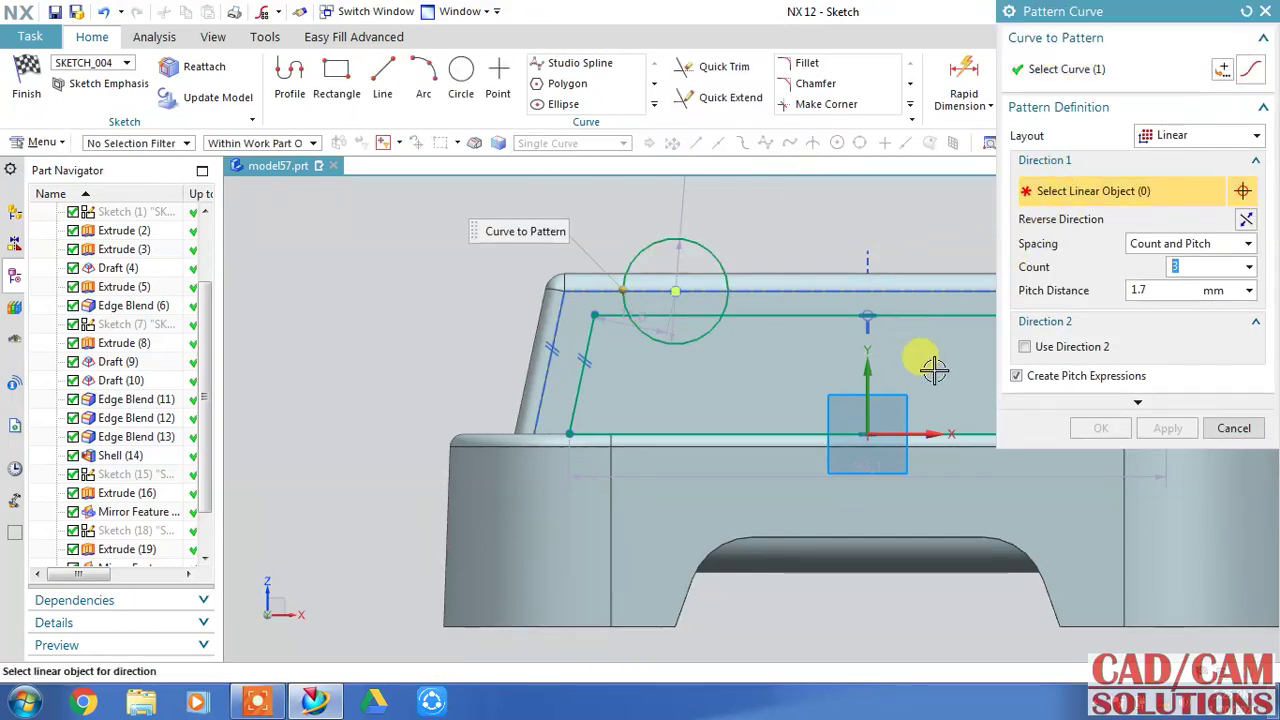
pyautogui.click(928, 431)
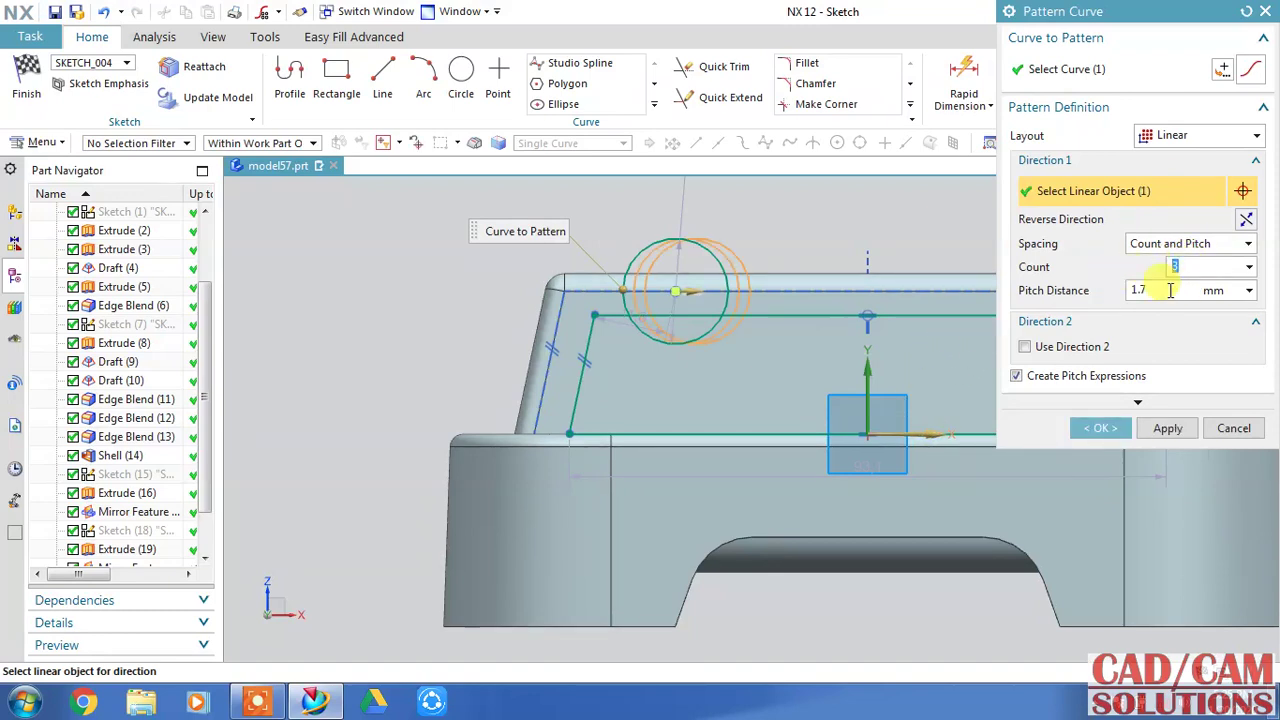
pyautogui.moveTo(703, 292); pyautogui.dragTo(887, 299)
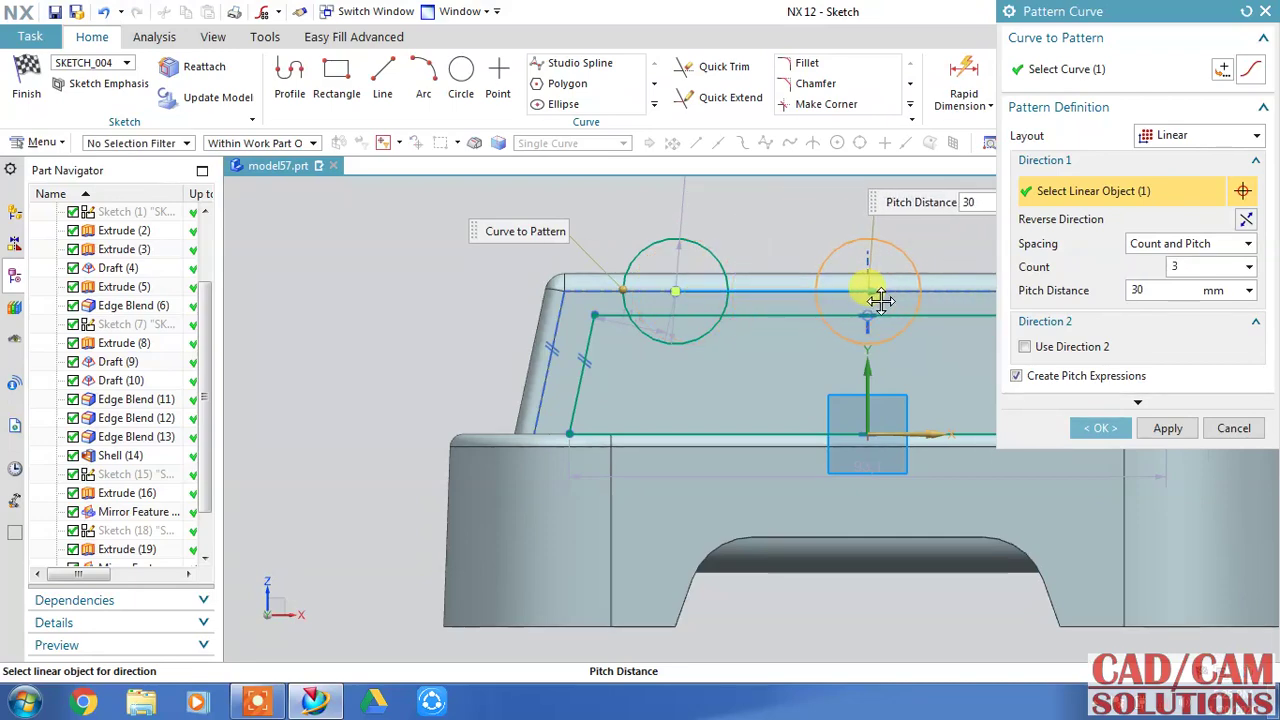
pyautogui.moveTo(1115, 15)
pyautogui.mouseDown()
pyautogui.moveTo(410, 47)
pyautogui.moveTo(363, 37)
pyautogui.mouseUp()
pyautogui.write('25')
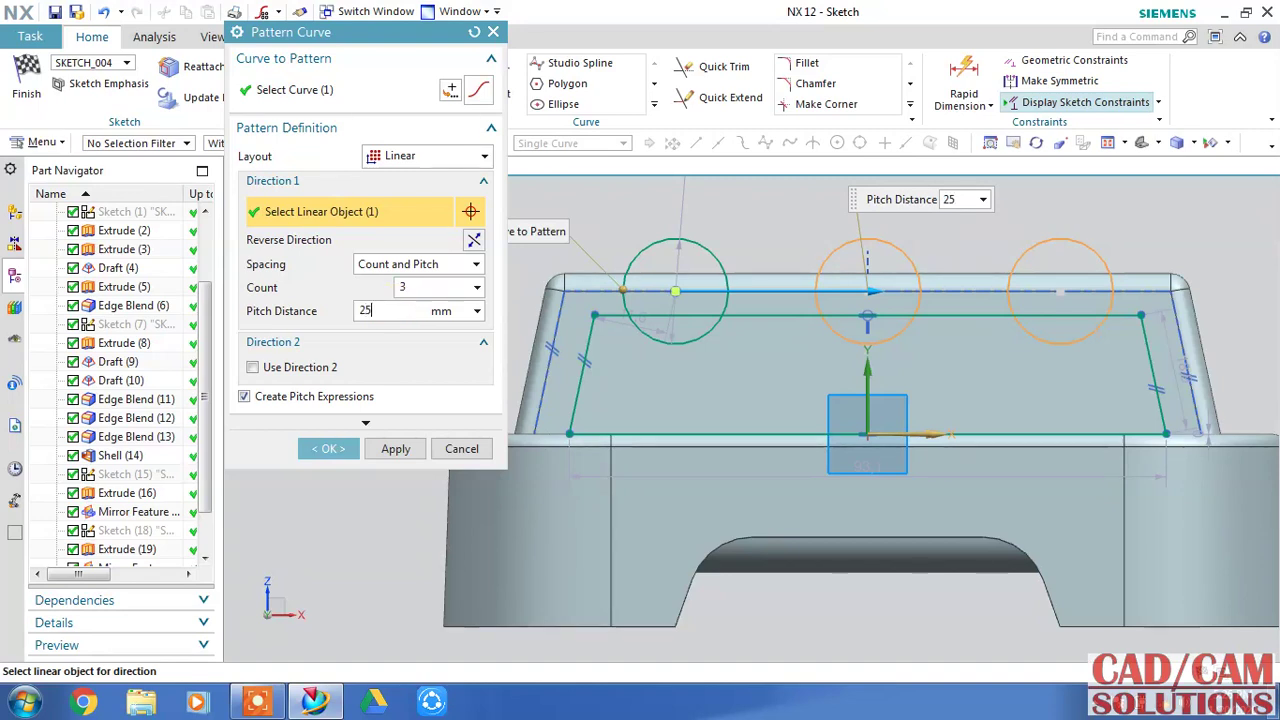
pyautogui.press('Return')
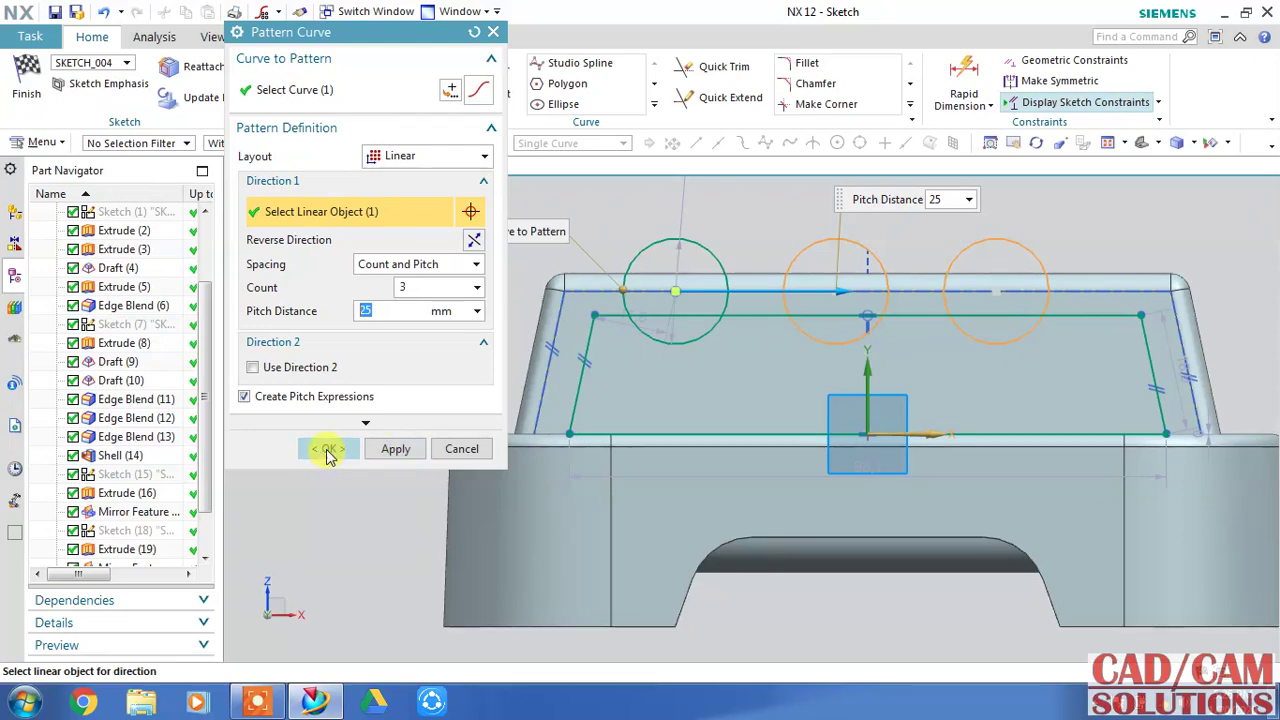
pyautogui.click(330, 452)
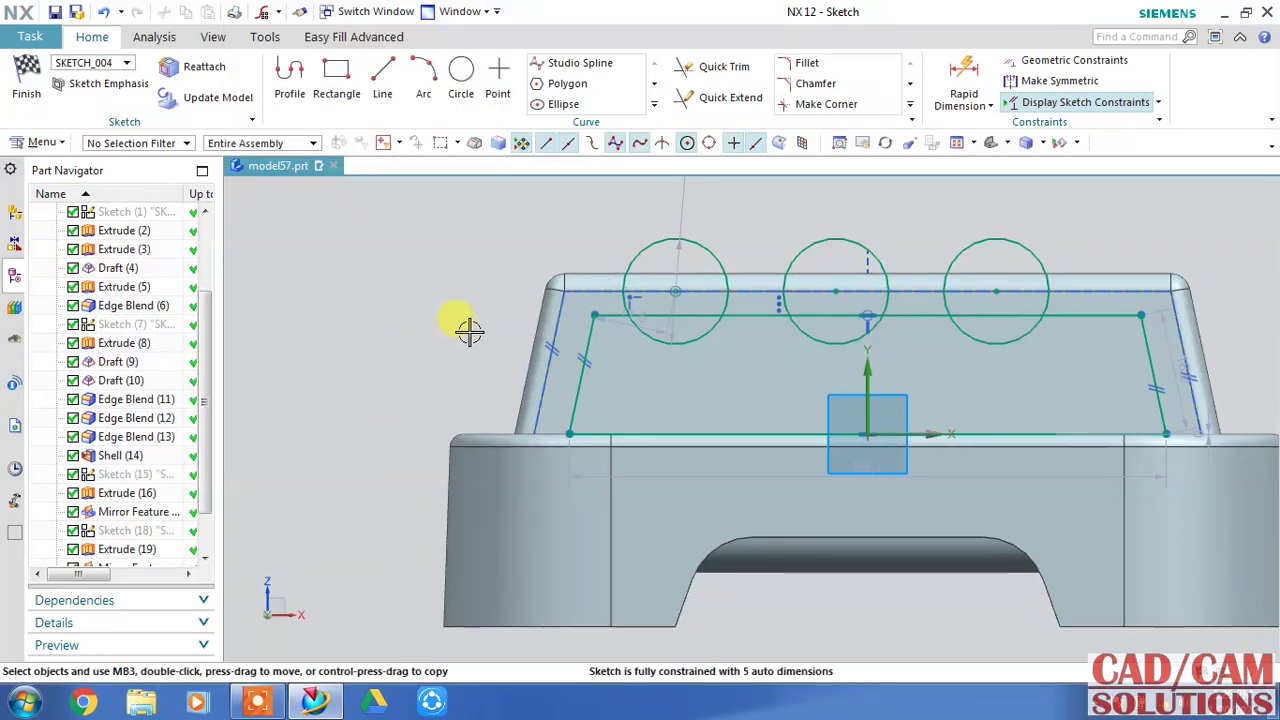
# Constrain the middle circle's centre onto the vertical axis.
pyautogui.click(836, 290)
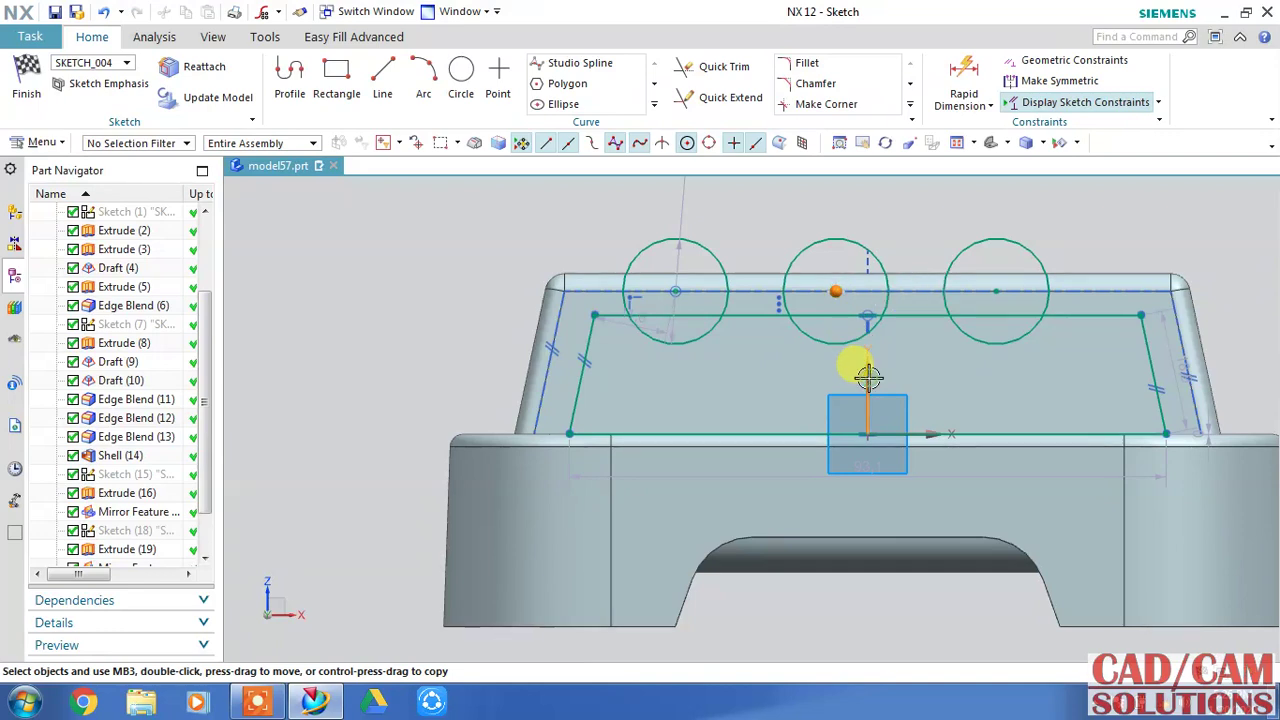
pyautogui.click(868, 377)
pyautogui.click(900, 342)
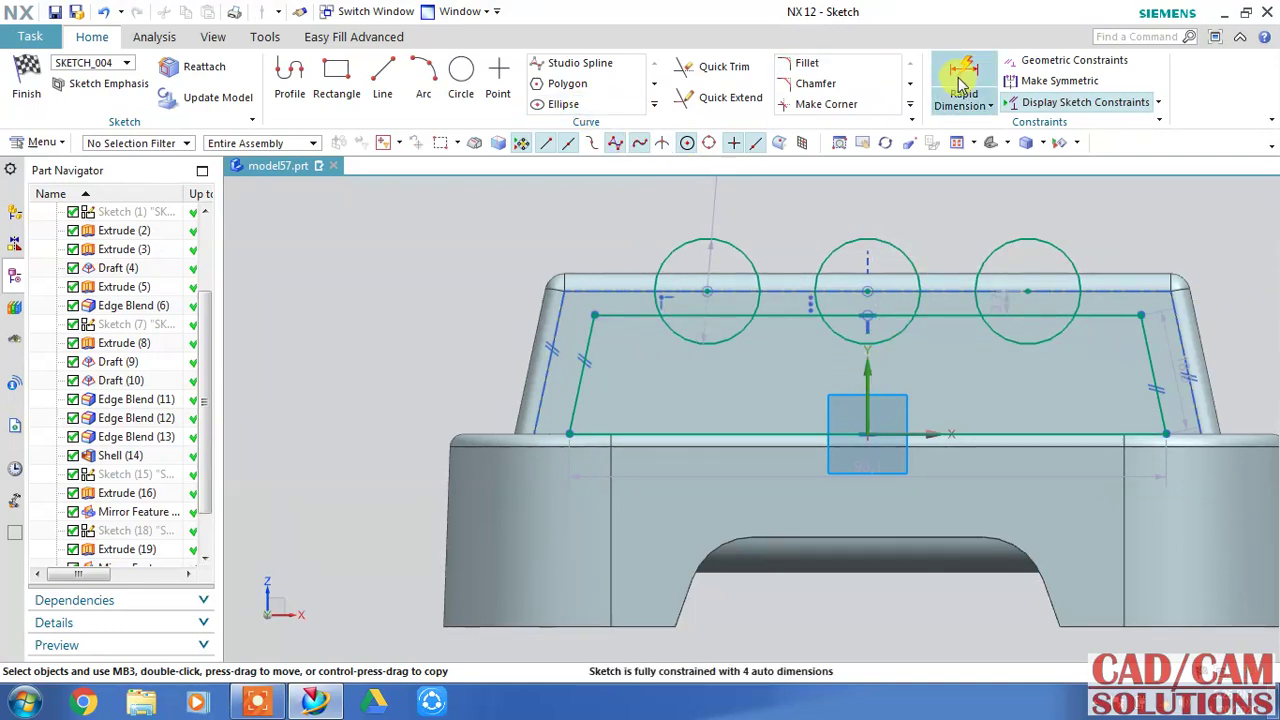
pyautogui.click(807, 63)
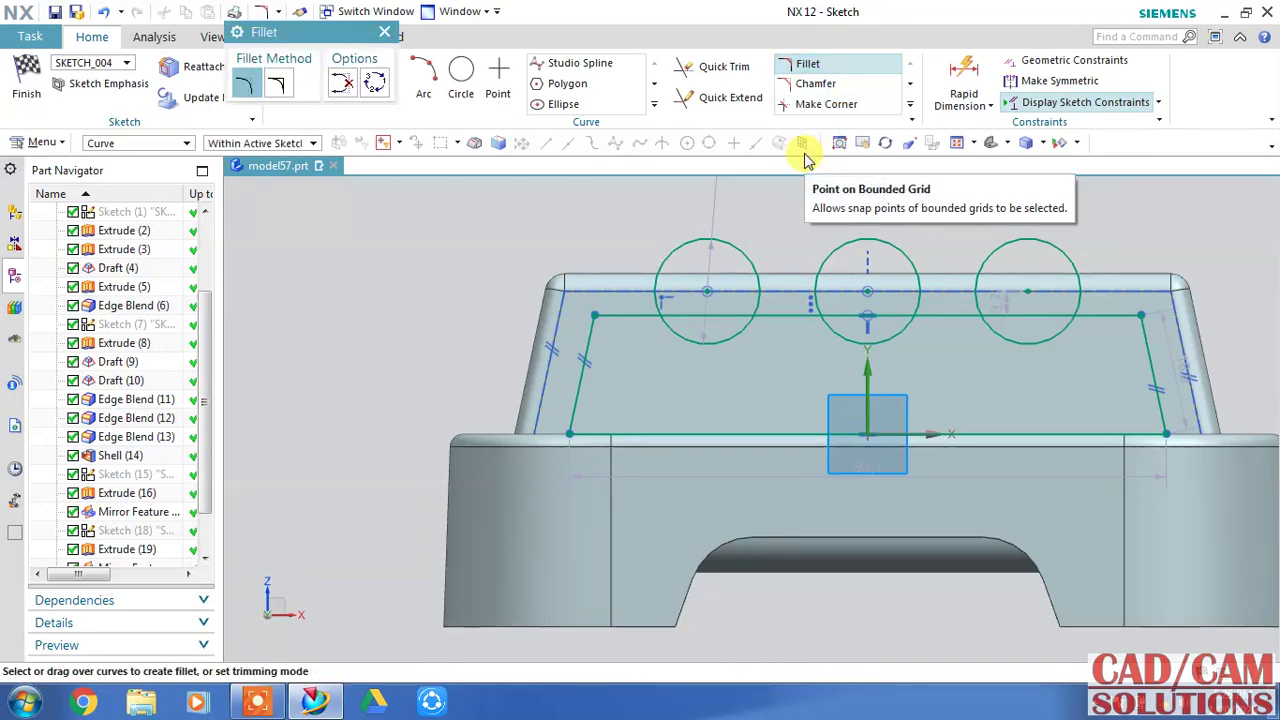
# Join the left and middle circles with a fillet arc.
pyautogui.click(591, 338)
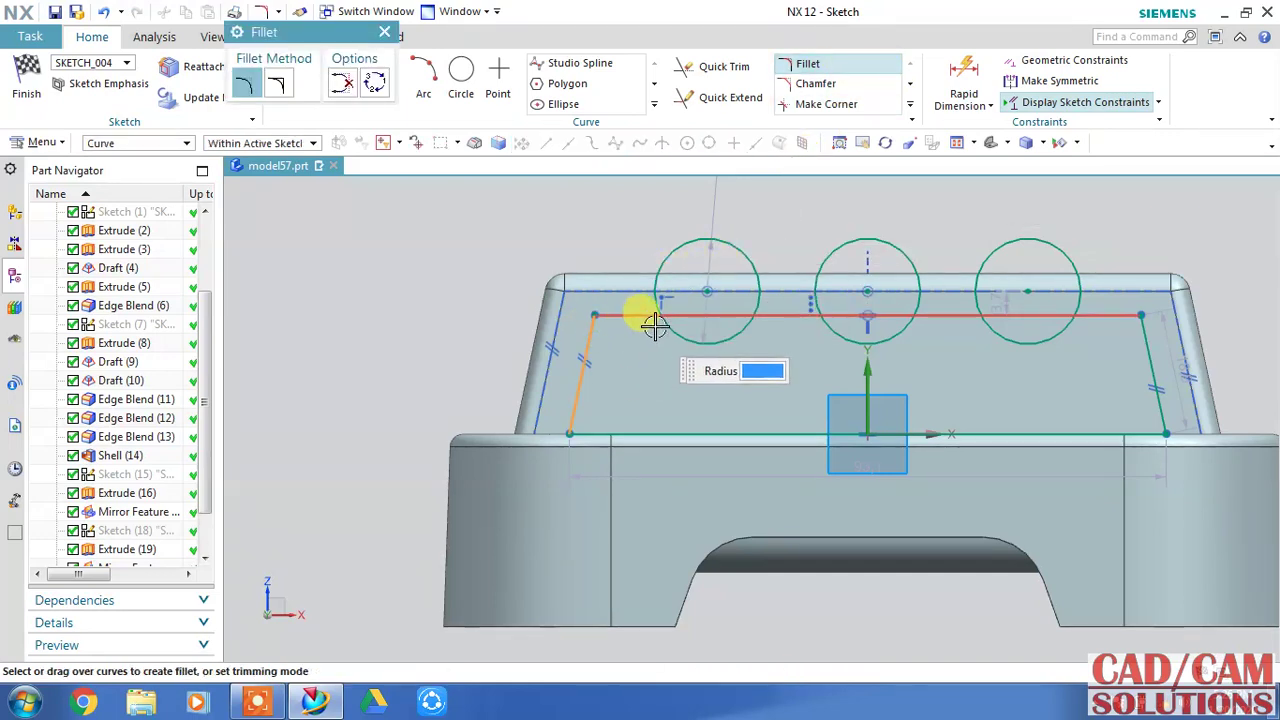
pyautogui.click(662, 326)
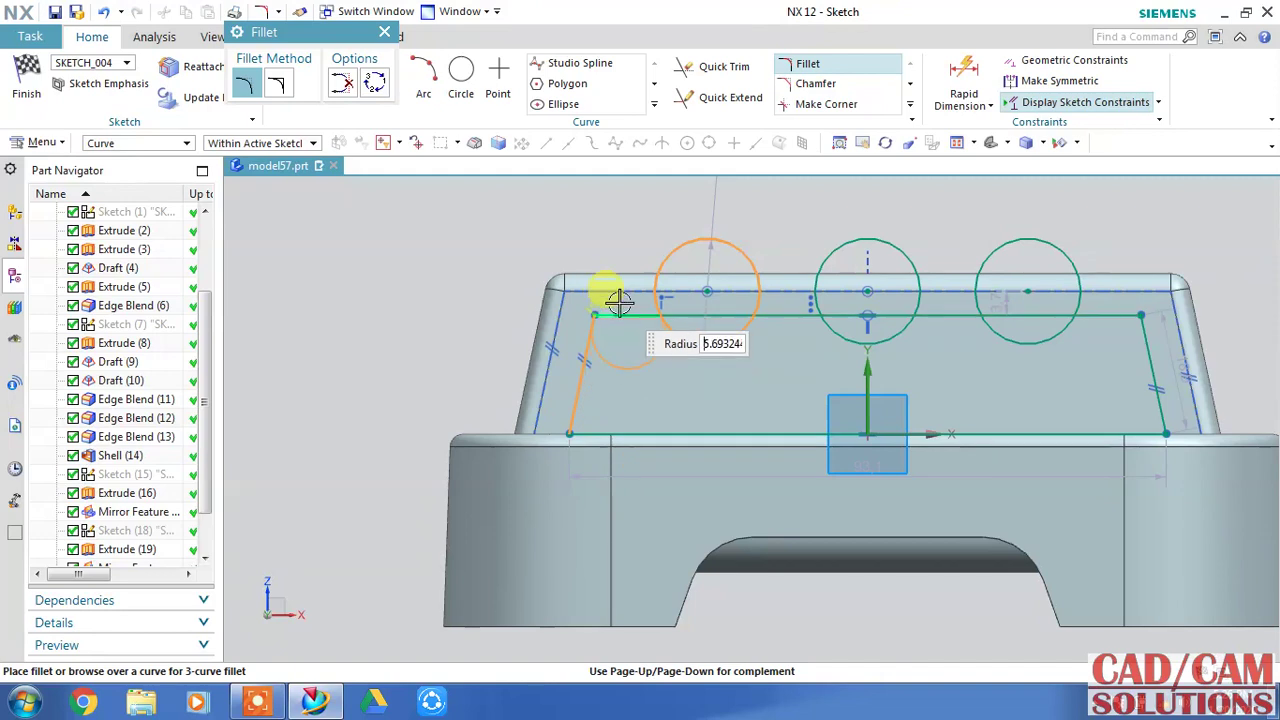
pyautogui.click(808, 66)
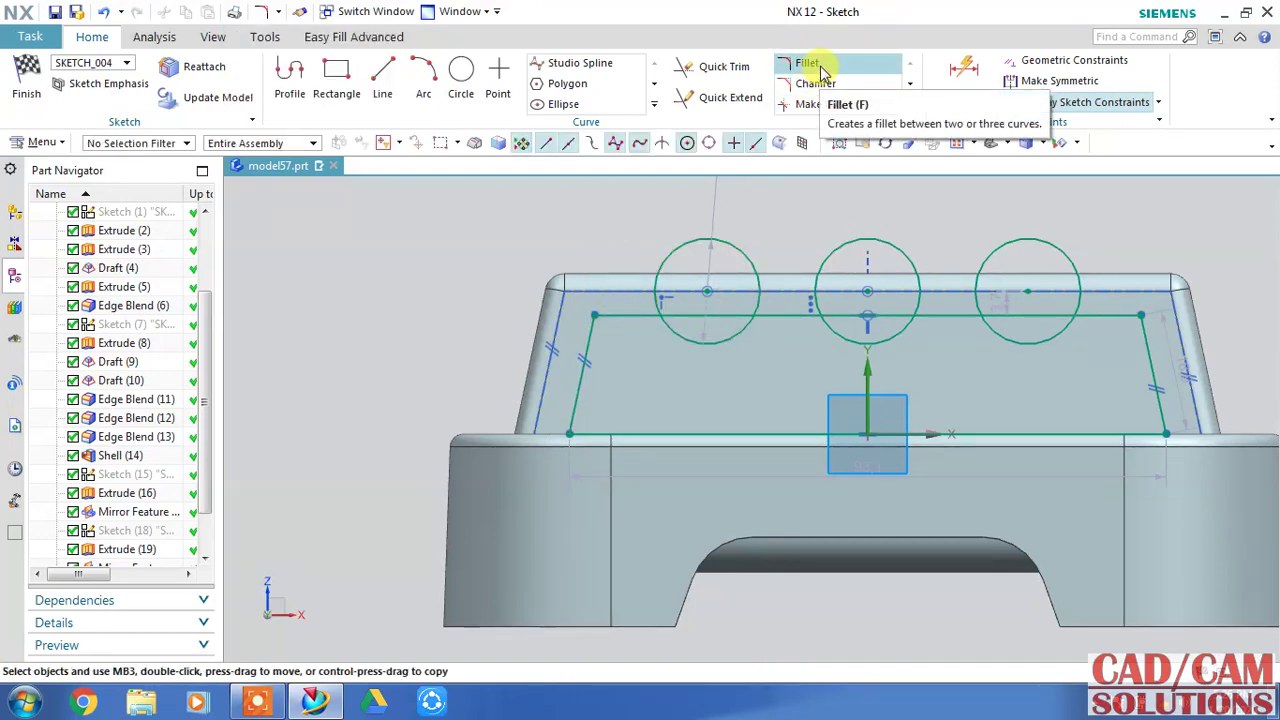
pyautogui.click(808, 66)
pyautogui.click(757, 322)
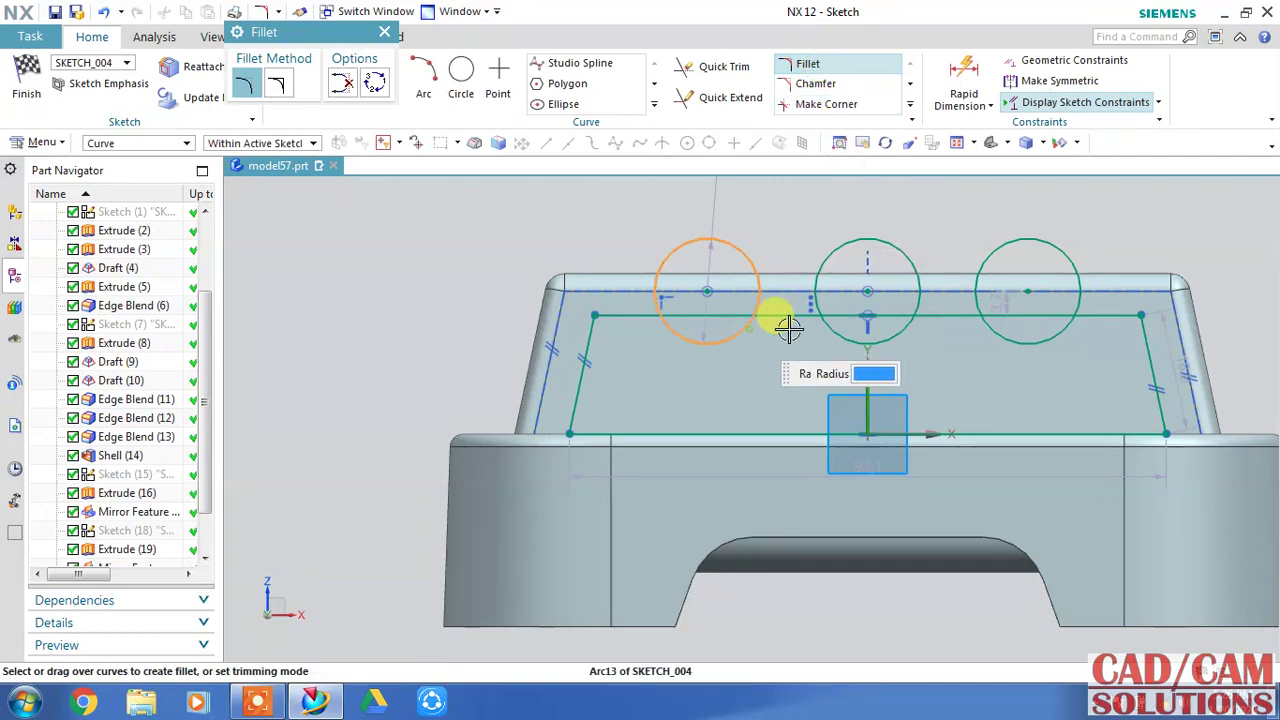
pyautogui.click(818, 328)
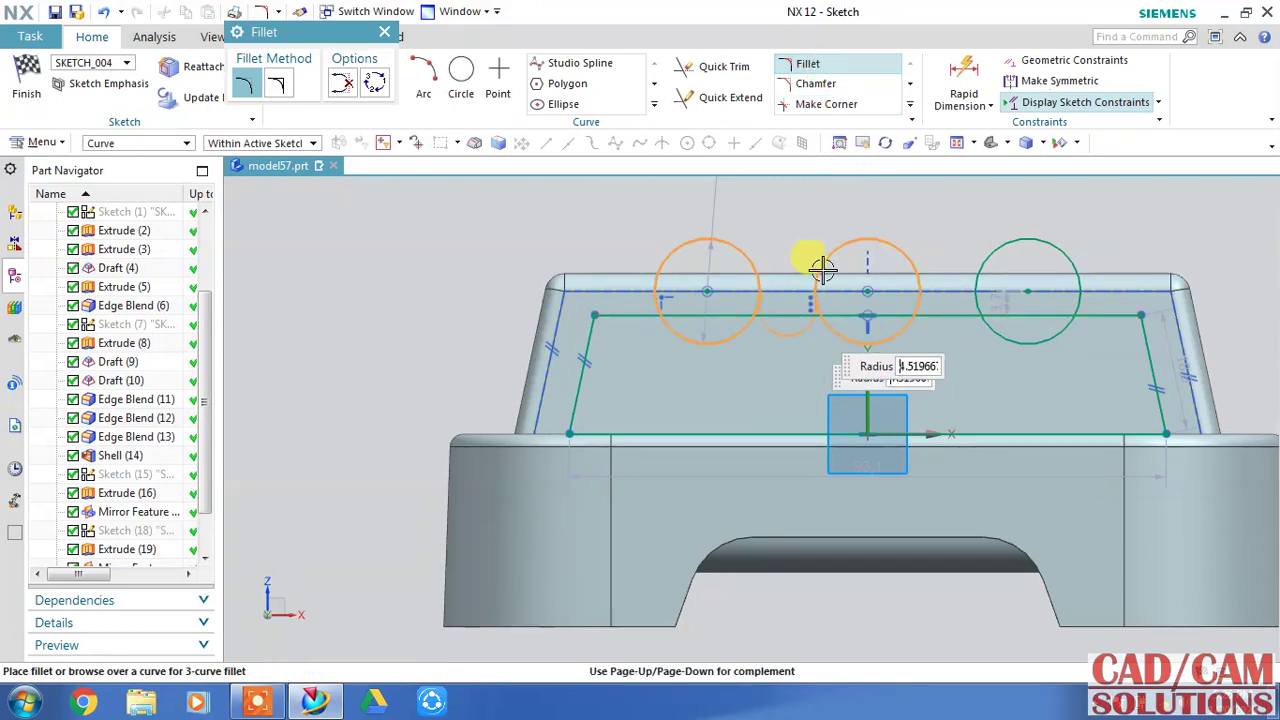
pyautogui.click(808, 66)
pyautogui.click(808, 66)
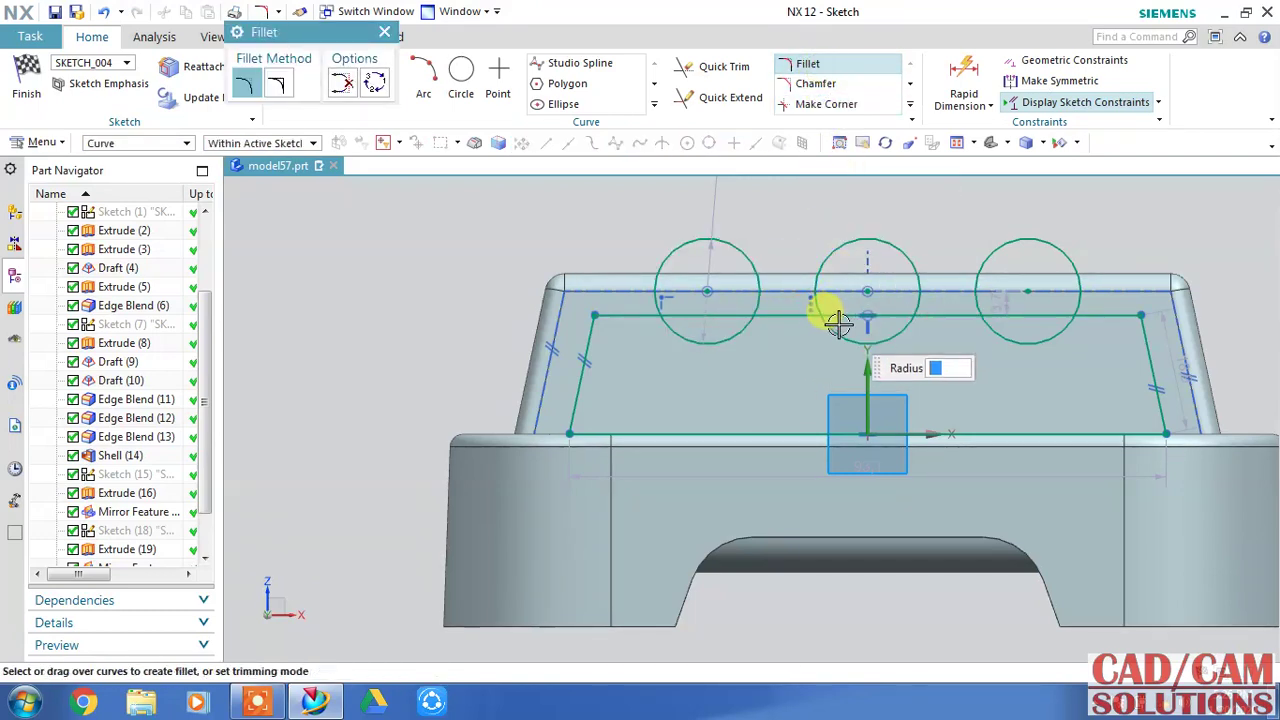
pyautogui.click(749, 320)
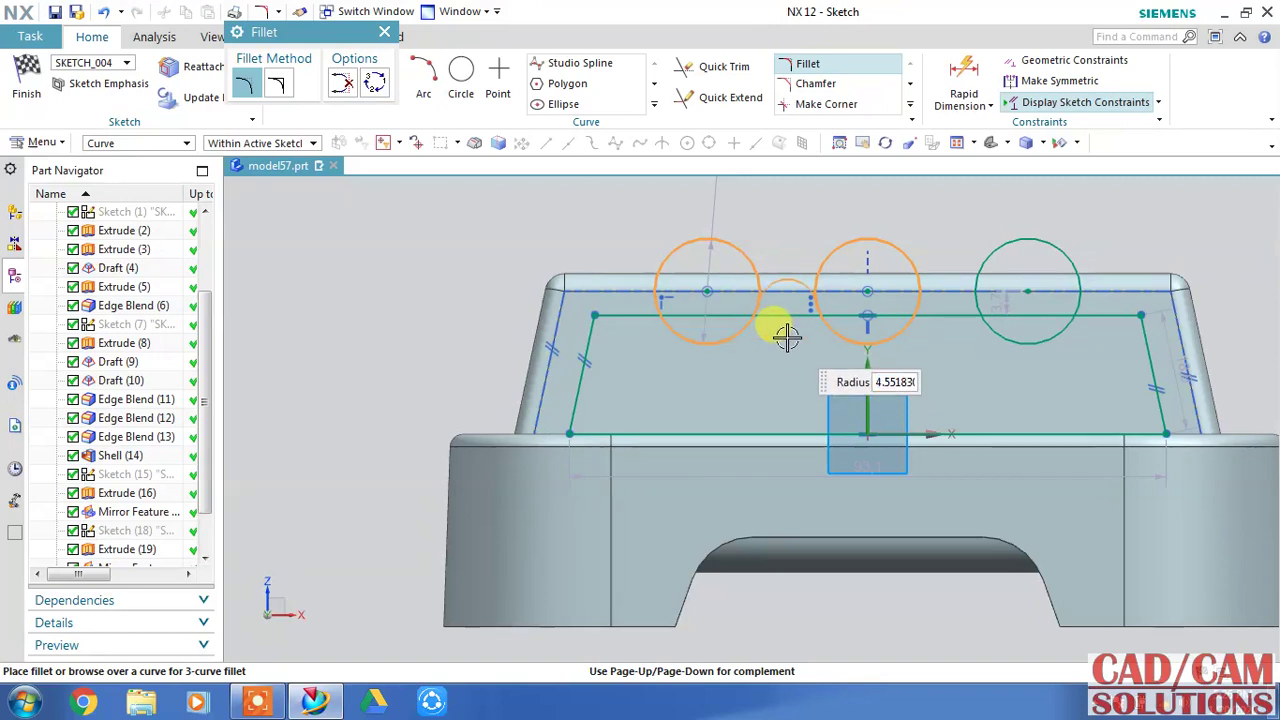
pyautogui.click(628, 296)
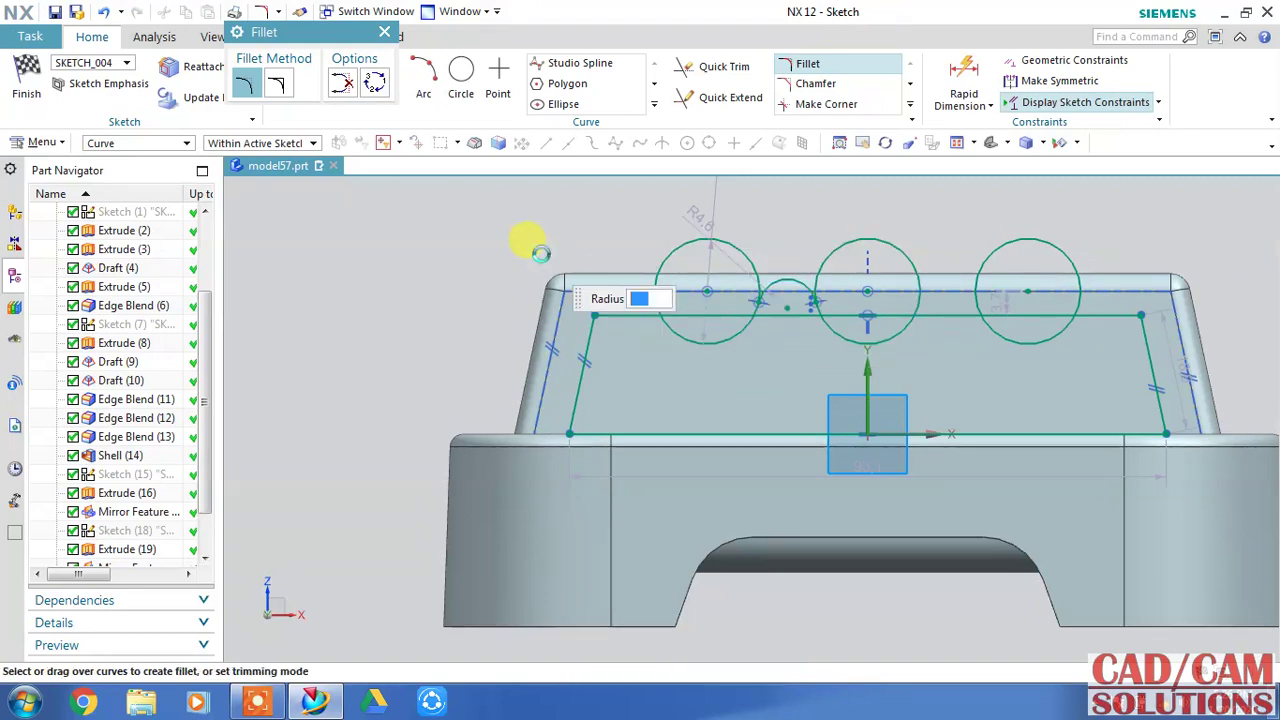
pyautogui.press('Escape')
# Make the new fillet arc tangent to the sketch's top line.
pyautogui.scroll(2, 784, 272)
pyautogui.scroll(2, 794, 277)
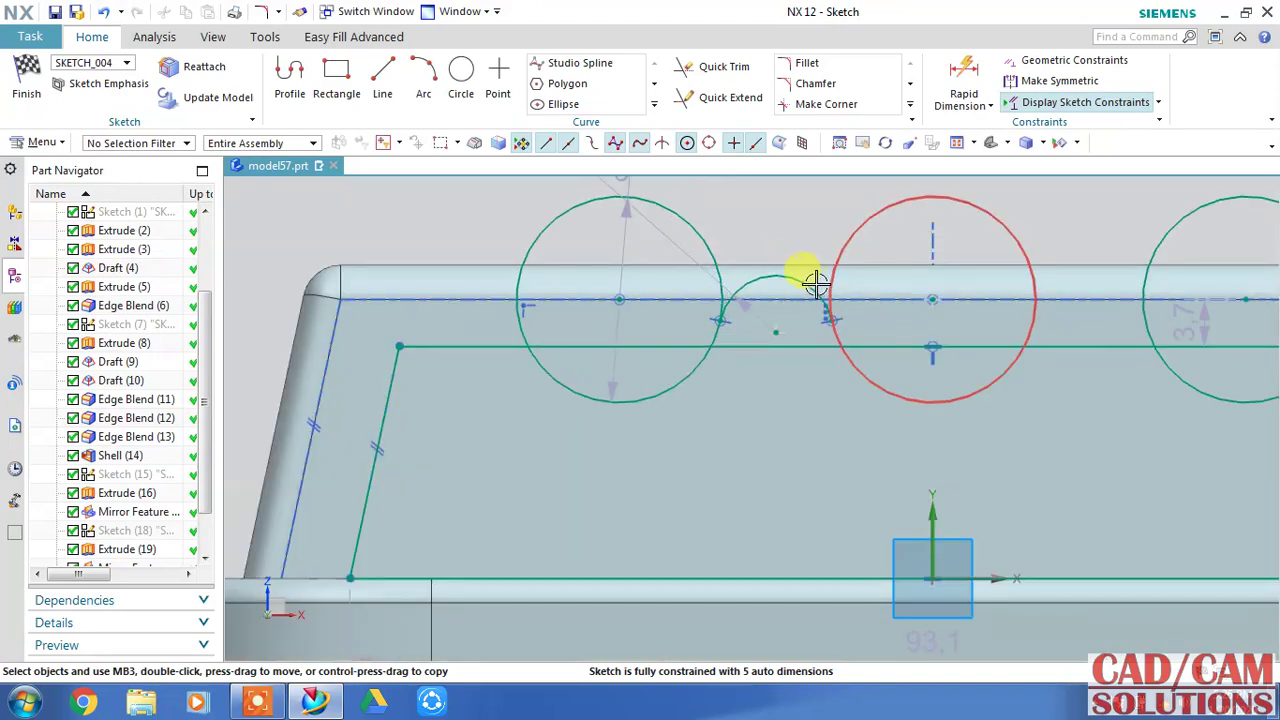
pyautogui.click(804, 279)
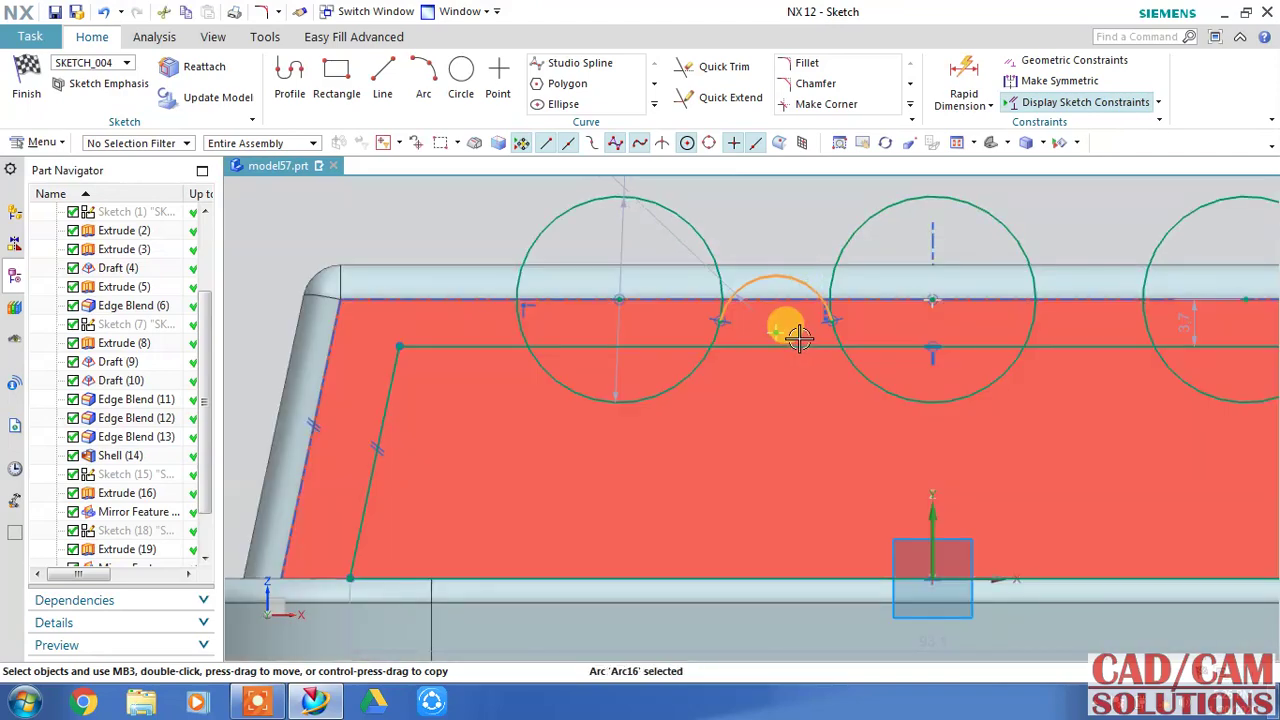
pyautogui.click(801, 346)
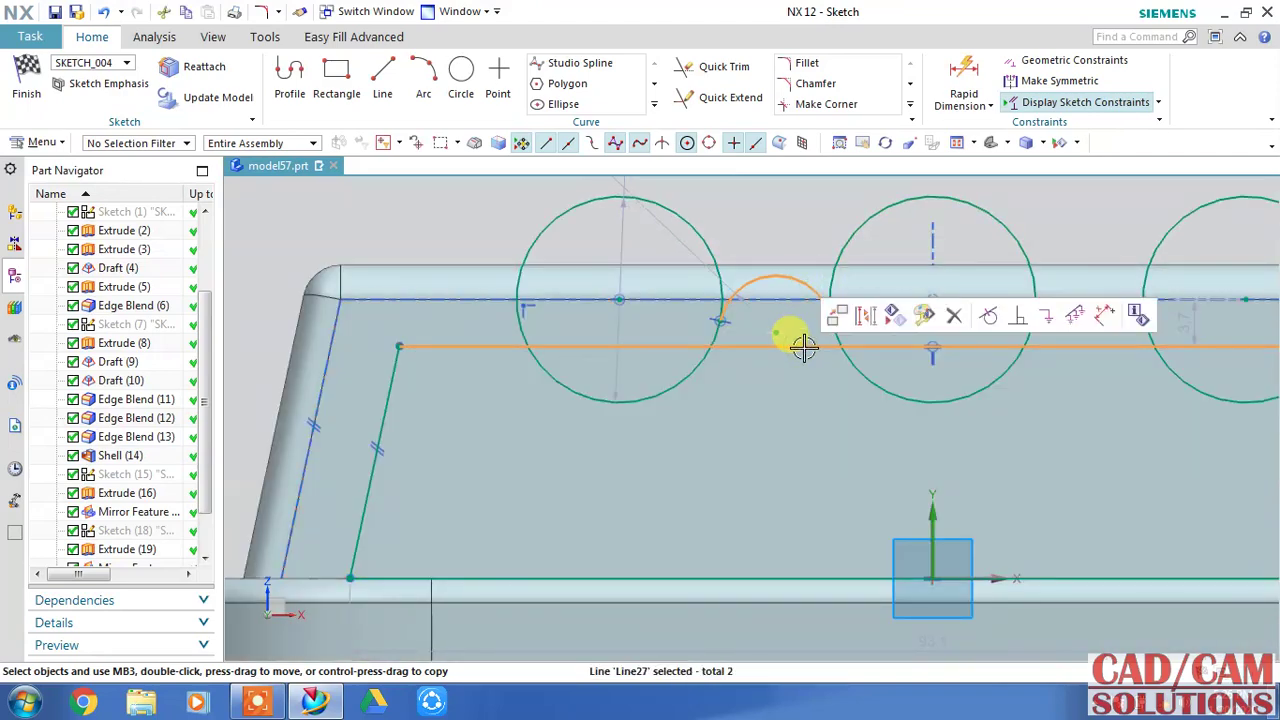
pyautogui.click(991, 316)
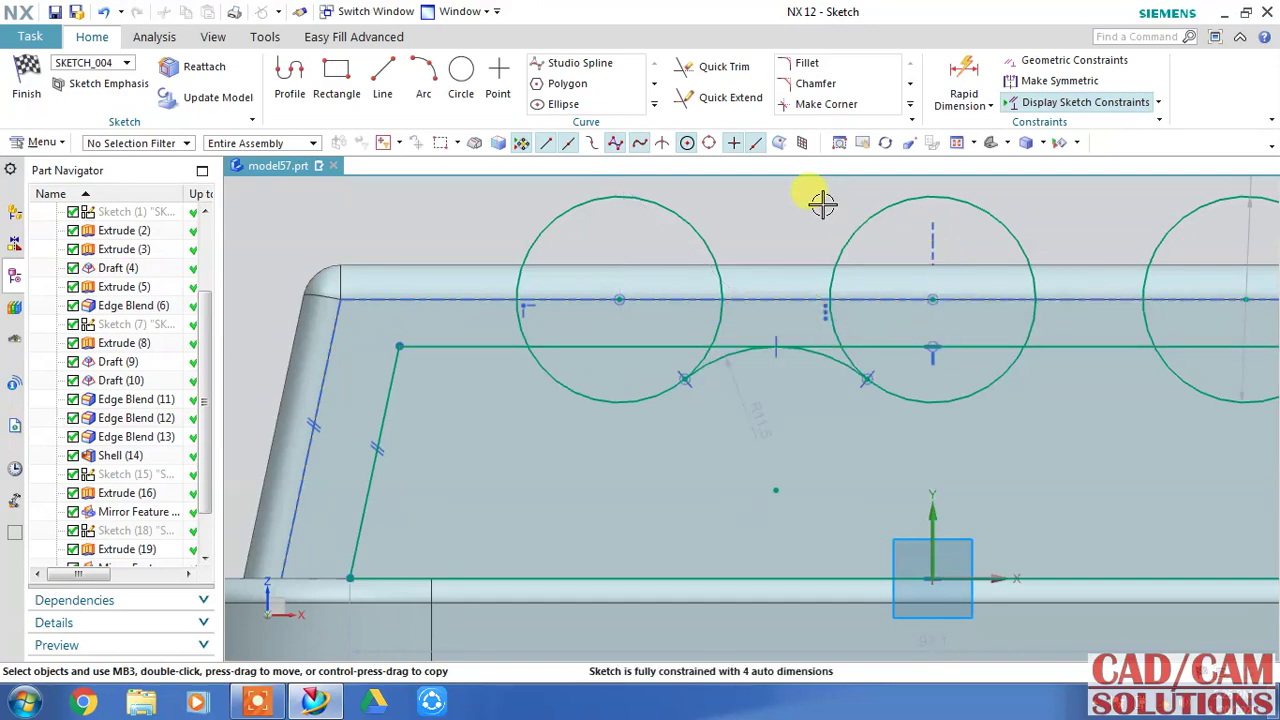
pyautogui.scroll(-2, 811, 209)
pyautogui.keyDown('shift'); pyautogui.moveTo(819, 200); pyautogui.dragTo(617, 226, button='middle'); pyautogui.keyUp('shift')
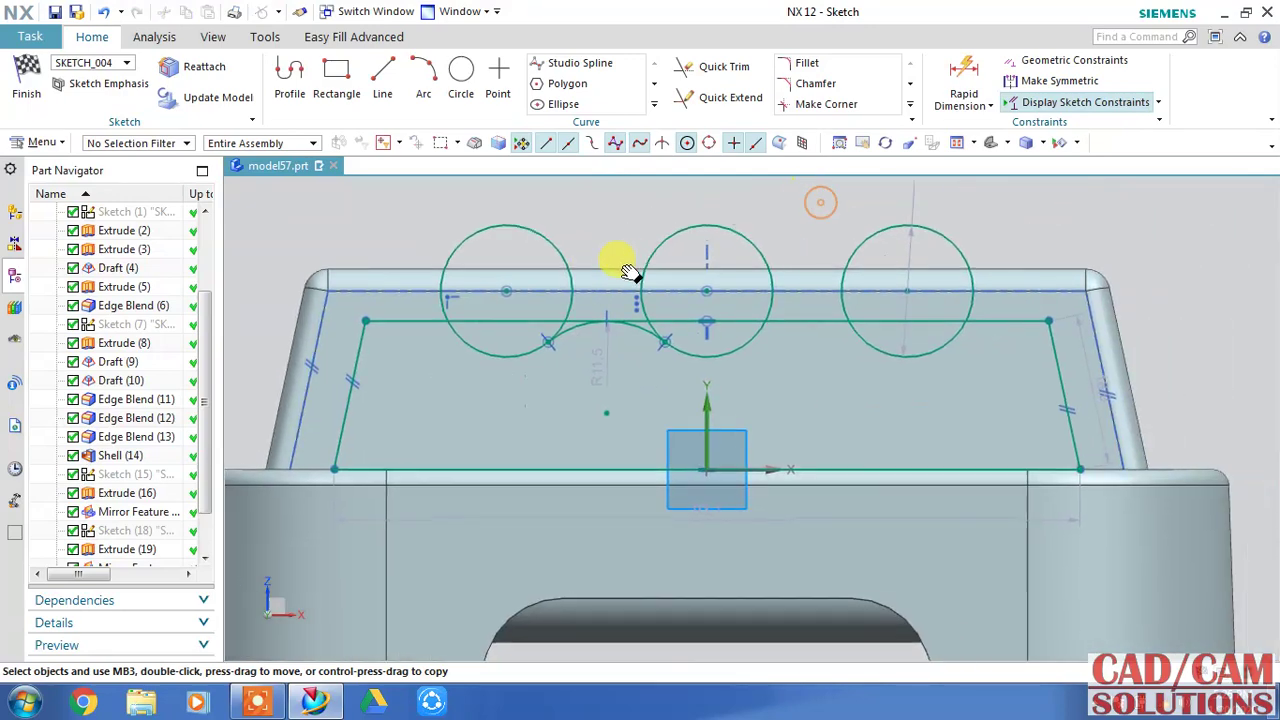
# Join the middle and right circles with a fillet arc.
pyautogui.click(806, 63)
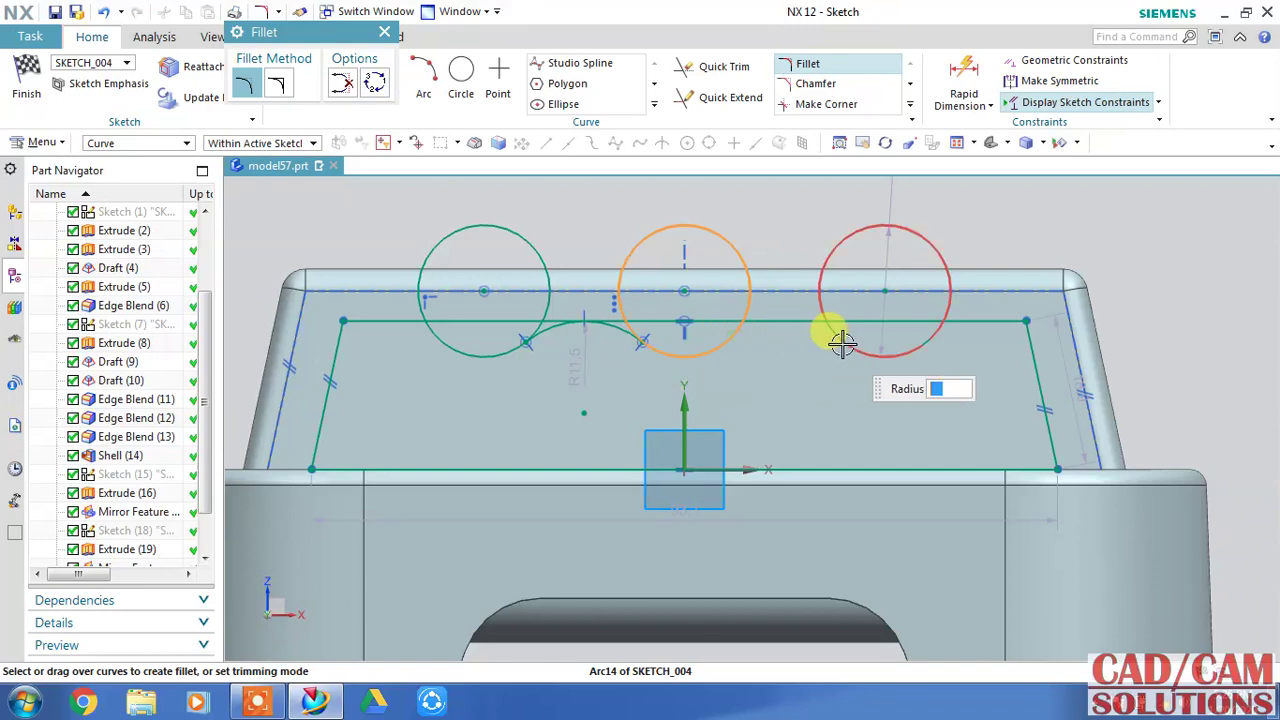
pyautogui.click(806, 65)
pyautogui.click(806, 65)
pyautogui.click(834, 340)
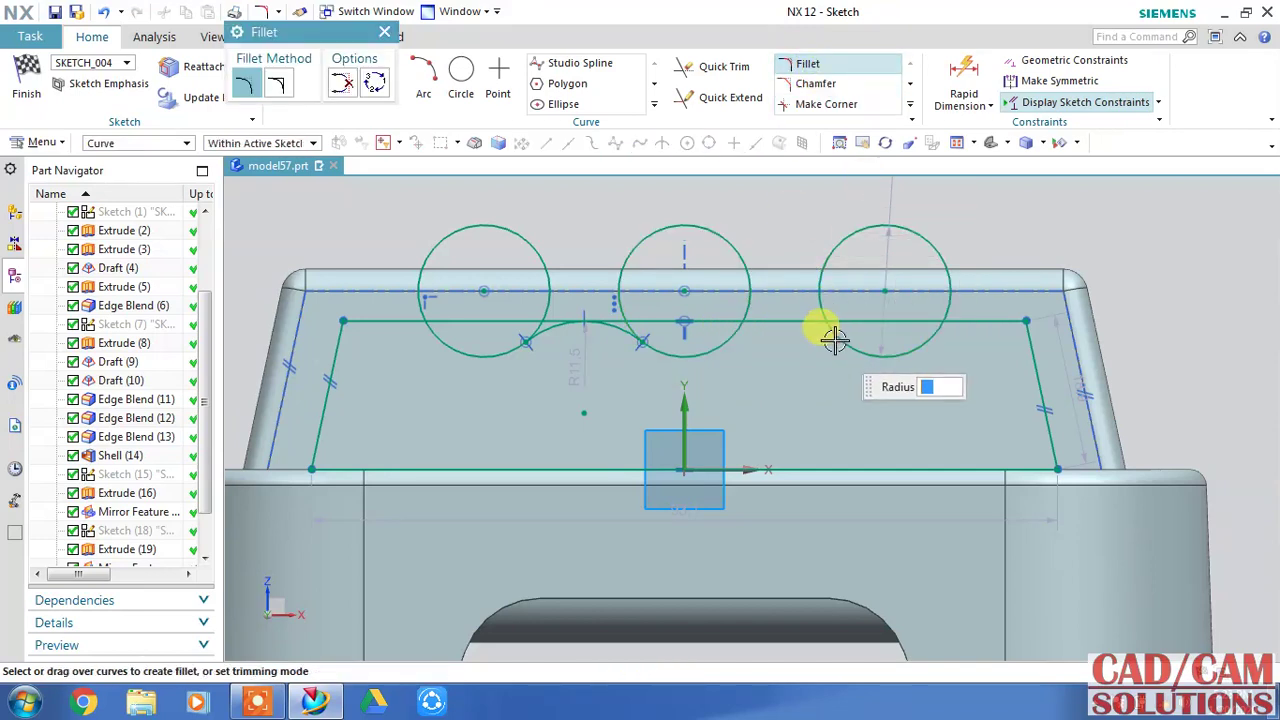
pyautogui.click(738, 340)
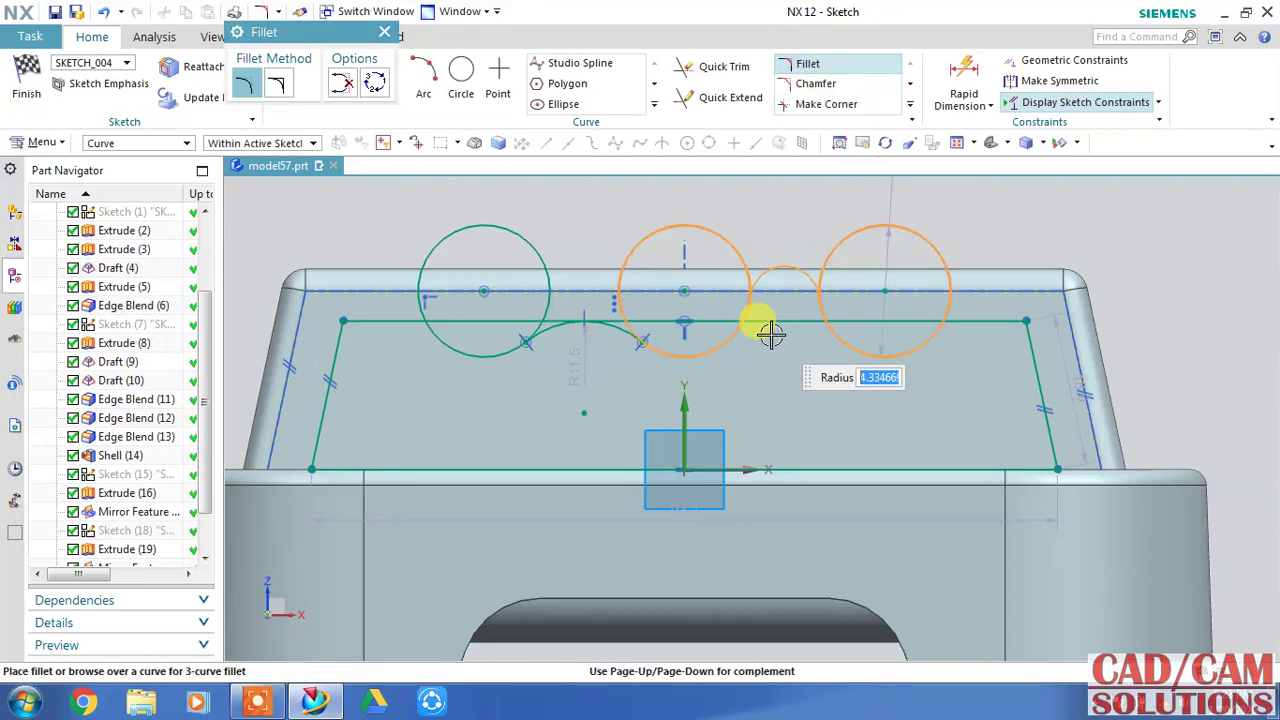
pyautogui.click(778, 205)
pyautogui.middleClick(791, 250)
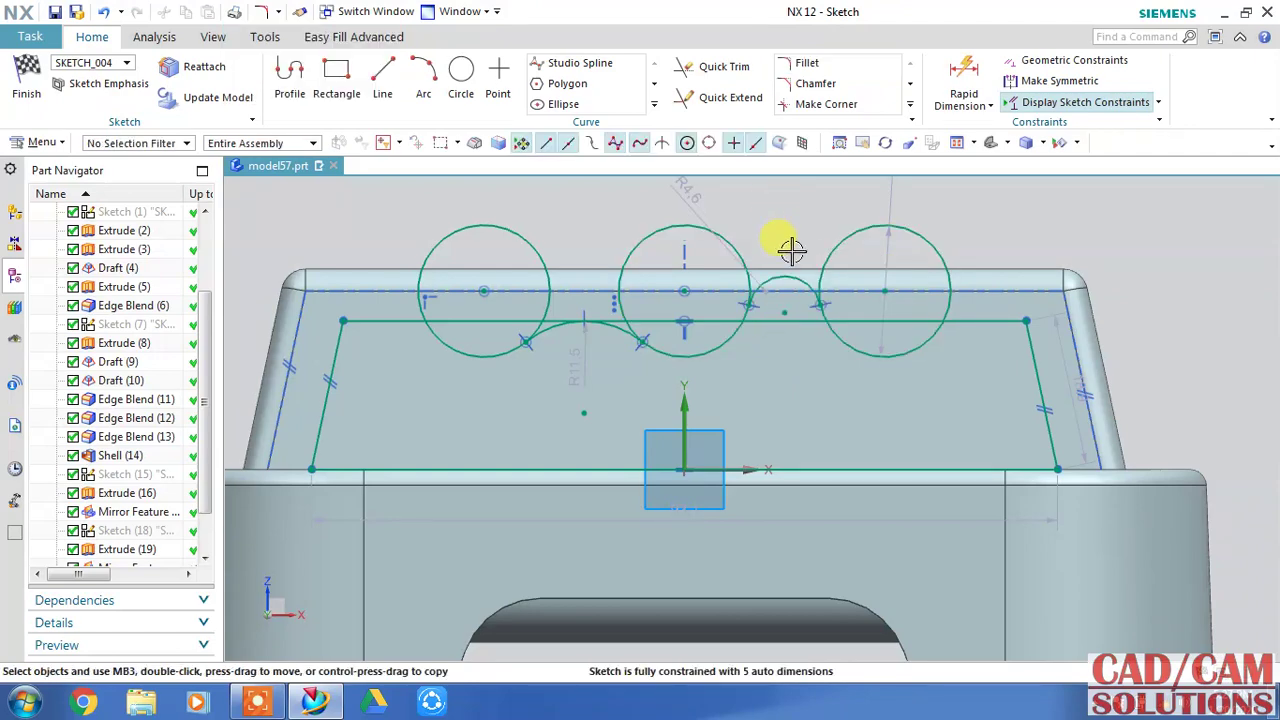
# Constrain the right fillet arc to the long top line.
pyautogui.click(782, 289)
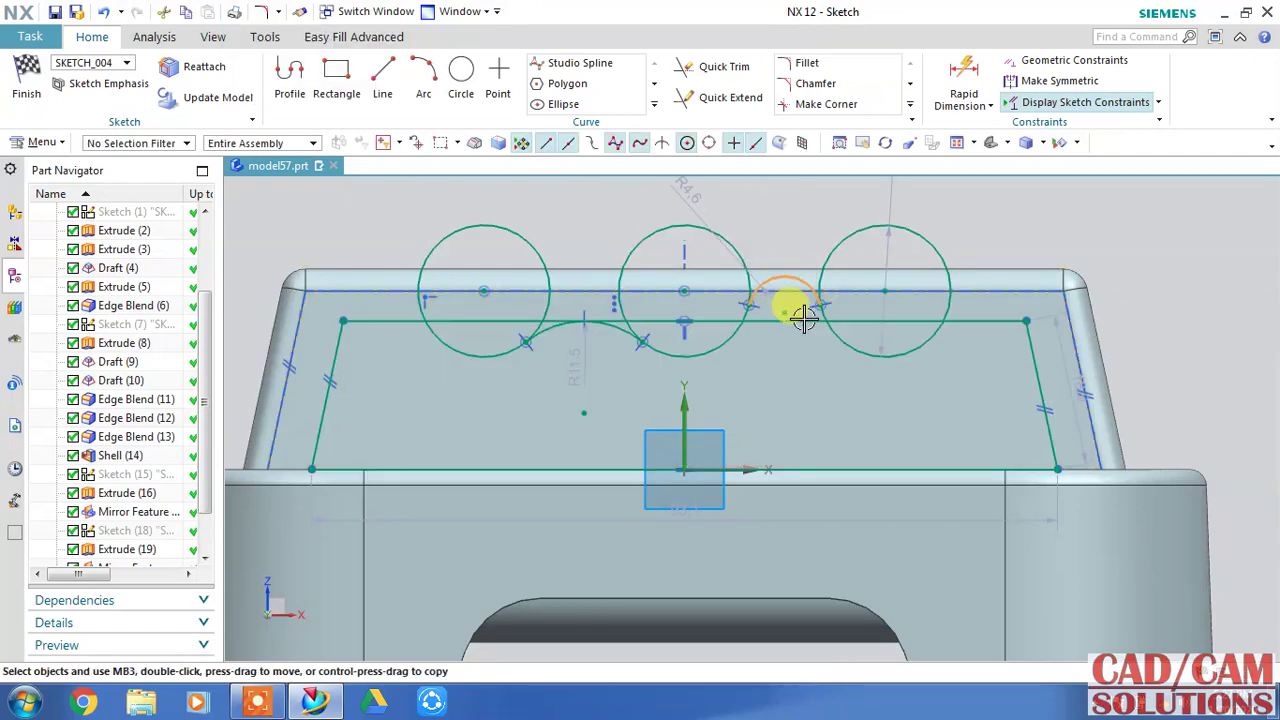
pyautogui.click(795, 320)
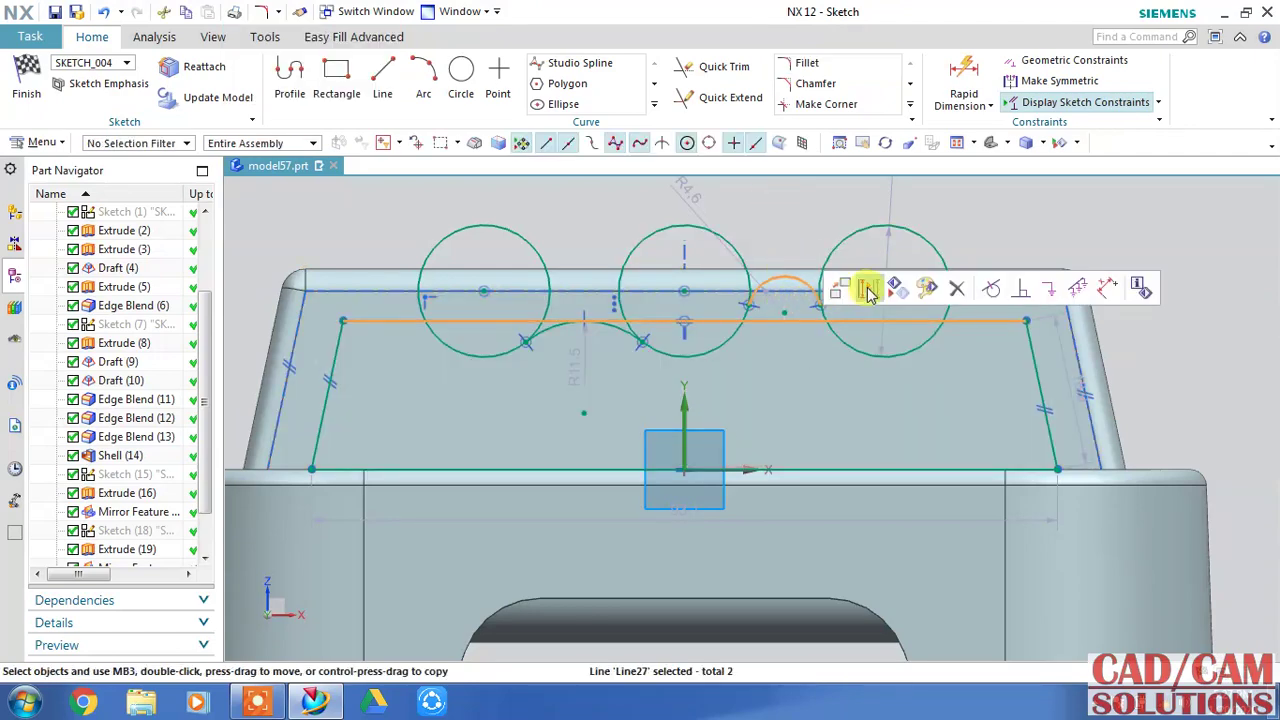
pyautogui.click(991, 289)
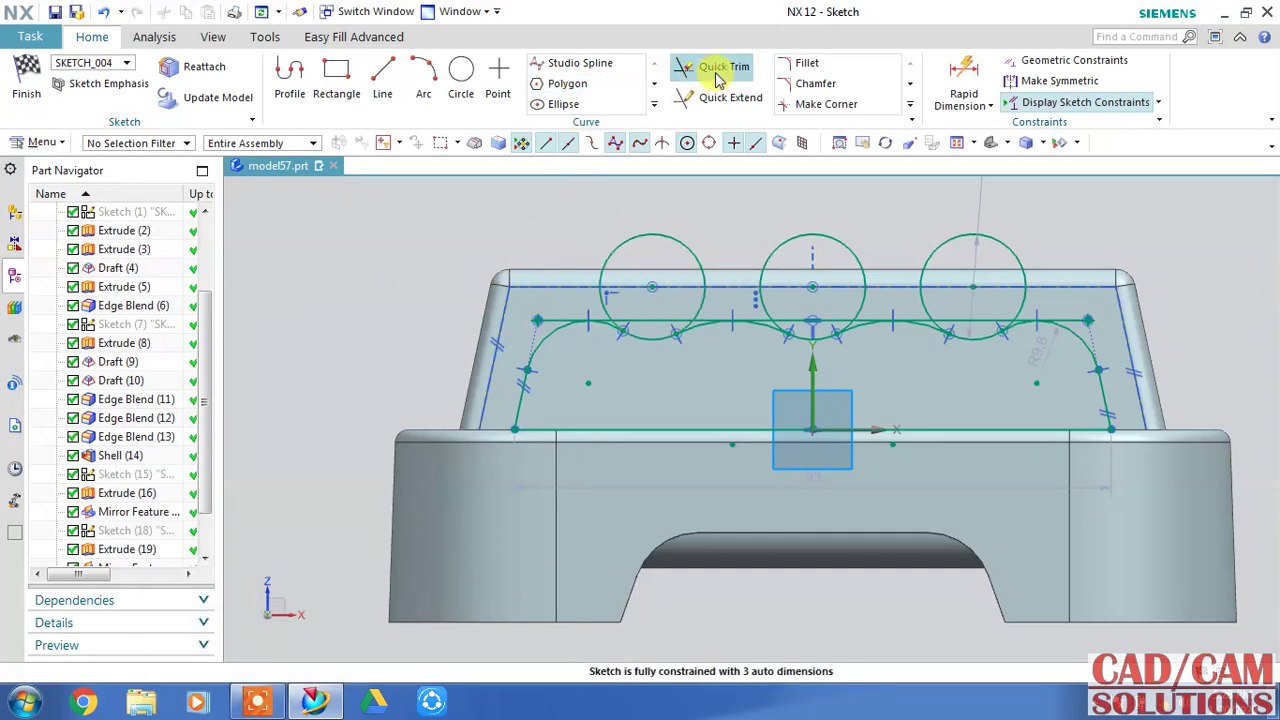
# Convert the top line to reference geometry and set the bottom width to 93 mm.
pyautogui.rightClick(660, 318)
pyautogui.click(729, 348)
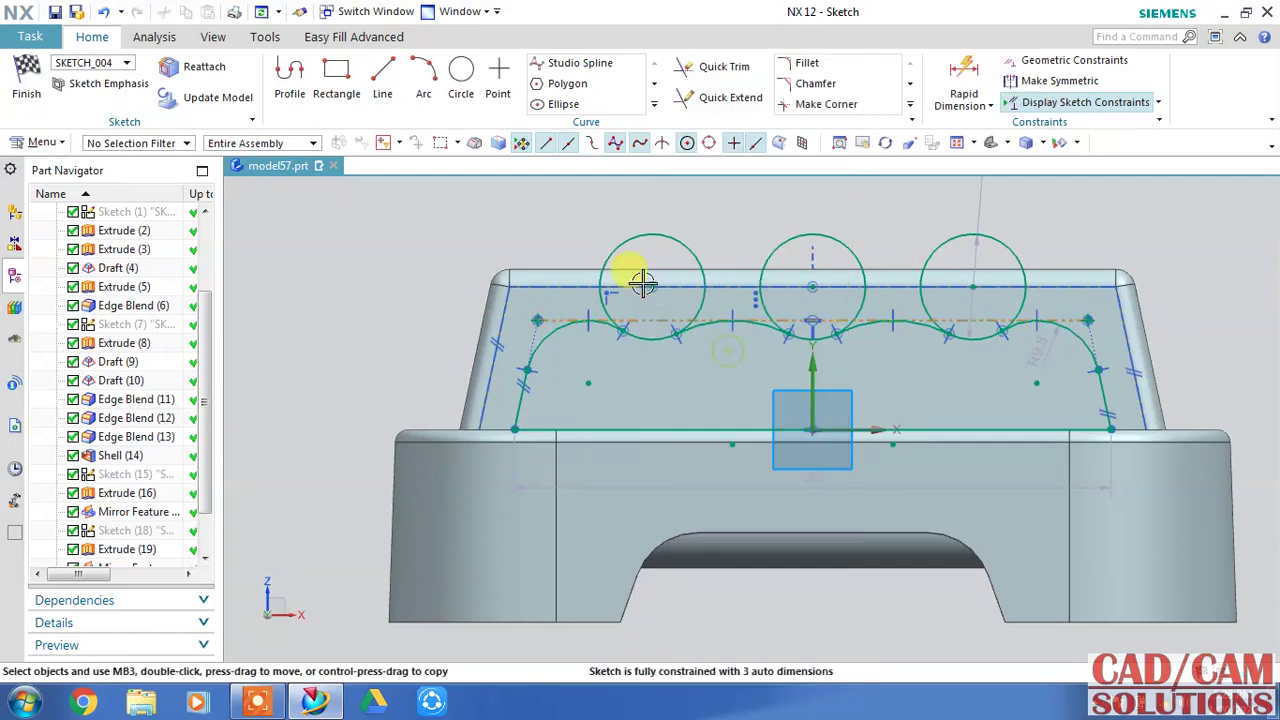
pyautogui.doubleClick(817, 484)
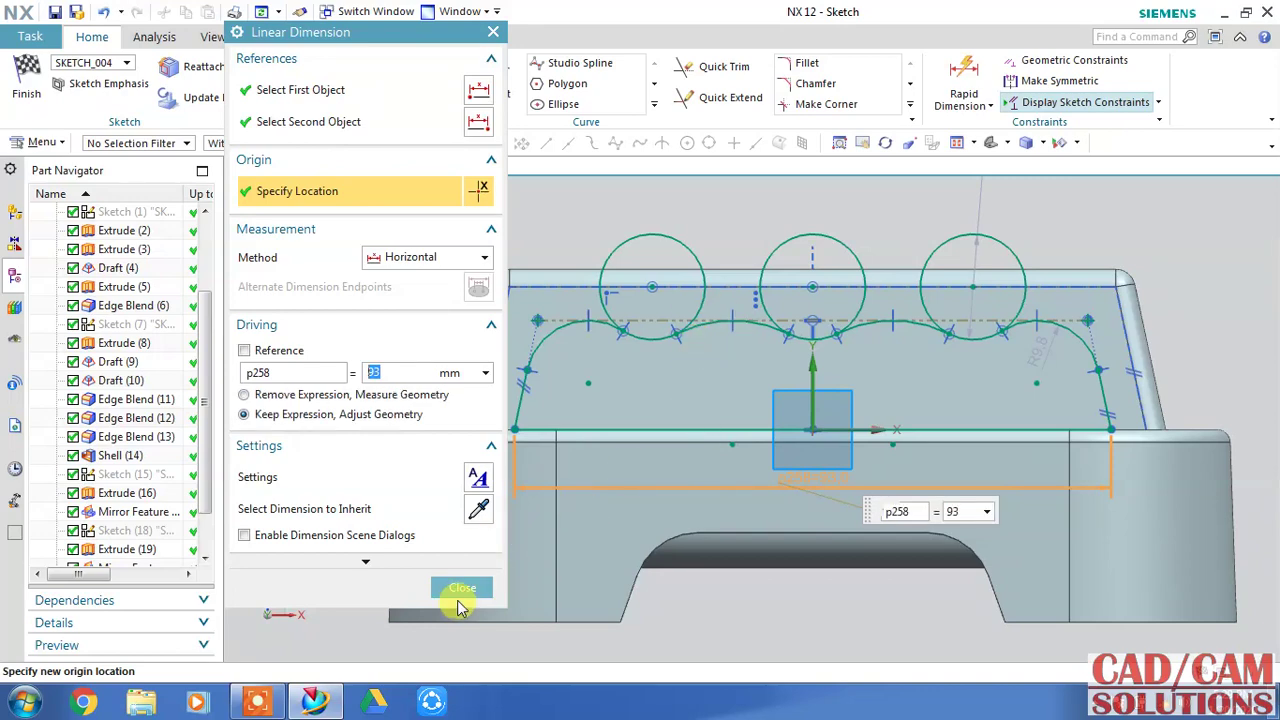
pyautogui.click(458, 596)
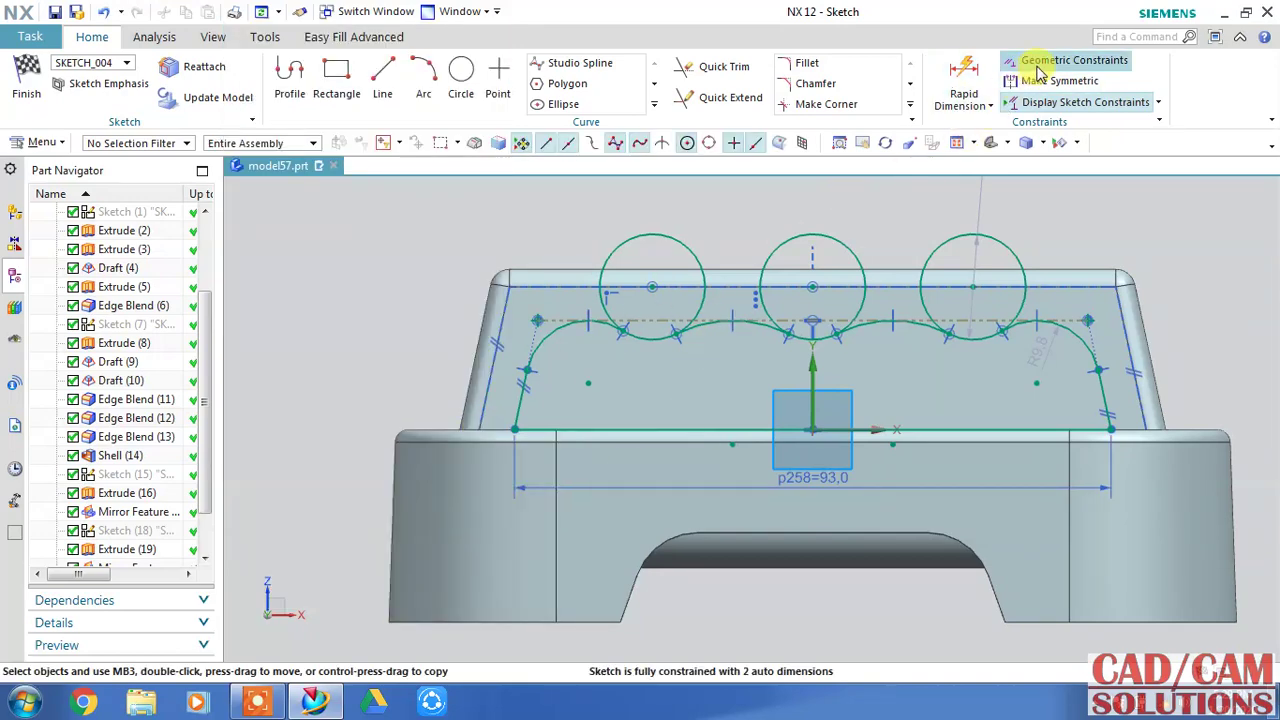
# Make the left and right arcs tangent to their neighbours, then undo the last tangent.
pyautogui.click(1066, 60)
pyautogui.click(447, 128)
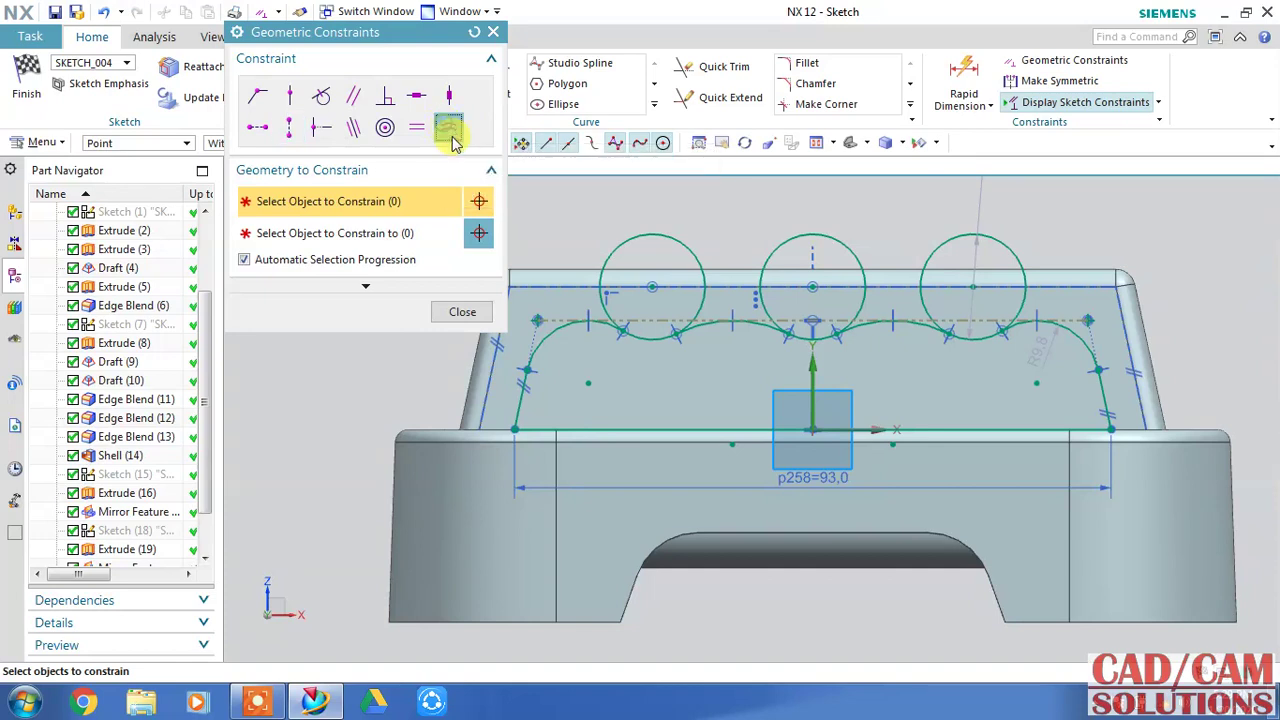
pyautogui.click(1070, 337)
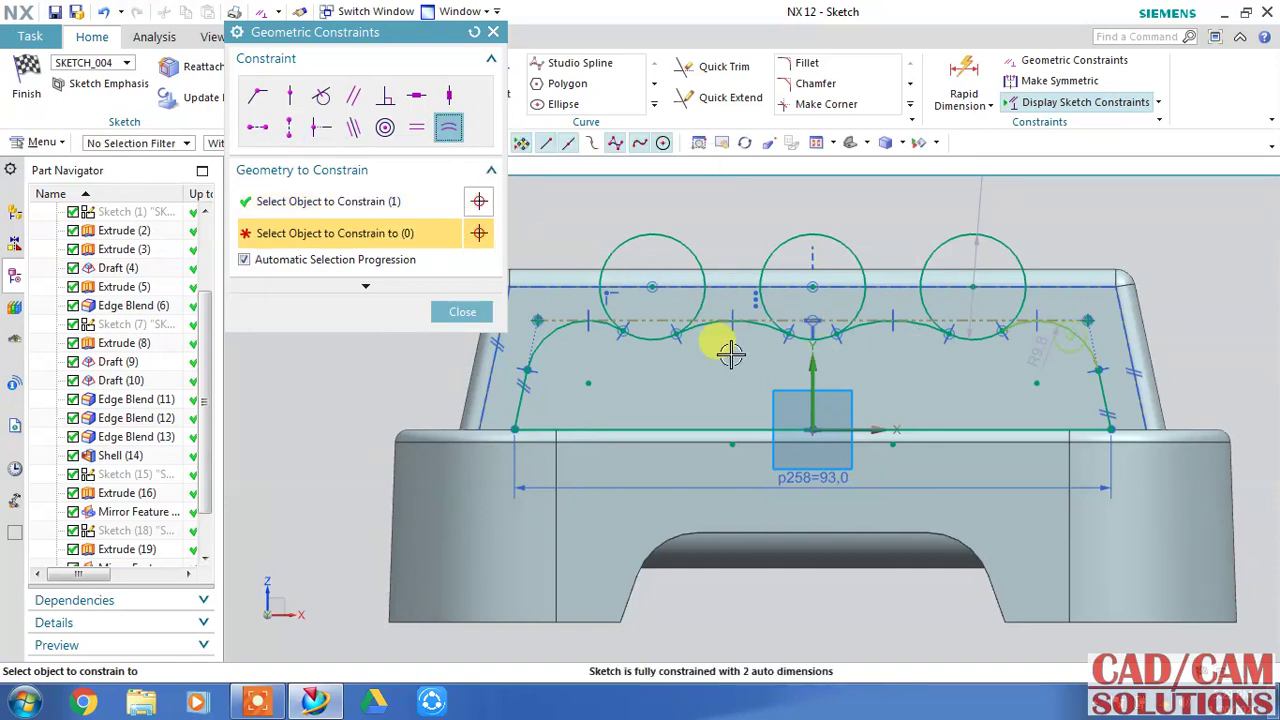
pyautogui.click(555, 333)
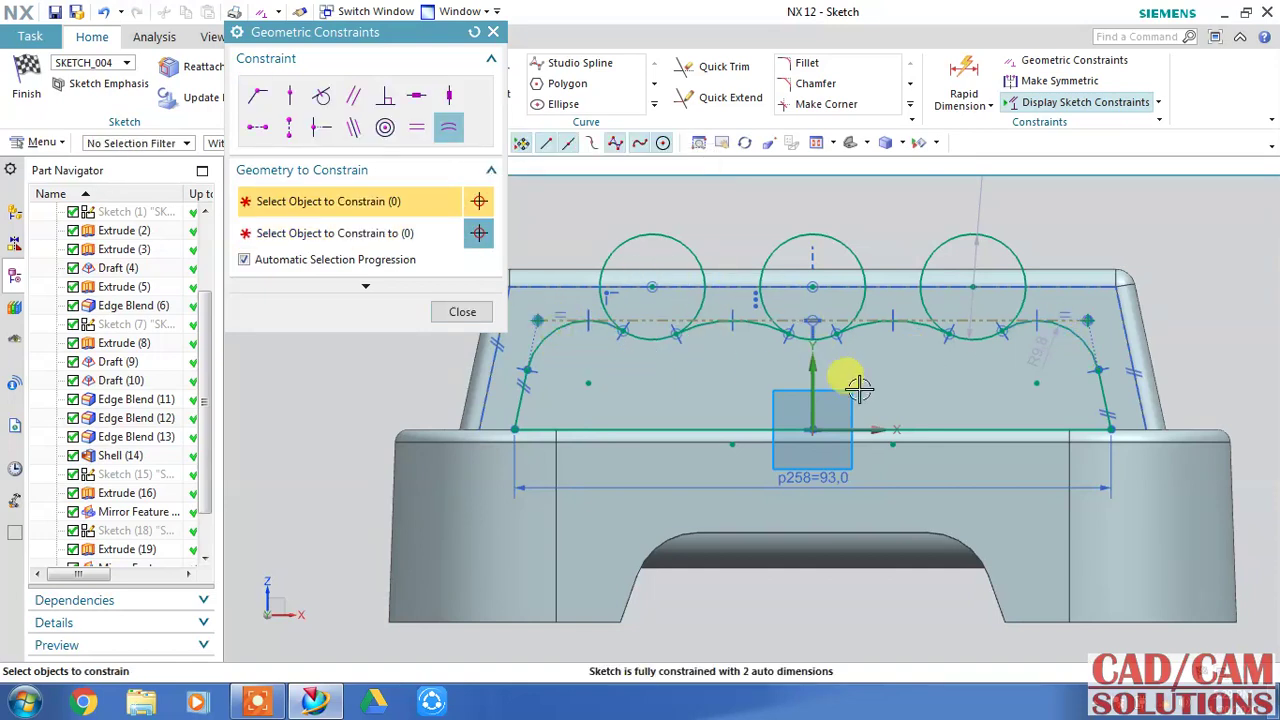
pyautogui.click(1068, 330)
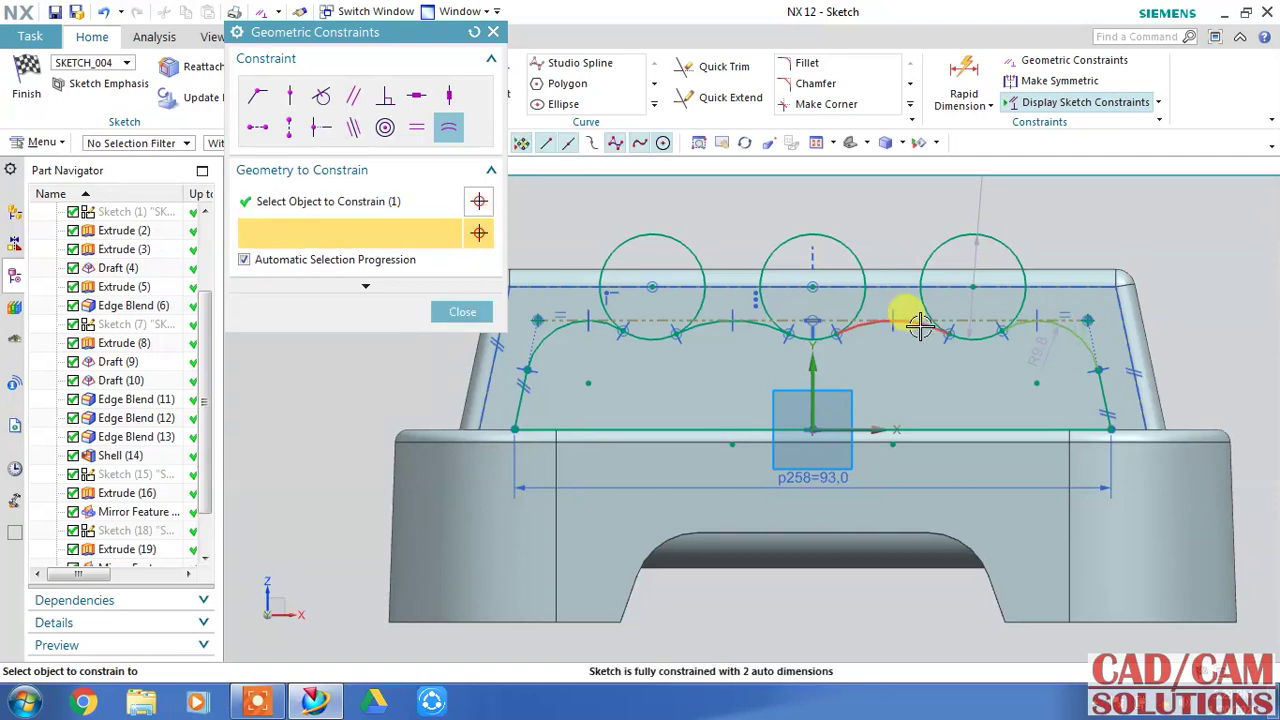
pyautogui.click(918, 325)
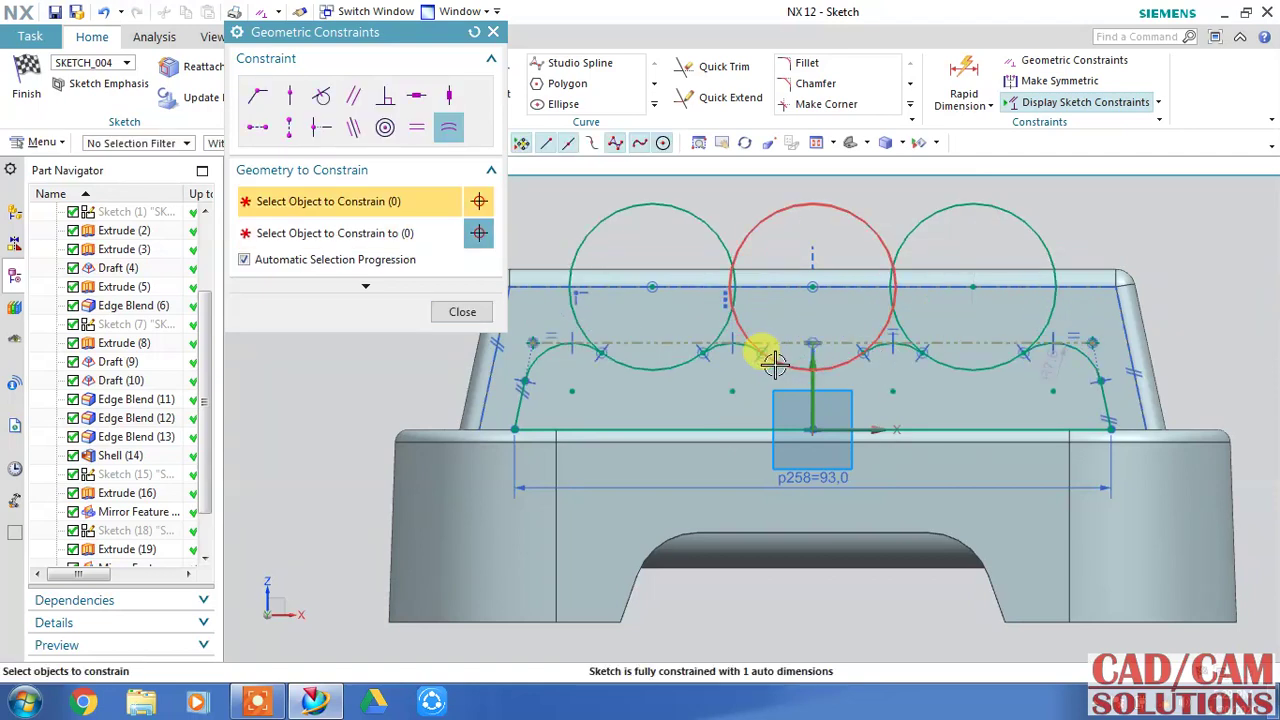
pyautogui.click(462, 311)
pyautogui.click(103, 12)
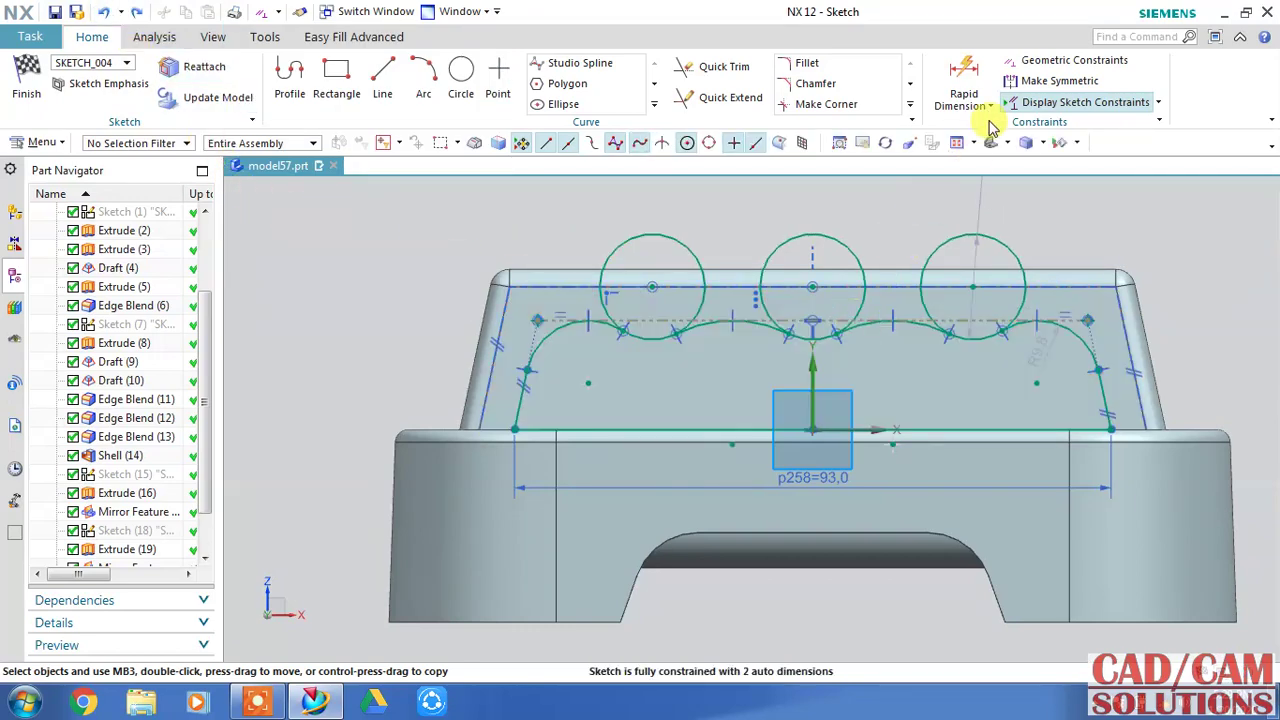
# Quick Trim the upper circle arcs and small arc segments off the wavy profile.
pyautogui.click(706, 66)
pyautogui.click(695, 218)
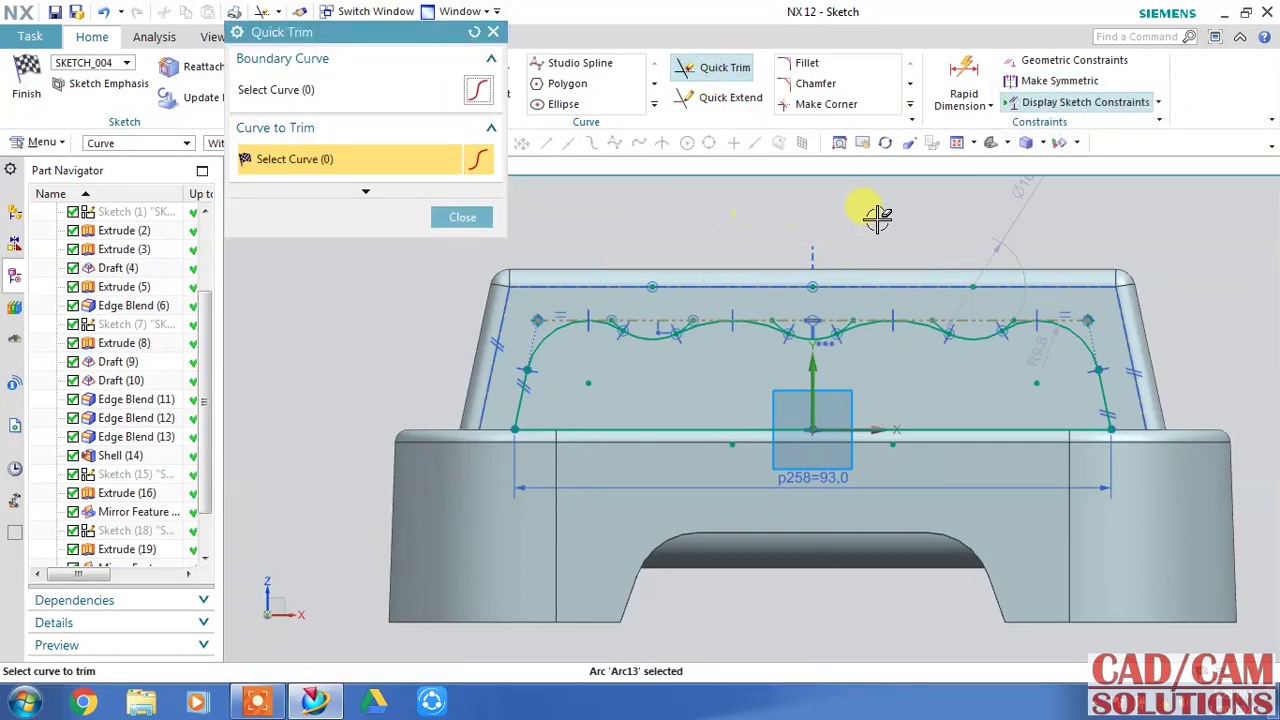
pyautogui.scroll(2, 963, 285)
pyautogui.scroll(2, 946, 323)
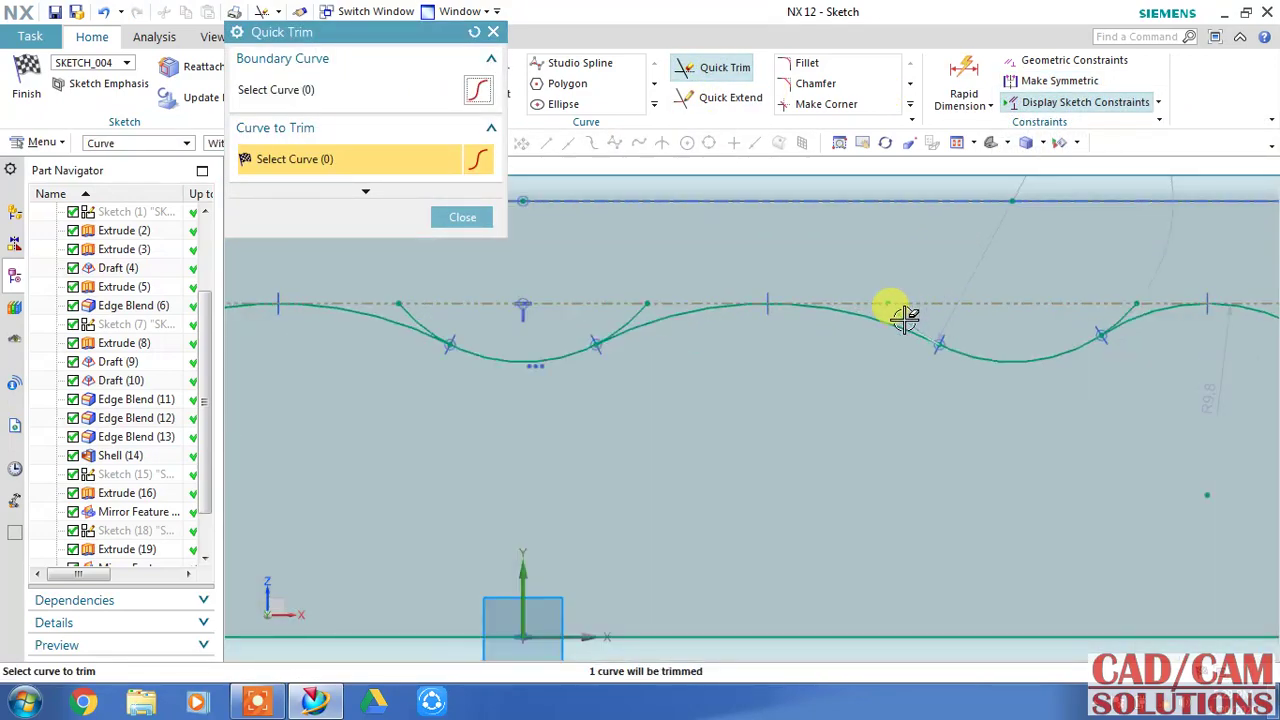
pyautogui.click(1122, 302)
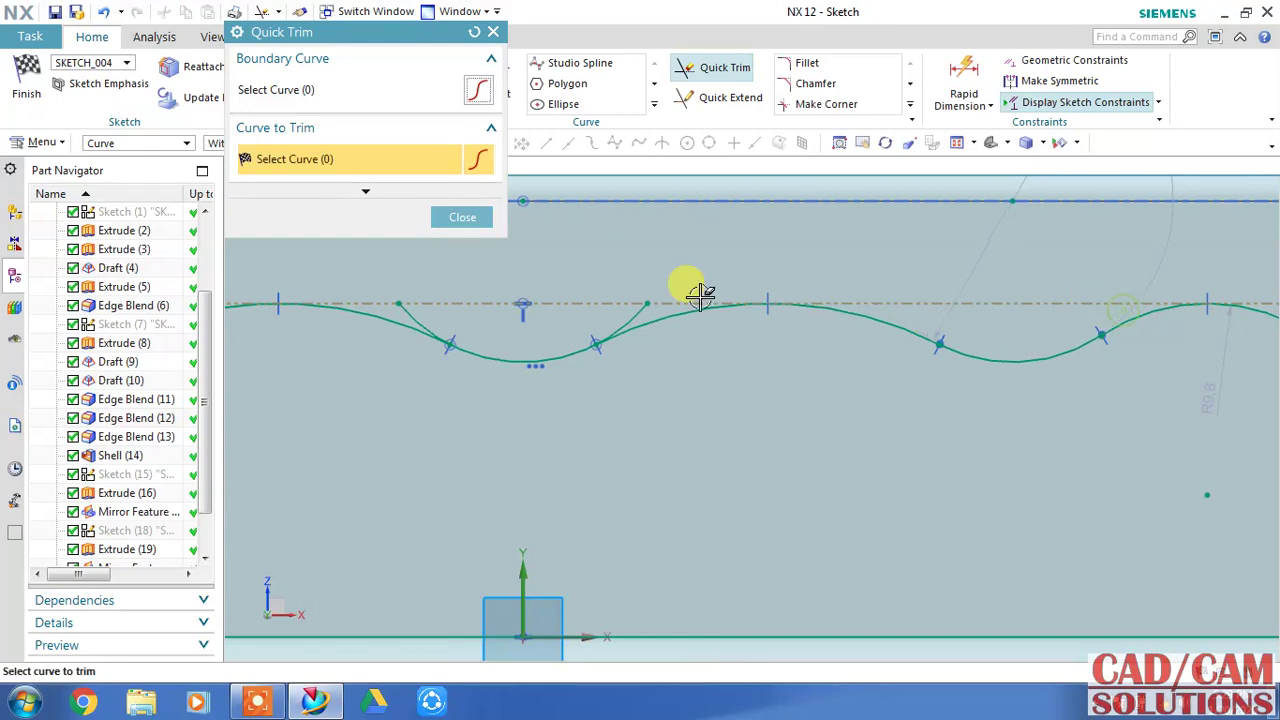
pyautogui.click(625, 311)
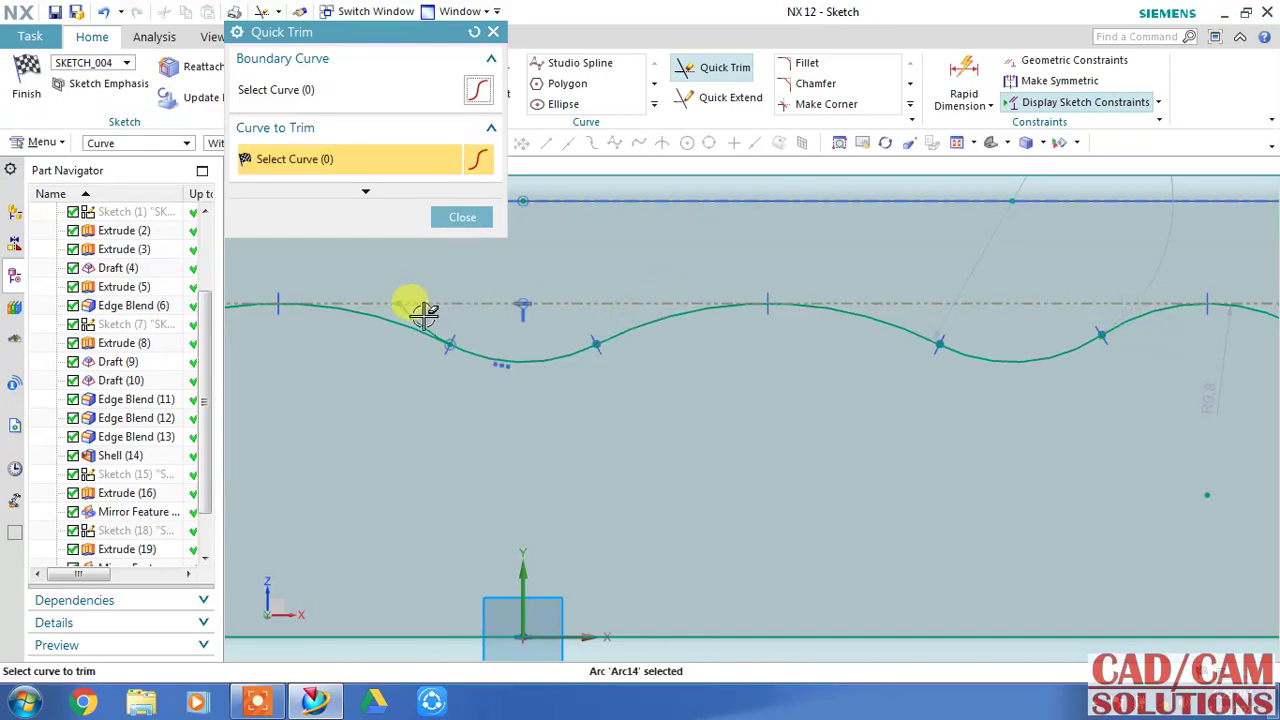
pyautogui.click(423, 312)
# Trim the last curve segment near the left end and finish SKETCH_004.
pyautogui.scroll(-2, 666, 340)
pyautogui.scroll(-2, 680, 363)
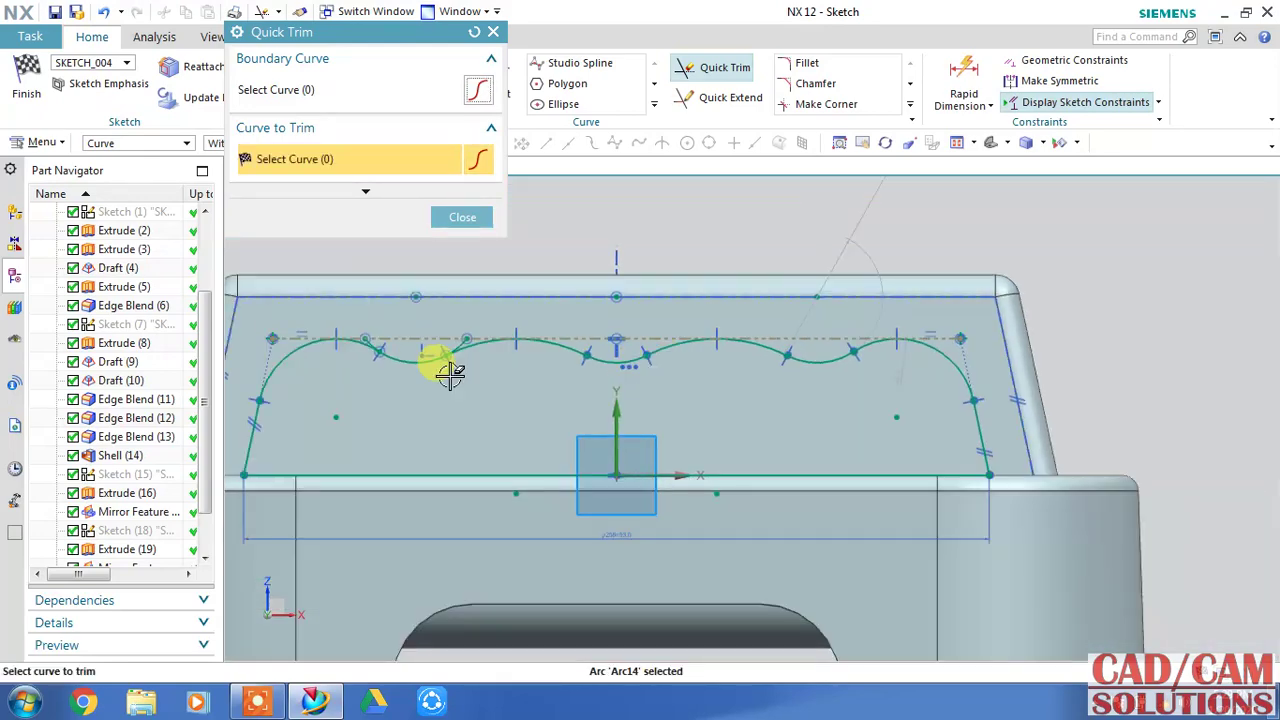
pyautogui.scroll(5, 443, 333)
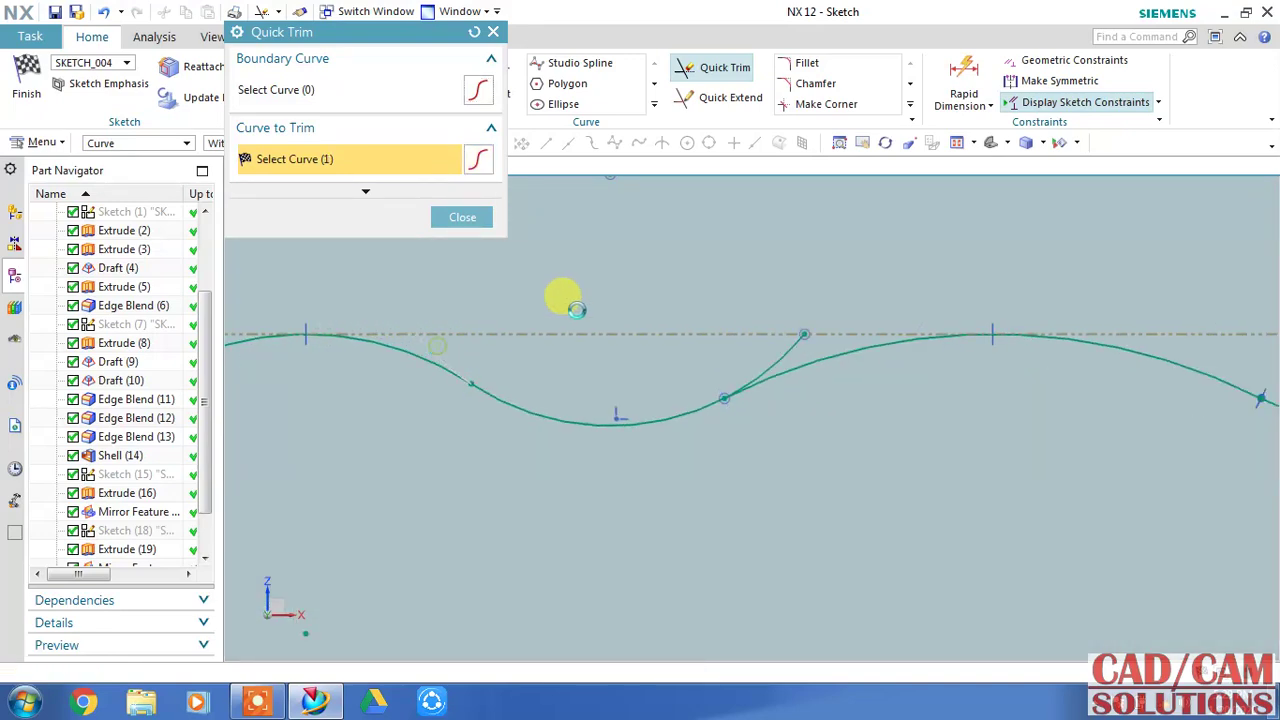
pyautogui.scroll(-4, 590, 303)
pyautogui.scroll(1, 675, 325)
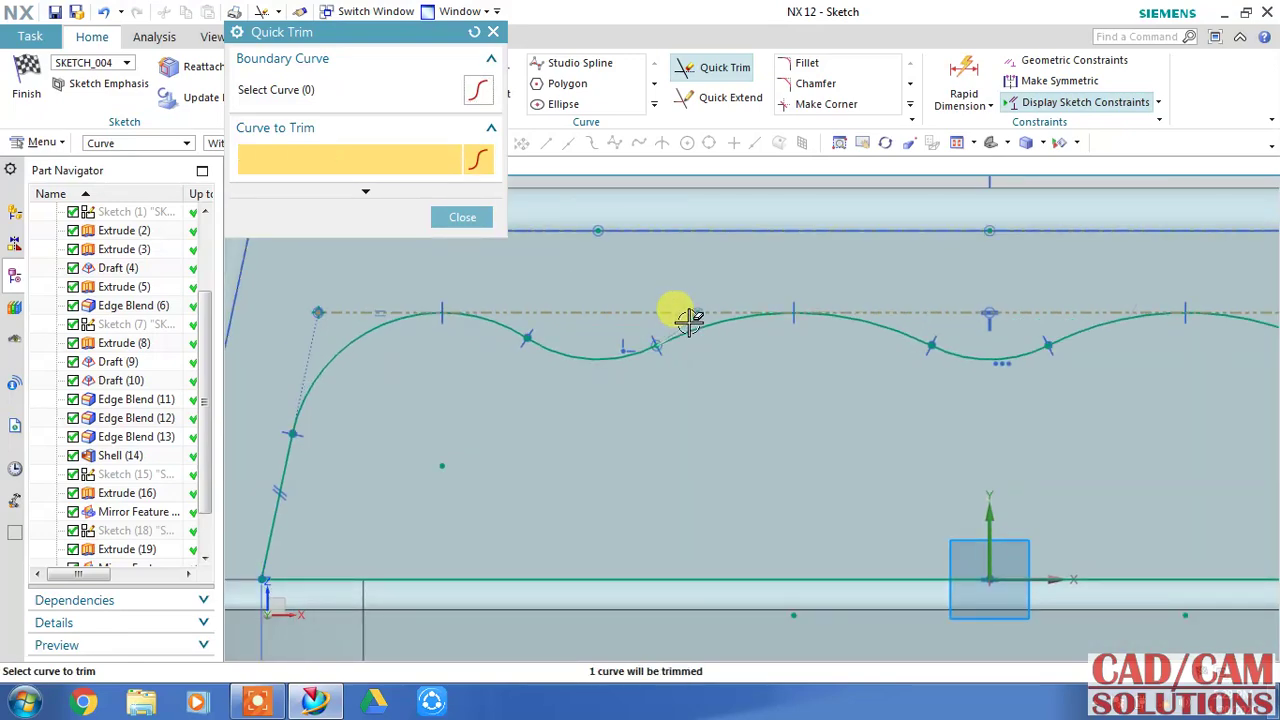
pyautogui.click(690, 320)
pyautogui.scroll(-3, 686, 286)
pyautogui.scroll(-1, 663, 294)
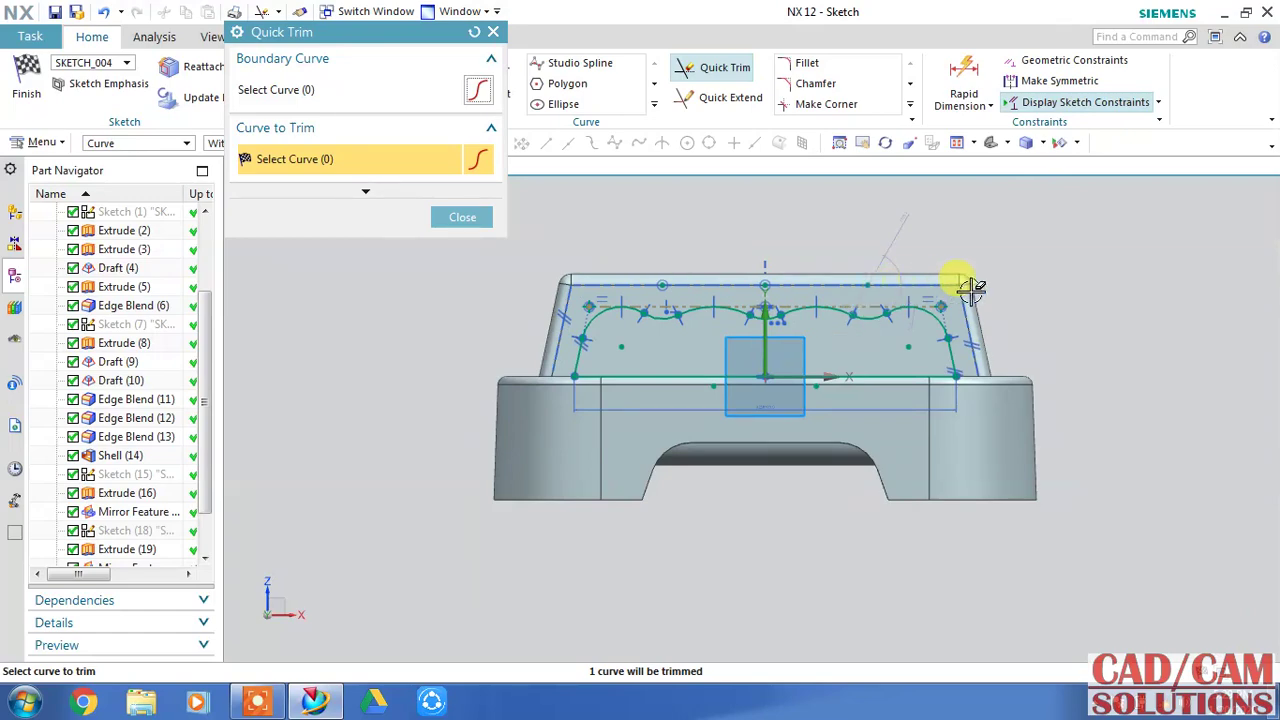
pyautogui.scroll(2, 634, 323)
pyautogui.scroll(1, 637, 323)
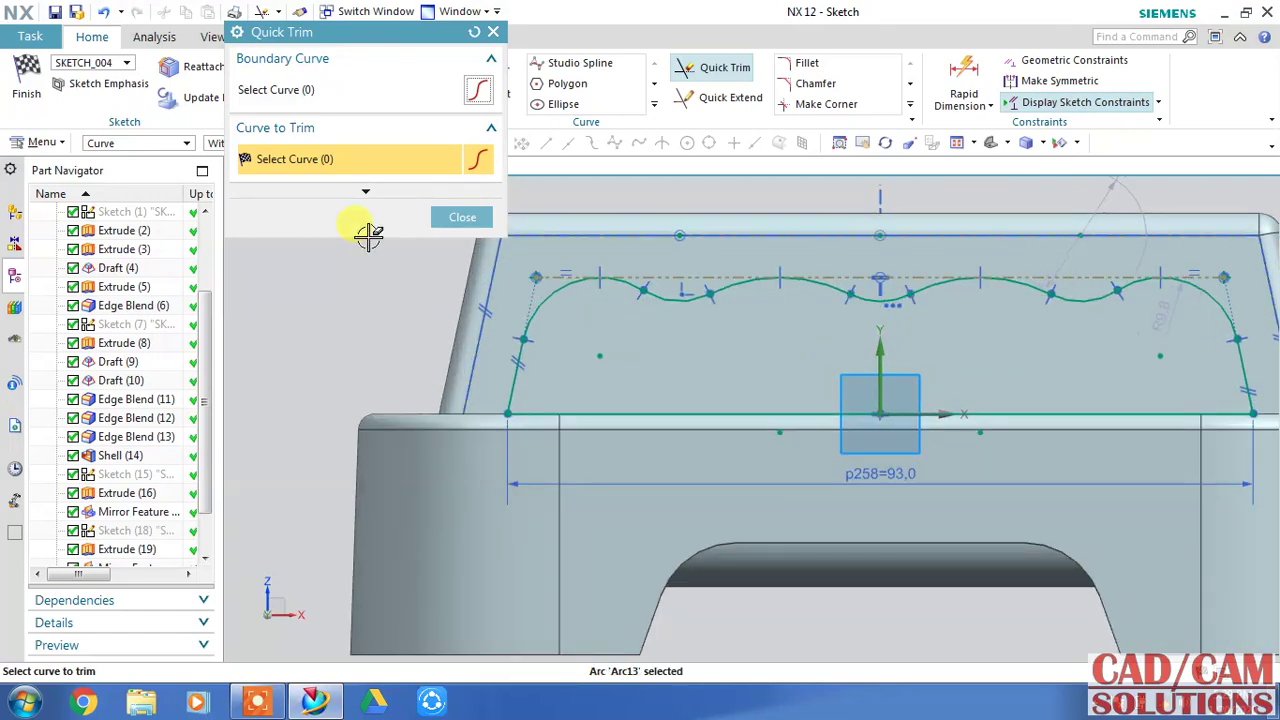
pyautogui.click(462, 217)
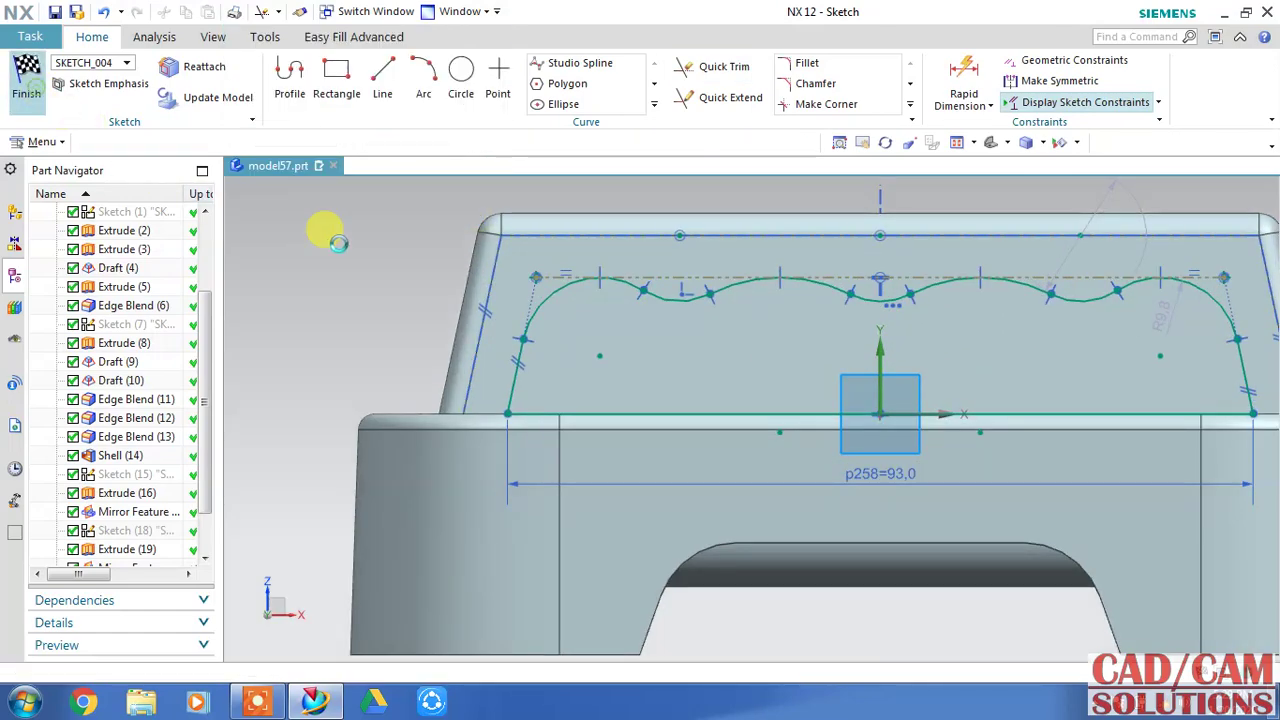
pyautogui.hotkey('ctrl', 'q')
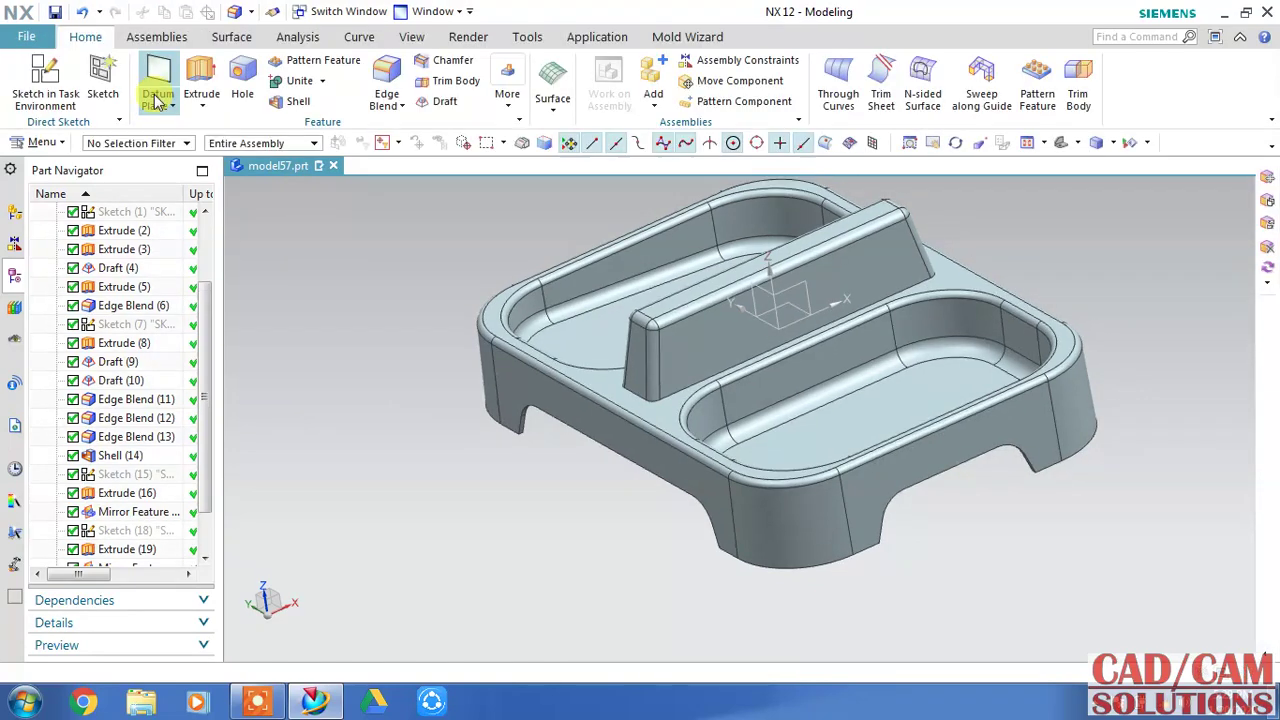
# Extrude Sketch (22) symmetrically 15 mm, subtracting it from the tray's divider.
pyautogui.click(201, 85)
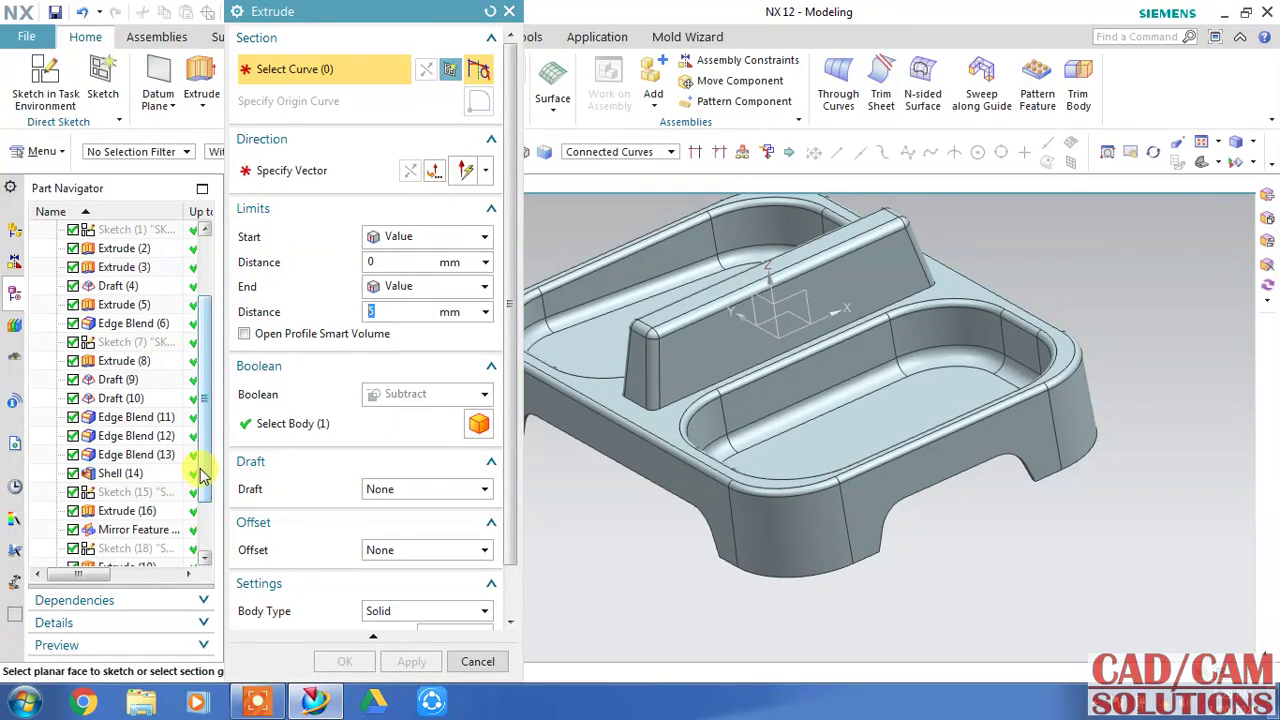
pyautogui.scroll(-2, 200, 475)
pyautogui.click(136, 547)
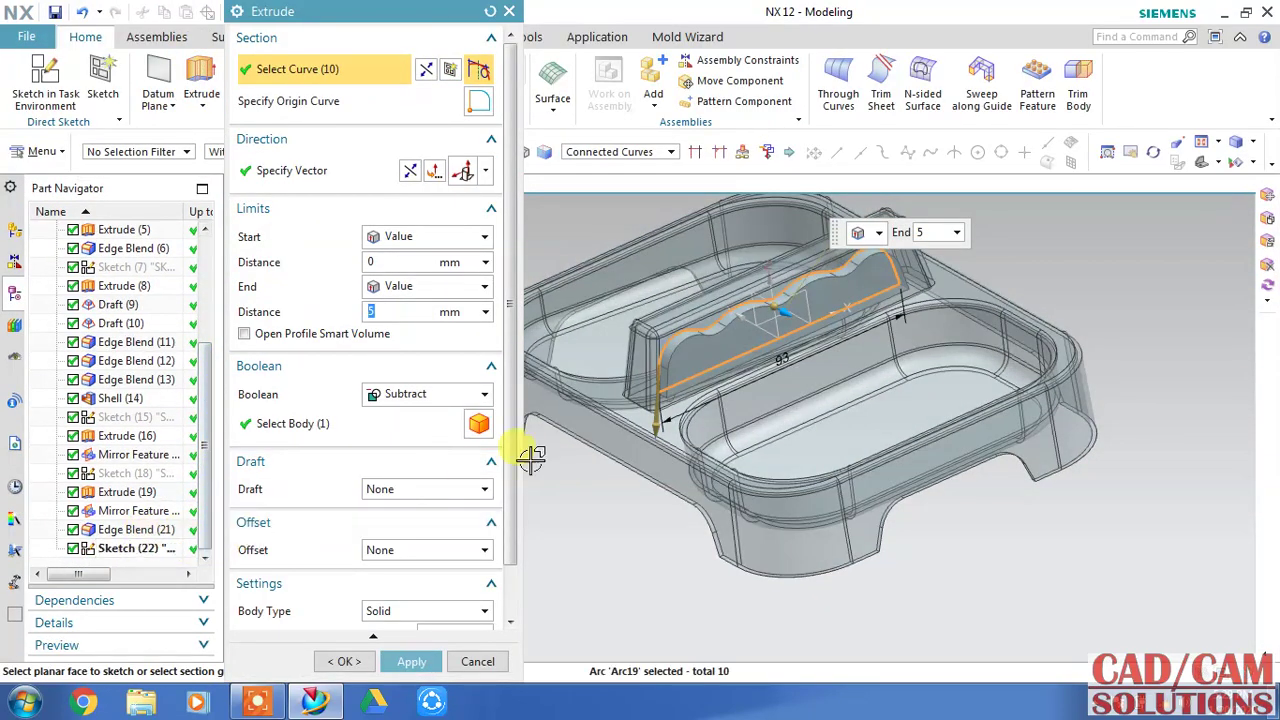
pyautogui.click(440, 236)
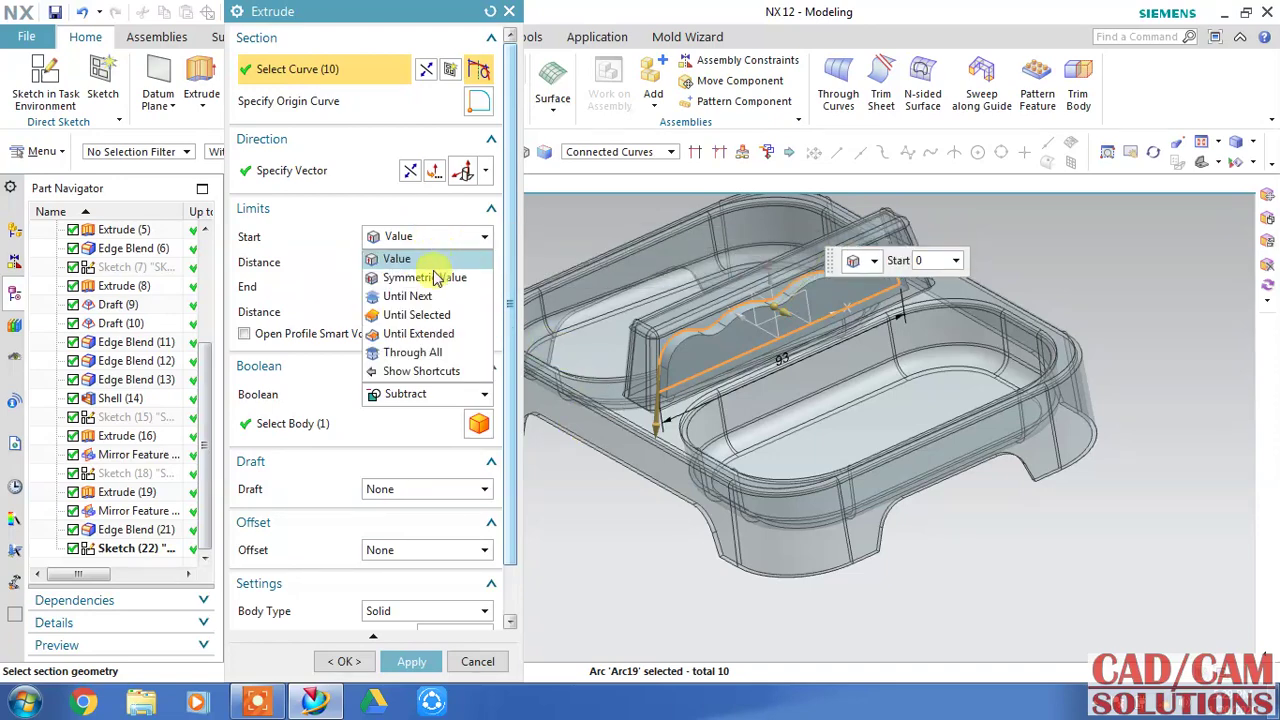
pyautogui.click(440, 272)
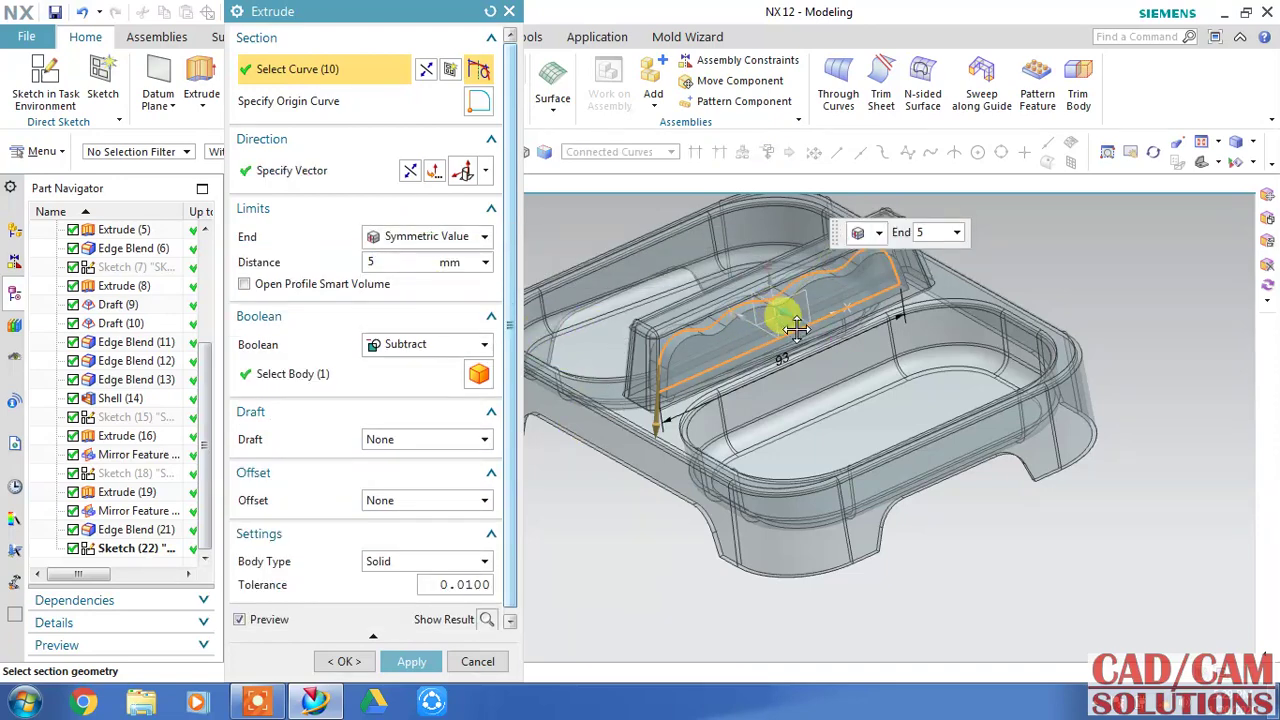
pyautogui.write('15')
pyautogui.press('Return')
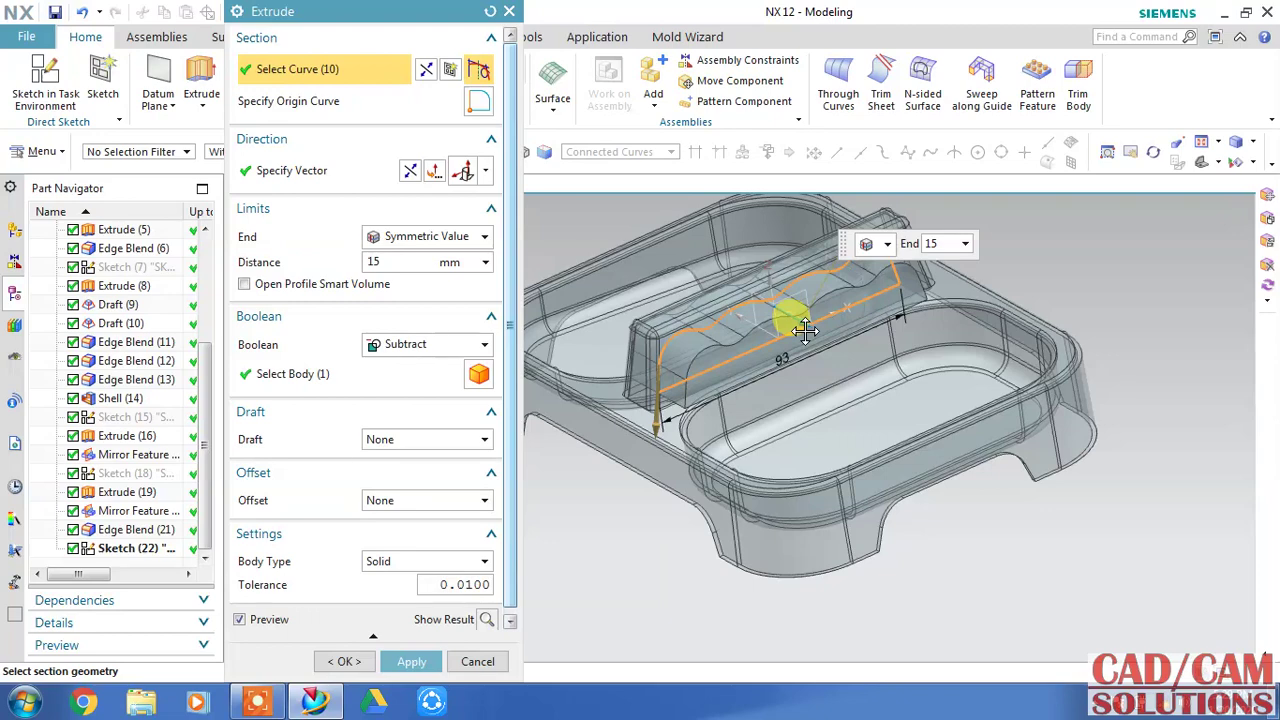
pyautogui.click(344, 661)
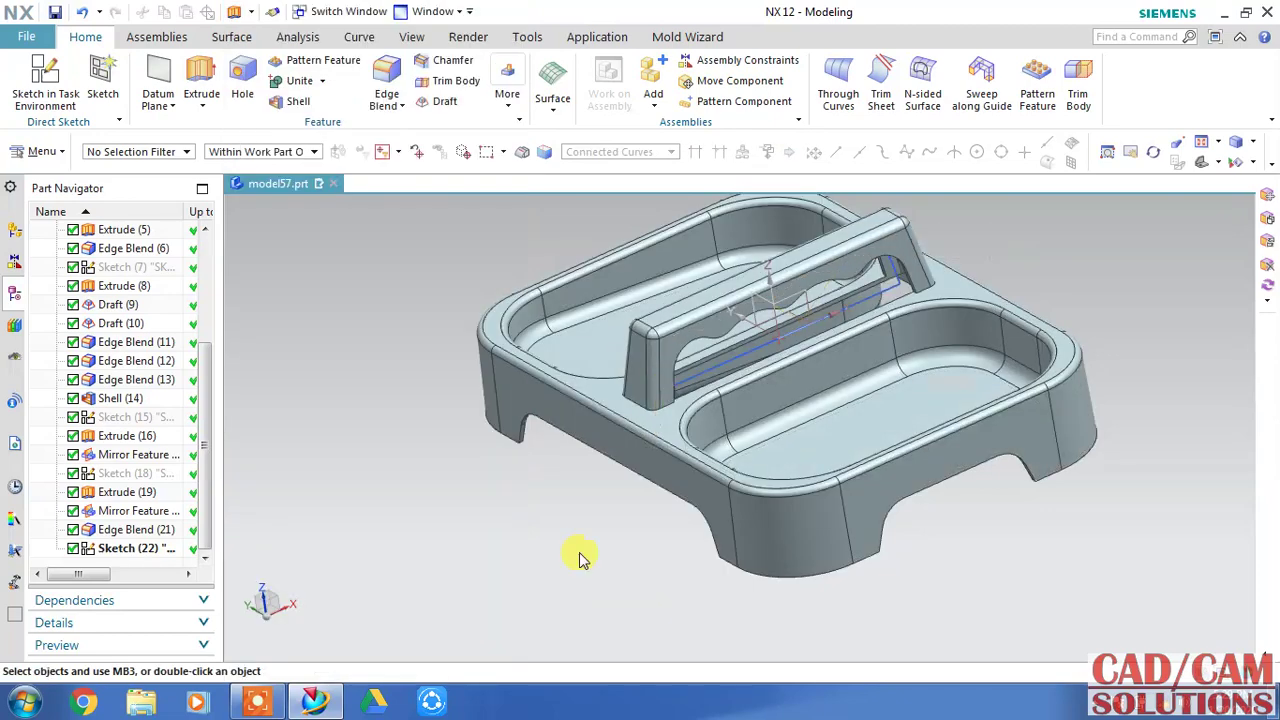
pyautogui.moveTo(551, 537)
pyautogui.mouseDown(button='middle')
pyautogui.moveTo(525, 480)
pyautogui.moveTo(543, 500)
pyautogui.moveTo(529, 429)
pyautogui.moveTo(517, 429)
pyautogui.moveTo(526, 480)
pyautogui.moveTo(497, 546)
pyautogui.moveTo(523, 529)
pyautogui.moveTo(553, 538)
pyautogui.mouseUp(button='middle')
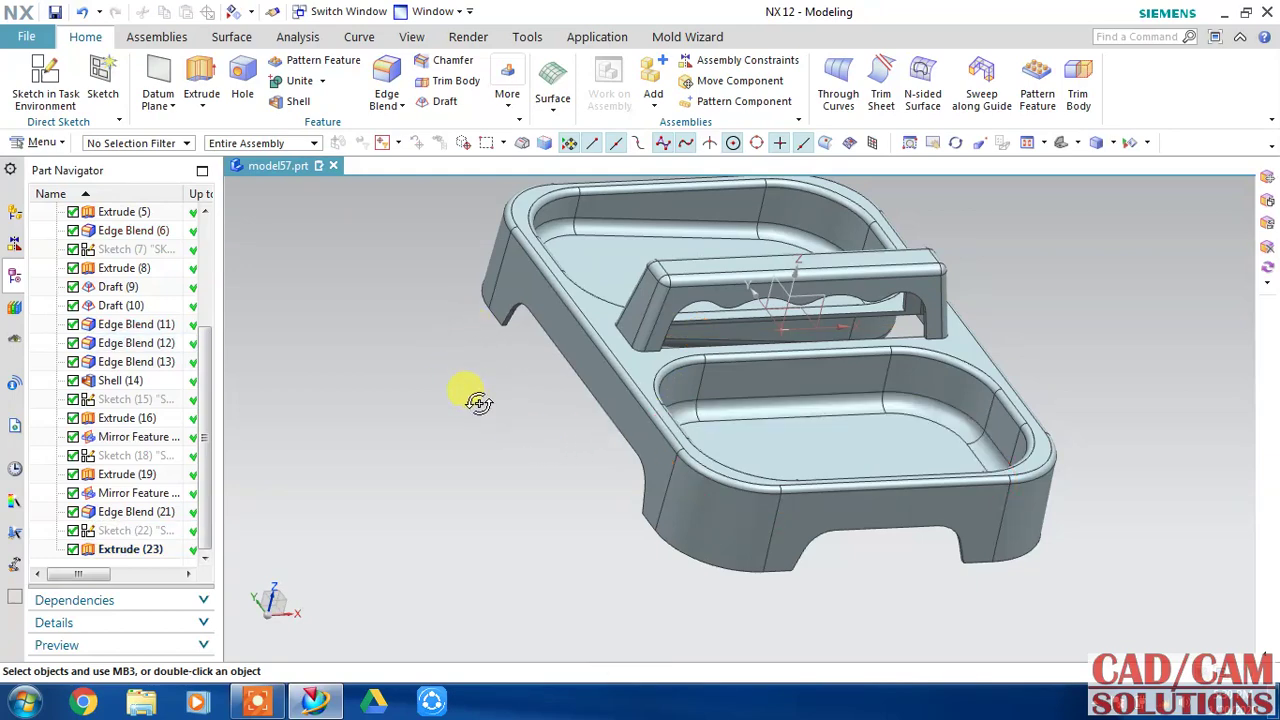
# Edit Edge Blend (11): drop the wrong edge, add the missing frame edge, keep 3 mm.
pyautogui.moveTo(479, 402)
pyautogui.mouseDown(button='middle')
pyautogui.moveTo(429, 380)
pyautogui.moveTo(440, 396)
pyautogui.mouseUp(button='middle')
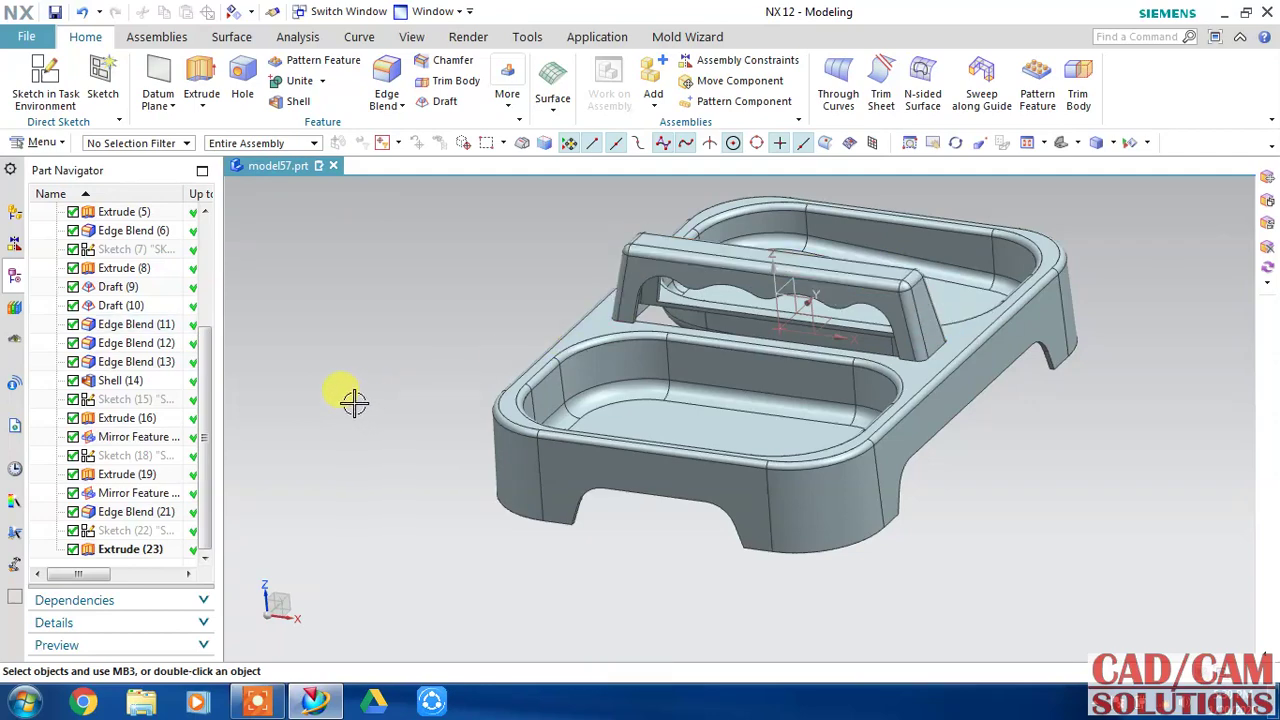
pyautogui.click(148, 332)
pyautogui.doubleClick(137, 324)
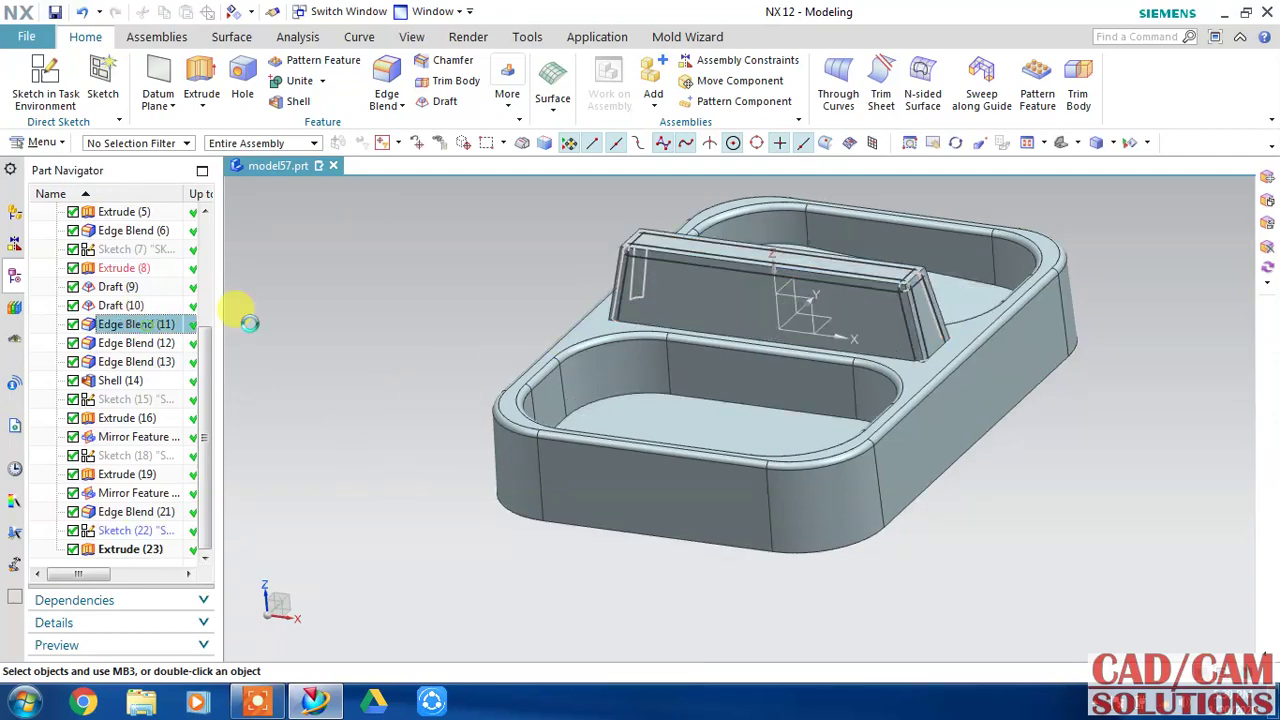
pyautogui.scroll(3, 894, 263)
pyautogui.scroll(2, 922, 283)
pyautogui.scroll(2, 920, 287)
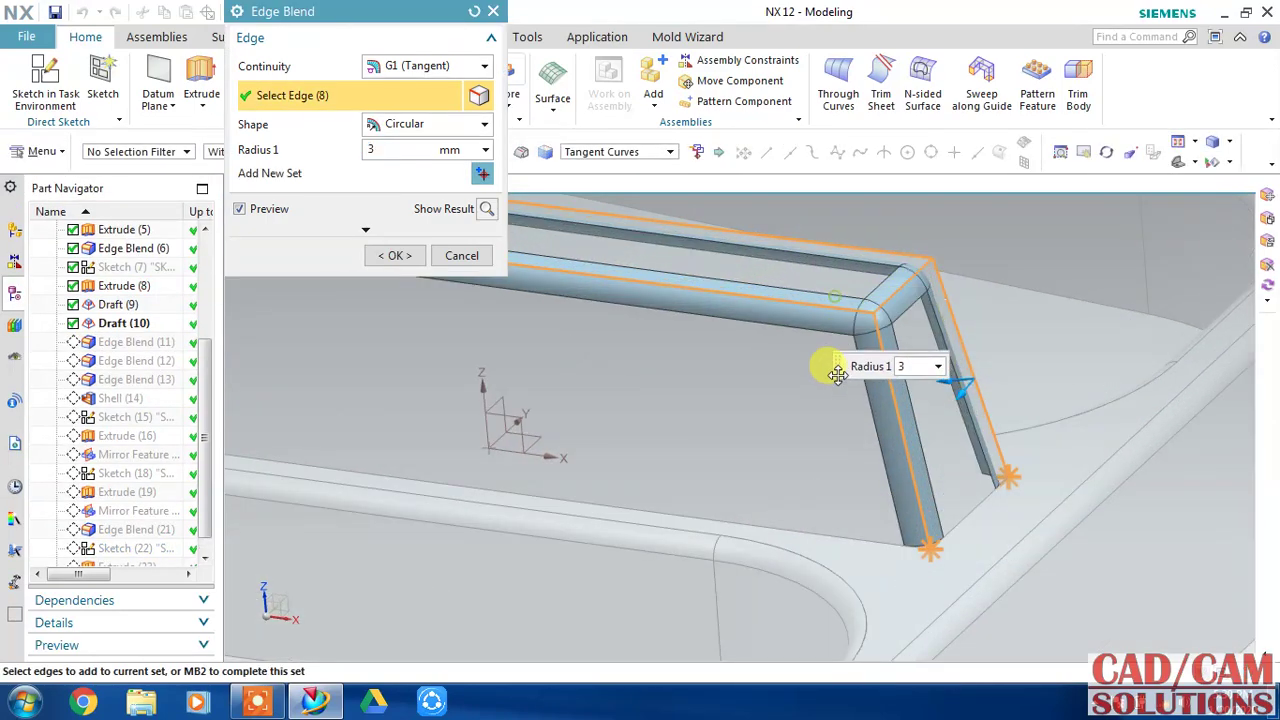
pyautogui.keyDown('shift'); pyautogui.click(900, 290); pyautogui.keyUp('shift')
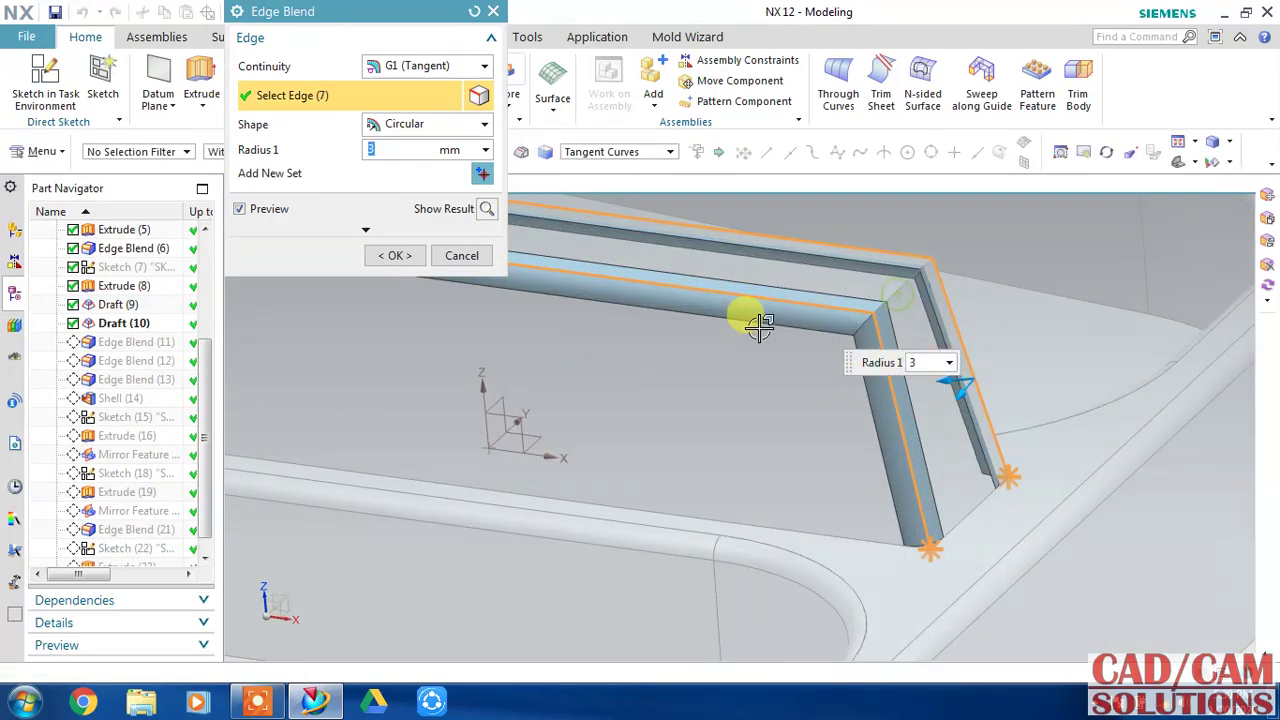
pyautogui.scroll(-3, 750, 320)
pyautogui.scroll(1, 822, 455)
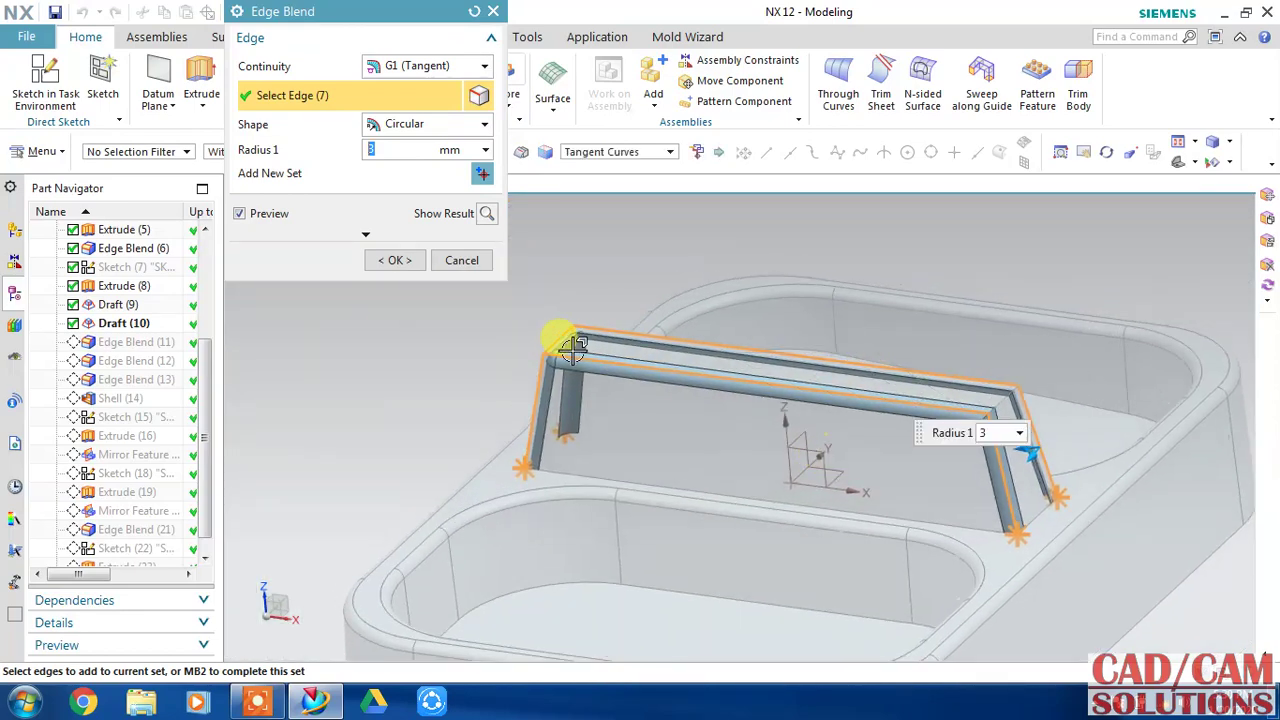
pyautogui.scroll(3, 543, 328)
pyautogui.click(549, 330)
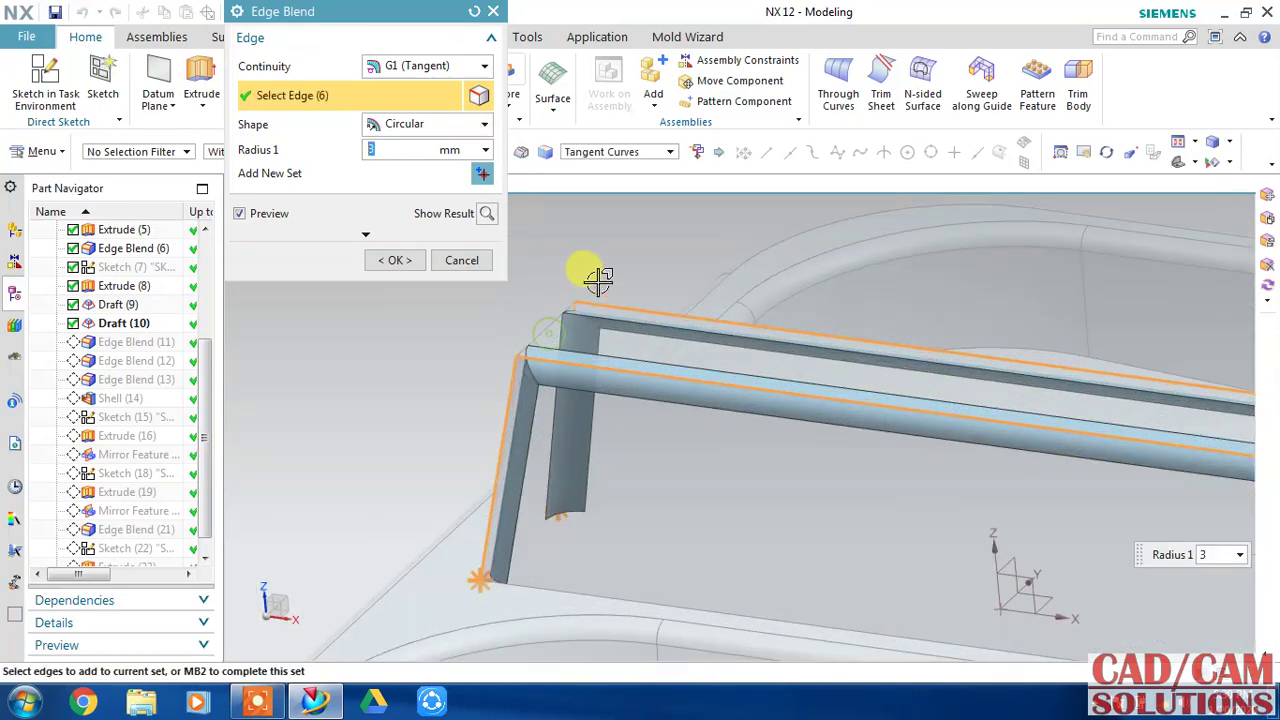
pyautogui.click(392, 260)
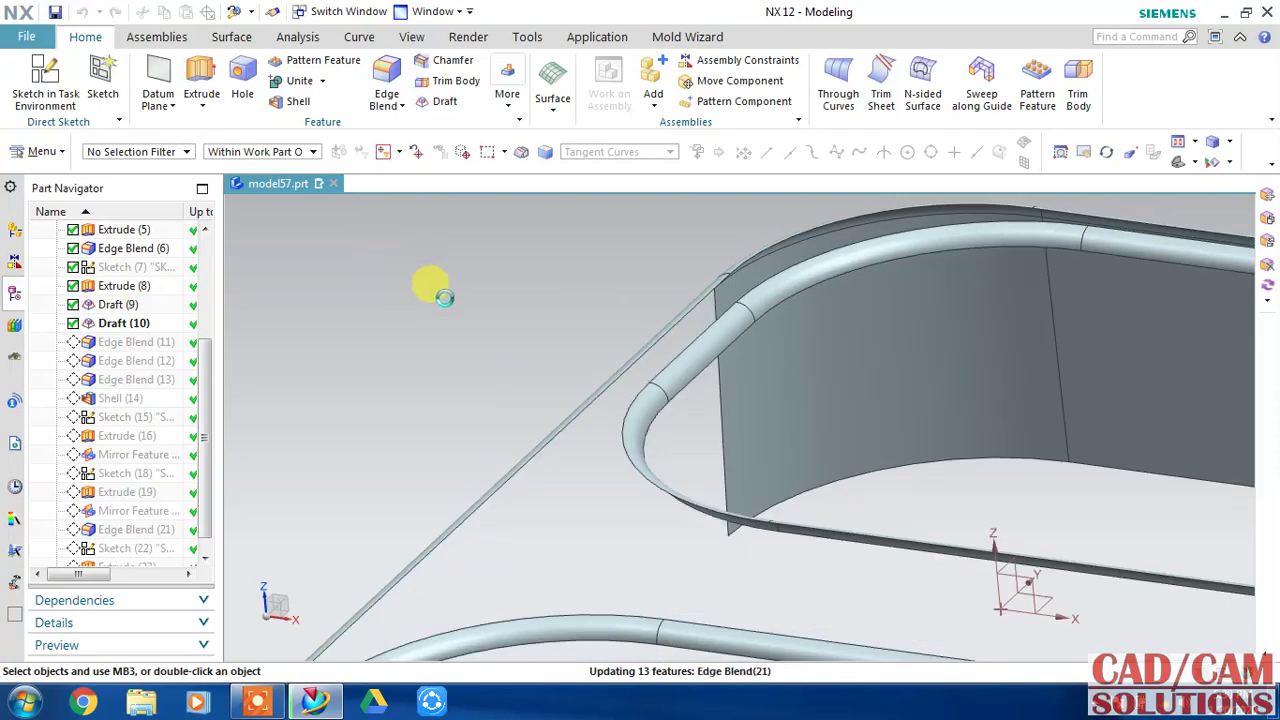
pyautogui.scroll(-3, 440, 295)
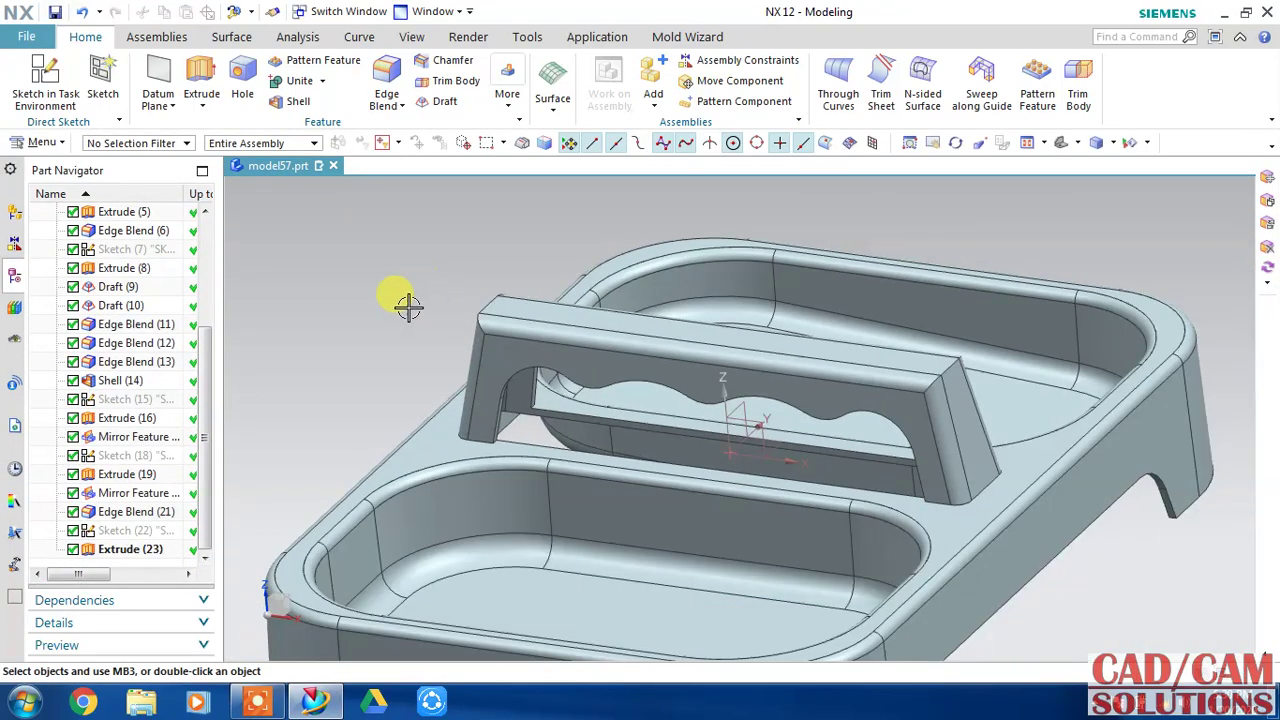
# After checking Shell (14) and Edge Blend (13), blend both handle-end edge chains at 10 mm.
pyautogui.click(122, 383)
pyautogui.click(121, 364)
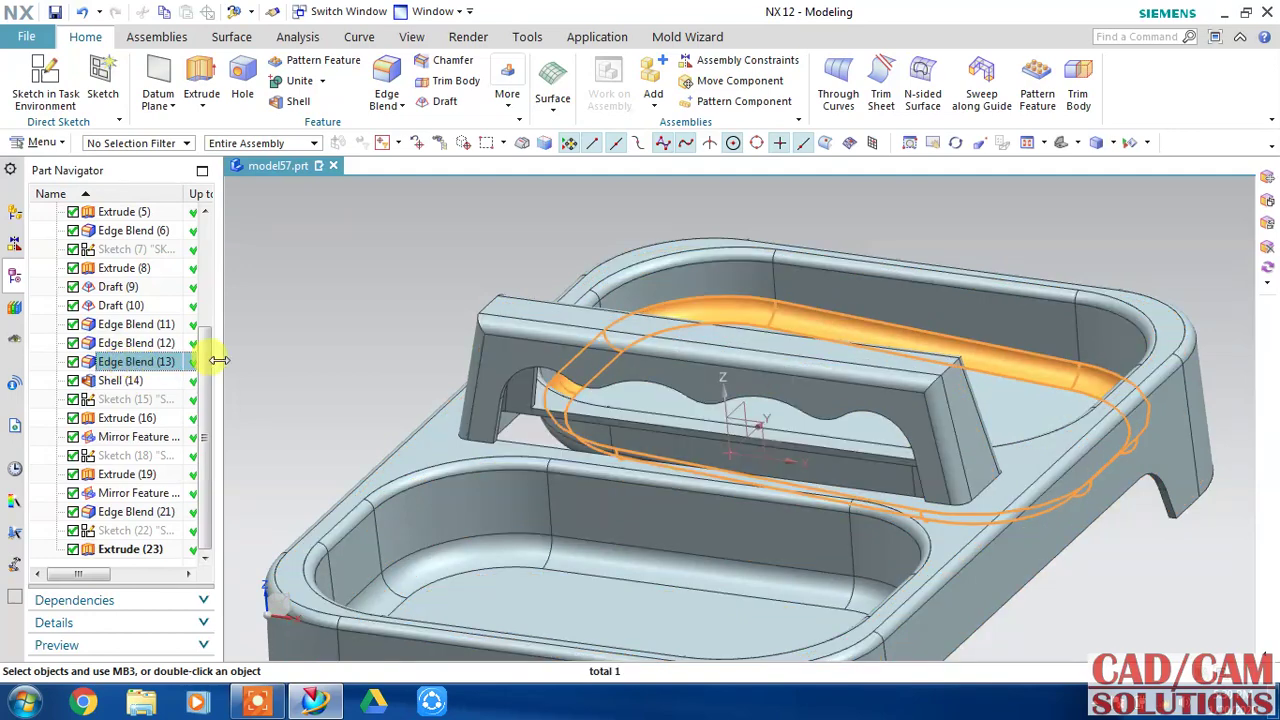
pyautogui.click(313, 320)
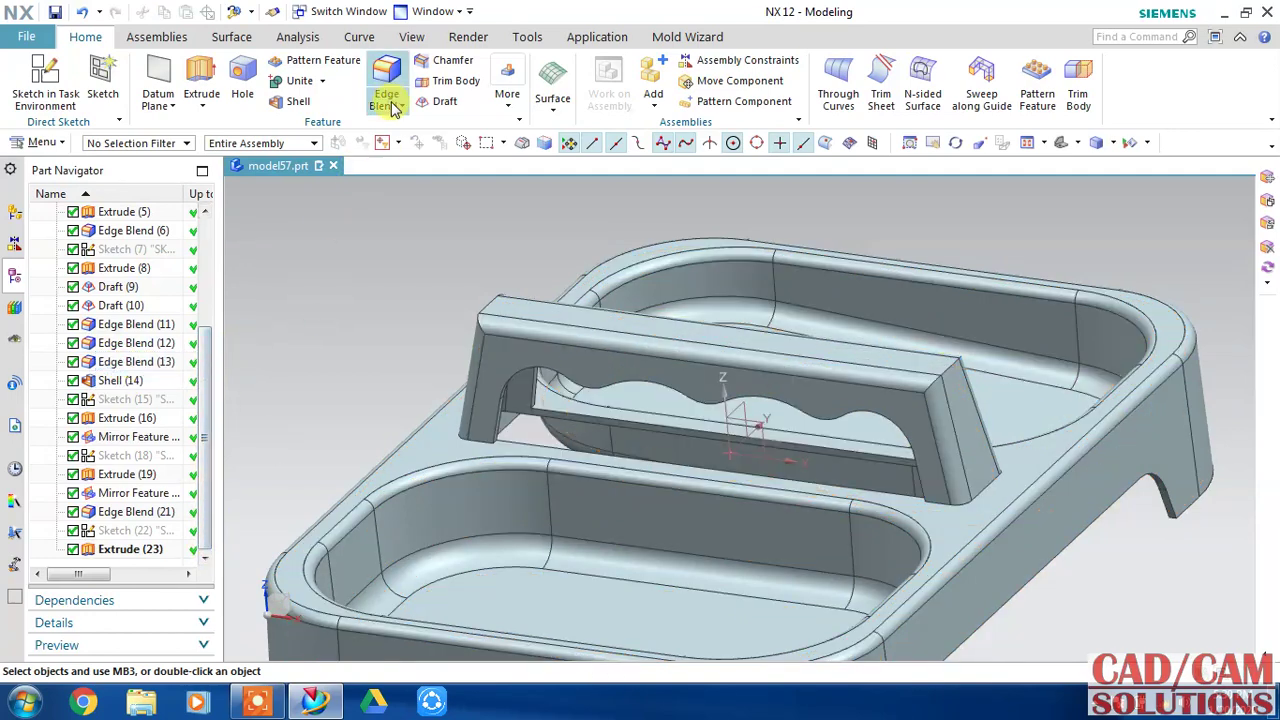
pyautogui.click(386, 72)
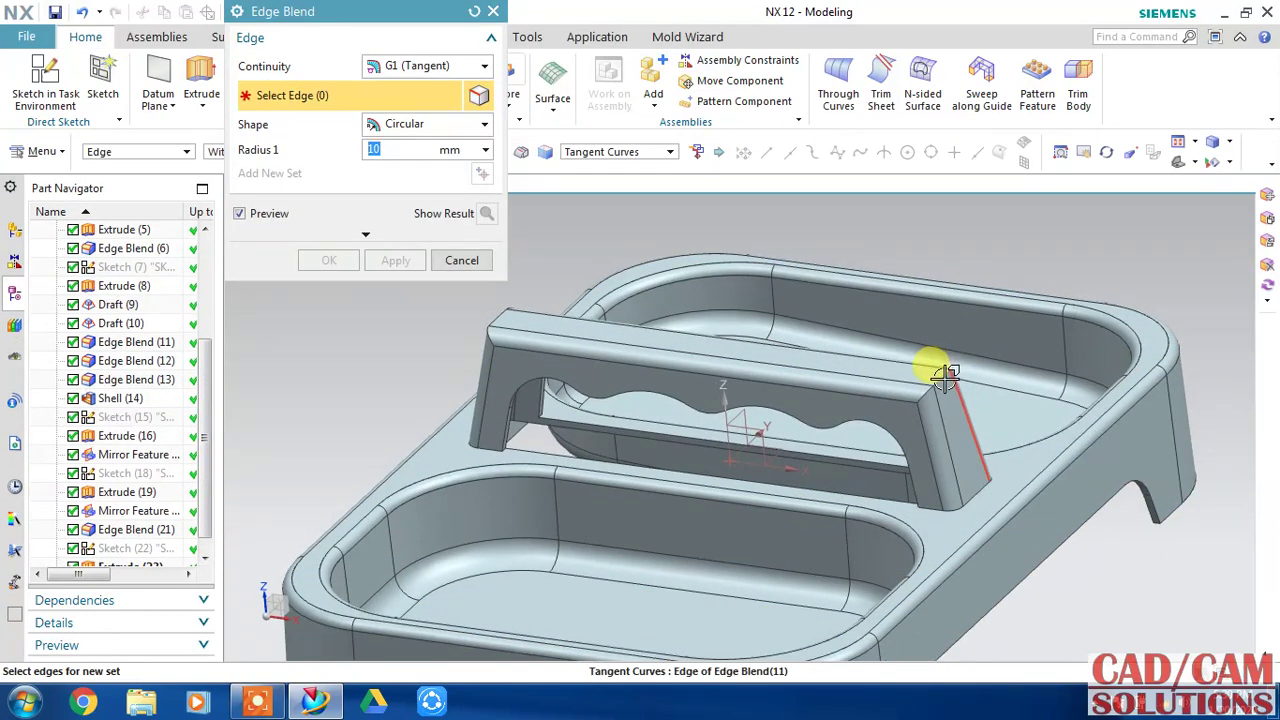
pyautogui.click(944, 376)
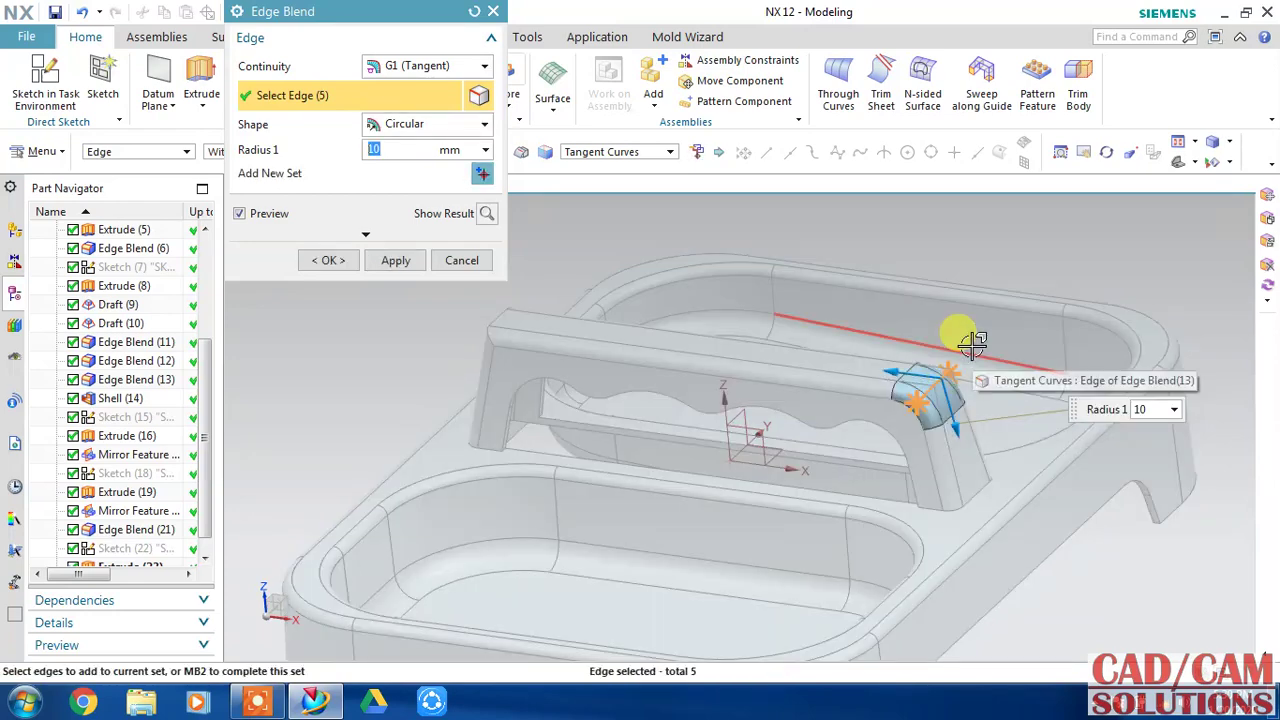
pyautogui.click(496, 320)
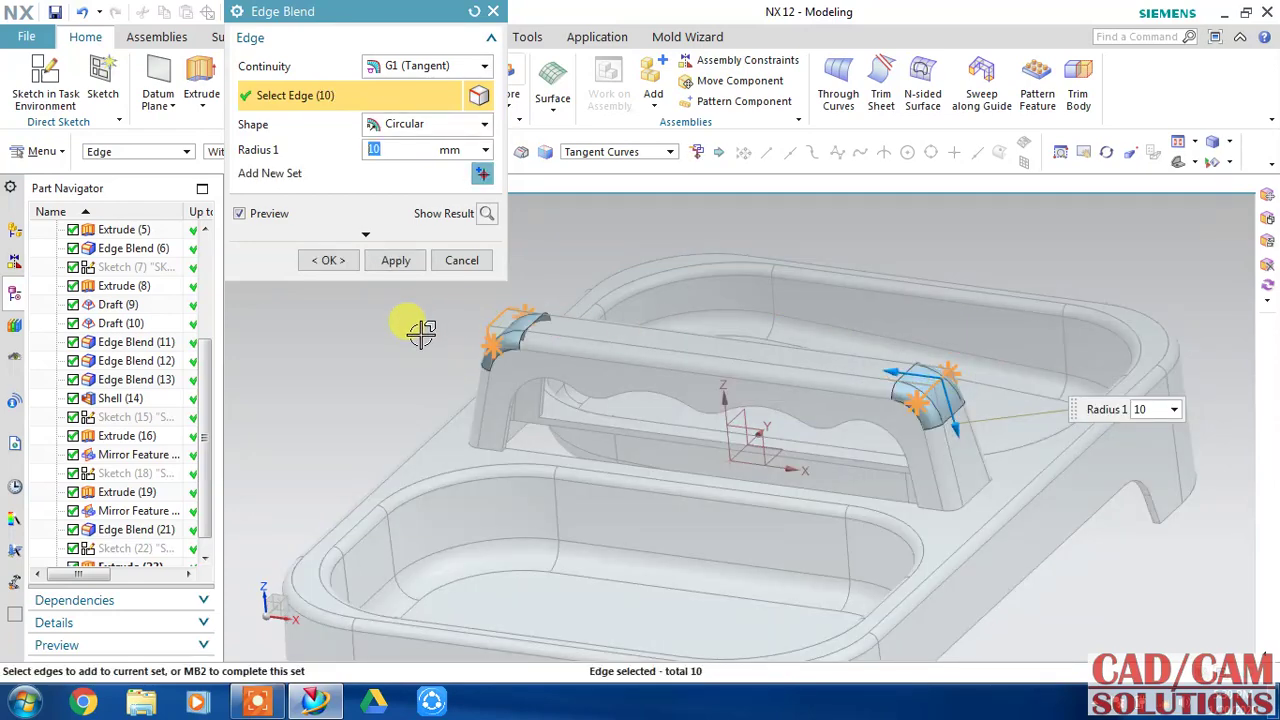
pyautogui.click(328, 260)
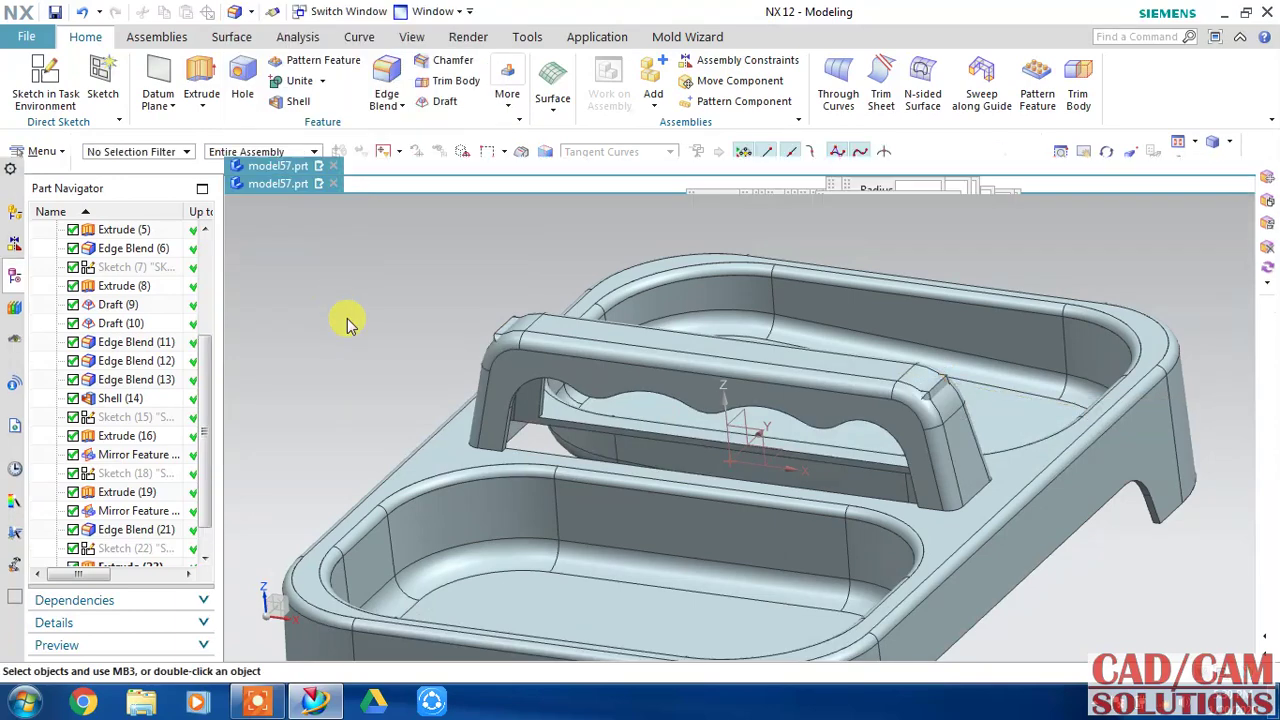
# Move Edge Blend (24) above the Shell in the Part Navigator.
pyautogui.click(205, 558)
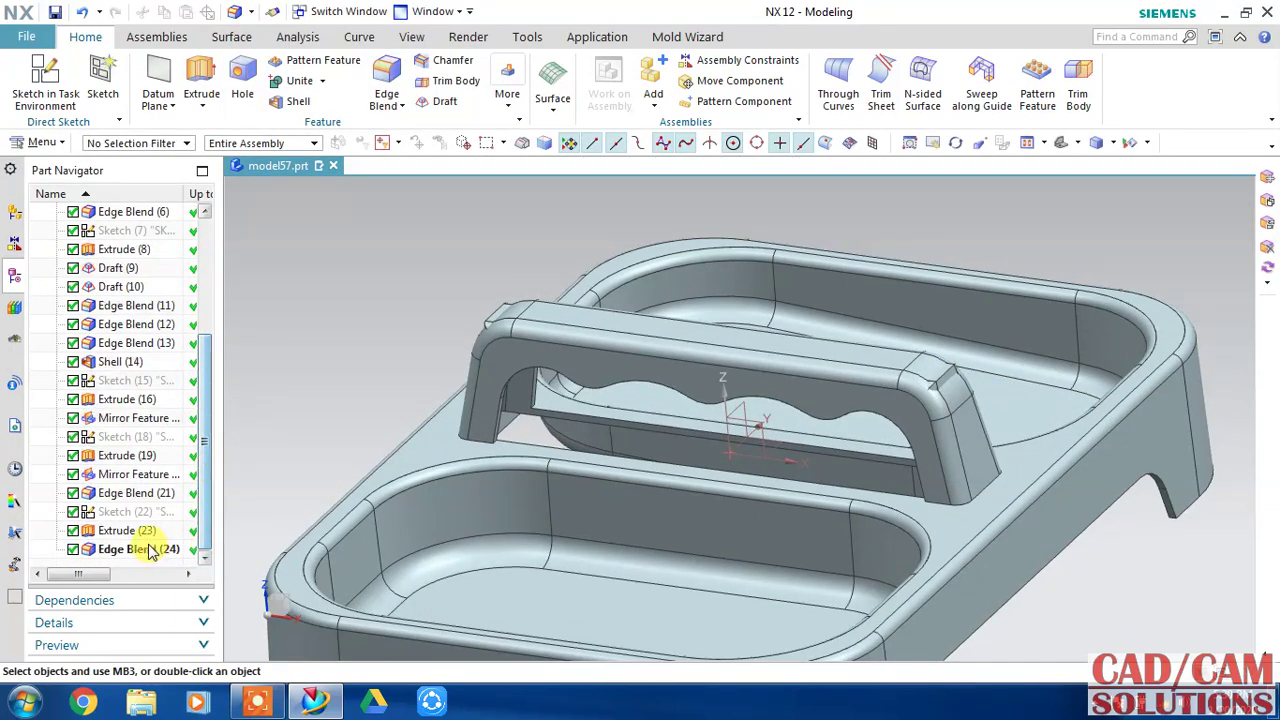
pyautogui.moveTo(143, 558); pyautogui.dragTo(145, 350)
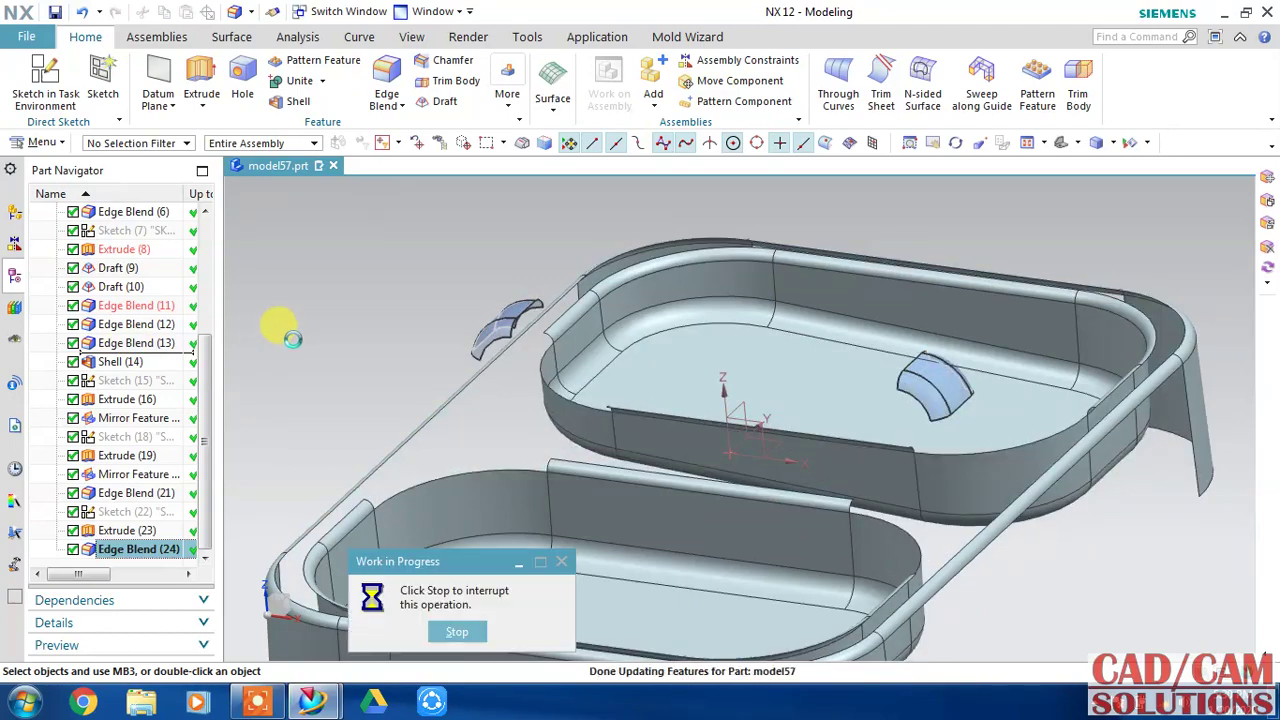
pyautogui.moveTo(395, 373)
pyautogui.mouseDown(button='middle')
pyautogui.moveTo(378, 320)
pyautogui.moveTo(371, 403)
pyautogui.moveTo(363, 394)
pyautogui.moveTo(397, 397)
pyautogui.moveTo(354, 366)
pyautogui.moveTo(363, 389)
pyautogui.mouseUp(button='middle')
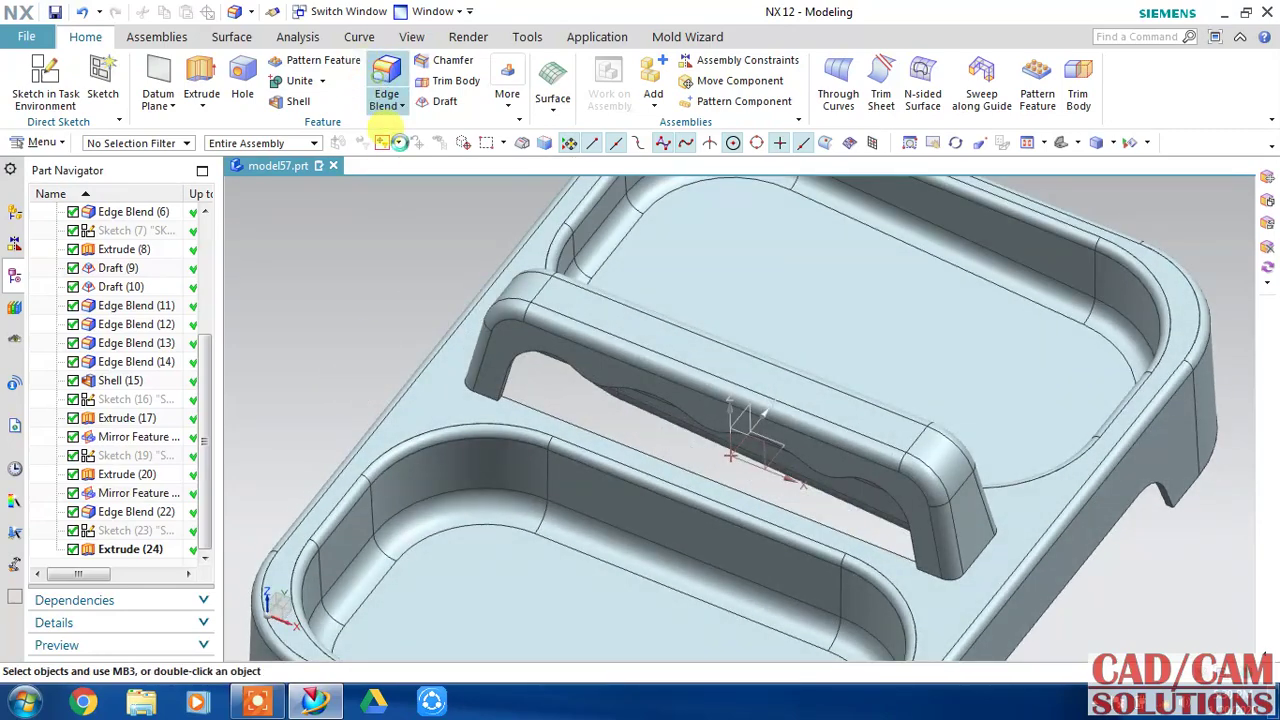
# Preview a 2 mm blend along the handle's base edge chain, then cancel it.
pyautogui.click(386, 95)
pyautogui.click(955, 576)
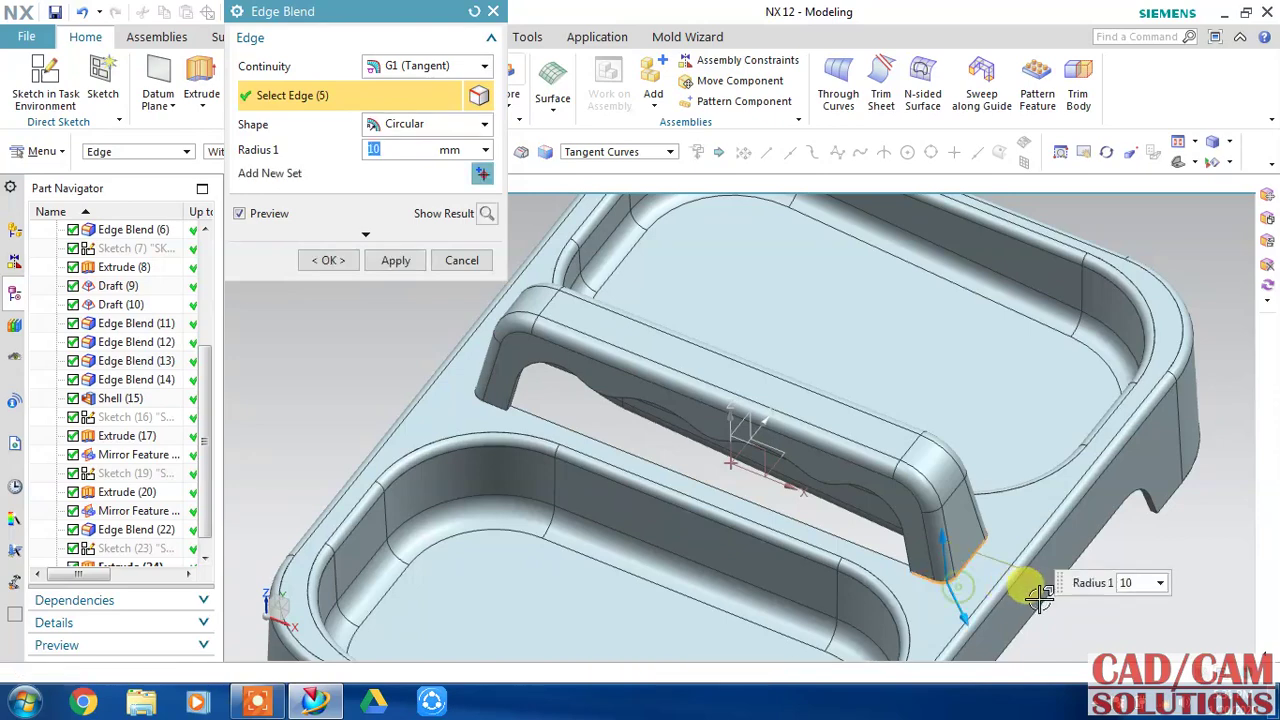
pyautogui.write('2')
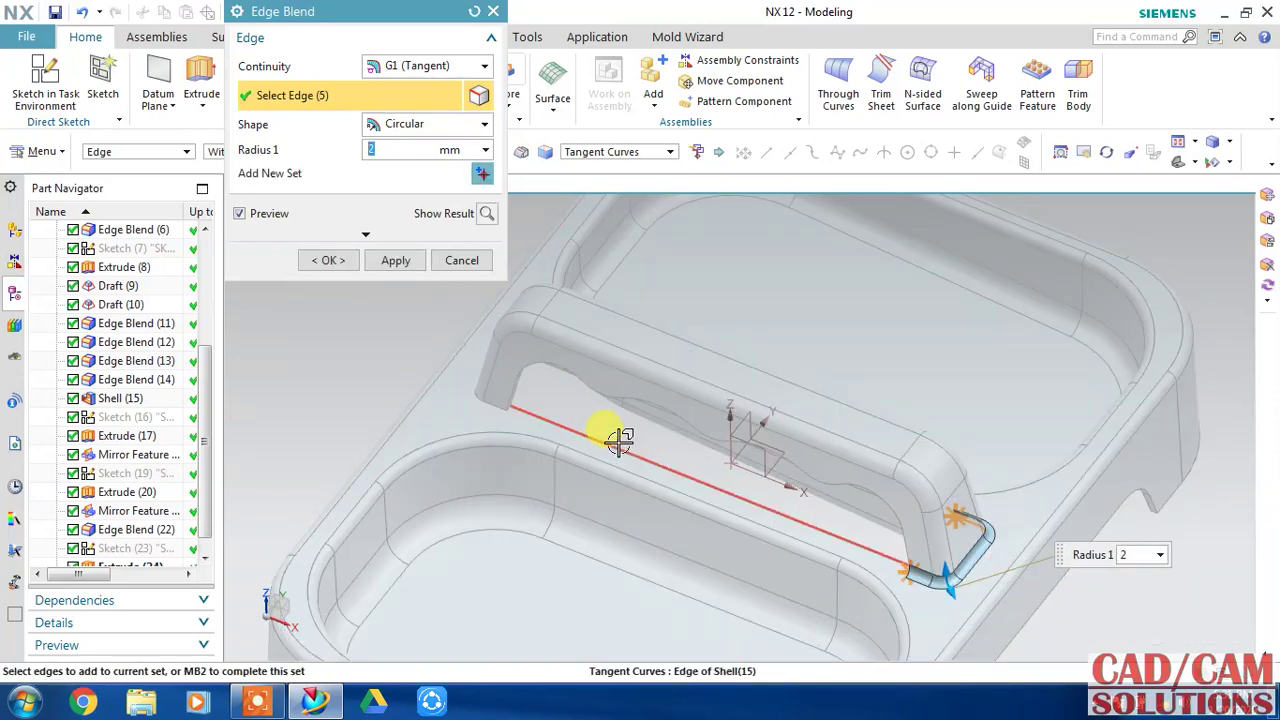
pyautogui.moveTo(609, 429)
pyautogui.mouseDown(button='middle')
pyautogui.moveTo(691, 428)
pyautogui.moveTo(609, 394)
pyautogui.mouseUp(button='middle')
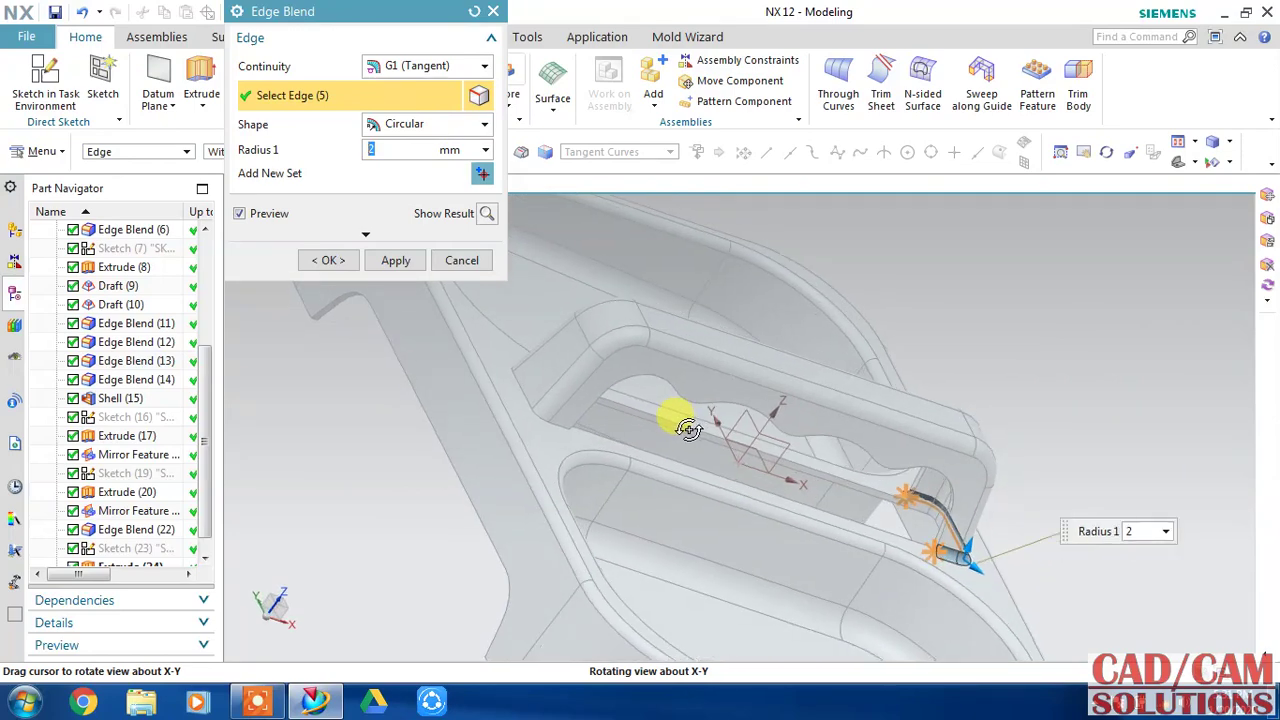
pyautogui.click(461, 260)
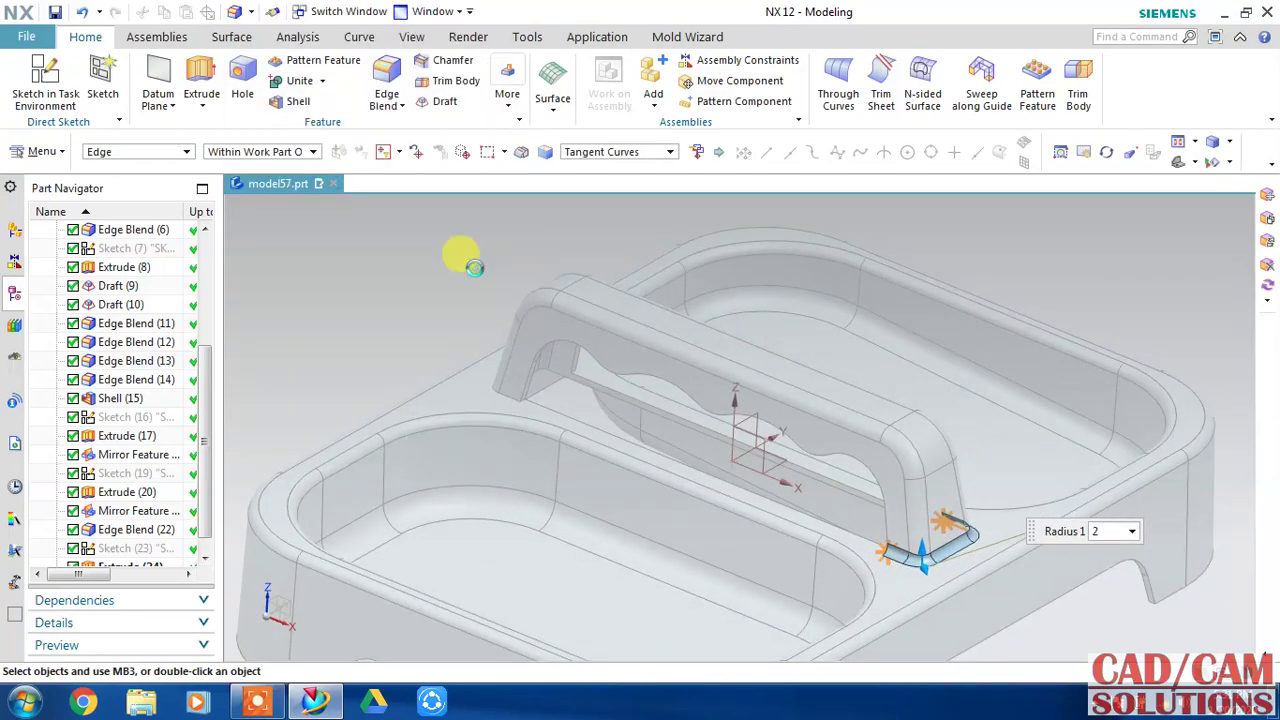
# Turn the tray to an isometric view and save model57.prt.
pyautogui.scroll(-3, 455, 270)
pyautogui.scroll(-2, 445, 292)
pyautogui.scroll(-2, 445, 297)
pyautogui.moveTo(811, 533)
pyautogui.mouseDown(button='middle')
pyautogui.moveTo(846, 569)
pyautogui.moveTo(849, 551)
pyautogui.mouseUp(button='middle')
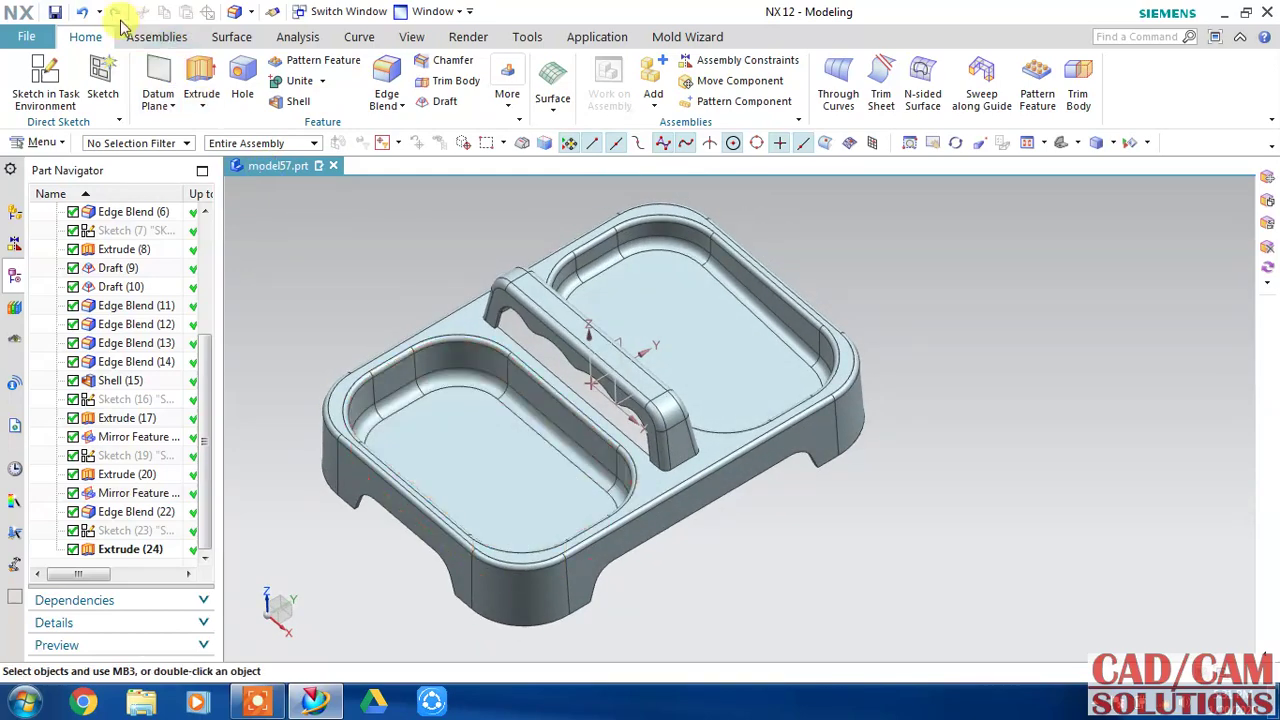
pyautogui.click(55, 12)
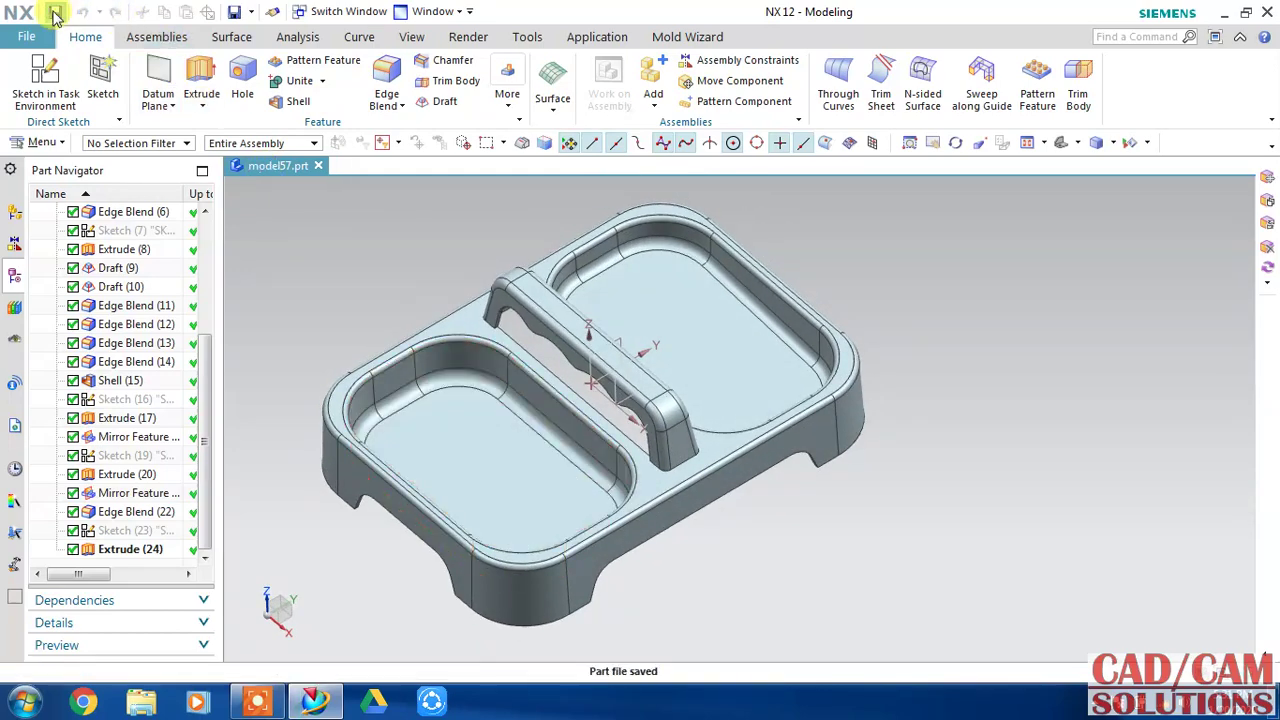
# Create a new sketch on the XY datum plane with its horizontal reference set.
pyautogui.click(59, 100)
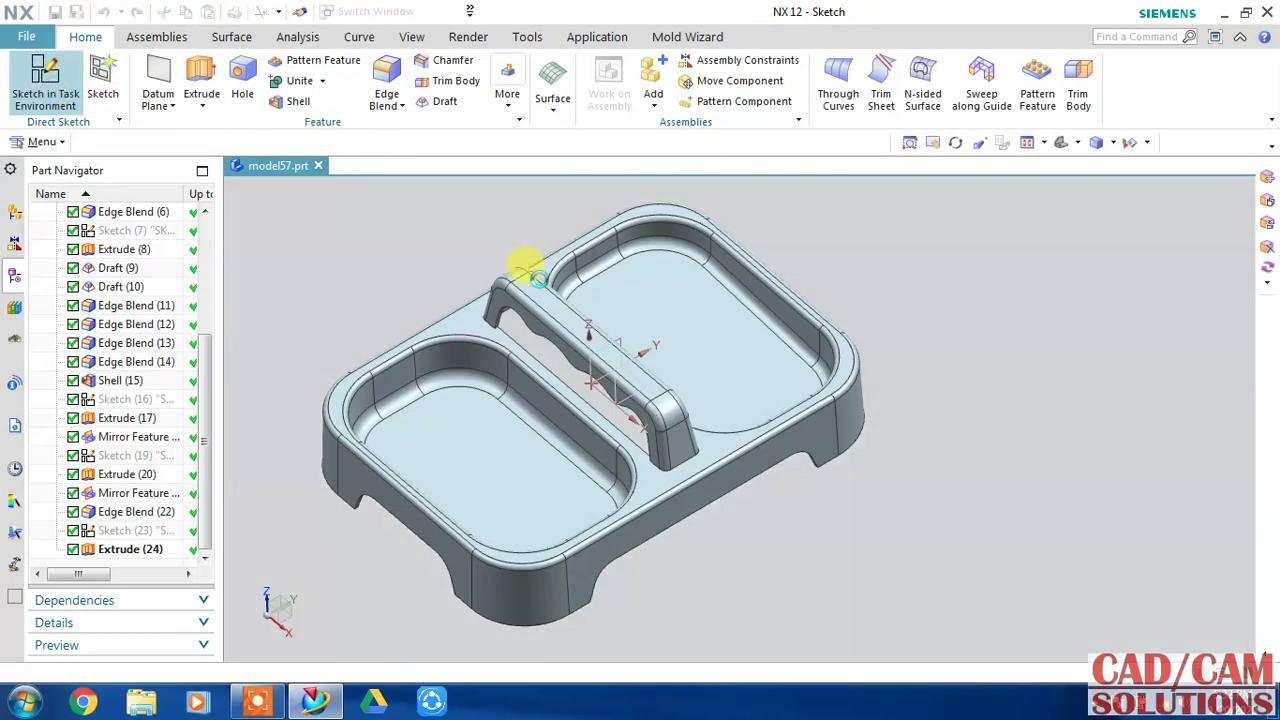
pyautogui.click(645, 398)
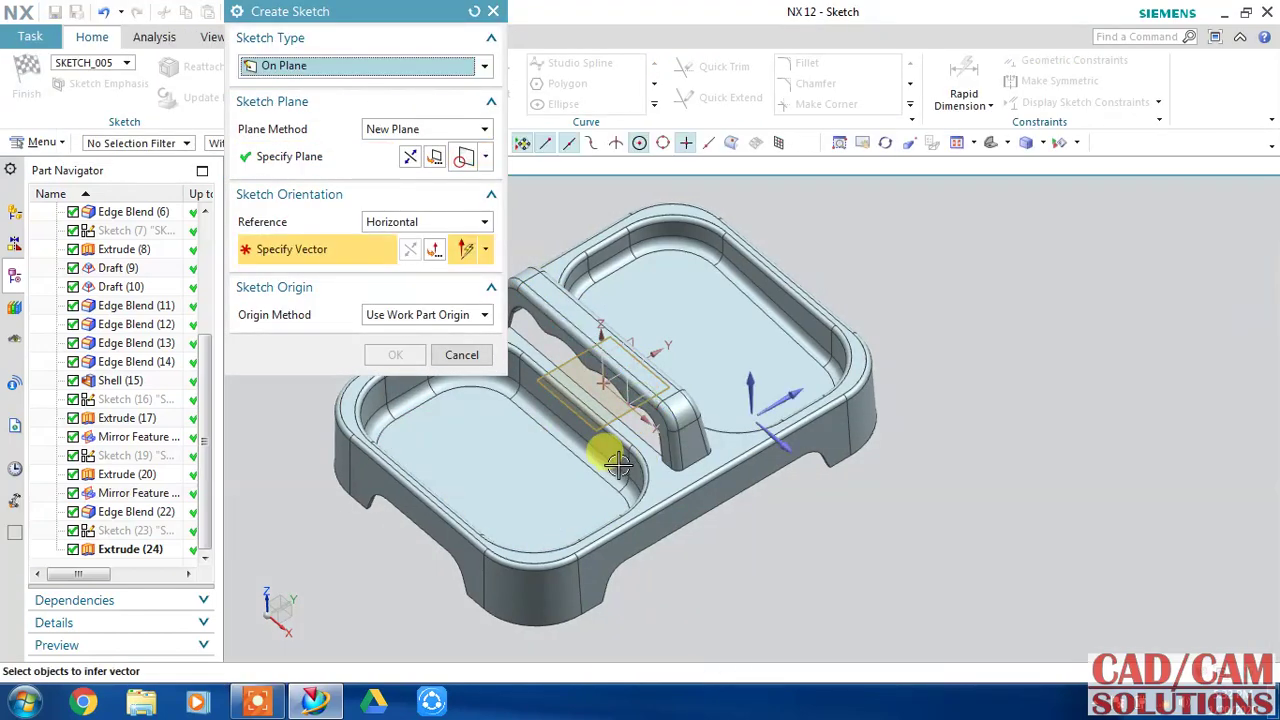
pyautogui.click(781, 386)
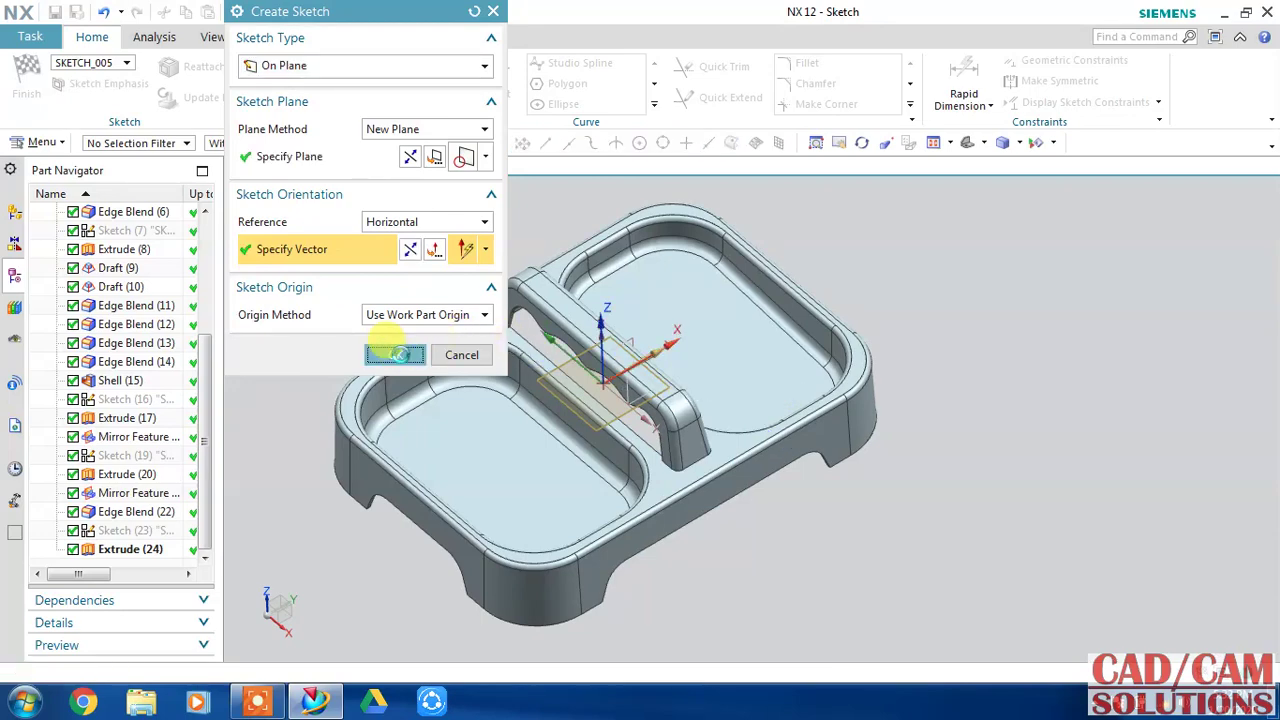
pyautogui.click(392, 354)
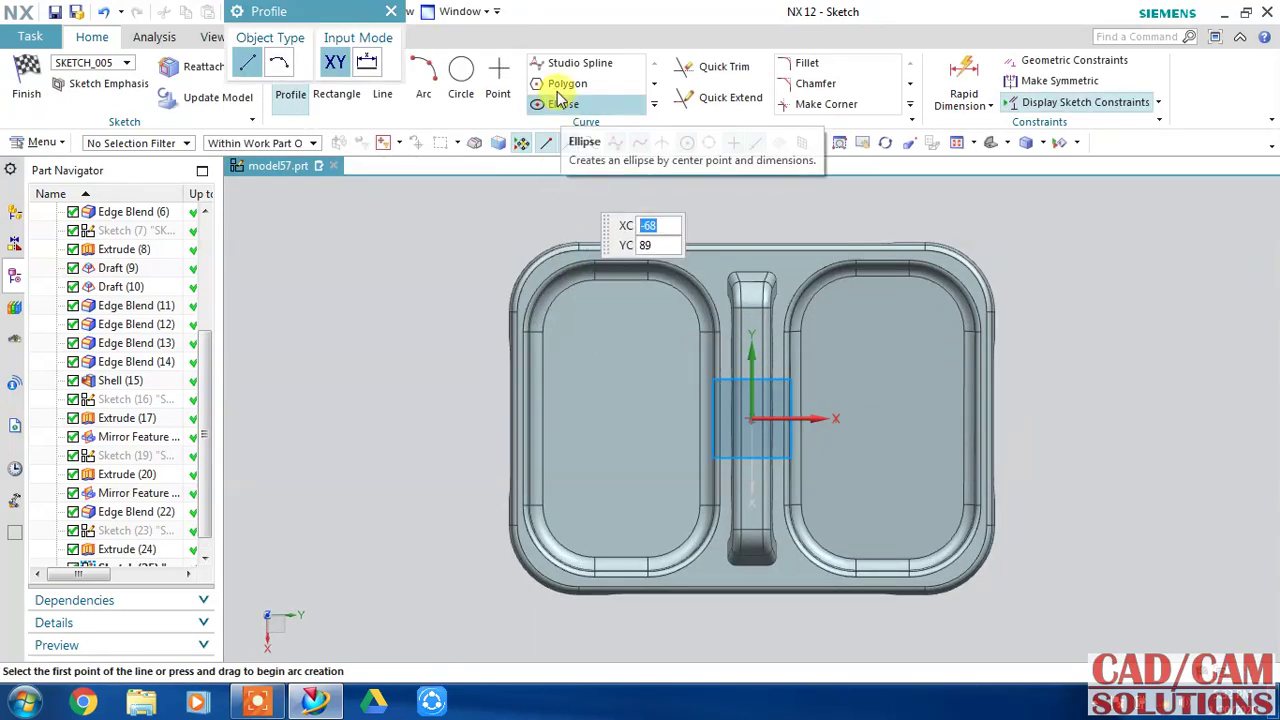
# Draw a 17 by 5 rectangle near the top of the left compartment.
pyautogui.click(358, 110)
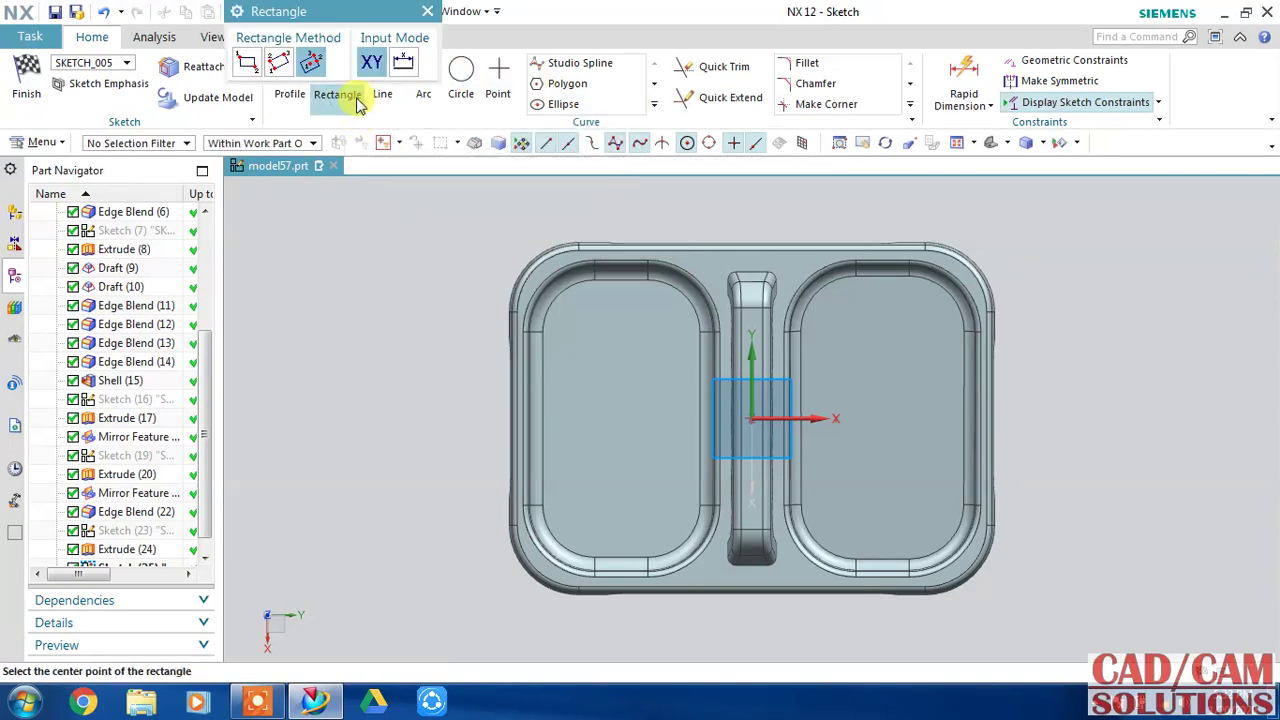
pyautogui.scroll(3, 575, 317)
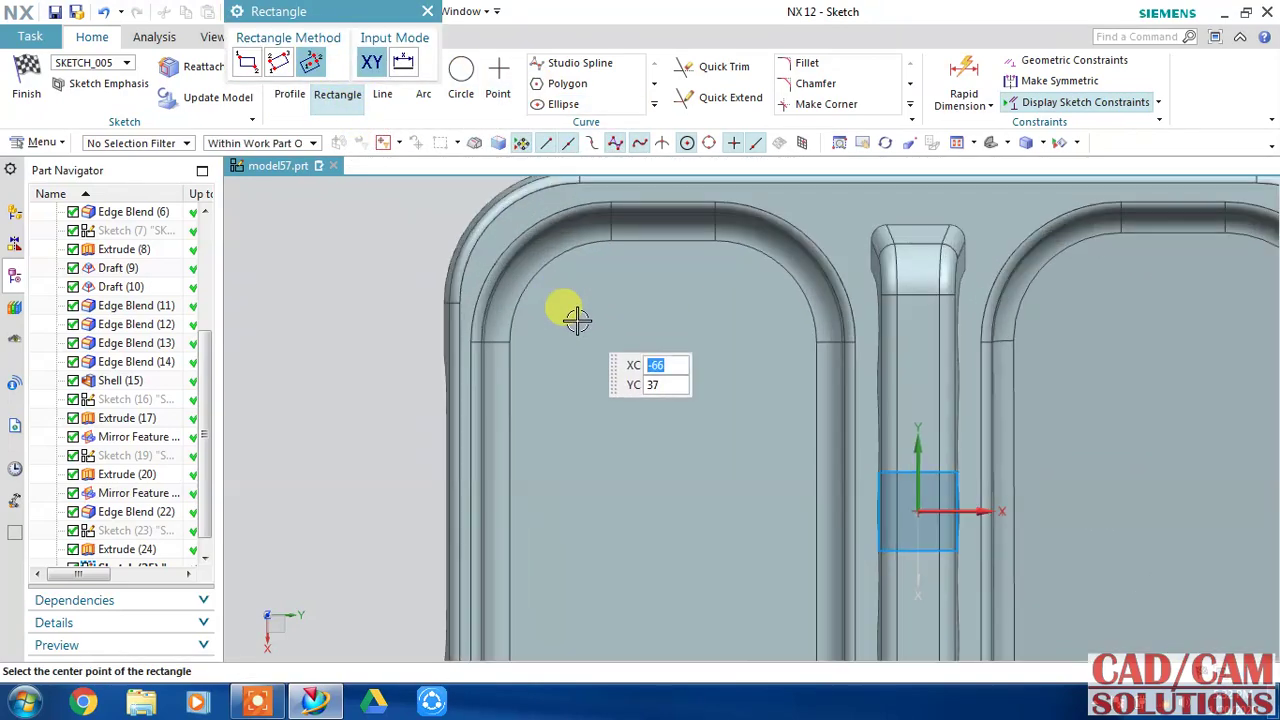
pyautogui.scroll(-3, 575, 316)
pyautogui.scroll(3, 550, 318)
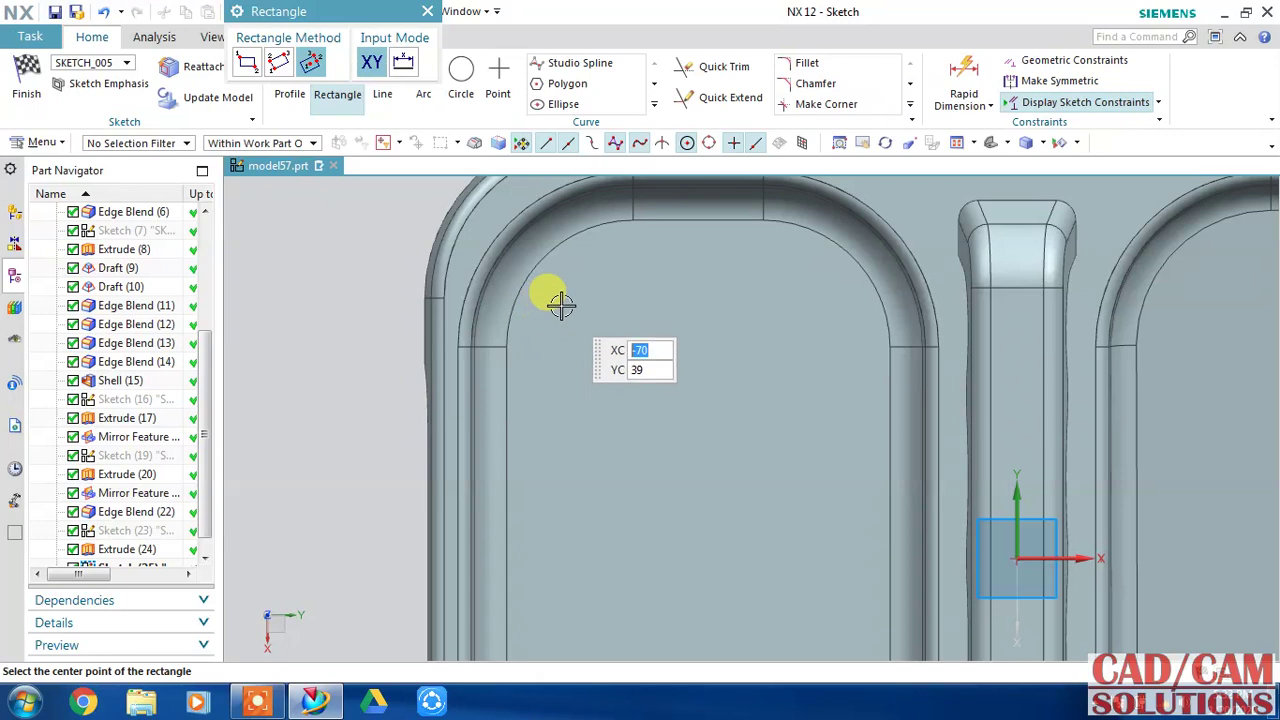
pyautogui.click(691, 258)
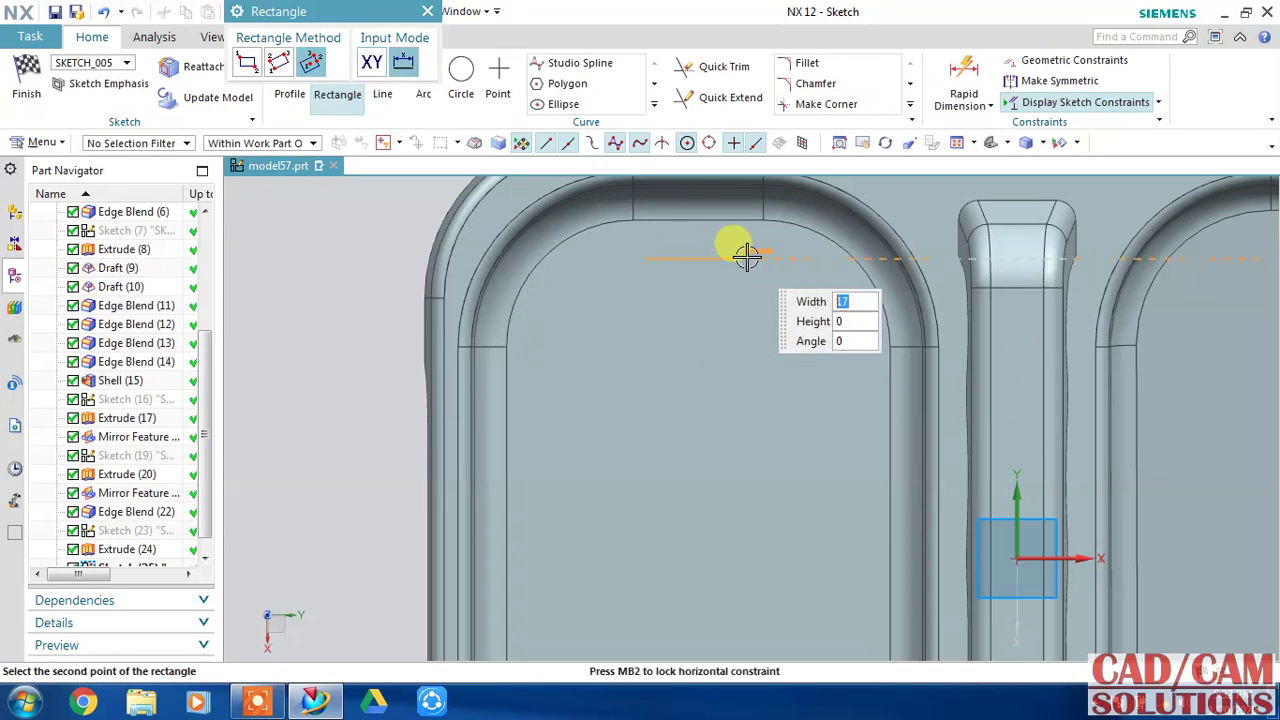
pyautogui.click(747, 257)
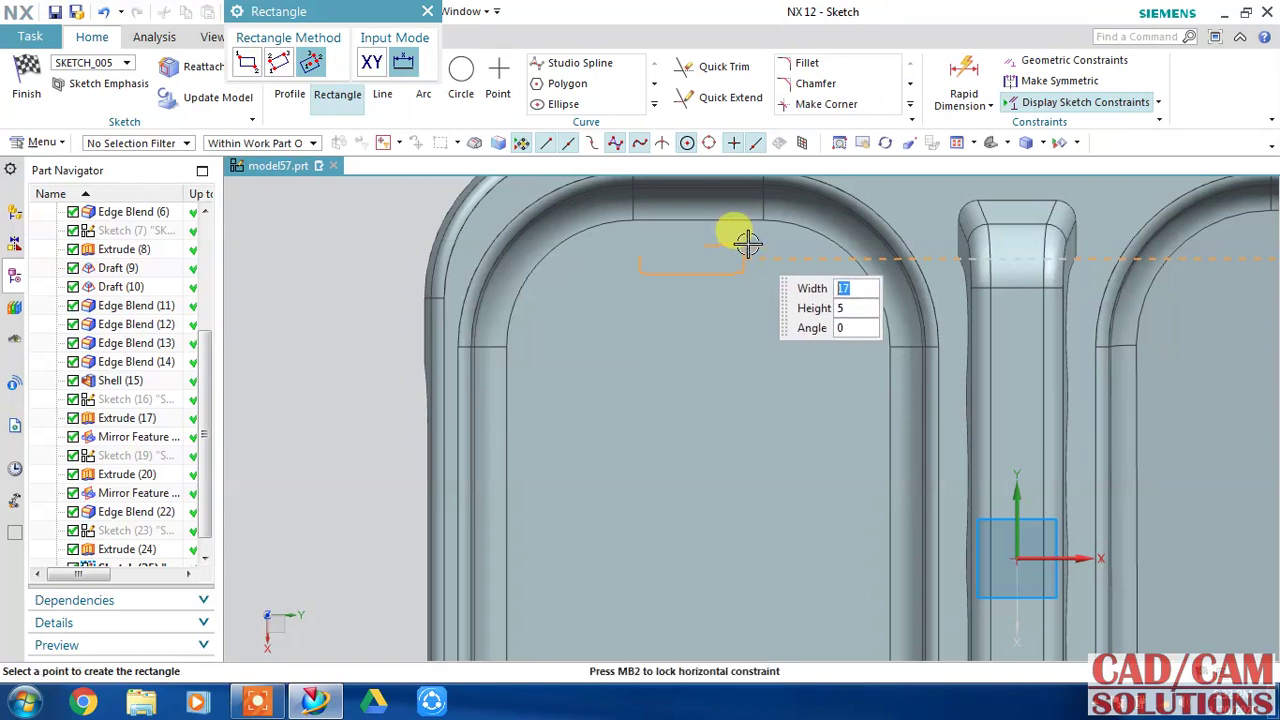
pyautogui.click(749, 244)
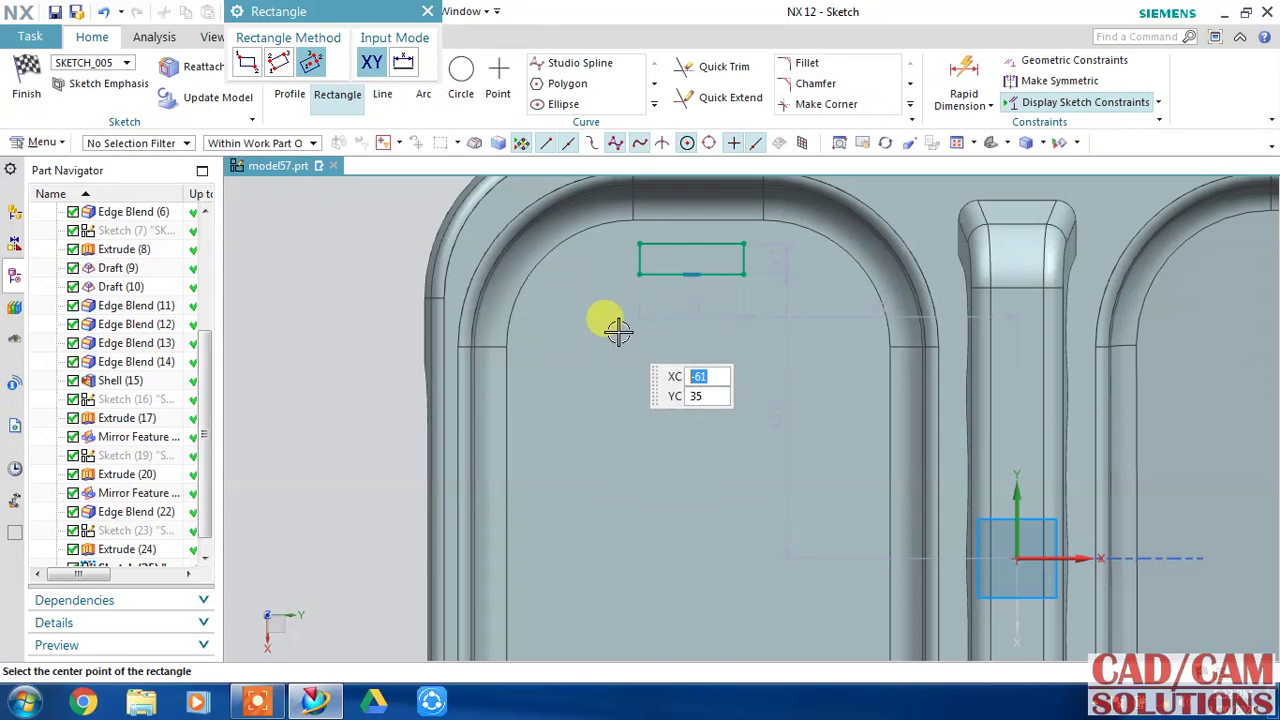
# Undo it and draw a narrow upright rectangle in the left compartment instead.
pyautogui.click(106, 14)
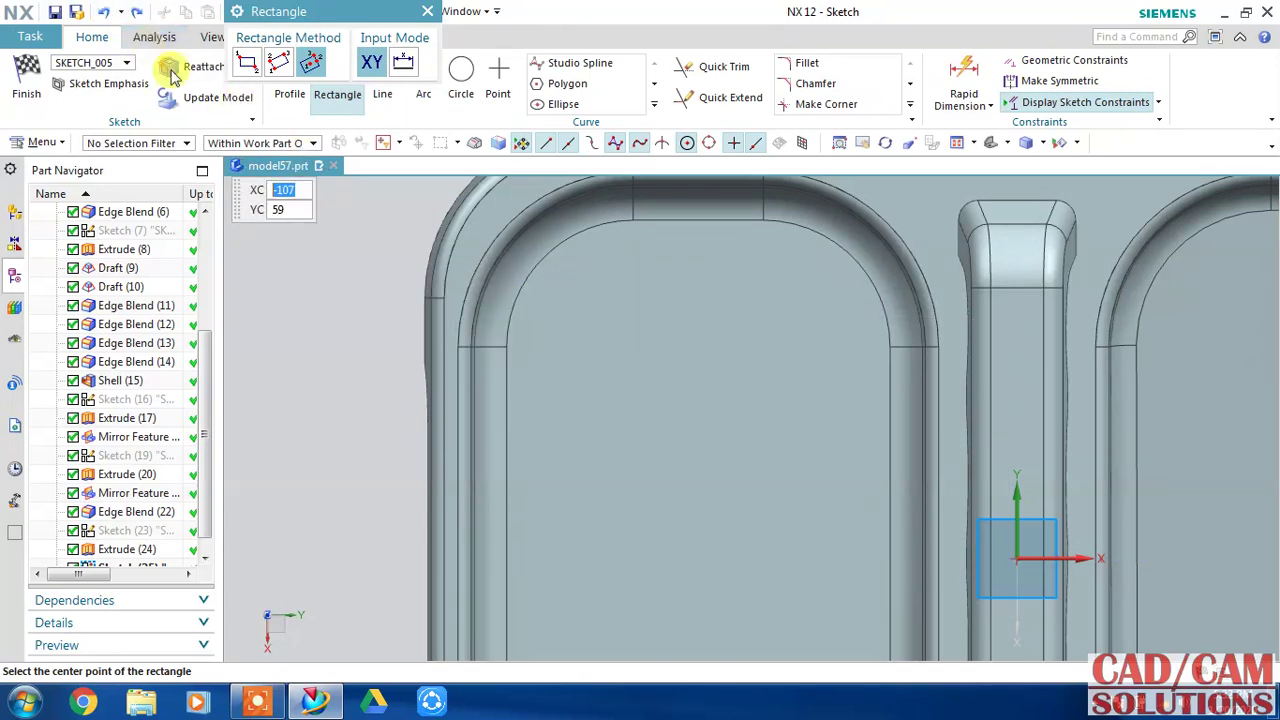
pyautogui.click(553, 354)
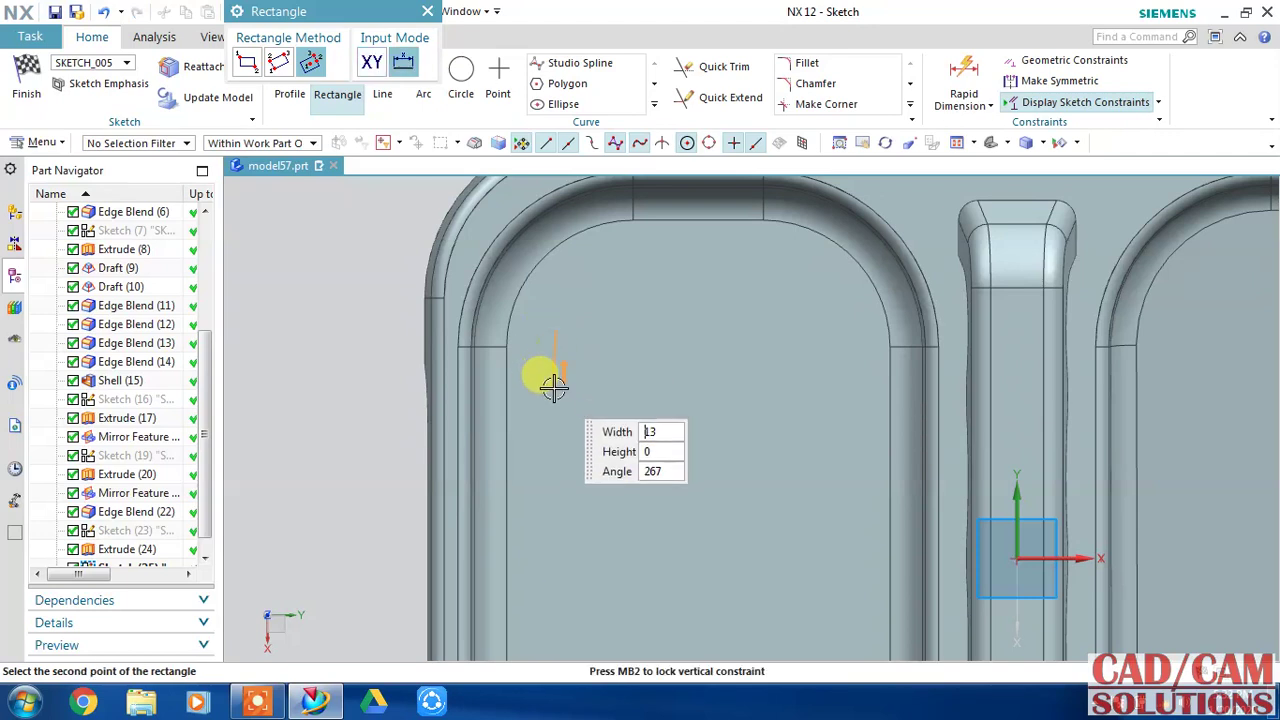
pyautogui.click(555, 390)
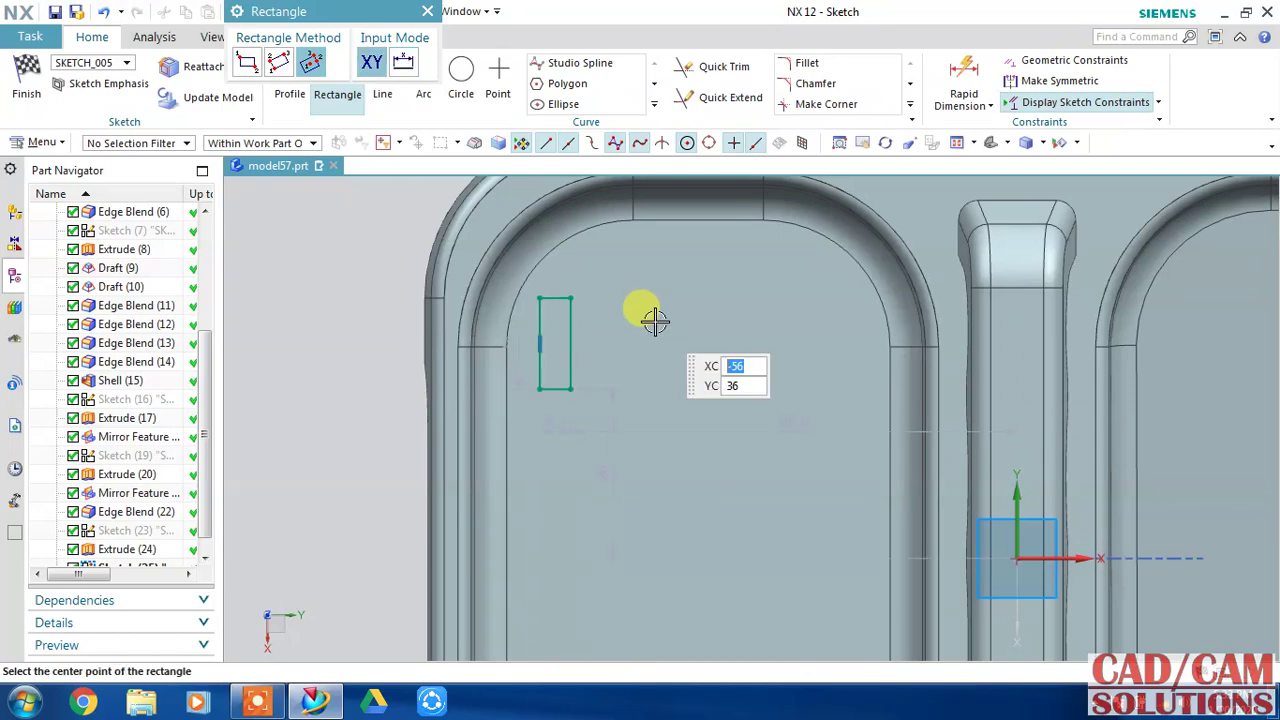
pyautogui.press('Escape')
# Dimension the rectangle 4 mm wide and 16 mm tall.
pyautogui.click(560, 428)
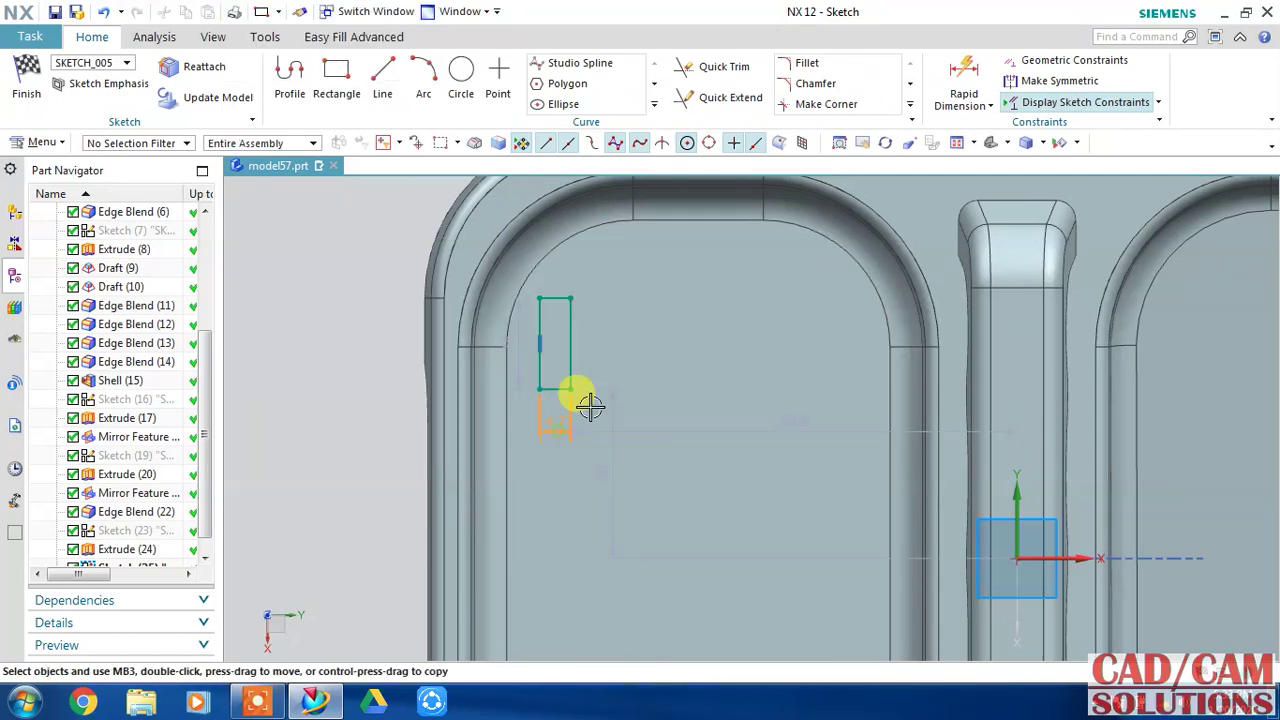
pyautogui.write('4')
pyautogui.click(606, 356)
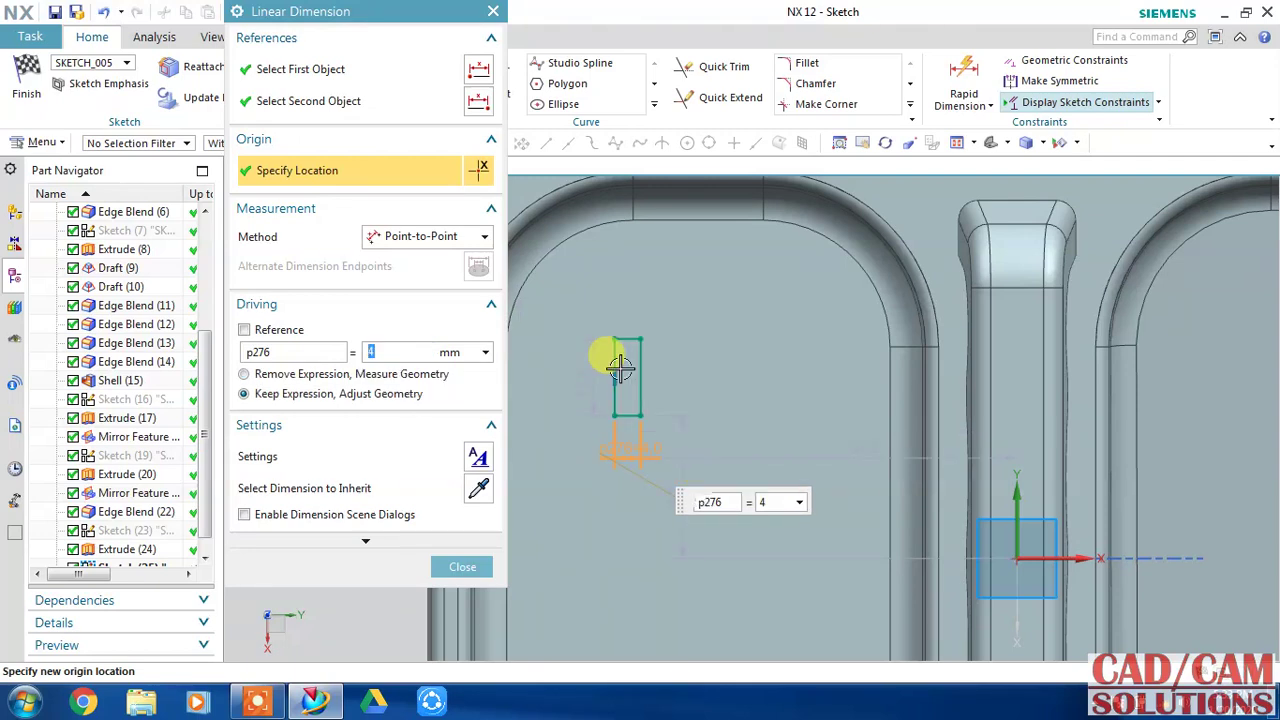
pyautogui.click(594, 375)
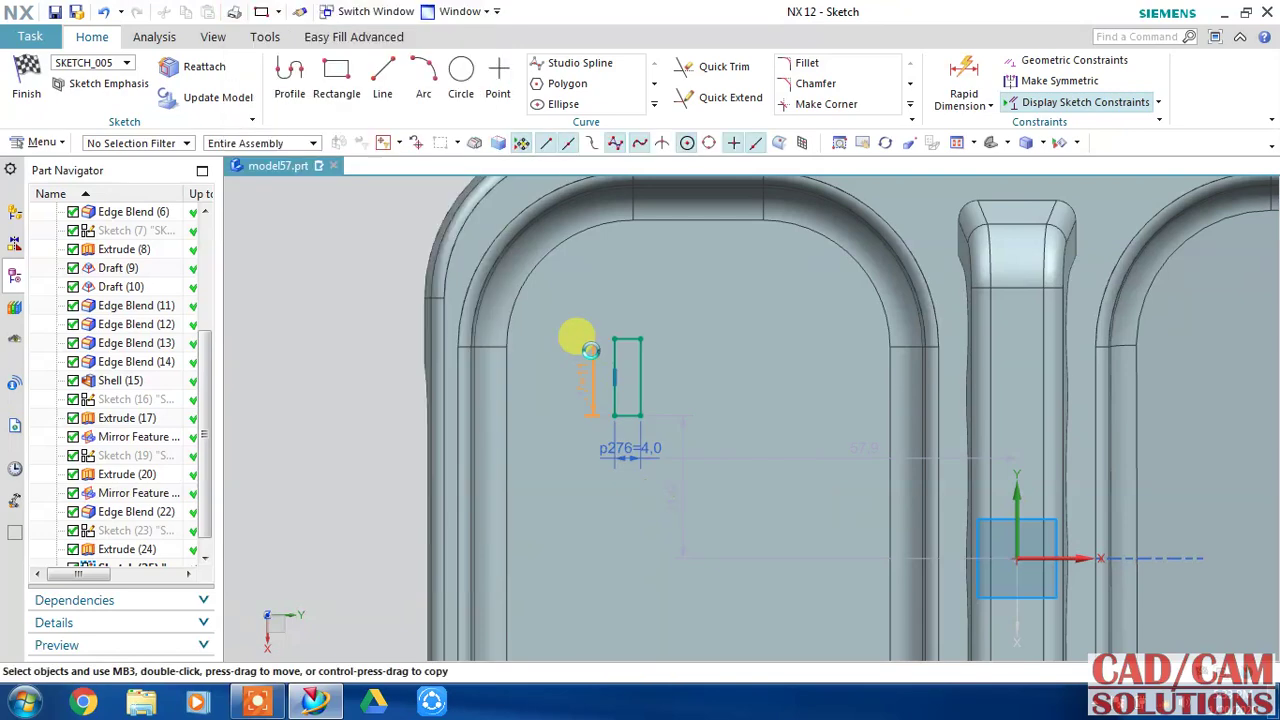
pyautogui.write('16')
pyautogui.press('Return')
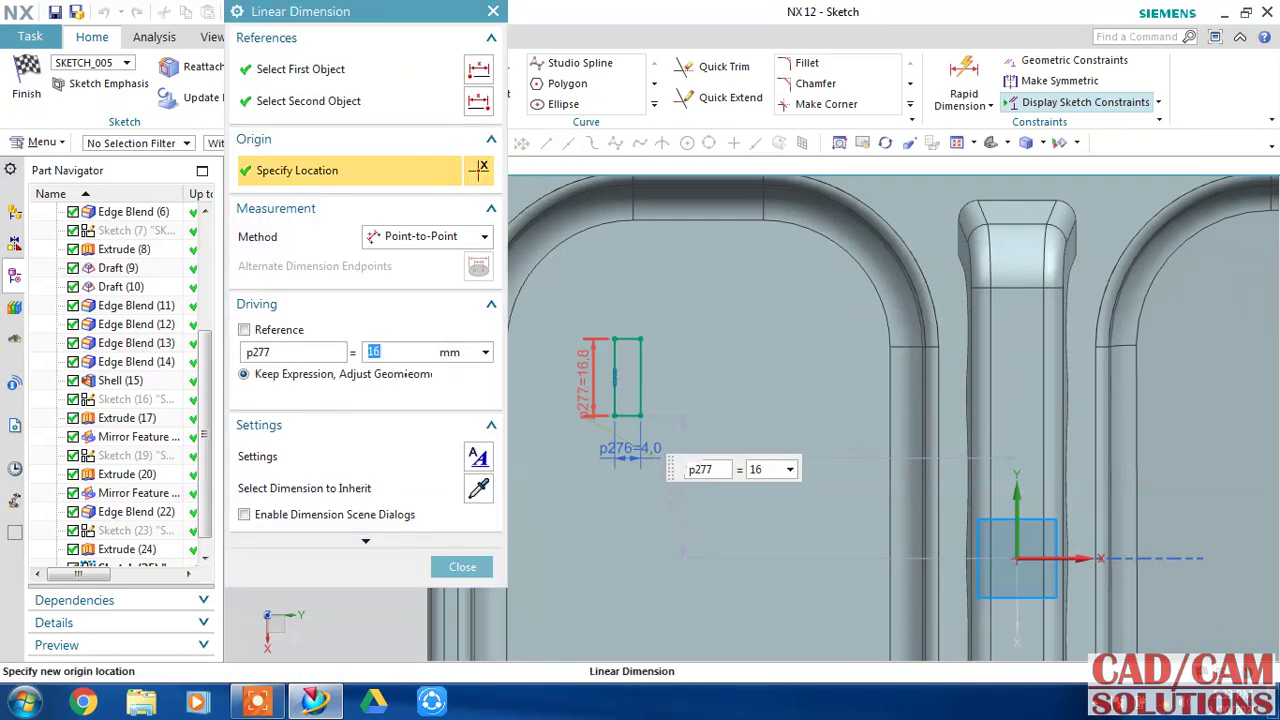
pyautogui.click(436, 578)
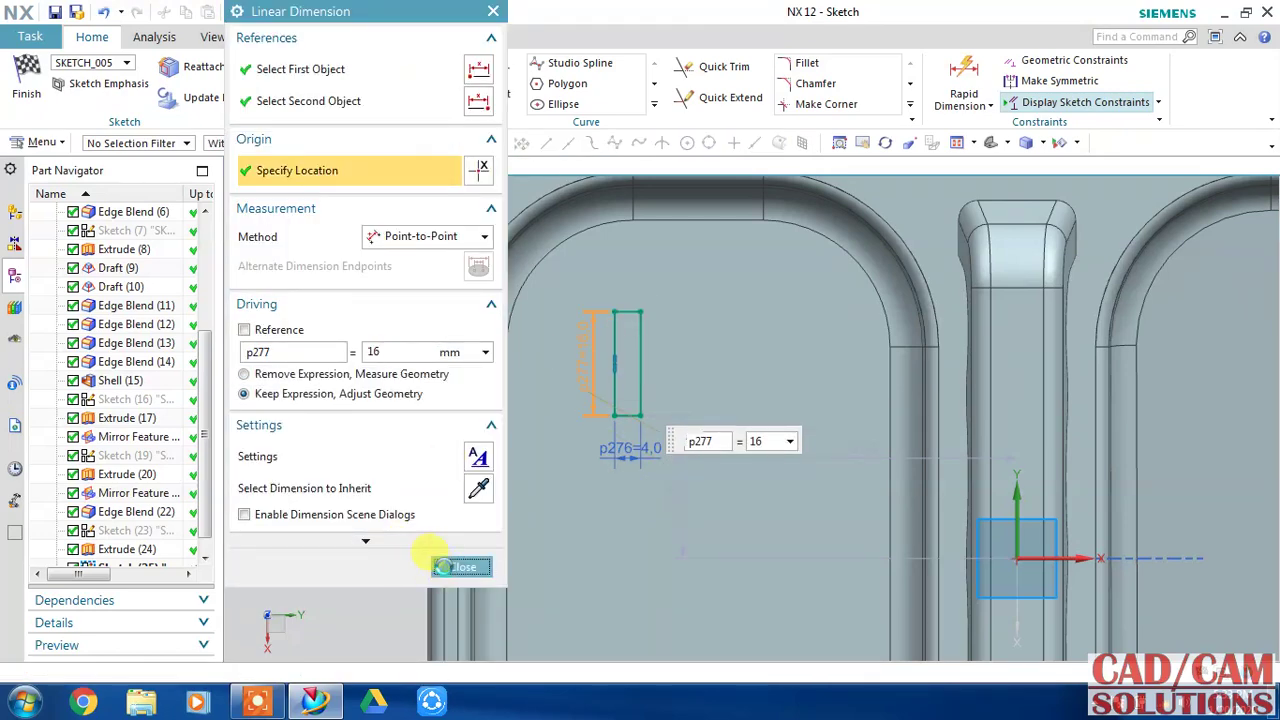
# Align the midpoint of the rectangle's left edge with a point on the compartment wall.
pyautogui.scroll(-1, 600, 445)
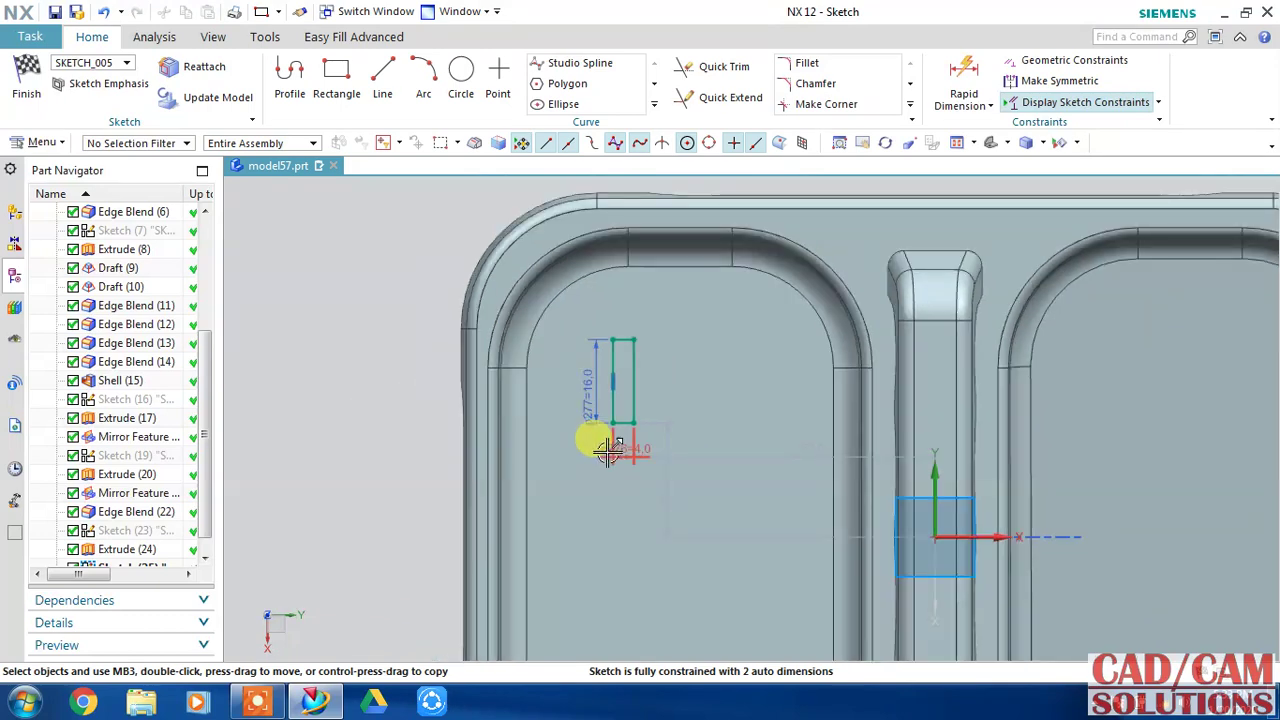
pyautogui.click(613, 381)
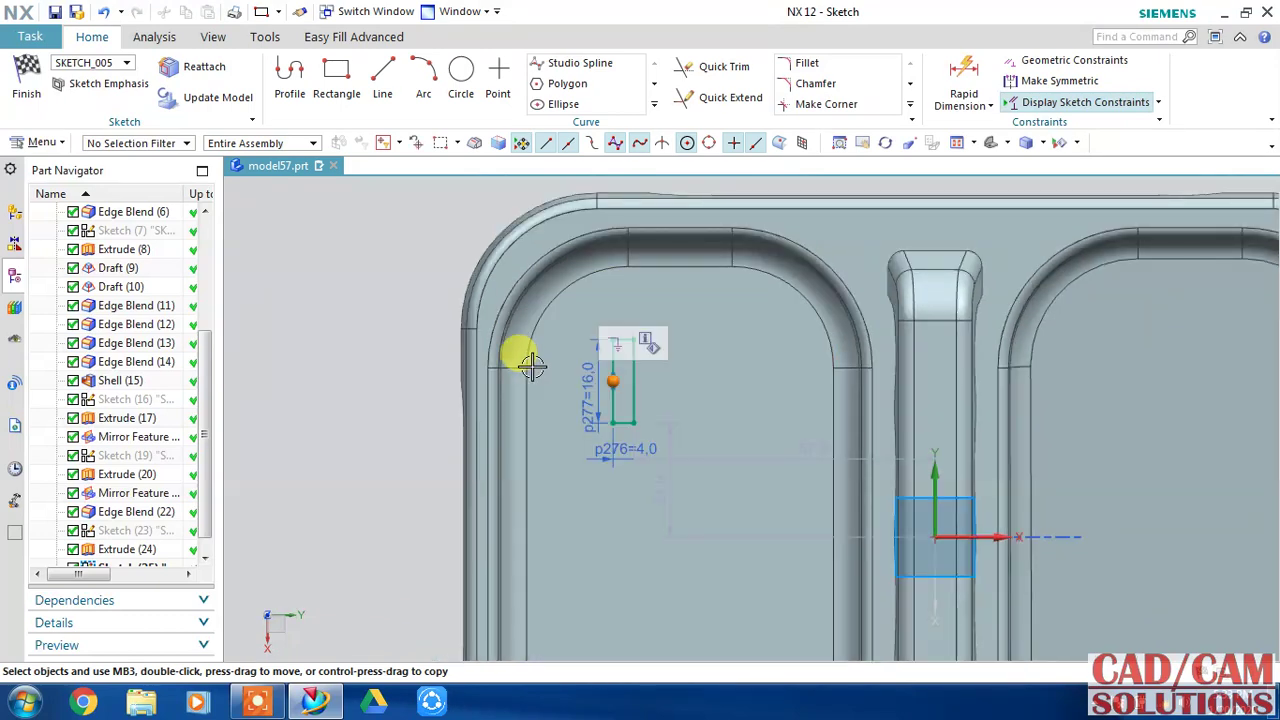
pyautogui.click(524, 366)
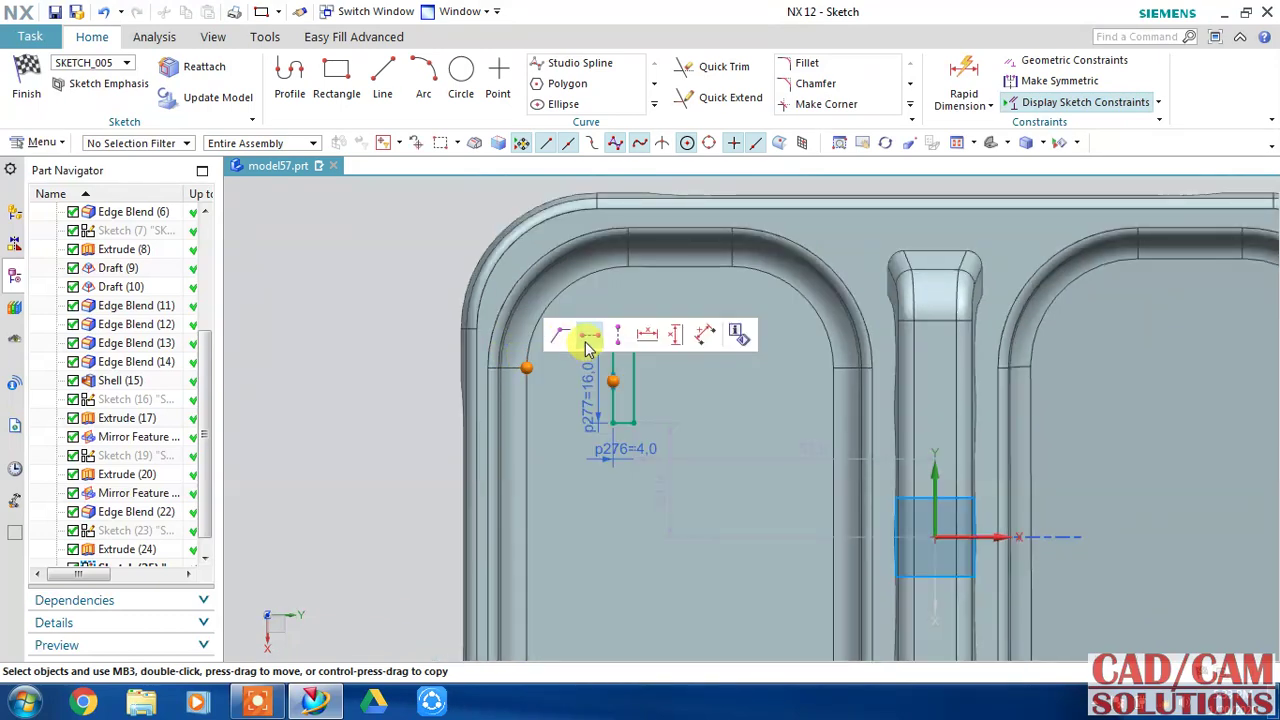
pyautogui.click(585, 336)
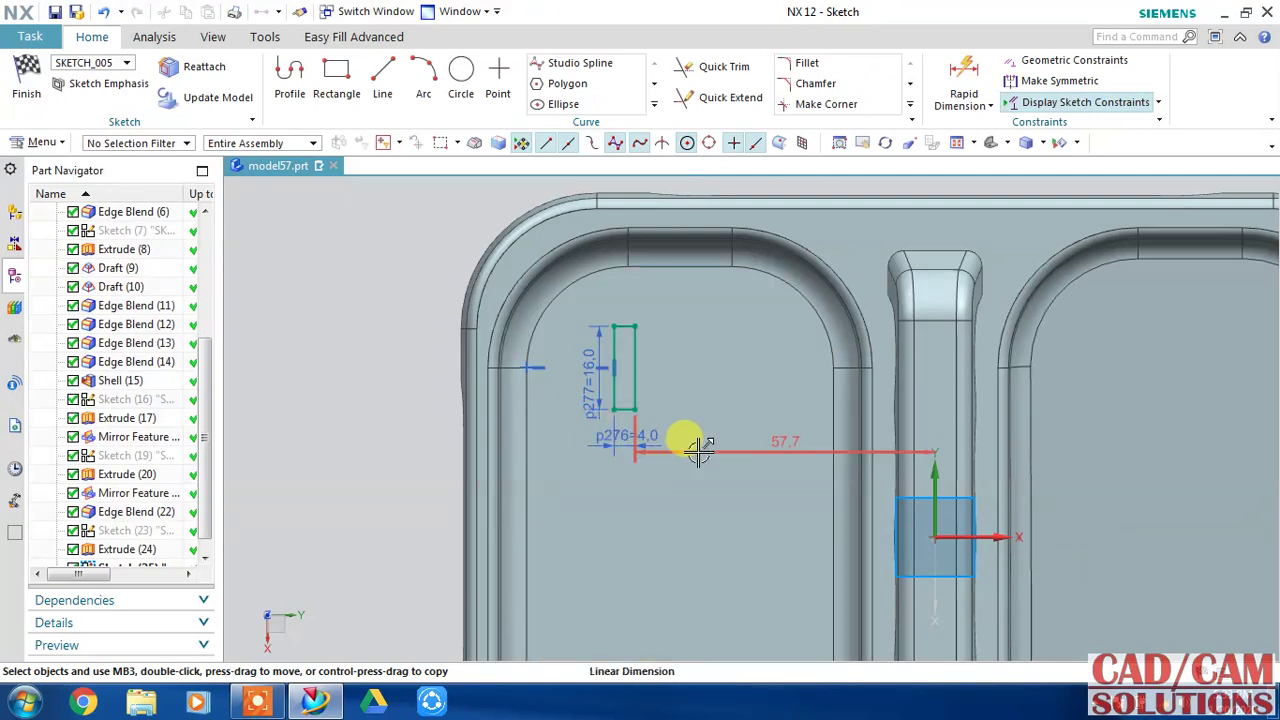
# Dimension the rectangle's left line 3 mm from the compartment wall edge.
pyautogui.click(963, 78)
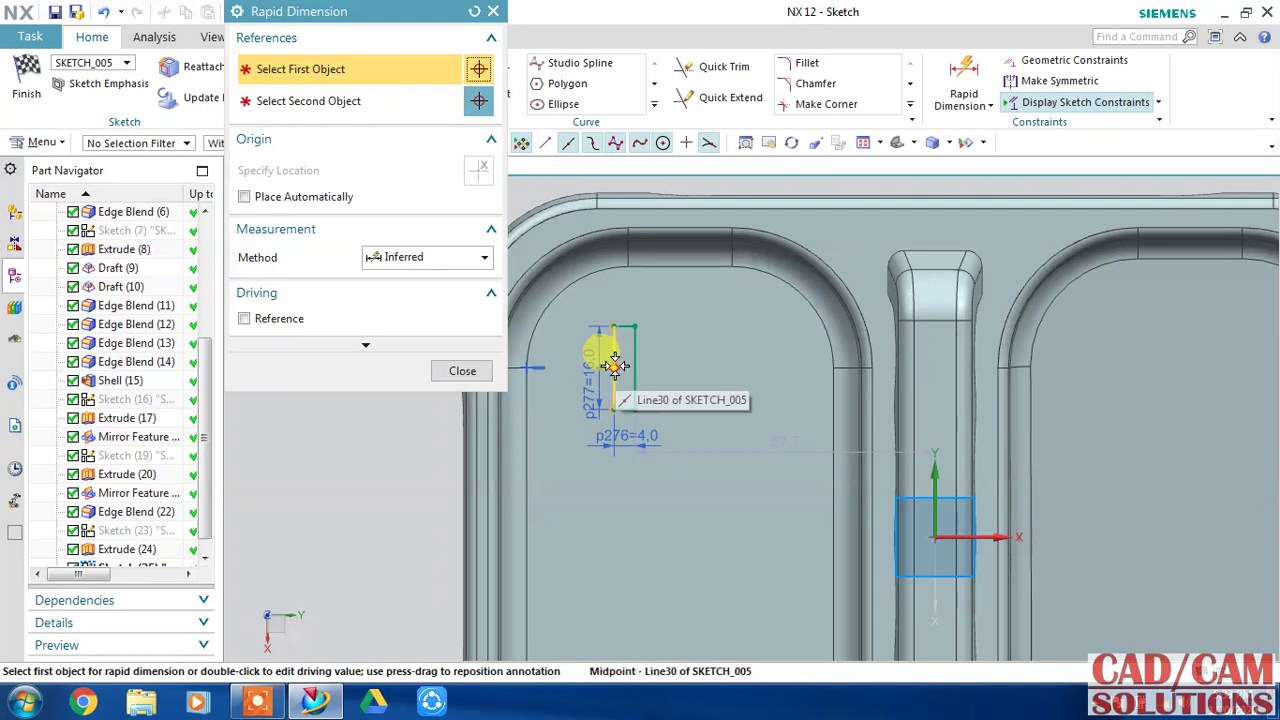
pyautogui.click(604, 355)
pyautogui.click(527, 367)
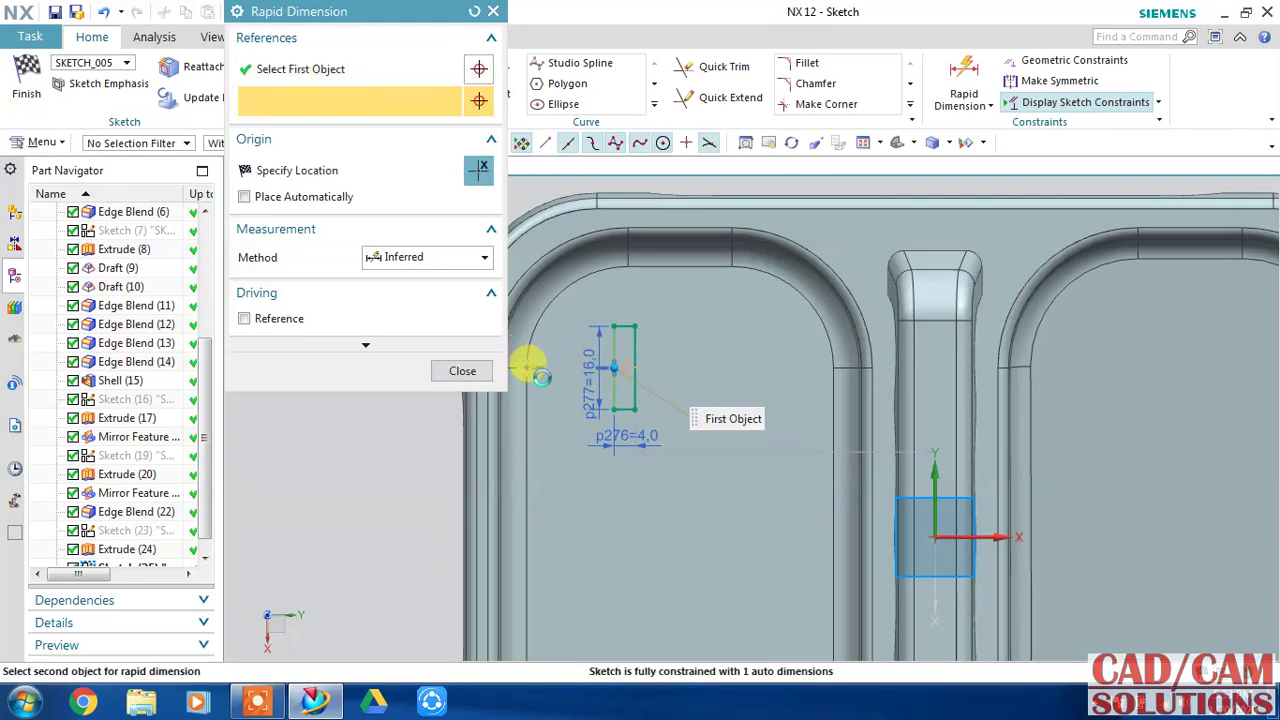
pyautogui.click(421, 378)
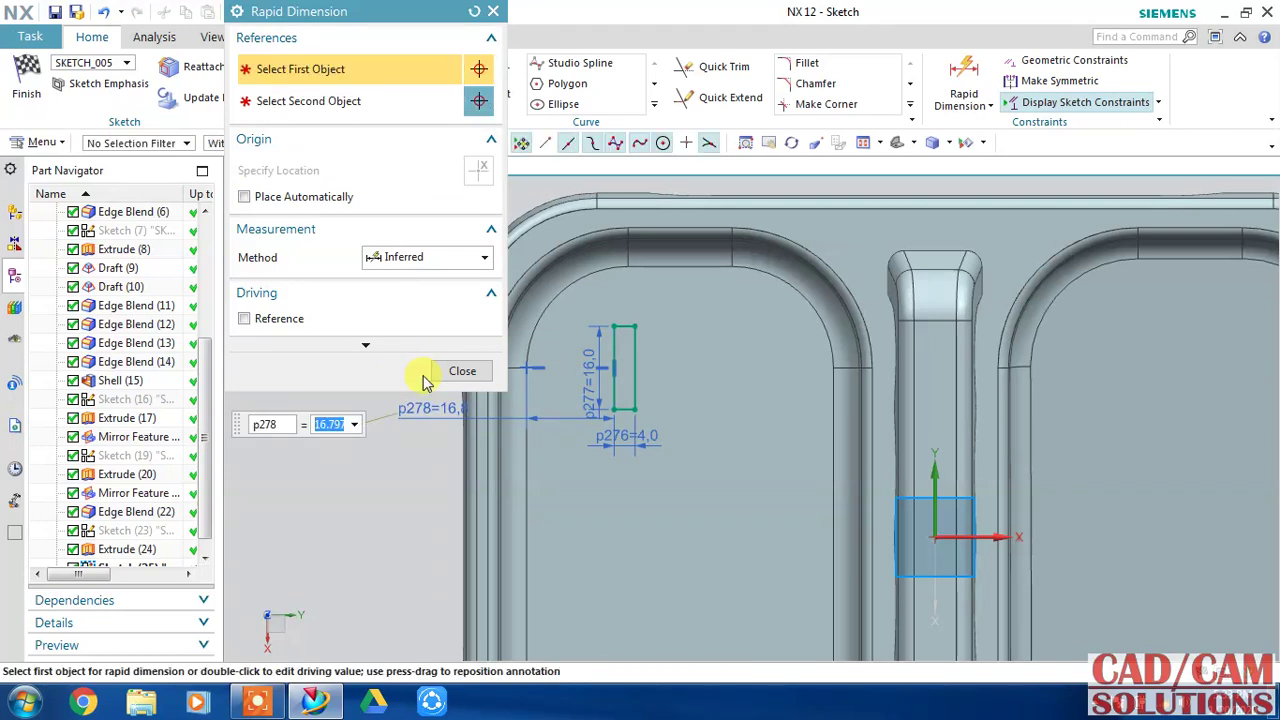
pyautogui.write('3')
pyautogui.press('Return')
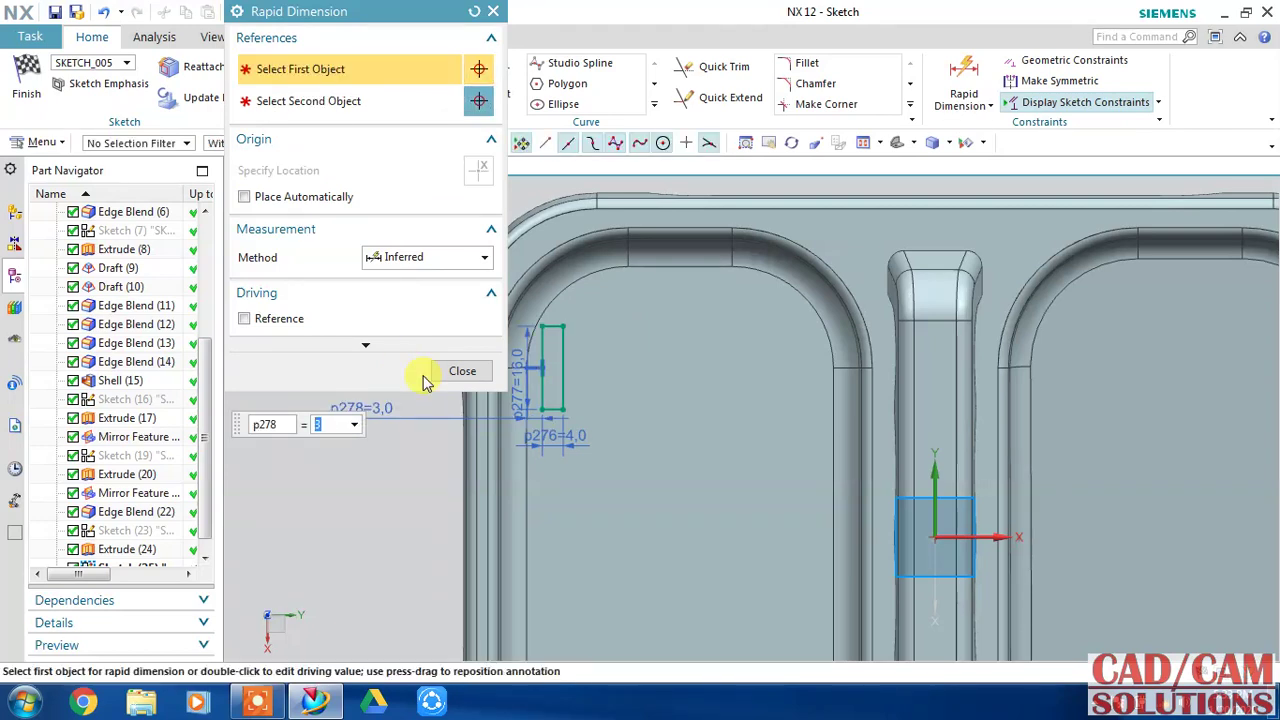
pyautogui.click(455, 372)
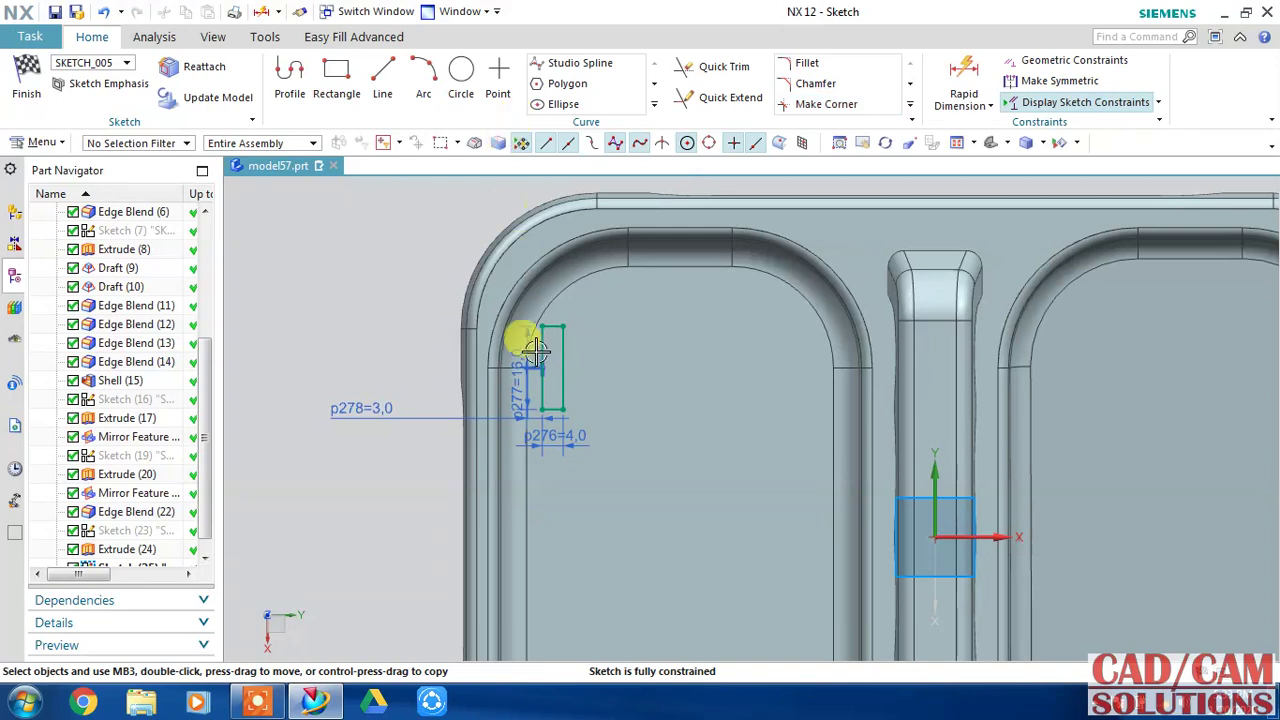
pyautogui.moveTo(387, 270); pyautogui.dragTo(575, 420)
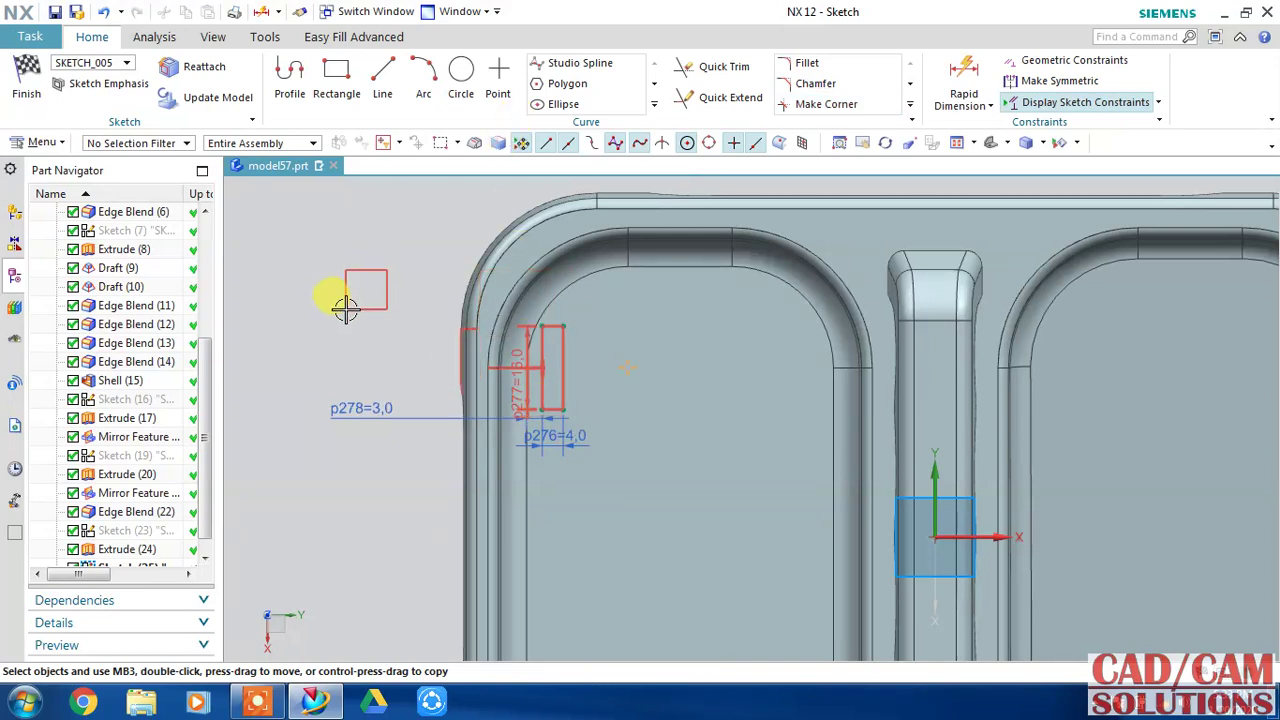
pyautogui.moveTo(575, 420); pyautogui.dragTo(345, 308)
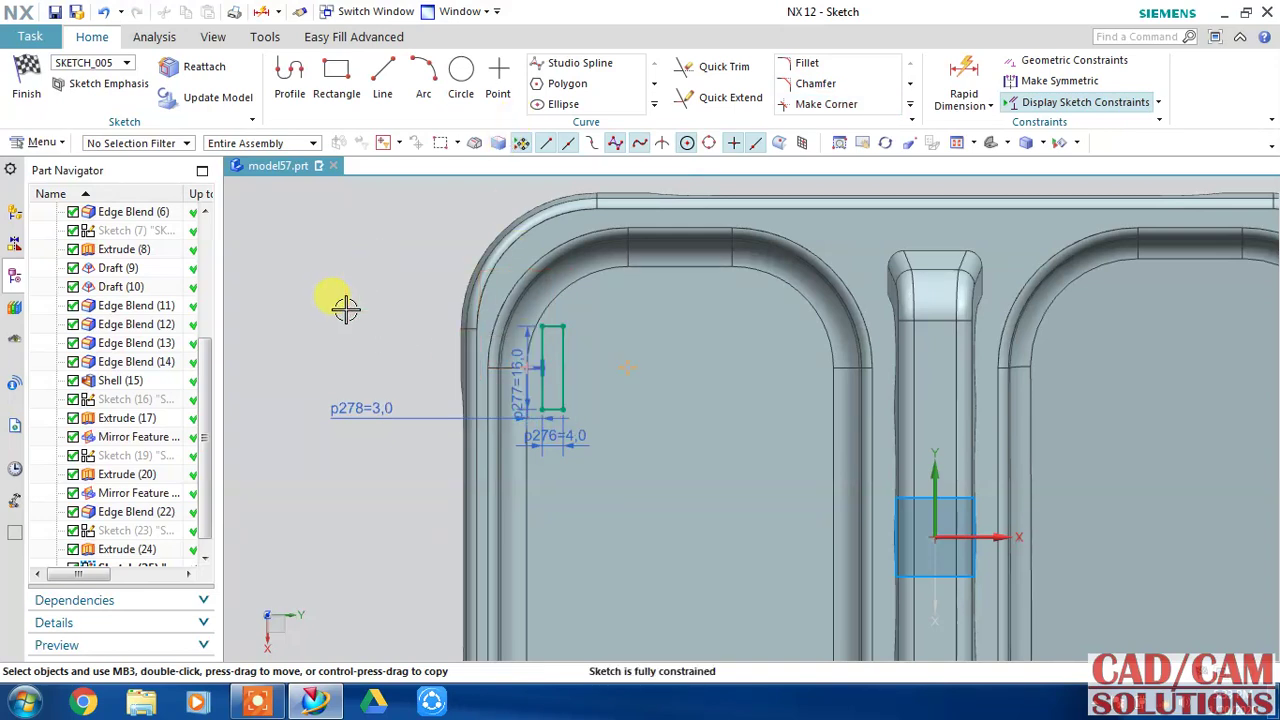
# Fillet all four rectangle corners with radius 2.
pyautogui.click(806, 63)
pyautogui.scroll(3, 560, 332)
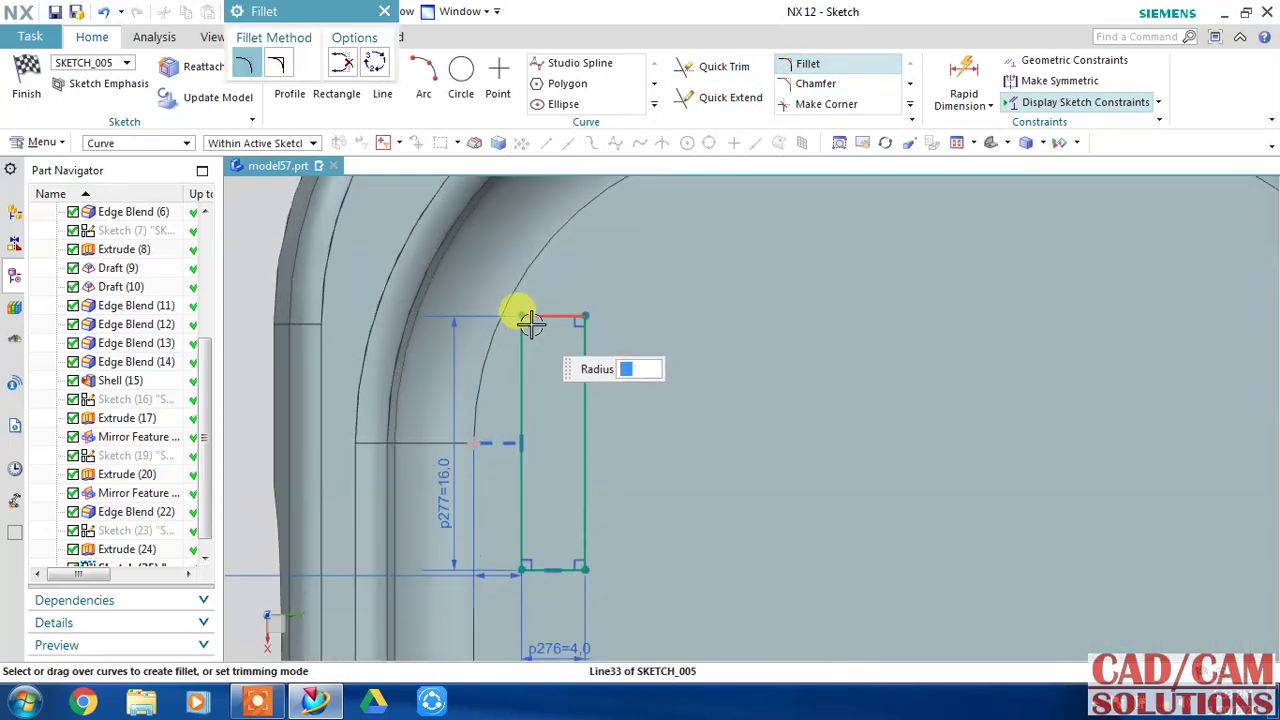
pyautogui.write('2')
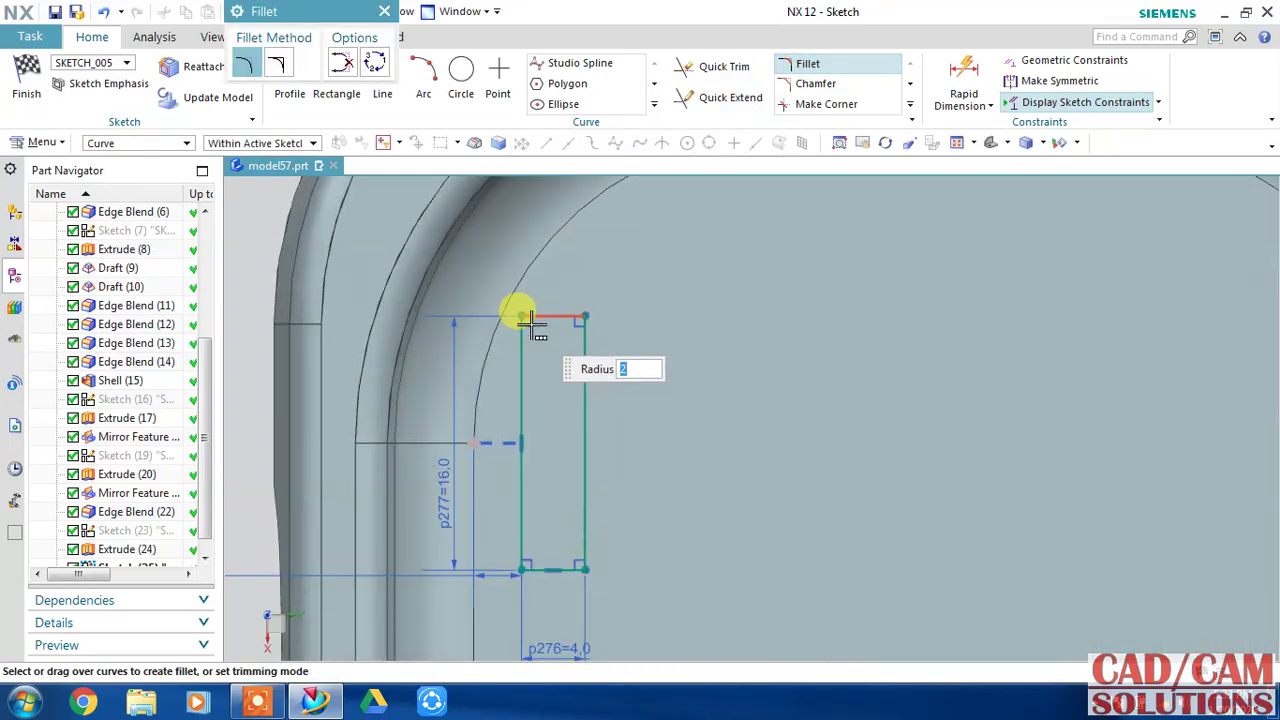
pyautogui.click(520, 318)
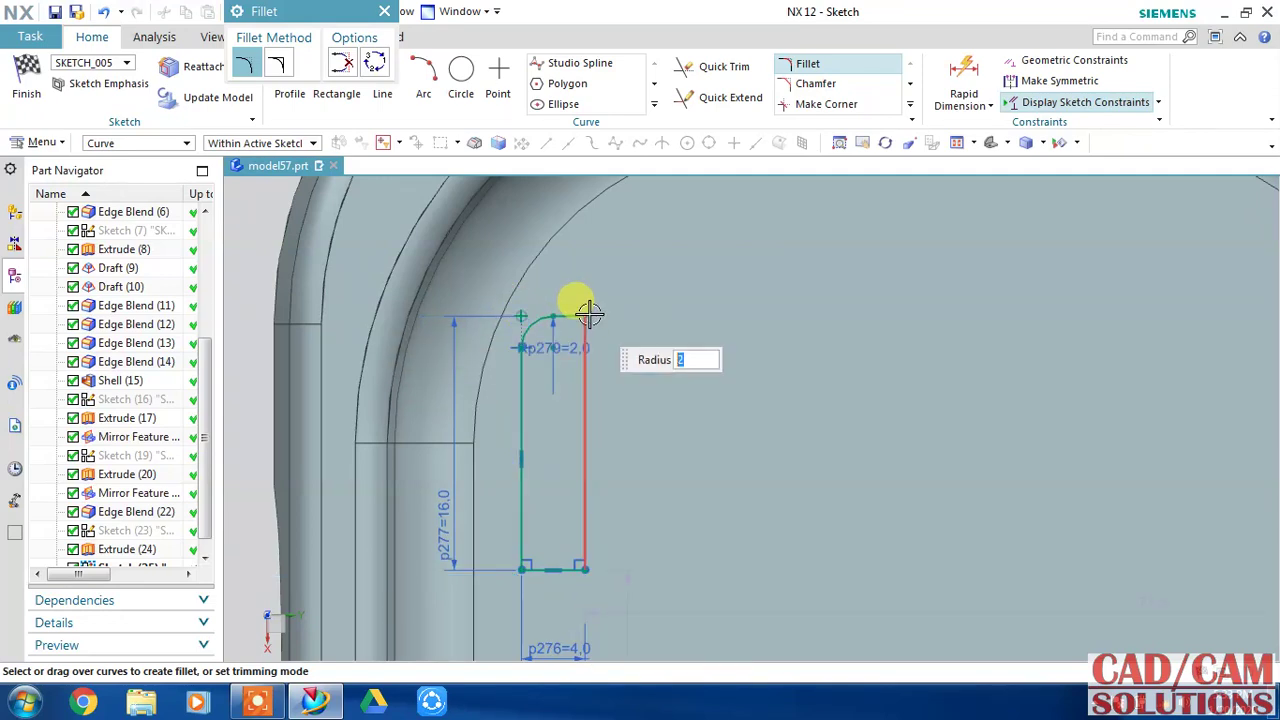
pyautogui.click(585, 317)
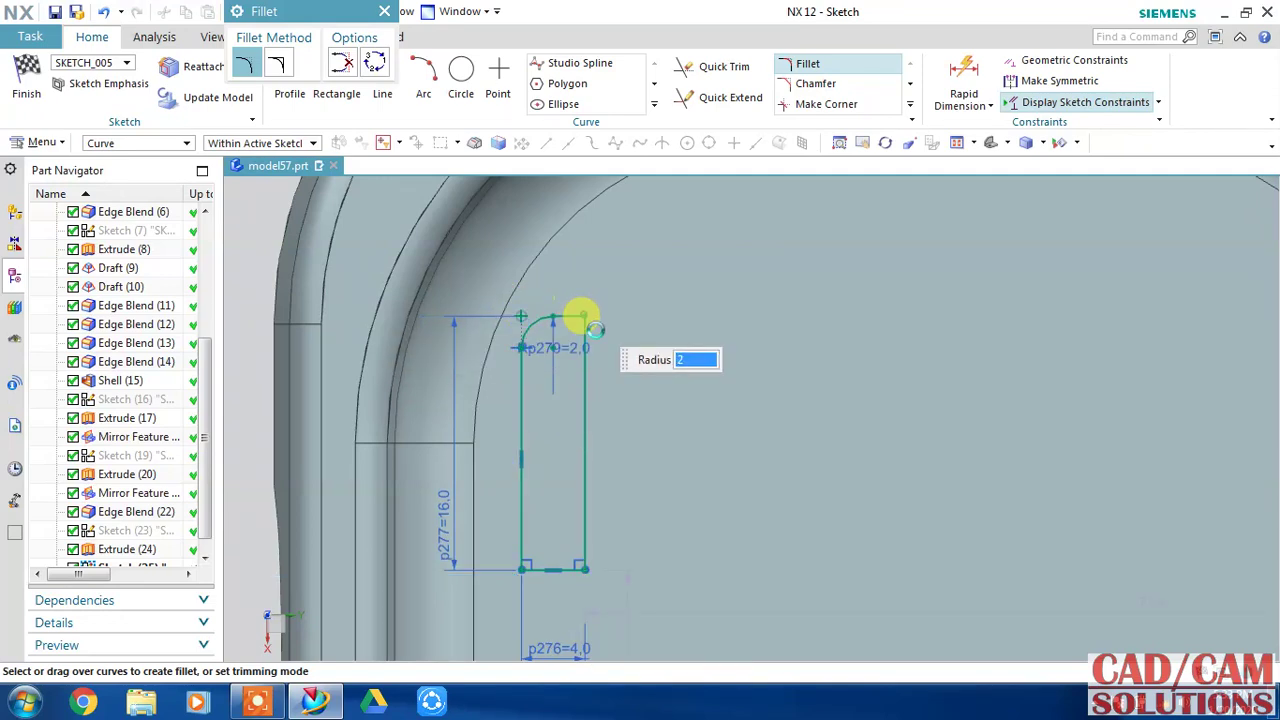
pyautogui.click(574, 571)
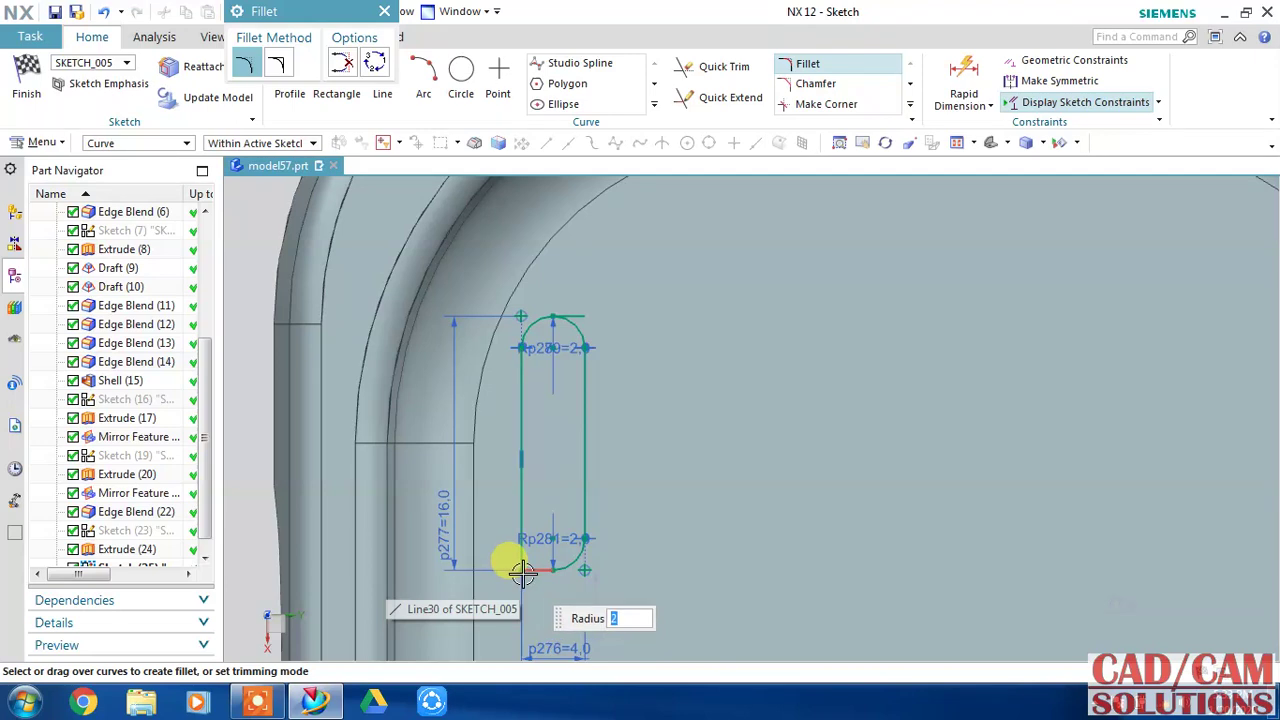
pyautogui.click(522, 571)
pyautogui.middleClick(615, 470)
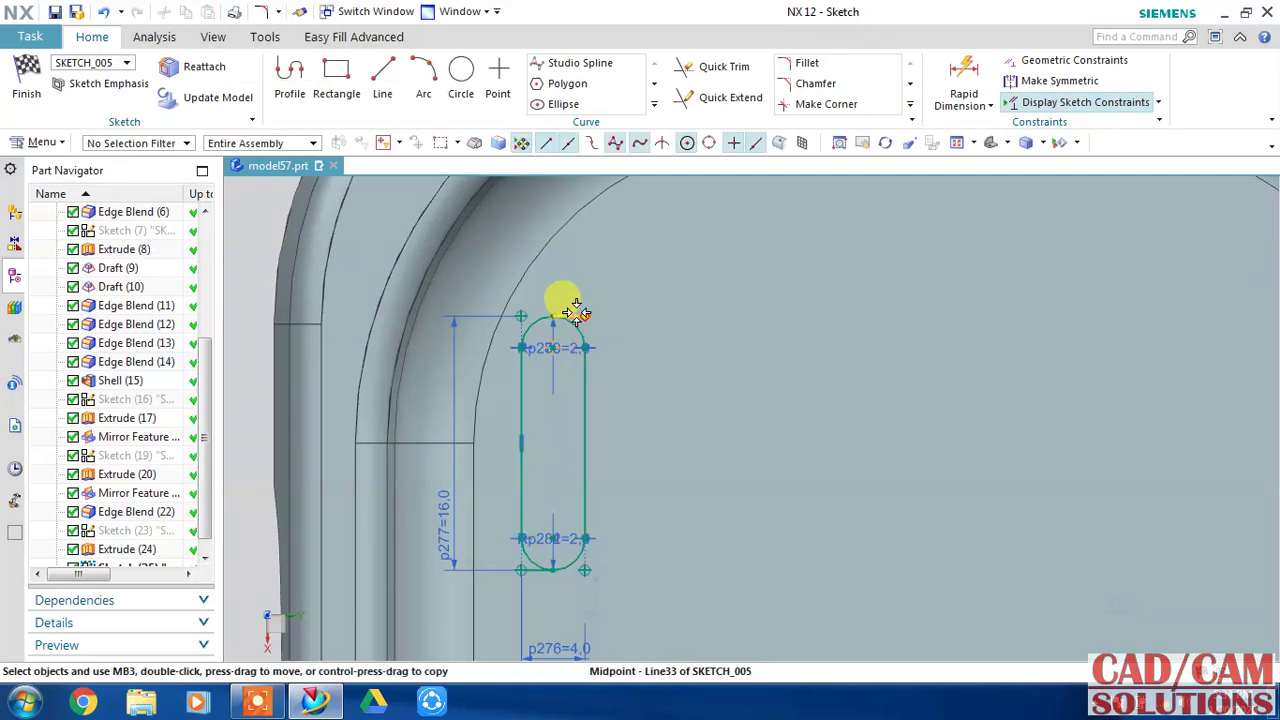
# Check the slot's top and bottom arcs, then select all the slot's curves.
pyautogui.rightClick(575, 312)
pyautogui.click(246, 256)
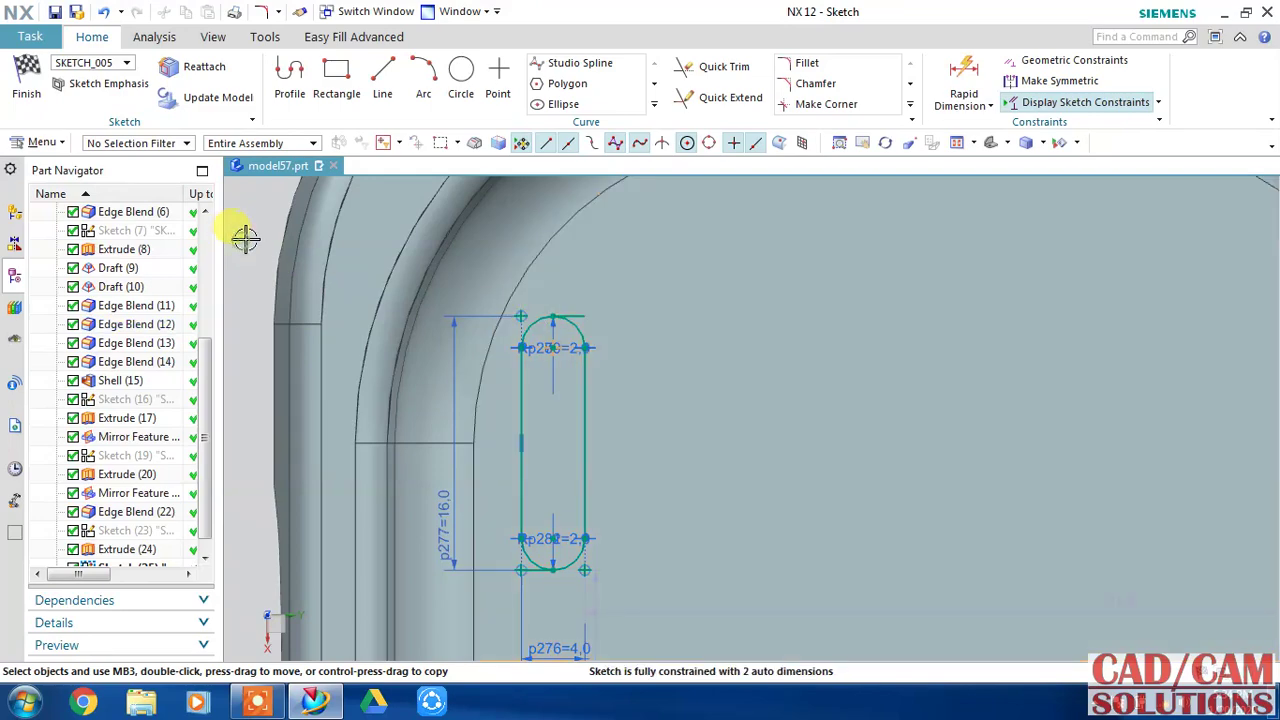
pyautogui.rightClick(574, 306)
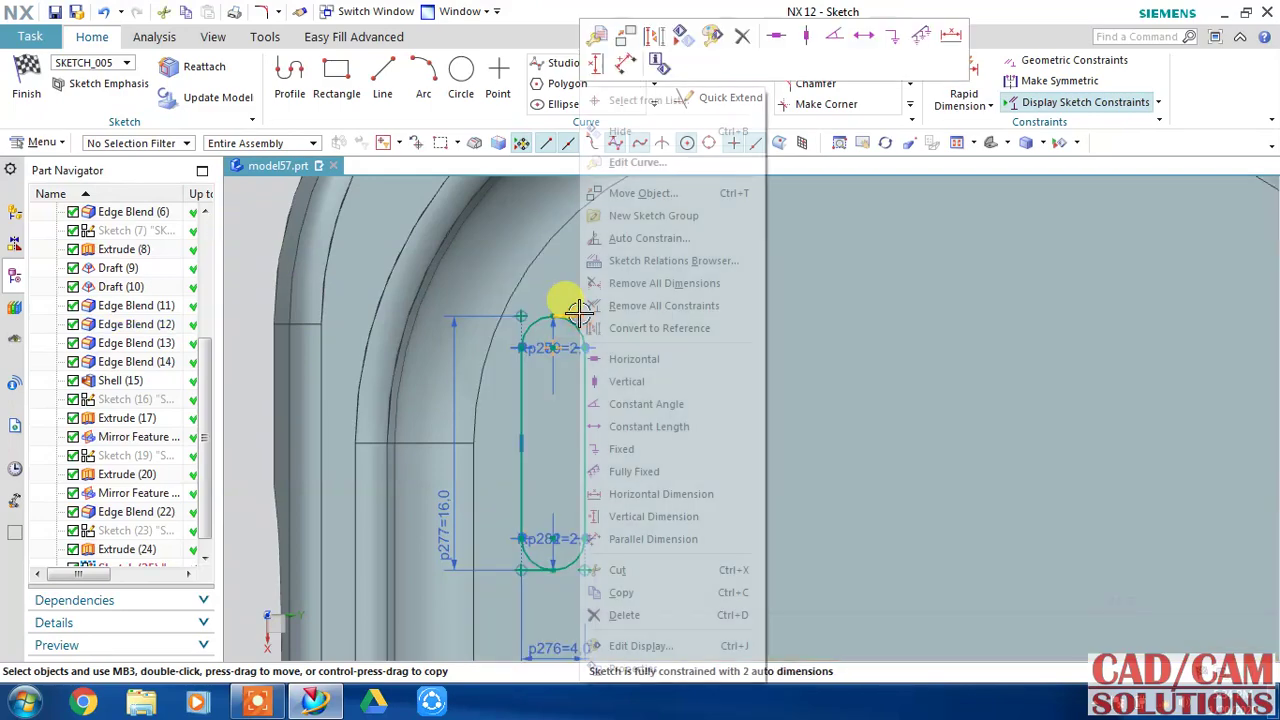
pyautogui.click(616, 330)
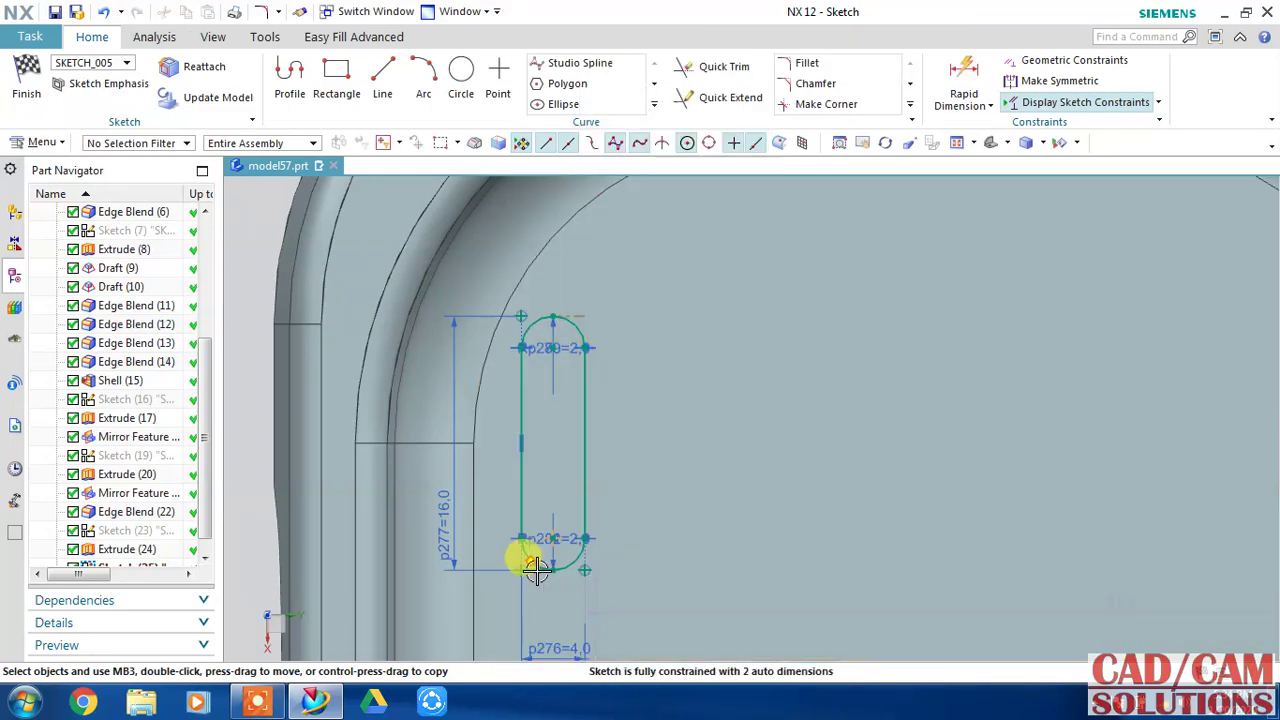
pyautogui.rightClick(535, 570)
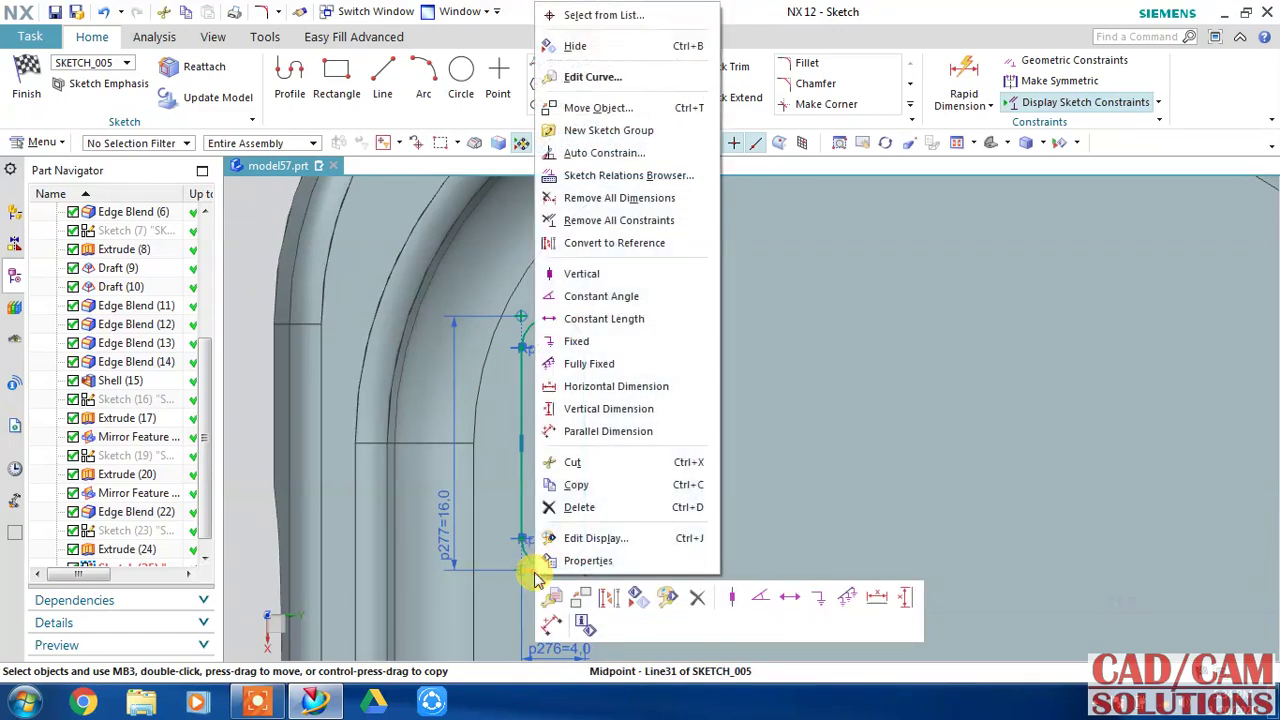
pyautogui.click(636, 252)
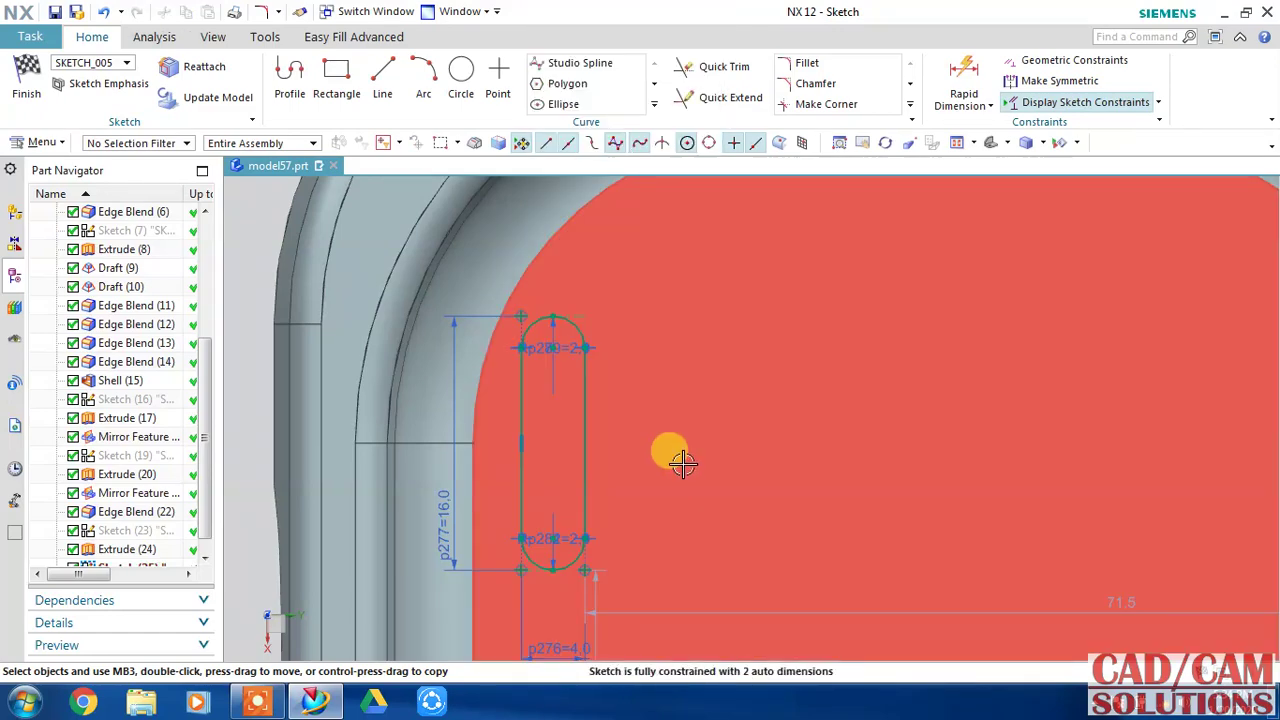
pyautogui.scroll(-2, 680, 457)
pyautogui.scroll(-1, 600, 420)
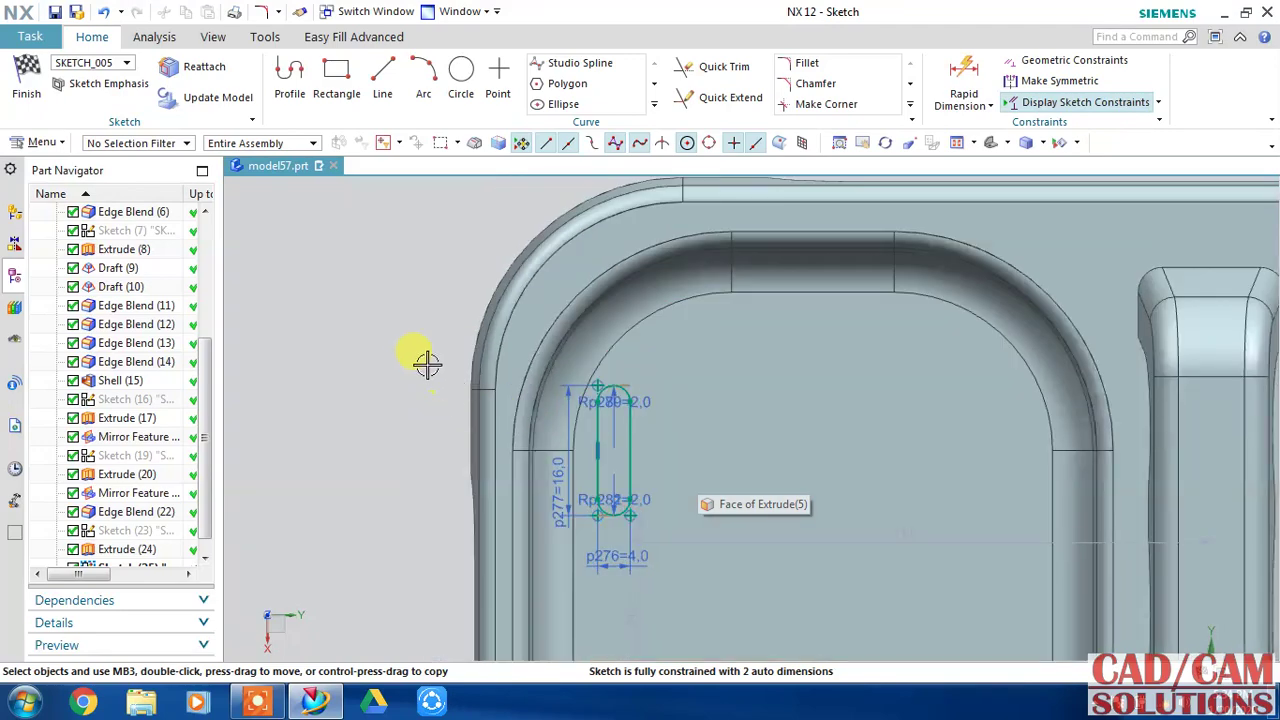
pyautogui.moveTo(415, 330)
pyautogui.mouseDown()
pyautogui.moveTo(581, 456)
pyautogui.moveTo(651, 531)
pyautogui.mouseUp()
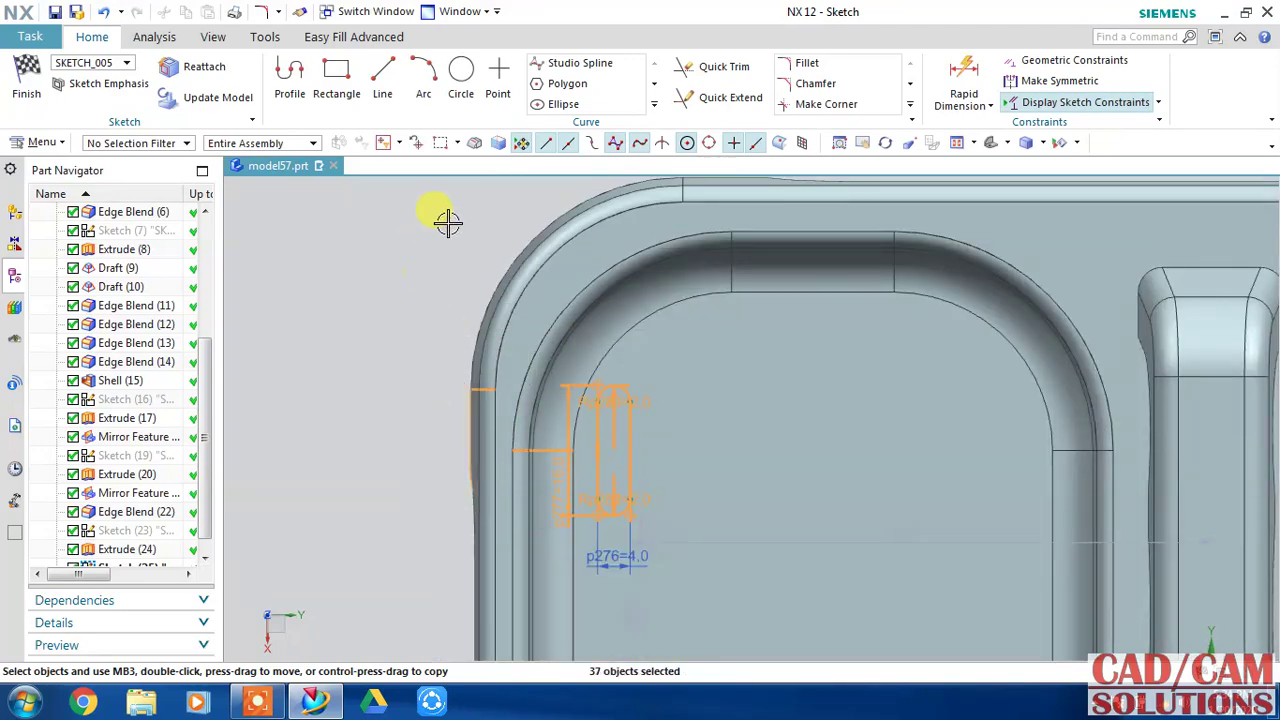
# Pattern the slot curves linearly along the sketch's horizontal axis.
pyautogui.click(654, 104)
pyautogui.click(485, 252)
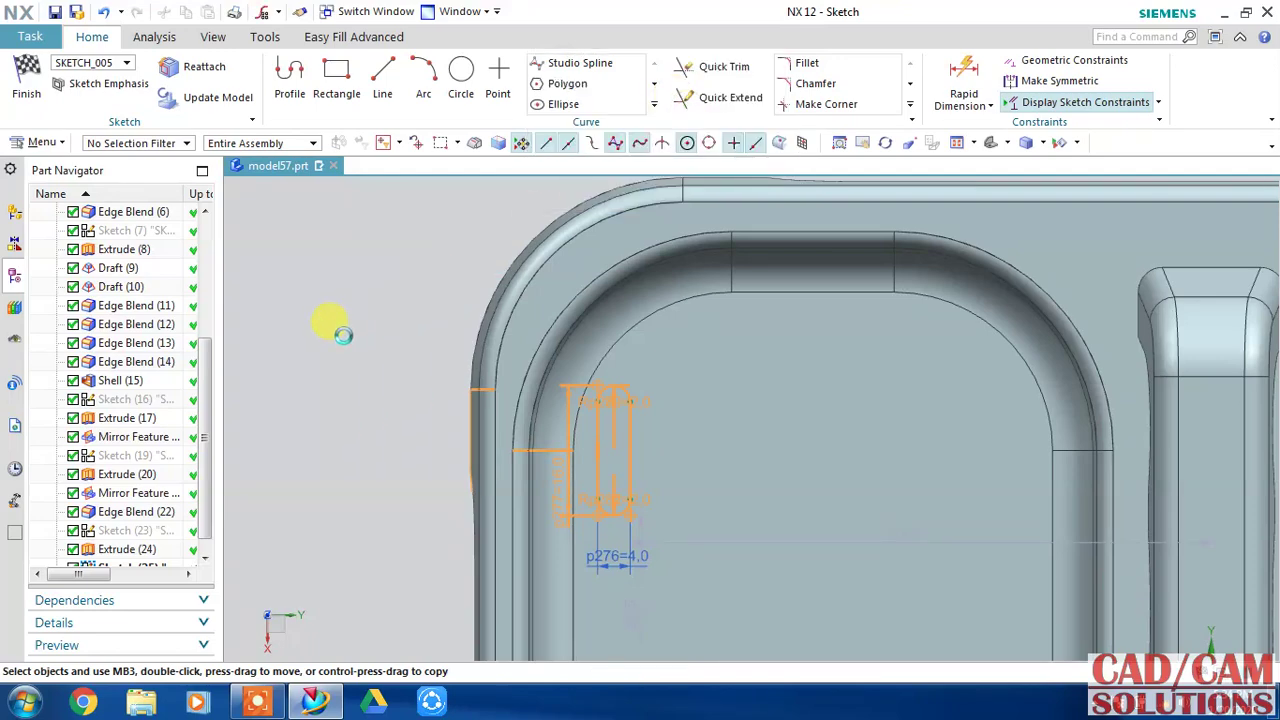
pyautogui.click(345, 194)
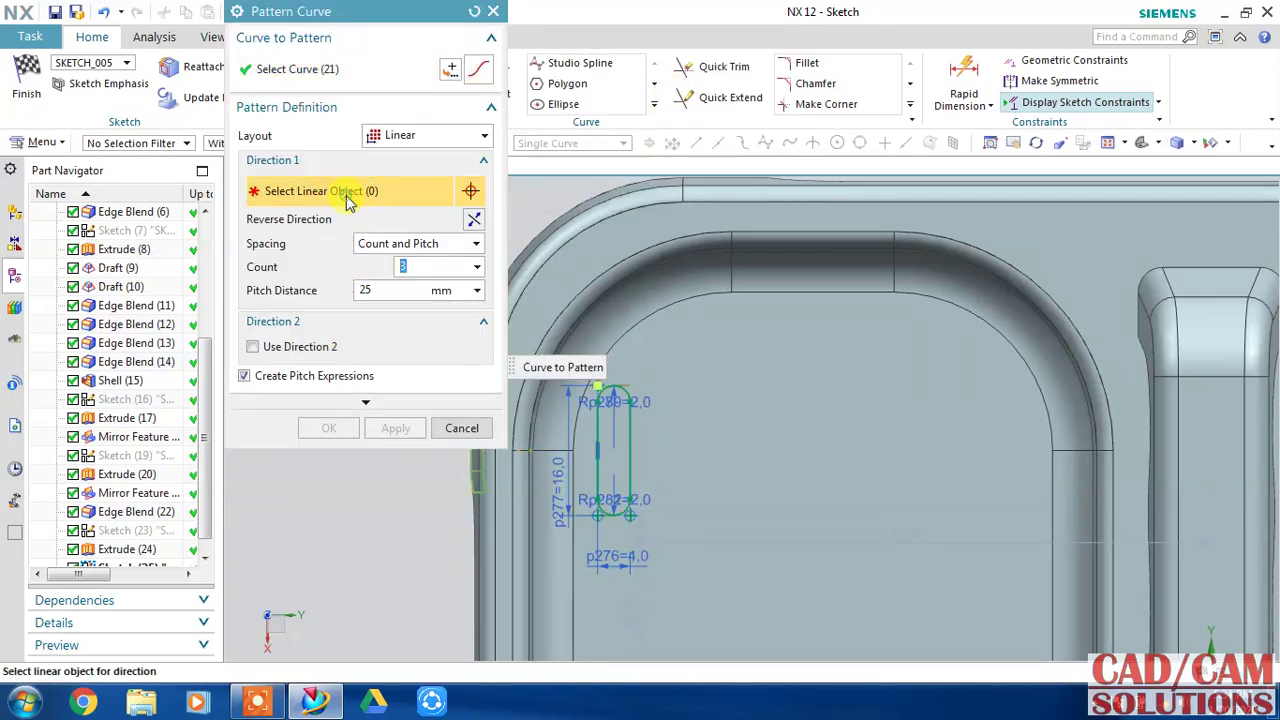
pyautogui.scroll(-3, 586, 445)
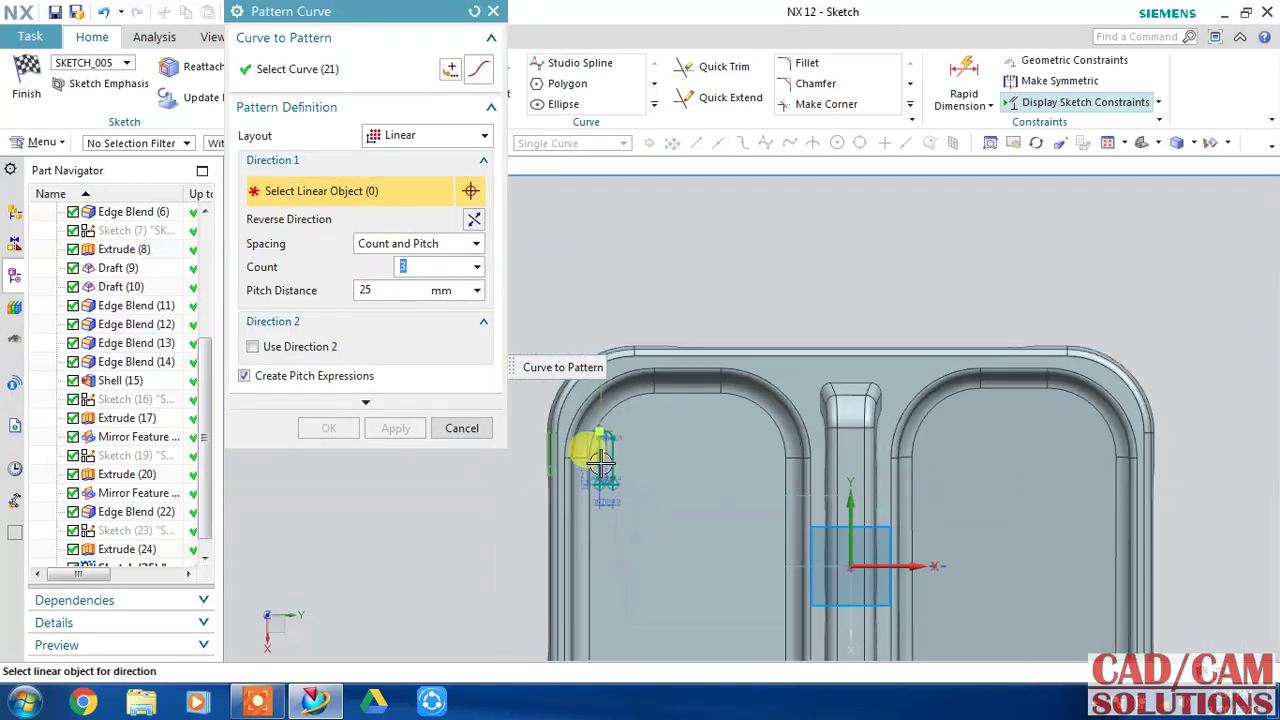
pyautogui.click(902, 565)
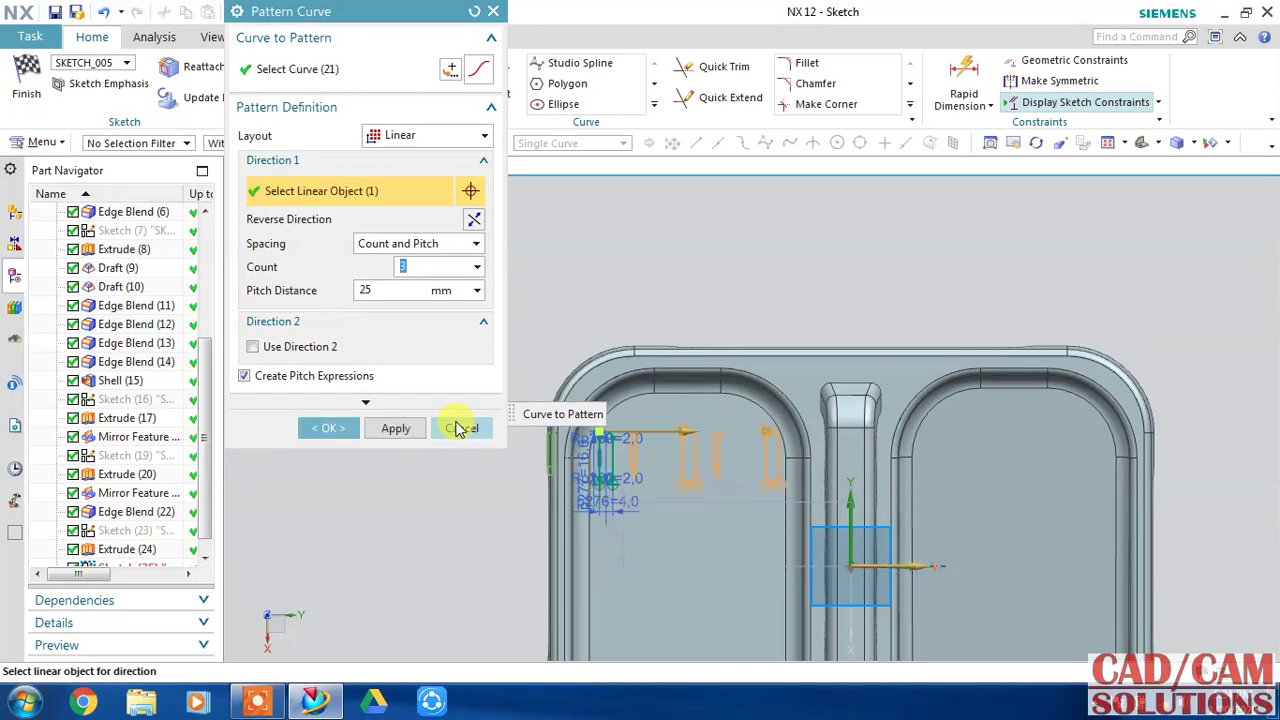
pyautogui.scroll(2, 557, 457)
pyautogui.scroll(2, 757, 484)
pyautogui.scroll(1, 757, 484)
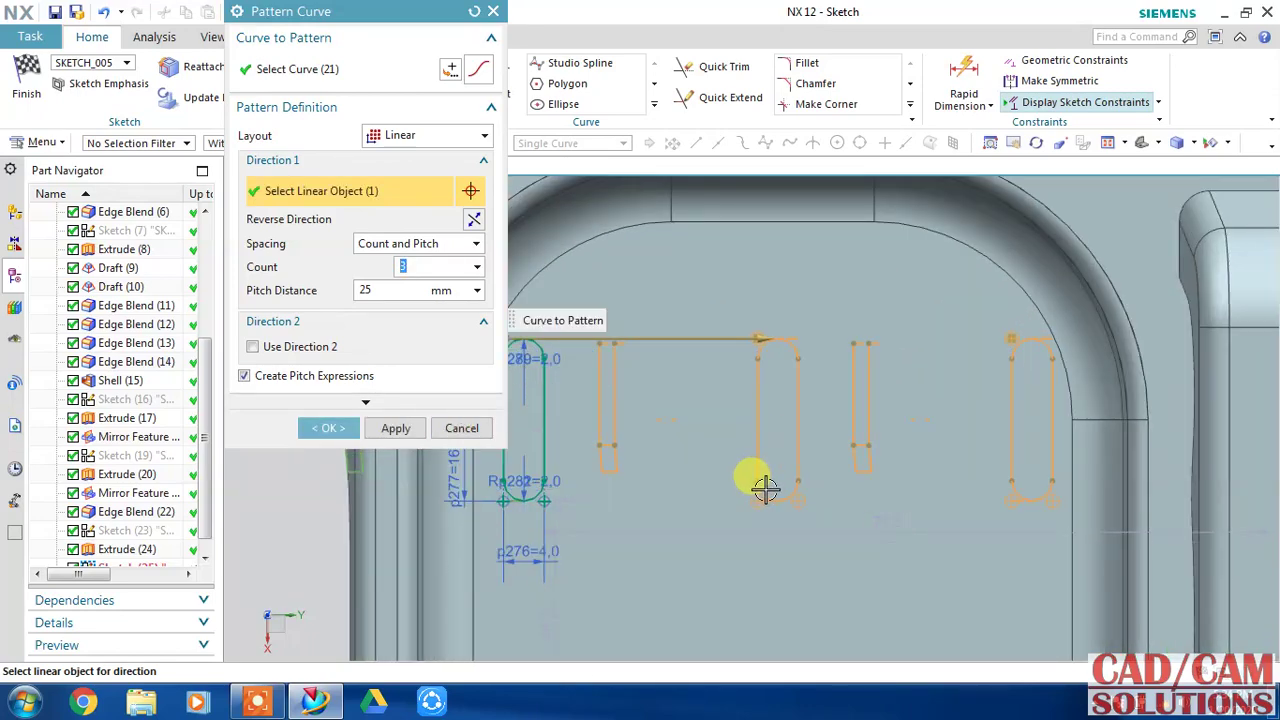
pyautogui.scroll(-1, 765, 488)
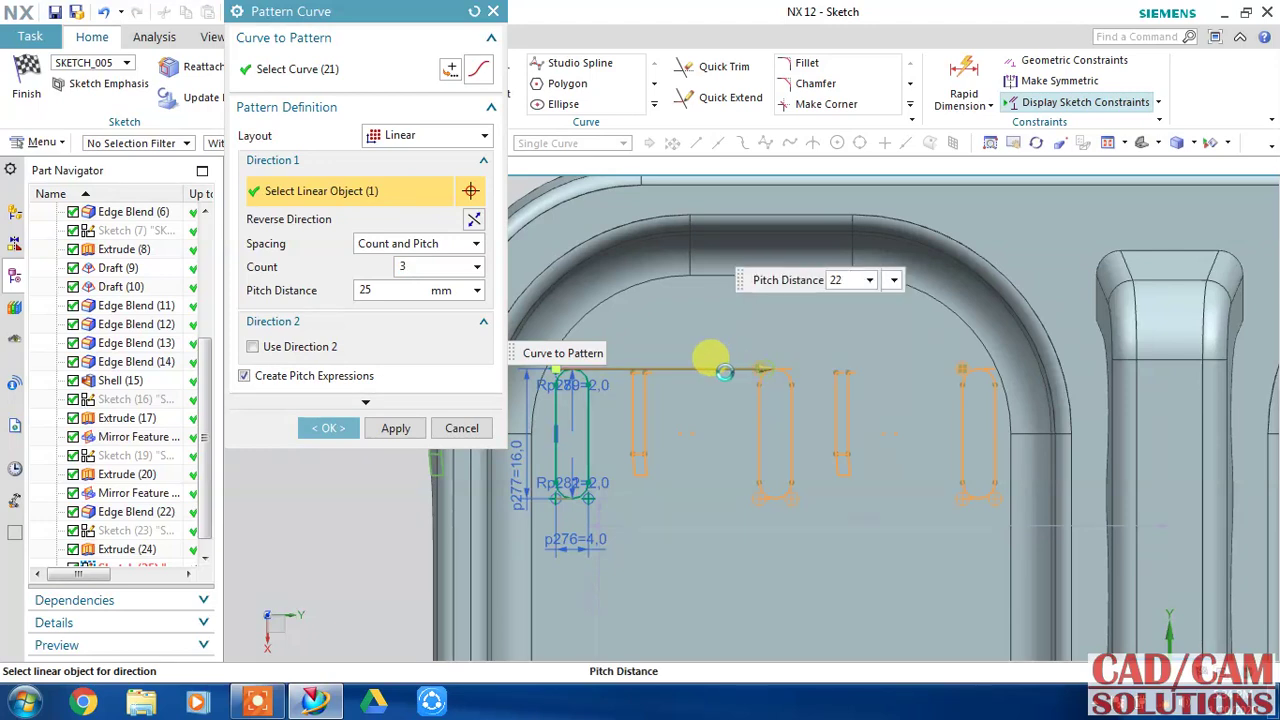
pyautogui.moveTo(710, 357)
pyautogui.mouseDown()
pyautogui.moveTo(766, 360)
pyautogui.moveTo(633, 357)
pyautogui.moveTo(621, 376)
pyautogui.mouseUp()
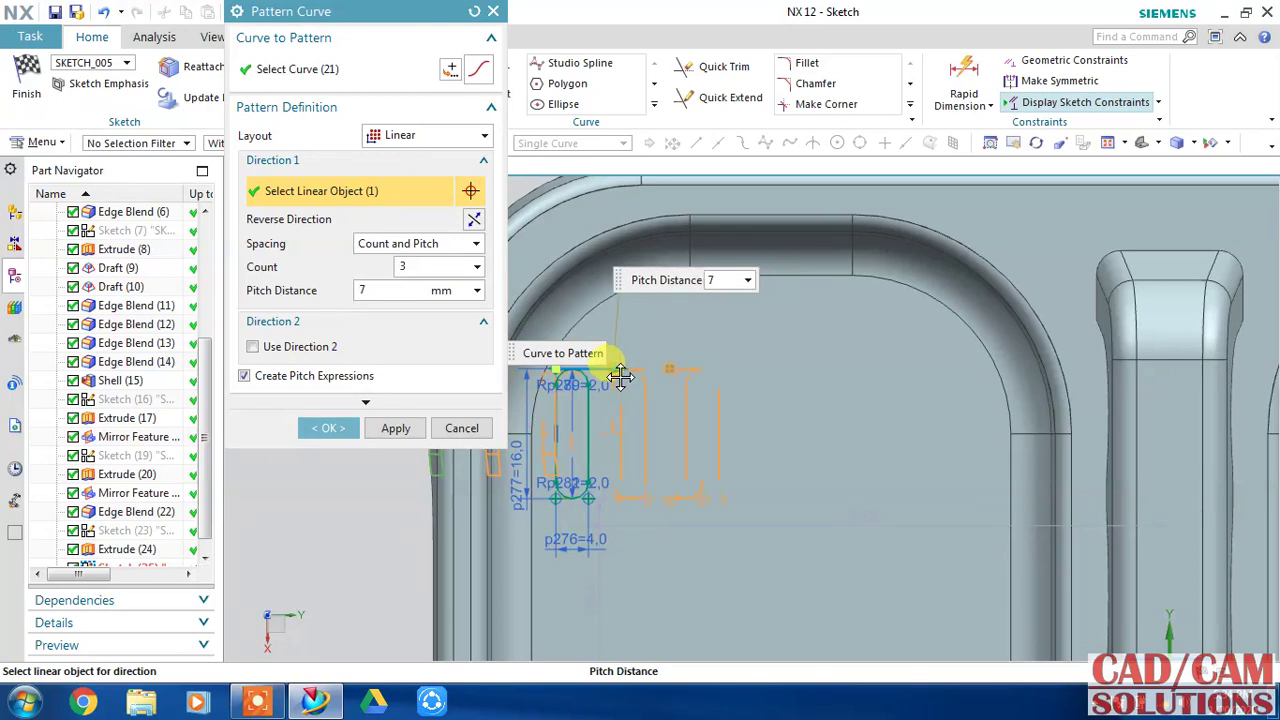
# Set the pattern count to 6 and pitch to 9.5 mm, after trying 8, 10 and 9.
pyautogui.doubleClick(433, 267)
pyautogui.write('6')
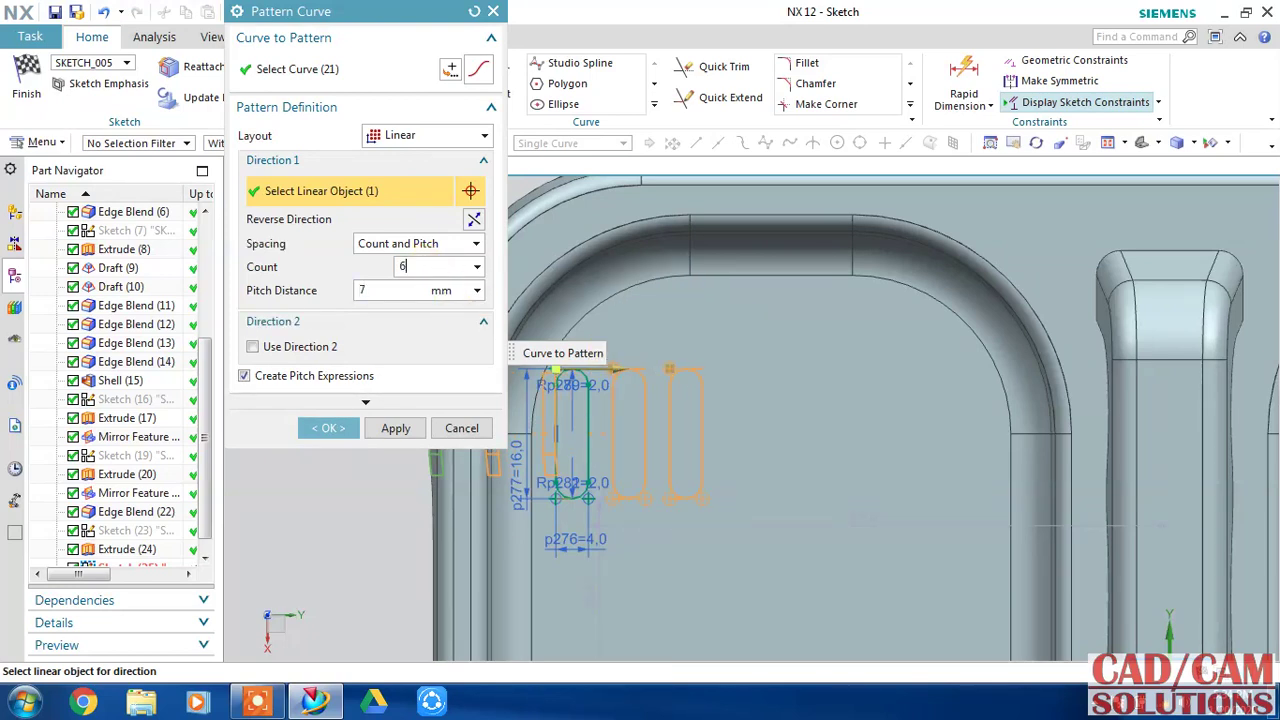
pyautogui.click(414, 291)
pyautogui.write('8')
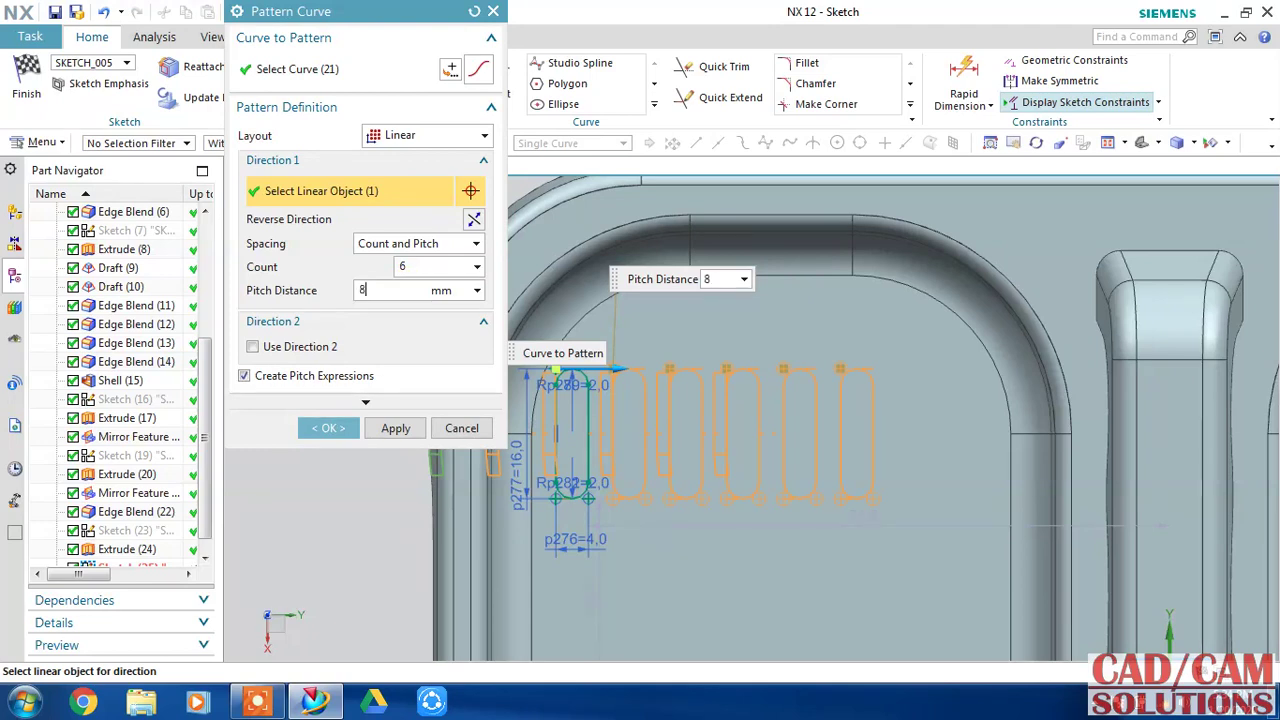
pyautogui.write('10')
pyautogui.press('Return')
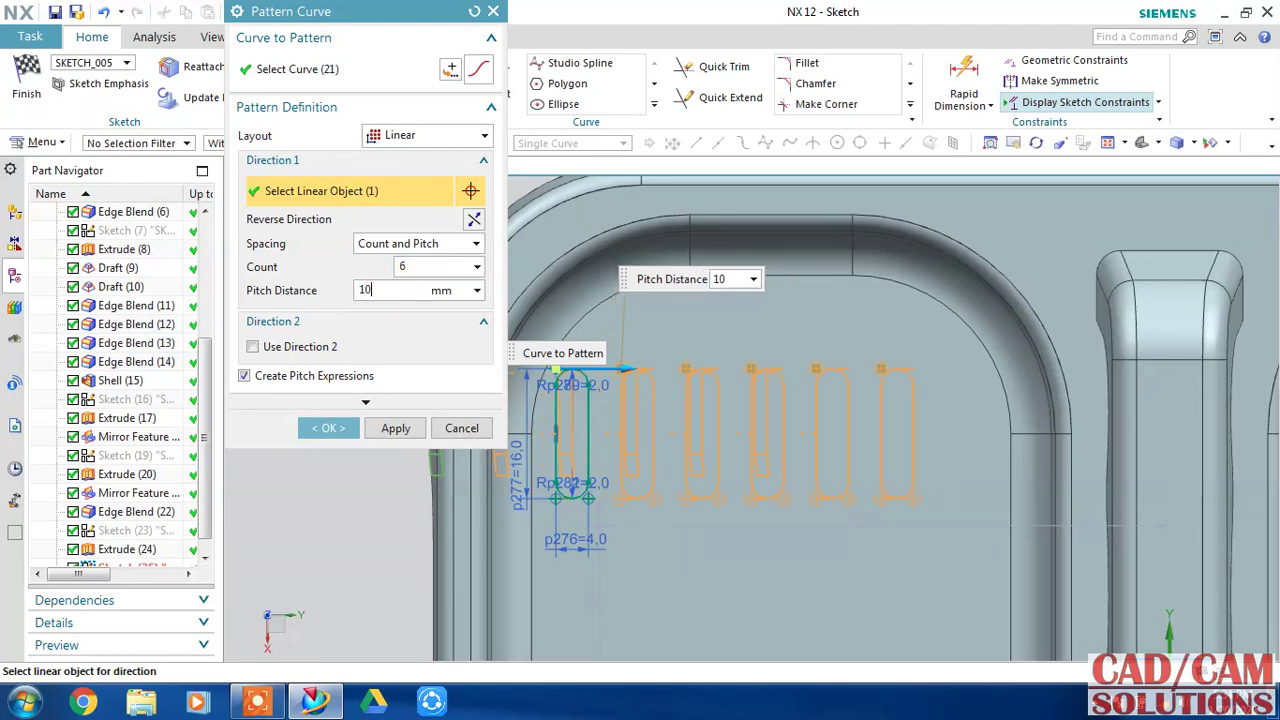
pyautogui.press('Return')
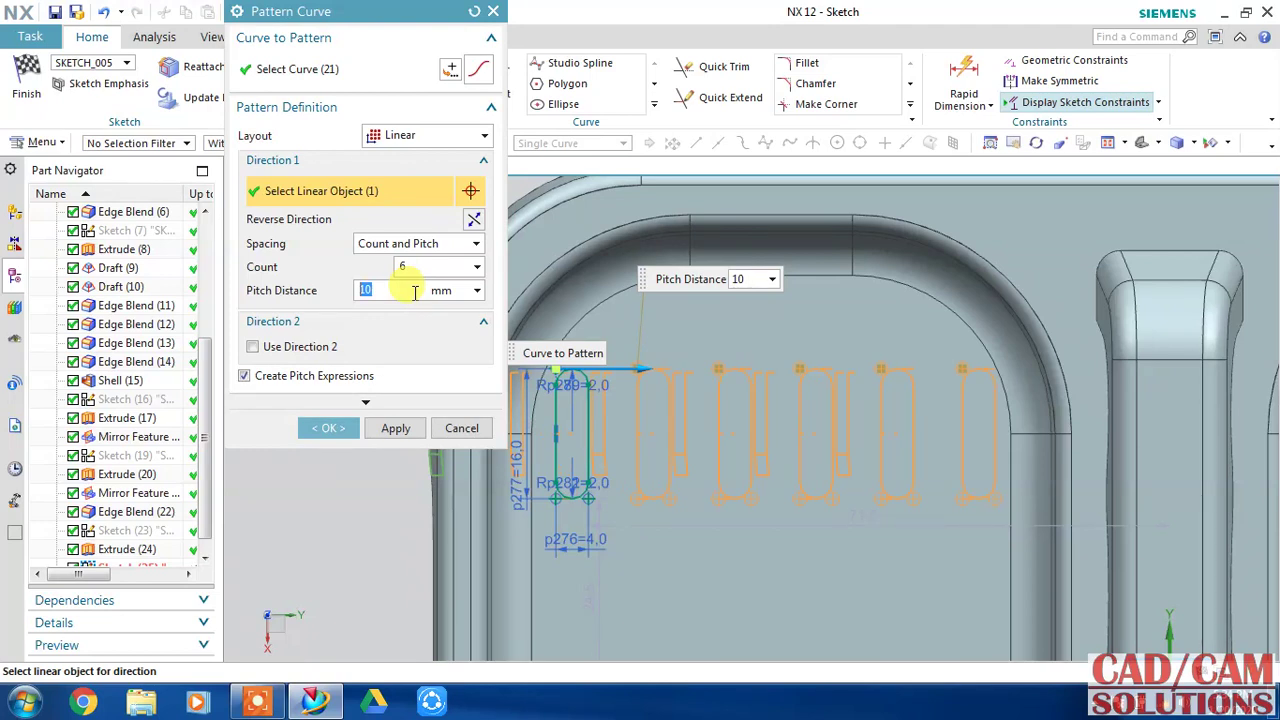
pyautogui.write('9')
pyautogui.press('Return')
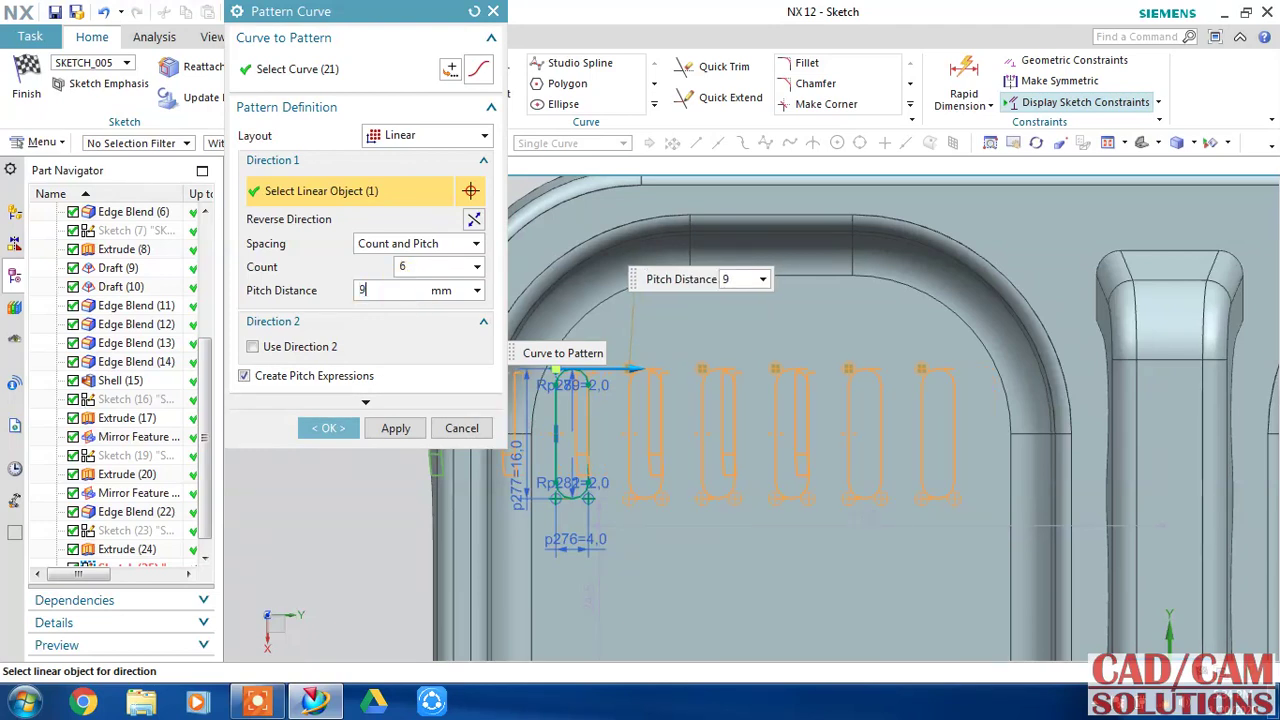
pyautogui.write('.5')
pyautogui.press('Return')
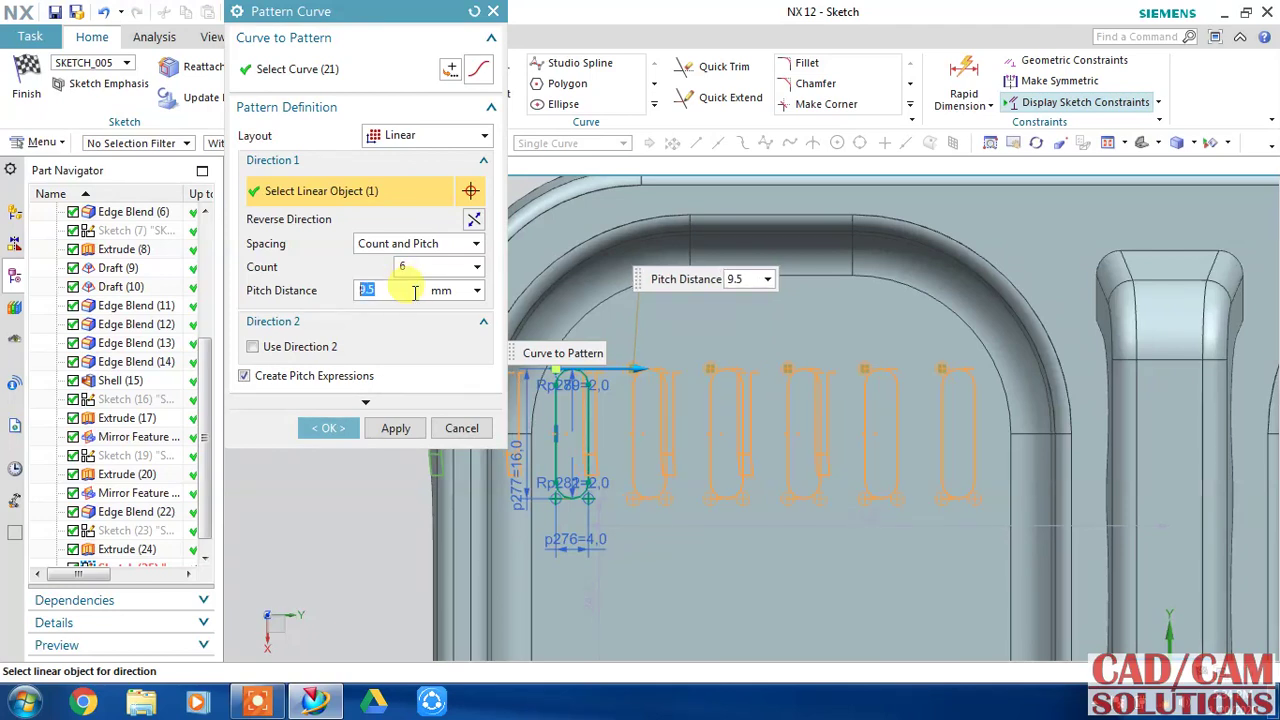
pyautogui.click(322, 430)
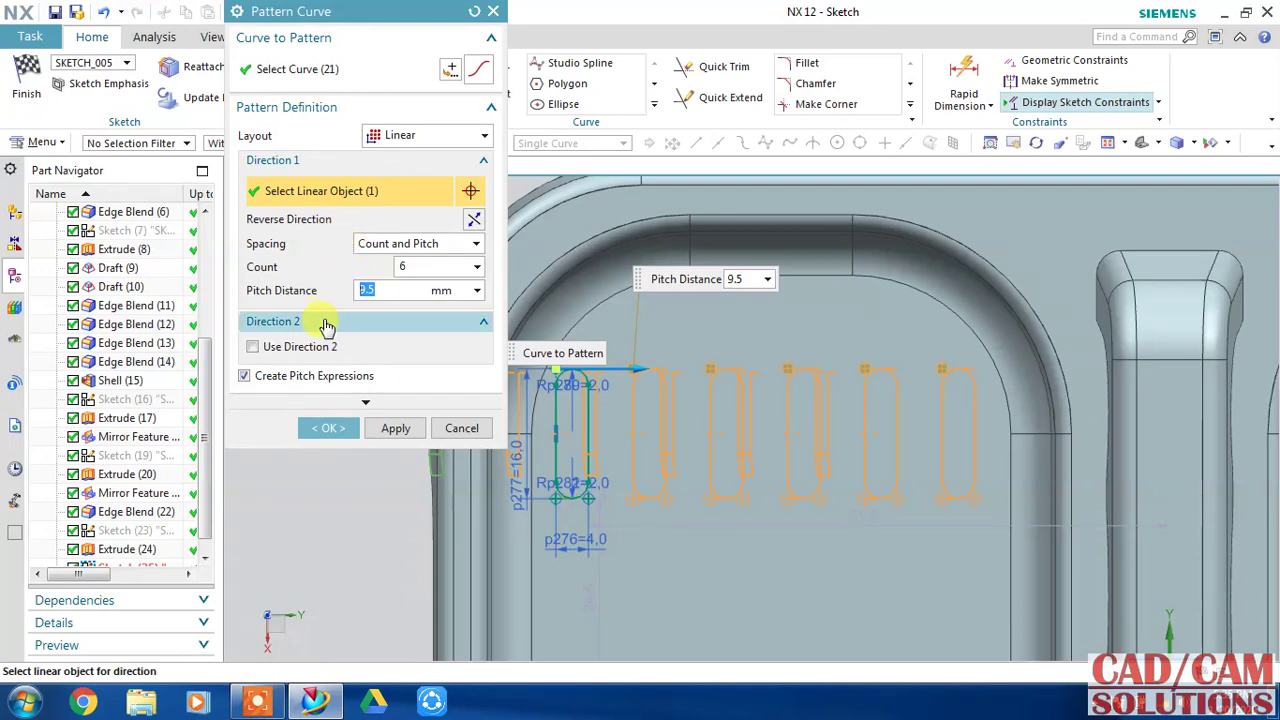
# Add a second pattern direction along the sketch's vertical axis, reversed to run downward.
pyautogui.click(296, 350)
pyautogui.scroll(-2, 771, 457)
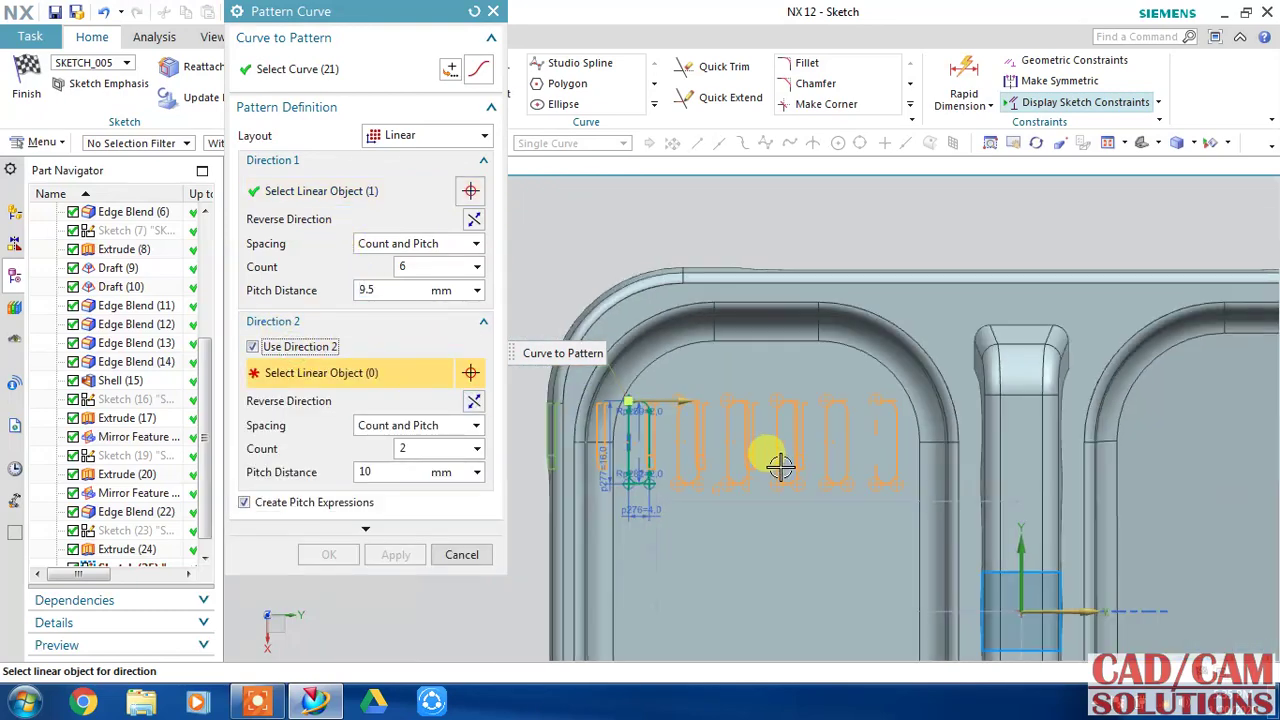
pyautogui.moveTo(771, 457)
pyautogui.keyDown('shift'); pyautogui.mouseDown(button='middle')
pyautogui.moveTo(786, 329)
pyautogui.moveTo(775, 252)
pyautogui.mouseUp(button='middle'); pyautogui.keyUp('shift')
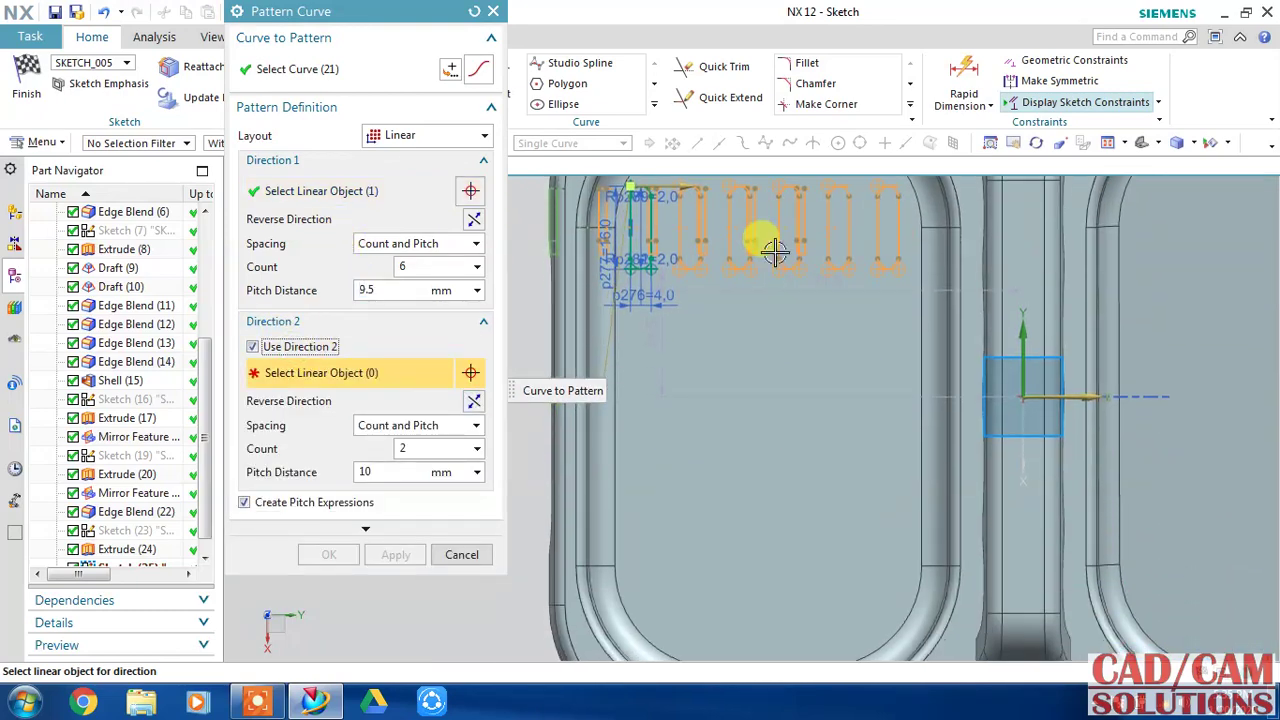
pyautogui.click(1021, 336)
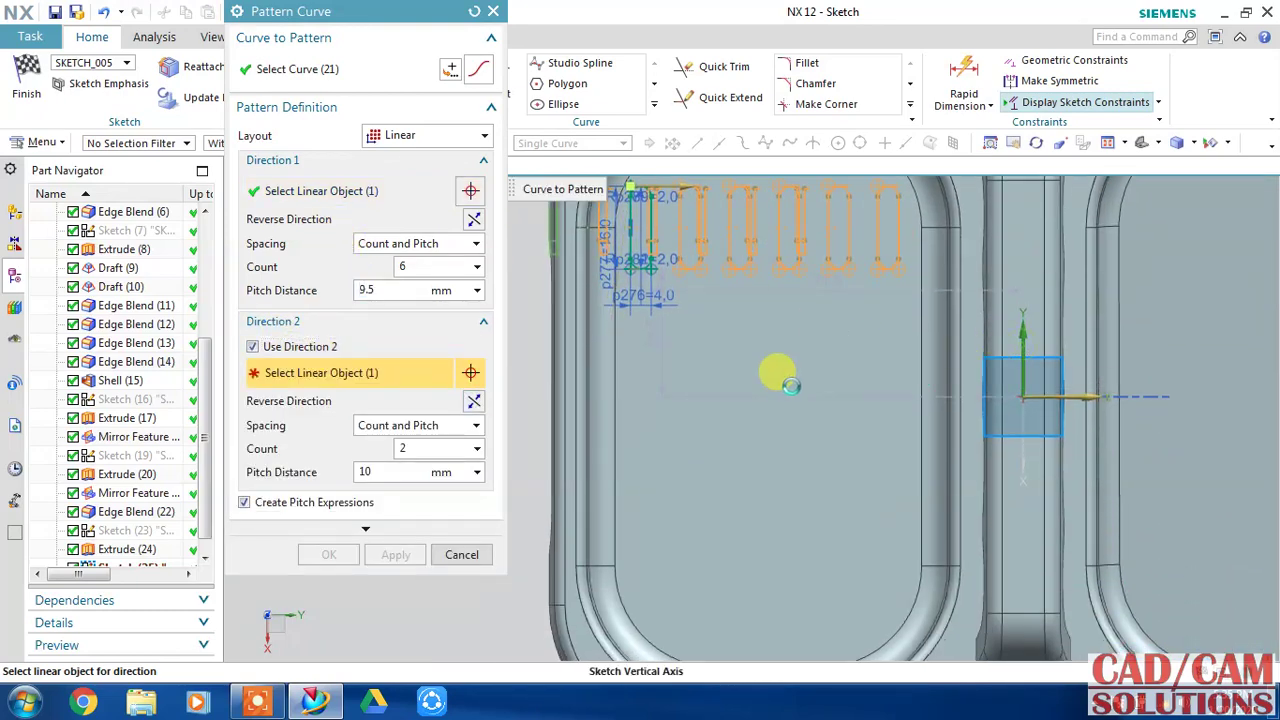
pyautogui.click(472, 399)
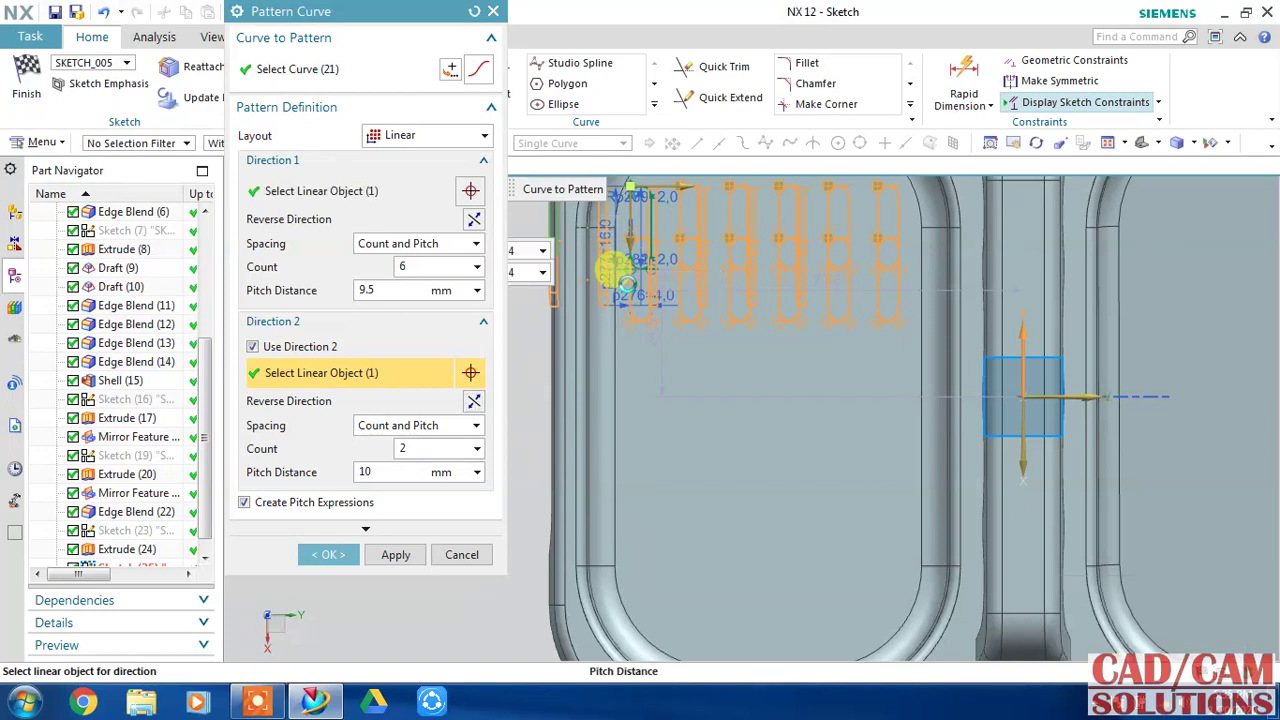
# Set the second direction to 4 rows spaced 22 mm apart, forming a 6-by-4 grid.
pyautogui.moveTo(614, 268); pyautogui.dragTo(627, 296)
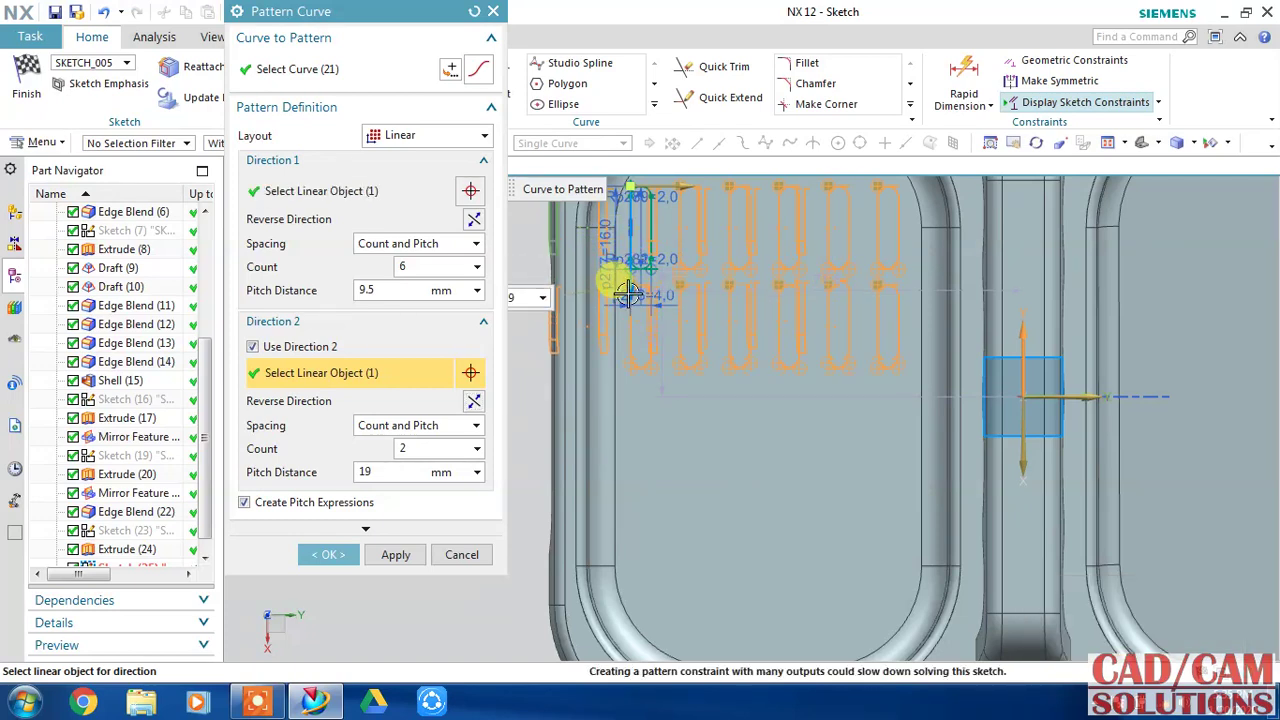
pyautogui.doubleClick(418, 451)
pyautogui.write('5')
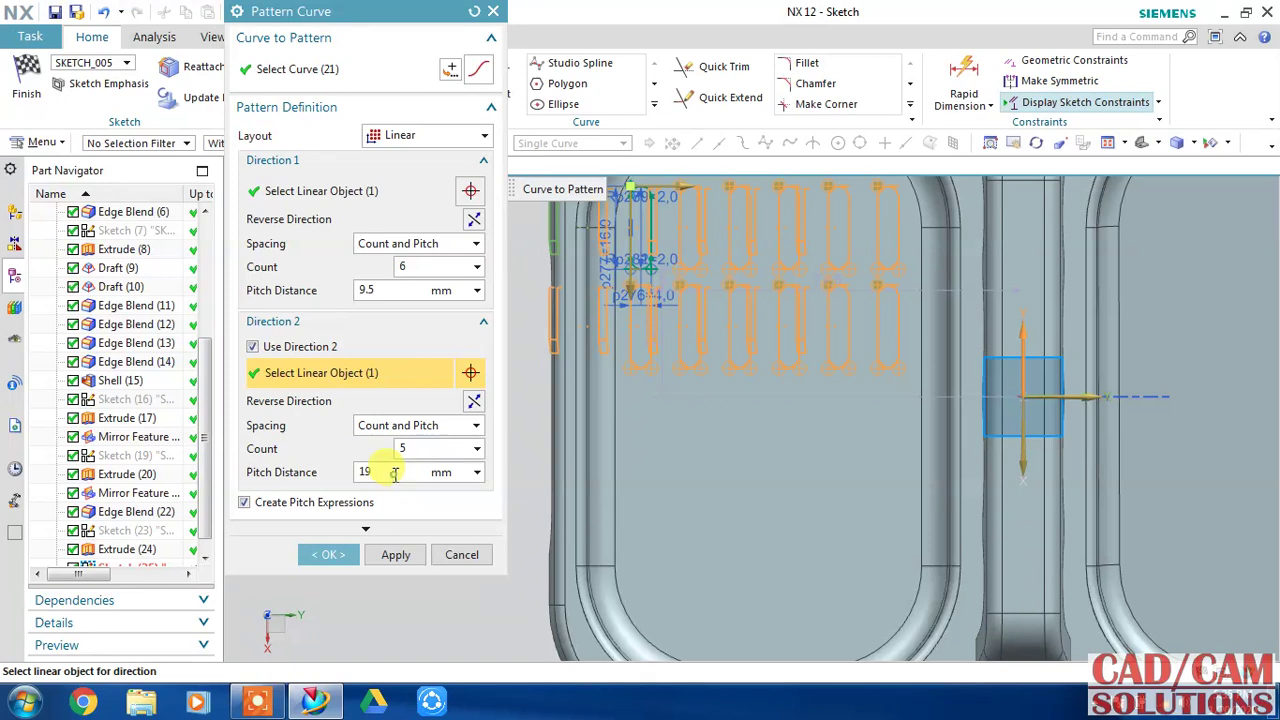
pyautogui.press('Return')
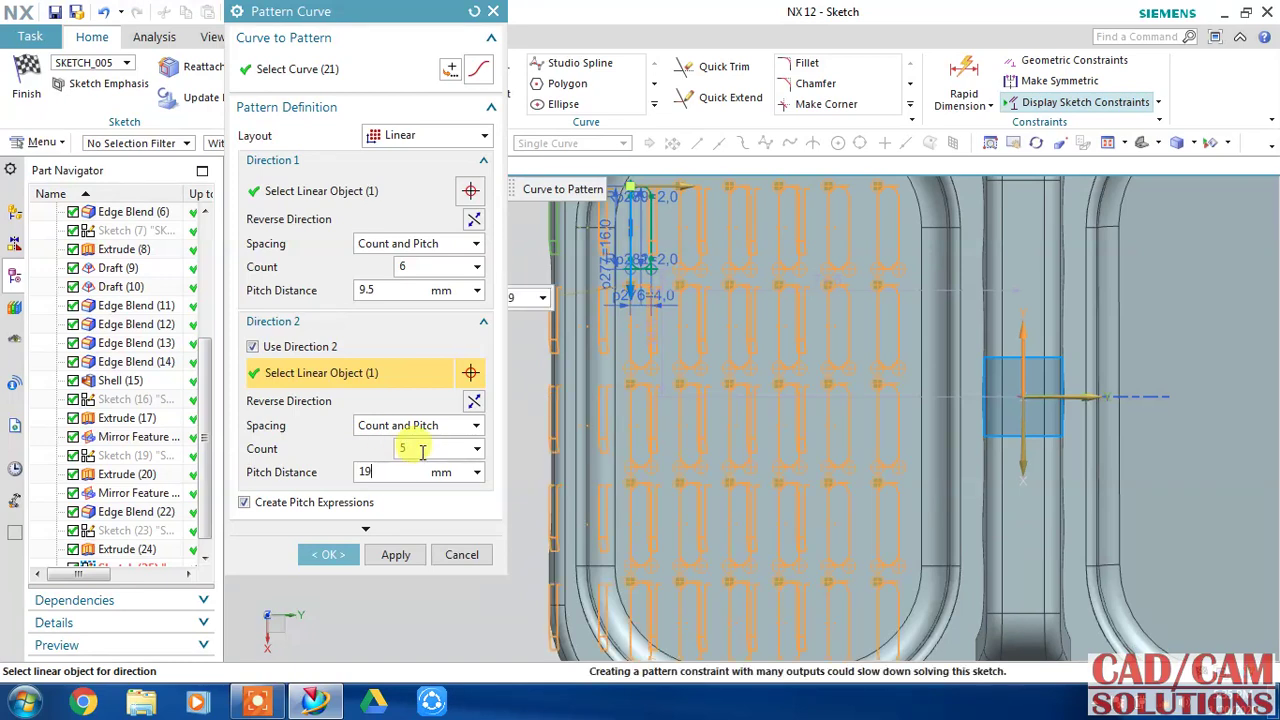
pyautogui.click(422, 451)
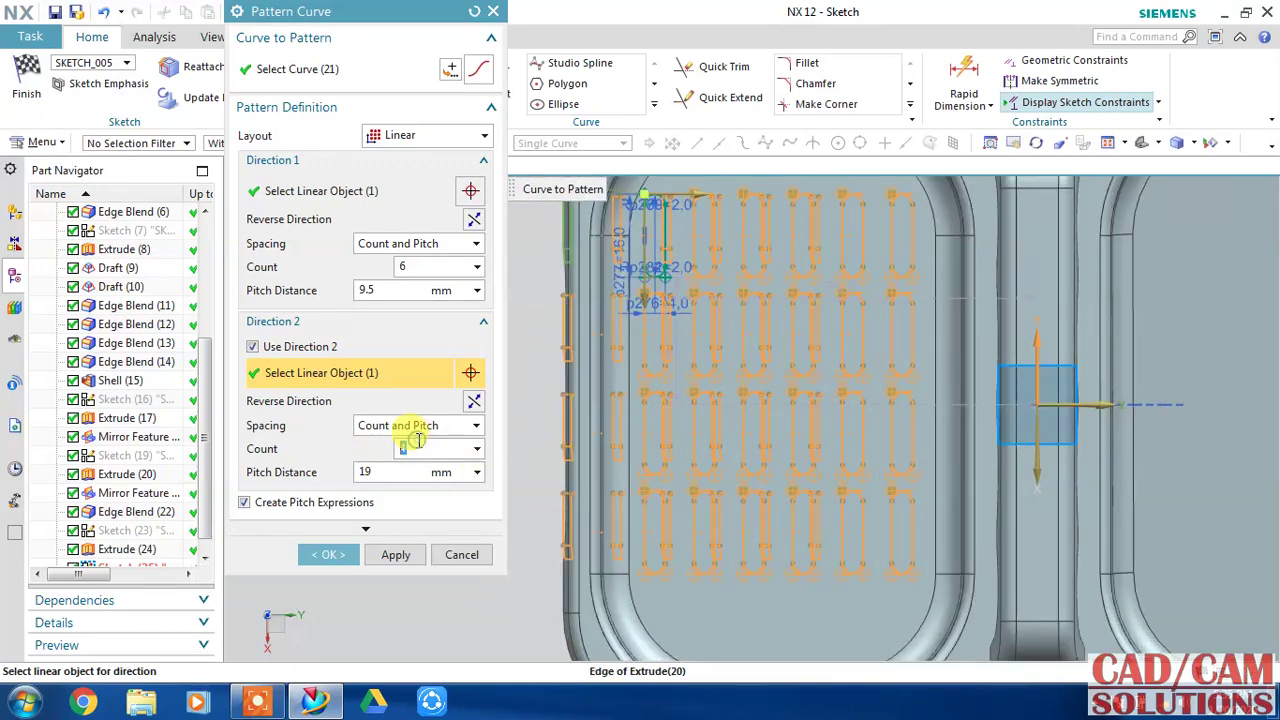
pyautogui.doubleClick(408, 471)
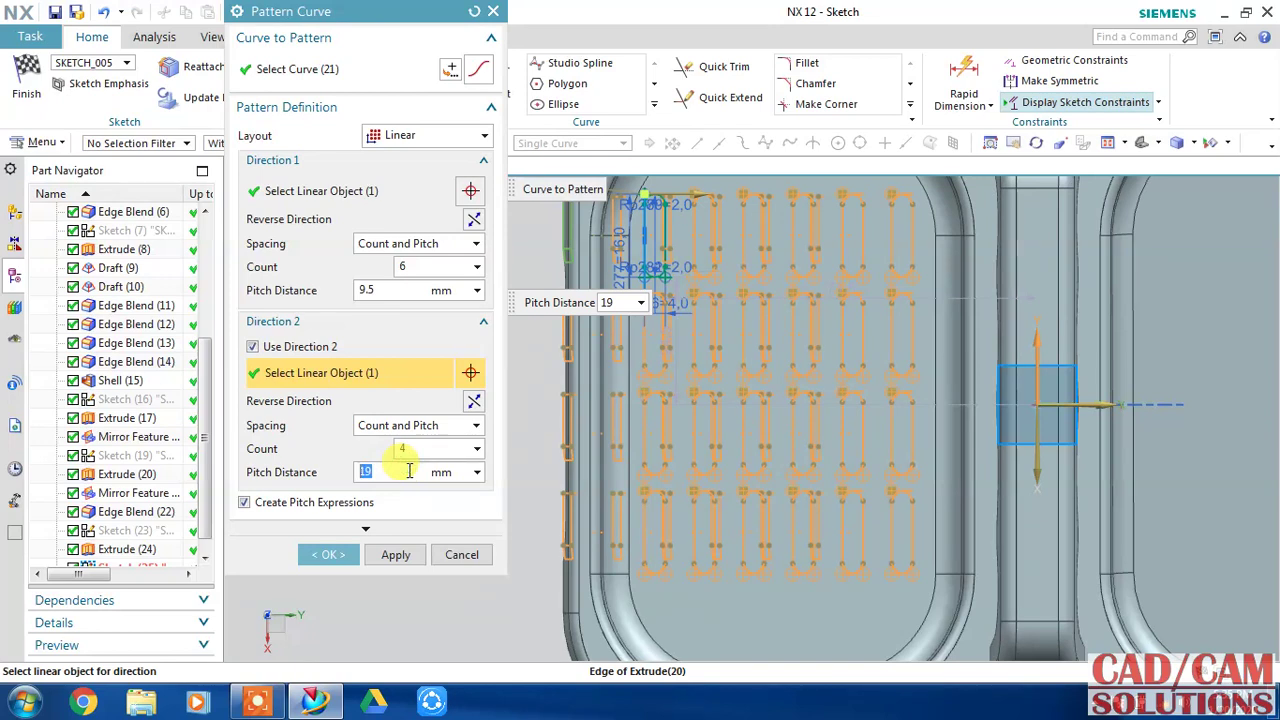
pyautogui.write('22')
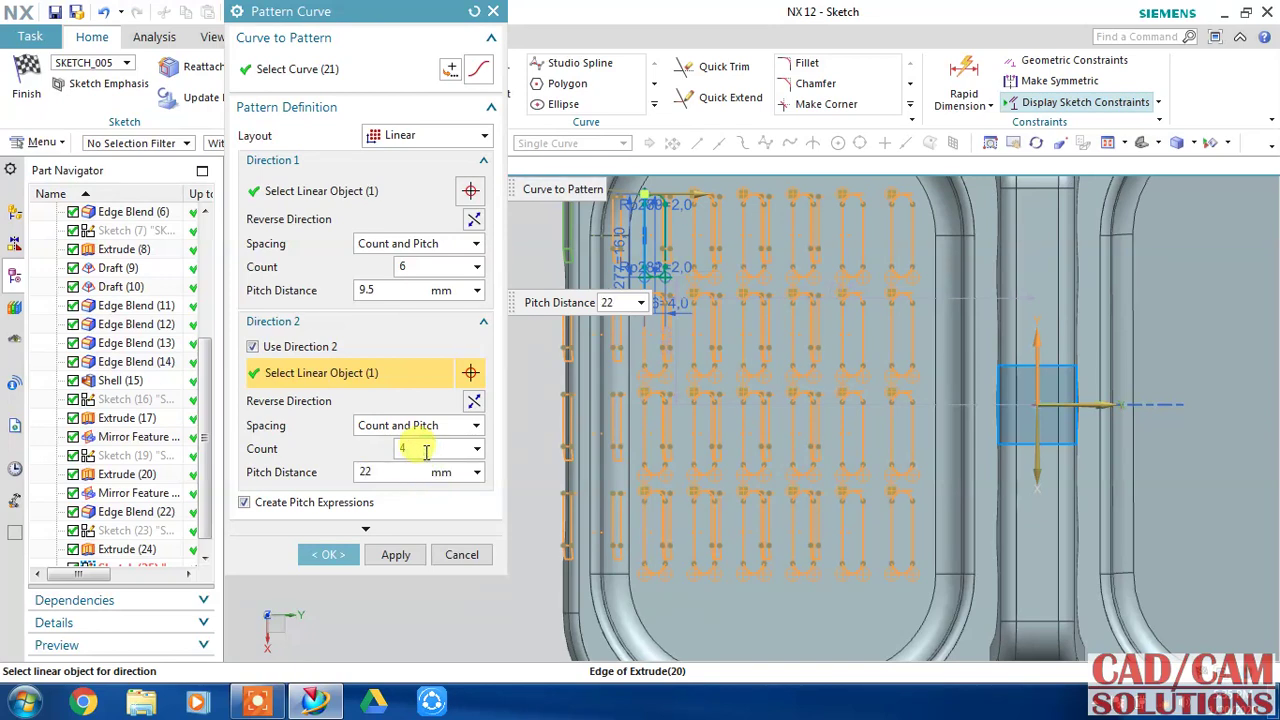
pyautogui.write('4')
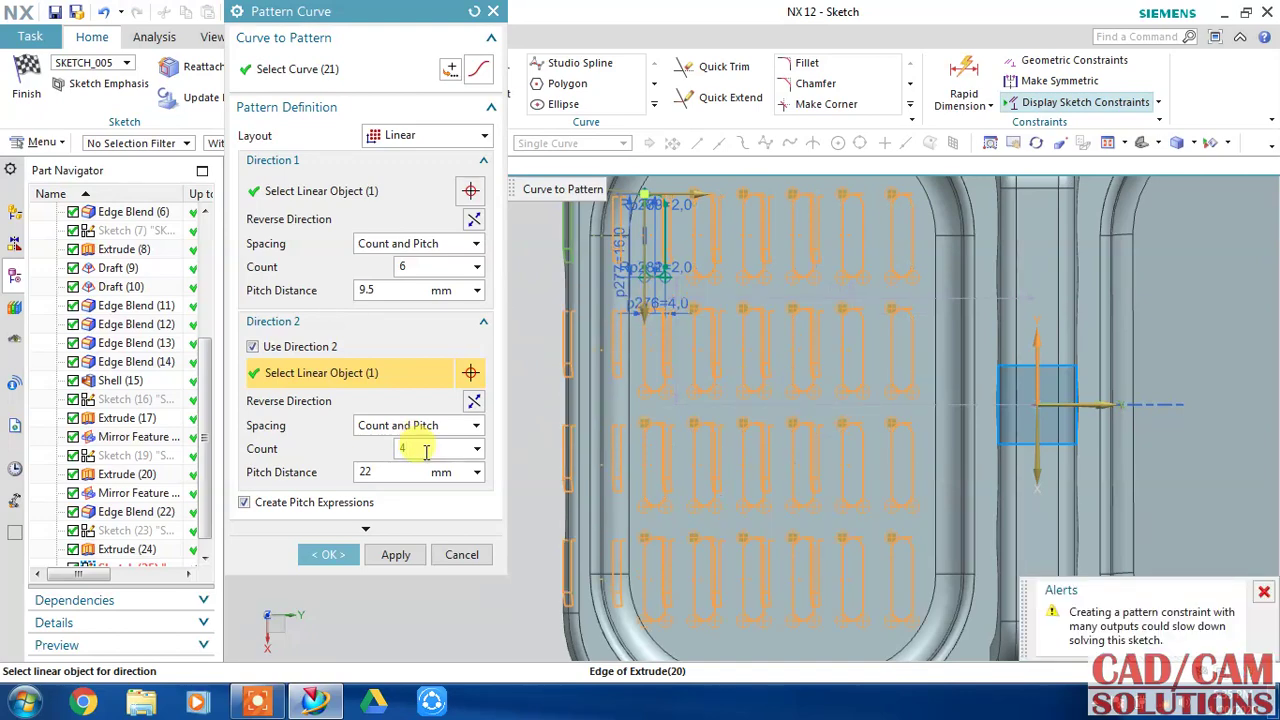
pyautogui.click(441, 476)
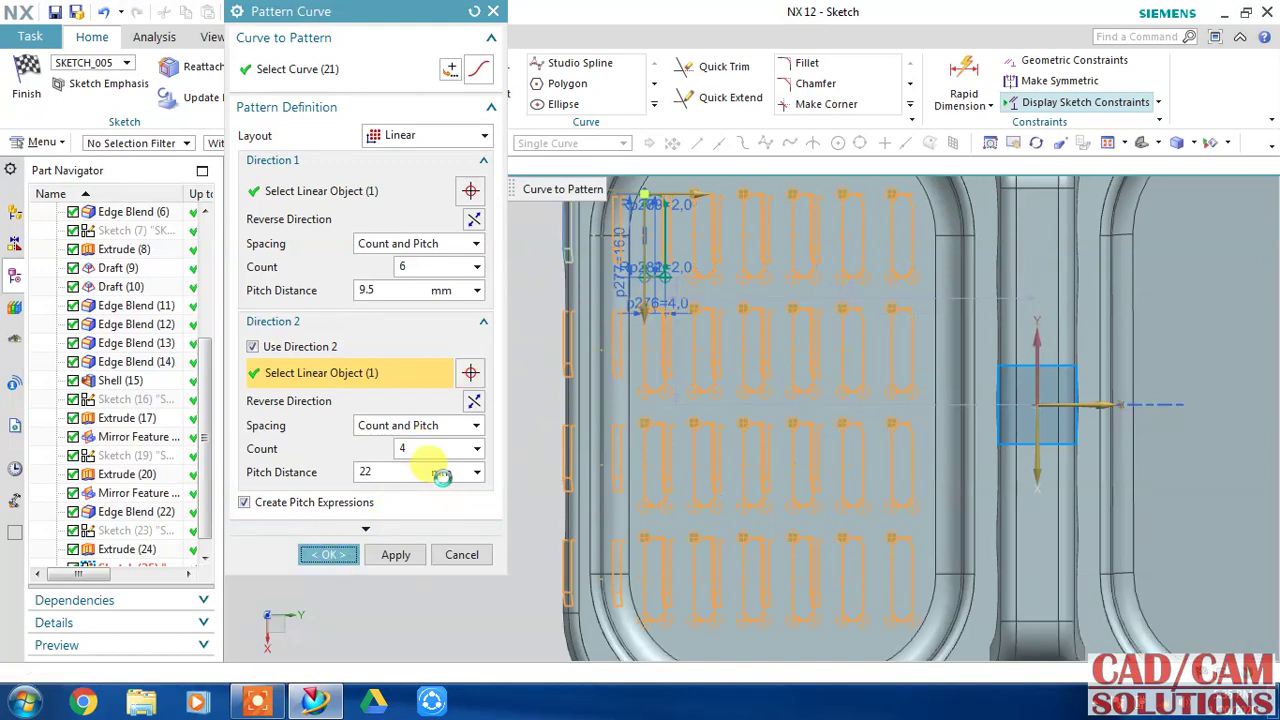
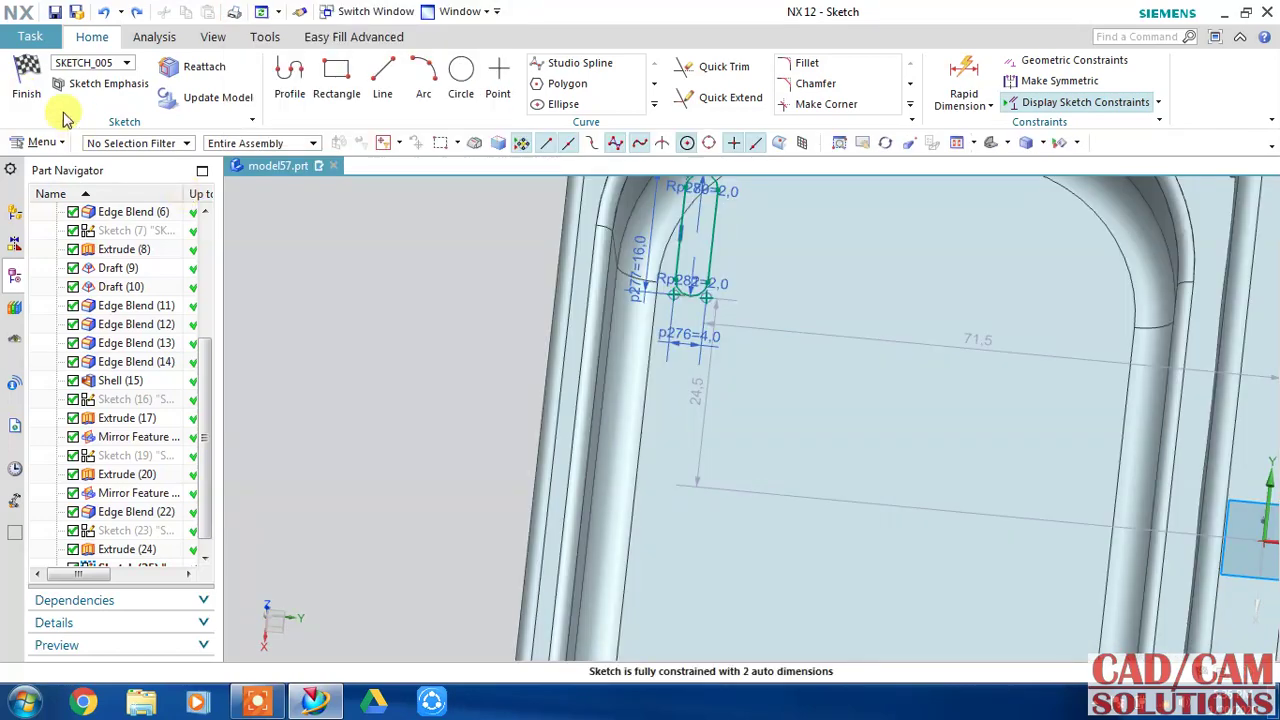
# Close the slot sketch and launch a new Extrude from the Home tab.
pyautogui.click(26, 80)
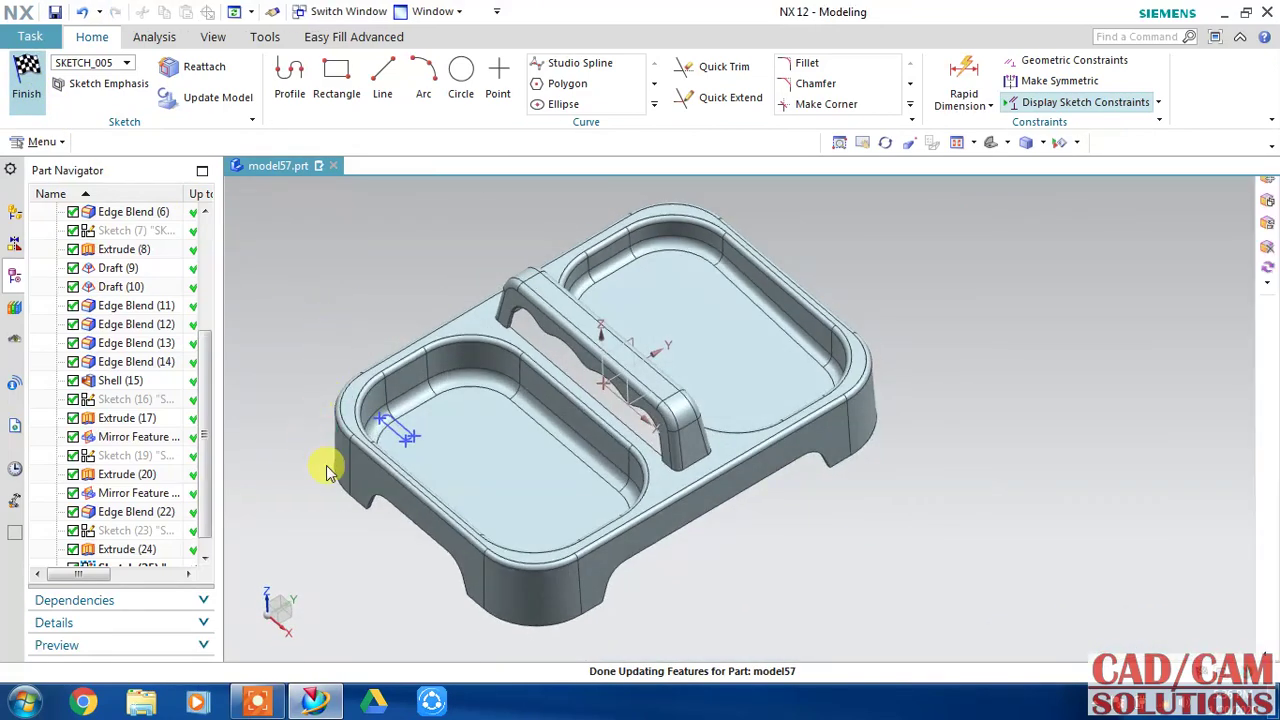
pyautogui.click(218, 92)
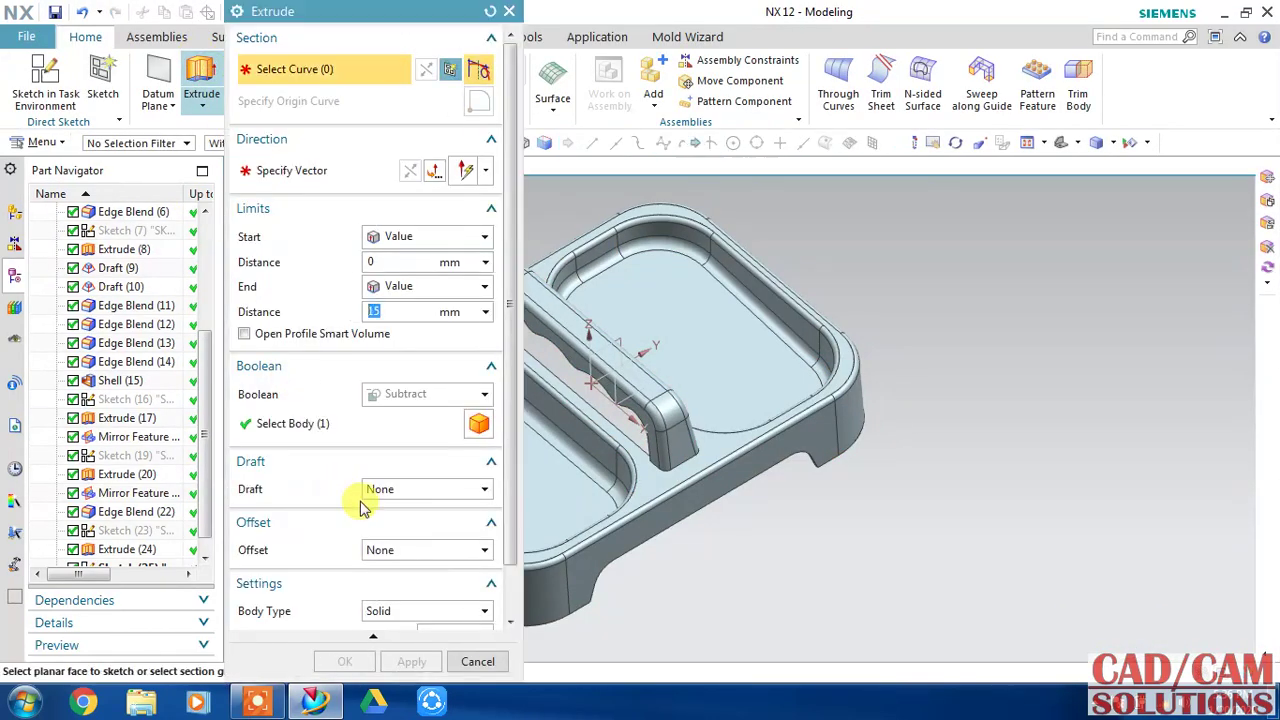
# Extrude the slot curves reversed, about 26 mm deep as a Subtract cut through the left floor.
pyautogui.scroll(5, 686, 429)
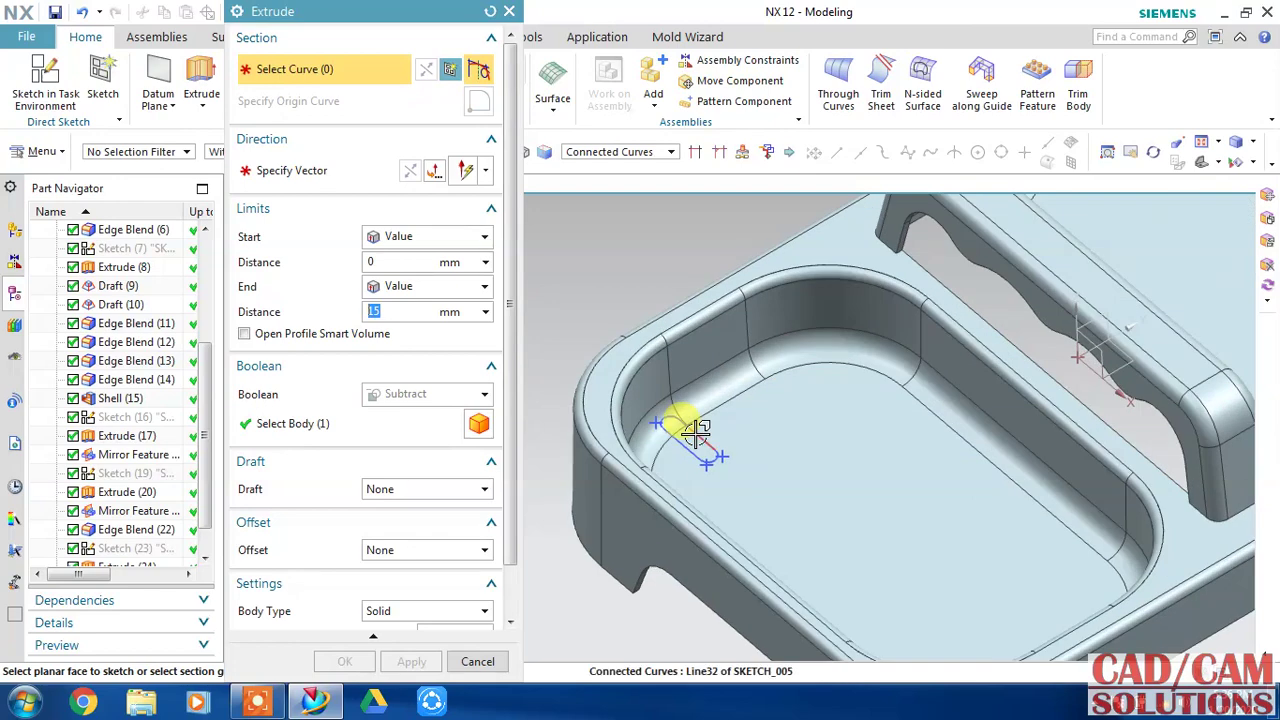
pyautogui.click(680, 429)
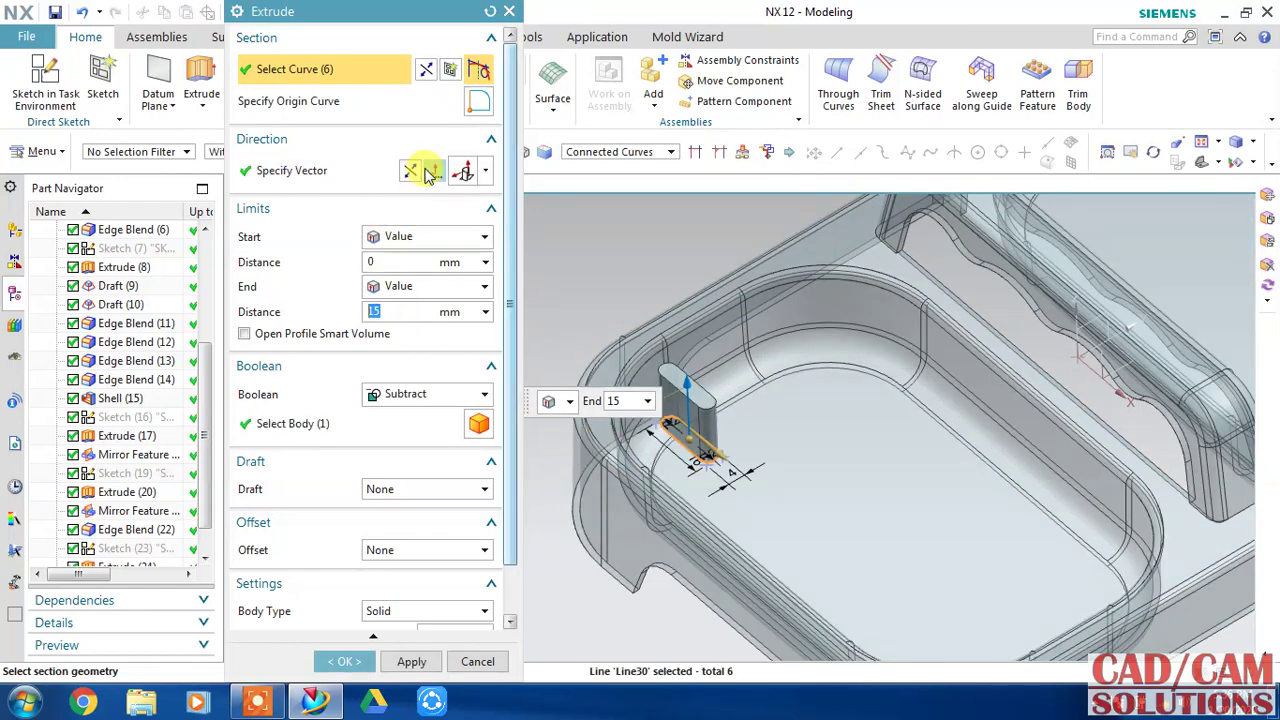
pyautogui.click(410, 172)
pyautogui.scroll(-1, 508, 425)
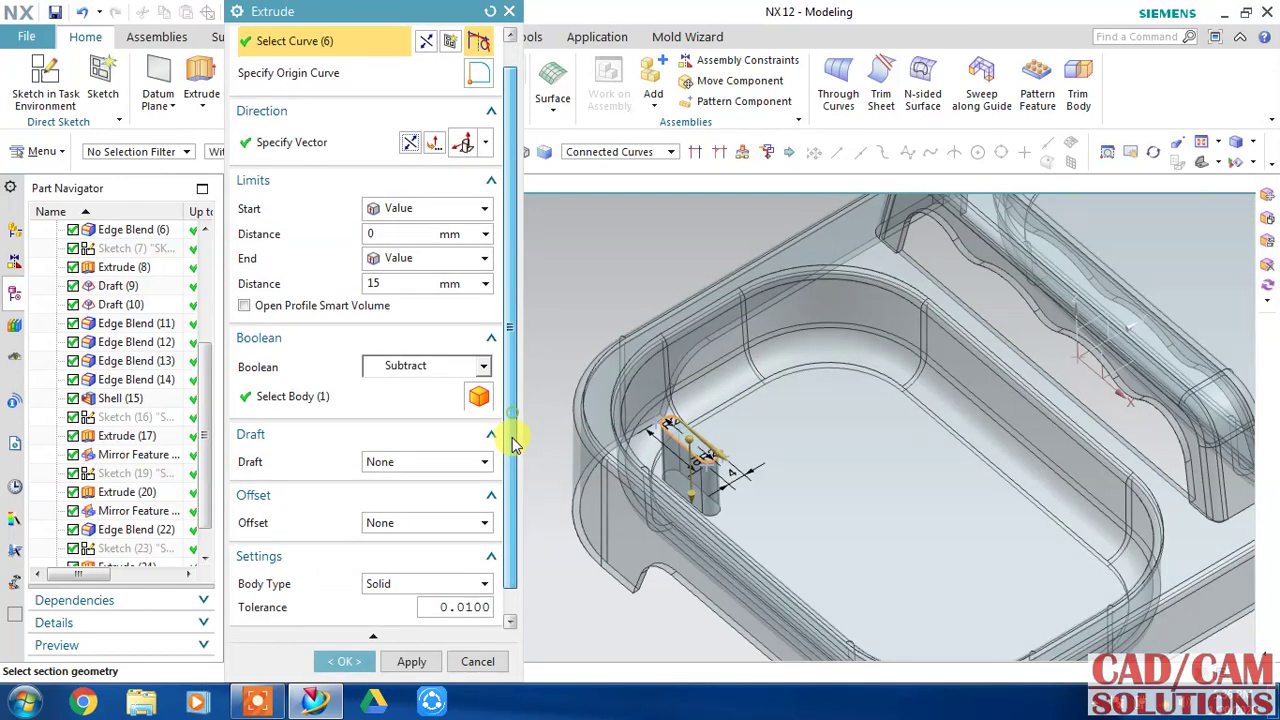
pyautogui.moveTo(814, 528)
pyautogui.mouseDown(button='middle')
pyautogui.moveTo(817, 496)
pyautogui.moveTo(737, 457)
pyautogui.mouseUp(button='middle')
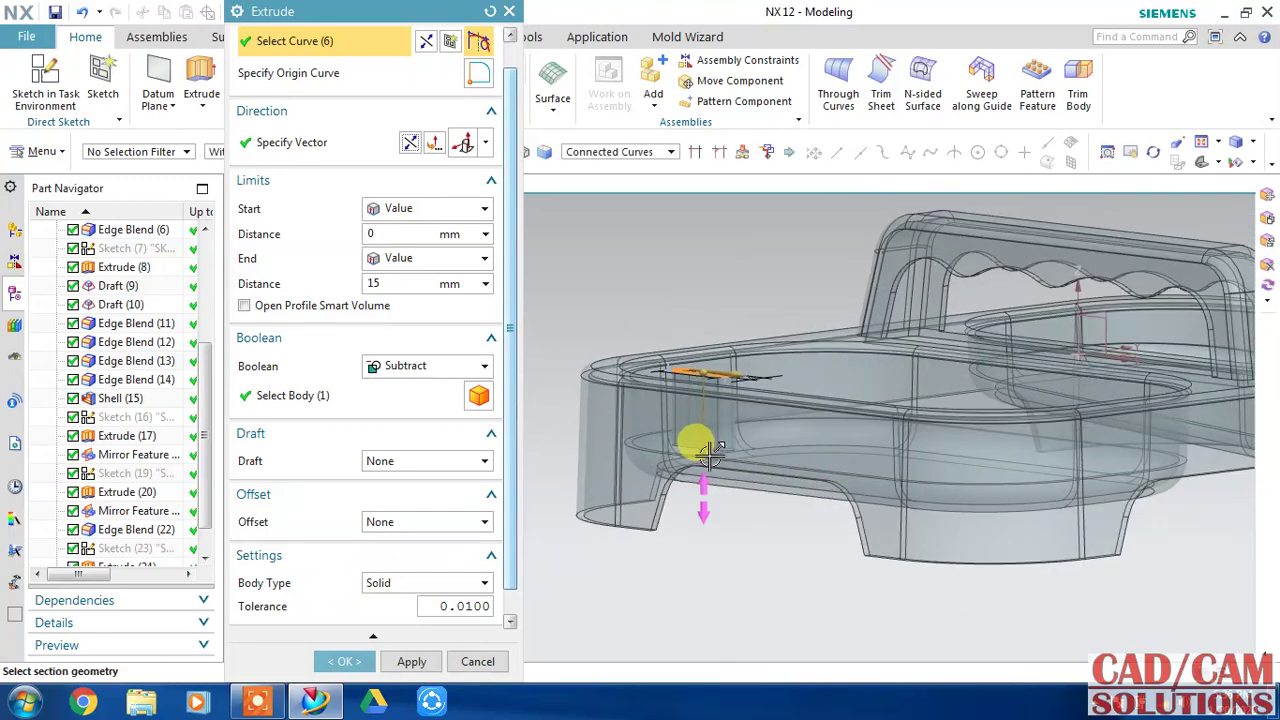
pyautogui.moveTo(700, 485); pyautogui.dragTo(704, 508)
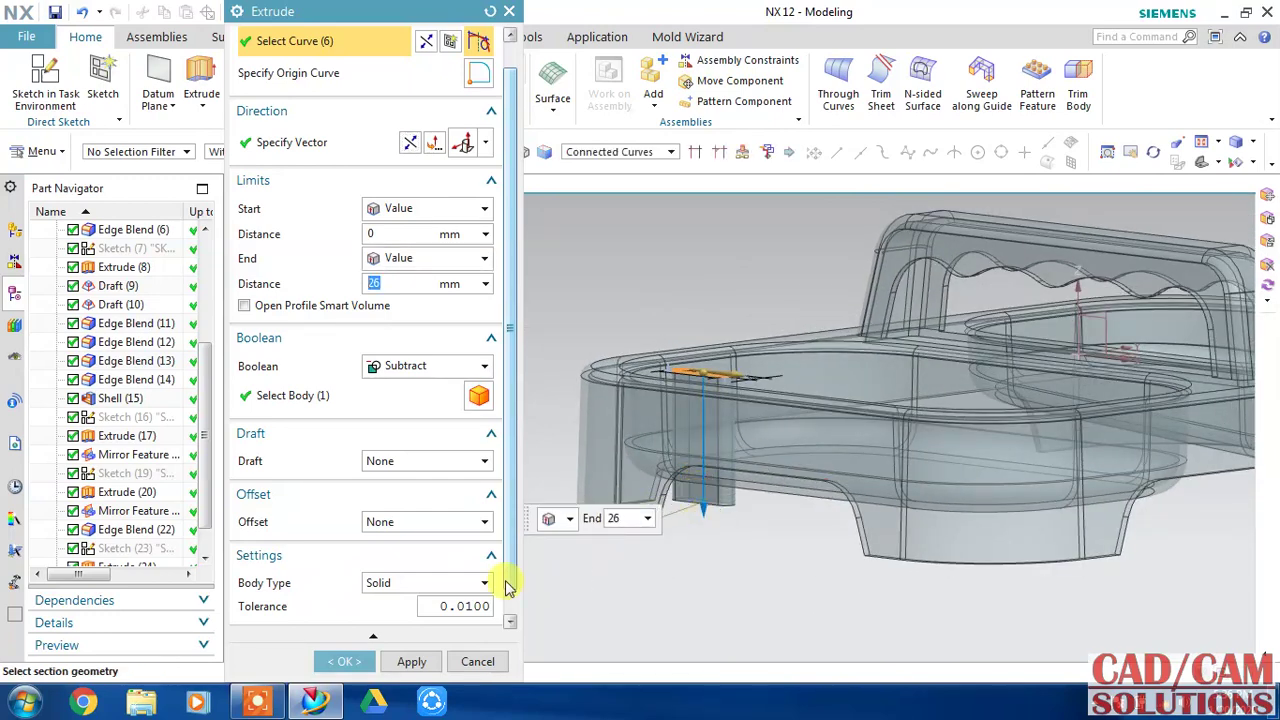
pyautogui.click(343, 663)
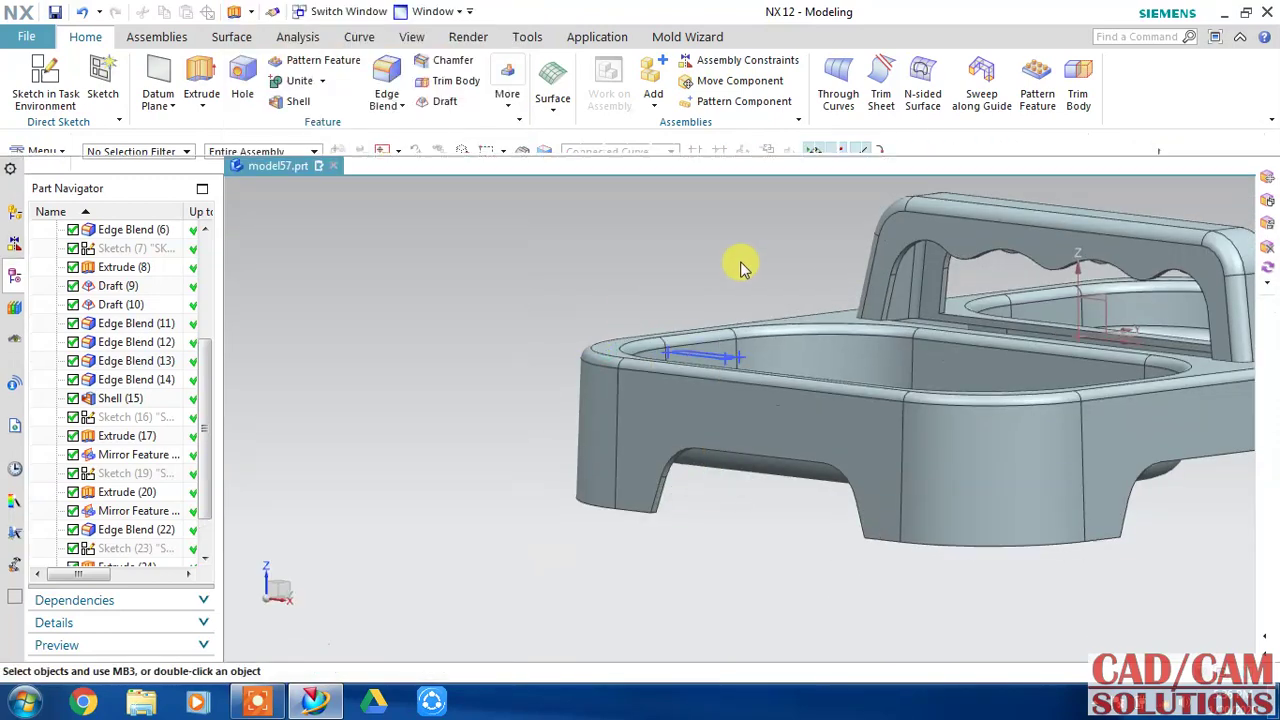
pyautogui.moveTo(737, 266)
pyautogui.mouseDown(button='middle')
pyautogui.moveTo(740, 294)
pyautogui.moveTo(700, 394)
pyautogui.mouseUp(button='middle')
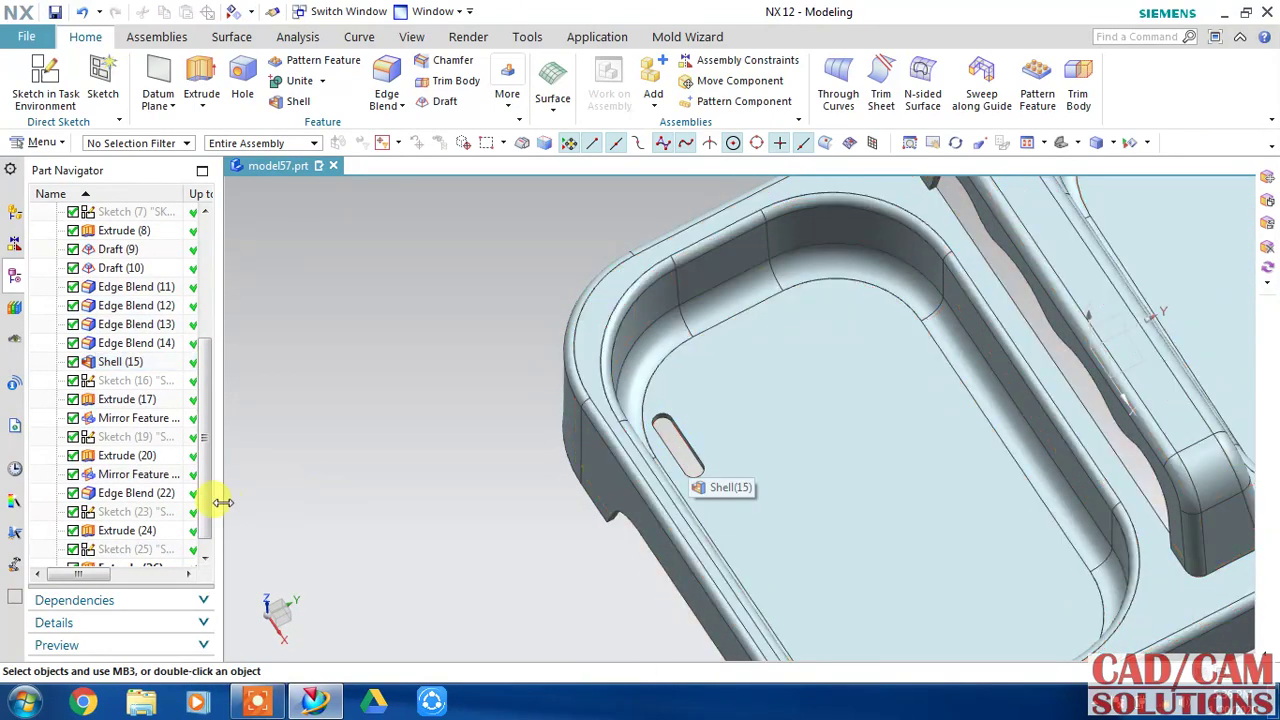
pyautogui.click(204, 557)
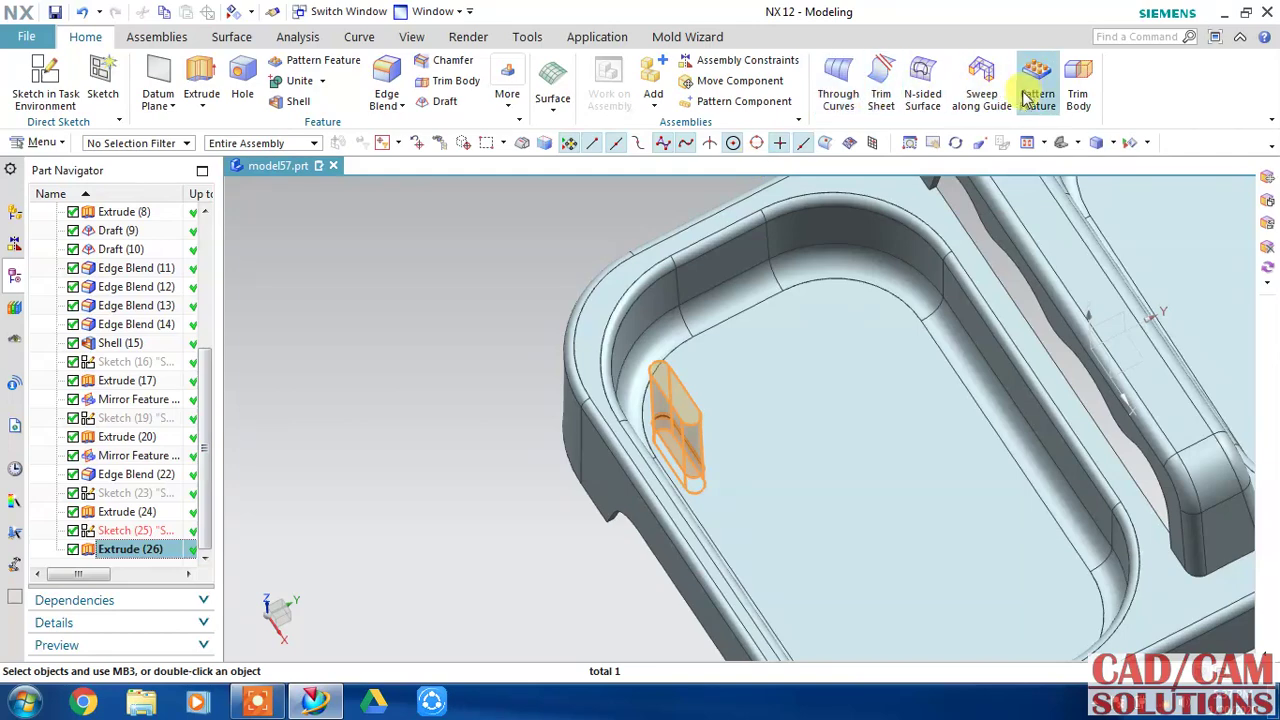
# Pattern Extrude (26) linearly along Y with a count of 5 at 12 mm pitch.
pyautogui.click(1036, 75)
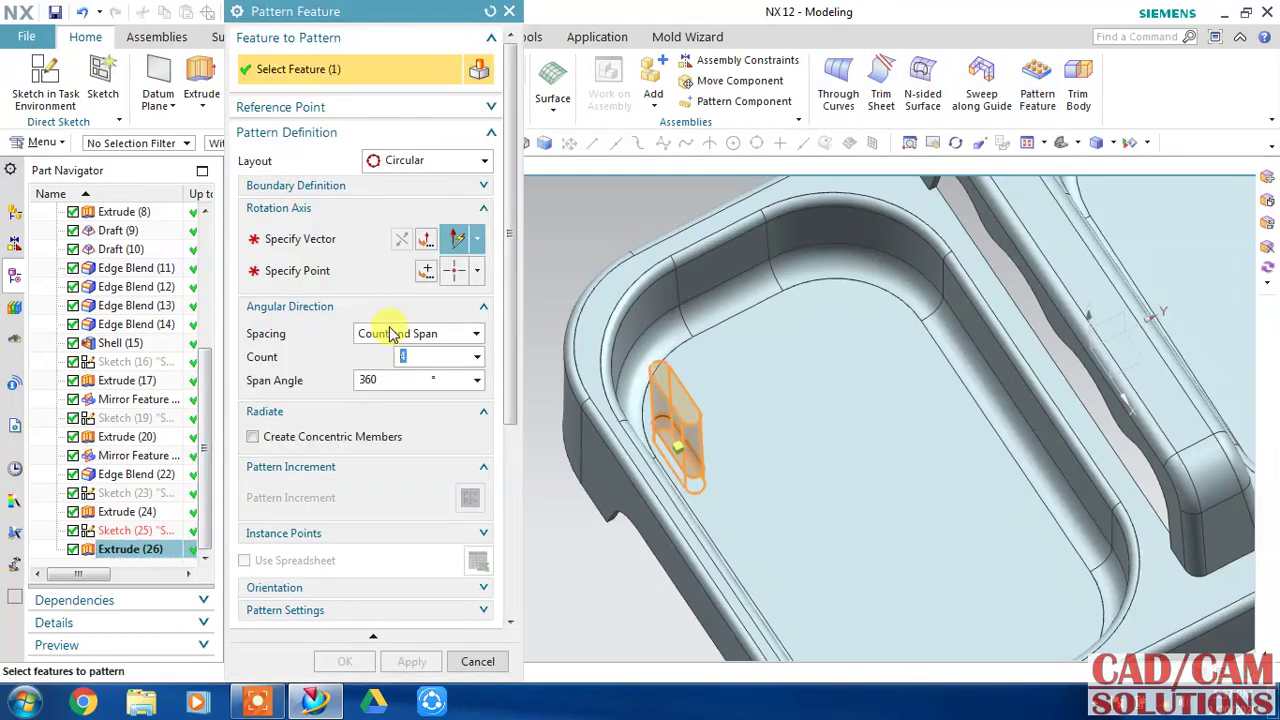
pyautogui.click(300, 239)
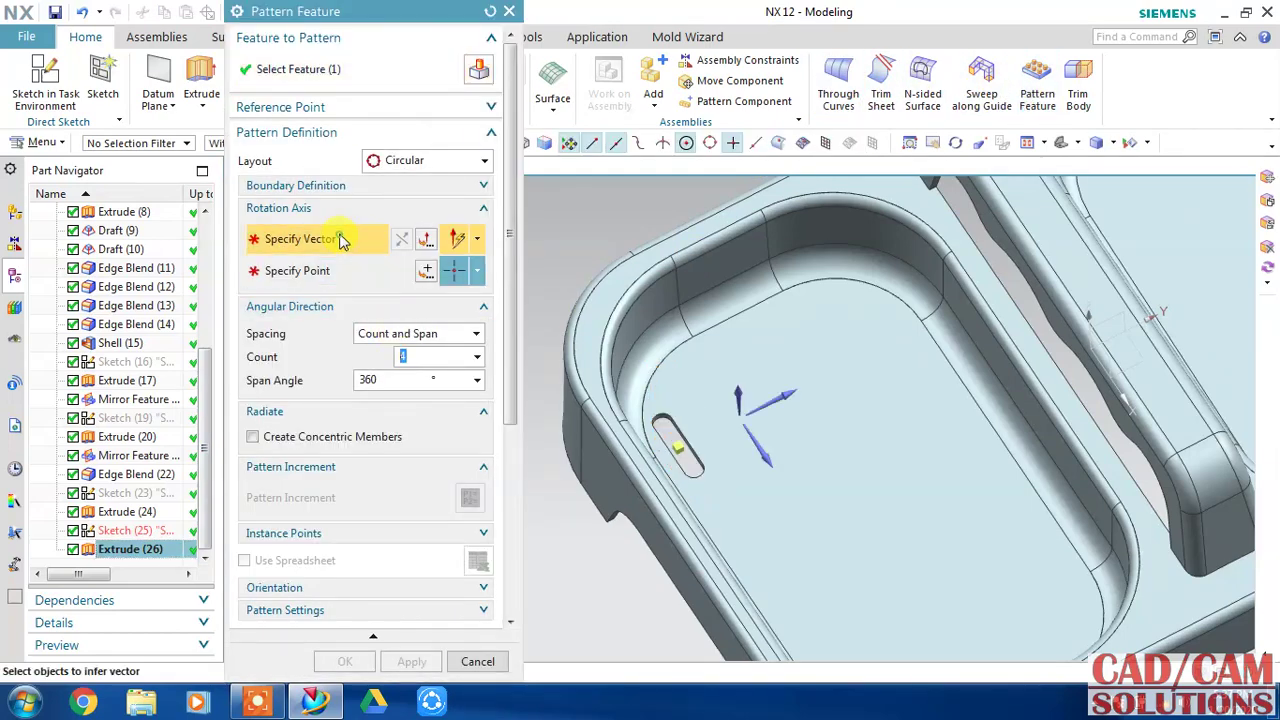
pyautogui.click(785, 395)
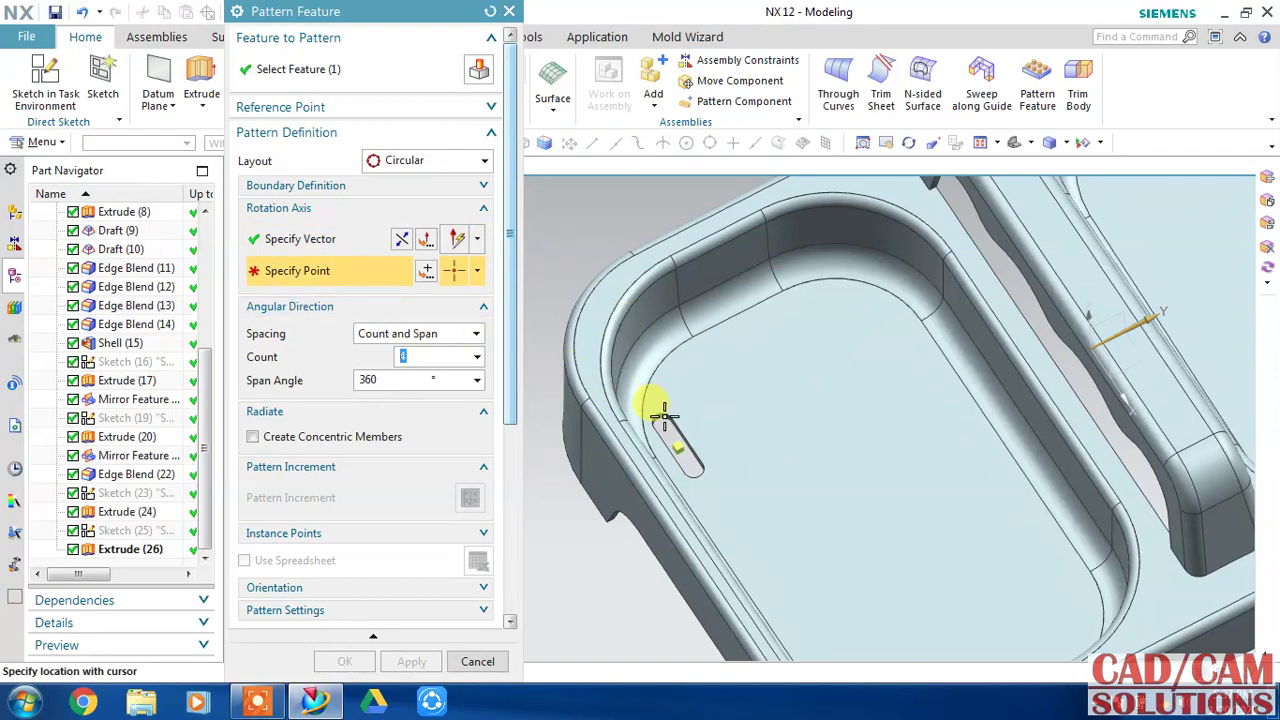
pyautogui.click(400, 160)
pyautogui.click(405, 180)
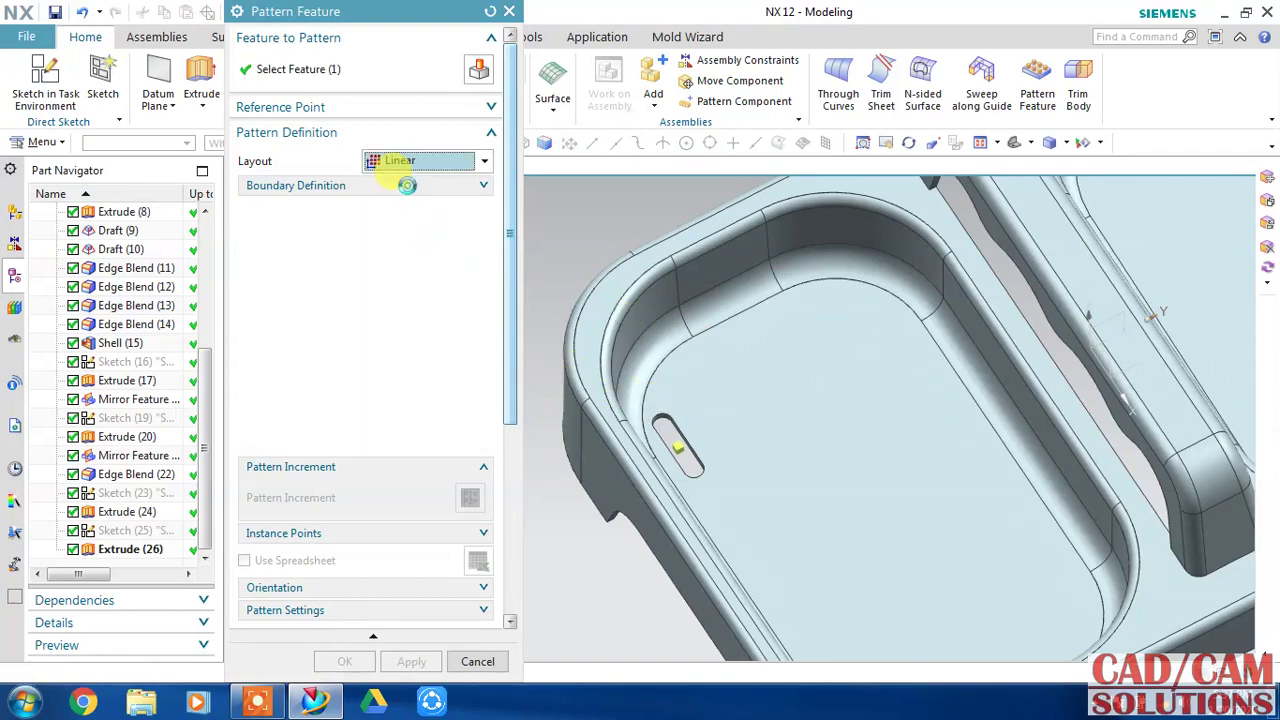
pyautogui.click(790, 388)
pyautogui.click(402, 313)
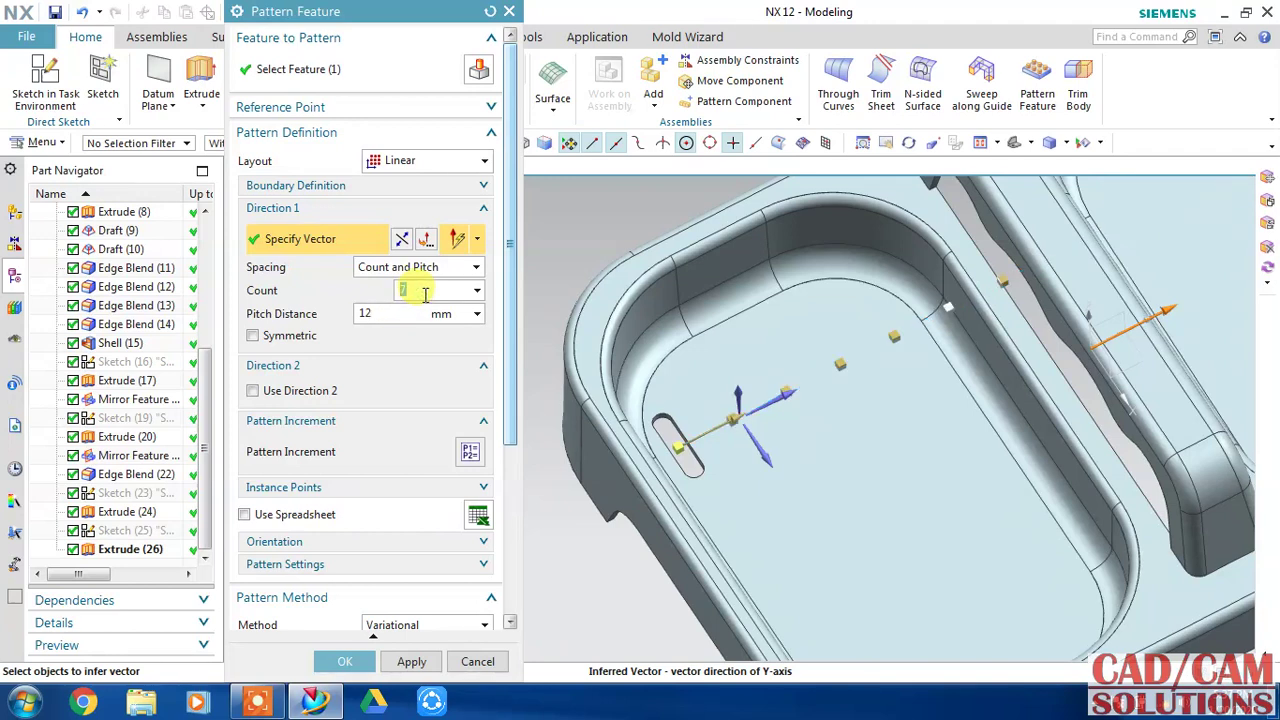
pyautogui.write('5')
pyautogui.click(404, 312)
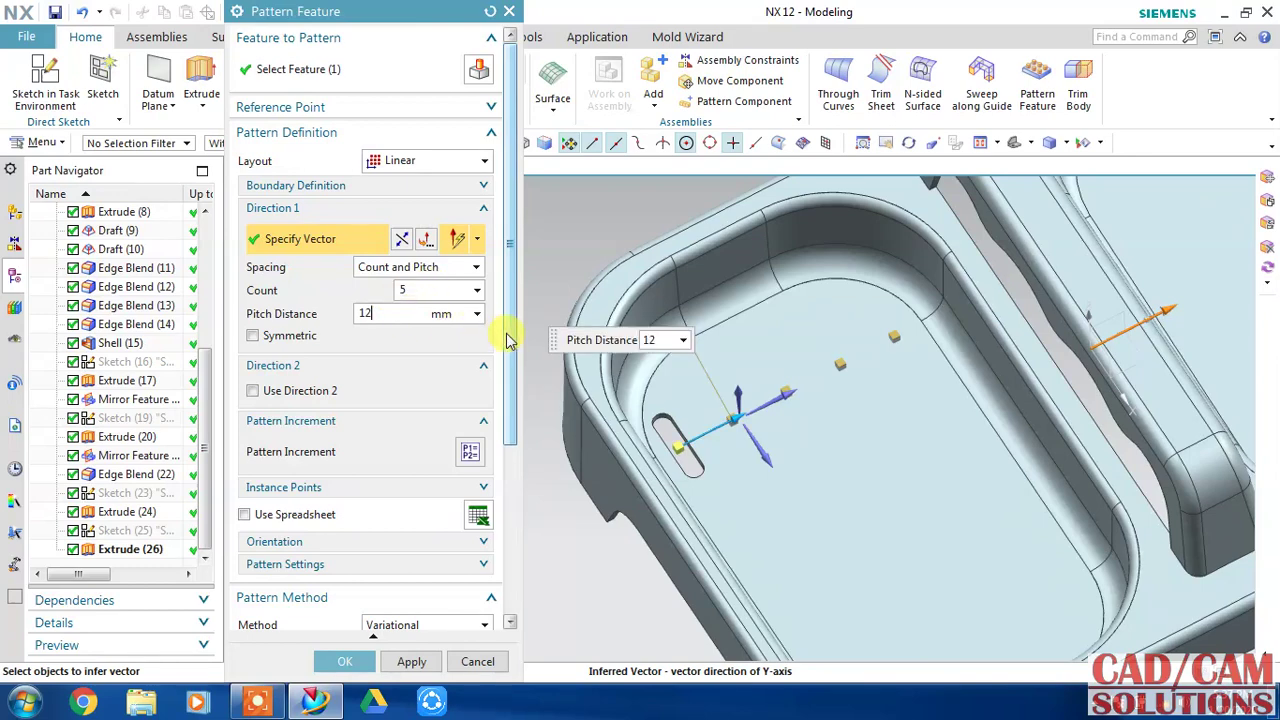
pyautogui.scroll(-3, 510, 345)
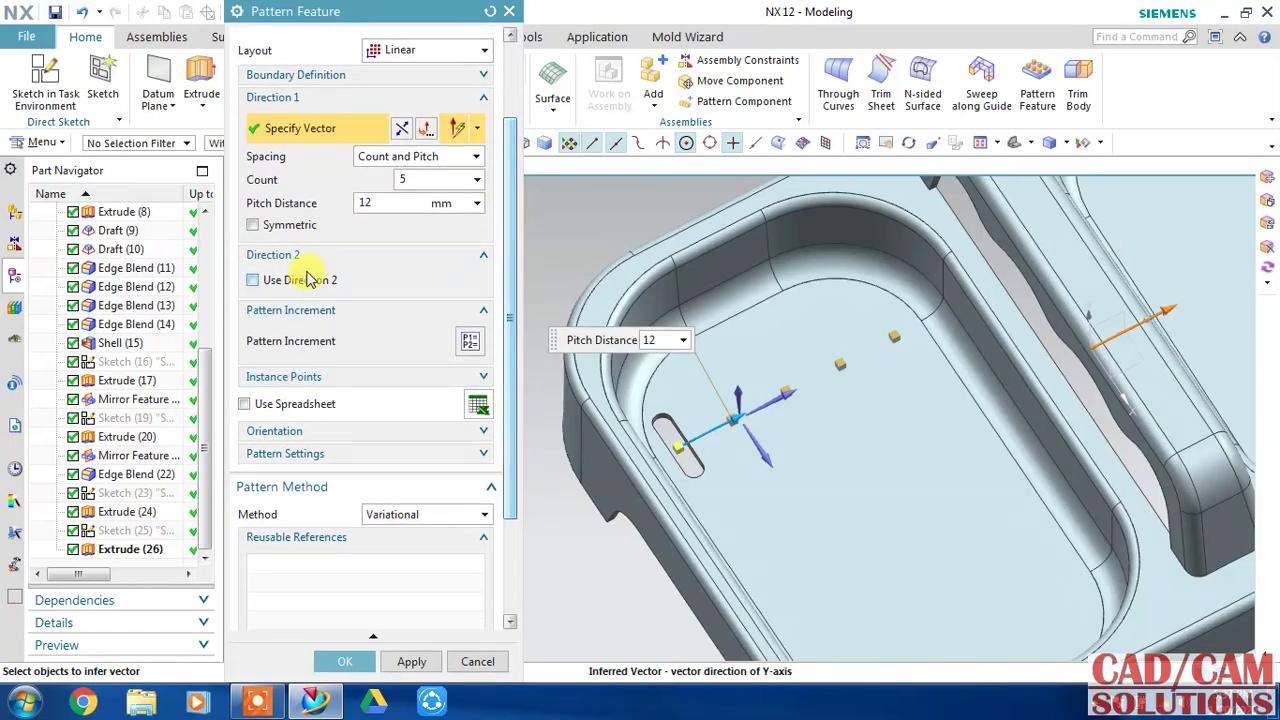
# Add a second pattern direction with a count of 4 at 22 mm pitch and confirm the grid.
pyautogui.click(309, 279)
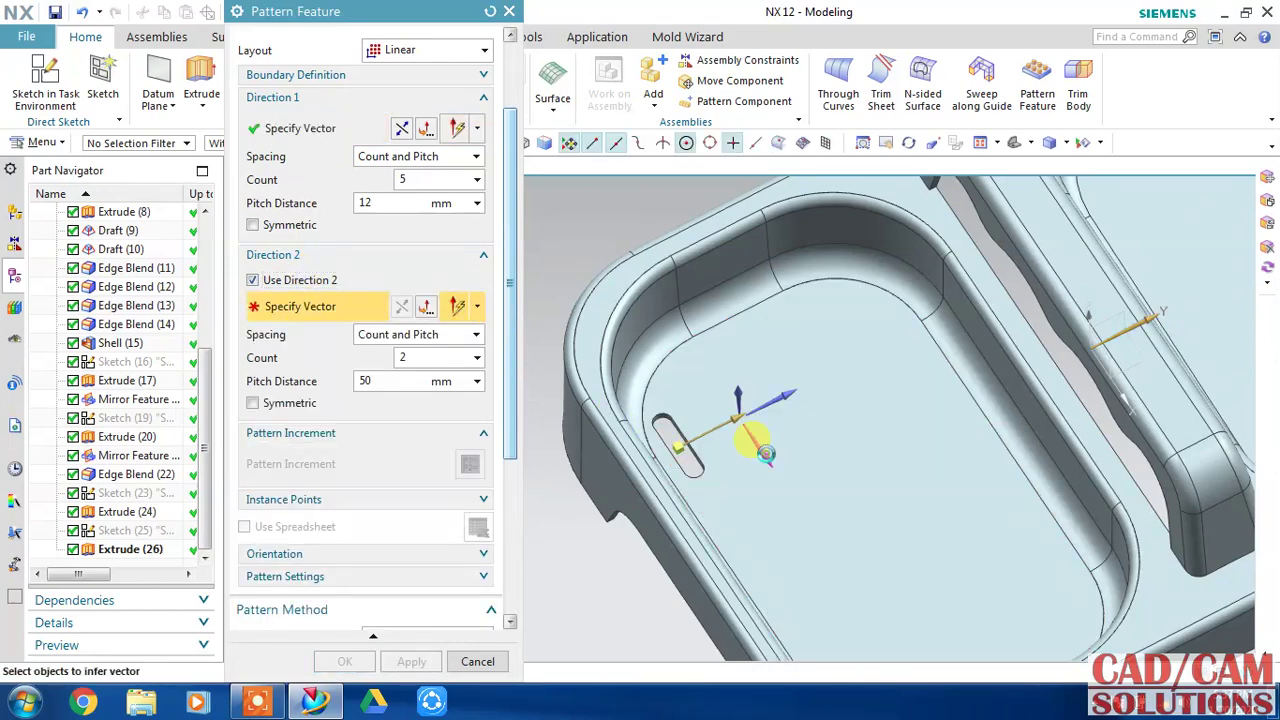
pyautogui.click(757, 445)
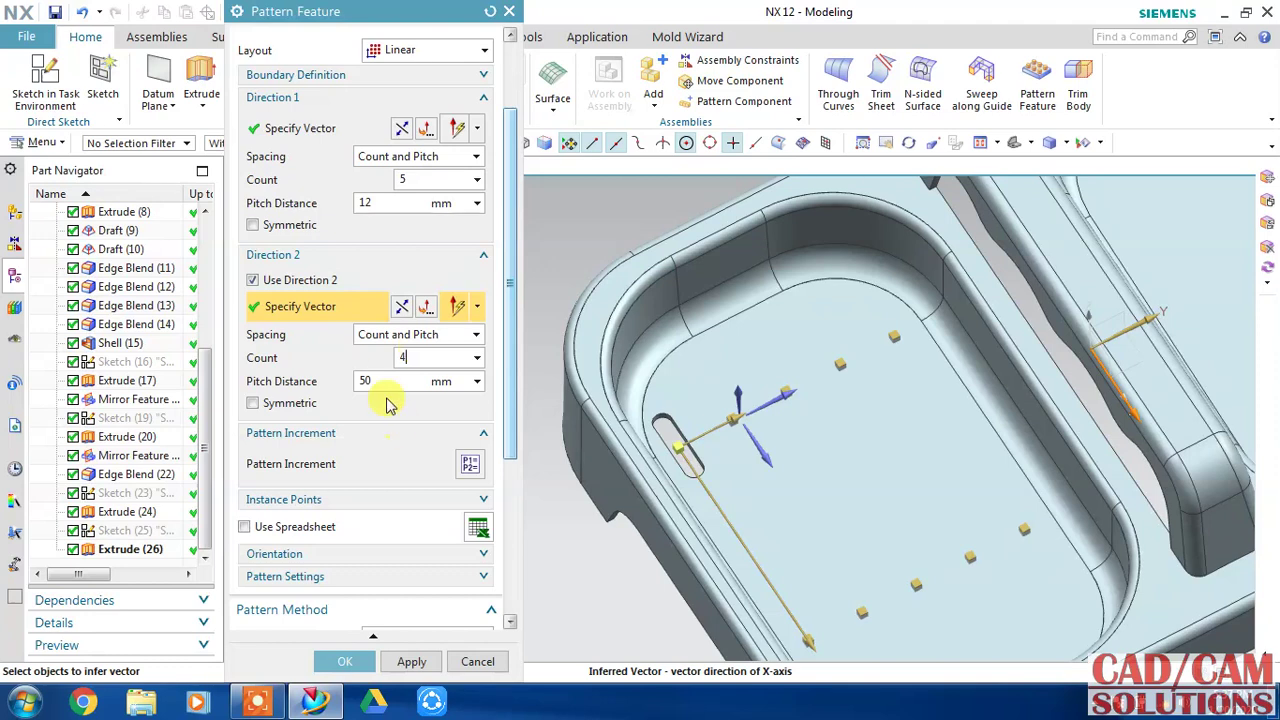
pyautogui.moveTo(790, 625)
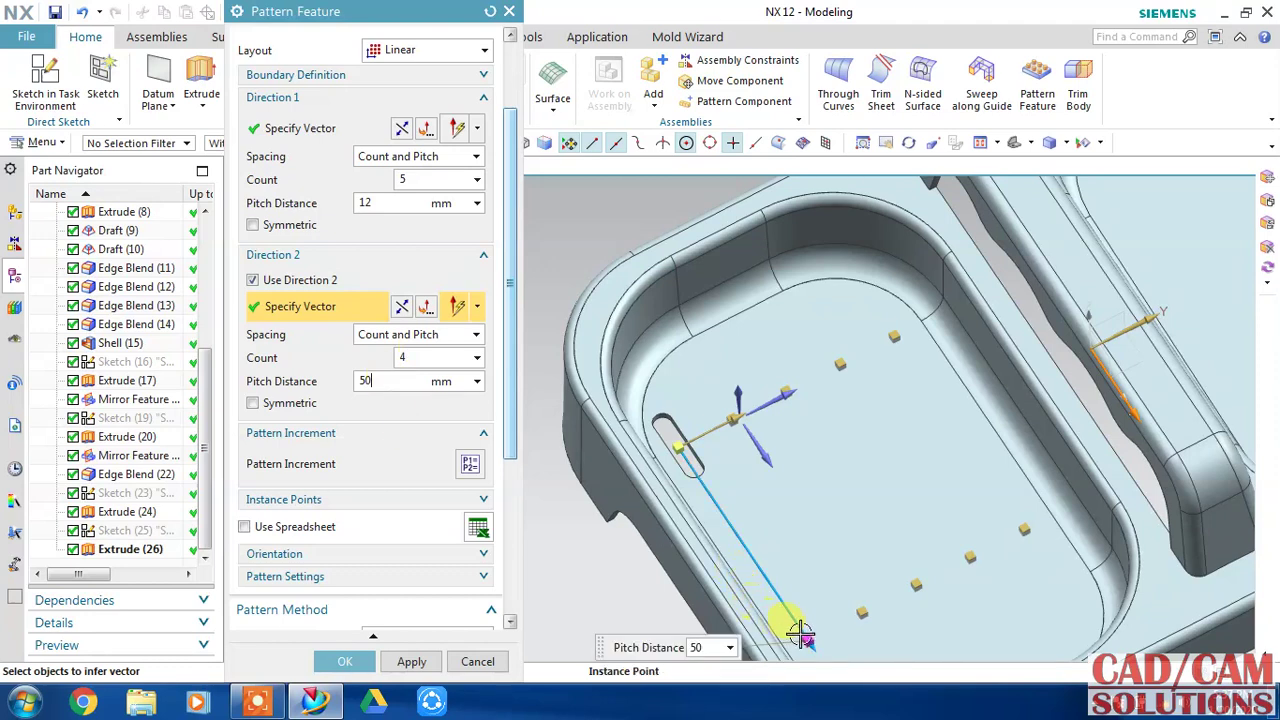
pyautogui.moveTo(818, 648); pyautogui.dragTo(741, 532)
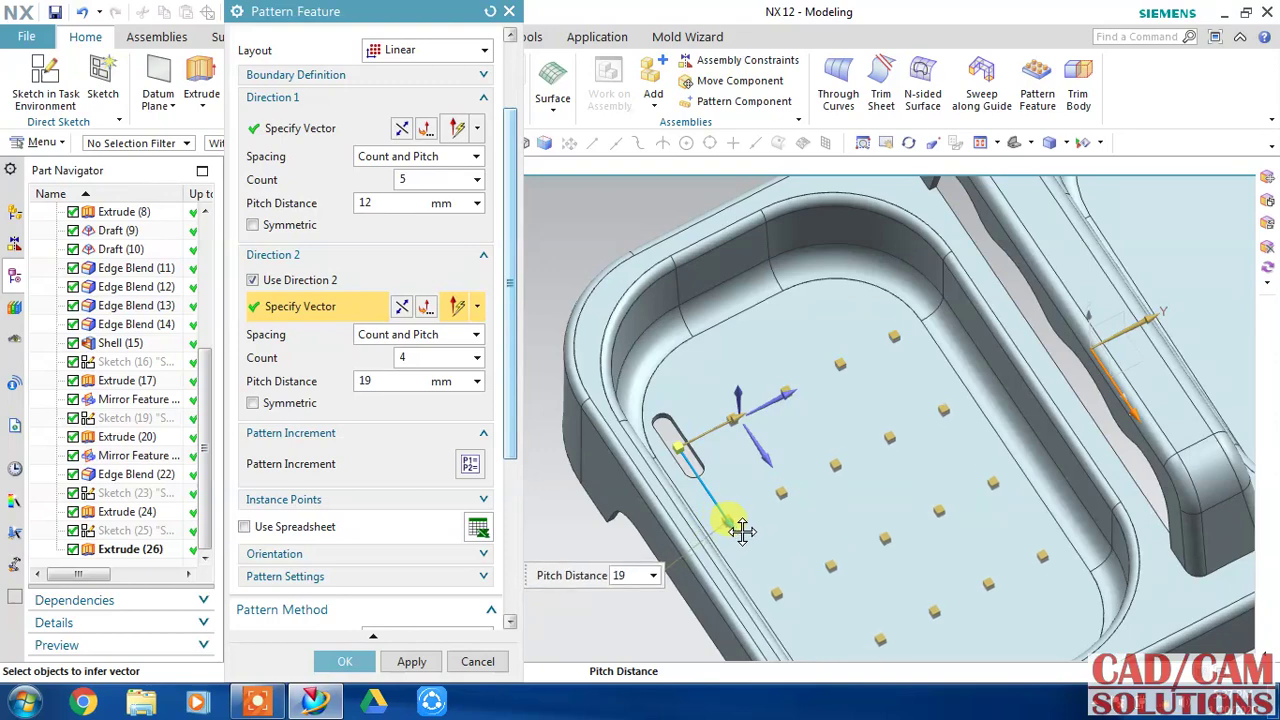
pyautogui.moveTo(509, 415); pyautogui.dragTo(508, 565)
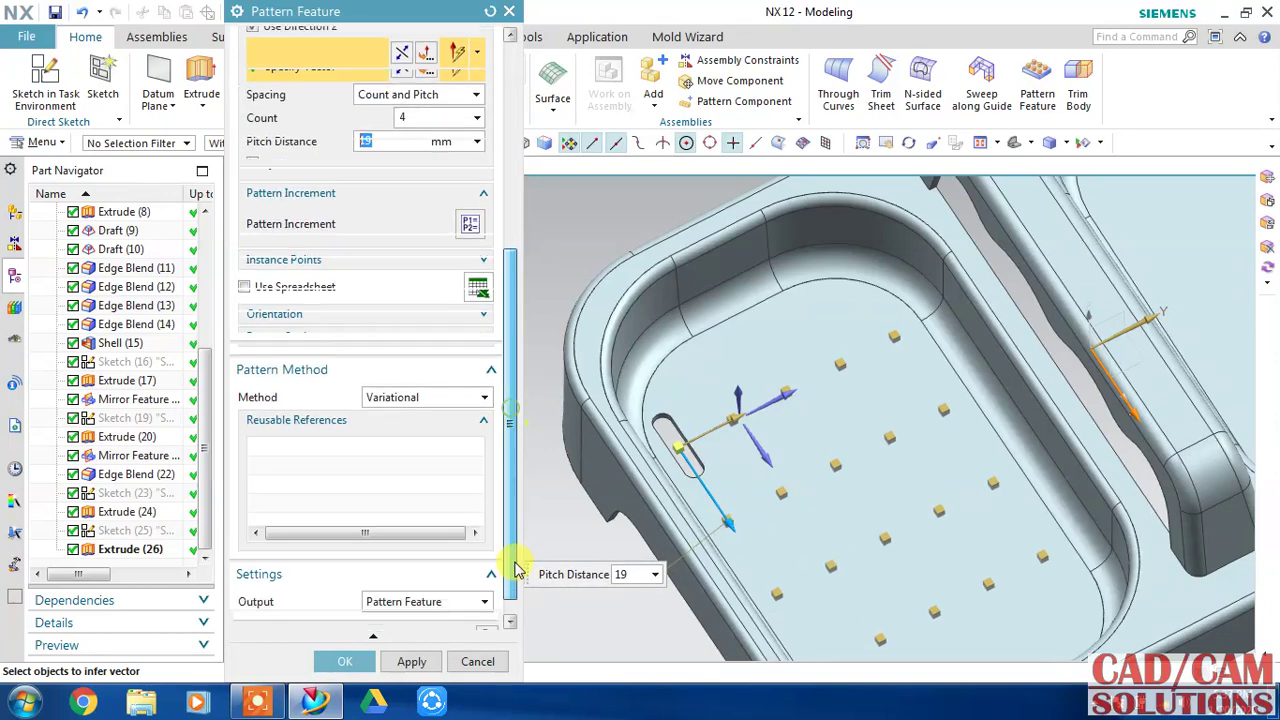
pyautogui.click(487, 614)
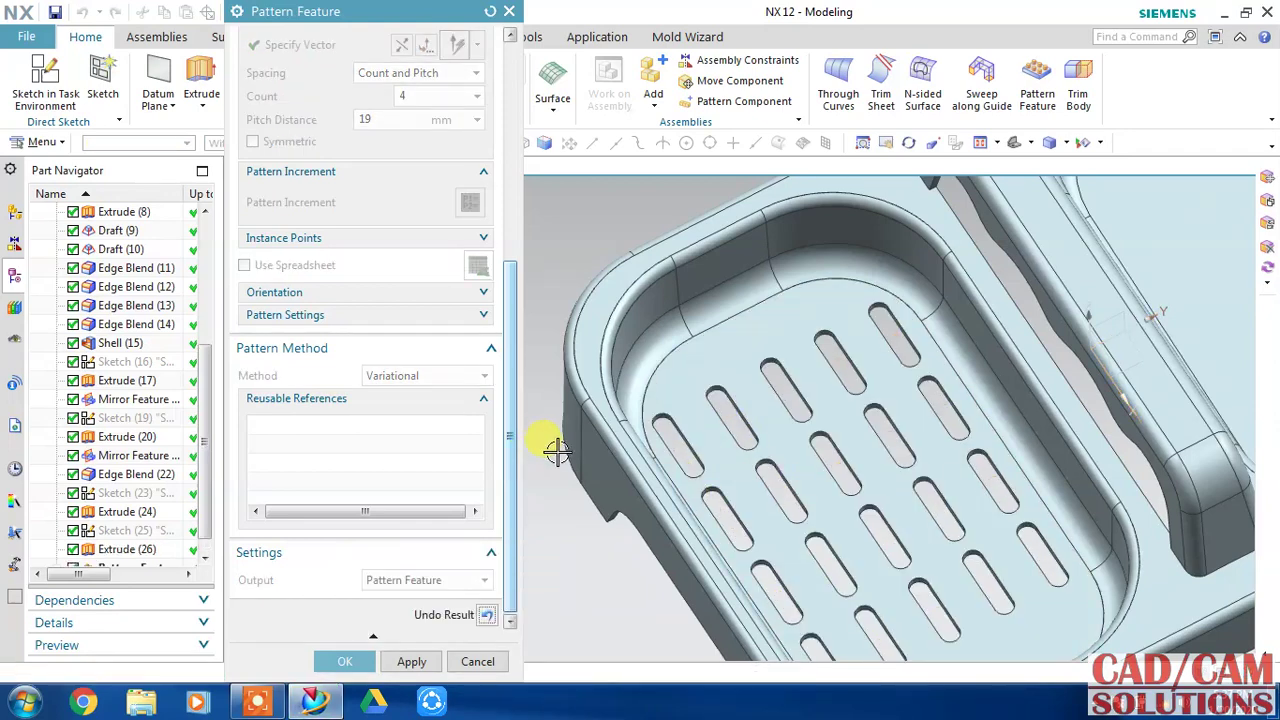
pyautogui.keyDown('shift'); pyautogui.moveTo(556, 450); pyautogui.dragTo(560, 391, button='middle'); pyautogui.keyUp('shift')
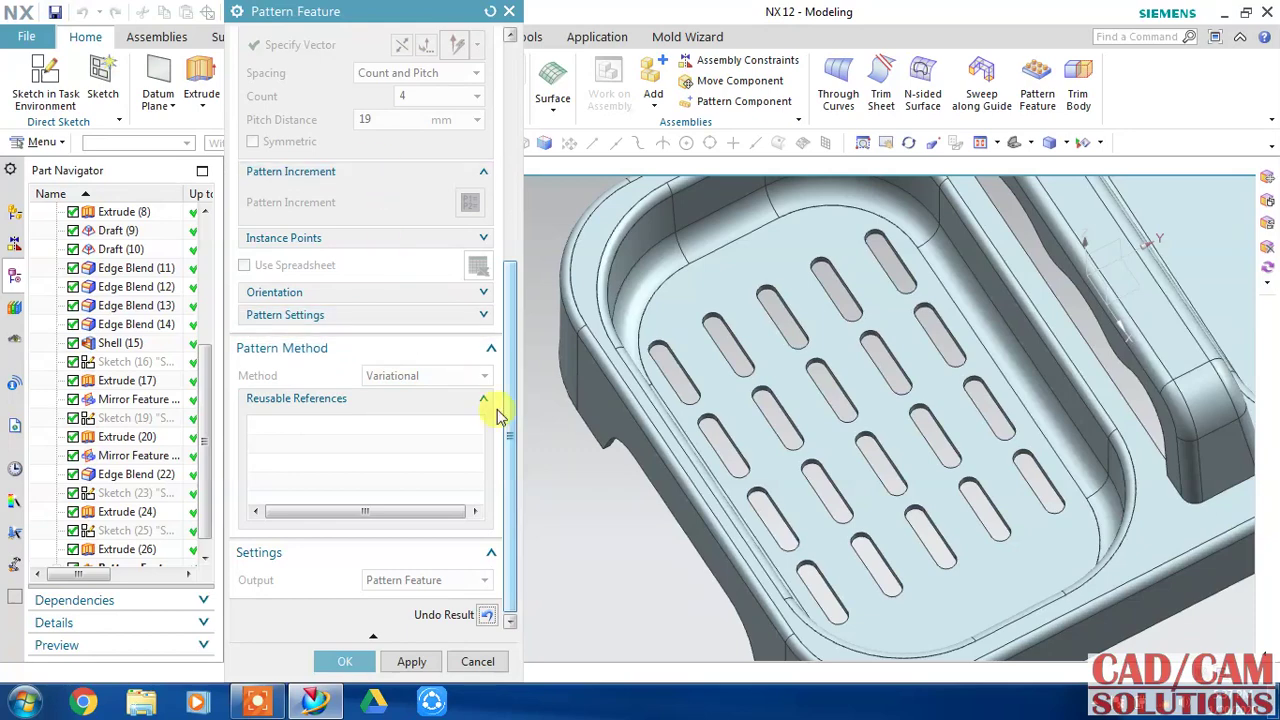
pyautogui.click(487, 614)
pyautogui.doubleClick(368, 119)
pyautogui.write('22')
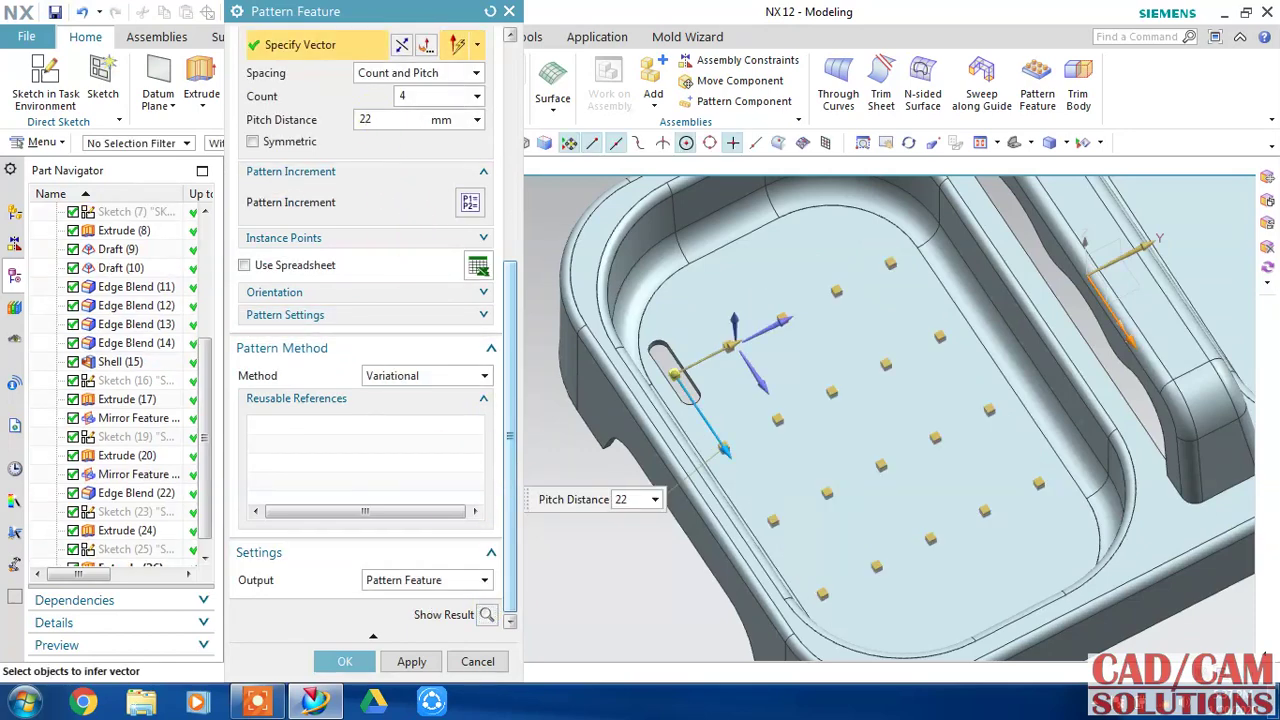
pyautogui.click(344, 661)
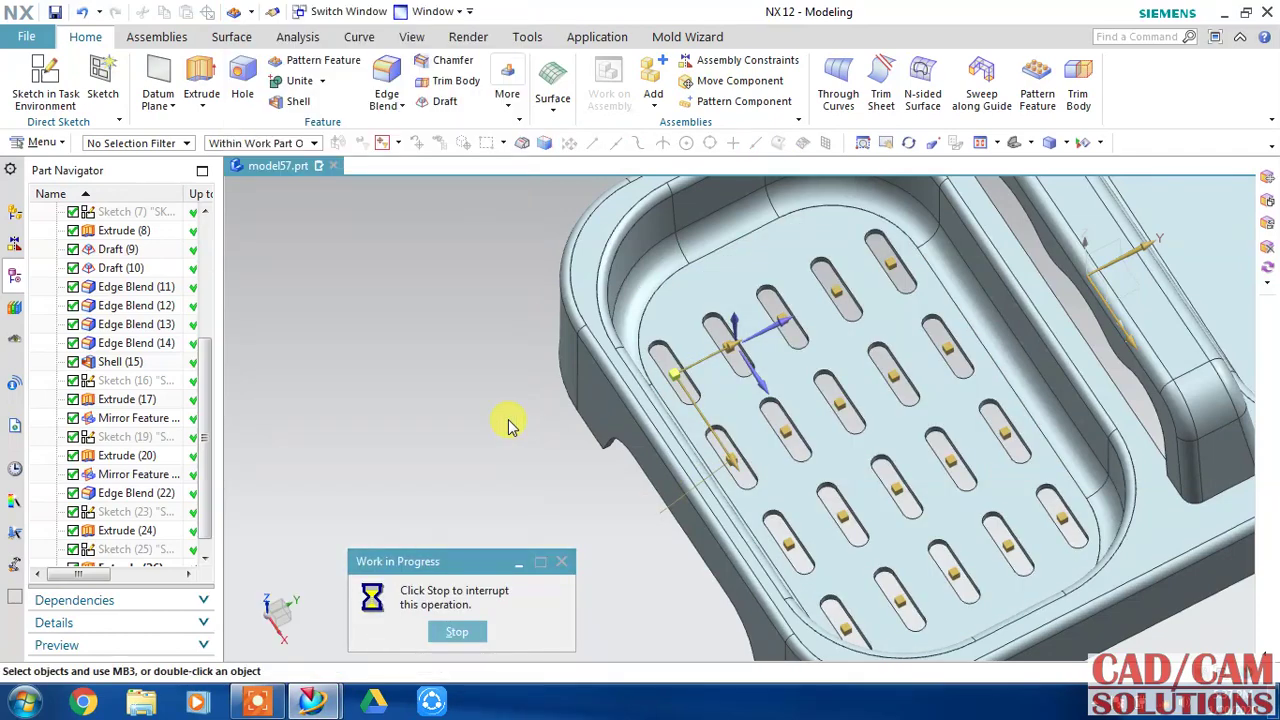
pyautogui.moveTo(500, 420)
pyautogui.mouseDown(button='middle')
pyautogui.moveTo(494, 431)
pyautogui.moveTo(494, 383)
pyautogui.moveTo(460, 413)
pyautogui.moveTo(463, 449)
pyautogui.moveTo(488, 457)
pyautogui.moveTo(470, 413)
pyautogui.moveTo(300, 451)
pyautogui.mouseUp(button='middle')
# Zoom out, select Extrude (26) with its Pattern Feature, and launch Mirror Feature from More.
pyautogui.scroll(-2, 298, 475)
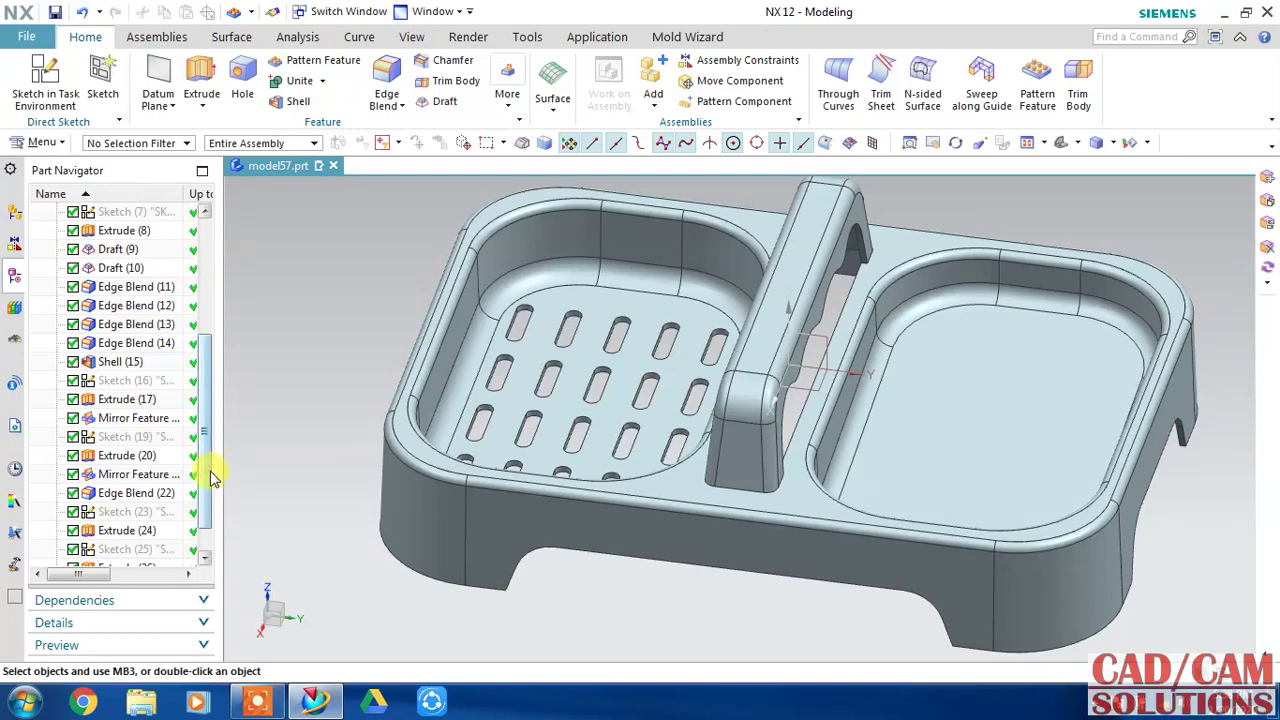
pyautogui.scroll(-1, 212, 478)
pyautogui.click(140, 549)
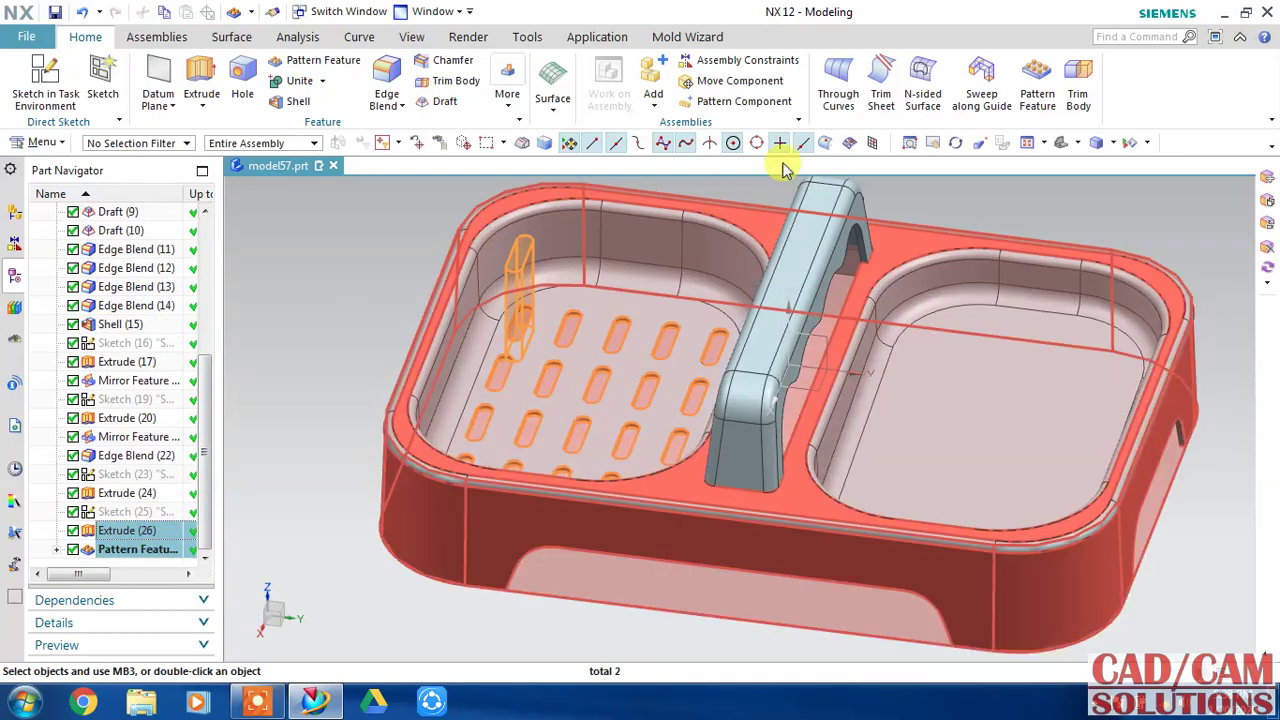
pyautogui.click(506, 105)
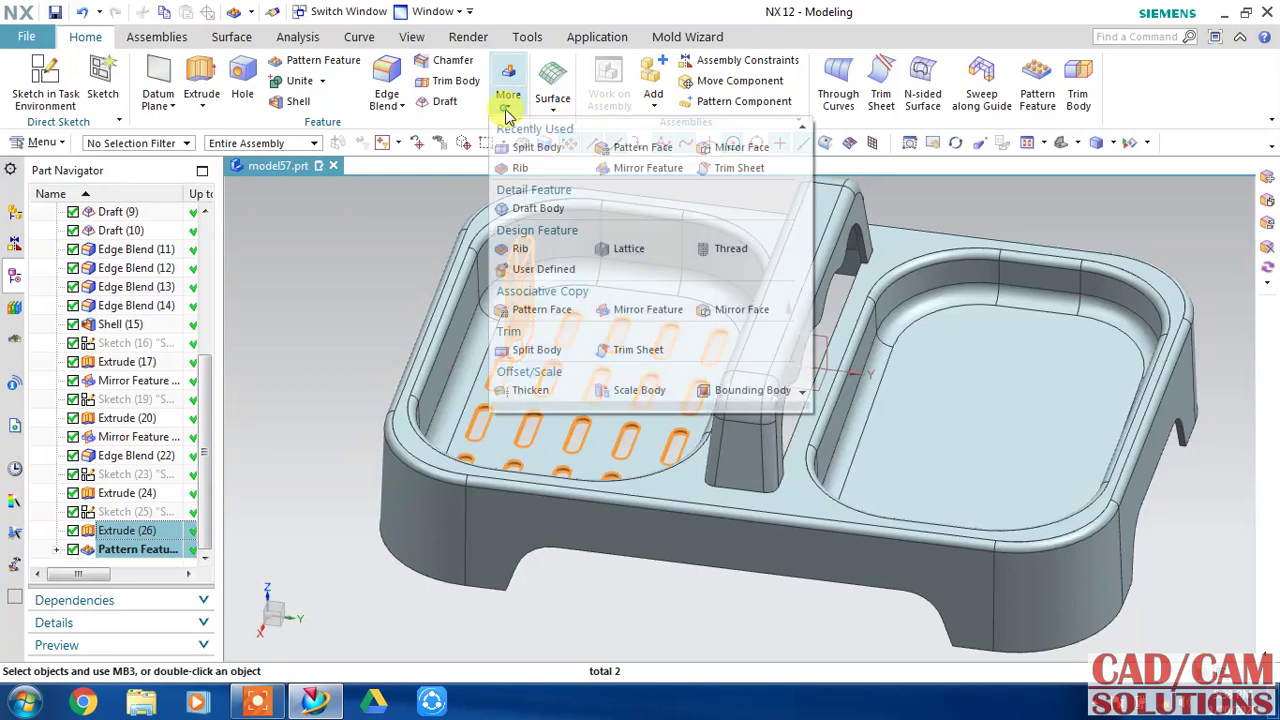
pyautogui.click(663, 314)
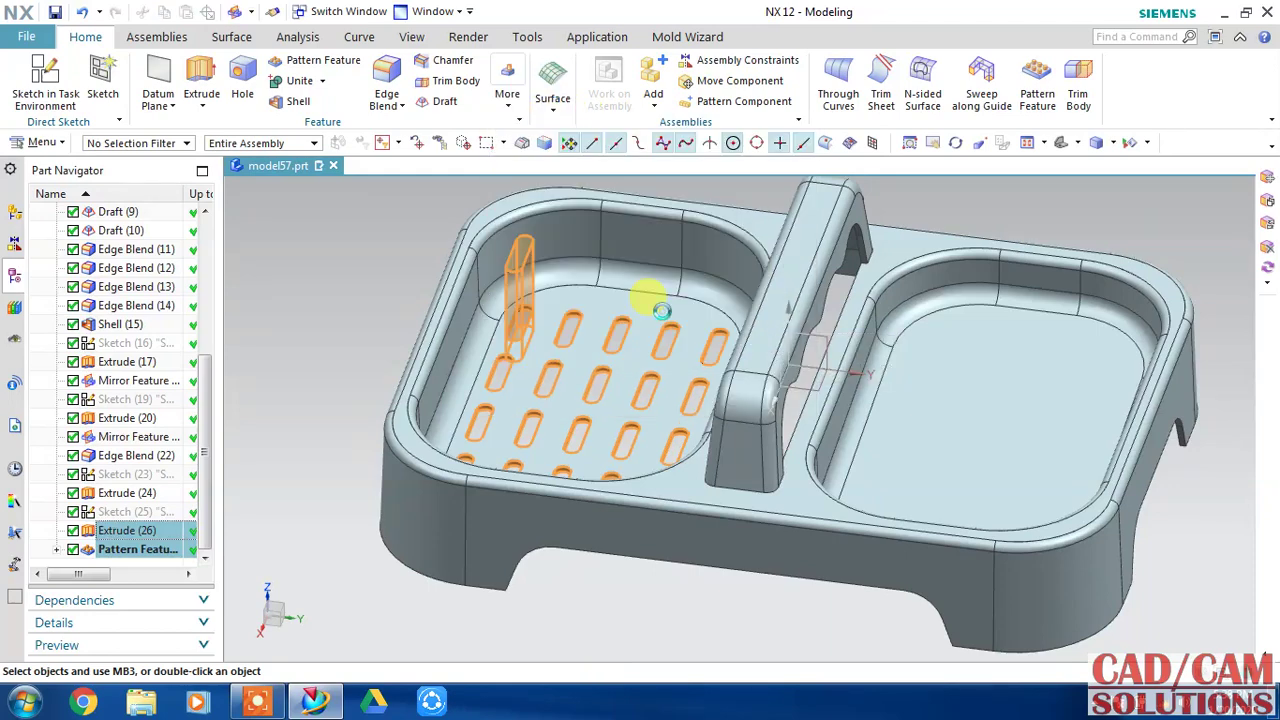
# Mirror the slot cut and its pattern across the middle XZ datum plane.
pyautogui.middleClick(760, 360)
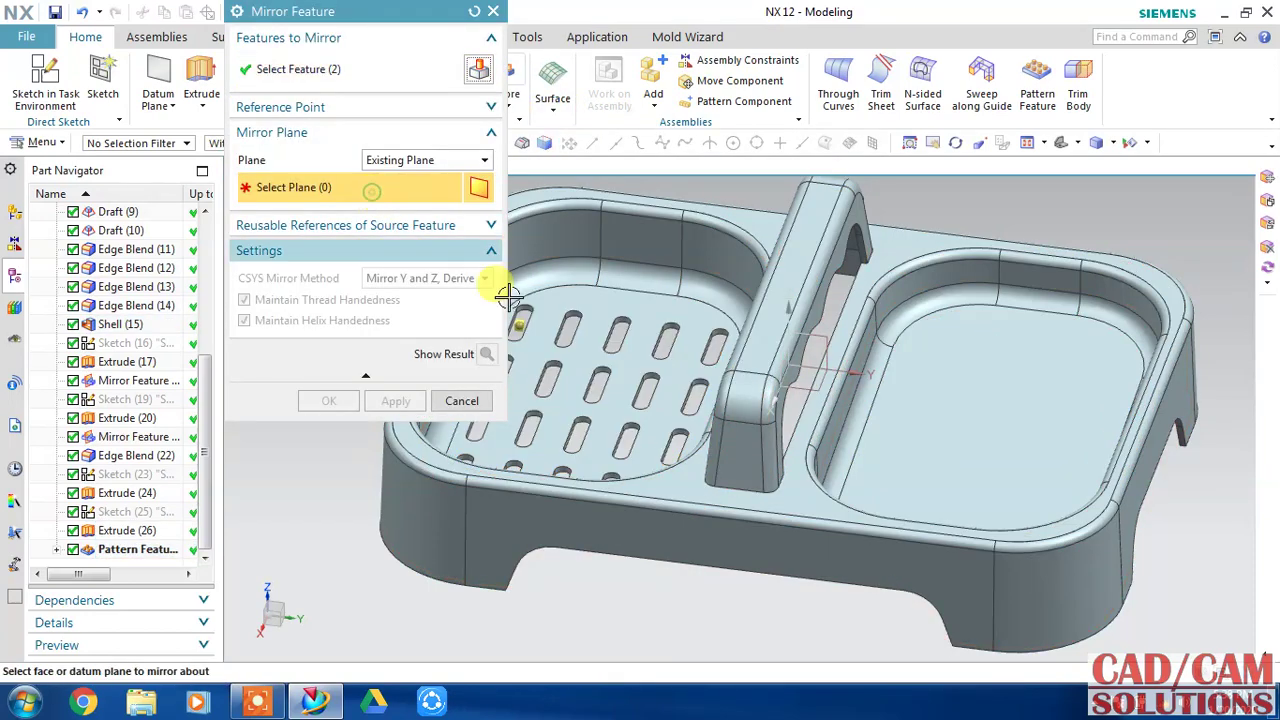
pyautogui.click(778, 365)
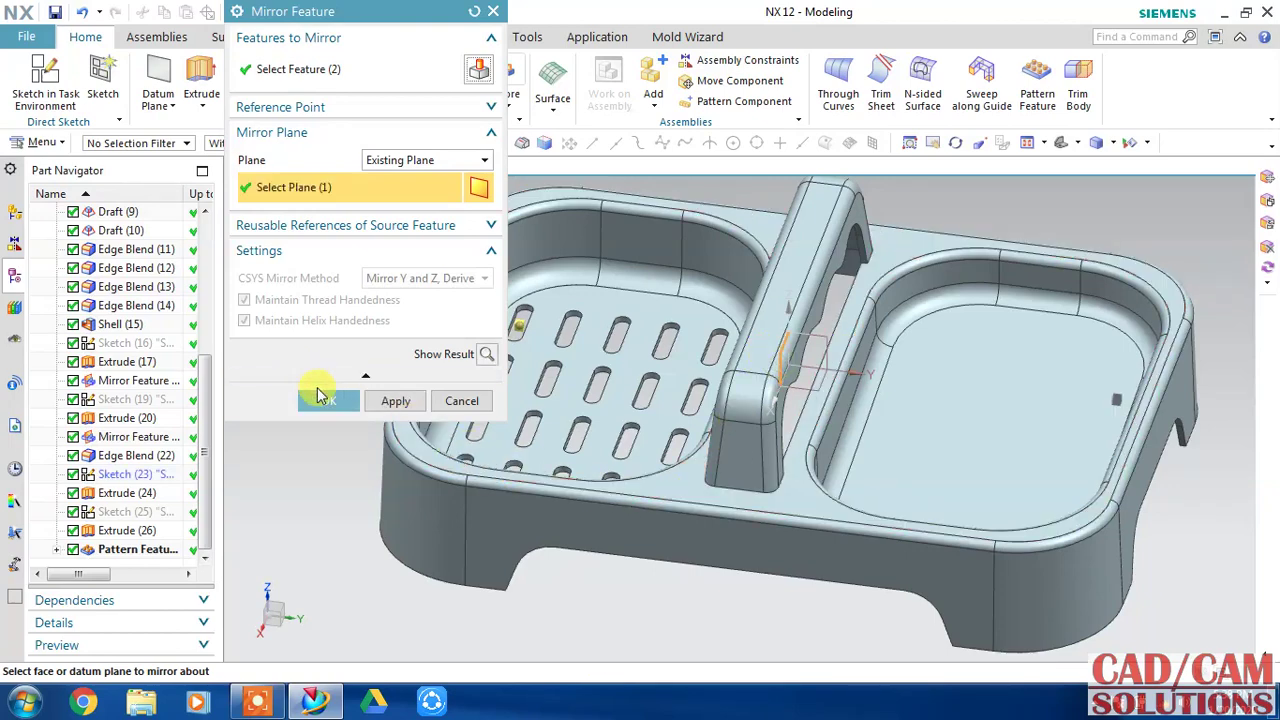
pyautogui.click(318, 395)
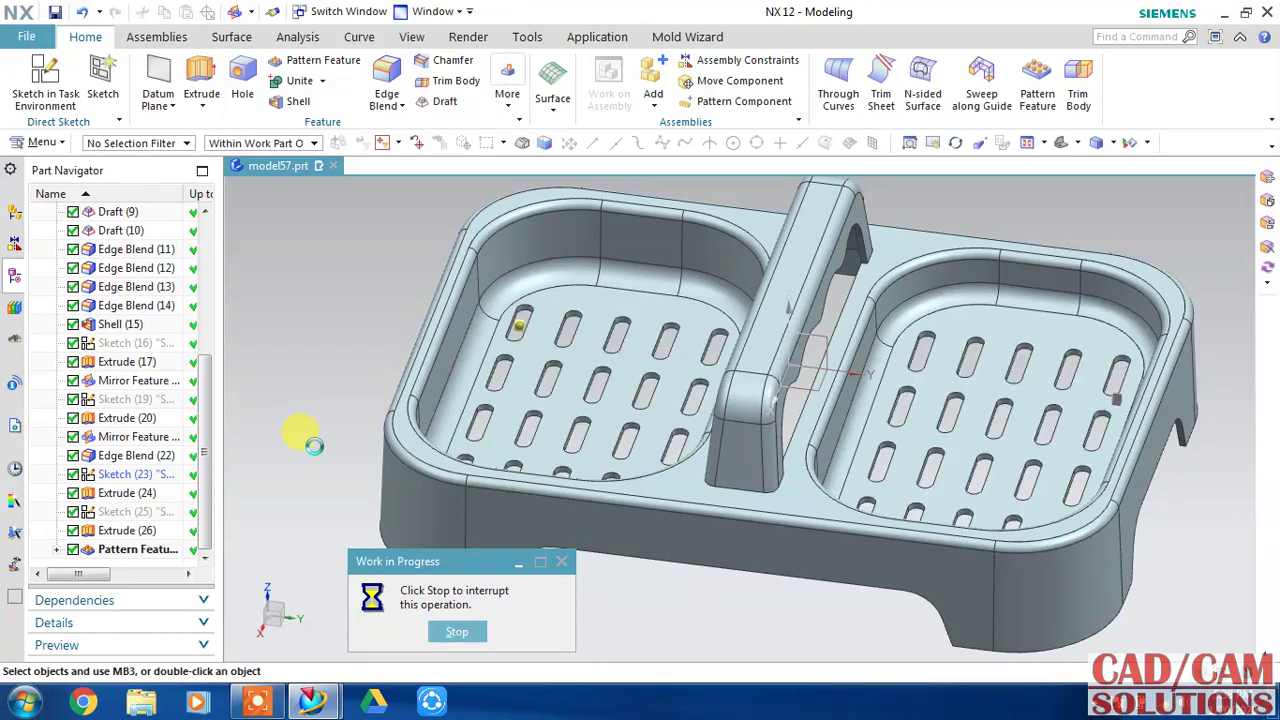
pyautogui.moveTo(343, 325)
pyautogui.mouseDown(button='middle')
pyautogui.moveTo(346, 346)
pyautogui.moveTo(335, 343)
pyautogui.mouseUp(button='middle')
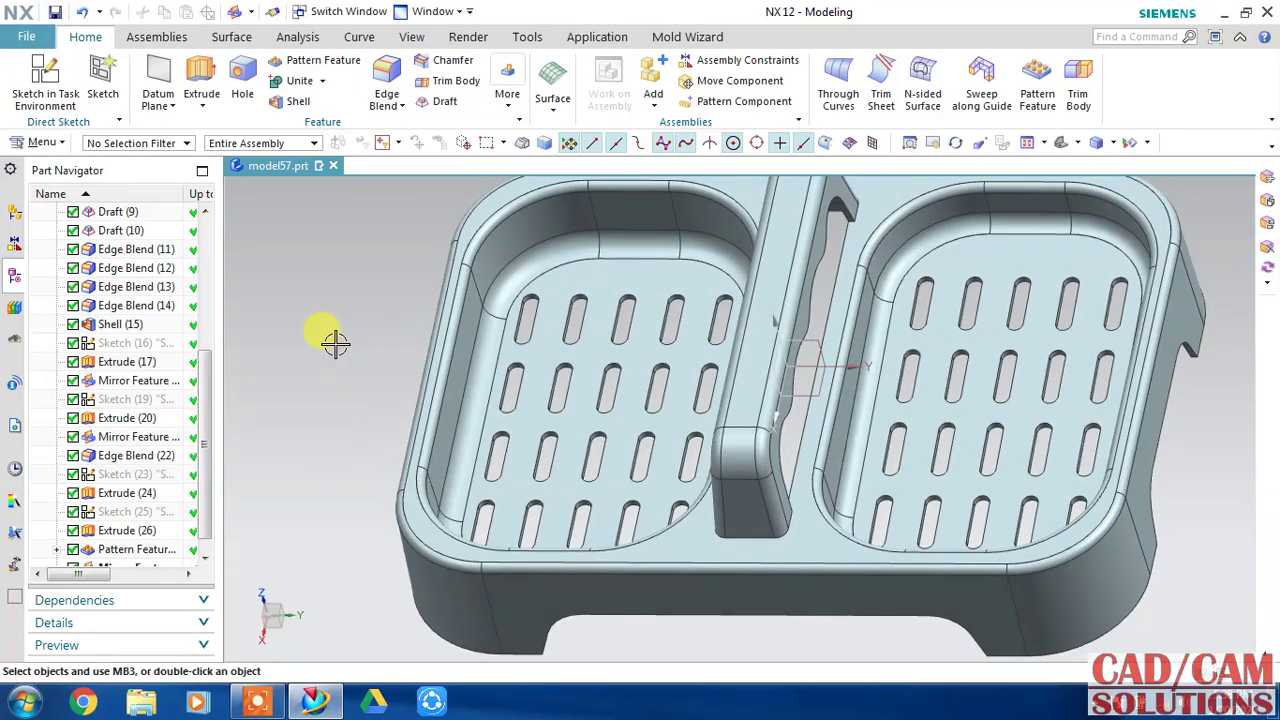
pyautogui.scroll(-1, 206, 440)
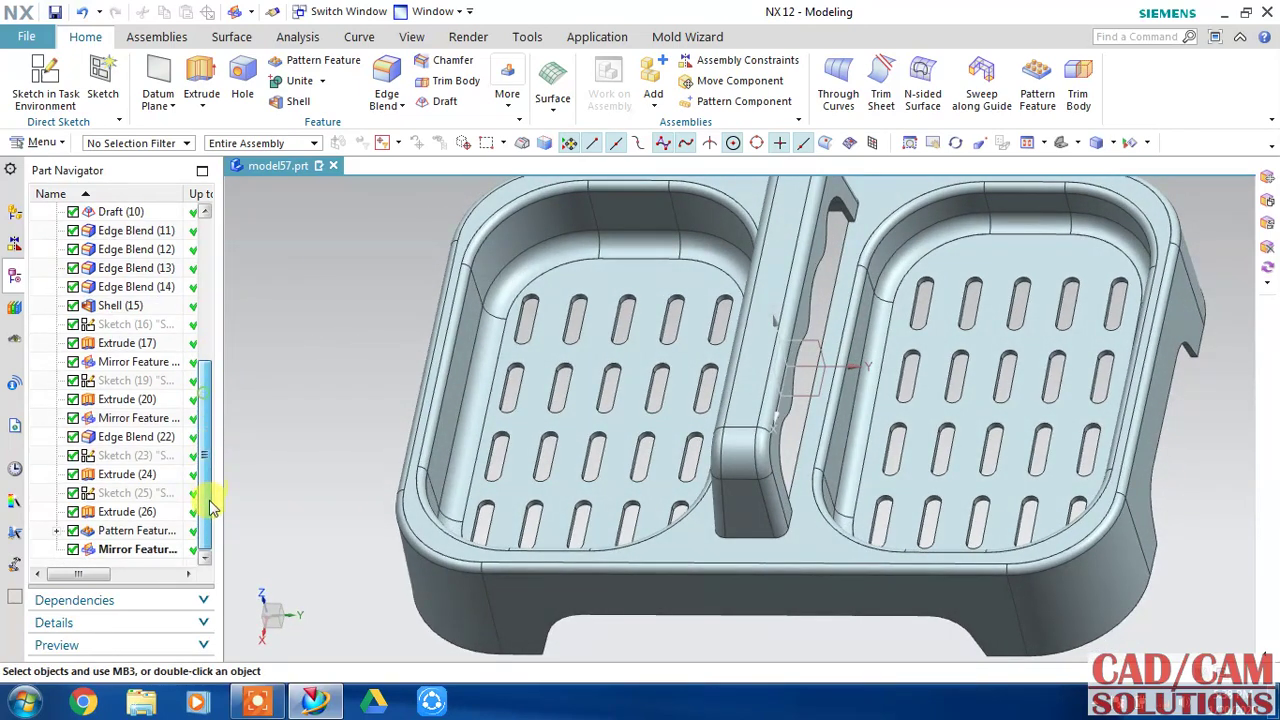
pyautogui.click(127, 513)
# Reopen Extrude (26) and set its draft to From Section with a Single angle option.
pyautogui.doubleClick(120, 511)
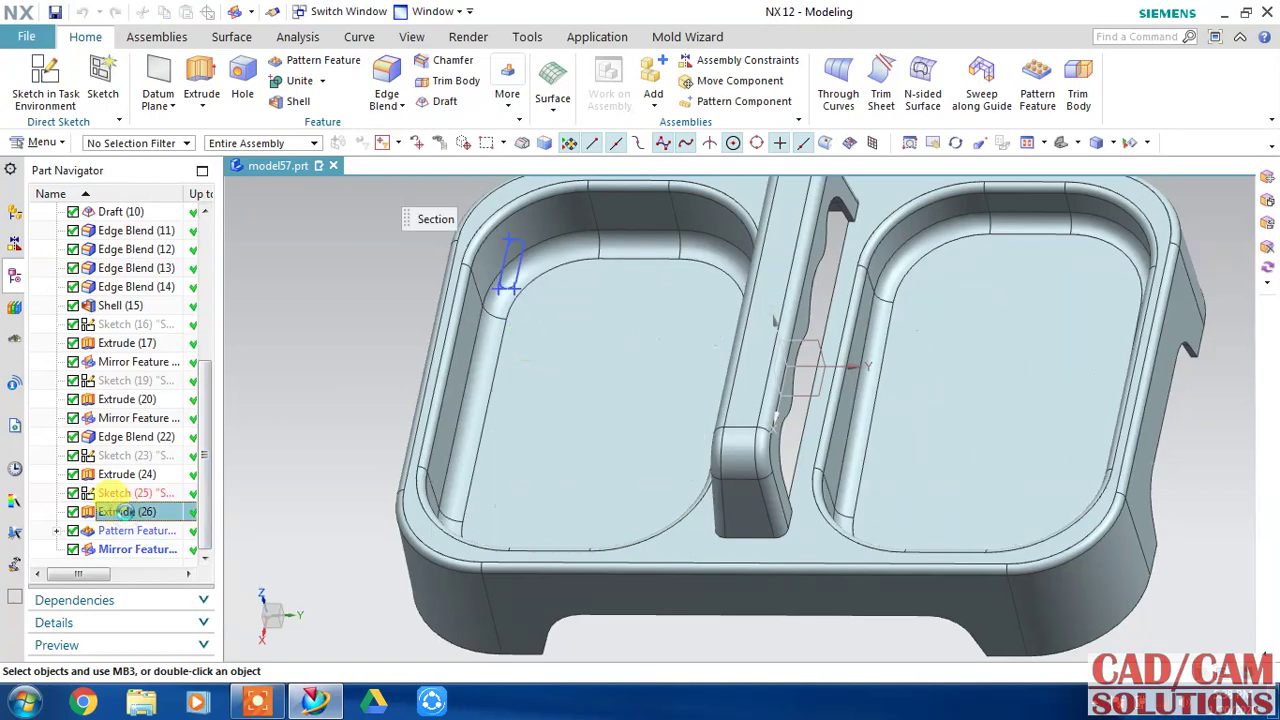
pyautogui.scroll(-2, 700, 450)
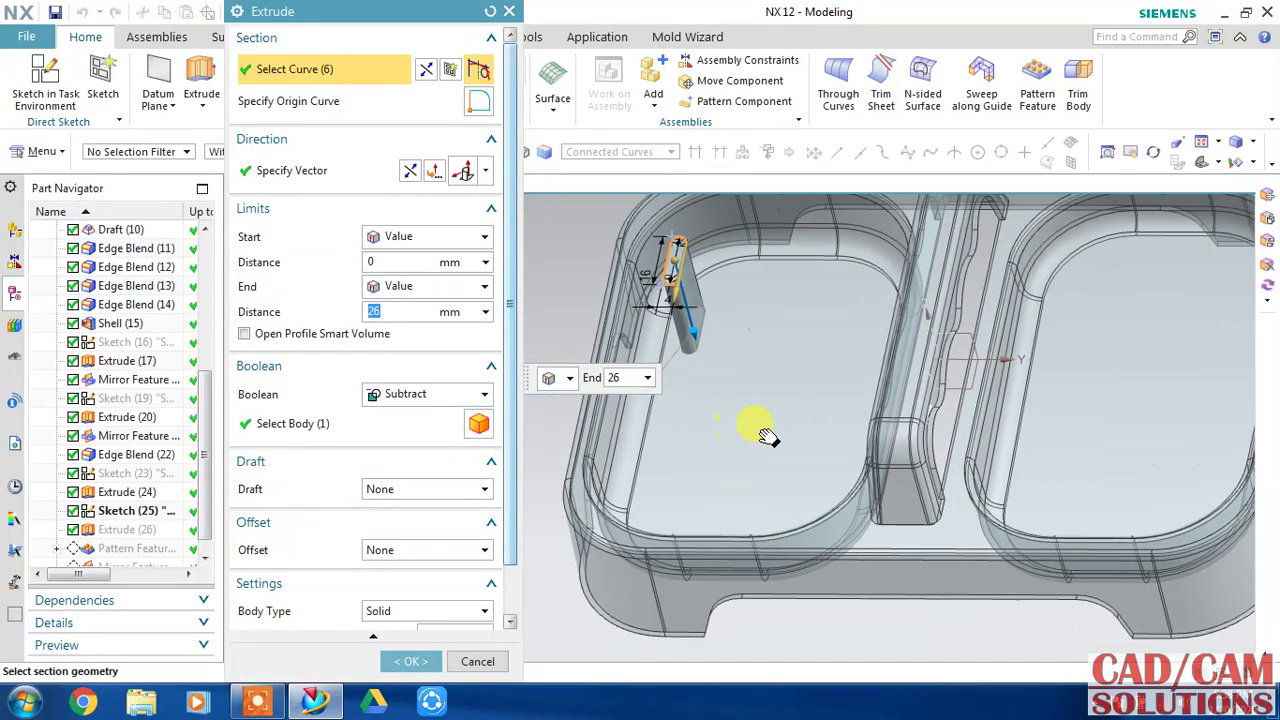
pyautogui.scroll(-1, 740, 400)
pyautogui.scroll(-2, 750, 330)
pyautogui.scroll(-2, 611, 447)
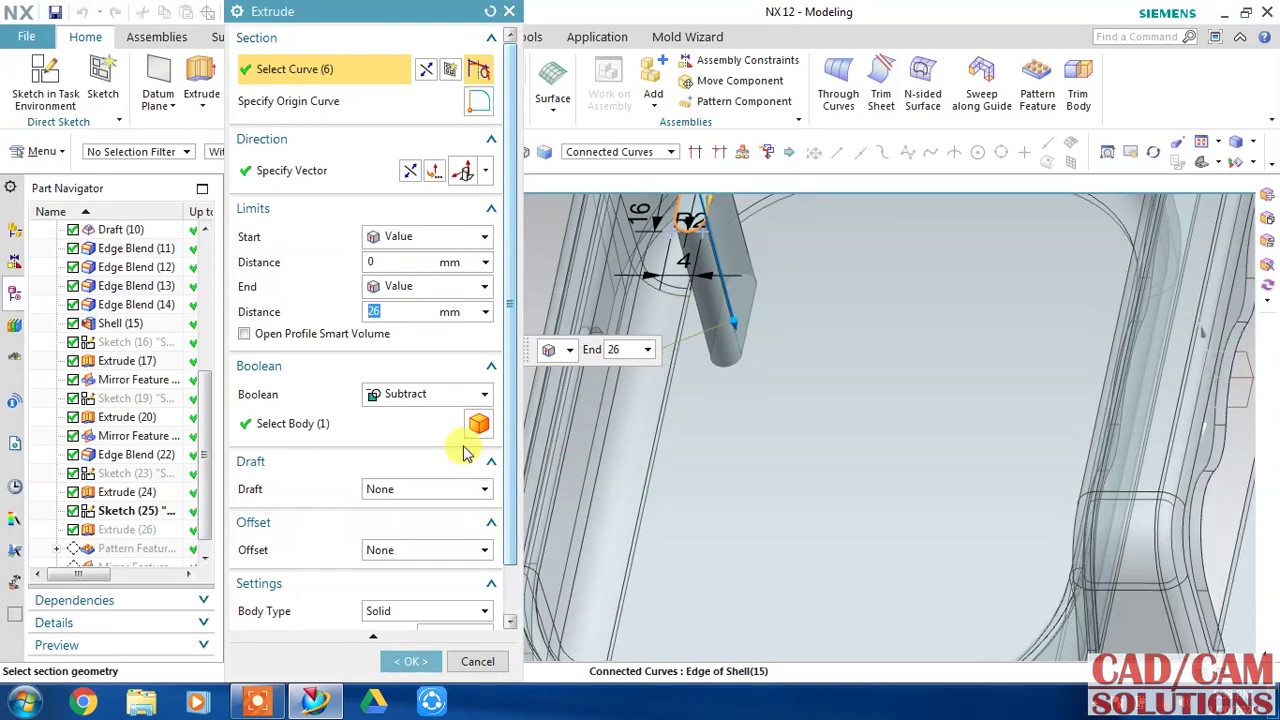
pyautogui.click(424, 490)
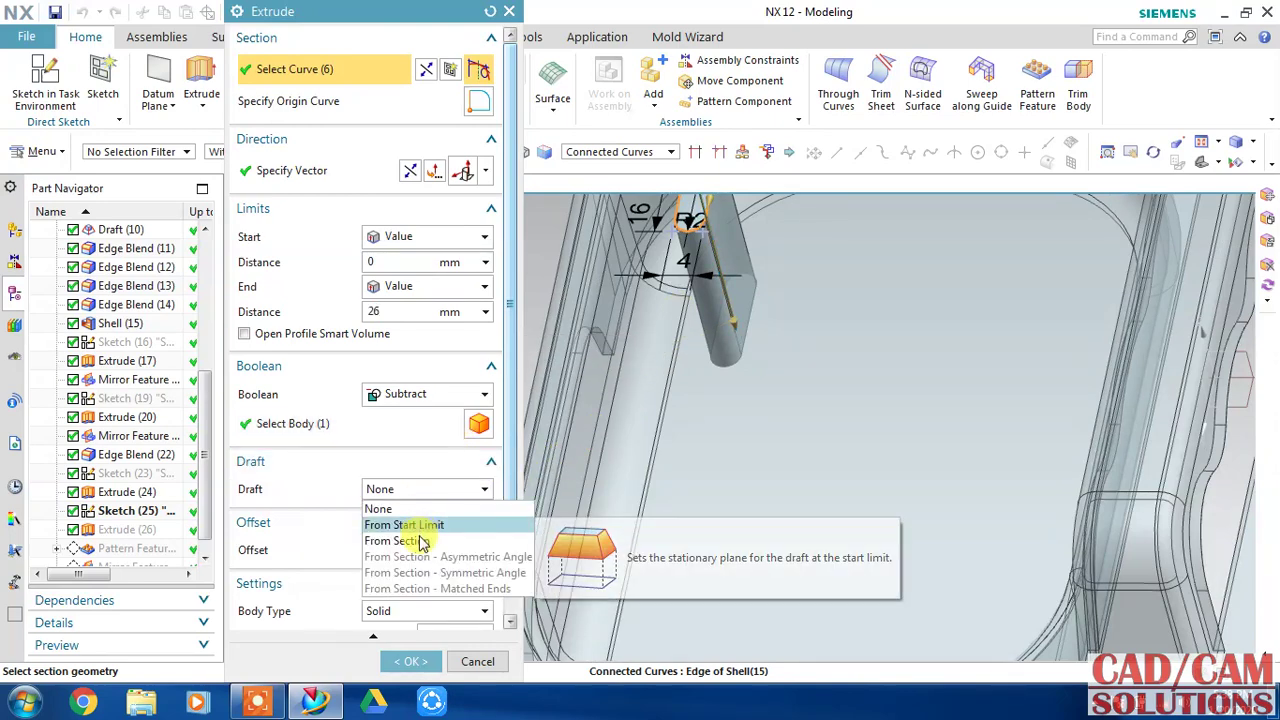
pyautogui.click(419, 540)
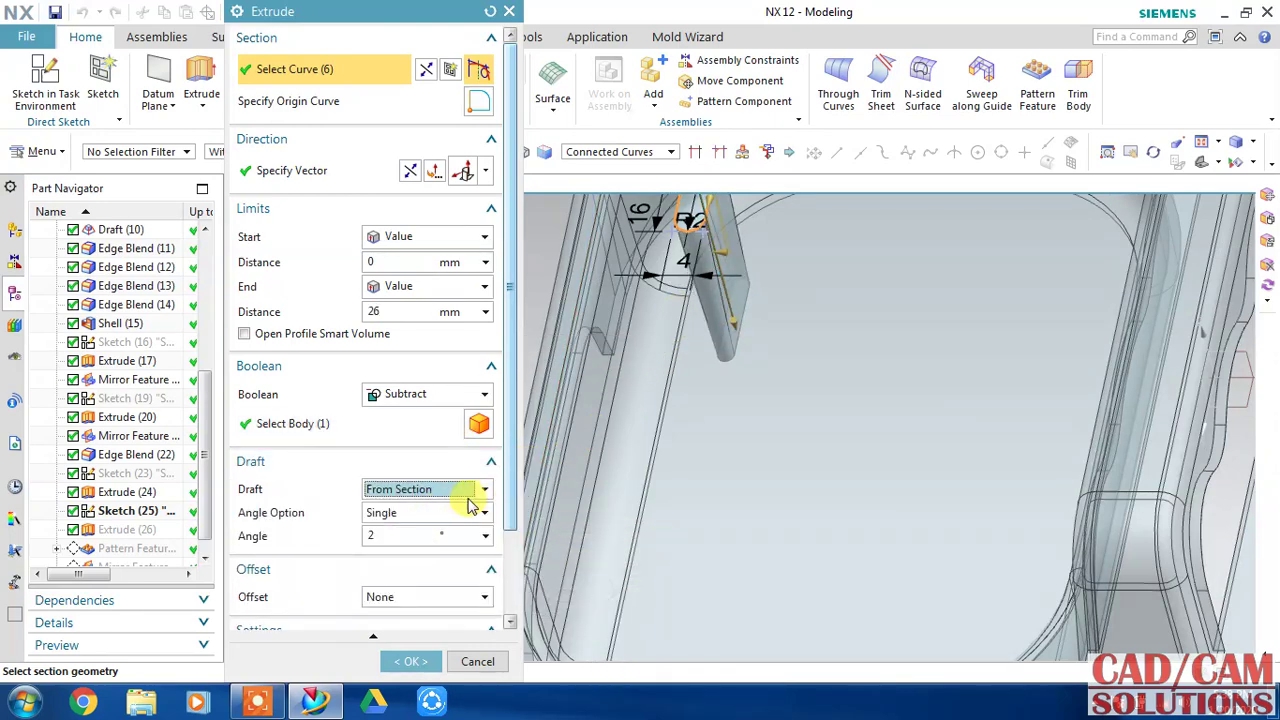
pyautogui.click(403, 533)
pyautogui.write('1')
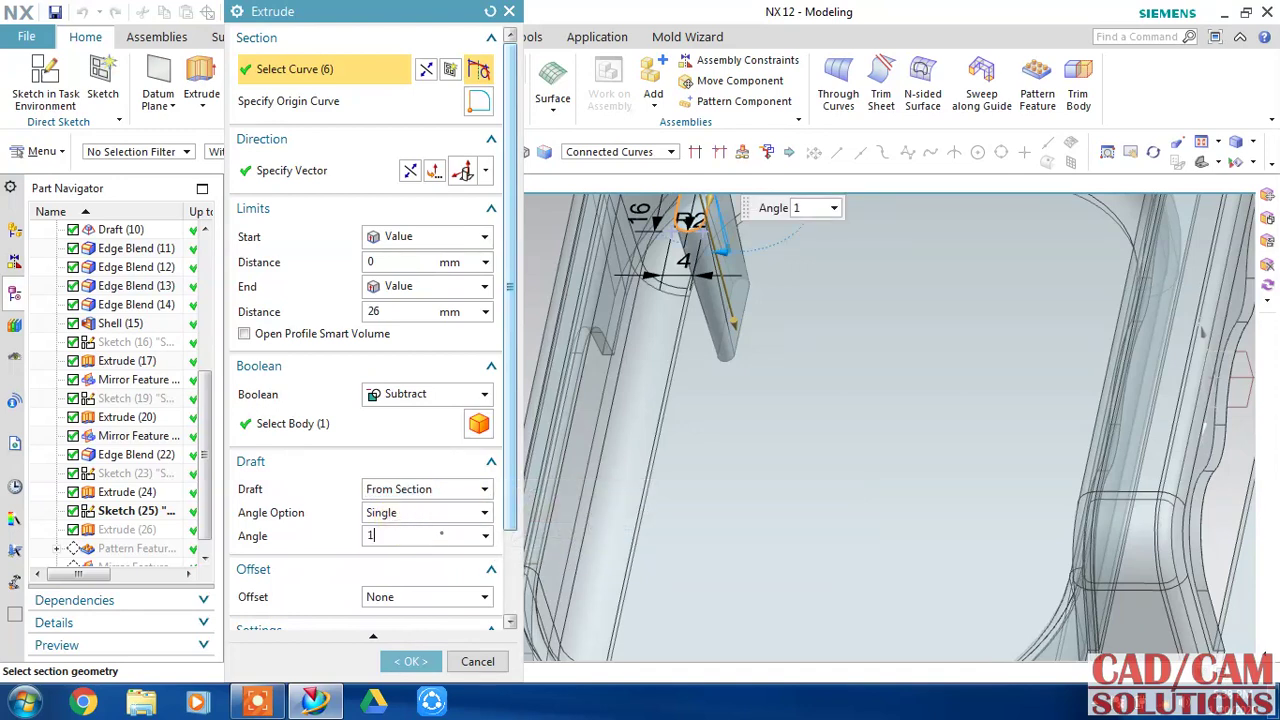
pyautogui.click(412, 513)
pyautogui.click(416, 518)
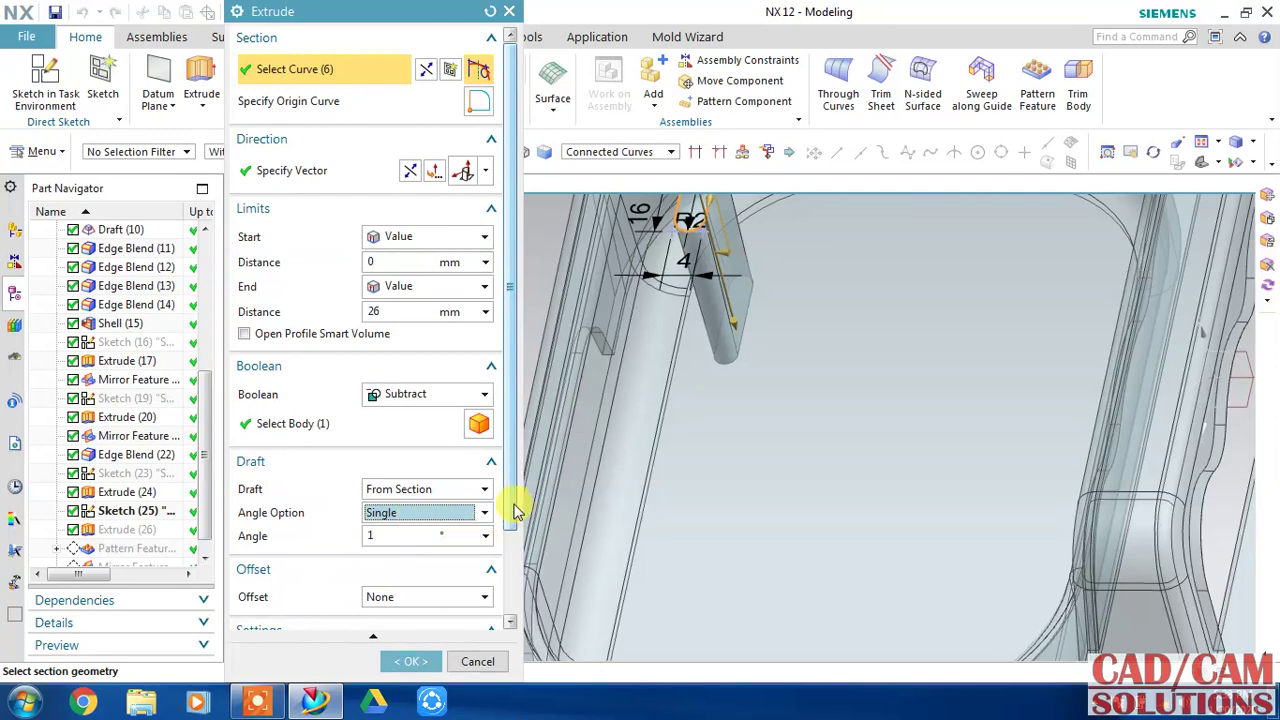
pyautogui.moveTo(515, 510); pyautogui.dragTo(505, 614)
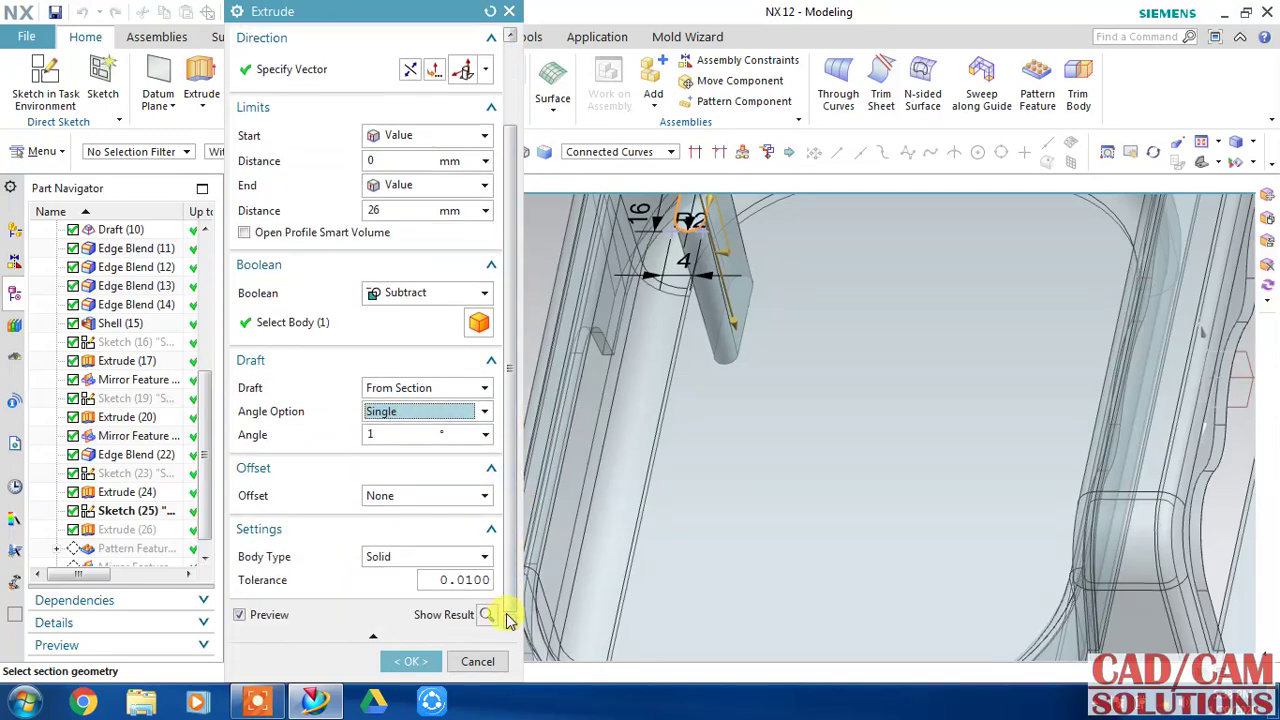
# Enter a -1° draft angle, apply the edit, and inspect the tapered slots.
pyautogui.click(406, 440)
pyautogui.click(414, 420)
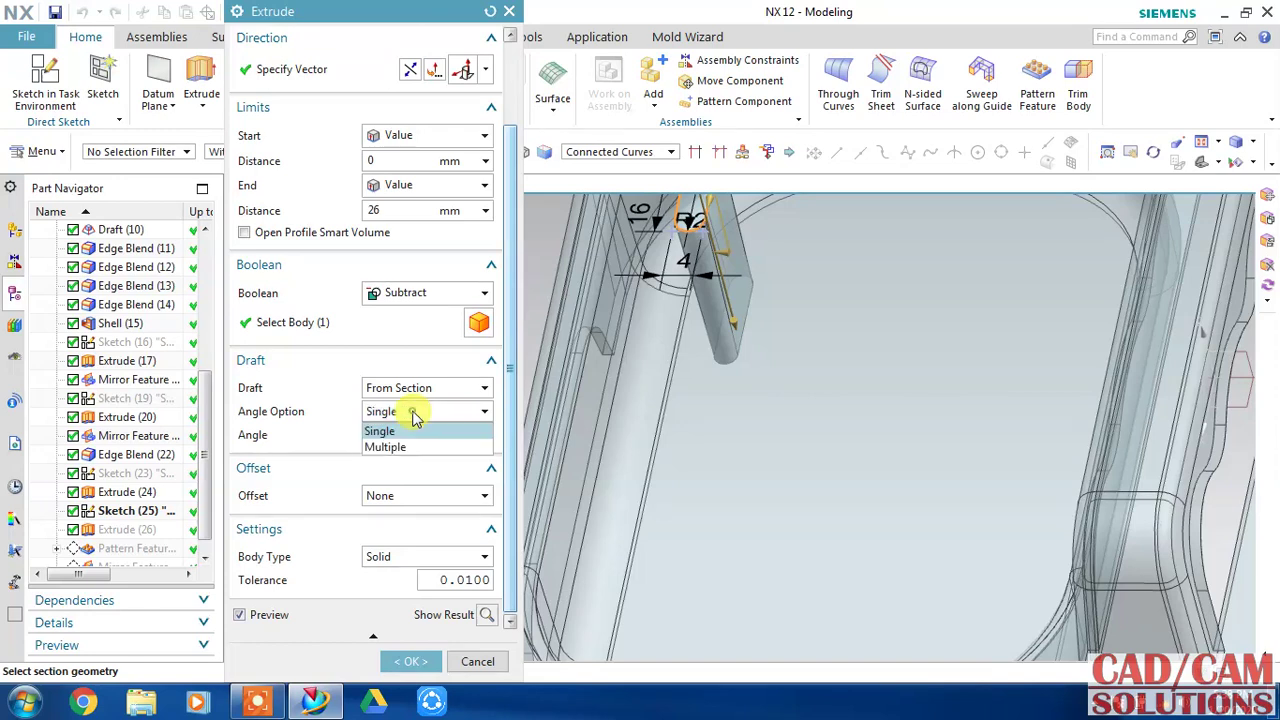
pyautogui.click(412, 428)
pyautogui.doubleClick(400, 433)
pyautogui.write('-1')
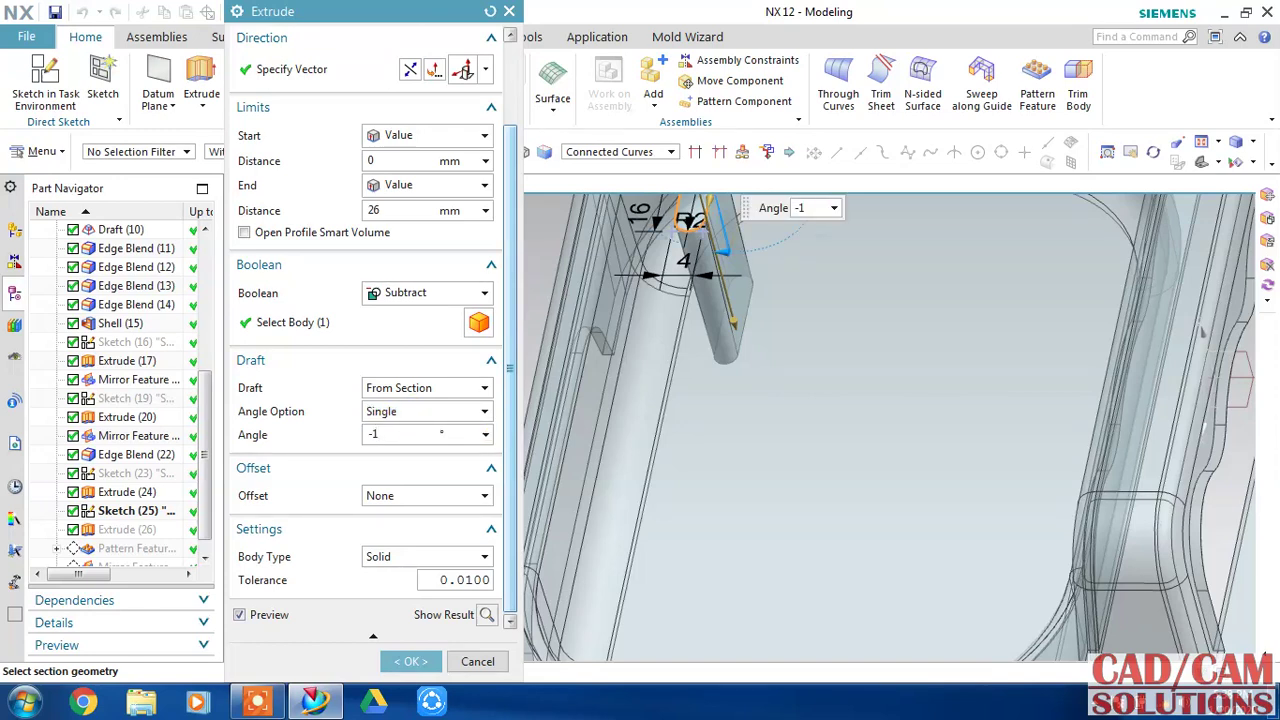
pyautogui.click(414, 413)
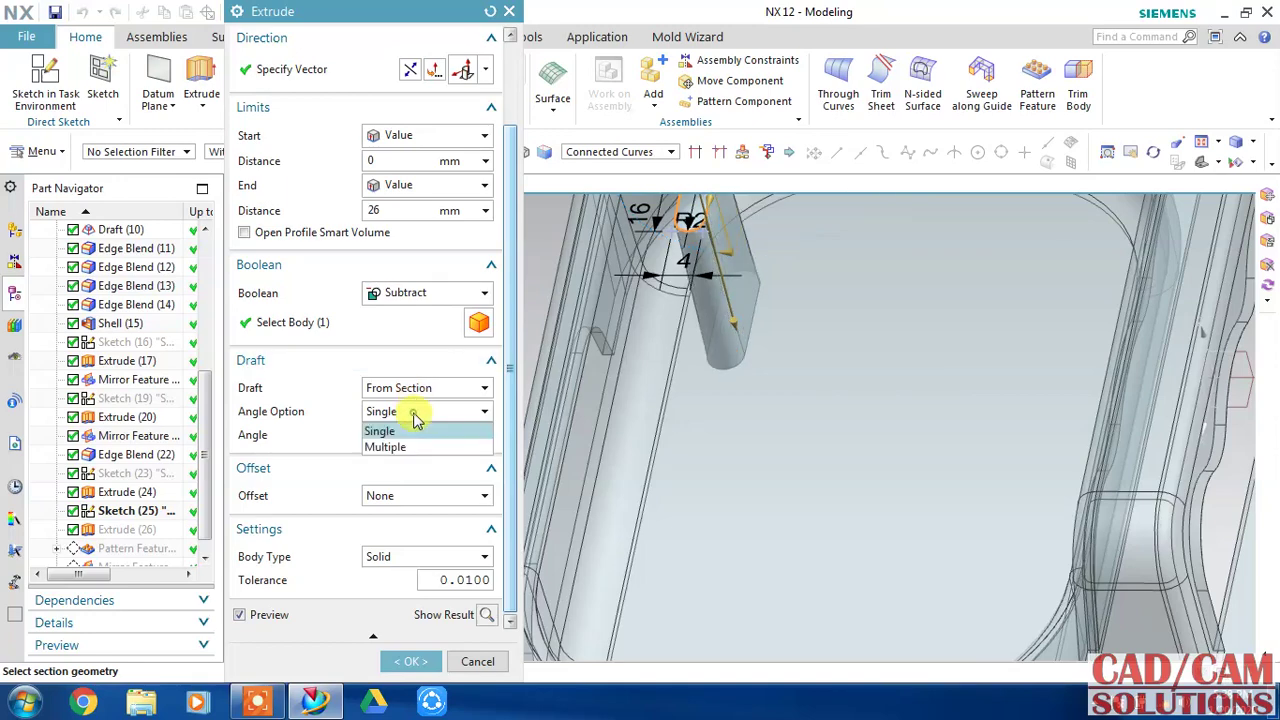
pyautogui.click(414, 420)
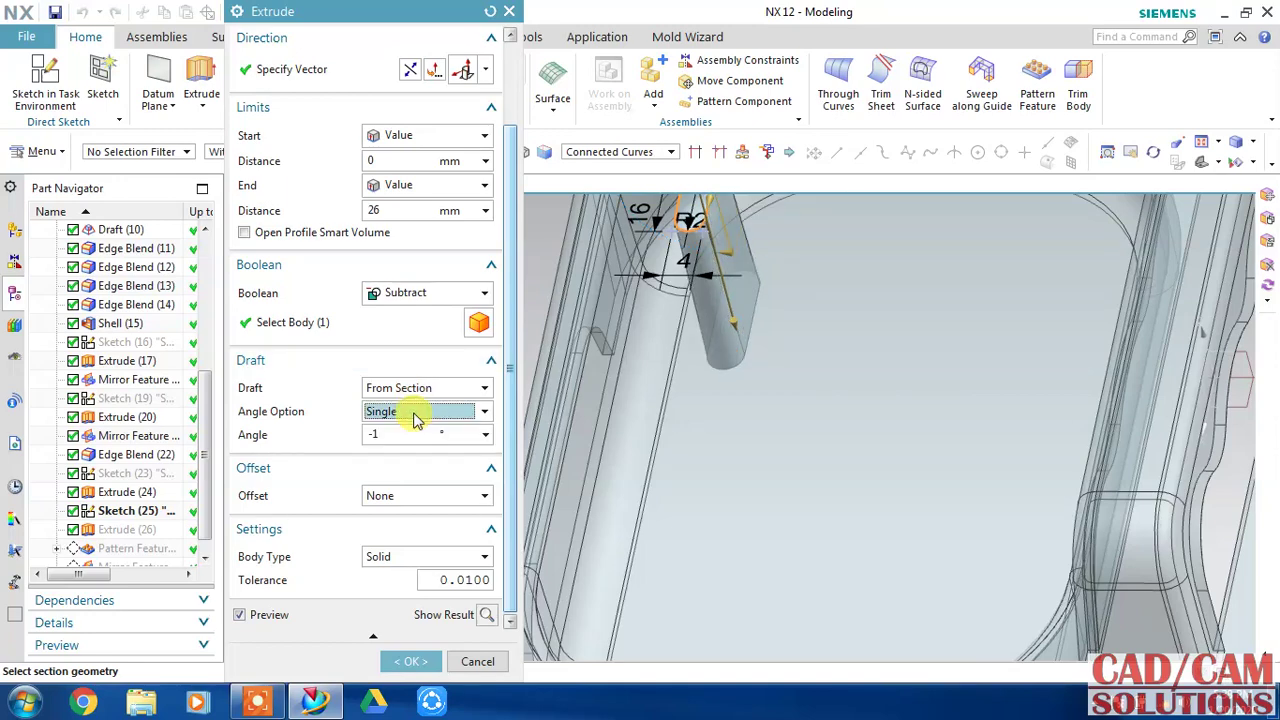
pyautogui.click(410, 659)
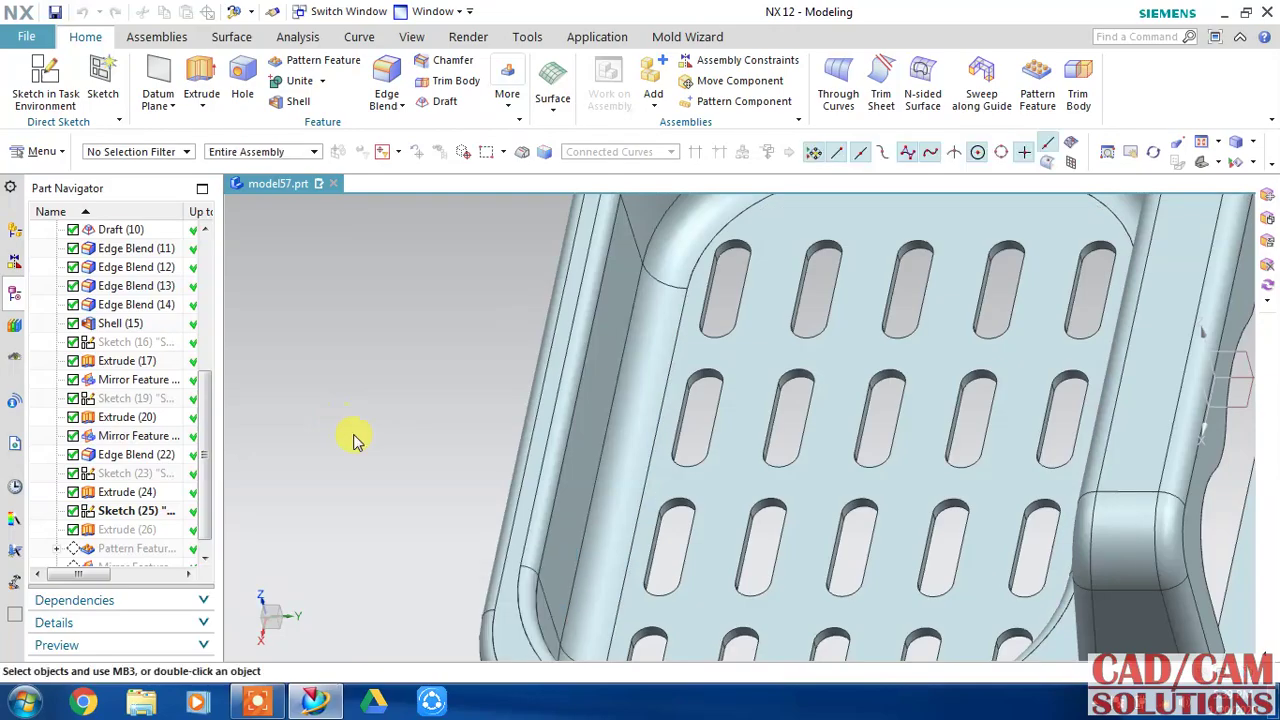
pyautogui.hotkey('ctrl', 'f')
pyautogui.moveTo(349, 431)
pyautogui.mouseDown(button='middle')
pyautogui.moveTo(393, 463)
pyautogui.moveTo(386, 491)
pyautogui.moveTo(380, 423)
pyautogui.moveTo(397, 443)
pyautogui.moveTo(386, 420)
pyautogui.moveTo(337, 357)
pyautogui.moveTo(340, 370)
pyautogui.moveTo(323, 366)
pyautogui.moveTo(301, 343)
pyautogui.moveTo(304, 412)
pyautogui.mouseUp(button='middle')
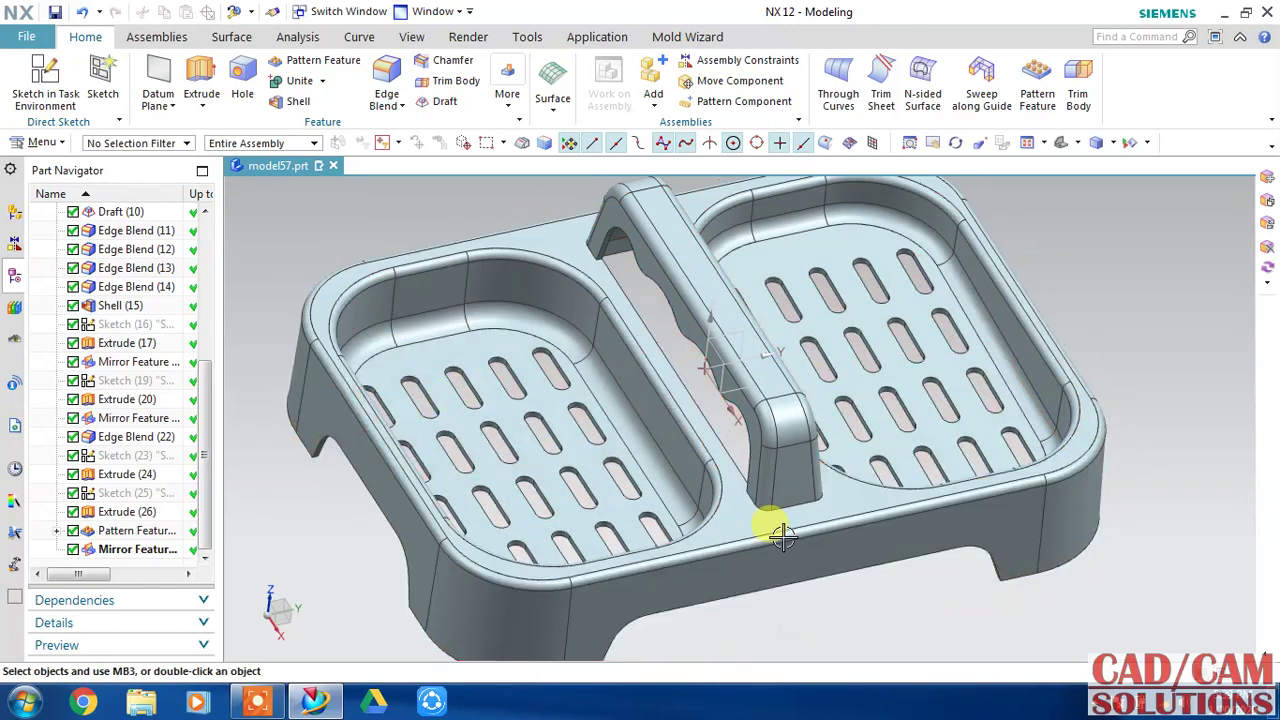
pyautogui.moveTo(1046, 343)
pyautogui.mouseDown(button='middle')
pyautogui.moveTo(1023, 400)
pyautogui.moveTo(1036, 377)
pyautogui.moveTo(1015, 365)
pyautogui.mouseUp(button='middle')
# Color the soap dish body red through View > Edit Object Display.
pyautogui.click(570, 257)
pyautogui.click(411, 37)
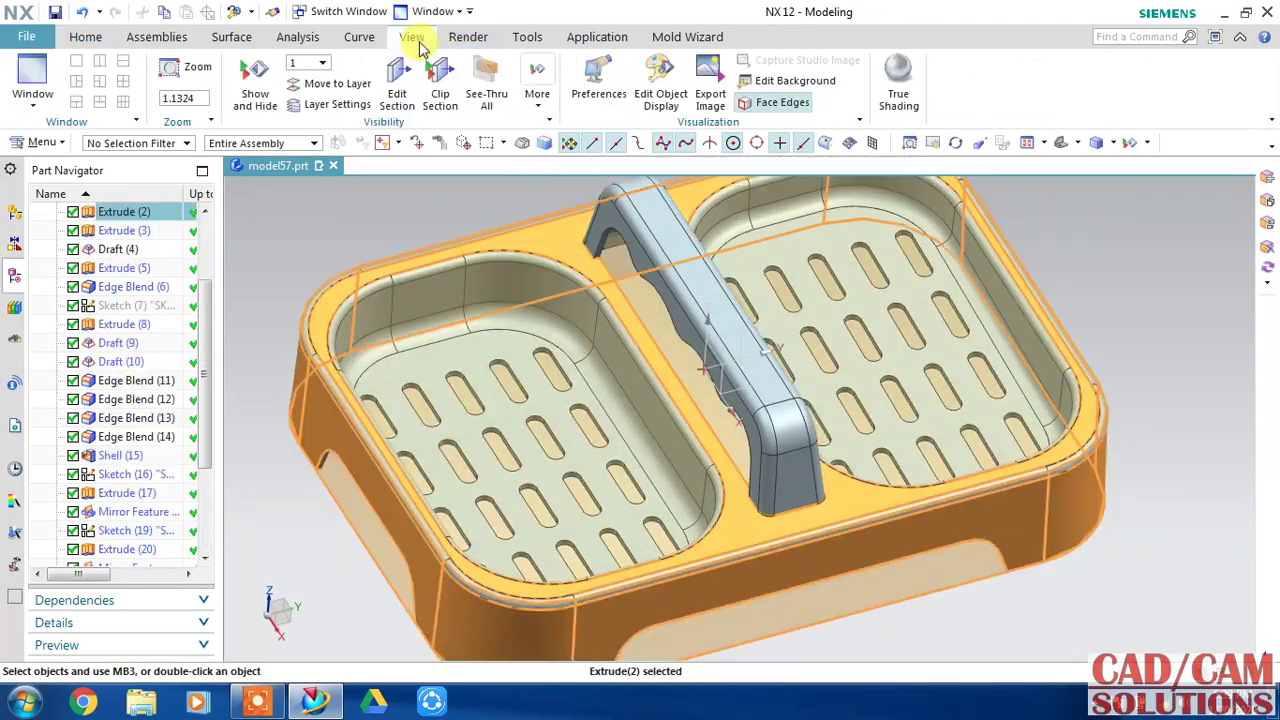
pyautogui.click(660, 88)
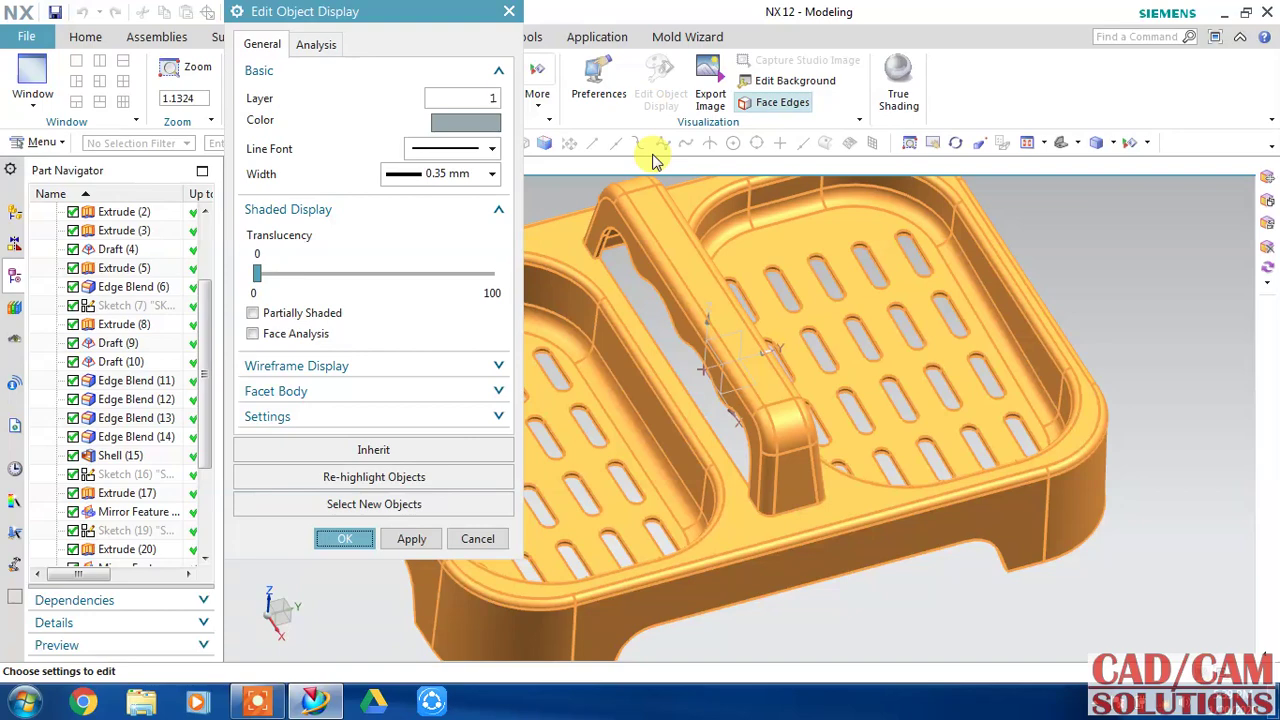
pyautogui.click(465, 124)
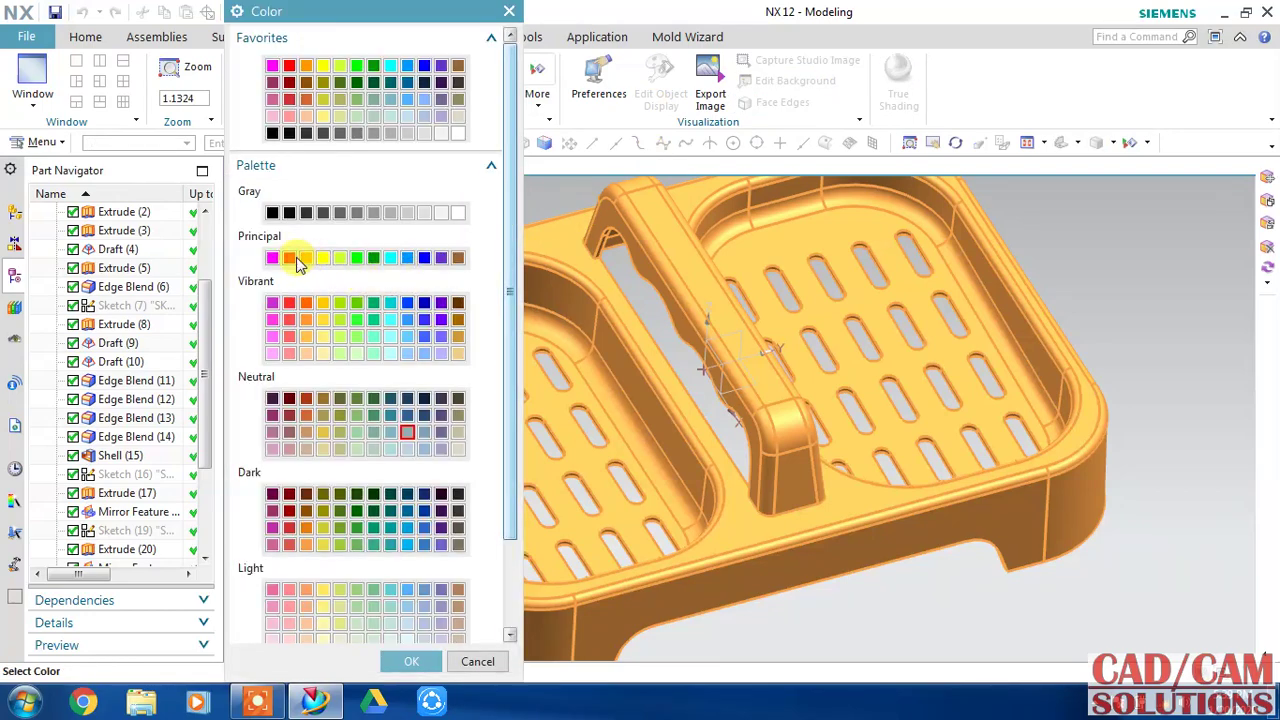
pyautogui.click(410, 661)
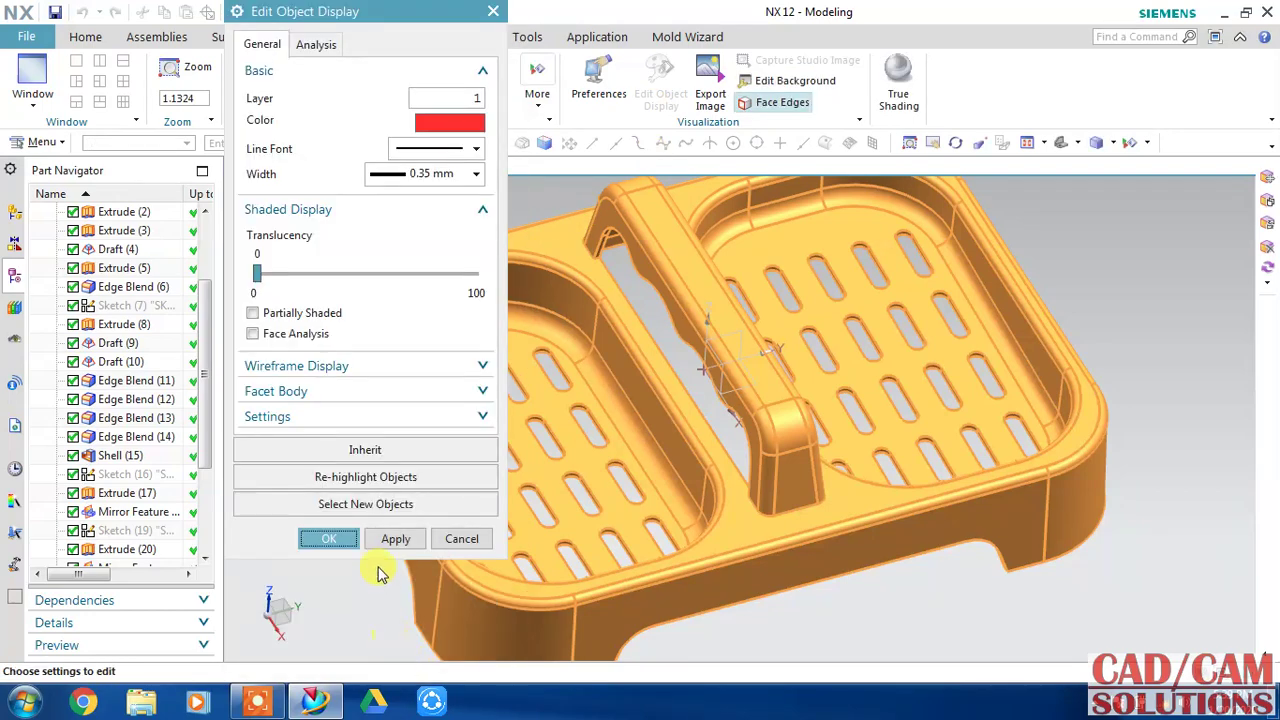
pyautogui.click(378, 541)
pyautogui.click(320, 538)
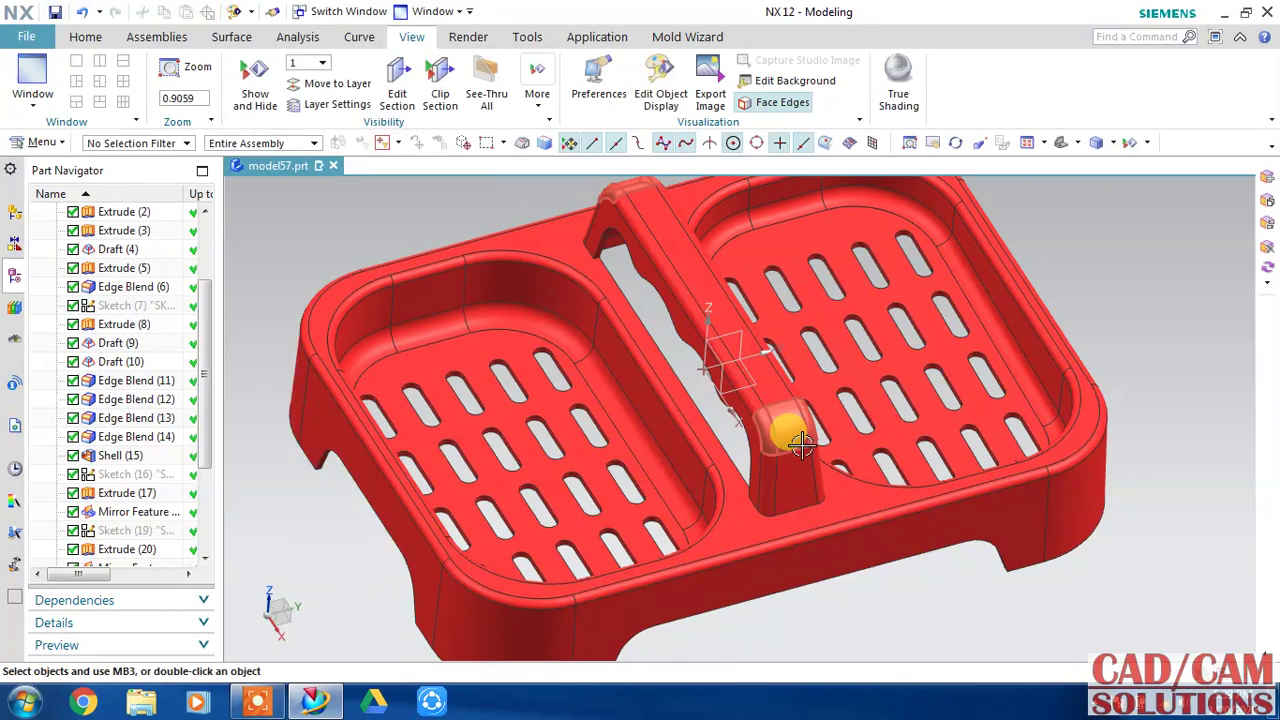
pyautogui.scroll(-1, 777, 497)
pyautogui.moveTo(1070, 405); pyautogui.dragTo(1072, 337, button='middle')
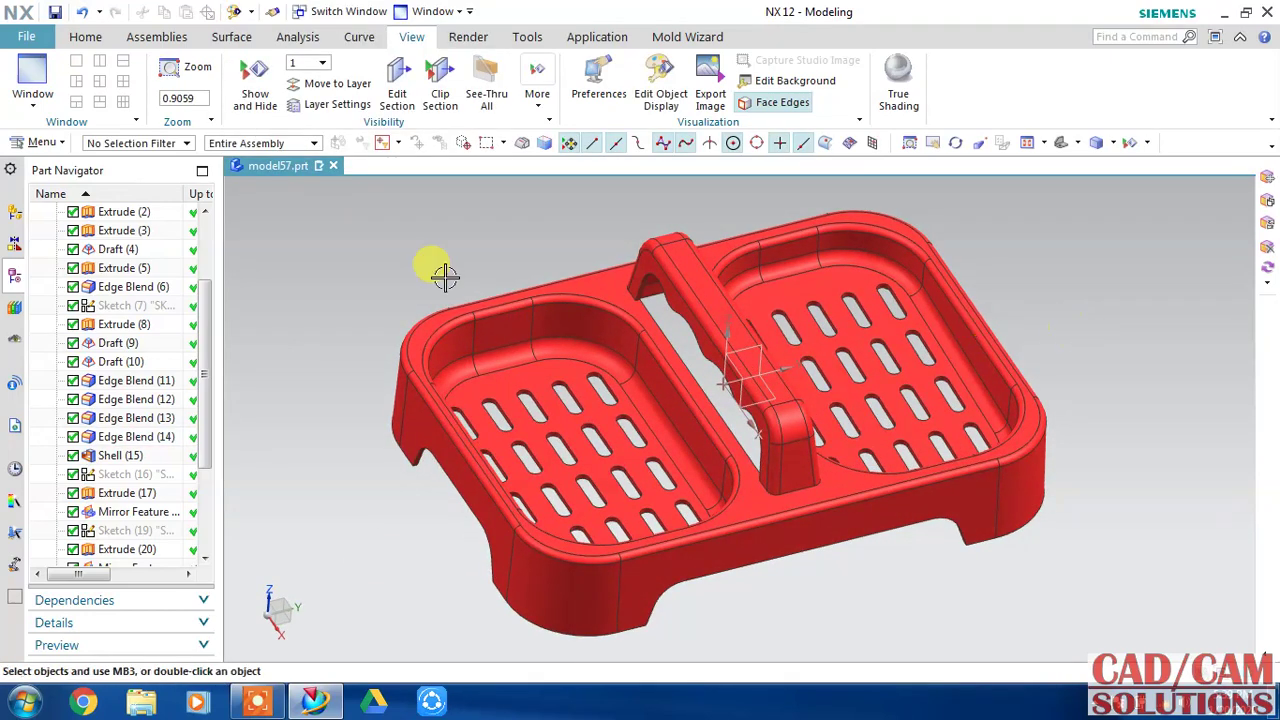
# Render the part in True Shading with a dark blue Global Material.
pyautogui.click(898, 82)
pyautogui.moveTo(570, 222); pyautogui.dragTo(584, 236, button='middle')
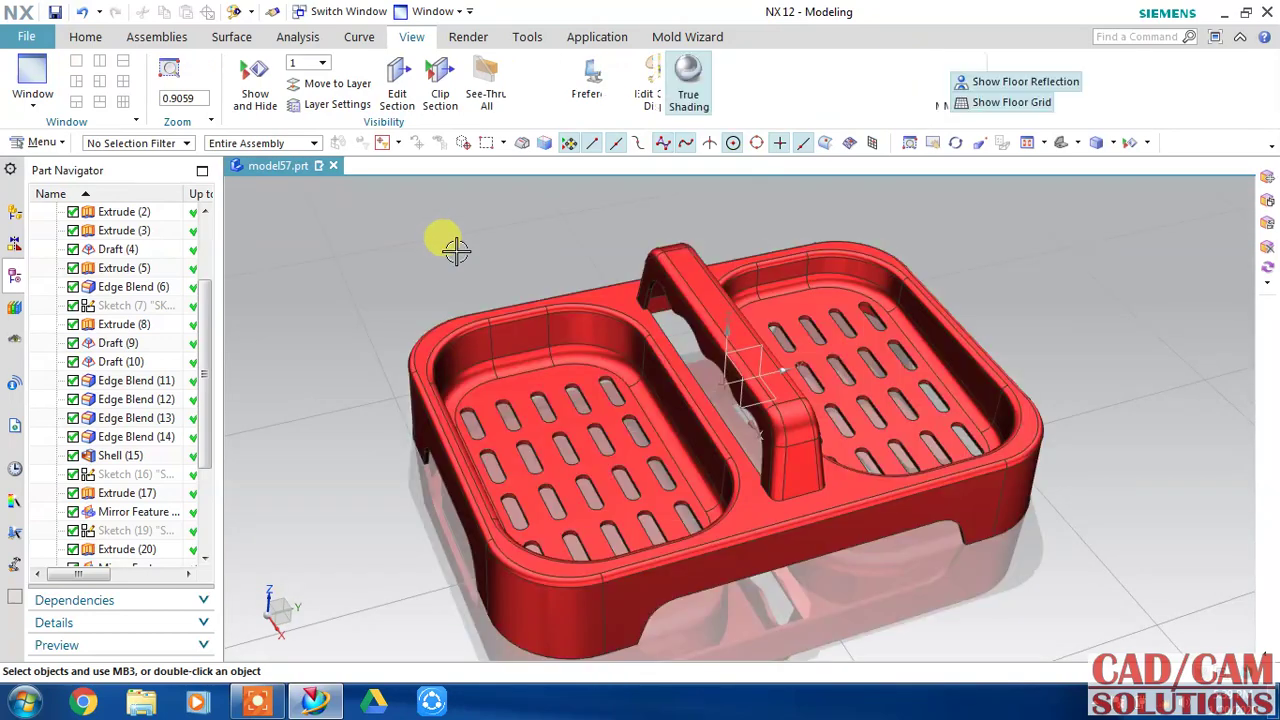
pyautogui.click(751, 118)
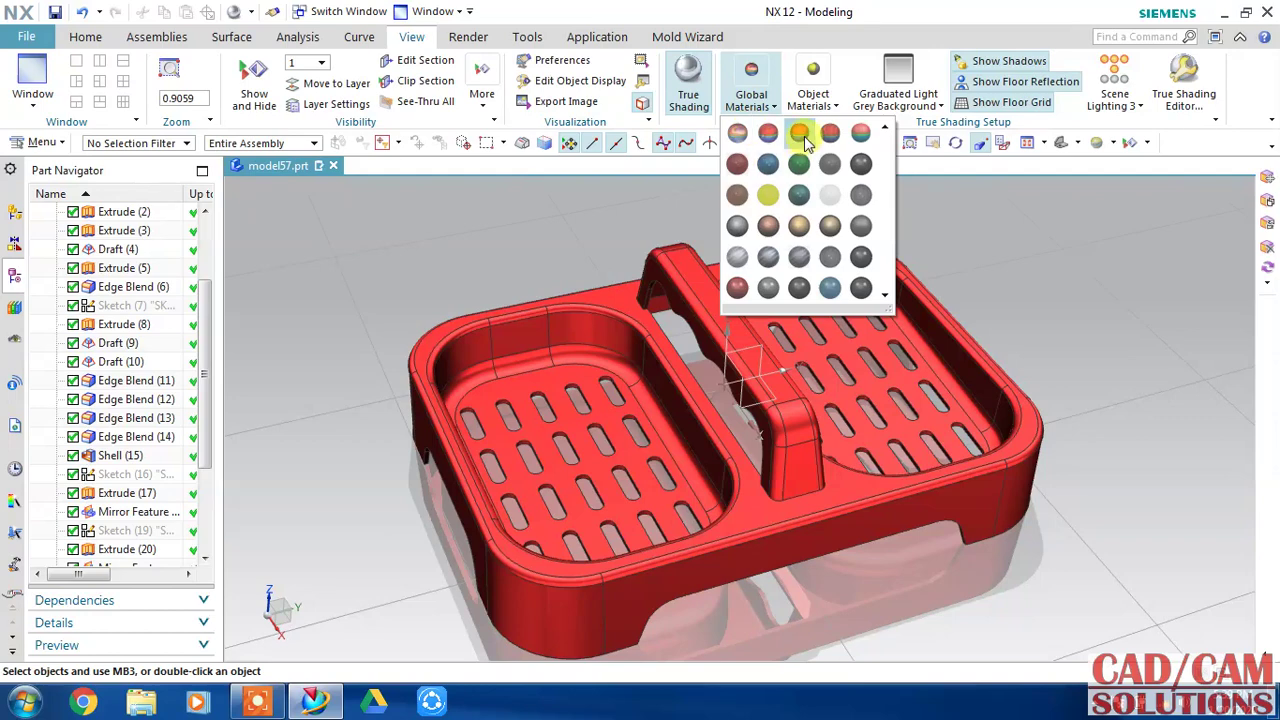
pyautogui.click(770, 162)
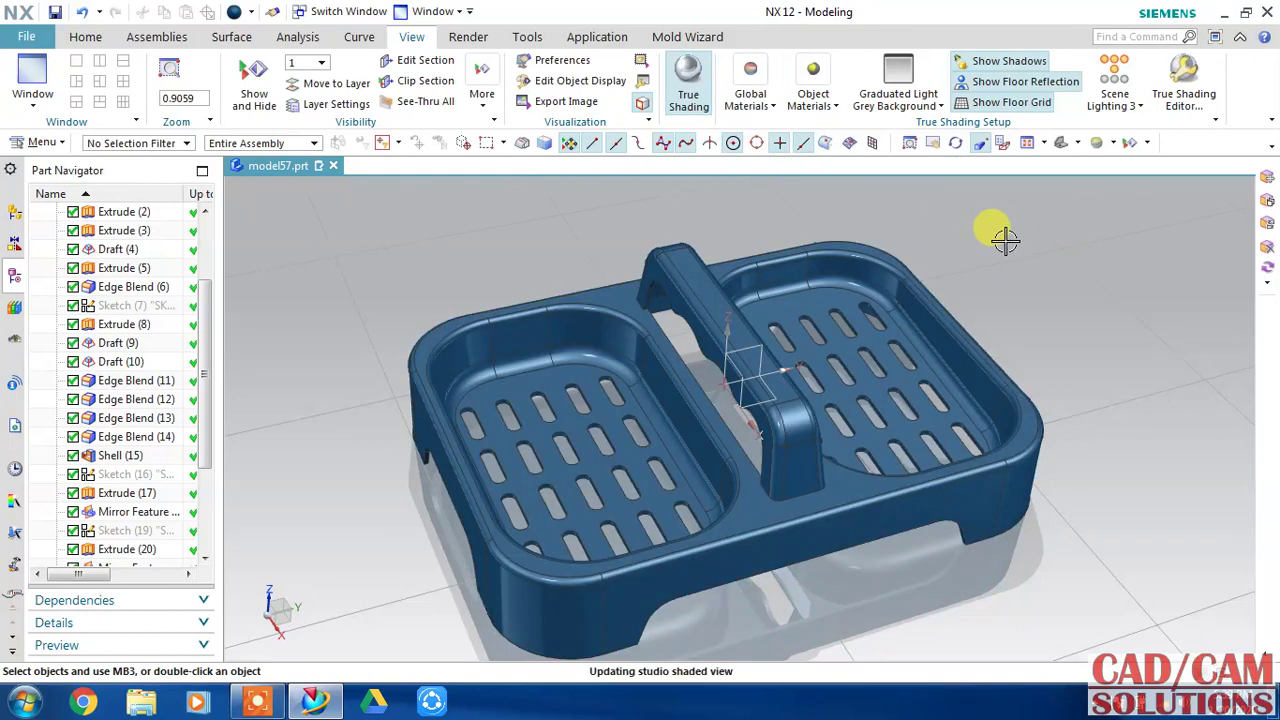
# Minimize the ribbon and hide the Datum CSYS for a clean presentation view.
pyautogui.click(1240, 36)
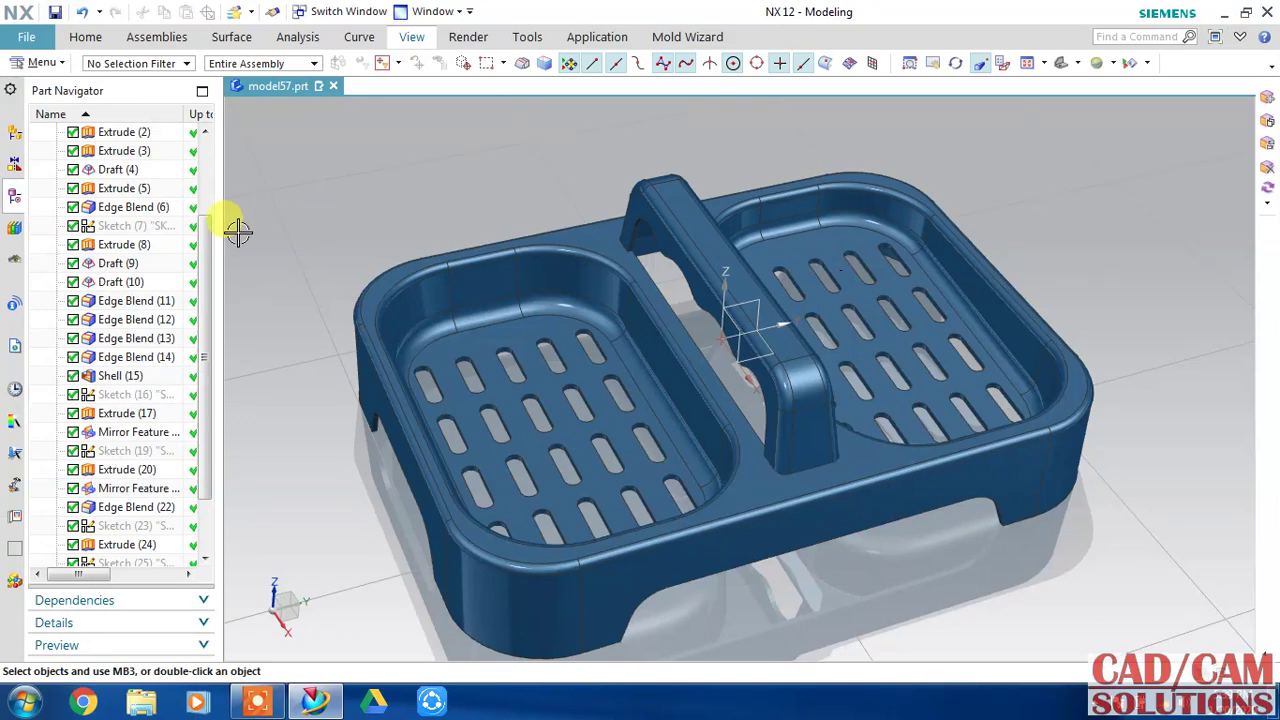
pyautogui.moveTo(200, 251); pyautogui.dragTo(206, 166)
pyautogui.rightClick(128, 215)
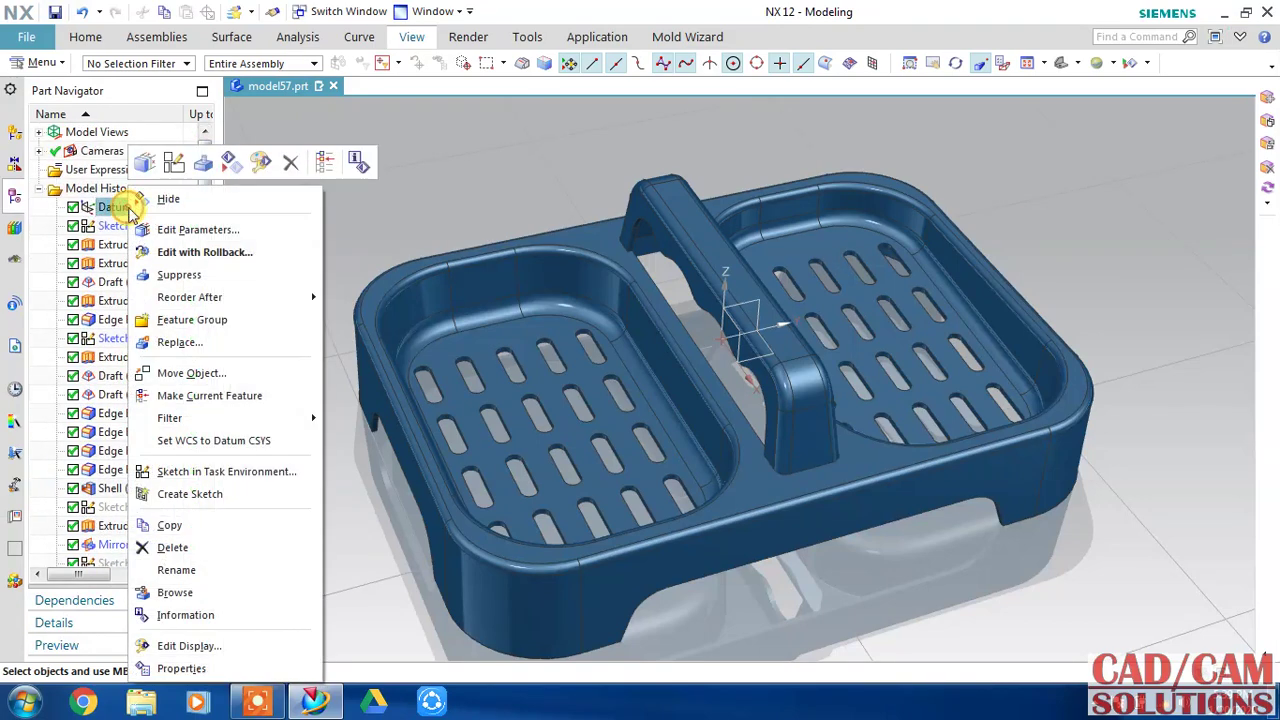
pyautogui.click(165, 199)
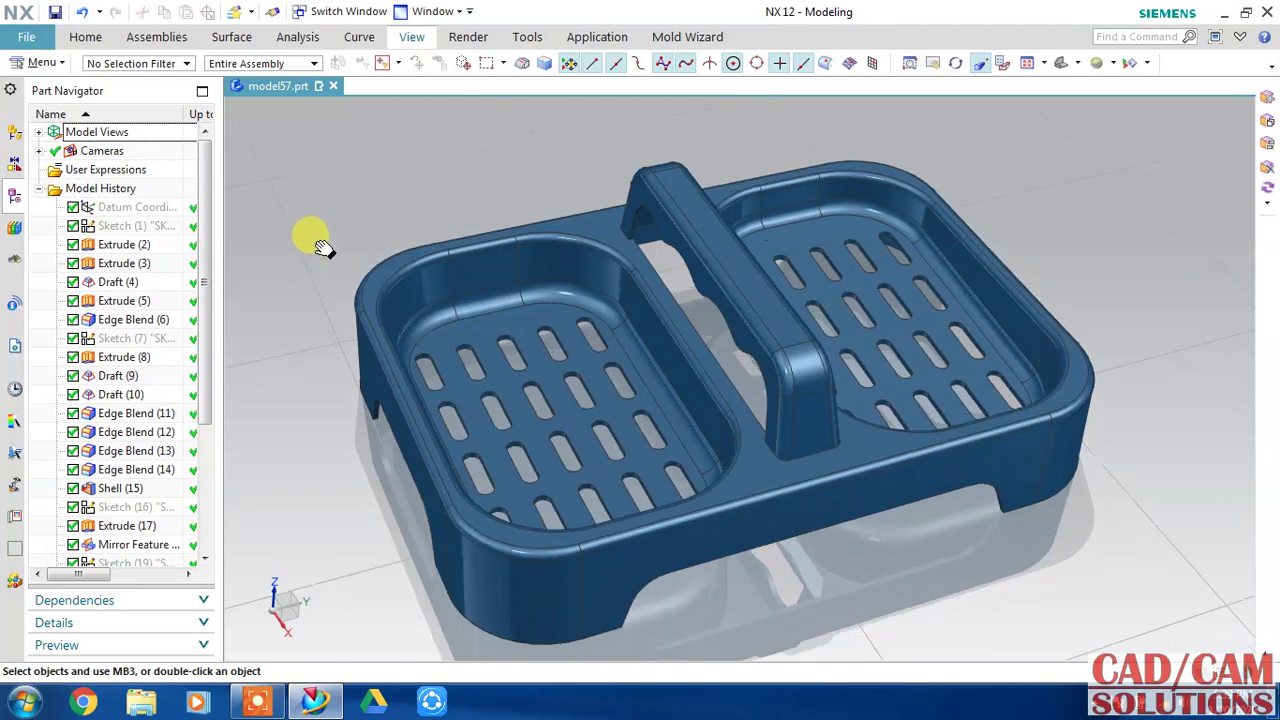
pyautogui.moveTo(309, 254); pyautogui.dragTo(307, 232, button='middle')
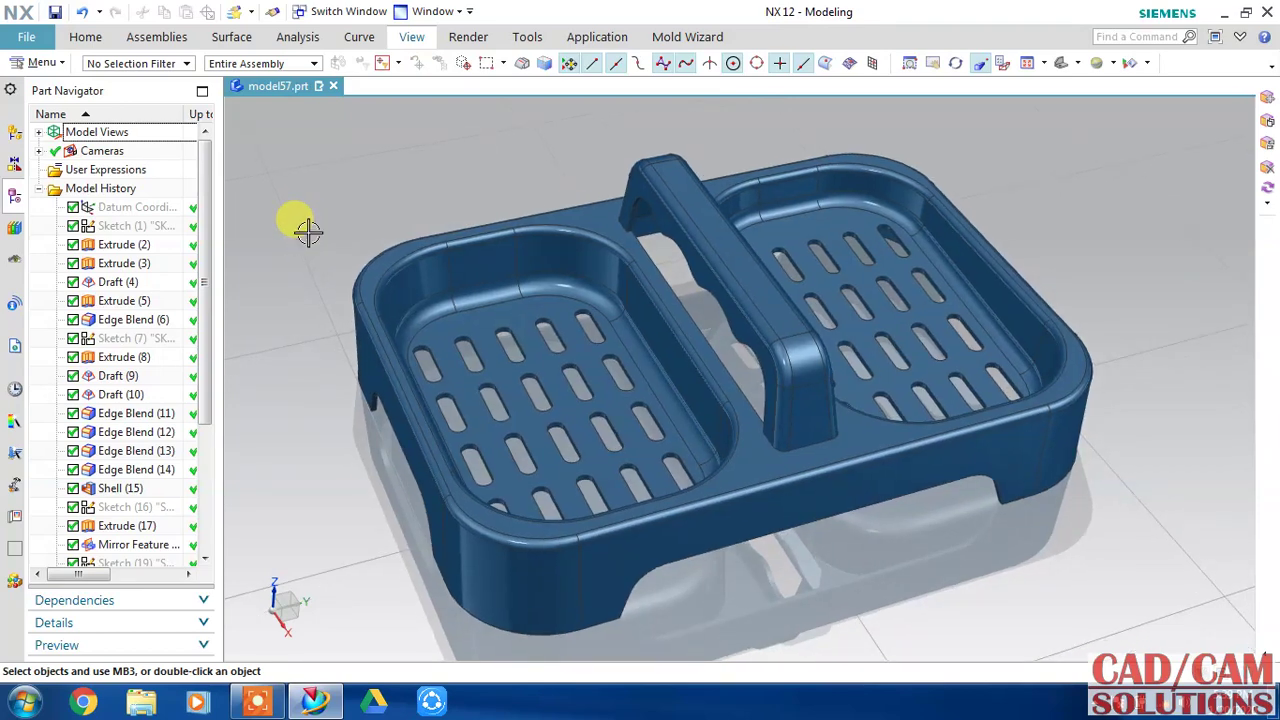